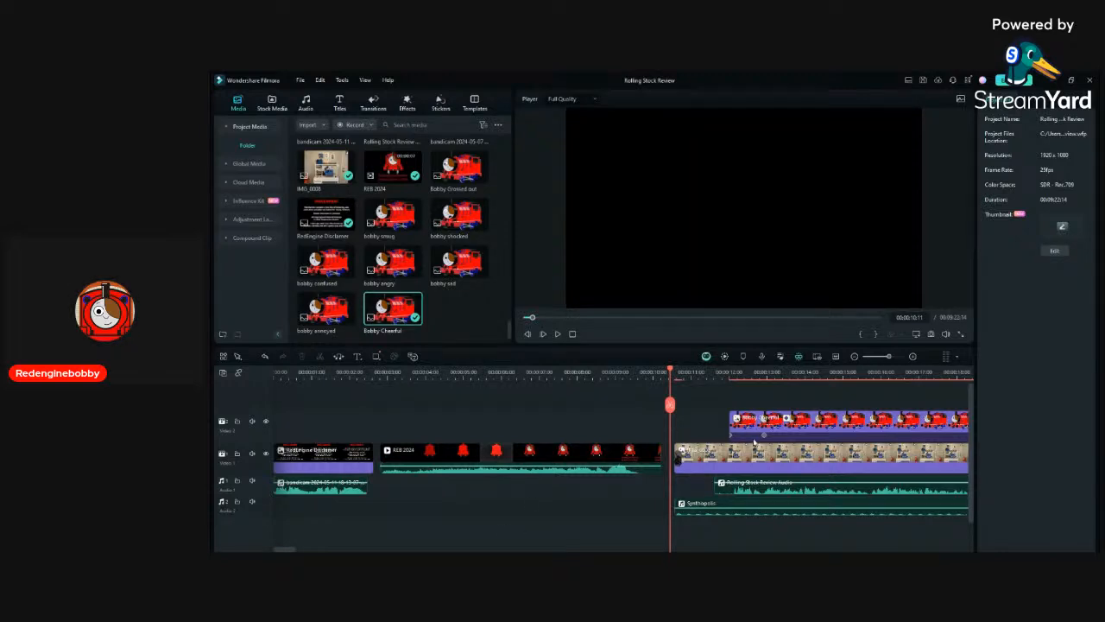
# Place the 3D Thomas the Tank Engine image on the upper video track directly after the Bobby Cheerful clip.
pyautogui.scroll(-2, 754, 442)
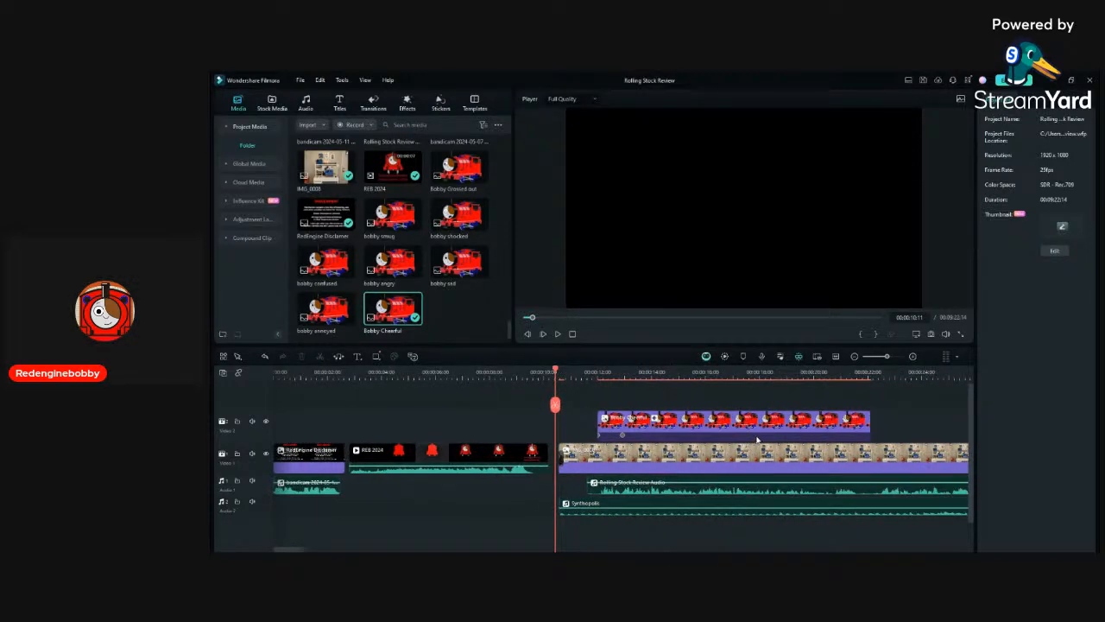
pyautogui.press('space')
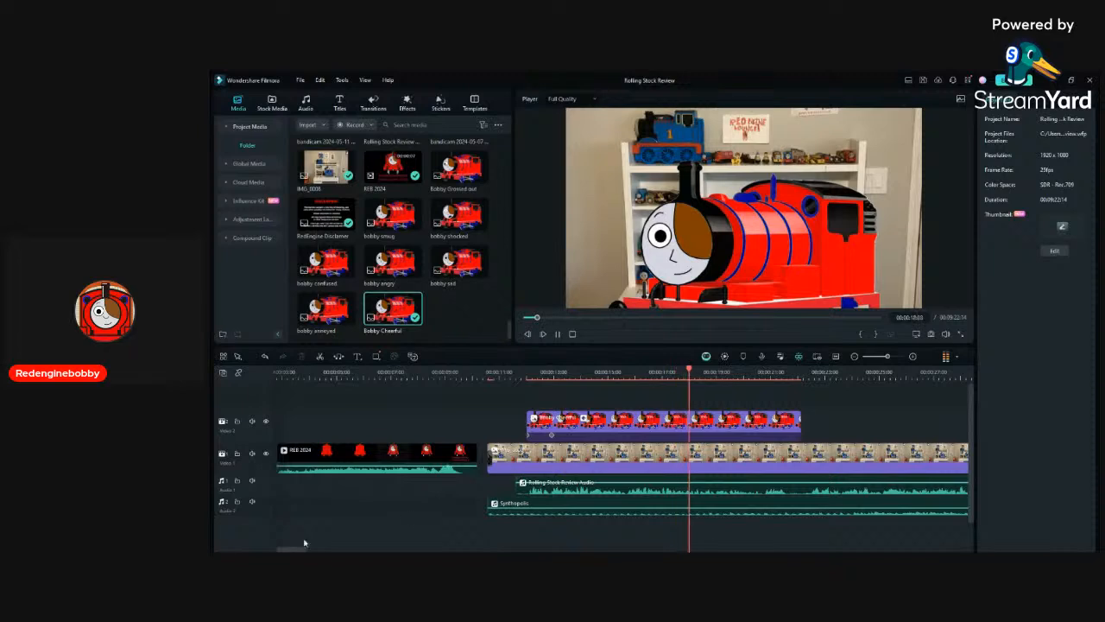
pyautogui.moveTo(293, 549); pyautogui.dragTo(307, 550)
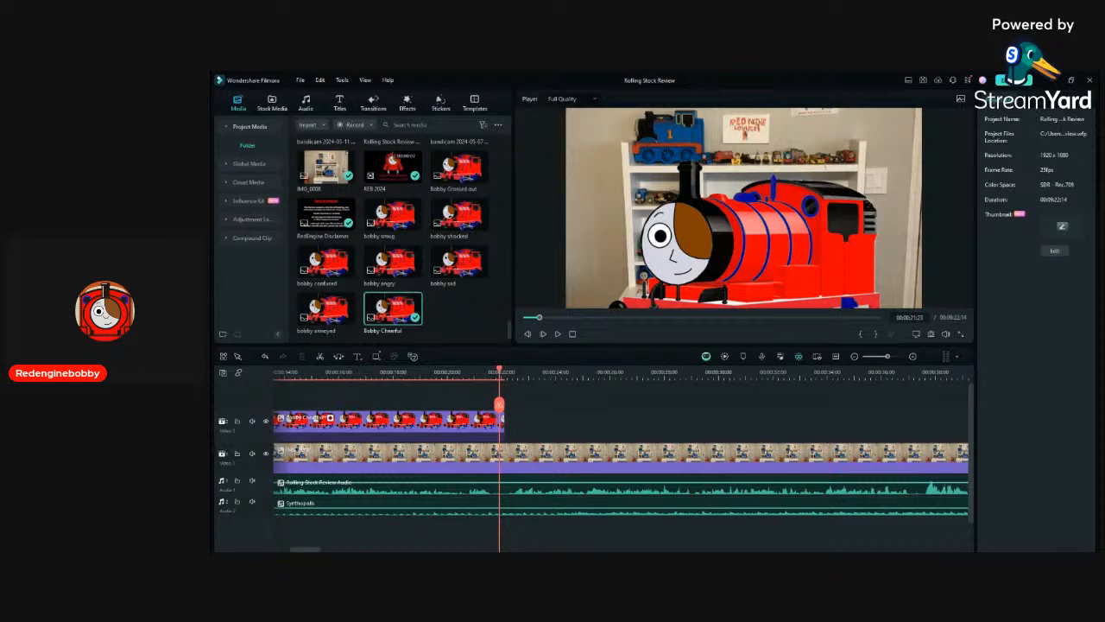
pyautogui.click(479, 294)
pyautogui.doubleClick(377, 152)
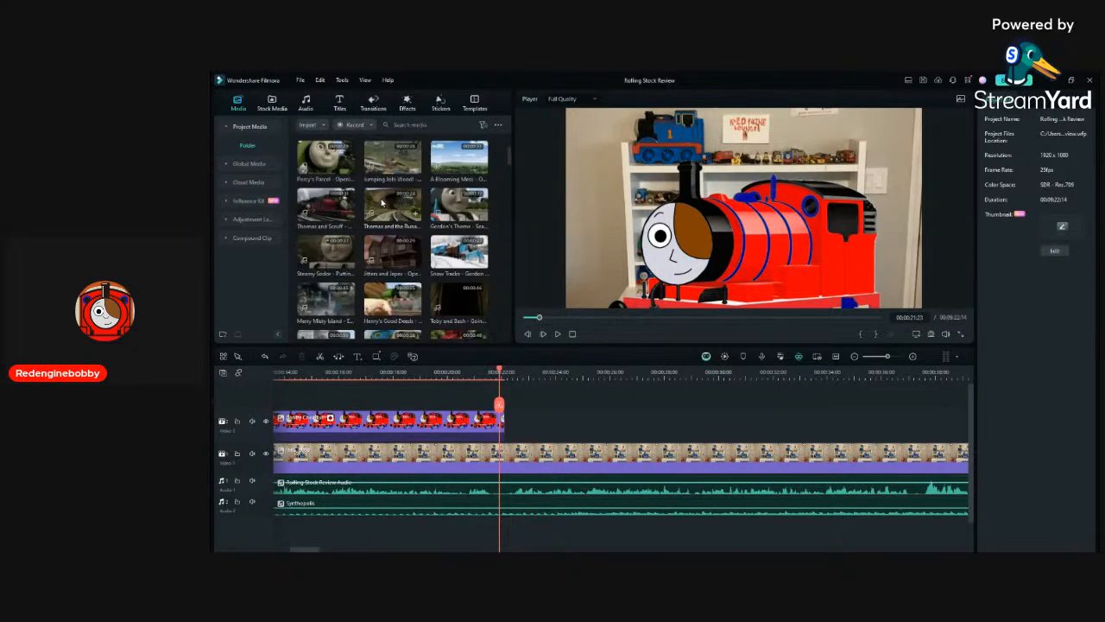
pyautogui.moveTo(393, 166); pyautogui.dragTo(521, 421)
# Play the timeline across the 3D Thomas image to check its duration against the narration.
pyautogui.press('space')
pyautogui.click(538, 410)
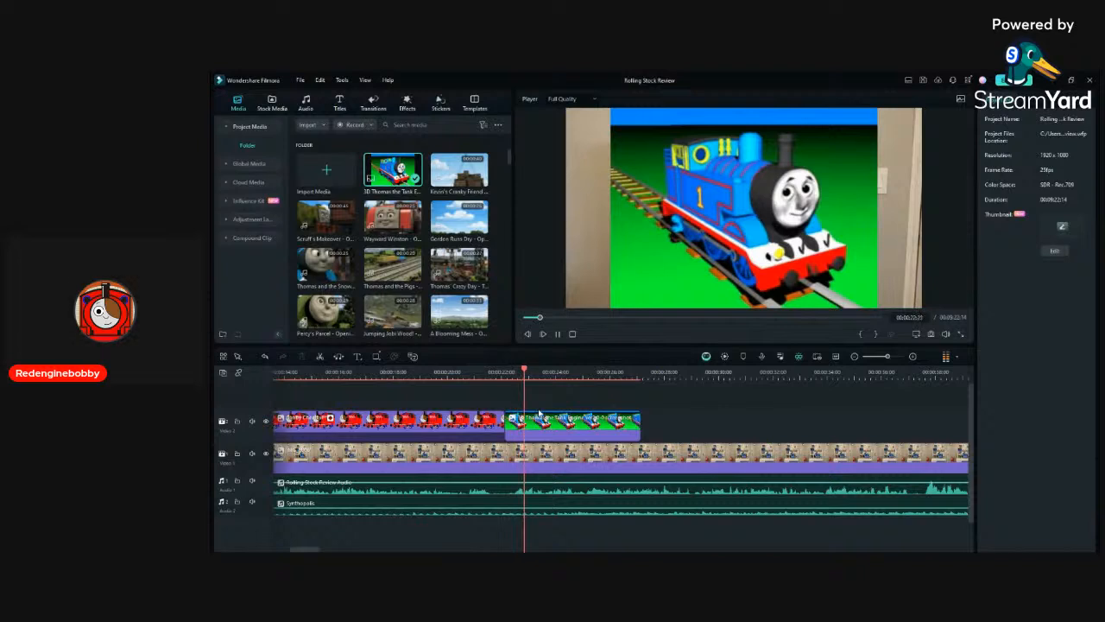
pyautogui.hotkey('ctrl', '-')
pyautogui.scroll(-1, 538, 412)
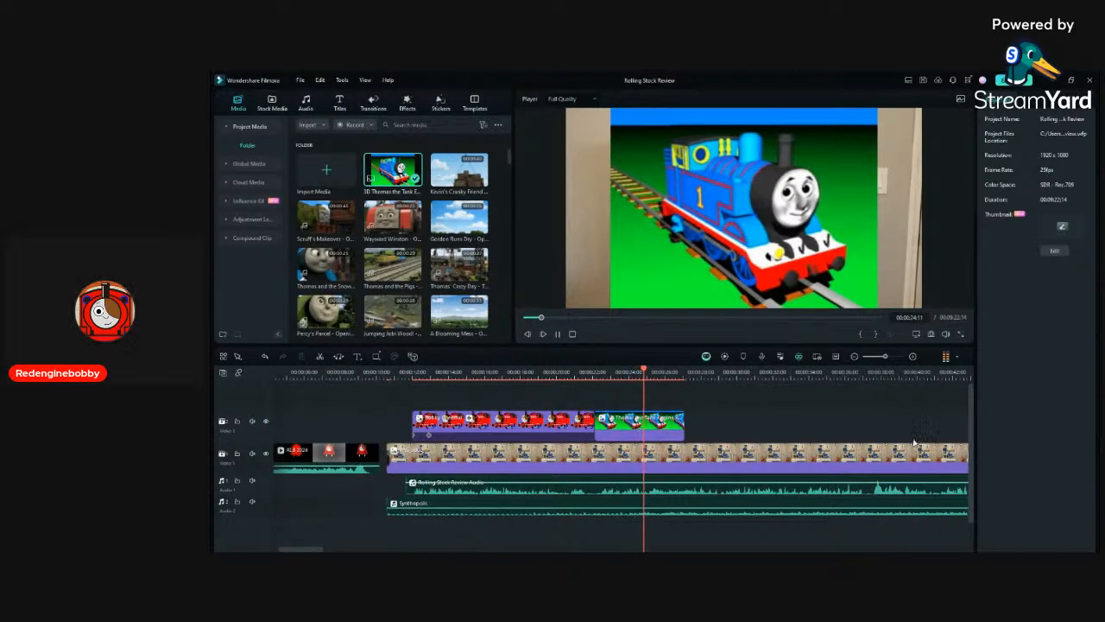
pyautogui.scroll(2, 914, 442)
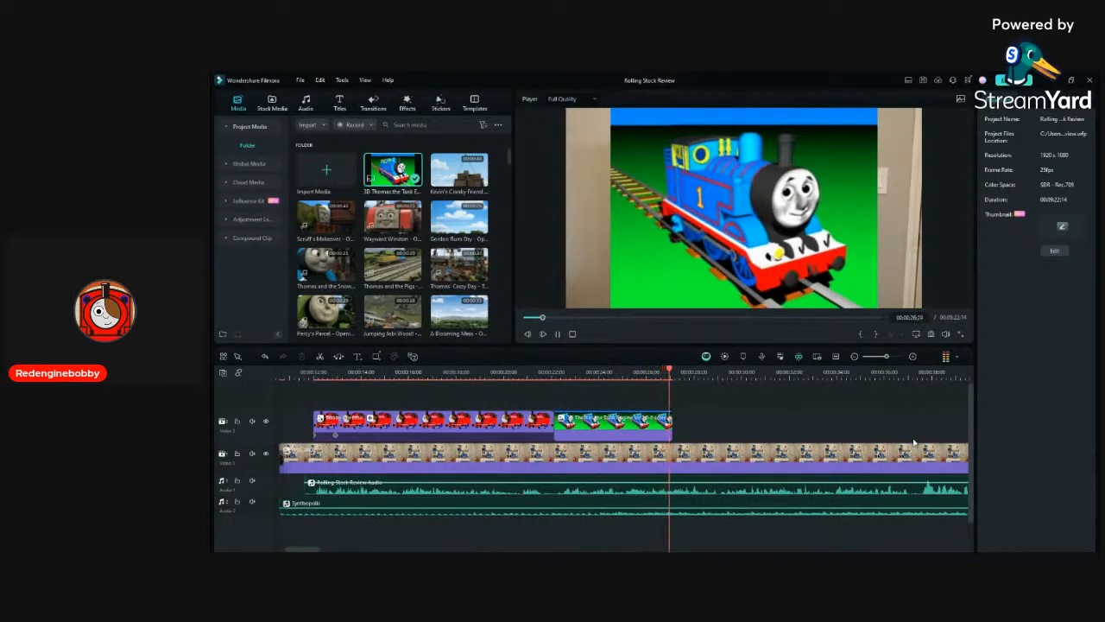
pyautogui.scroll(-1, 914, 442)
pyautogui.scroll(-4, 914, 442)
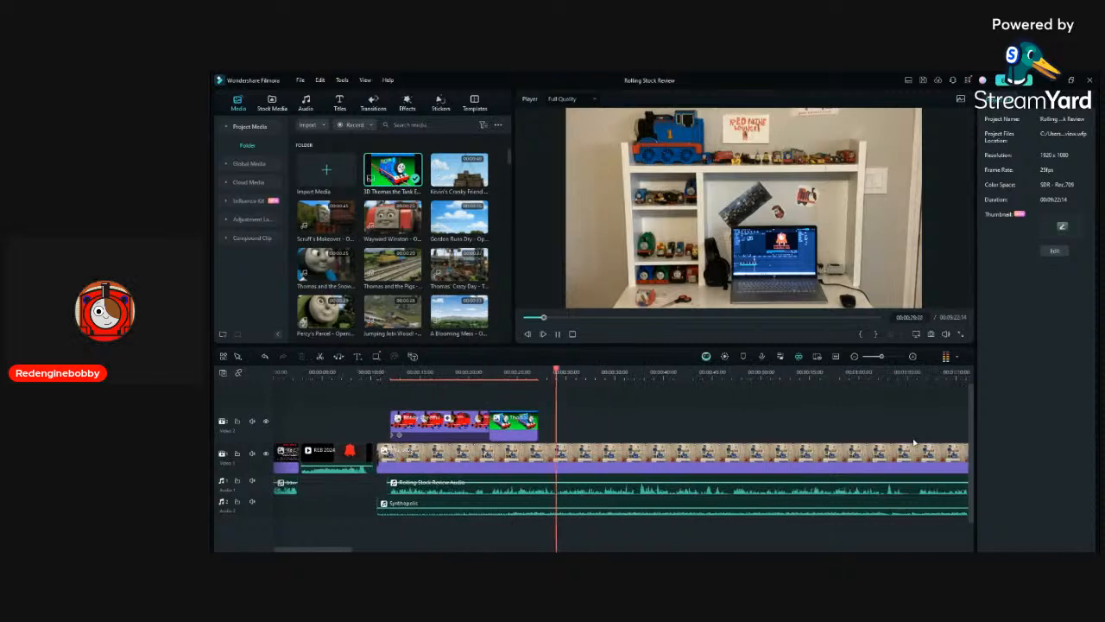
pyautogui.scroll(-1, 913, 442)
pyautogui.press('space')
# Extend the 3D Thomas image clip on the upper track to end at about 29 seconds.
pyautogui.scroll(4, 493, 429)
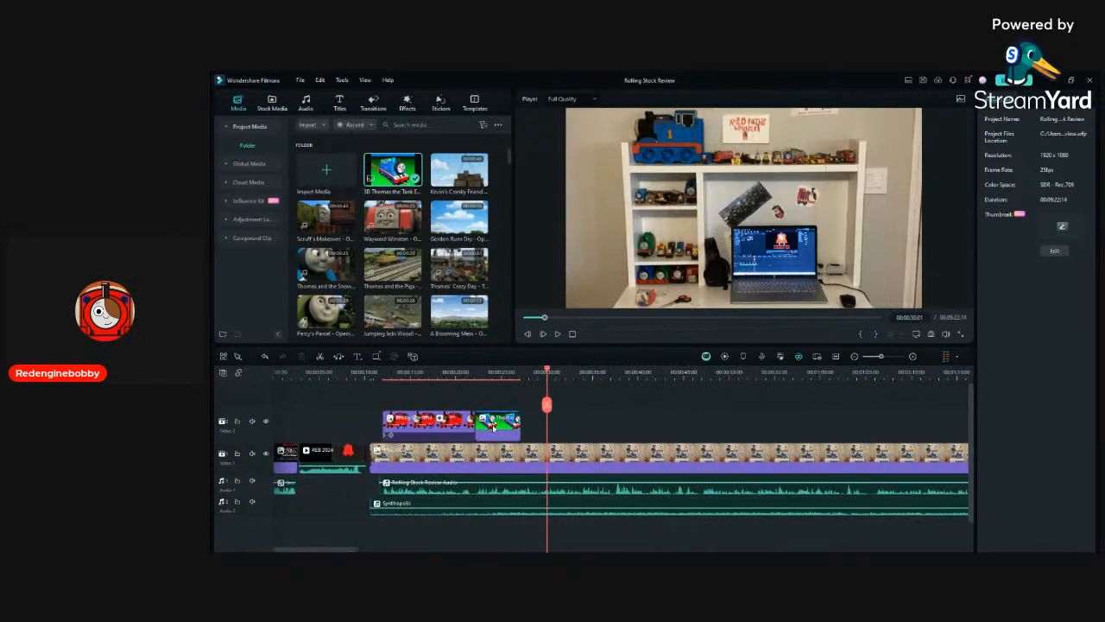
pyautogui.scroll(3, 563, 427)
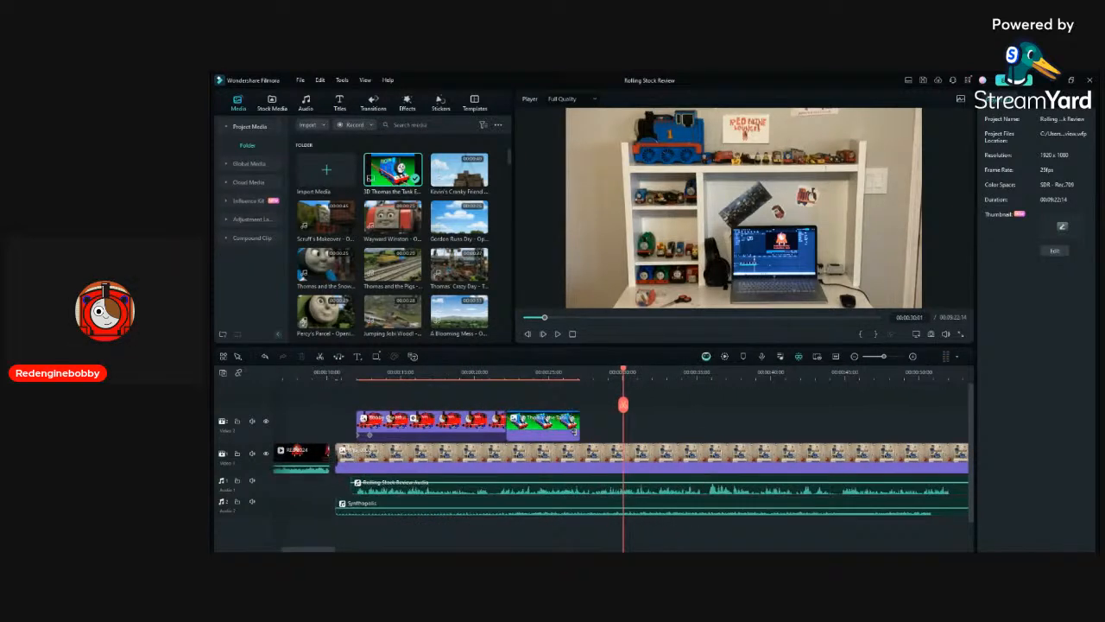
pyautogui.click(562, 427)
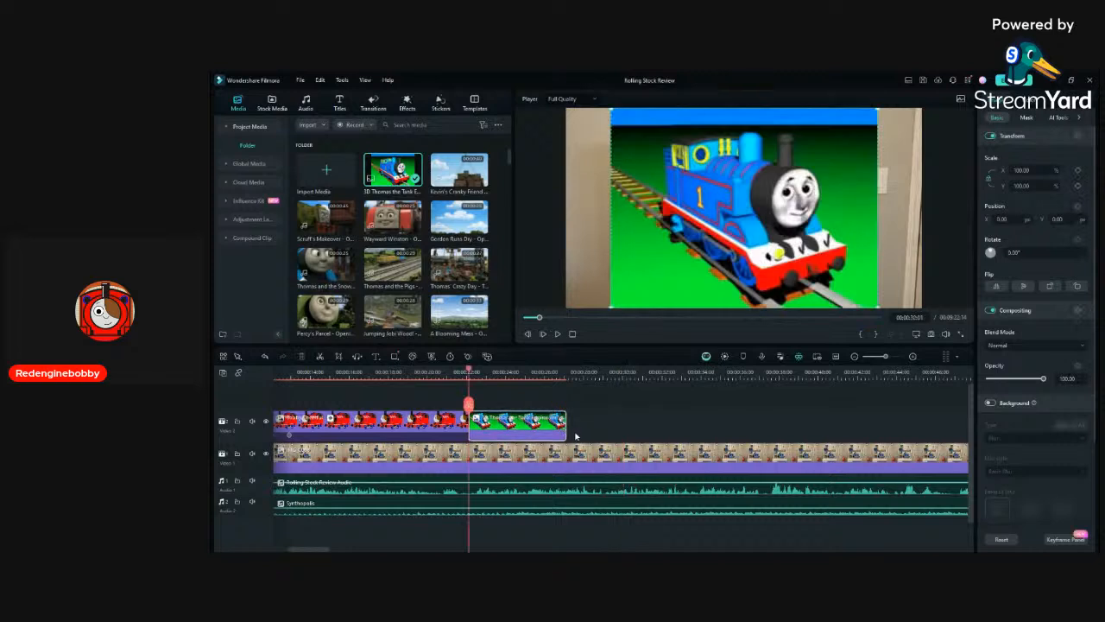
pyautogui.moveTo(580, 435); pyautogui.dragTo(605, 426)
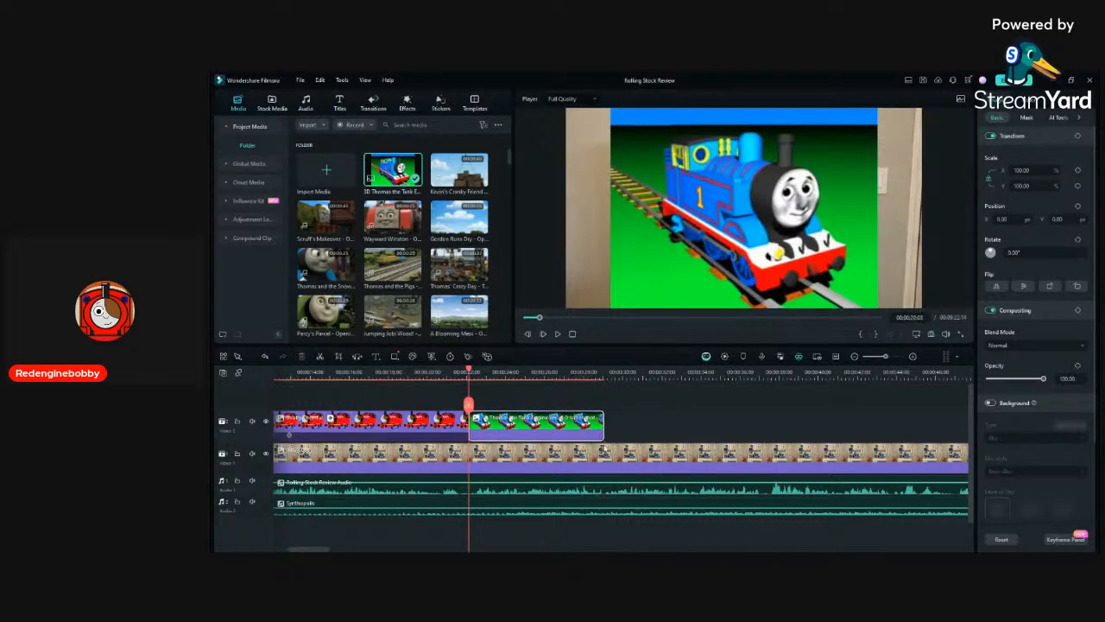
# Add the close-up Thomas Season 12 image directly after the 3D Thomas clip on the upper track and scale it down to about 92%.
pyautogui.press('space')
pyautogui.click(695, 395)
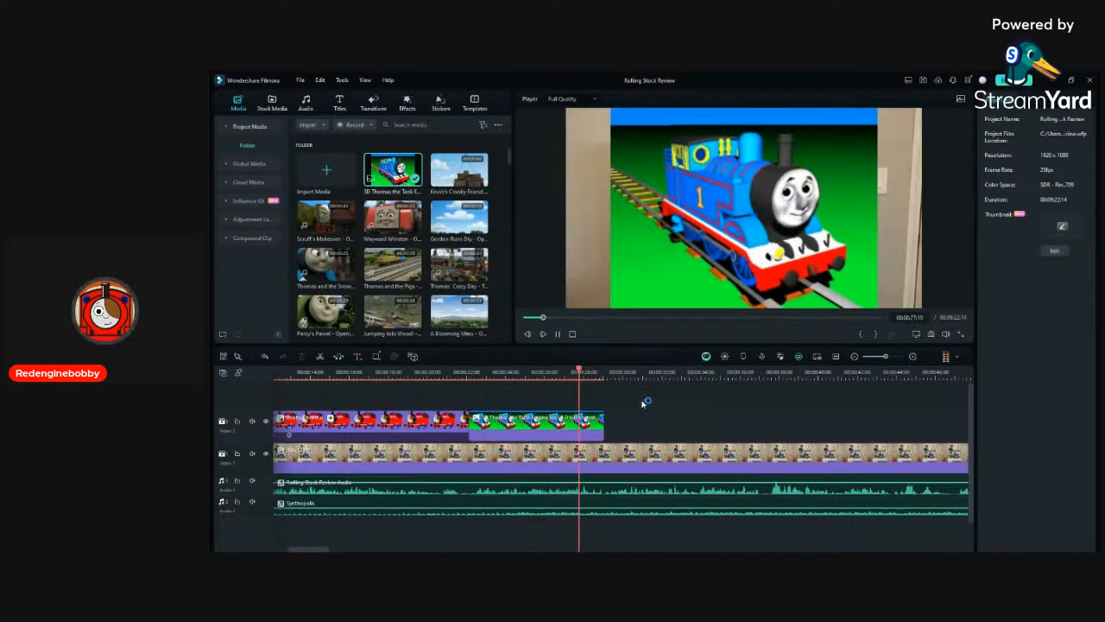
pyautogui.press('space')
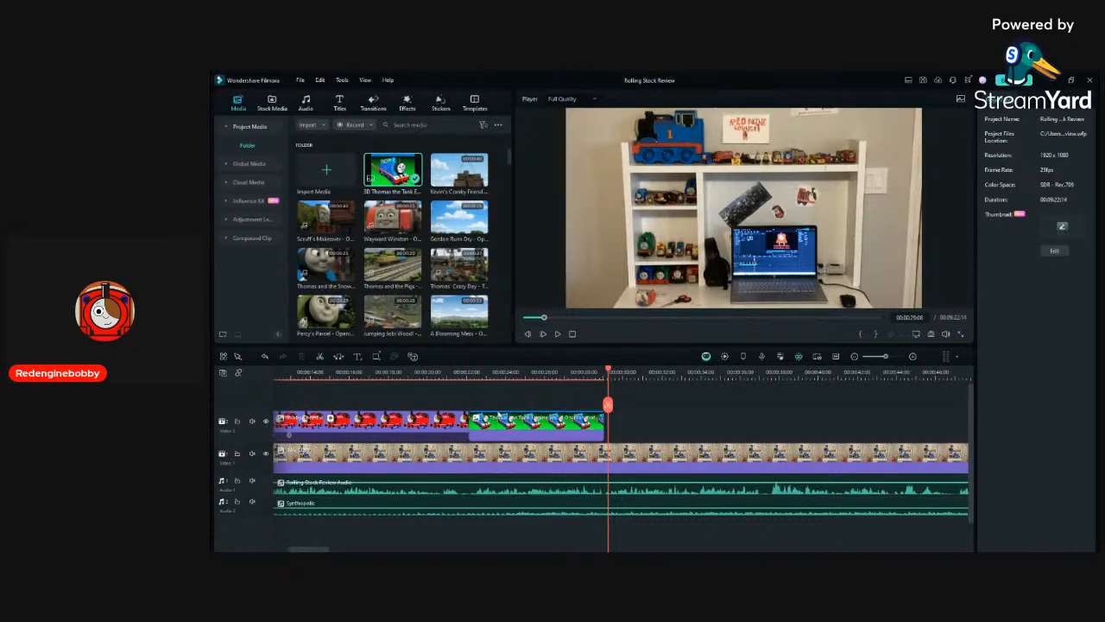
pyautogui.click(496, 207)
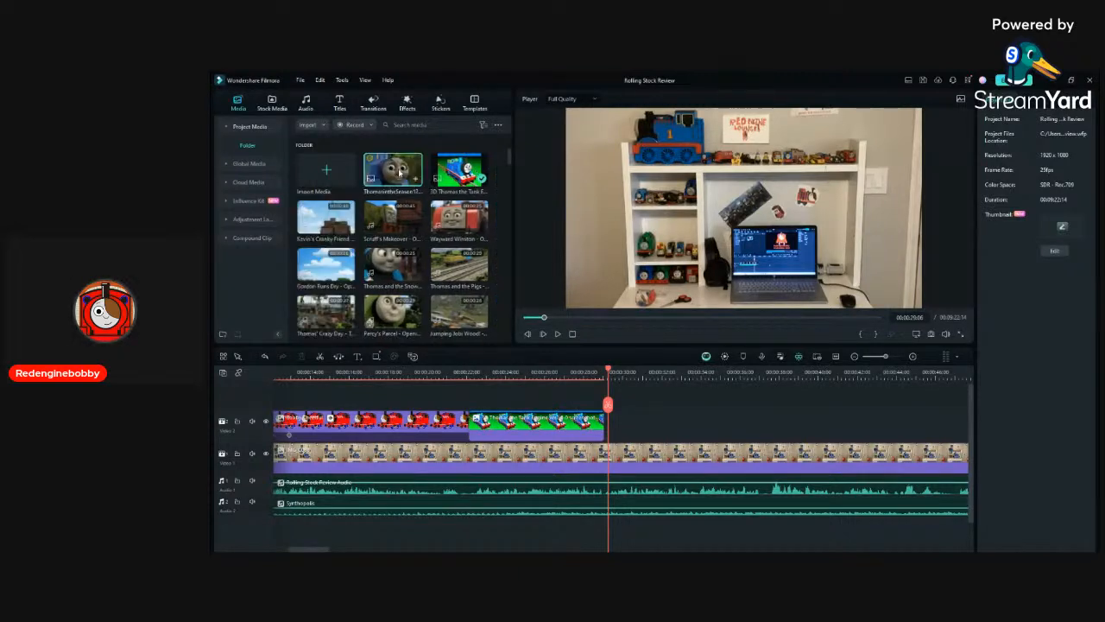
pyautogui.moveTo(396, 155); pyautogui.dragTo(607, 436)
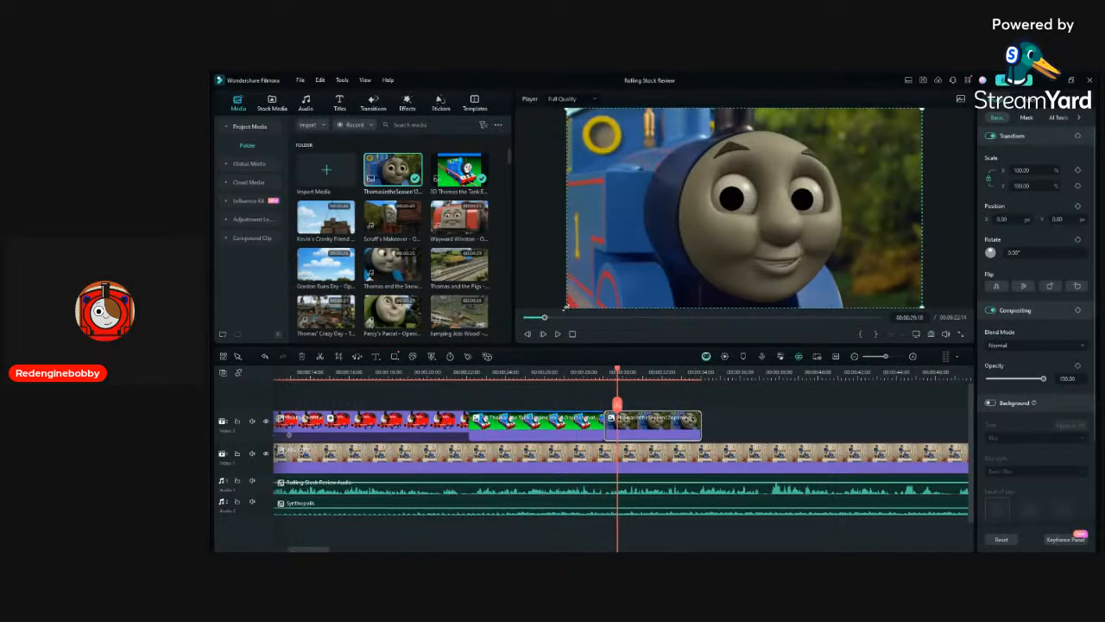
pyautogui.moveTo(566, 308); pyautogui.dragTo(595, 292)
pyautogui.moveTo(720, 233); pyautogui.dragTo(708, 238)
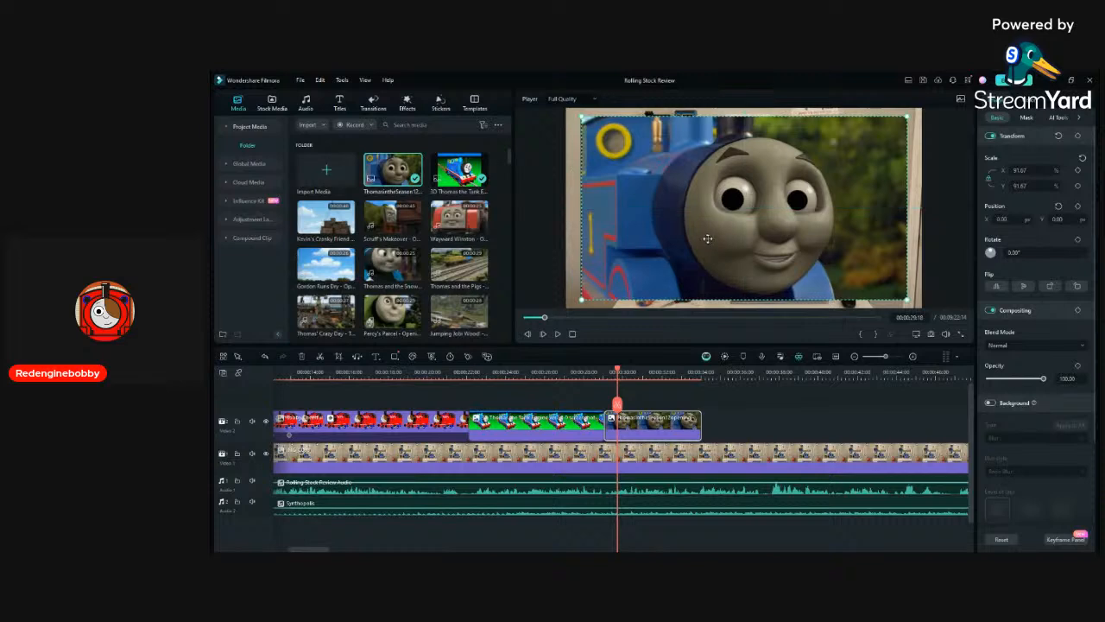
# Play the timeline across and past the close-up Thomas image to check its timing against the narration.
pyautogui.press('space')
pyautogui.click(759, 410)
pyautogui.scroll(-2, 759, 409)
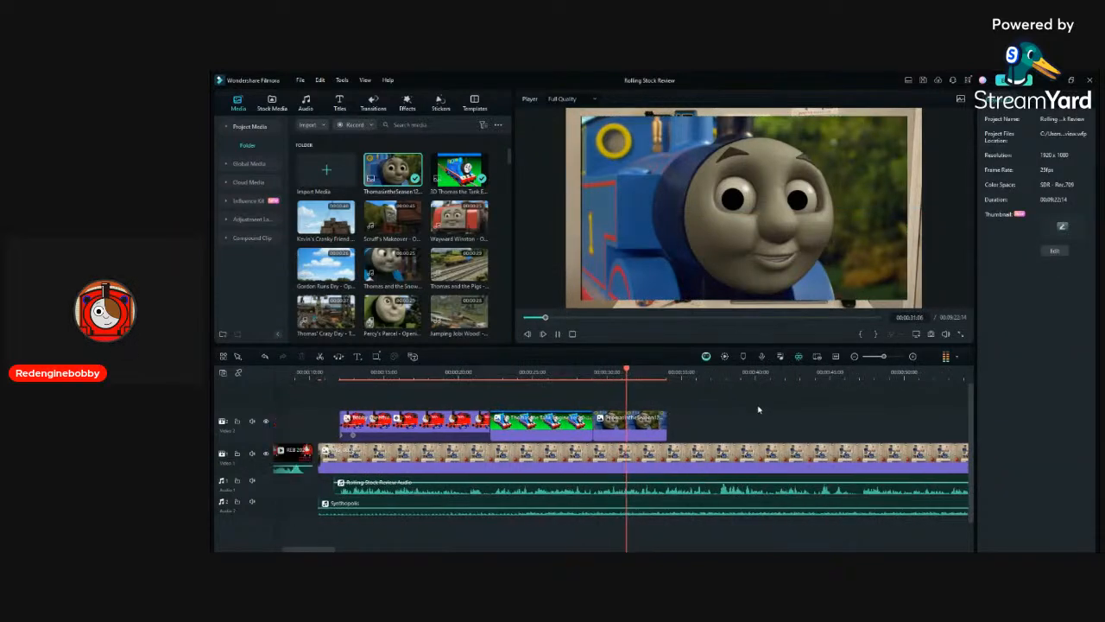
pyautogui.scroll(2, 874, 420)
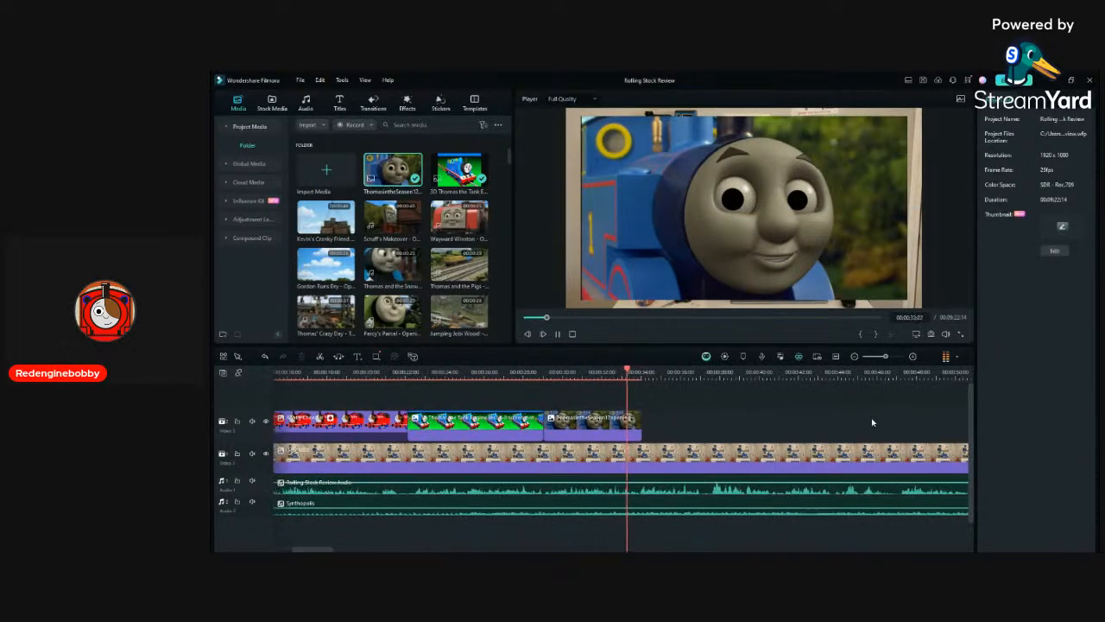
pyautogui.scroll(2, 671, 442)
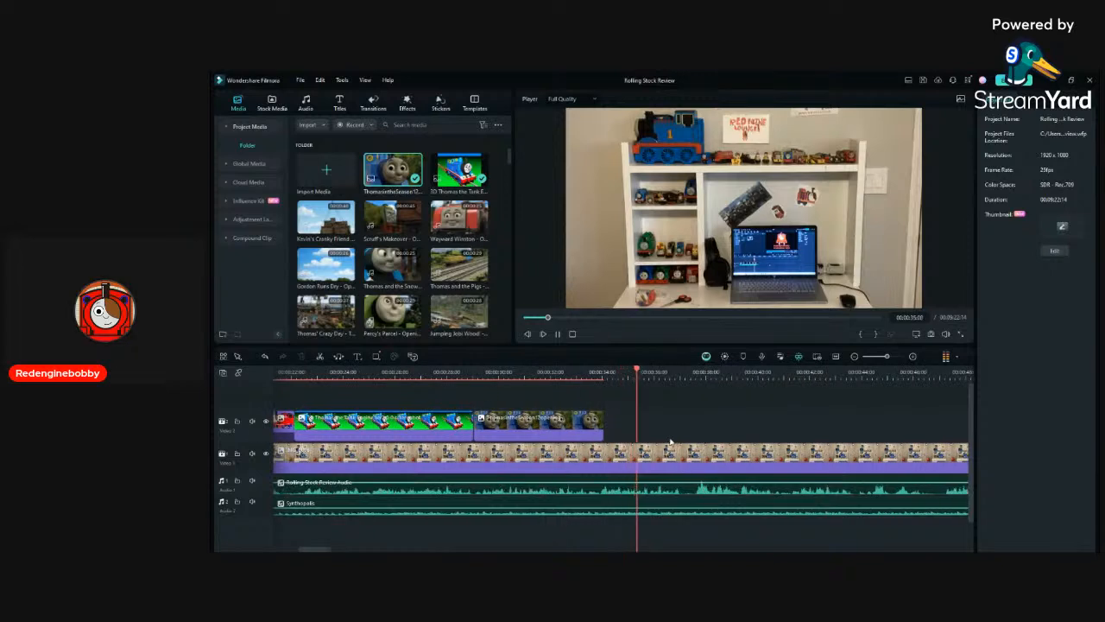
pyautogui.press('space')
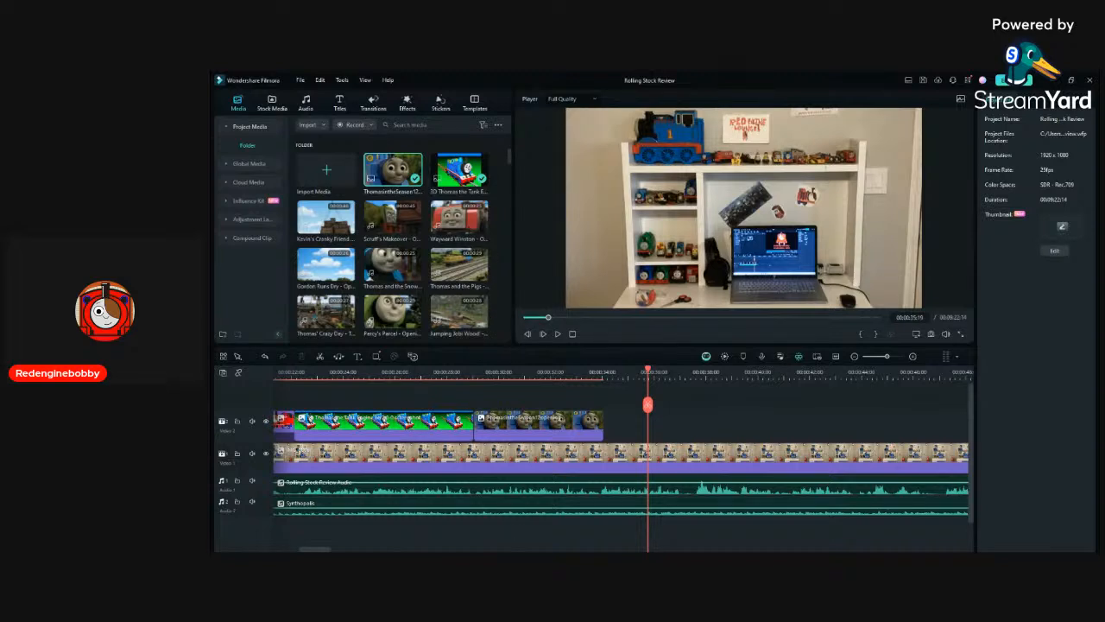
pyautogui.press('space')
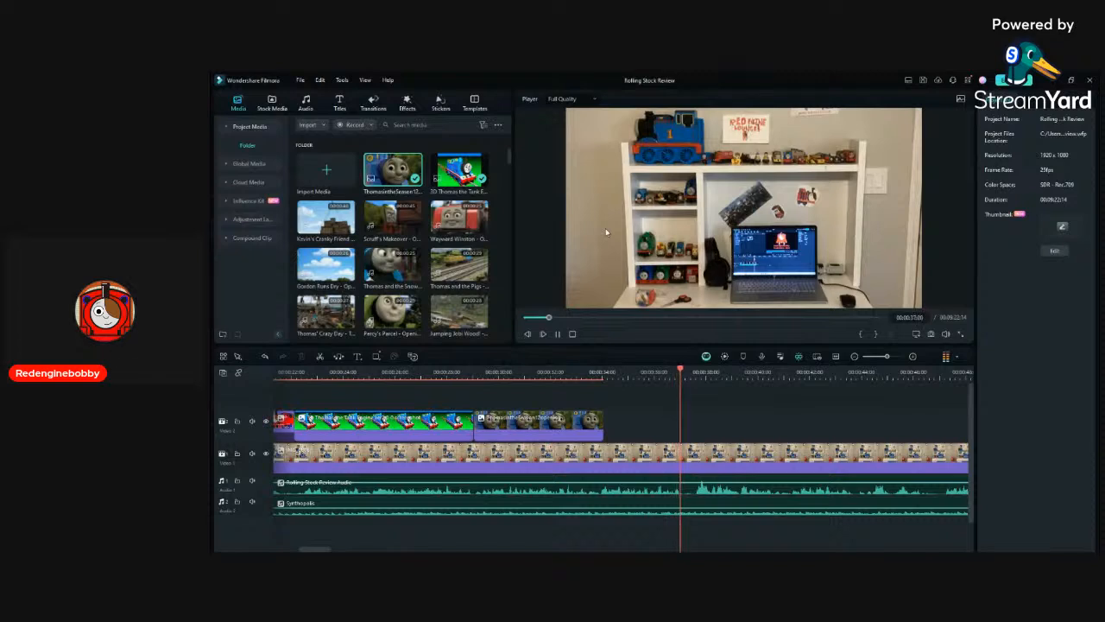
pyautogui.press('space')
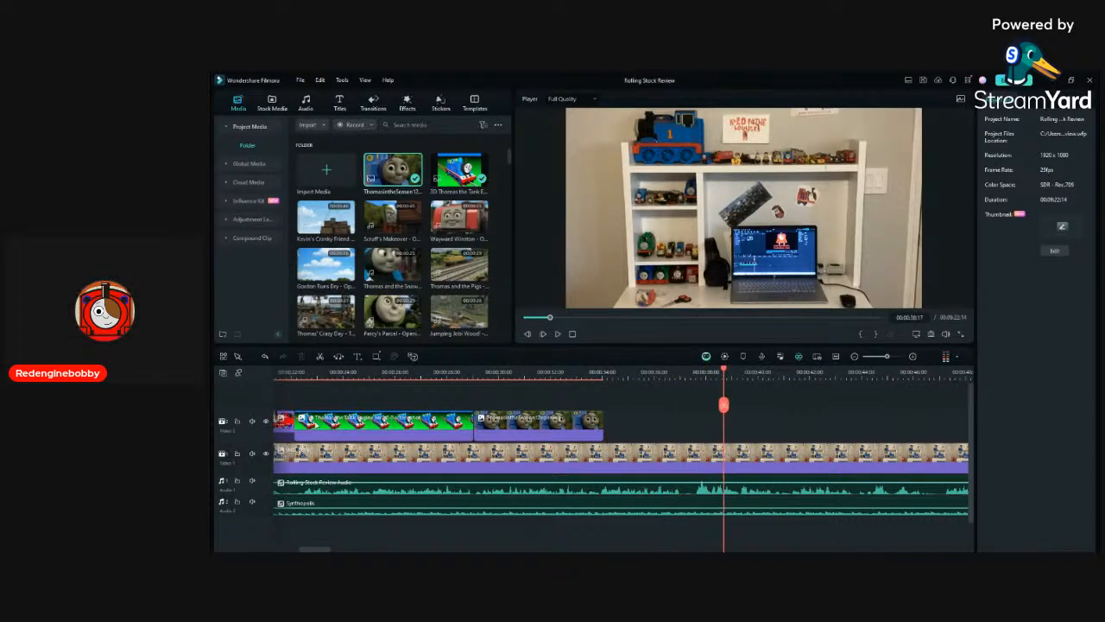
# Copy the earlier Bobby Cheerful clip and paste it on the upper track directly after the close-up Thomas image.
pyautogui.click(289, 426)
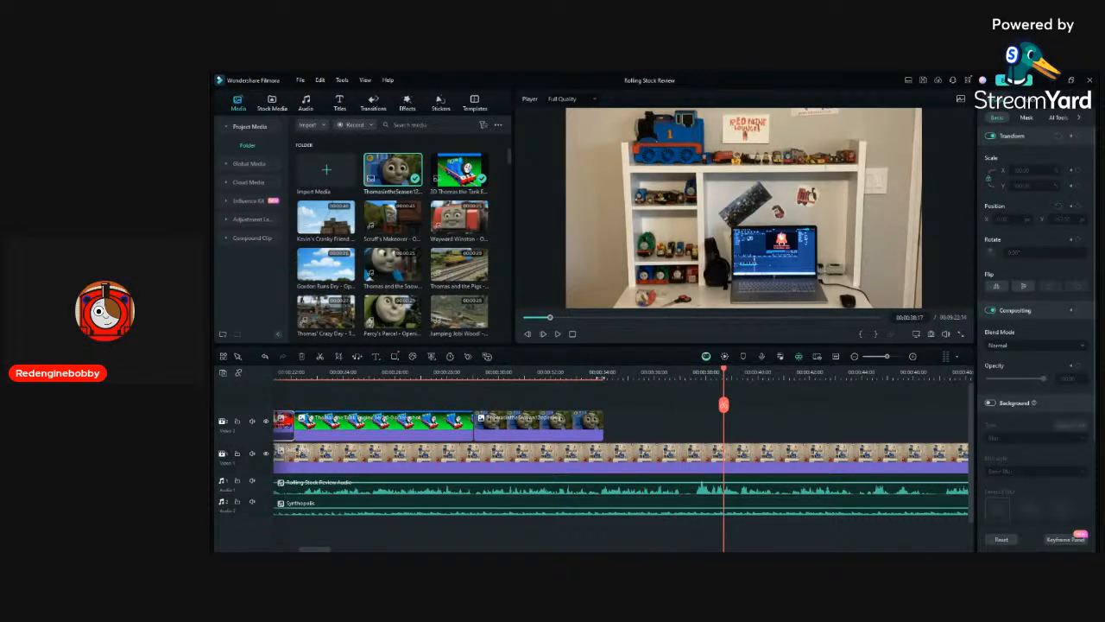
pyautogui.moveTo(600, 378); pyautogui.dragTo(603, 378)
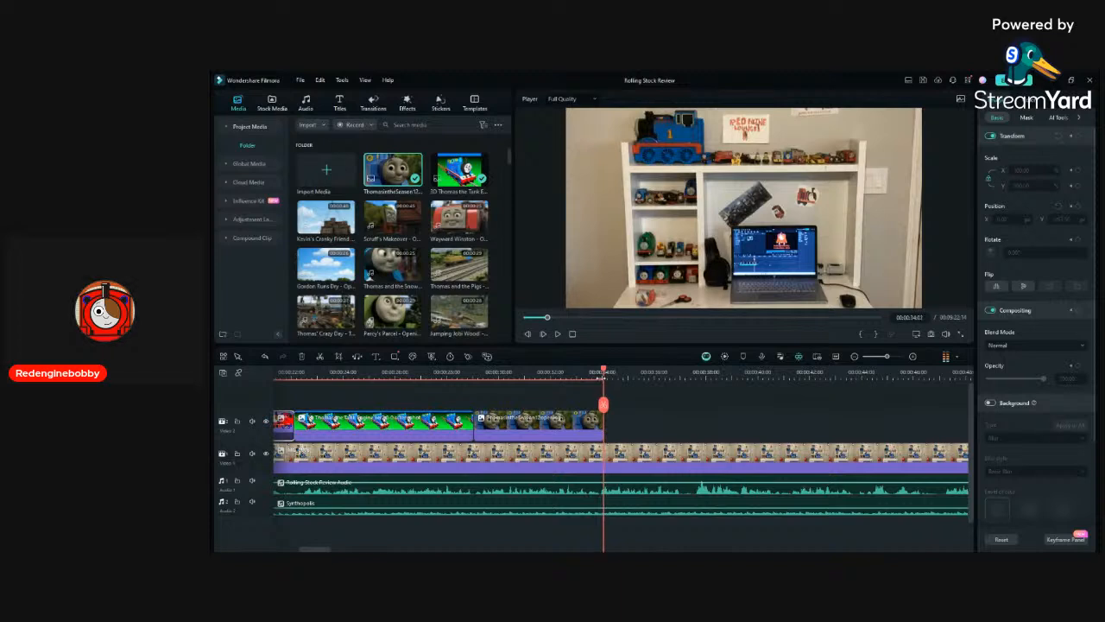
pyautogui.hotkey('ctrl', 'v')
# Remove the keyframes from the pasted Bobby Cheerful clip and move the image up into view in front of the shelf.
pyautogui.click(629, 435)
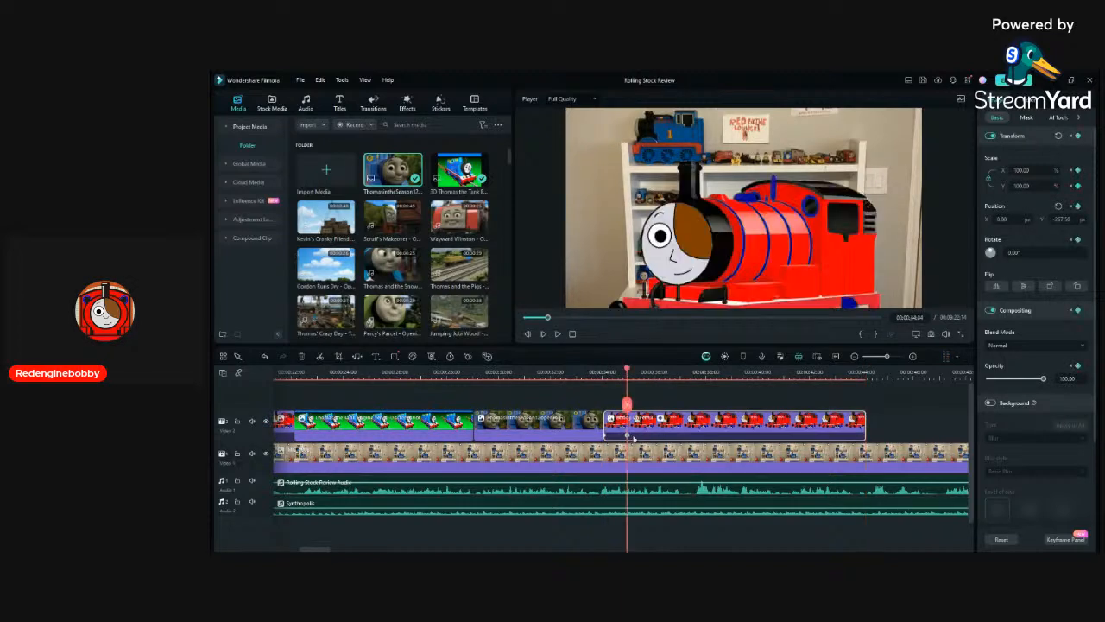
pyautogui.press('Delete')
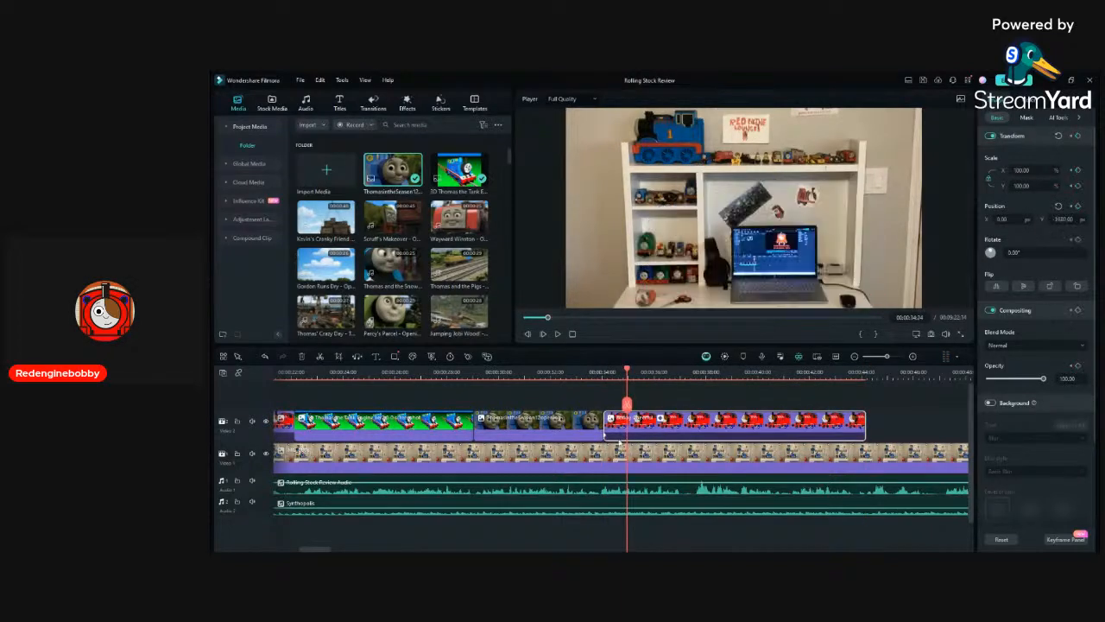
pyautogui.click(606, 439)
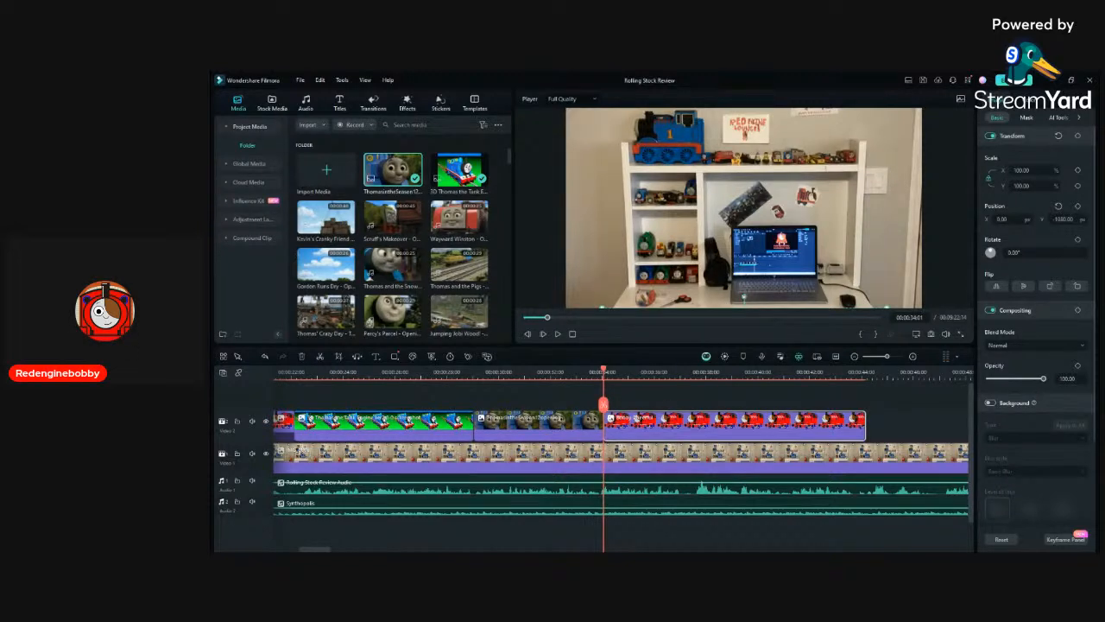
pyautogui.moveTo(745, 297); pyautogui.dragTo(740, 179)
pyautogui.click(663, 402)
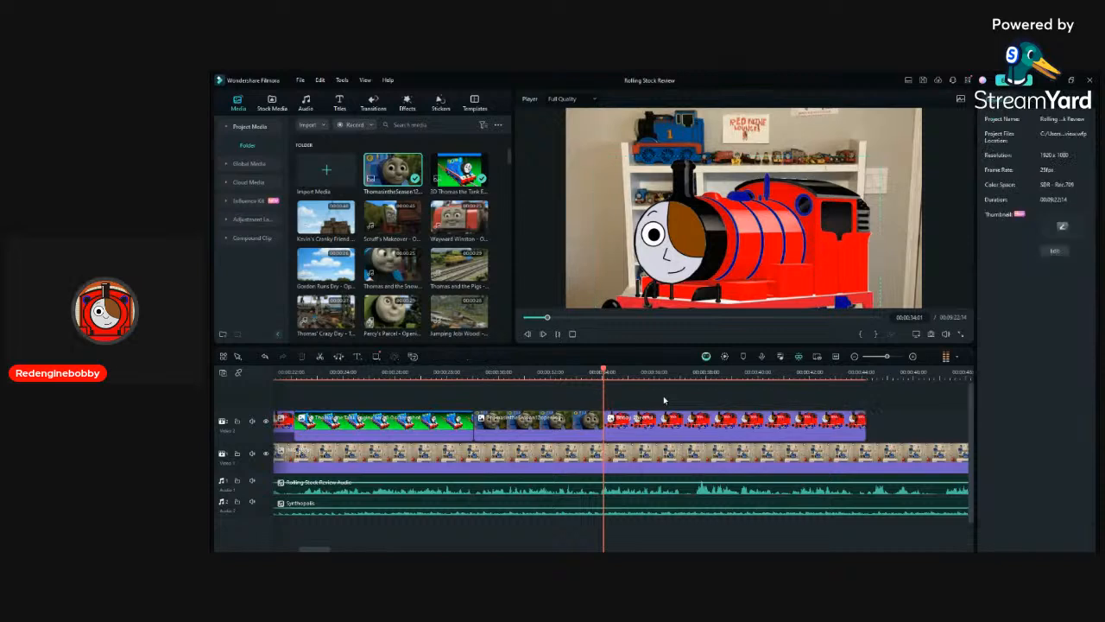
# Play into the pasted Bobby Cheerful clip and trim its end to about 37.5 seconds.
pyautogui.press('space')
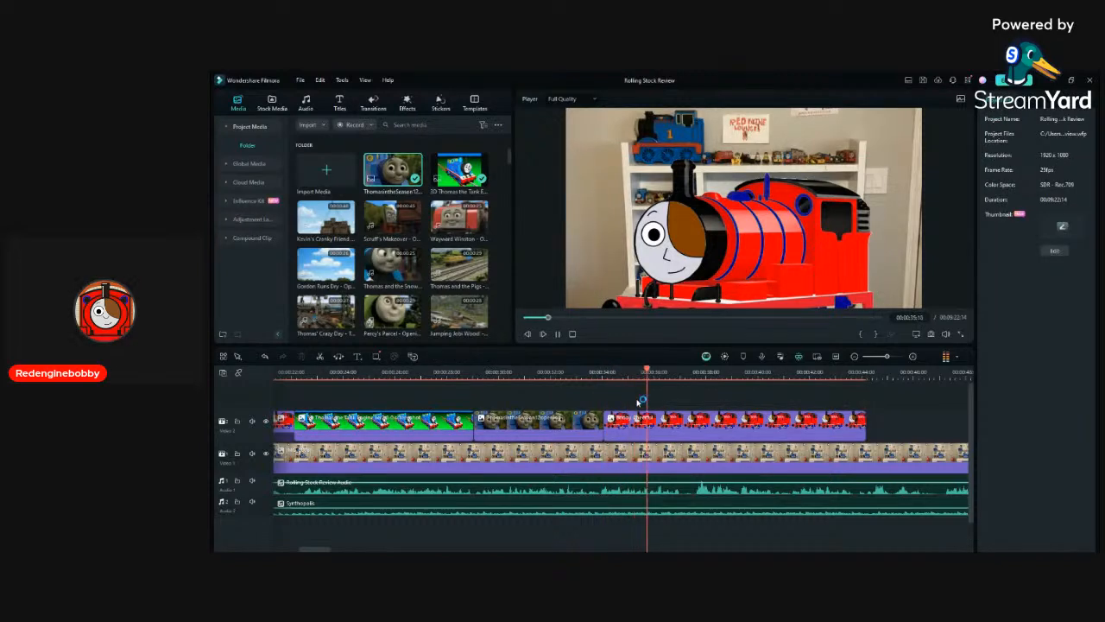
pyautogui.press('space')
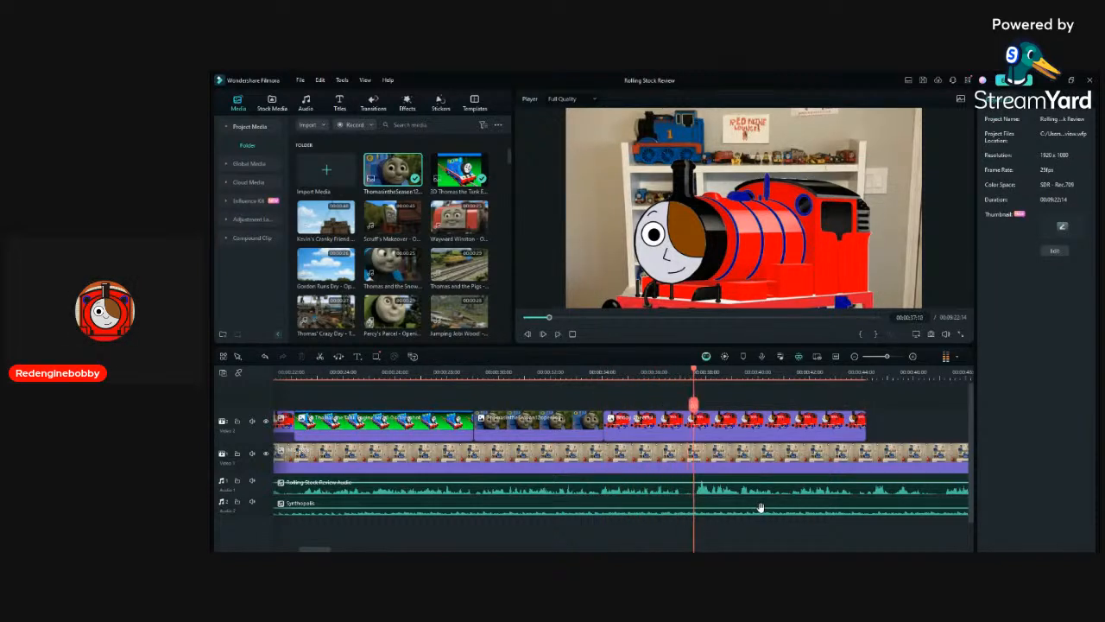
pyautogui.click(813, 433)
pyautogui.moveTo(813, 433); pyautogui.dragTo(691, 454)
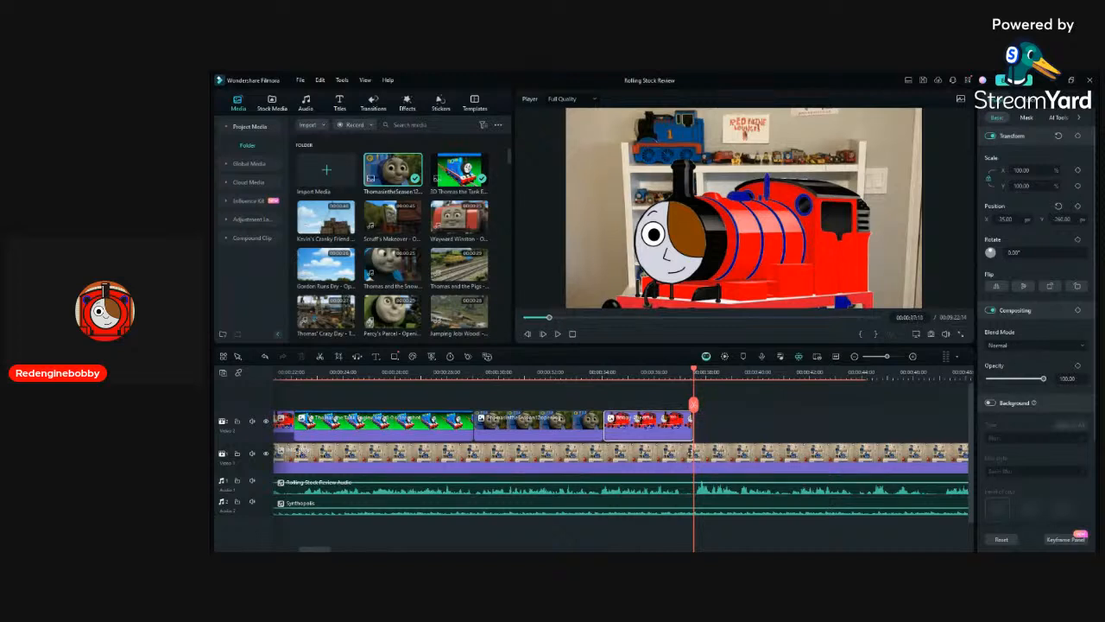
# Place the AusRail Animations channel screenshot on the upper video track directly after the second Bobby Cheerful clip.
pyautogui.click(500, 221)
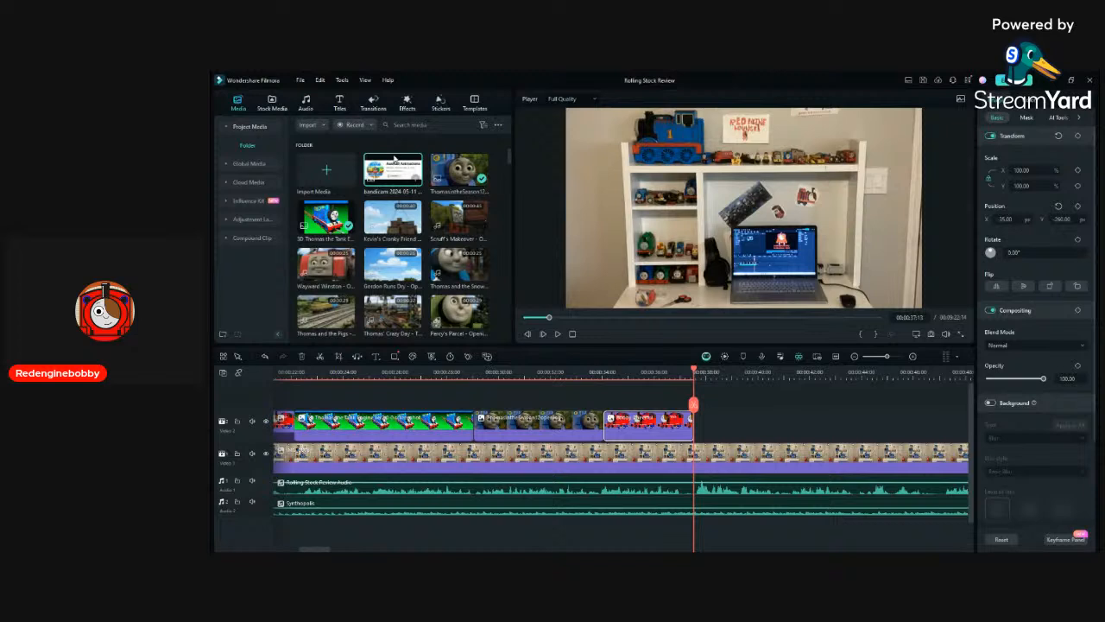
pyautogui.moveTo(413, 176); pyautogui.dragTo(698, 439)
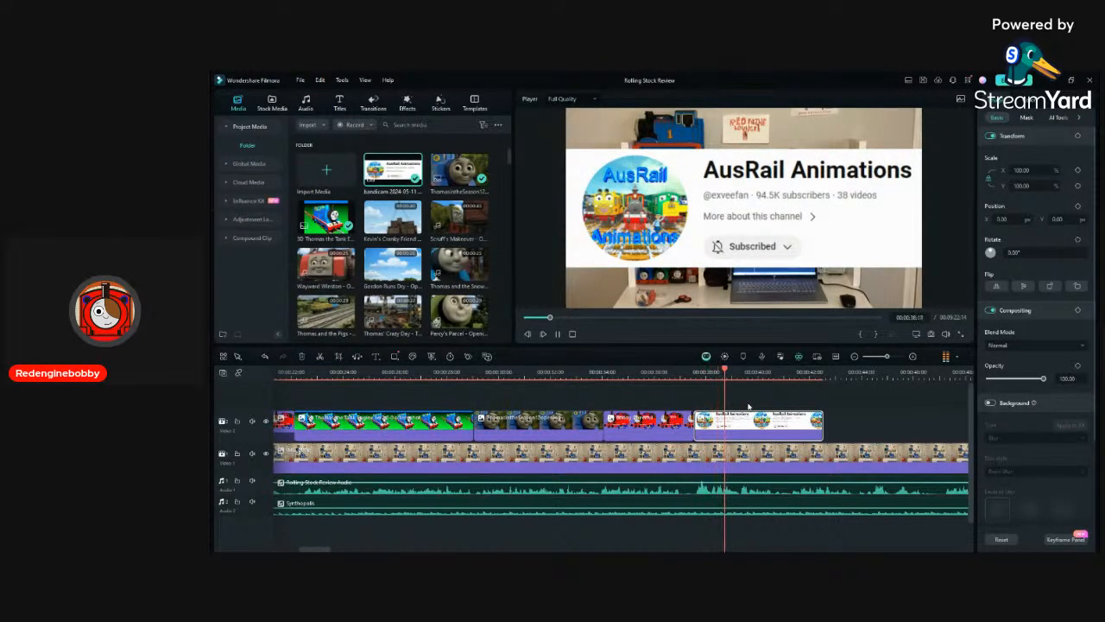
pyautogui.scroll(-3, 751, 406)
pyautogui.scroll(3, 842, 427)
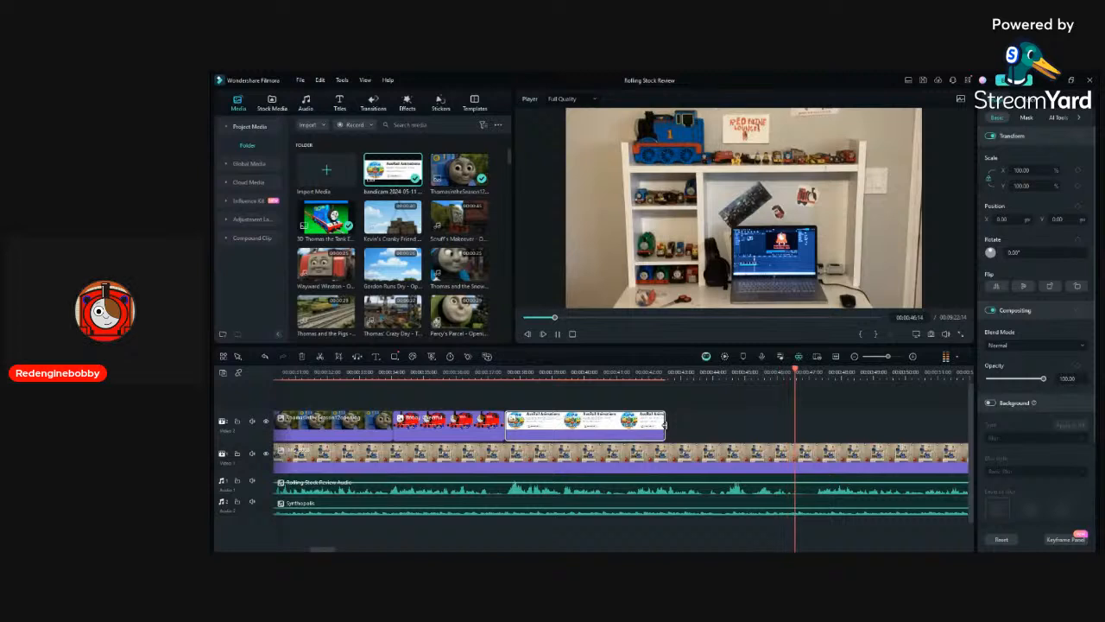
# Extend the channel screenshot's end to about 43.7 seconds and place the AusRail Animations "Featuring the Rolling Stock Series" image directly after it.
pyautogui.moveTo(664, 424); pyautogui.dragTo(705, 425)
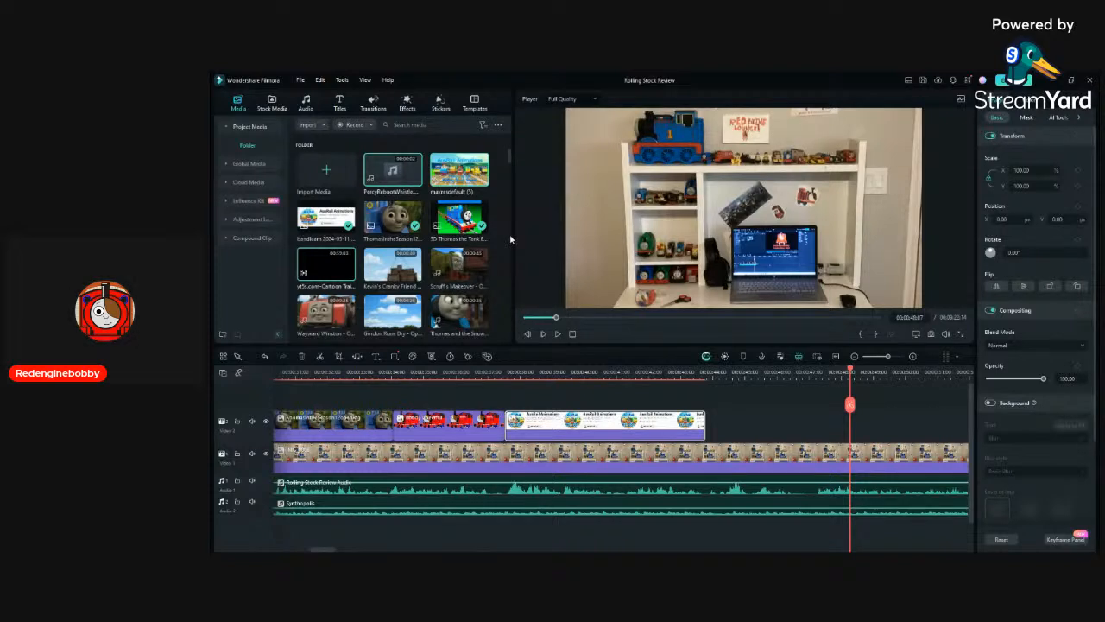
pyautogui.click(763, 395)
pyautogui.scroll(-3, 475, 178)
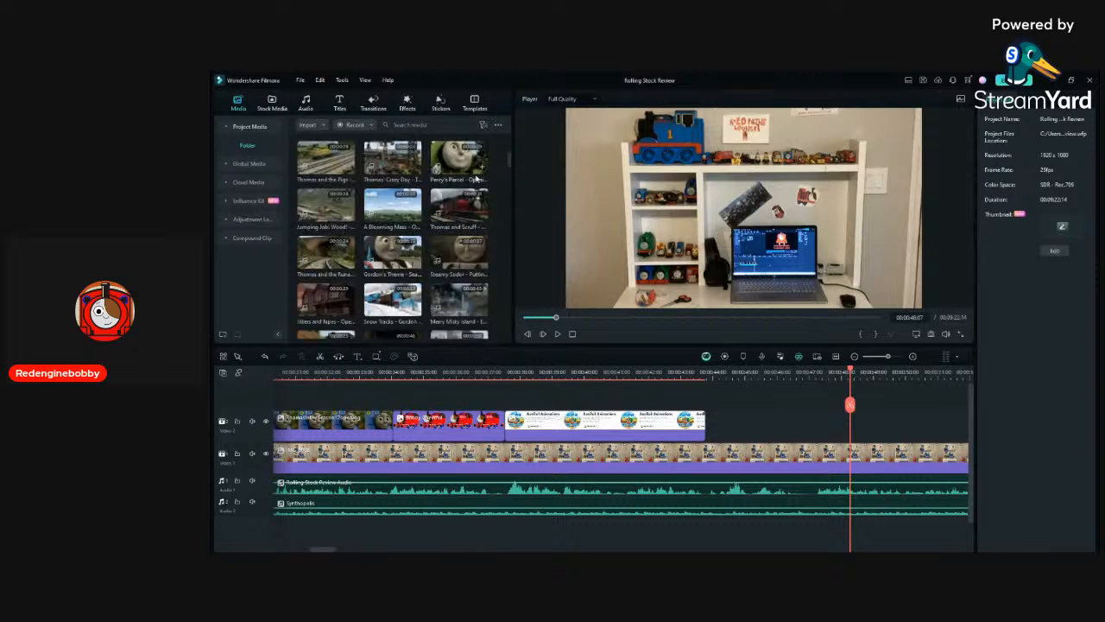
pyautogui.scroll(3, 476, 177)
pyautogui.click(484, 178)
pyautogui.moveTo(483, 179); pyautogui.dragTo(716, 442)
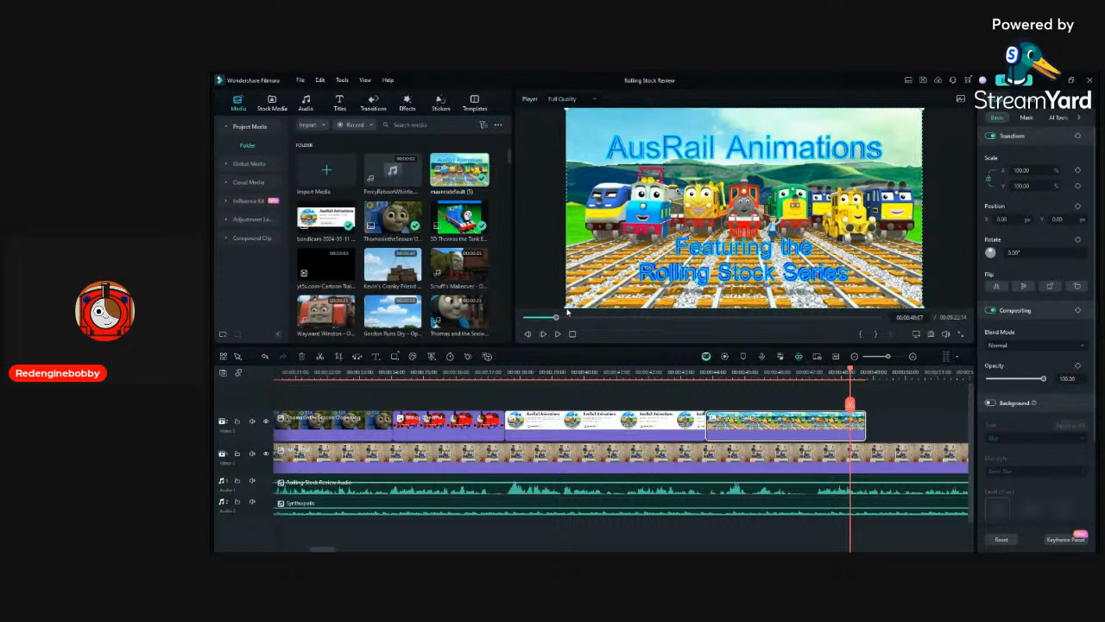
# Scale the AusRail Animations series image to about 89% and, following the narration, extend its end to about 1:02.
pyautogui.moveTo(567, 308); pyautogui.dragTo(586, 296)
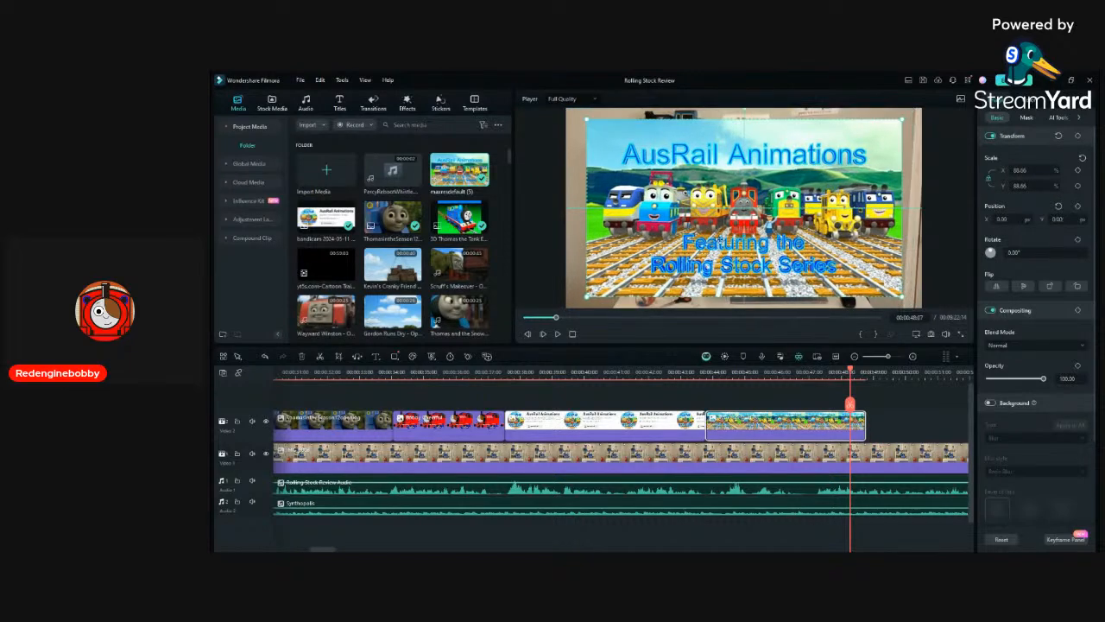
pyautogui.click(737, 373)
pyautogui.press('space')
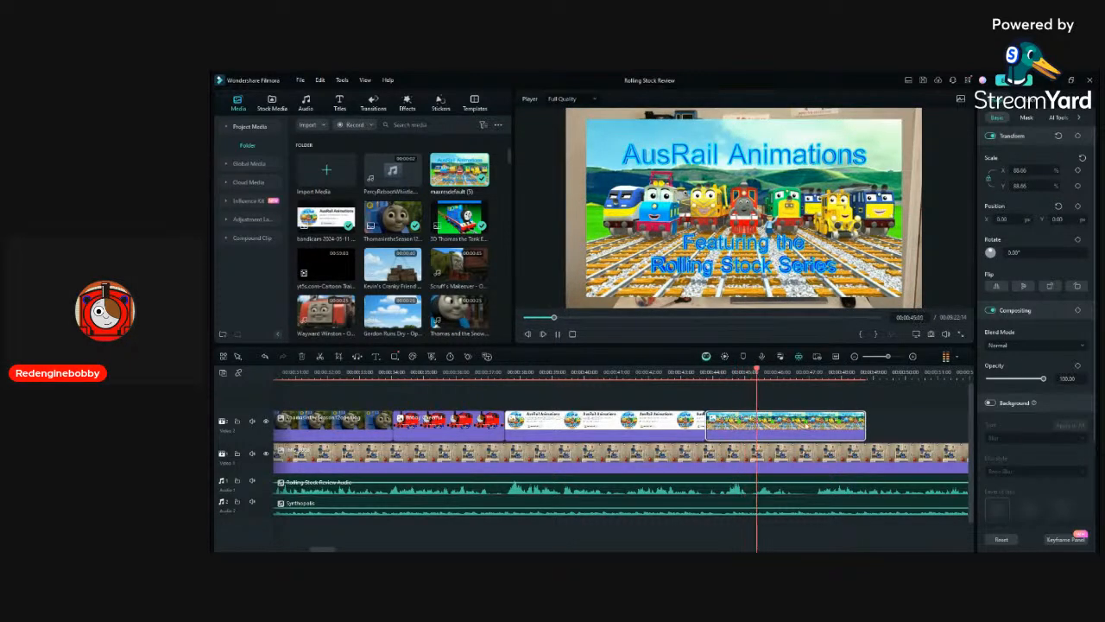
pyautogui.scroll(-1, 804, 426)
pyautogui.scroll(-1, 804, 426)
pyautogui.click(569, 370)
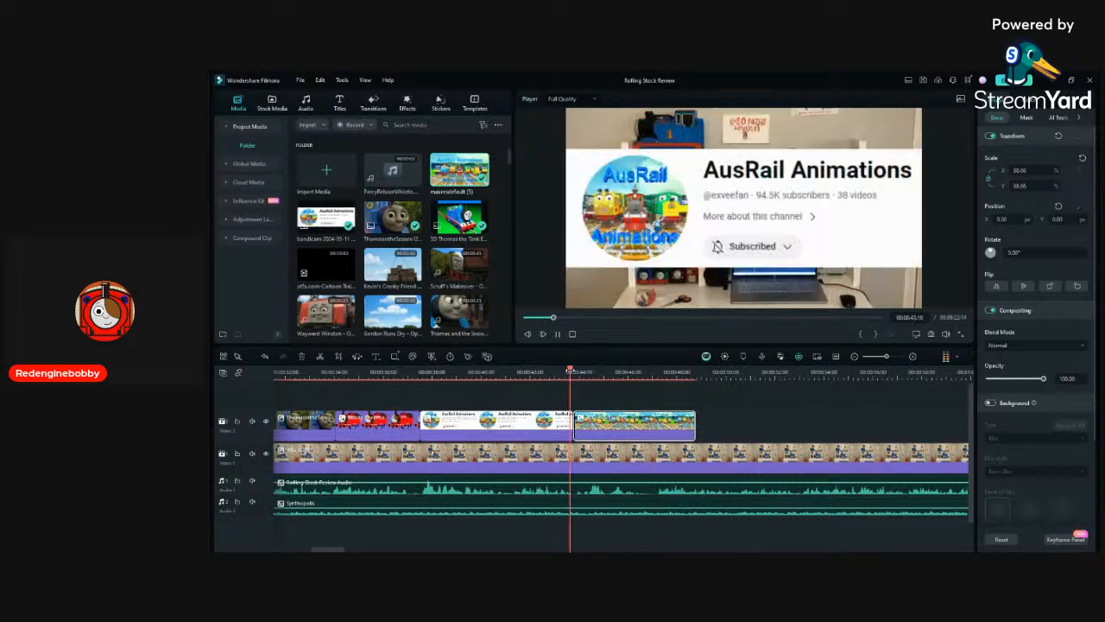
pyautogui.scroll(-1, 877, 428)
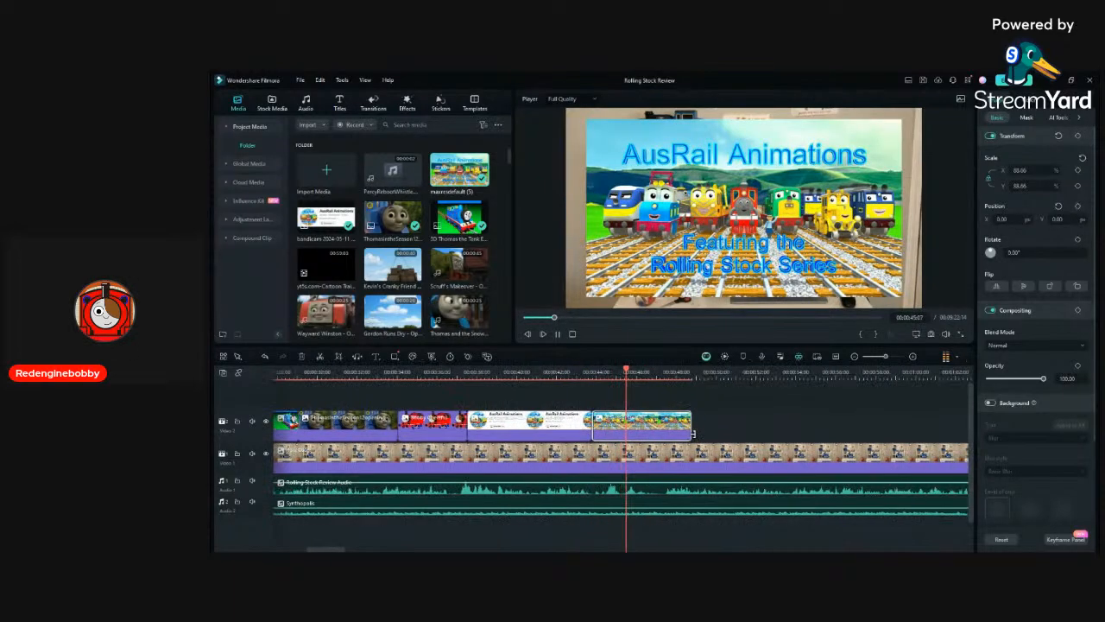
pyautogui.scroll(1, 876, 429)
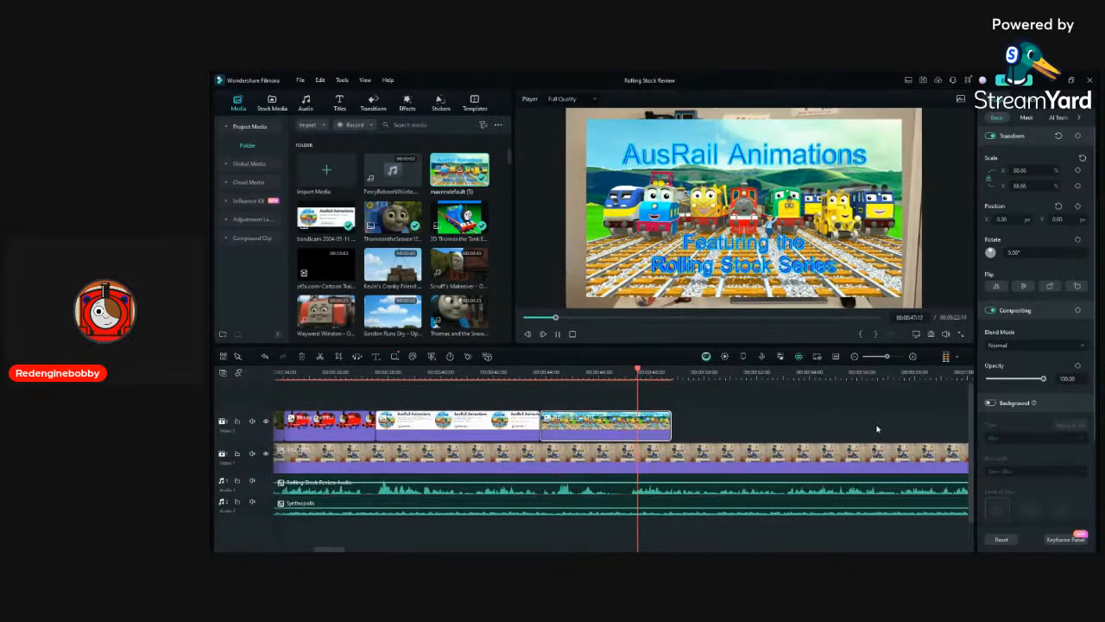
pyautogui.scroll(-1, 876, 429)
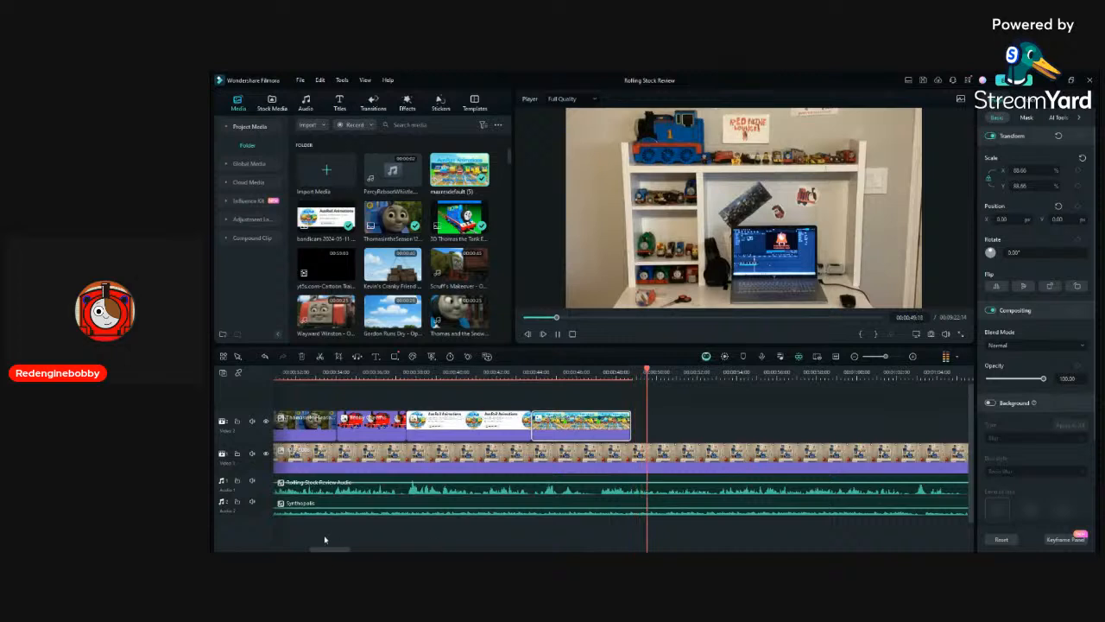
pyautogui.moveTo(328, 549); pyautogui.dragTo(339, 550)
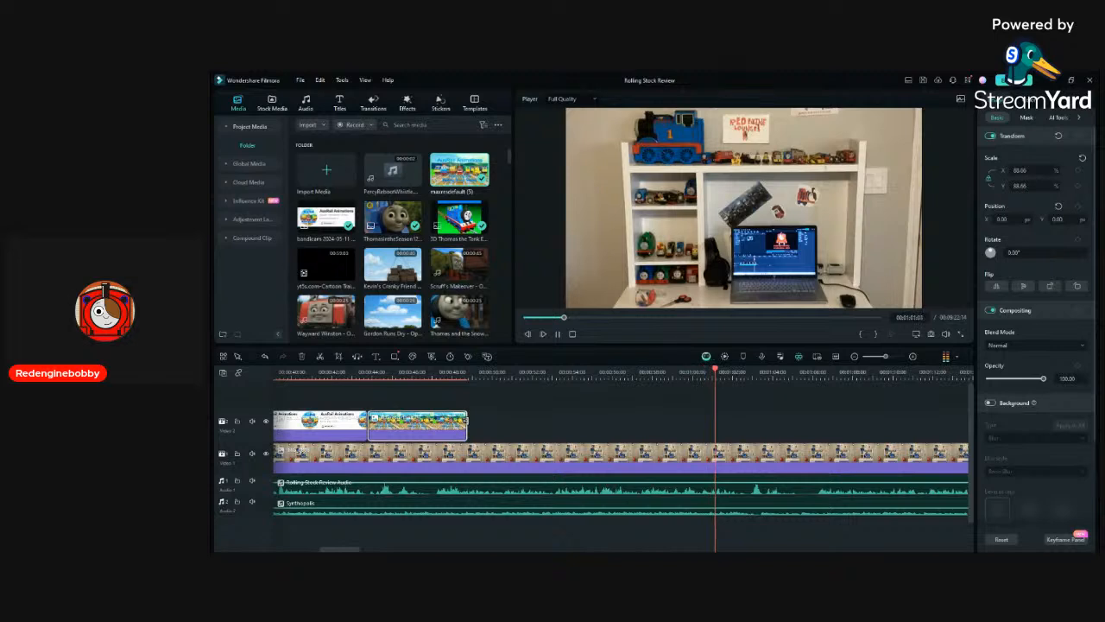
pyautogui.moveTo(467, 425); pyautogui.dragTo(738, 455)
pyautogui.press('space')
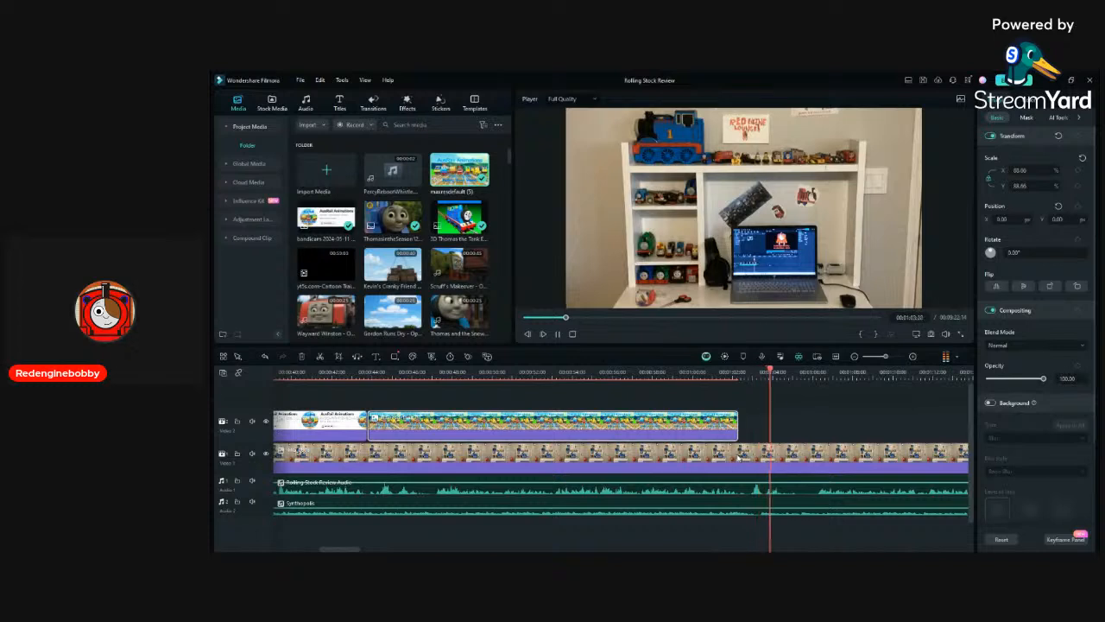
# Split the Synthopolis music at about 1:03 and delete the part after the cut.
pyautogui.click(756, 372)
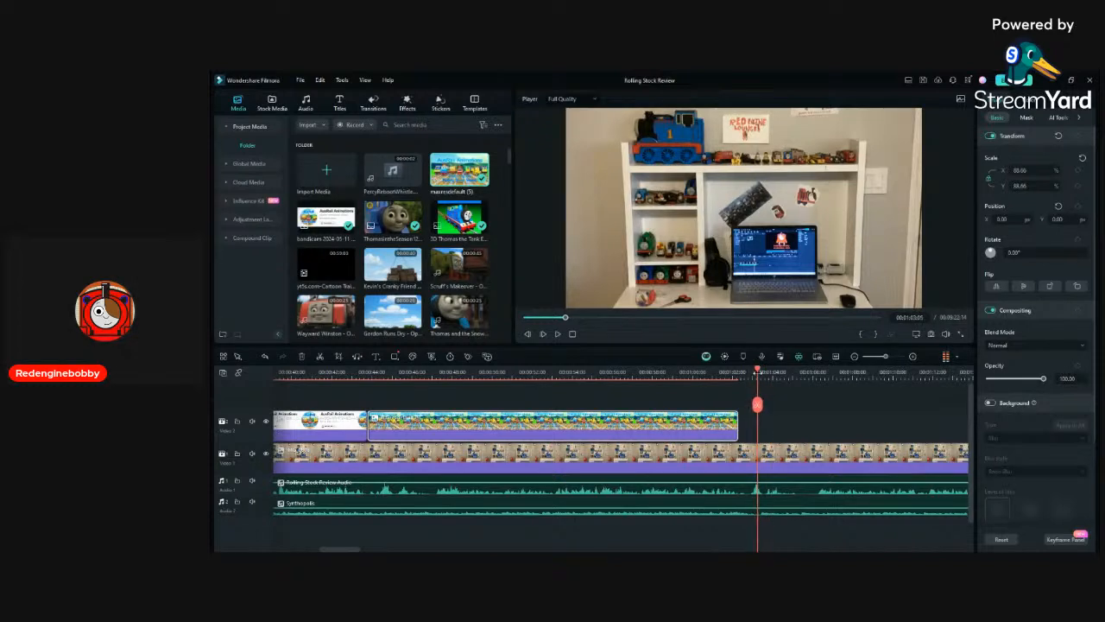
pyautogui.moveTo(757, 373); pyautogui.dragTo(759, 372)
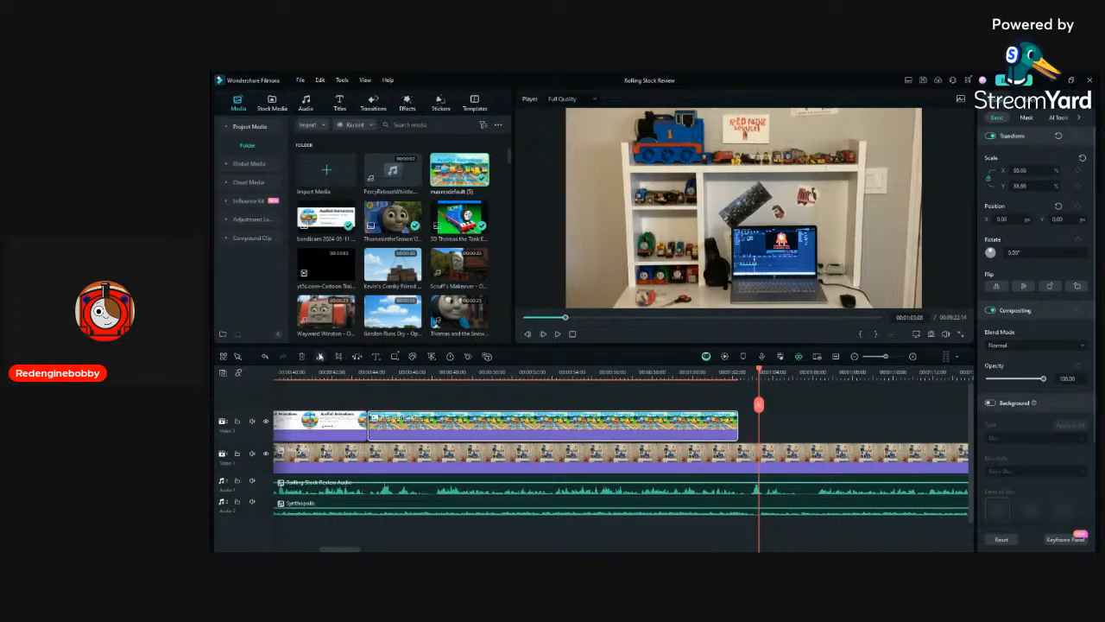
pyautogui.click(438, 508)
pyautogui.click(319, 357)
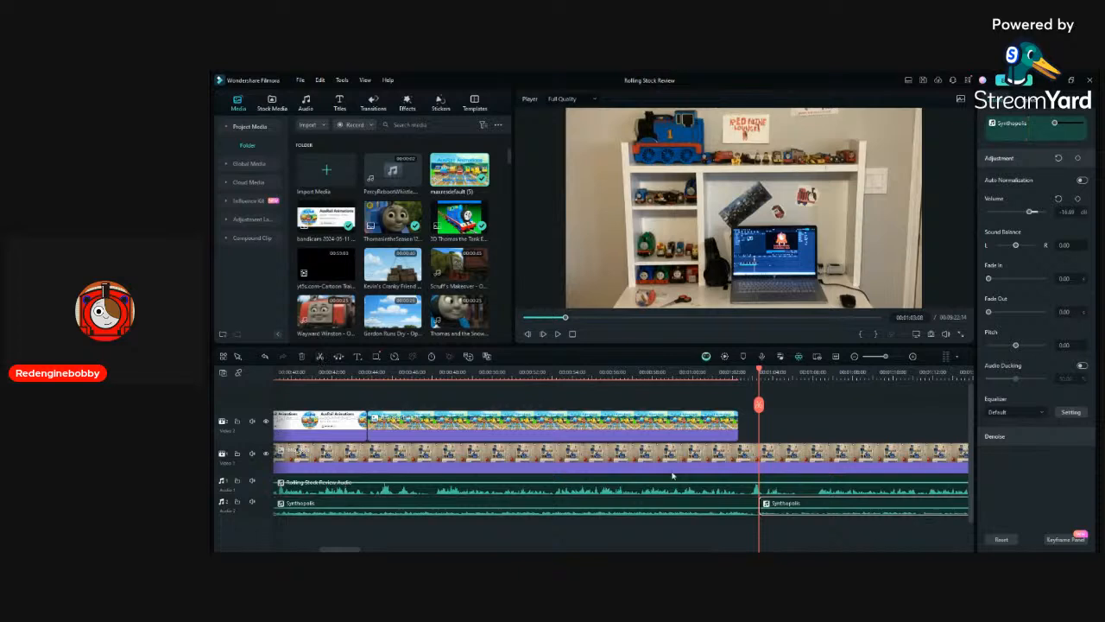
pyautogui.press('Delete')
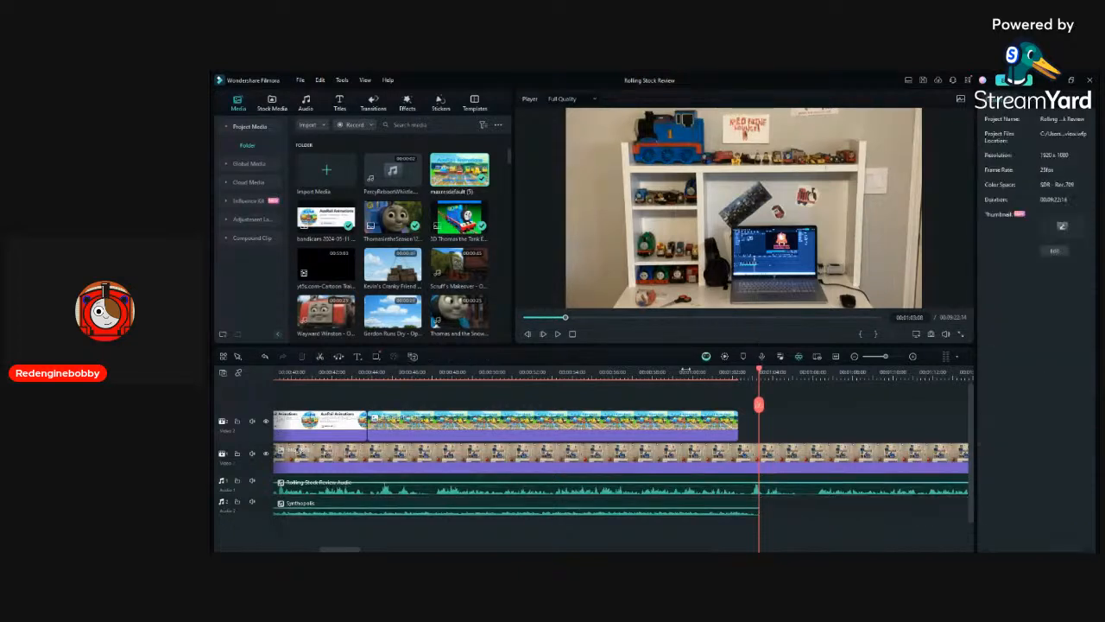
# Play through the end of the music and place the Cartoon Trains video on the upper track directly after the AusRail Animations image.
pyautogui.click(676, 374)
pyautogui.press('space')
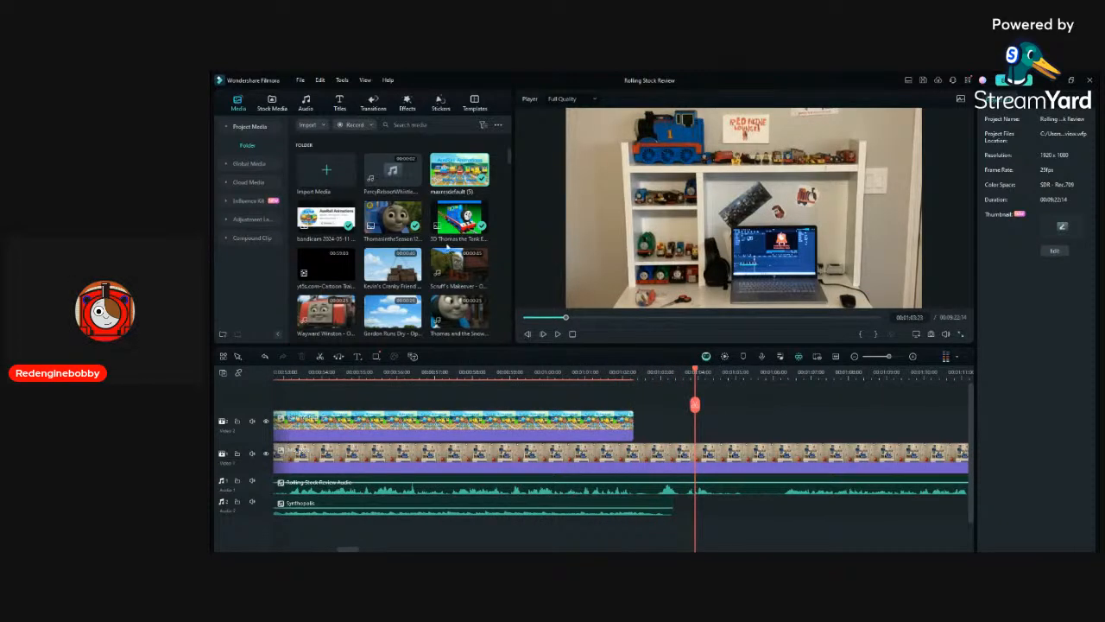
pyautogui.moveTo(325, 263); pyautogui.dragTo(638, 434)
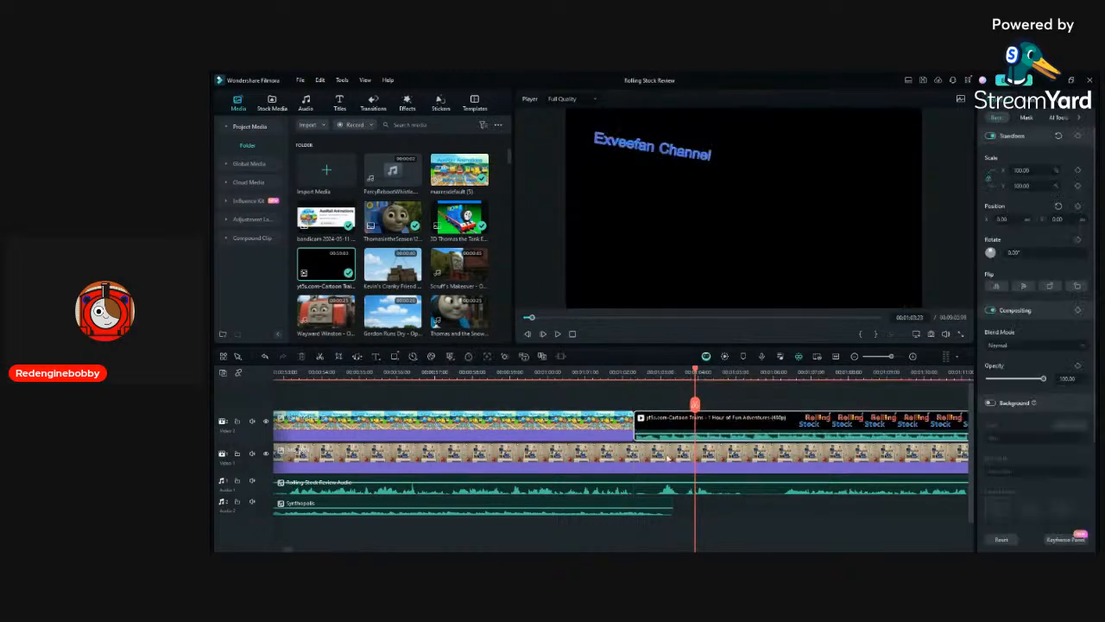
# Trim about 5 seconds off the Cartoon Trains clip's start so it opens on the Rolling Stock logo, and mute its audio.
pyautogui.scroll(-2, 640, 433)
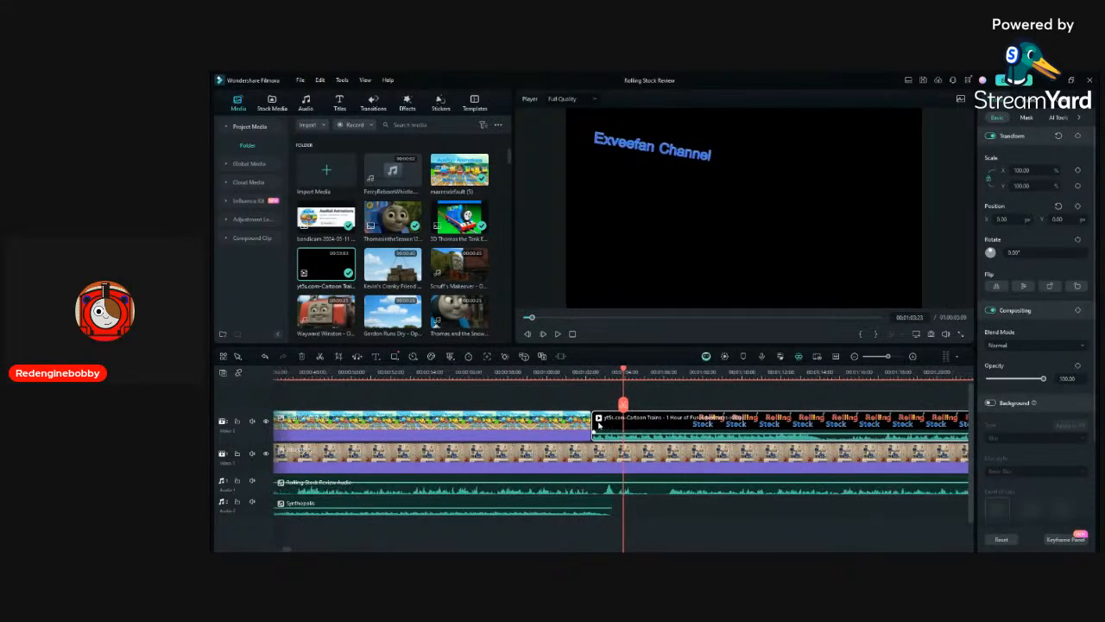
pyautogui.moveTo(593, 423); pyautogui.dragTo(670, 430)
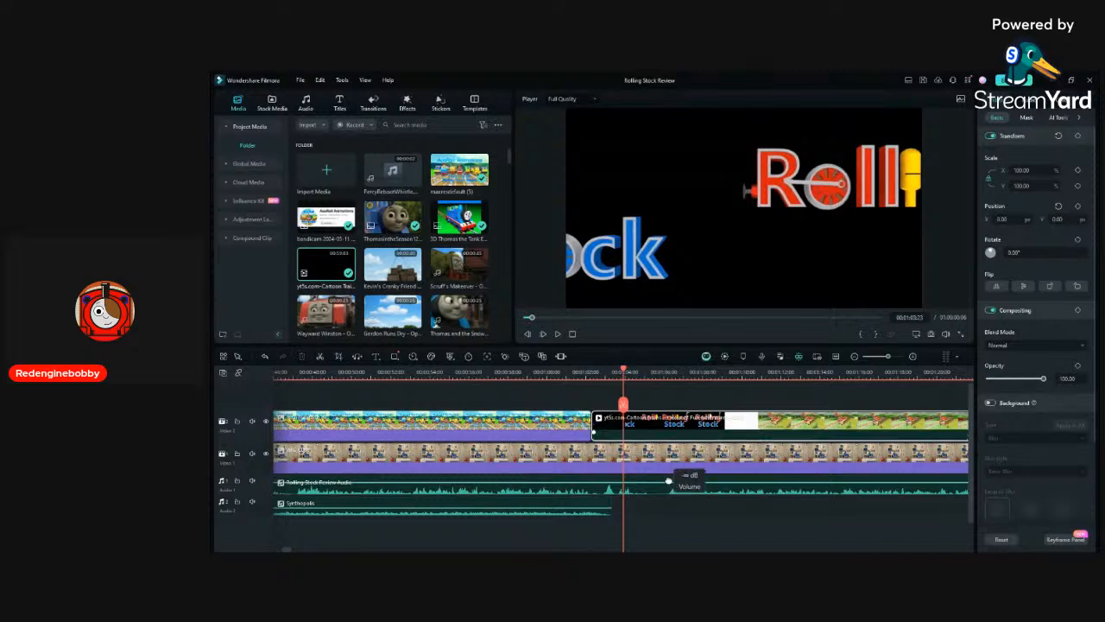
pyautogui.click(581, 372)
pyautogui.press('space')
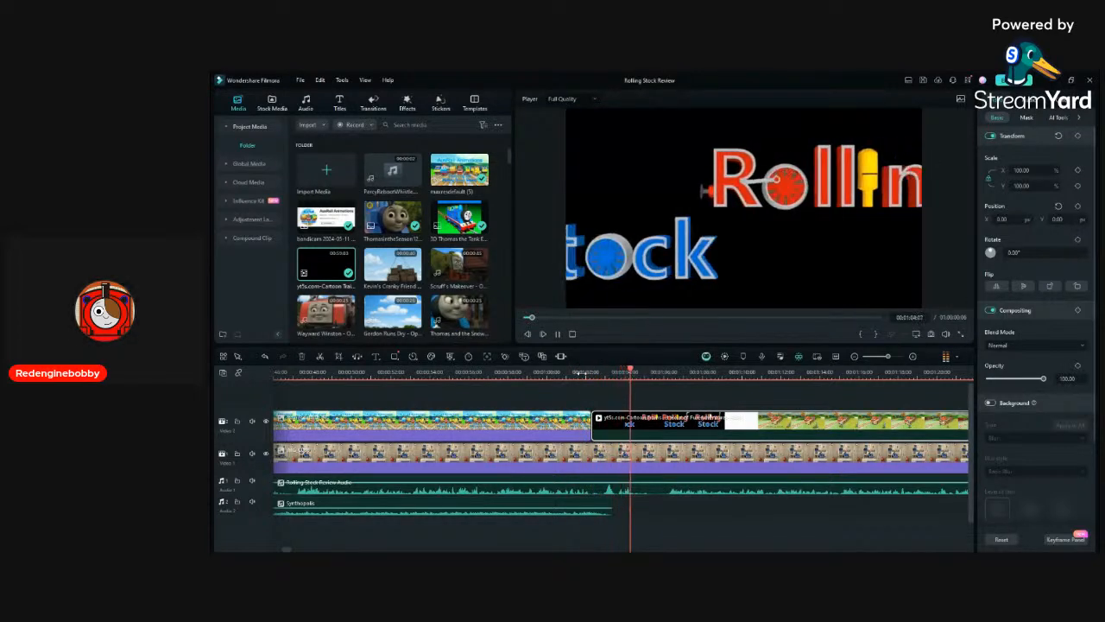
pyautogui.press('space')
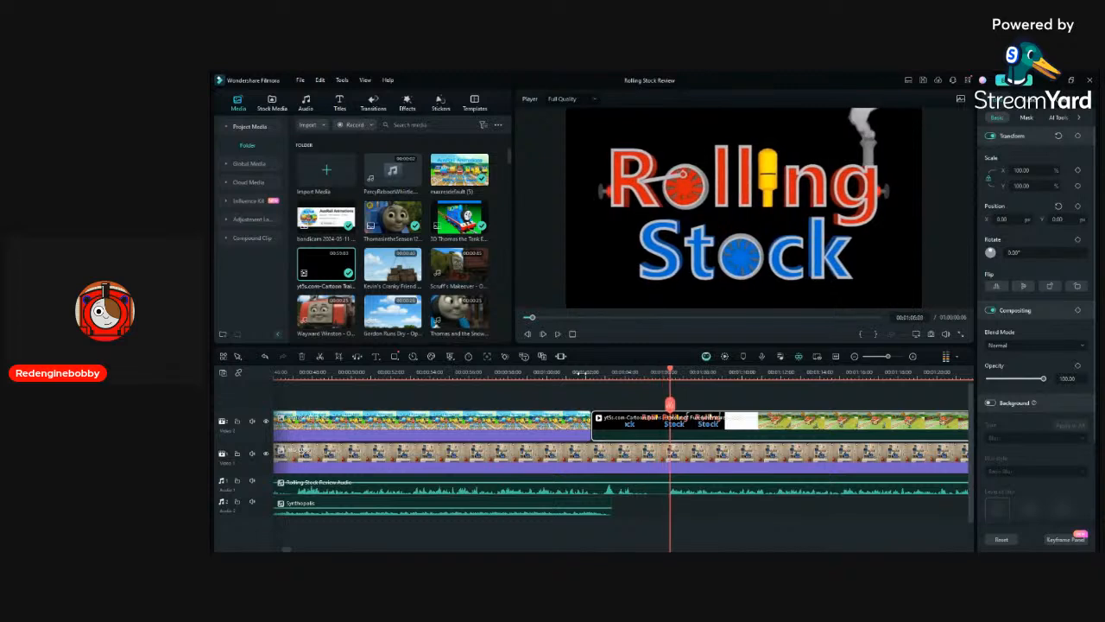
# Split the Rolling Stock Review narration audio at about 1:06, under the Rolling Stock logo.
pyautogui.click(662, 371)
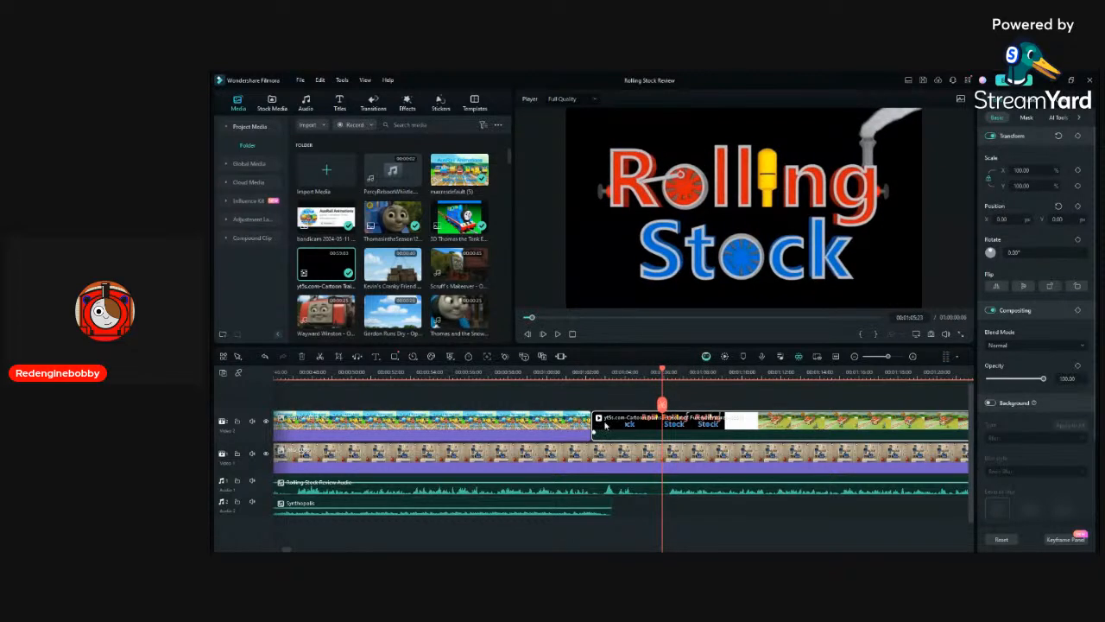
pyautogui.click(570, 497)
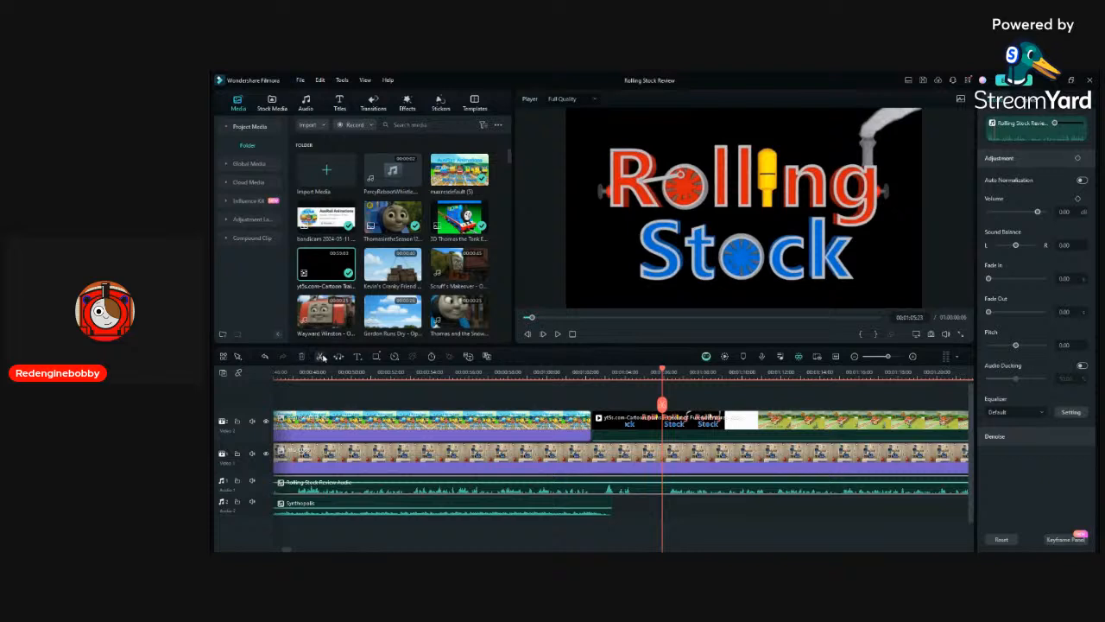
pyautogui.click(319, 355)
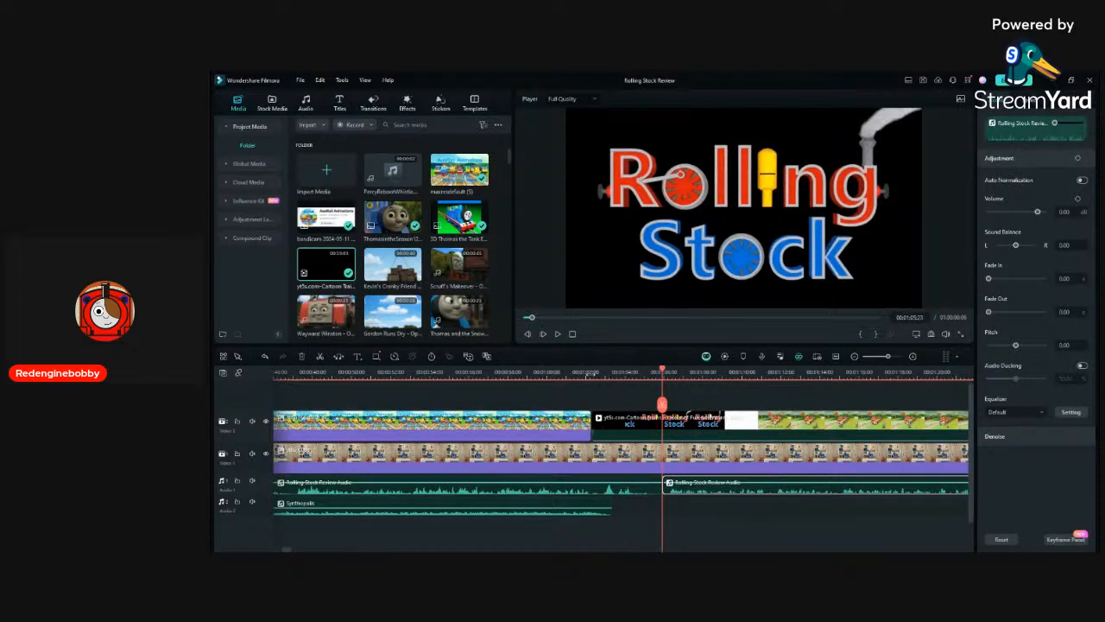
# Place the Percy whistle sound on the second audio track at about 1:07 and shift the narration after the cut to about 1:13.
pyautogui.moveTo(414, 185); pyautogui.dragTo(644, 514)
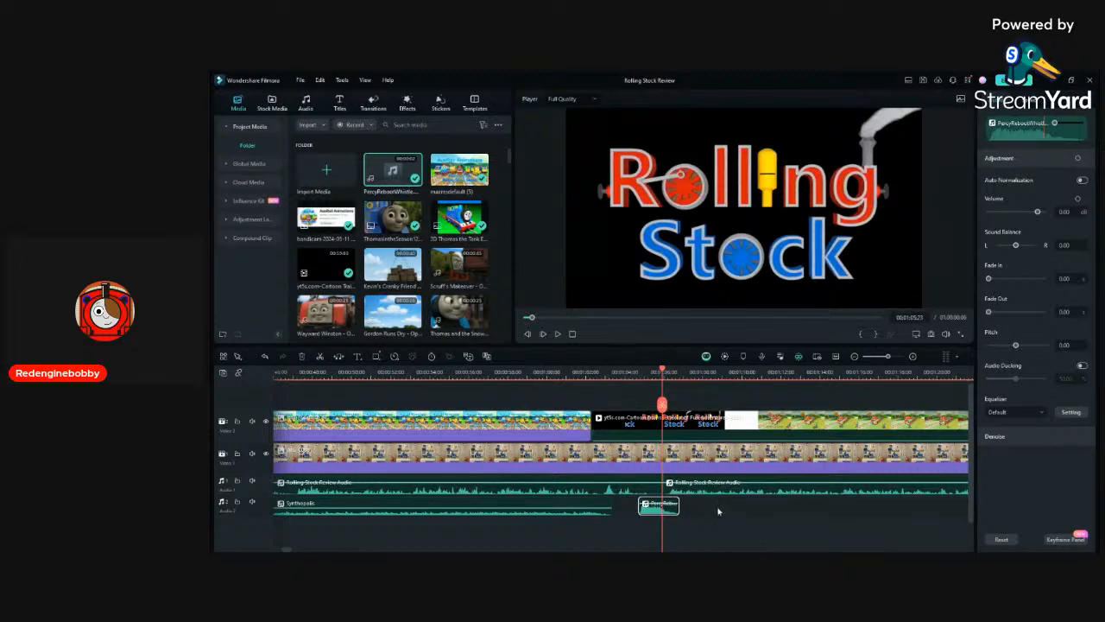
pyautogui.moveTo(700, 498); pyautogui.dragTo(834, 490)
pyautogui.click(777, 516)
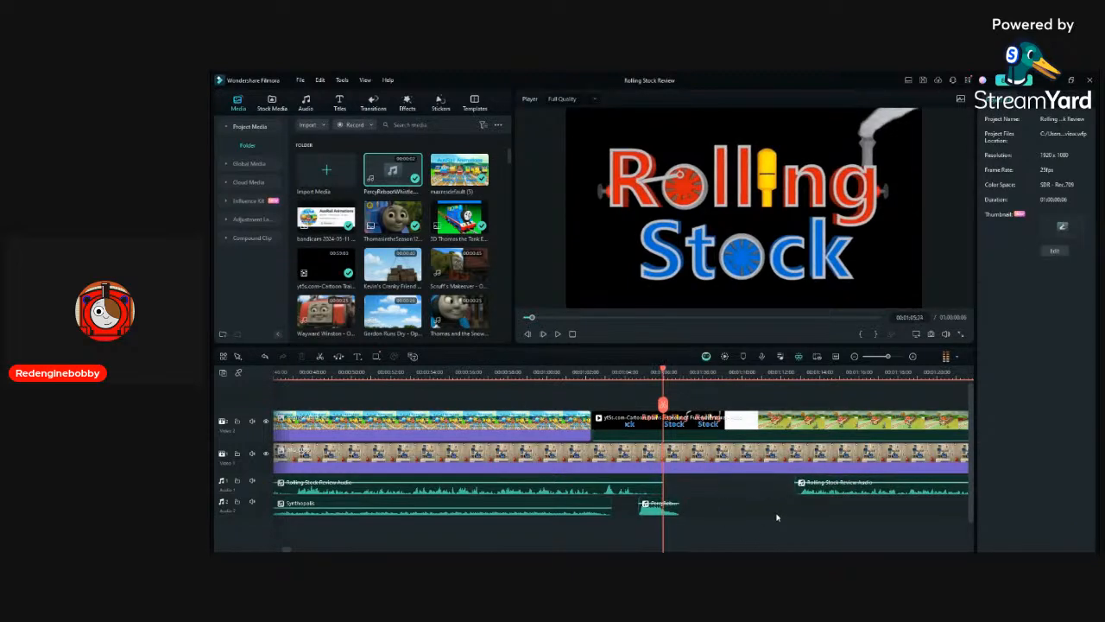
pyautogui.press('space')
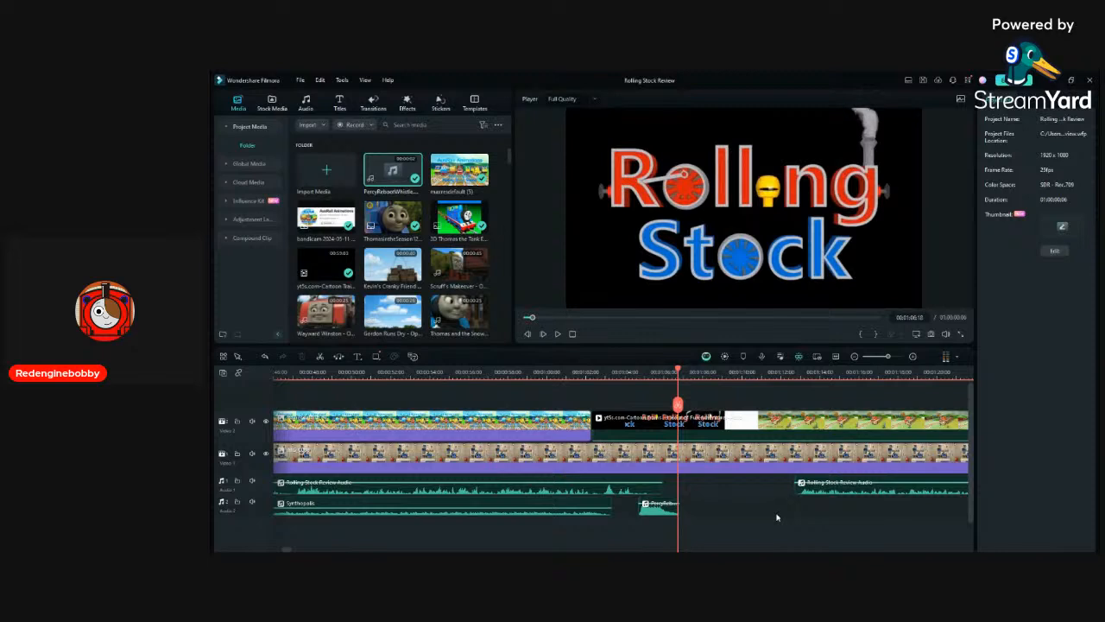
pyautogui.moveTo(648, 515); pyautogui.dragTo(763, 510)
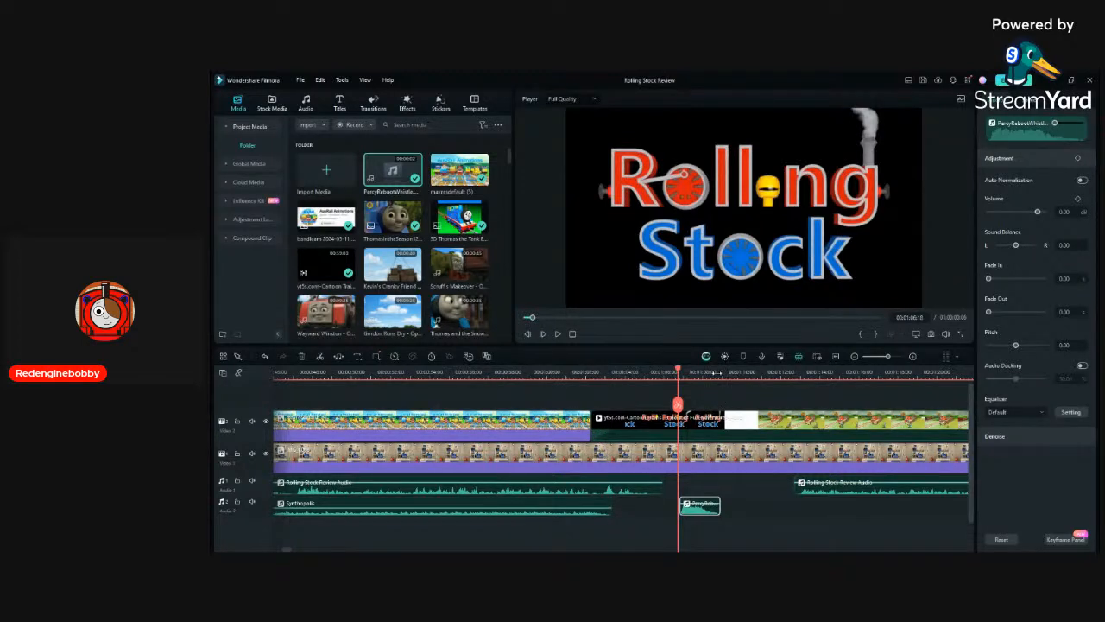
# Split the Cartoon Trains clip at about 1:09, where the screen turns white, and delete the part after the cut.
pyautogui.click(716, 373)
pyautogui.press('Right')
pyautogui.press('Right')
pyautogui.press('Right')
pyautogui.press('Right')
pyautogui.press('Right')
pyautogui.press('Right')
pyautogui.press('Right')
pyautogui.press('Right')
pyautogui.press('Right')
pyautogui.press('Right')
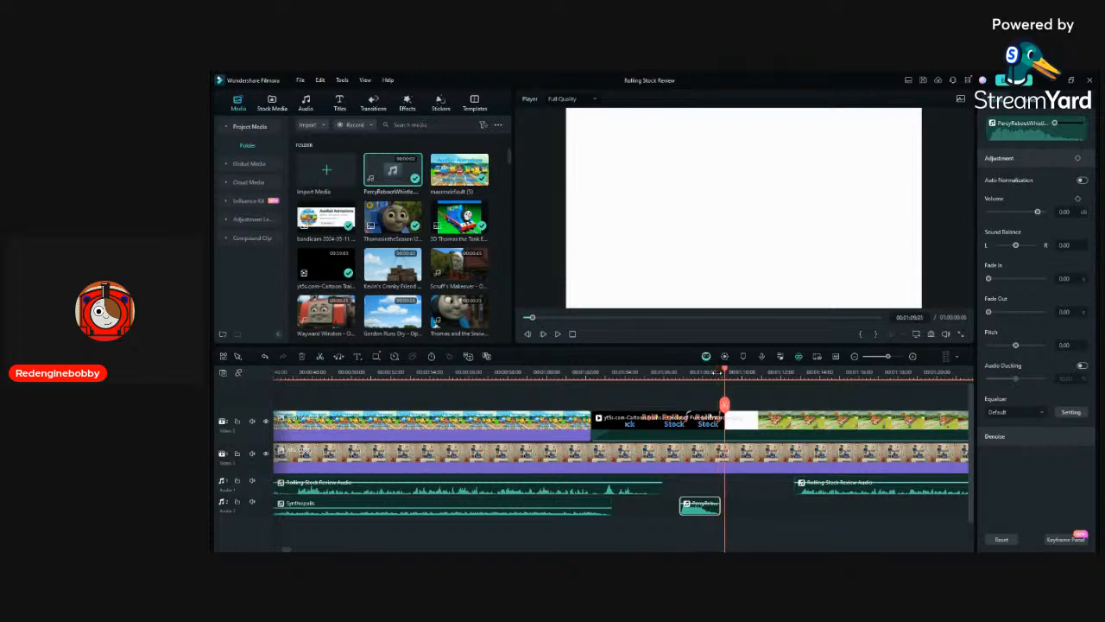
pyautogui.press('Left')
pyautogui.press('Left')
pyautogui.press('Left')
pyautogui.click(679, 429)
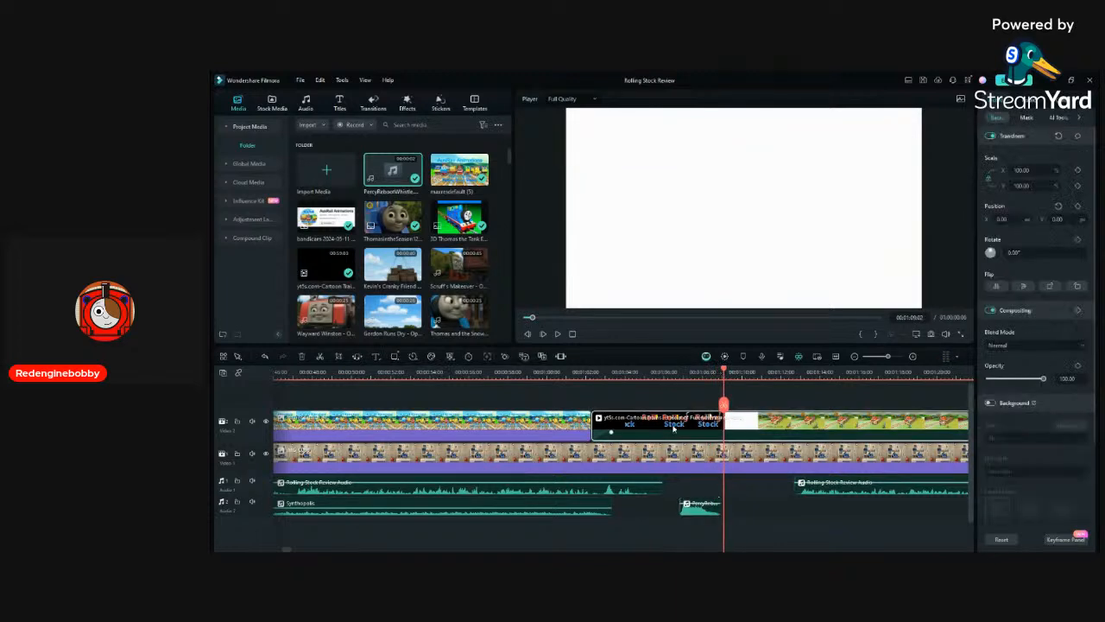
pyautogui.click(789, 430)
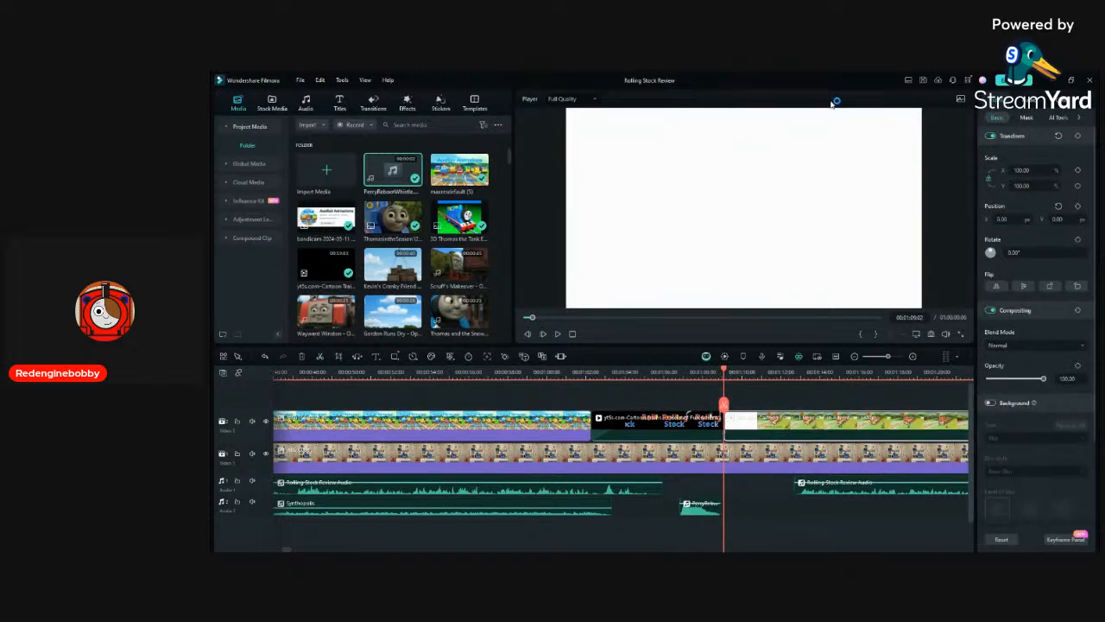
pyautogui.press('Delete')
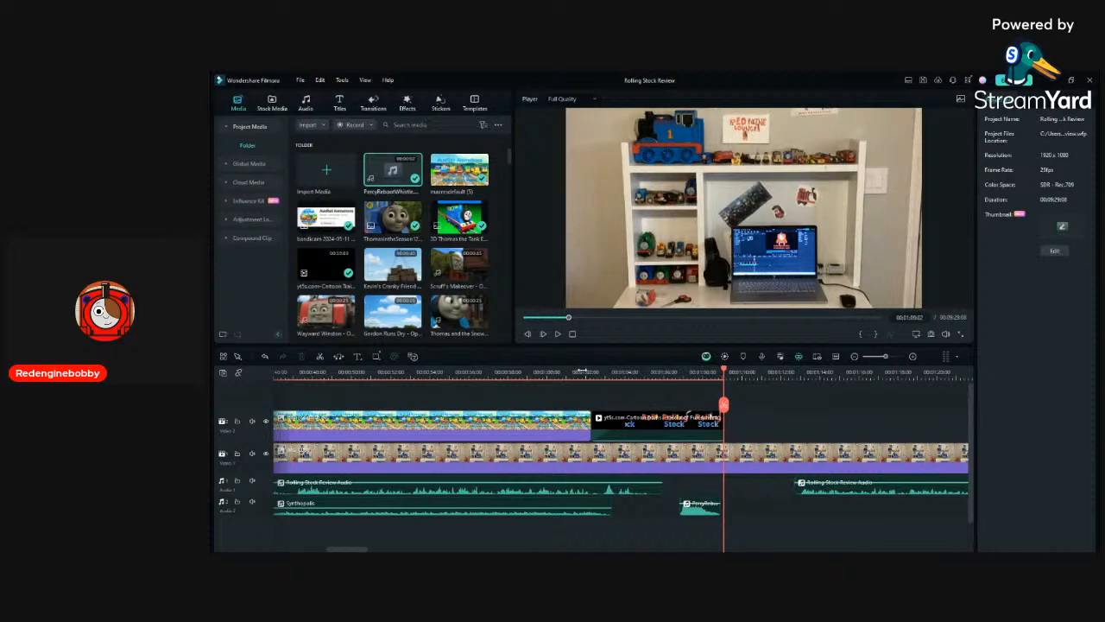
# Set the Rolling Stock logo clip's volume to -13 dB and play it from about 1:02 to check the sound.
pyautogui.click(628, 438)
pyautogui.click(1035, 108)
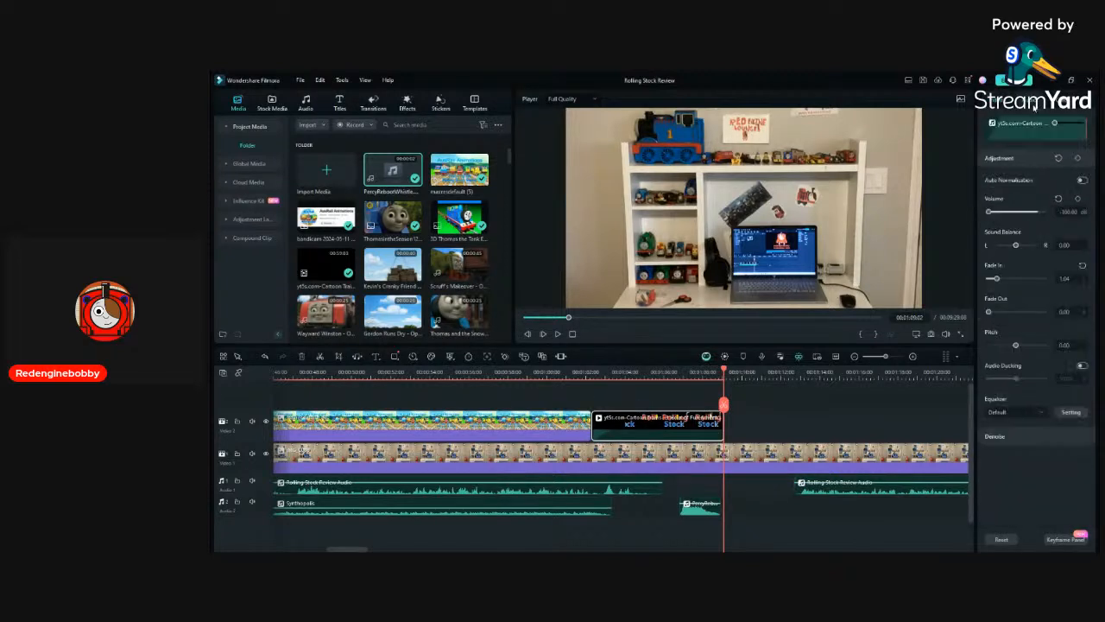
pyautogui.moveTo(1037, 216); pyautogui.dragTo(1032, 215)
pyautogui.click(587, 372)
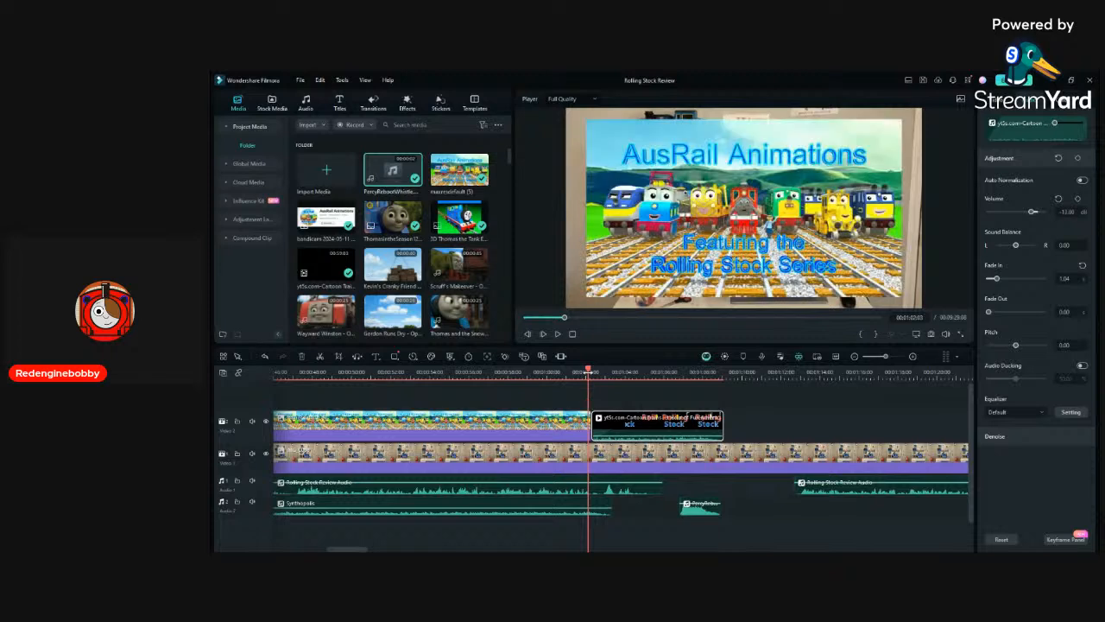
pyautogui.press('space')
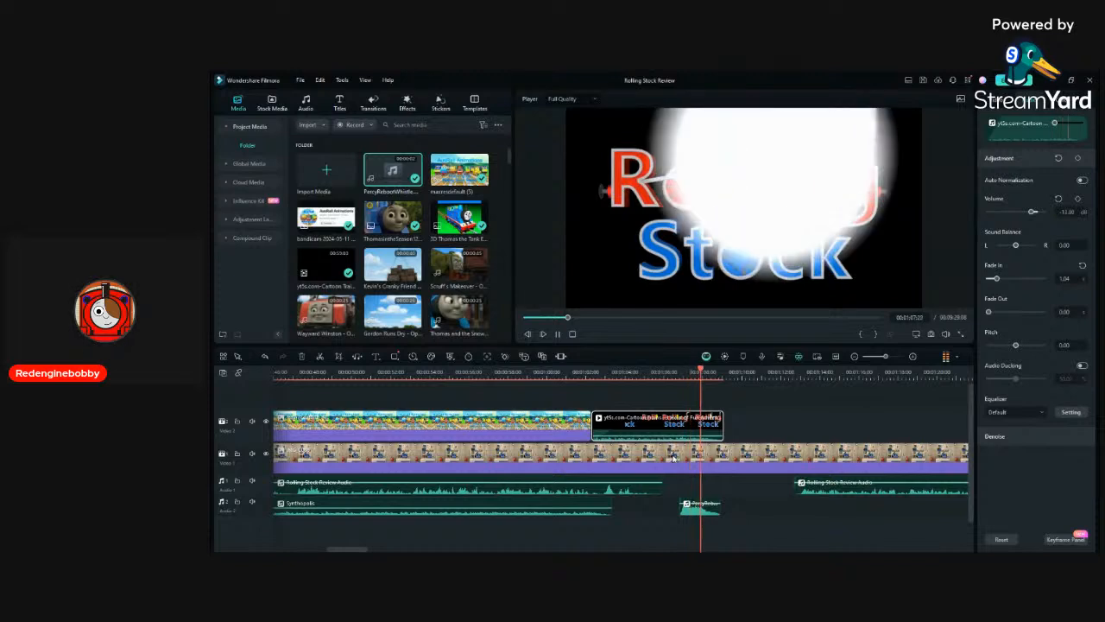
# Stop playback and delete the Percy whistle sound at about 1:07 from the second audio track.
pyautogui.press('space')
pyautogui.press('Left')
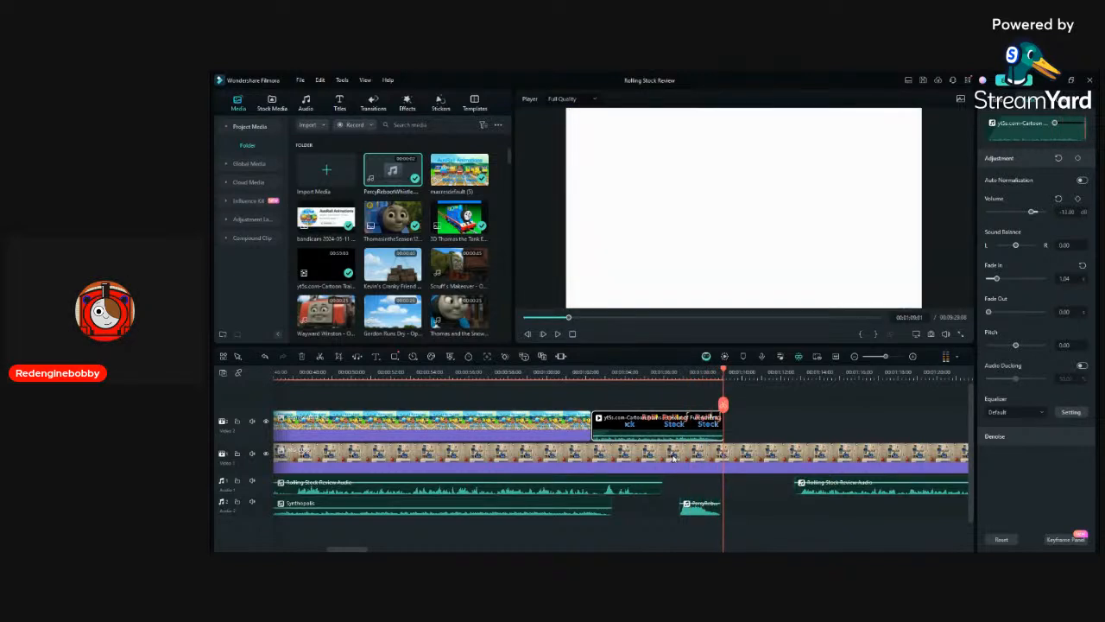
pyautogui.click(715, 507)
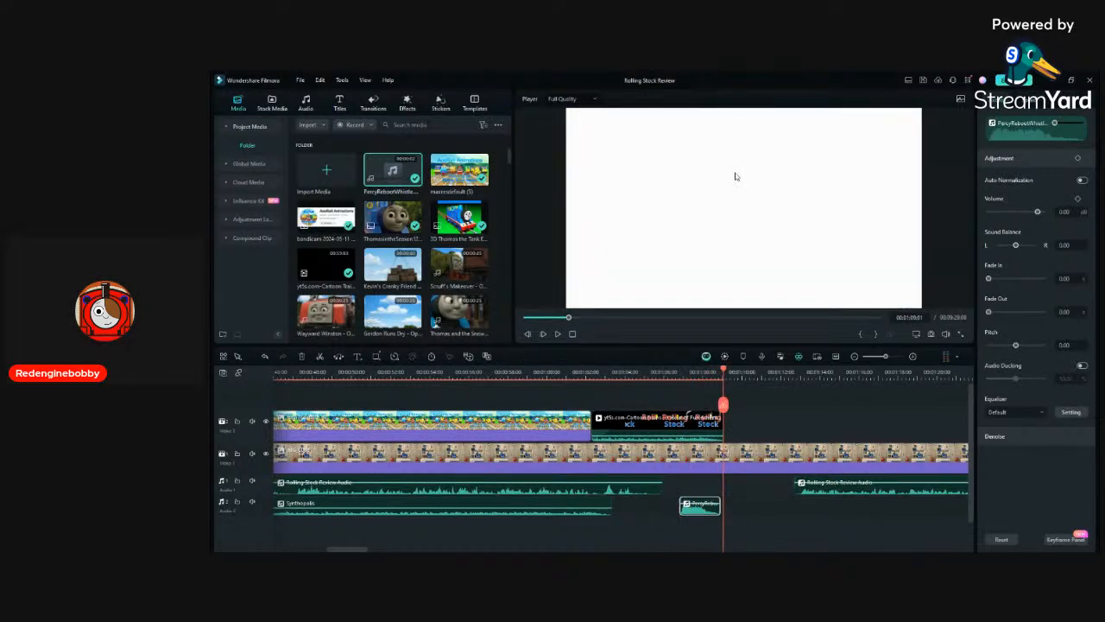
pyautogui.press('Delete')
# Try removing the narration segment that follows the Rolling Stock logo, and play the section from about 0:58 to about 1:09.
pyautogui.click(830, 489)
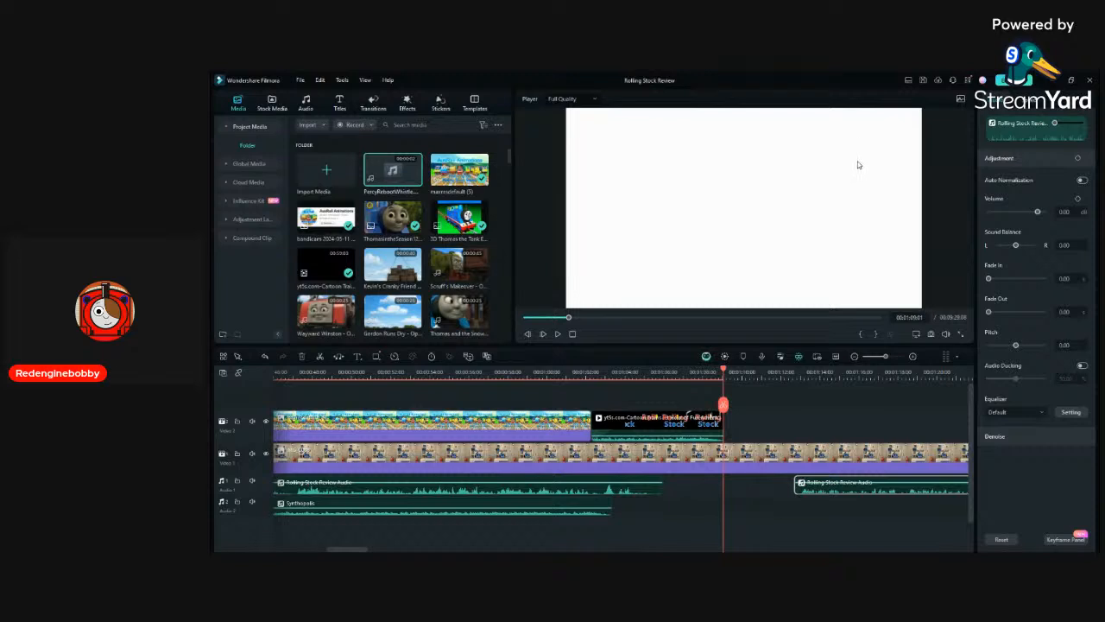
pyautogui.press('Delete')
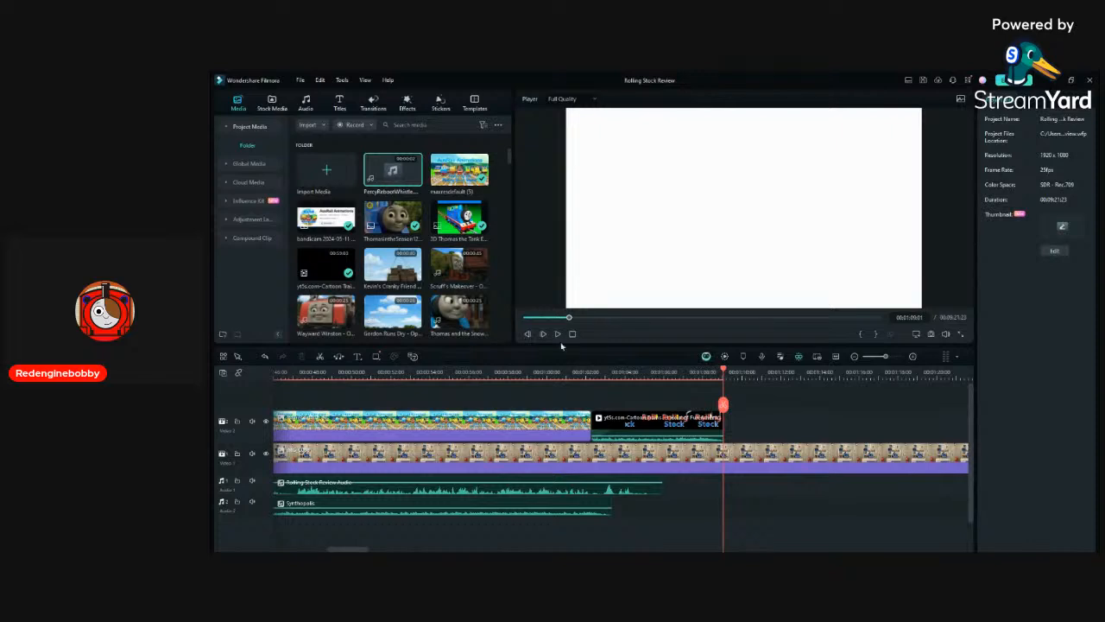
pyautogui.click(570, 377)
pyautogui.click(504, 377)
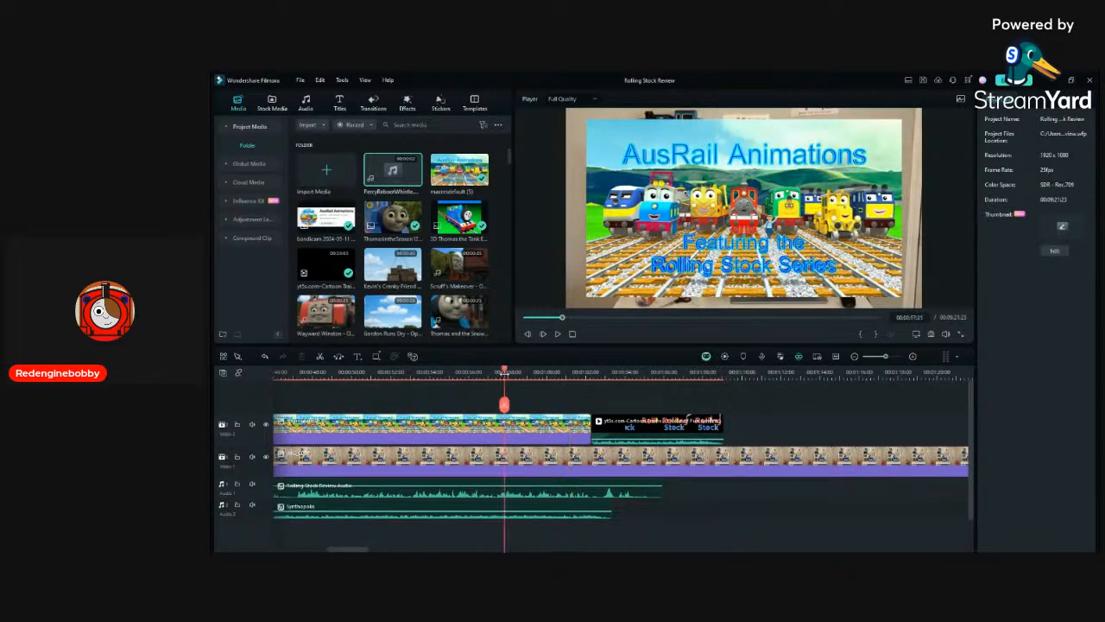
pyautogui.press('space')
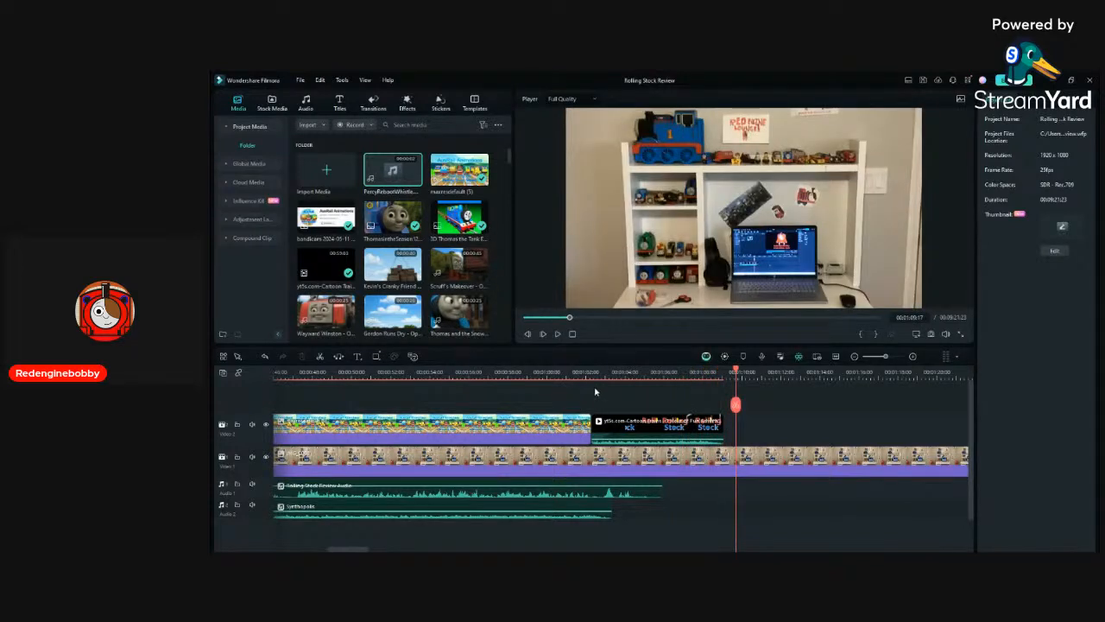
pyautogui.hotkey('ctrl', '-')
pyautogui.hotkey('ctrl', 'z')
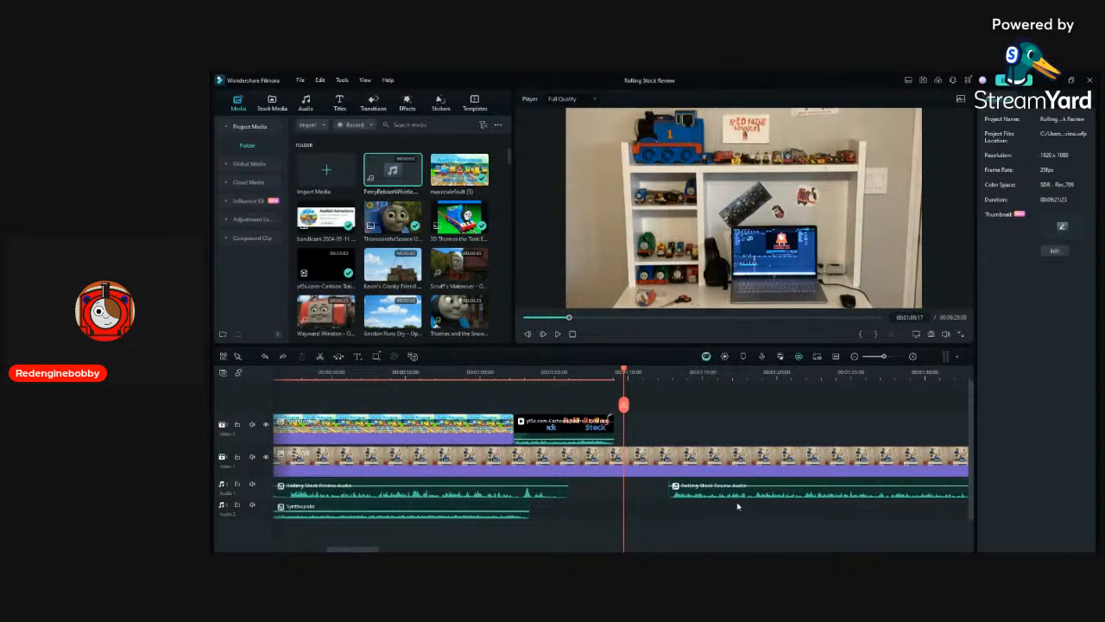
# Move the second narration segment to about 1:34 and place the 10 Years of Rolling Stock train image after the logo clip at about 1:09.
pyautogui.moveTo(709, 492); pyautogui.dragTo(962, 491)
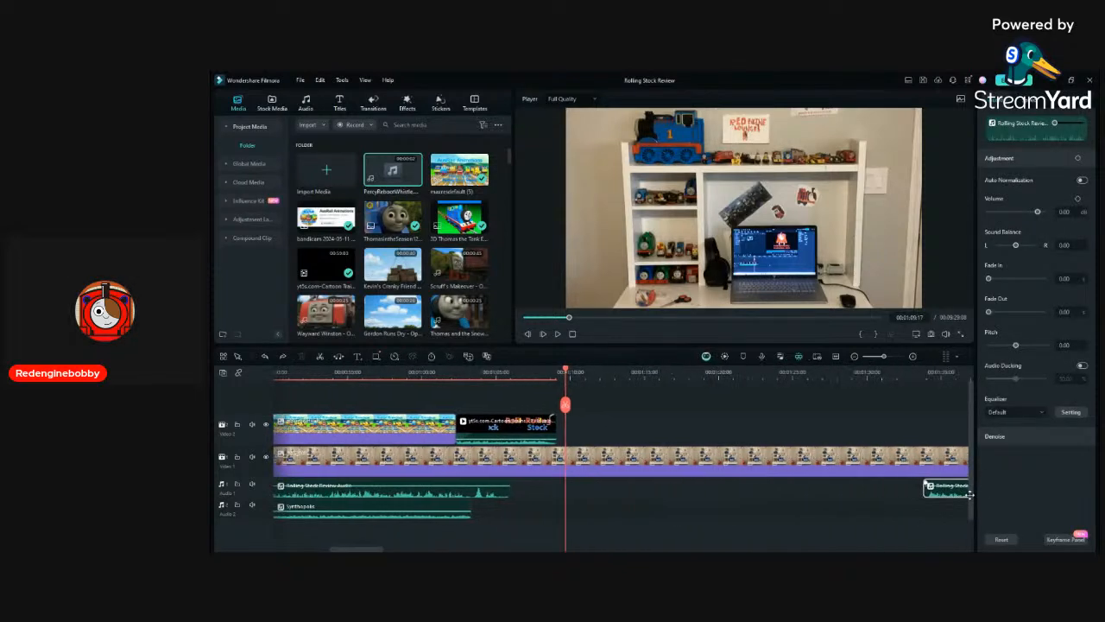
pyautogui.hotkey('ctrl', '-')
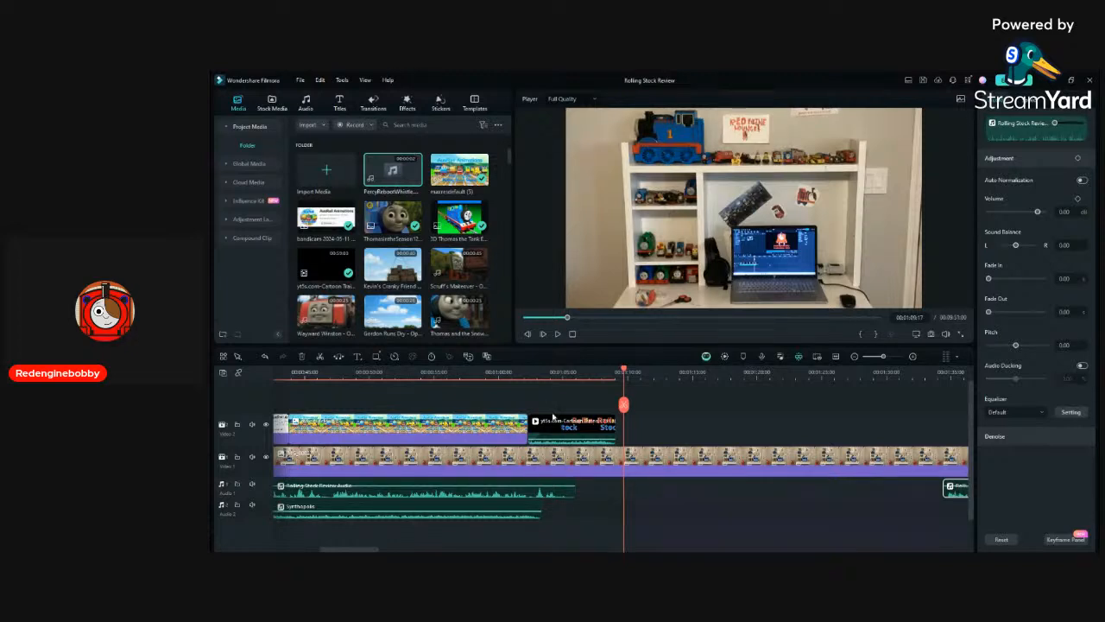
pyautogui.click(494, 263)
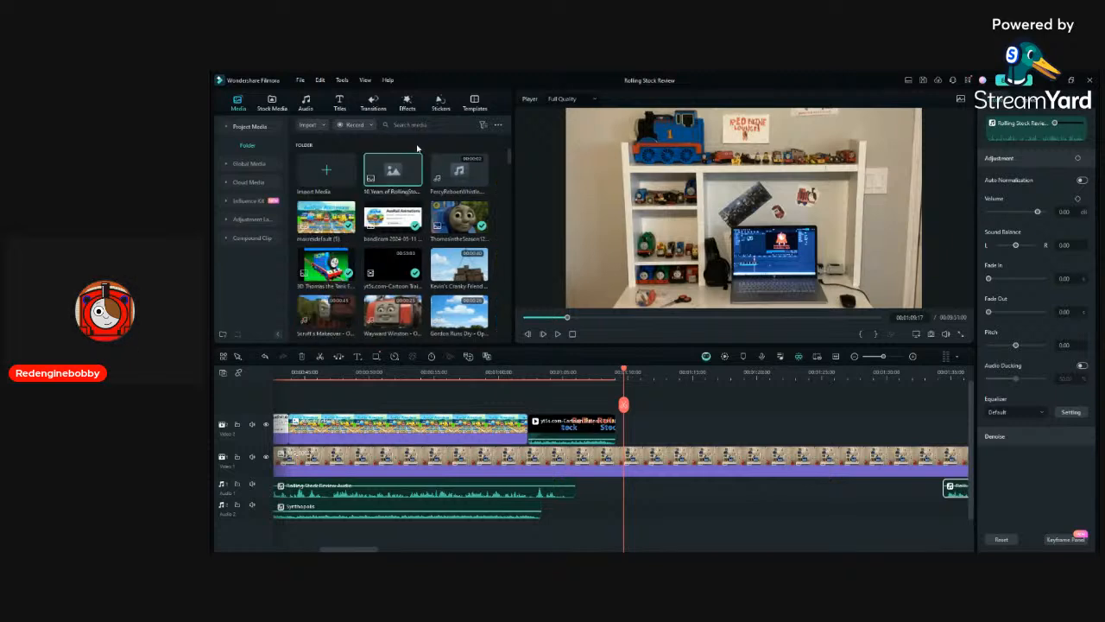
pyautogui.moveTo(402, 174); pyautogui.dragTo(619, 428)
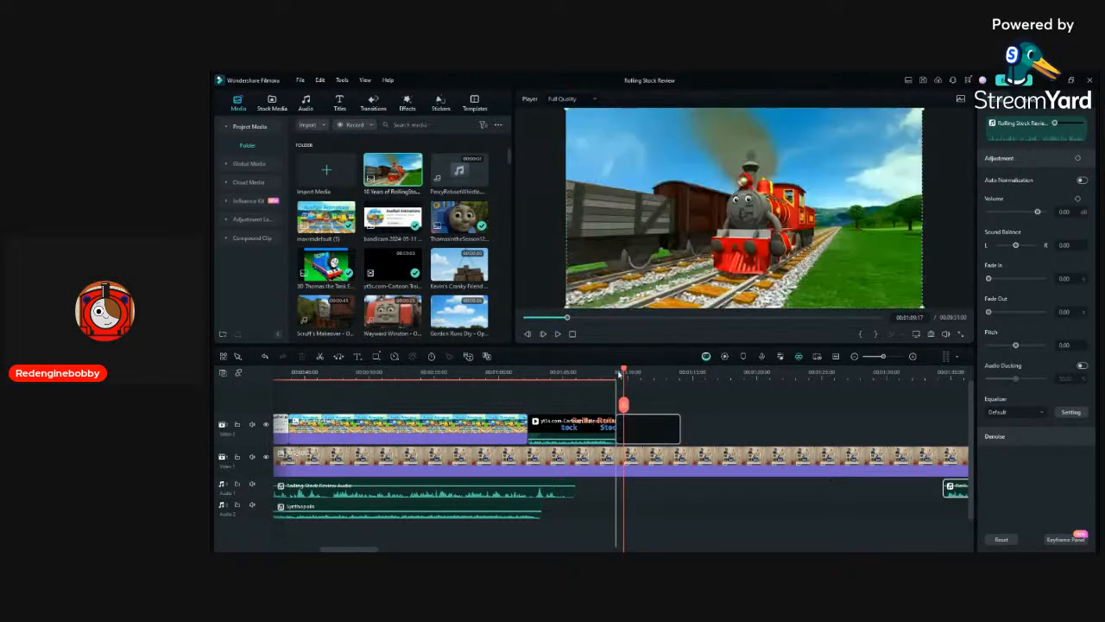
# Preview the Thomas music clips in the project media to find background music for the train image section.
pyautogui.doubleClick(482, 307)
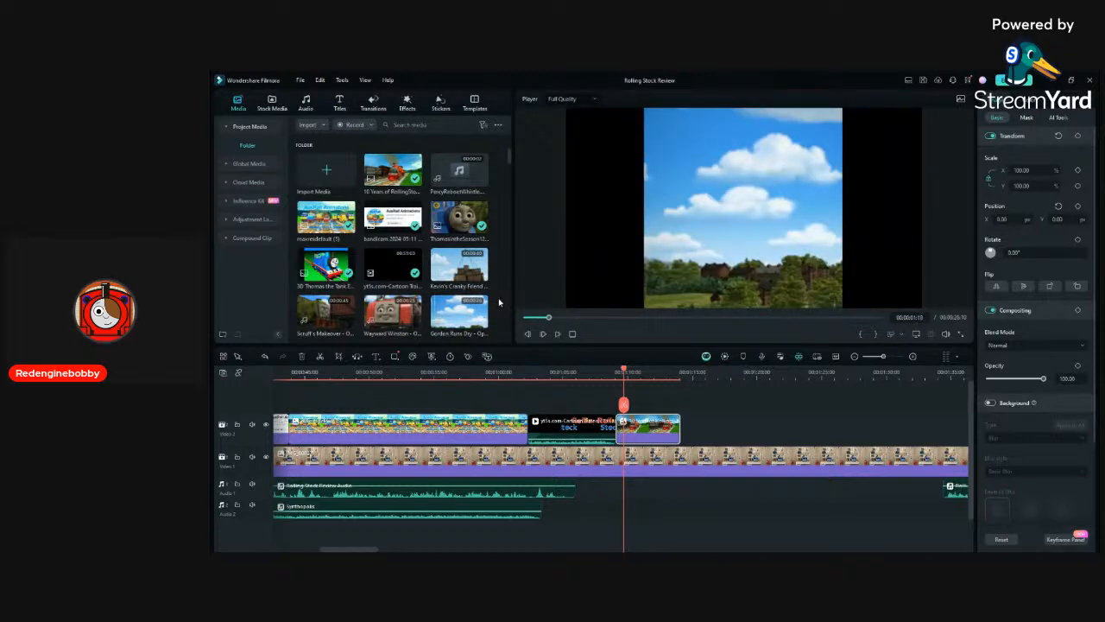
pyautogui.scroll(-5, 499, 301)
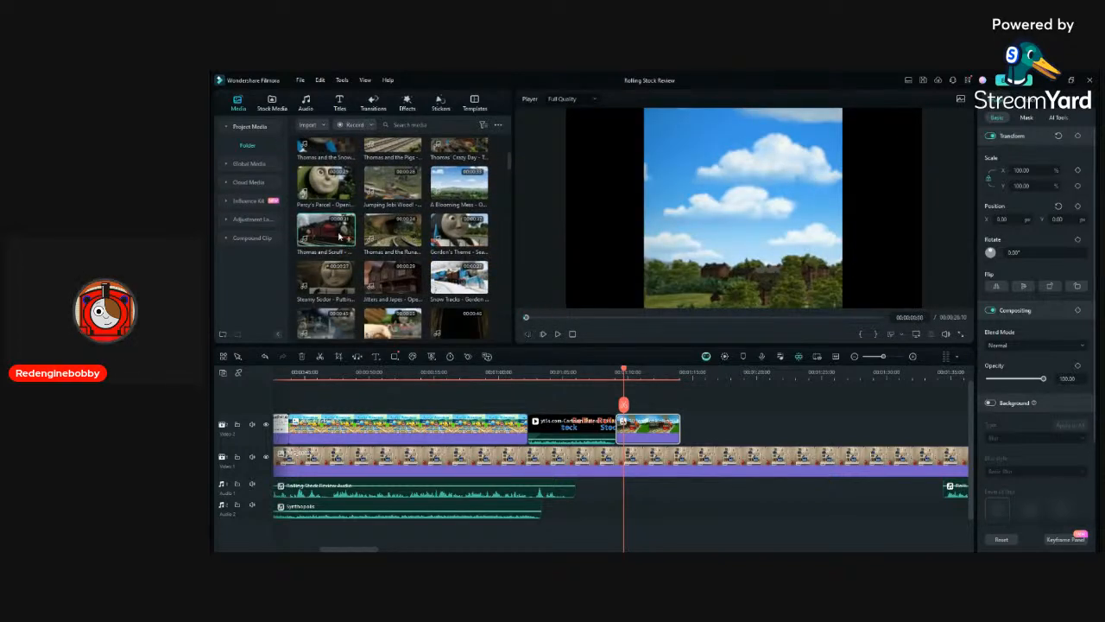
pyautogui.doubleClick(340, 234)
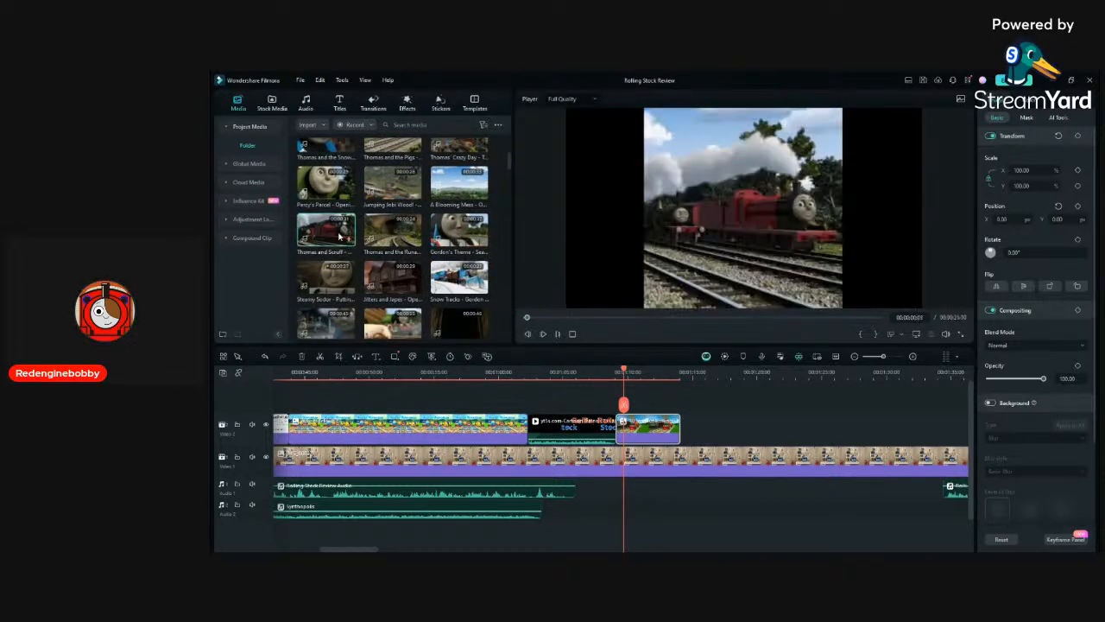
pyautogui.click(403, 231)
pyautogui.doubleClick(403, 231)
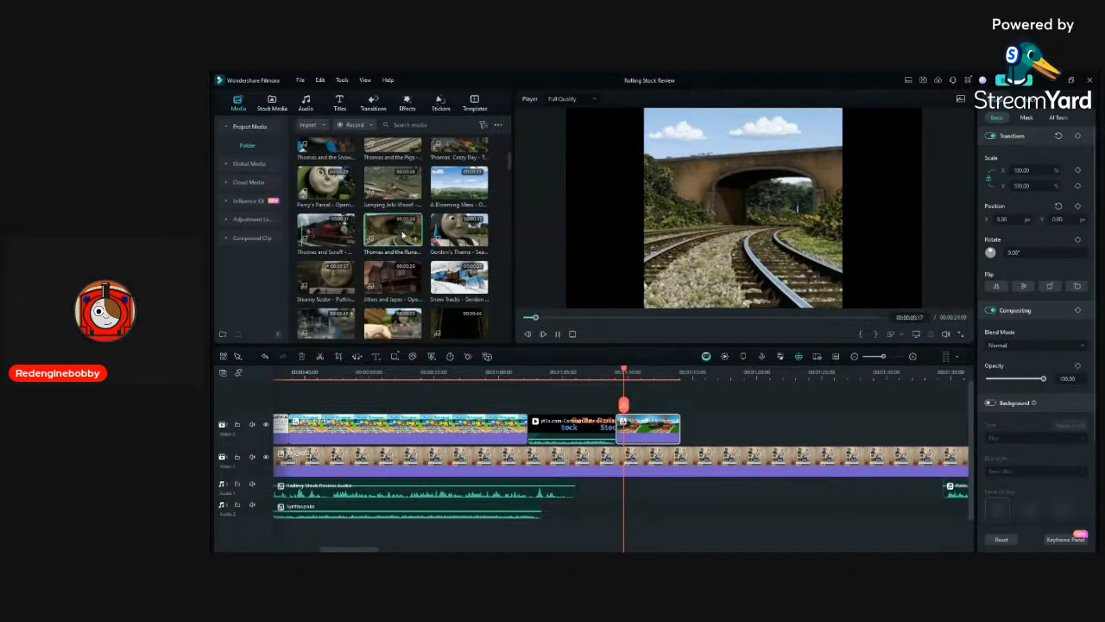
pyautogui.click(390, 291)
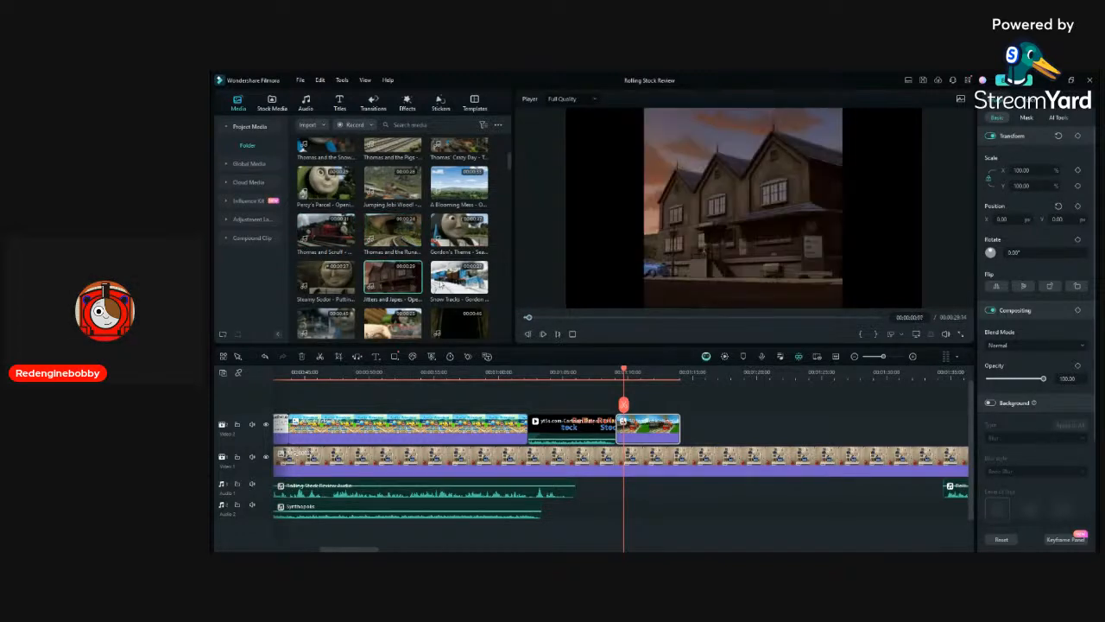
pyautogui.doubleClick(440, 279)
pyautogui.scroll(-1, 441, 279)
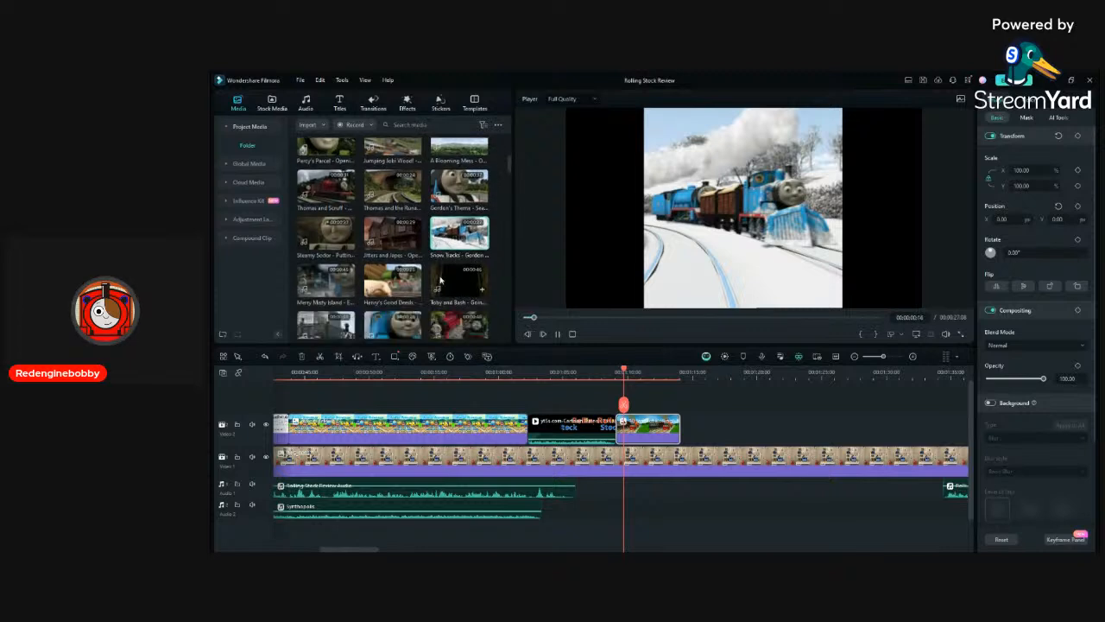
pyautogui.scroll(-1, 441, 279)
pyautogui.scroll(-1, 501, 200)
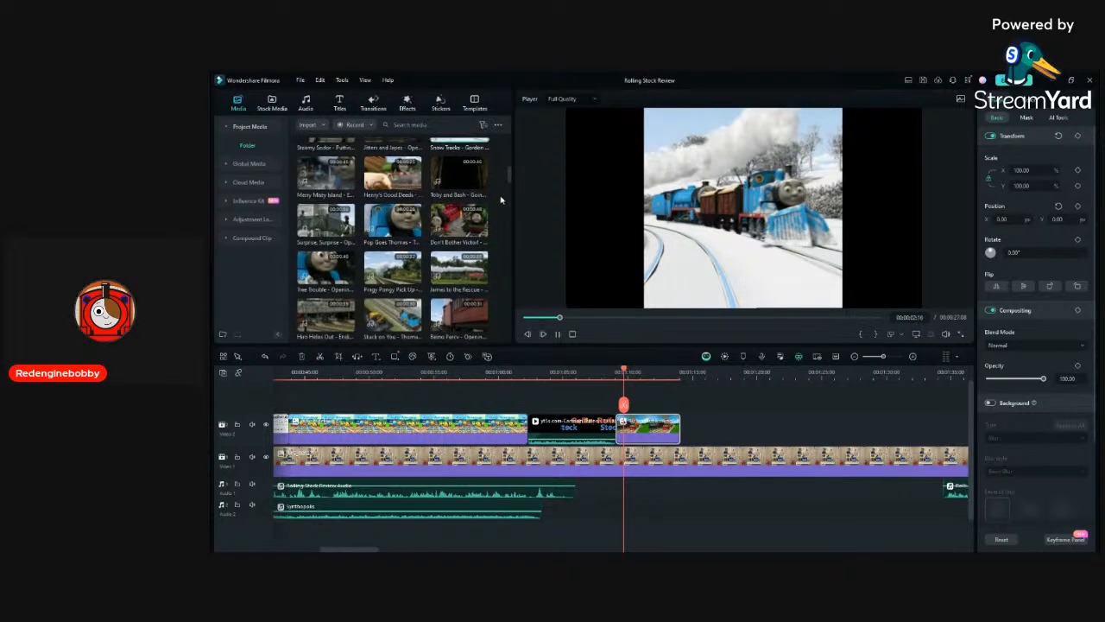
pyautogui.scroll(2, 498, 204)
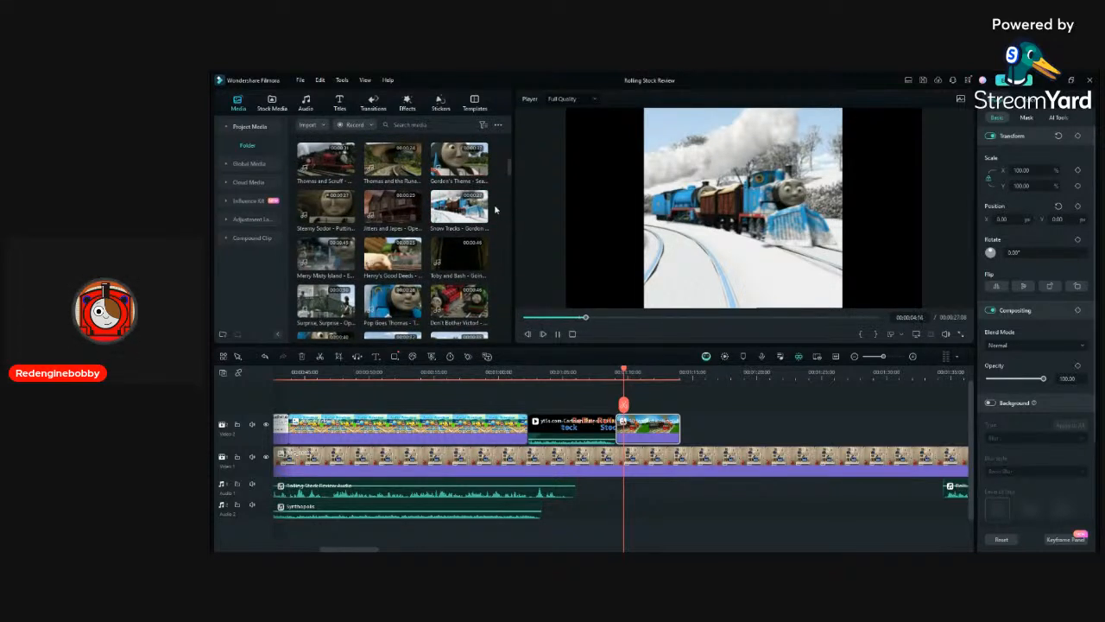
# Place the Snow Tracks music on the second audio track at about 1:09, give it a short fade-in and play the transition.
pyautogui.moveTo(479, 219); pyautogui.dragTo(618, 506)
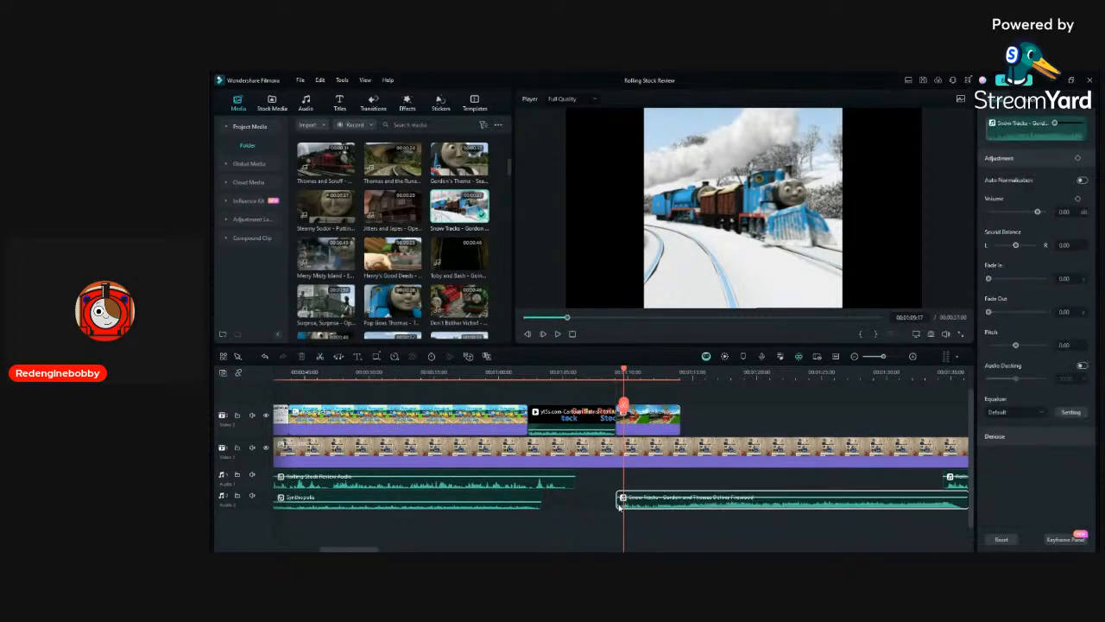
pyautogui.click(610, 373)
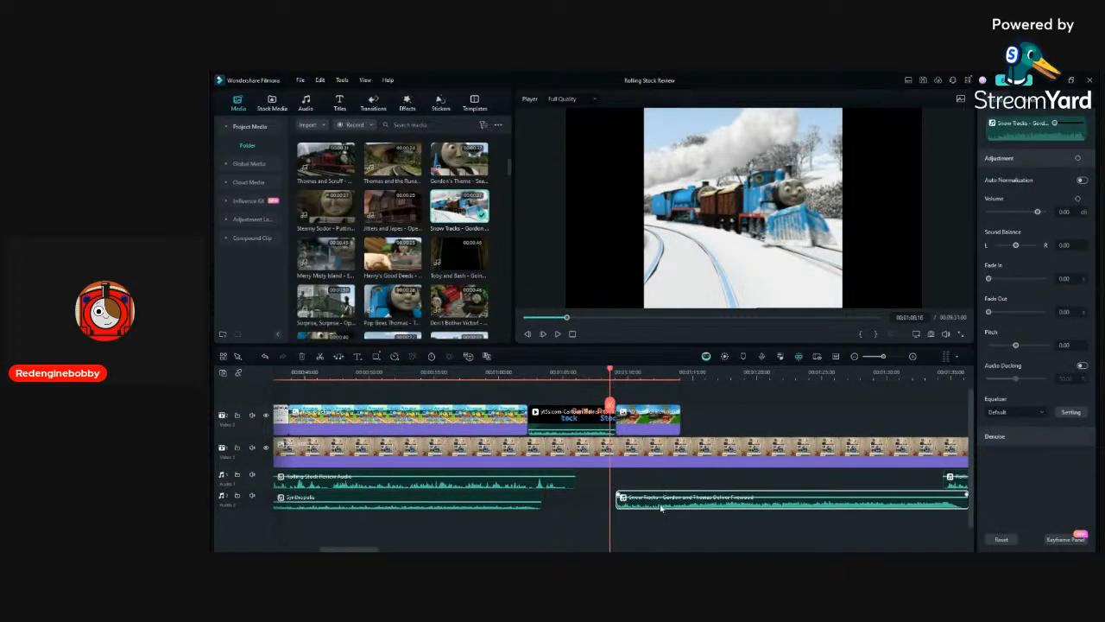
pyautogui.scroll(2, 661, 507)
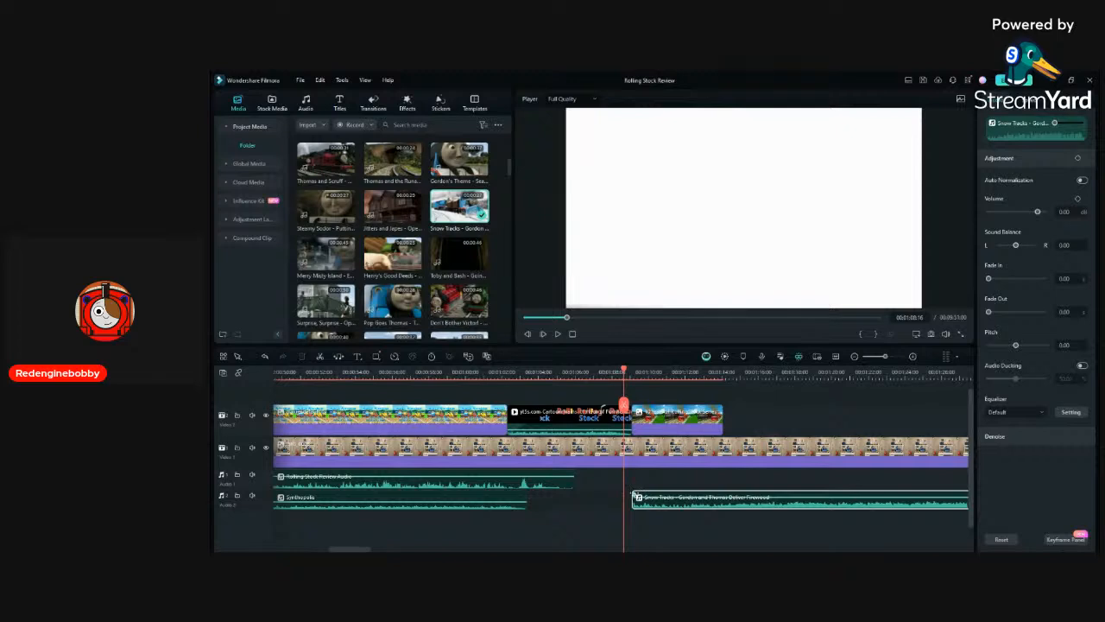
pyautogui.press('space')
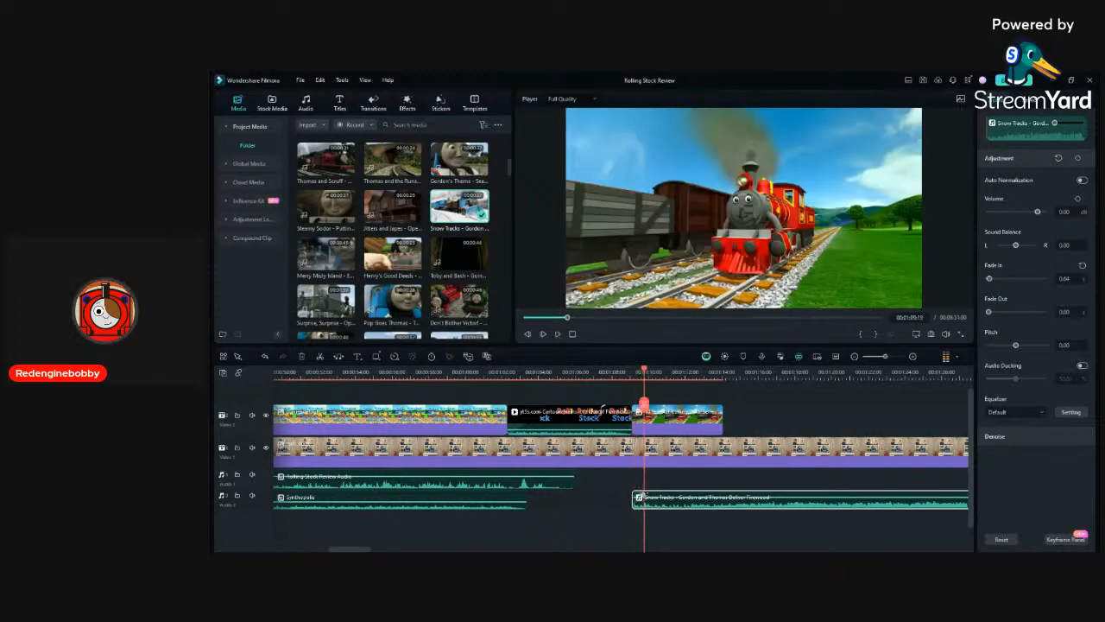
# Enlarge the train image to about 178% and reposition it so the red engine's face fills the left half of the frame.
pyautogui.click(650, 238)
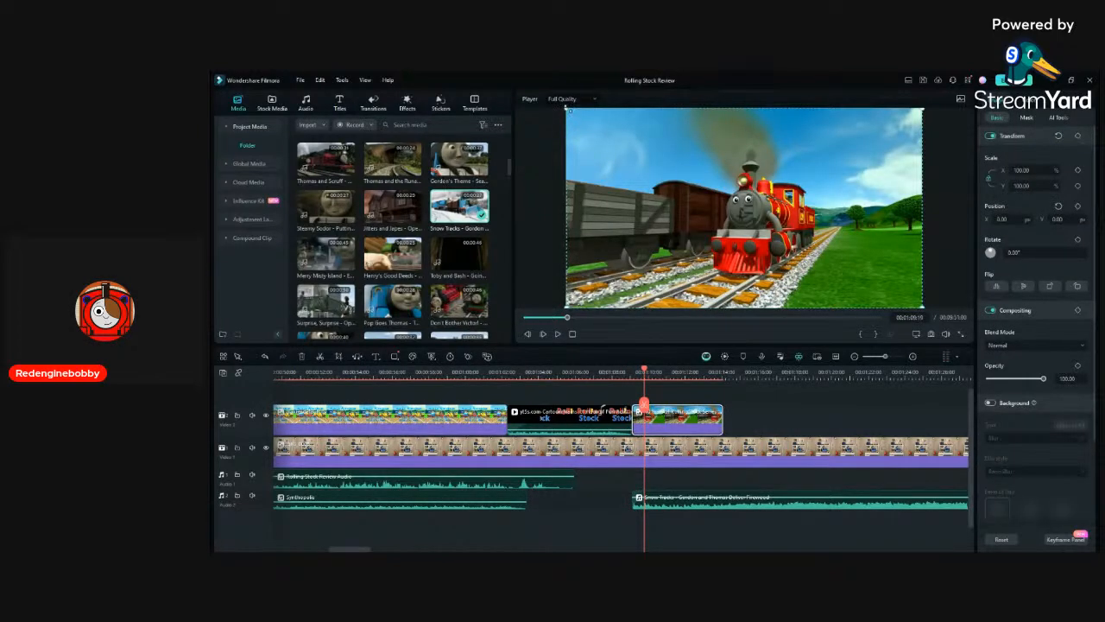
pyautogui.moveTo(566, 109); pyautogui.dragTo(289, 122)
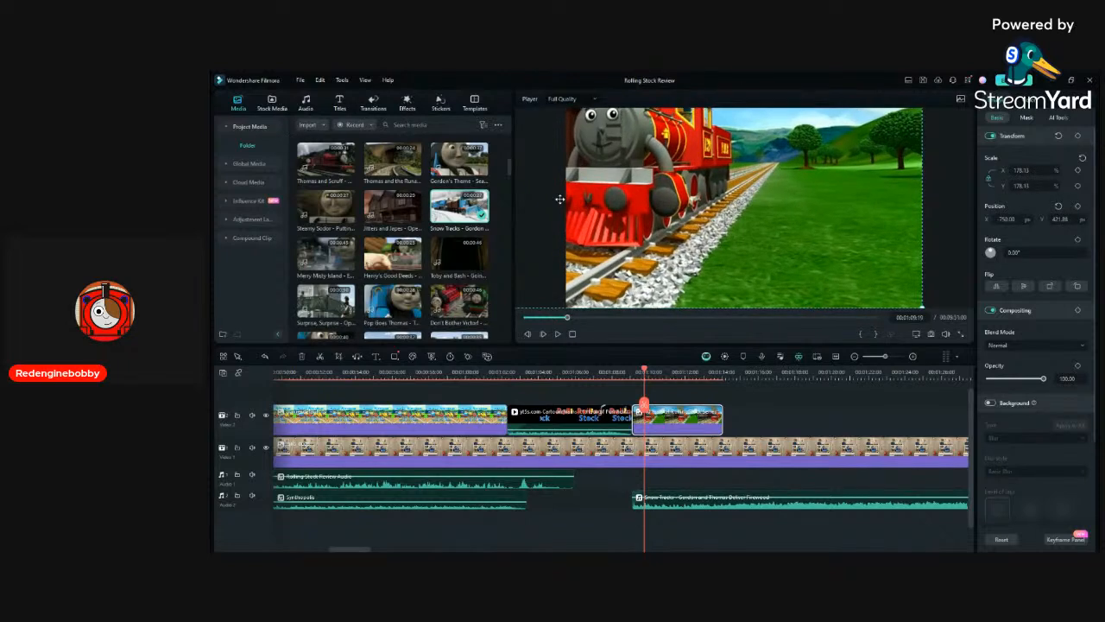
pyautogui.moveTo(679, 170); pyautogui.dragTo(705, 227)
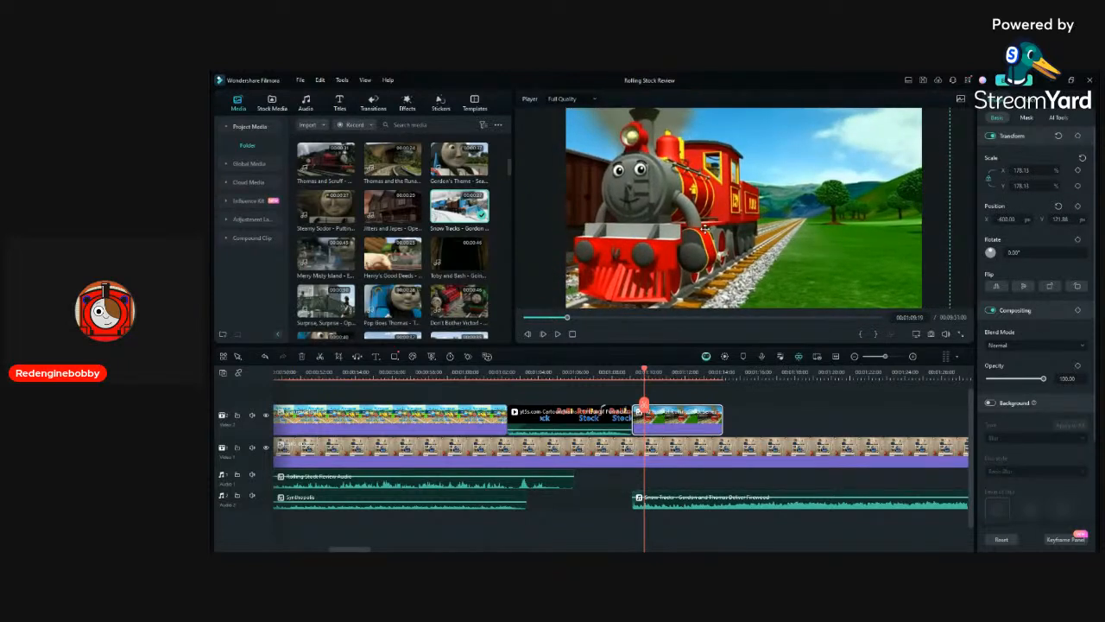
pyautogui.click(764, 414)
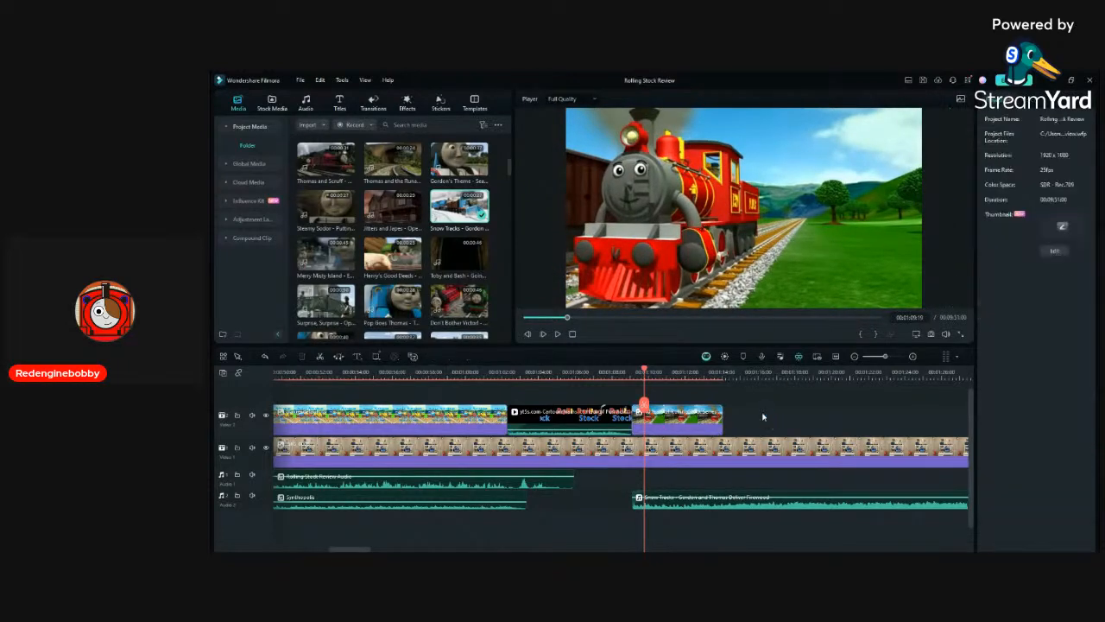
# Add a Default Title on a new track above the train image from about 1:09 and end it at about 1:14.
pyautogui.click(342, 103)
pyautogui.hscroll(1, 696, 436)
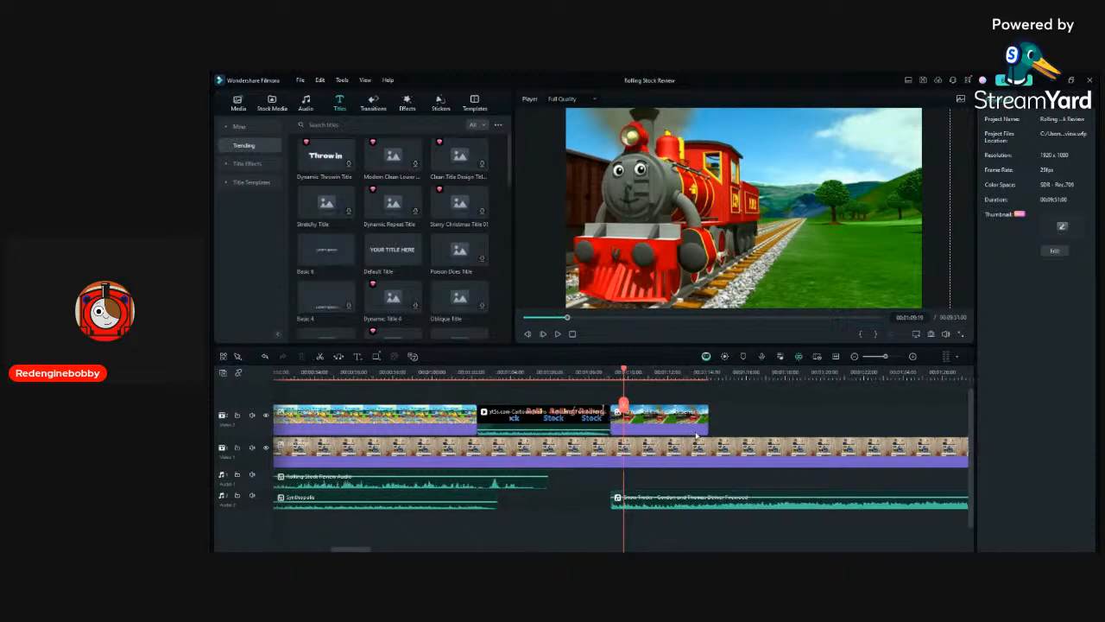
pyautogui.scroll(1, 696, 436)
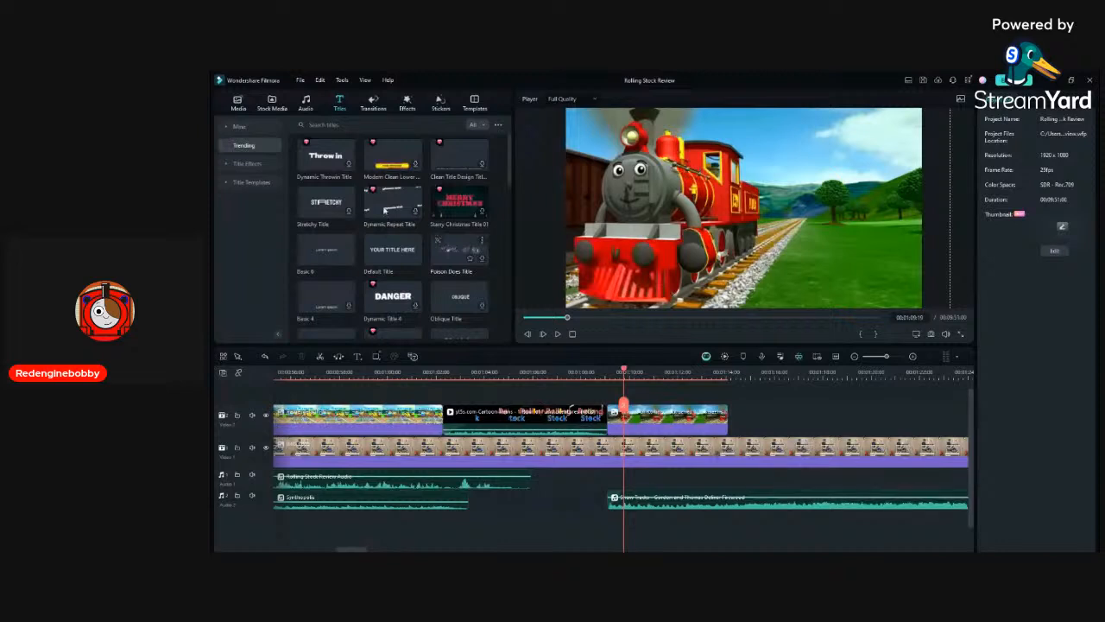
pyautogui.click(240, 127)
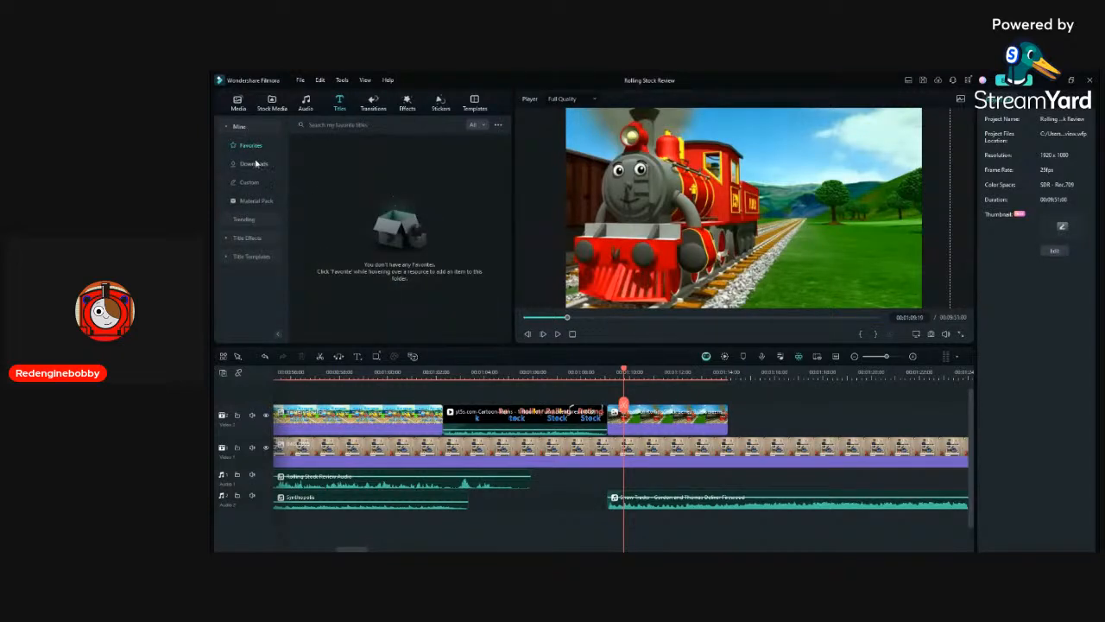
pyautogui.click(256, 163)
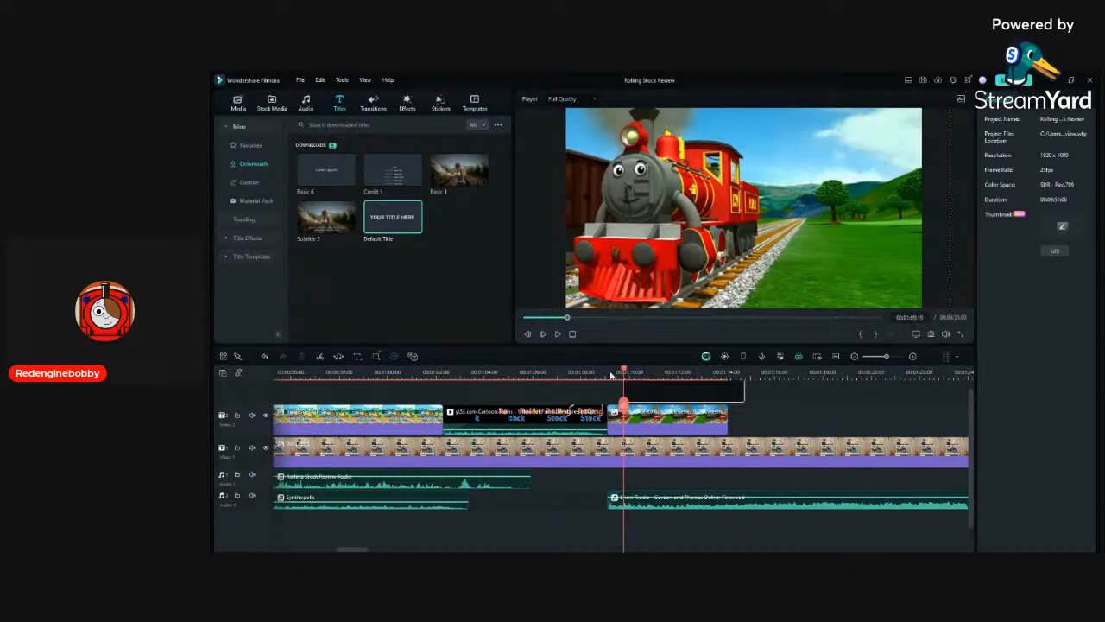
pyautogui.moveTo(610, 374); pyautogui.dragTo(611, 376)
pyautogui.moveTo(696, 410); pyautogui.dragTo(723, 410)
# Replace the title text with "OS Origins: A History of AusRailAnimations", breaking the line after "OS Origins:".
pyautogui.click(633, 207)
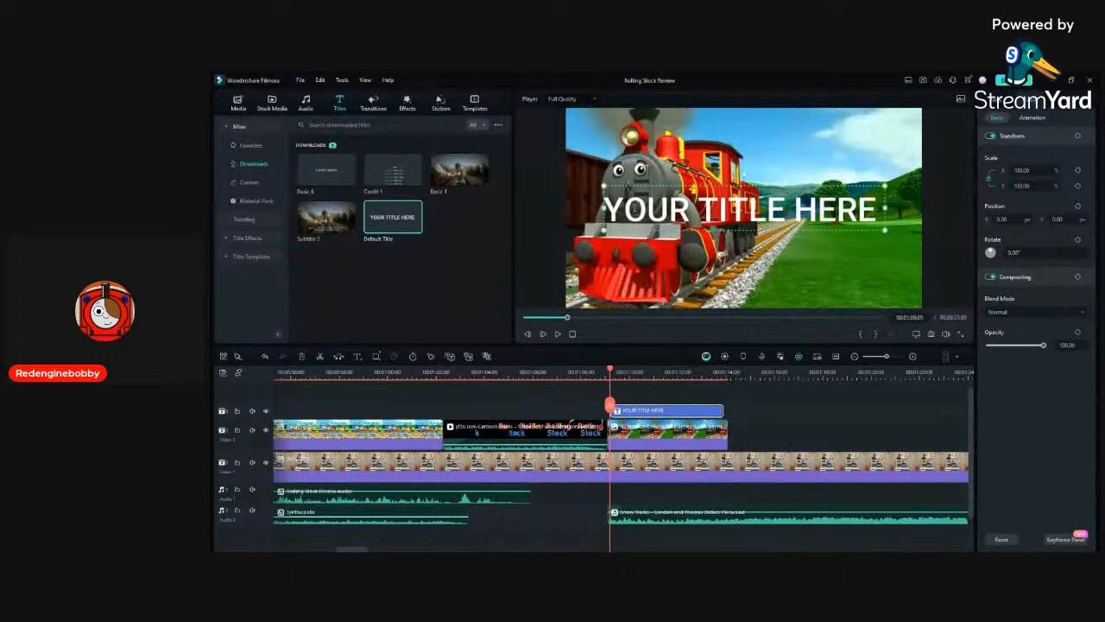
pyautogui.hotkey('ctrl', 'v')
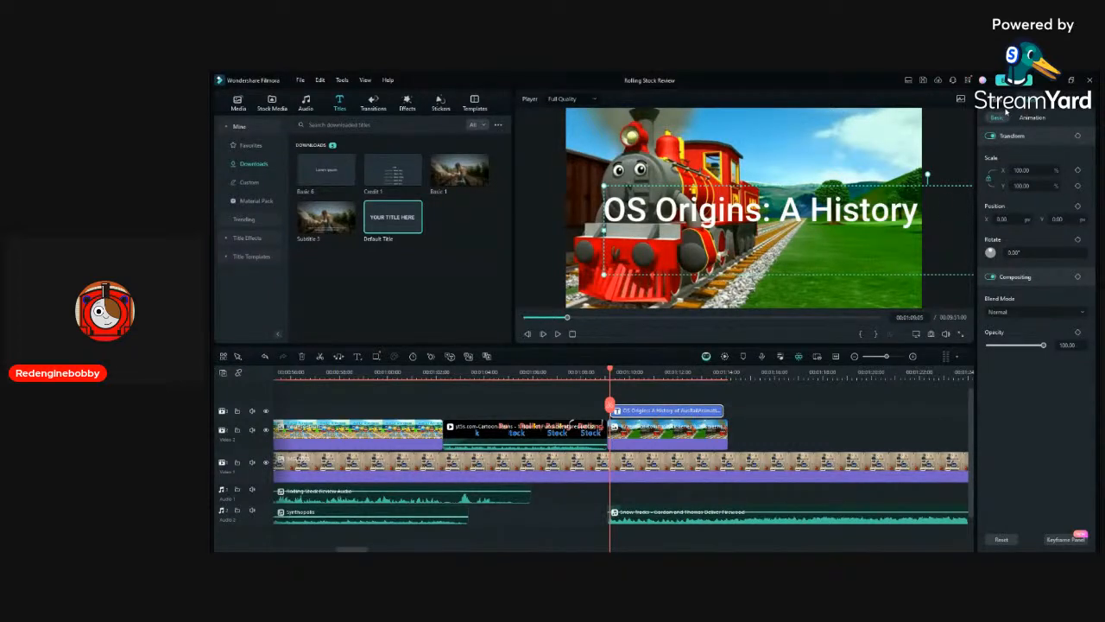
pyautogui.click(1015, 158)
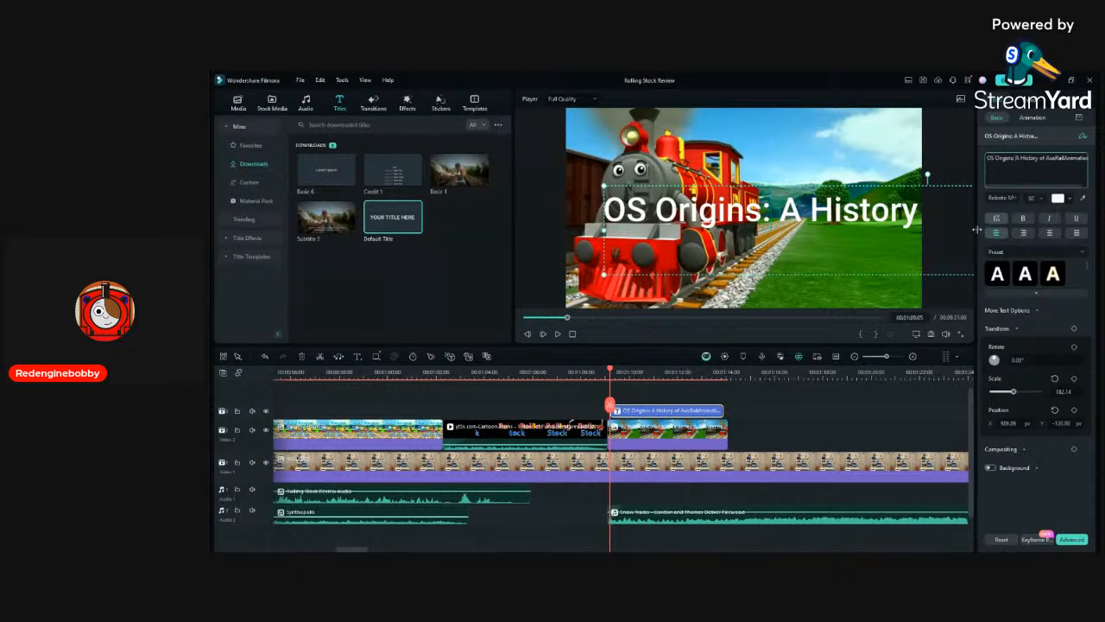
pyautogui.press('Return')
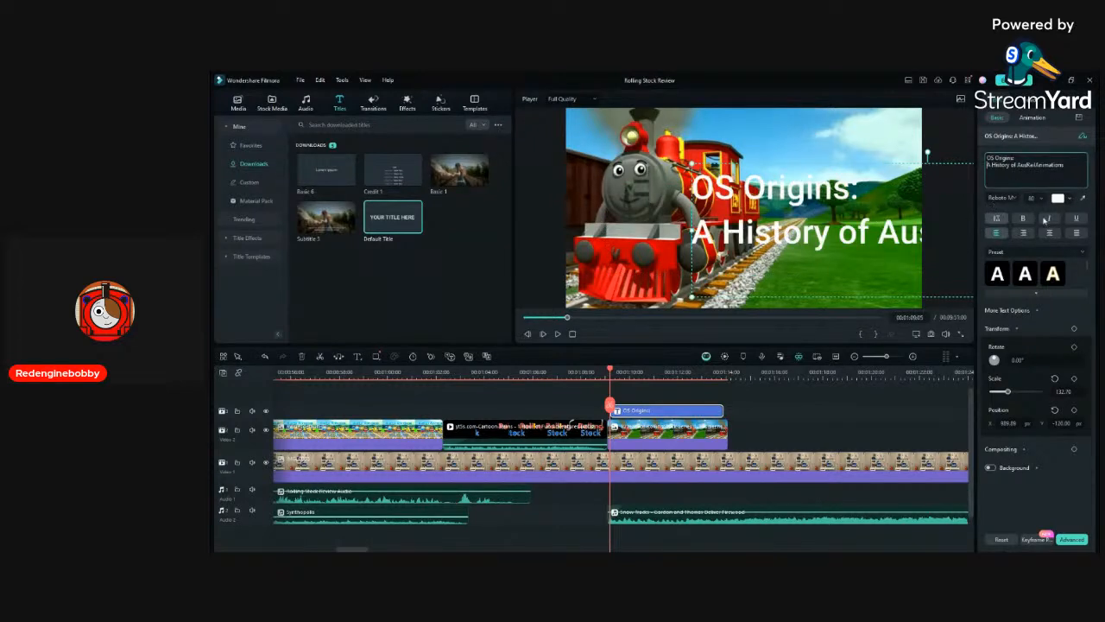
# Scale the title down to about 59, move it over the train's rear and the field, and give it red text with an outline preset.
pyautogui.scroll(-5, 1039, 196)
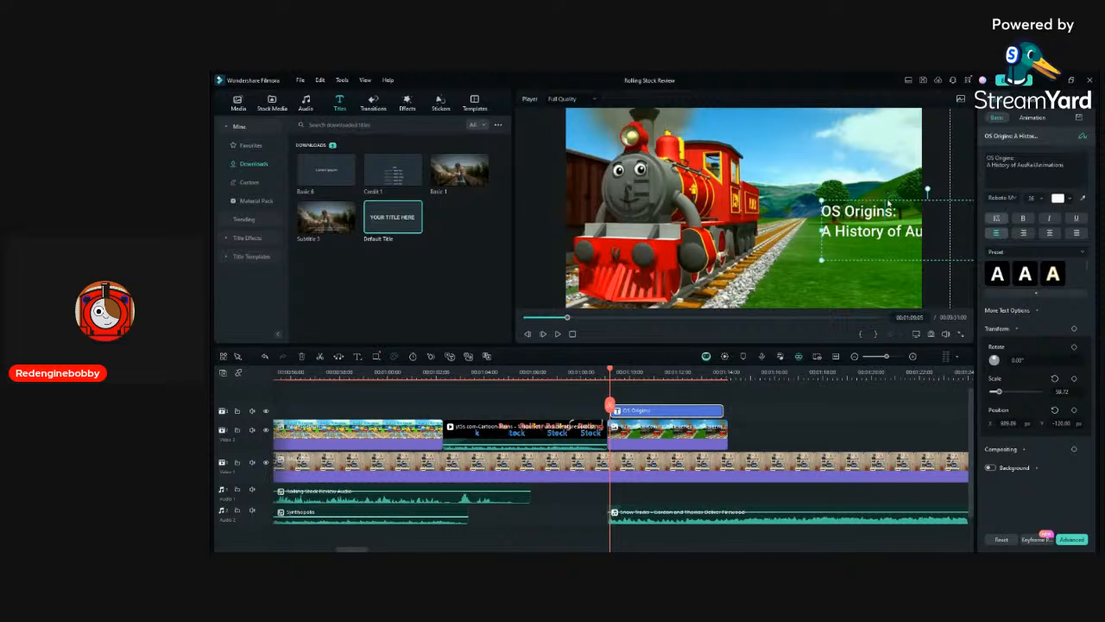
pyautogui.moveTo(873, 204); pyautogui.dragTo(753, 189)
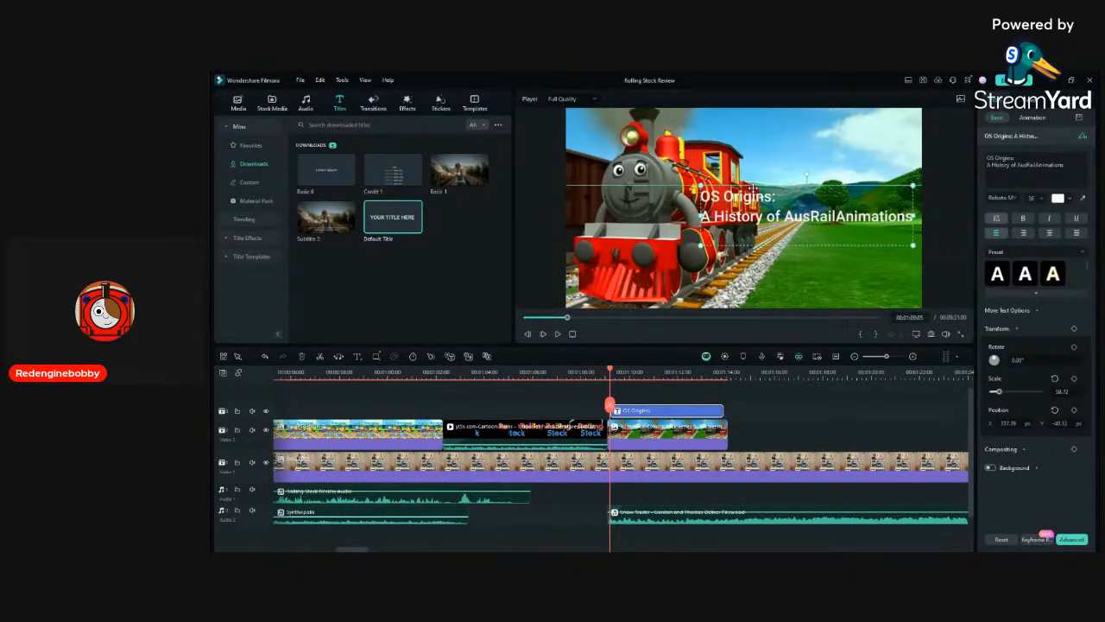
pyautogui.click(1052, 273)
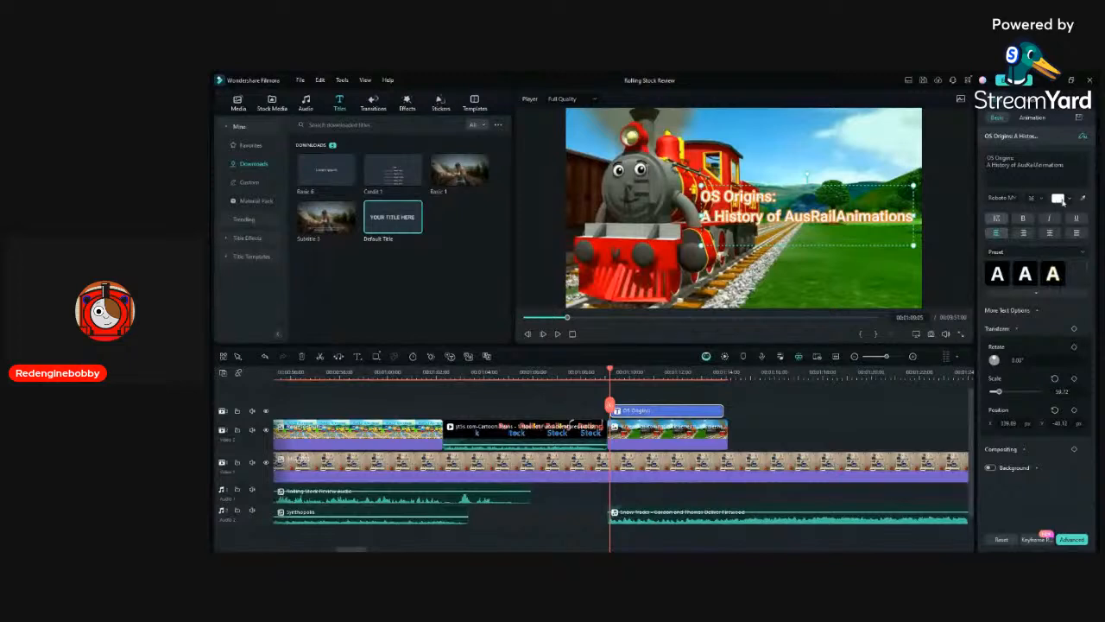
pyautogui.click(998, 274)
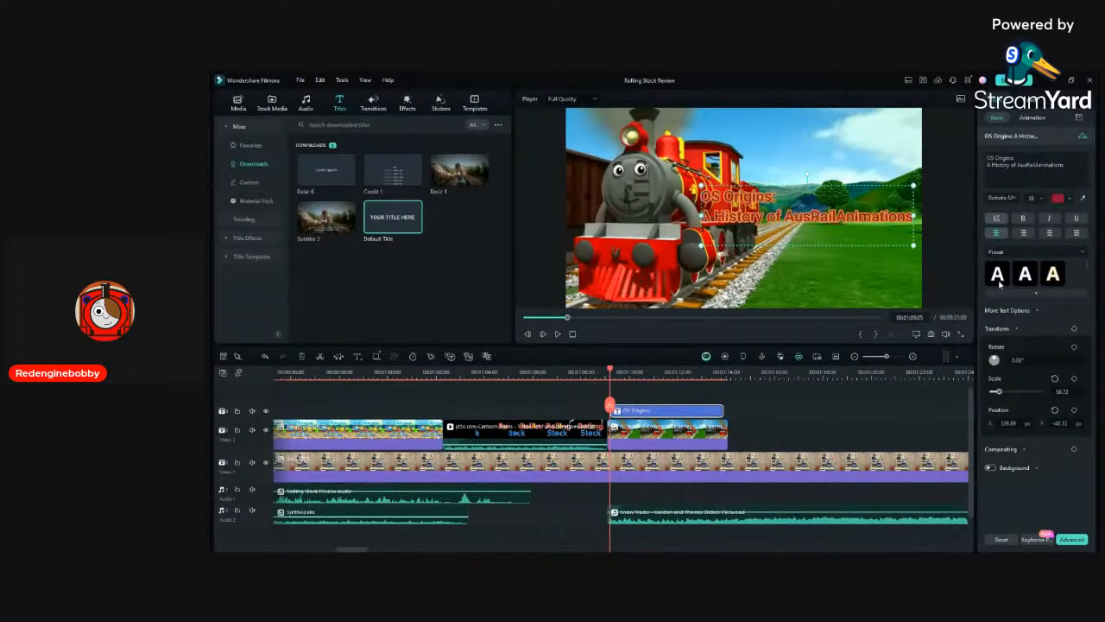
# Break the title onto a third line after "A History" and shift the text further right, clear of the train.
pyautogui.click(852, 372)
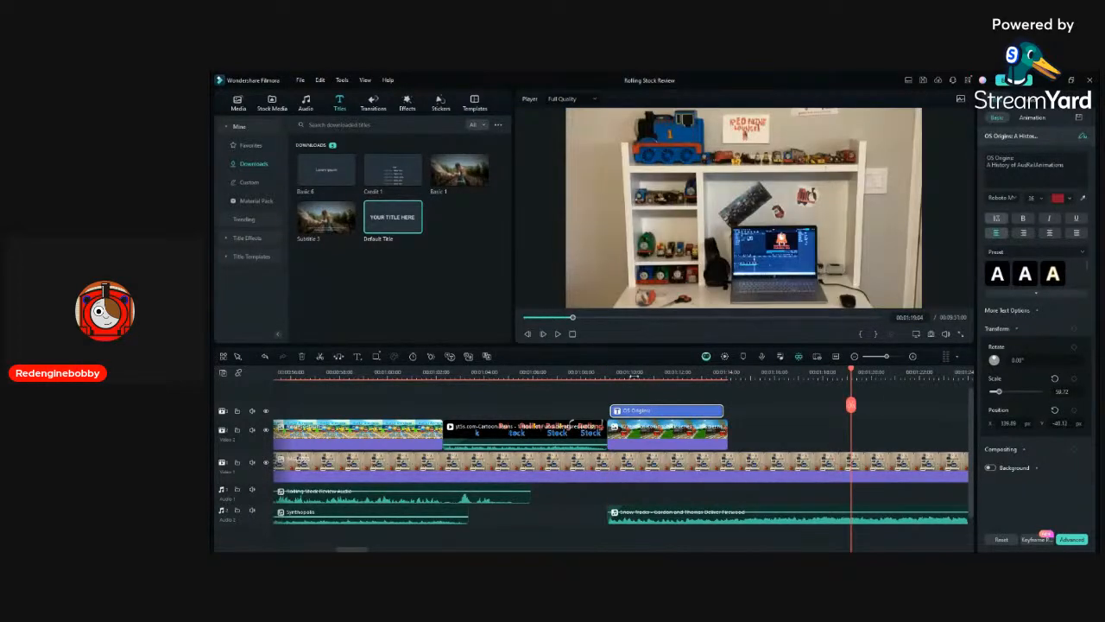
pyautogui.click(633, 372)
pyautogui.click(604, 372)
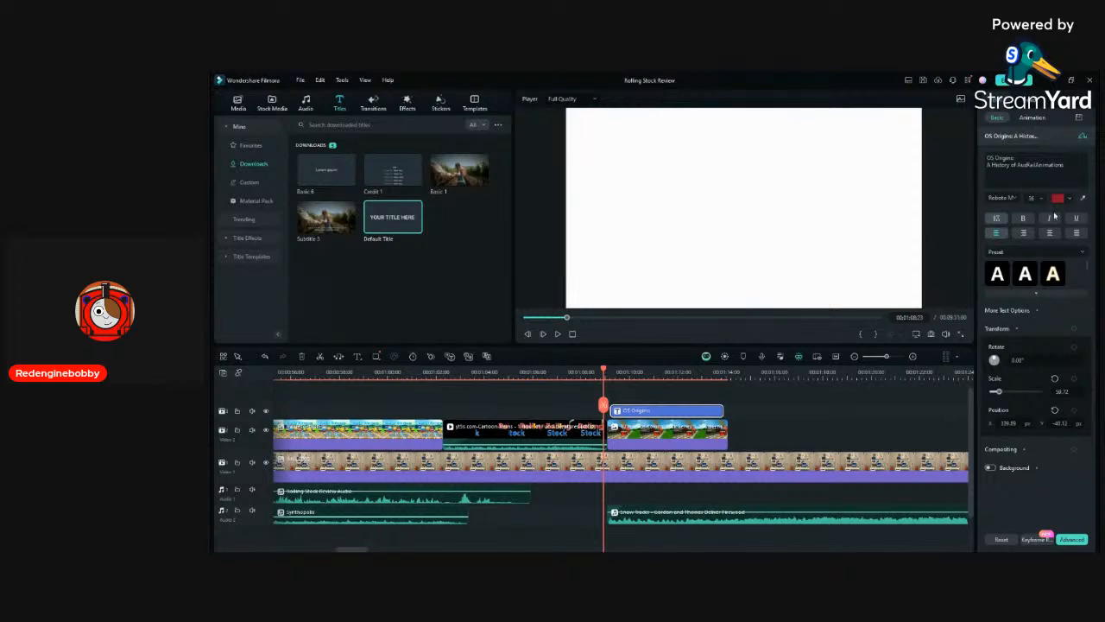
pyautogui.click(1011, 168)
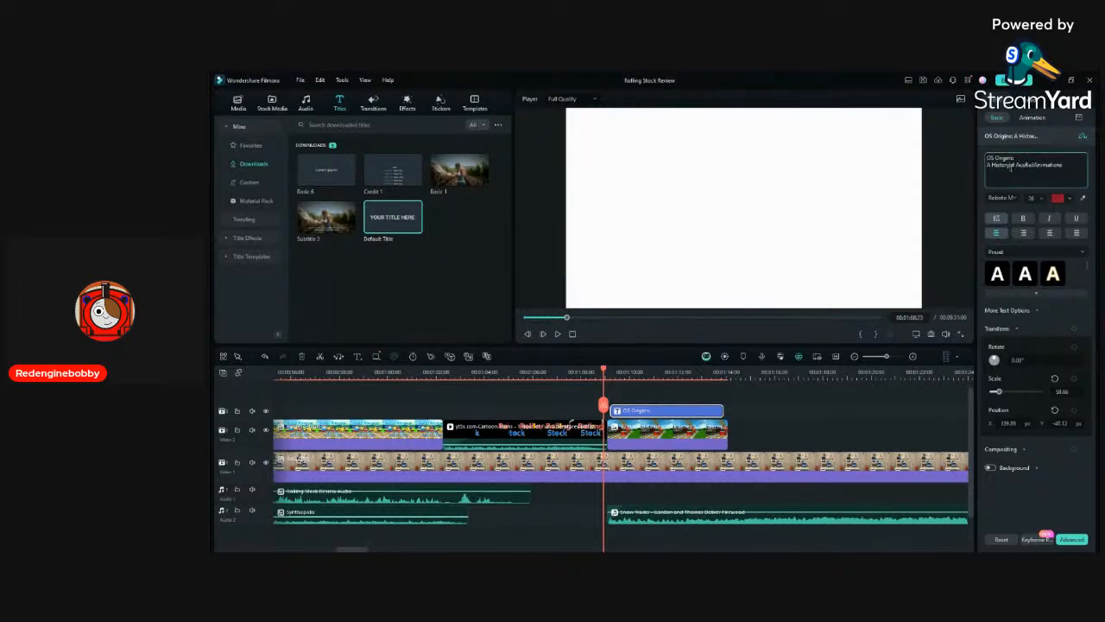
pyautogui.press('Return')
pyautogui.click(662, 372)
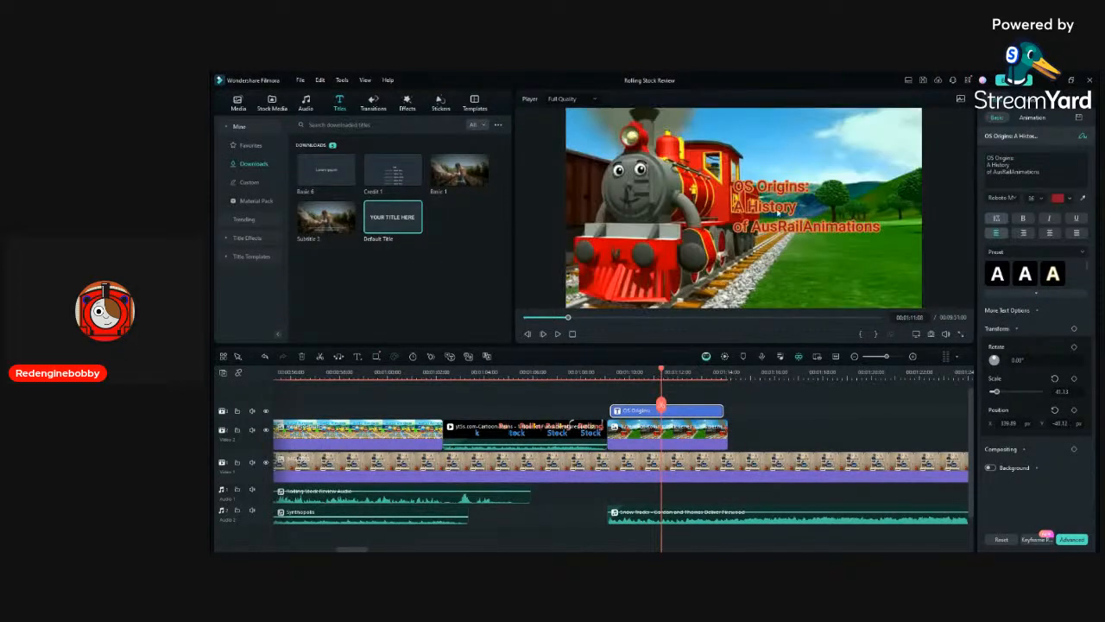
pyautogui.moveTo(780, 206); pyautogui.dragTo(813, 209)
# Add a Flash transition between the Rolling Stock logo clip and the train image at about 1:09 and play it.
pyautogui.click(600, 373)
pyautogui.scroll(3, 601, 374)
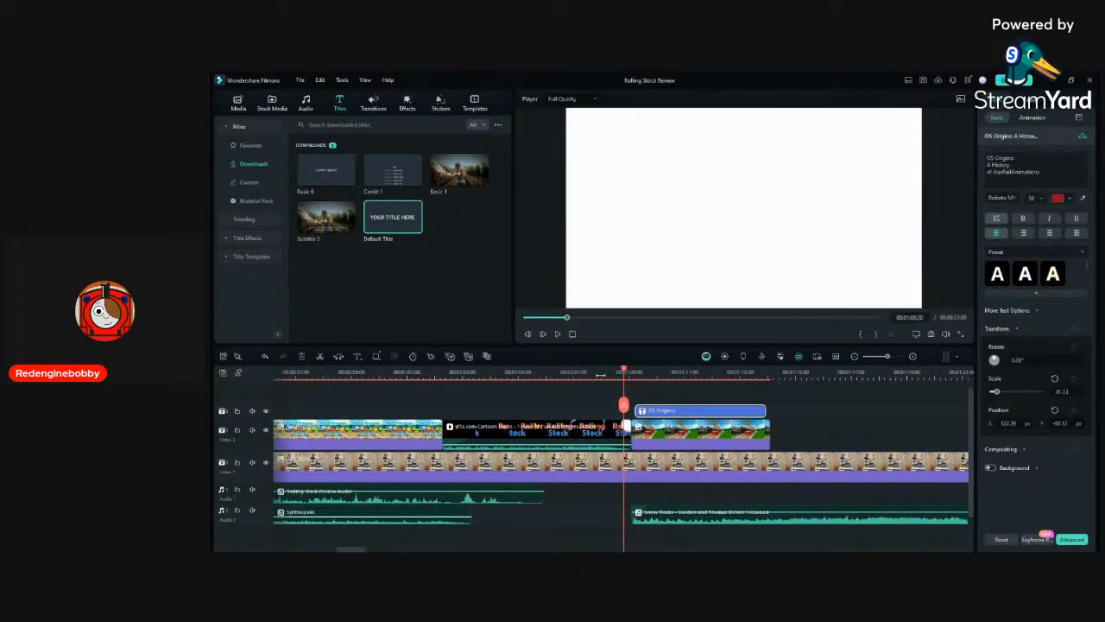
pyautogui.click(373, 101)
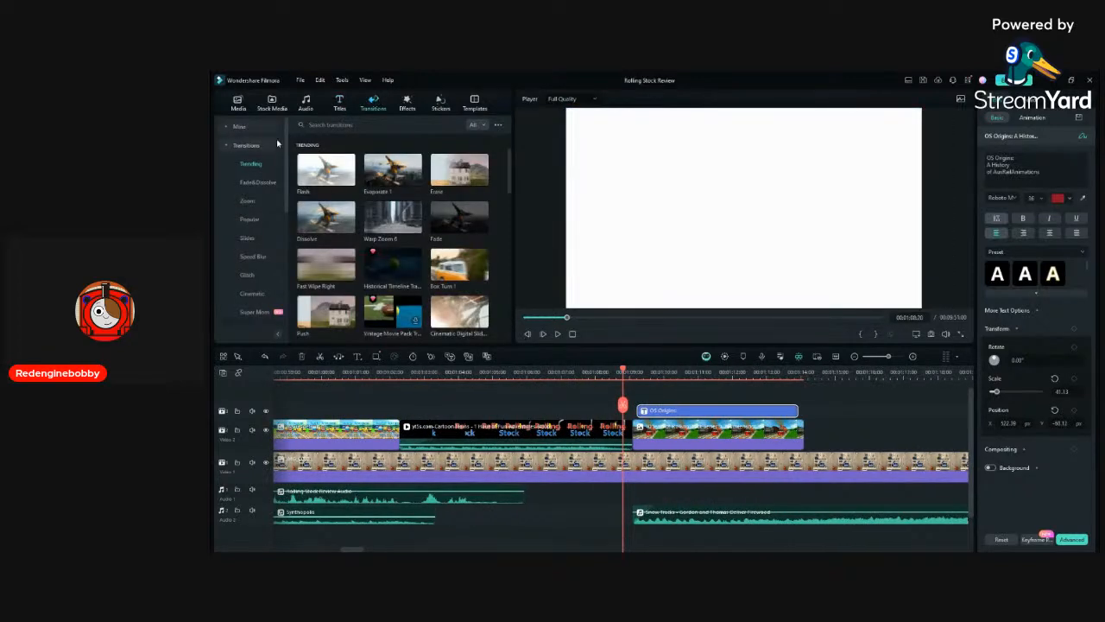
pyautogui.moveTo(327, 170); pyautogui.dragTo(624, 442)
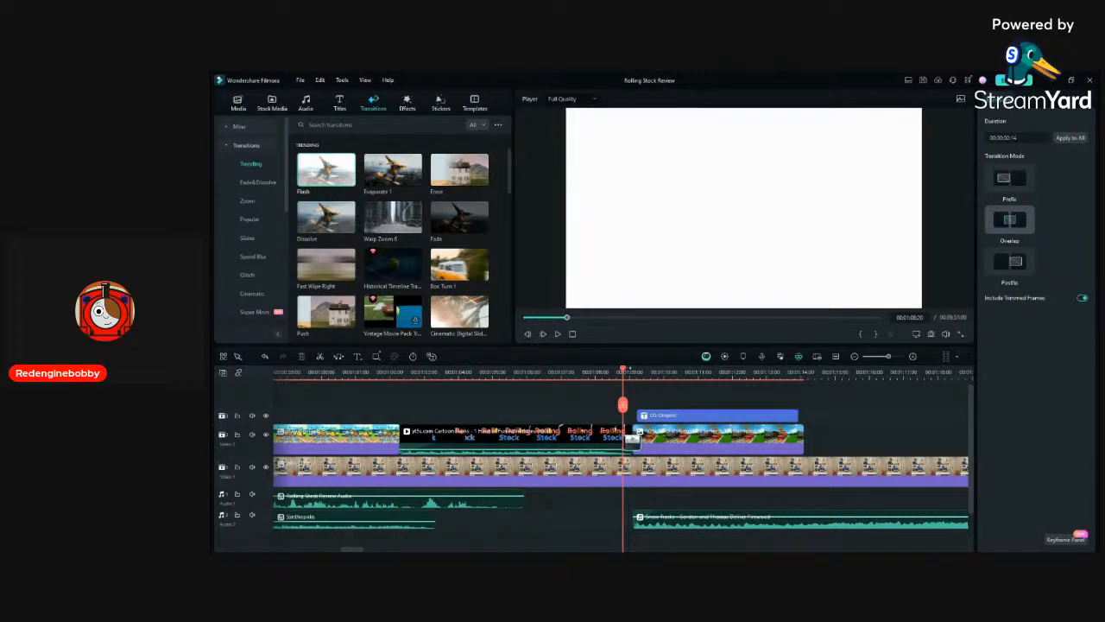
pyautogui.click(614, 373)
pyautogui.press('space')
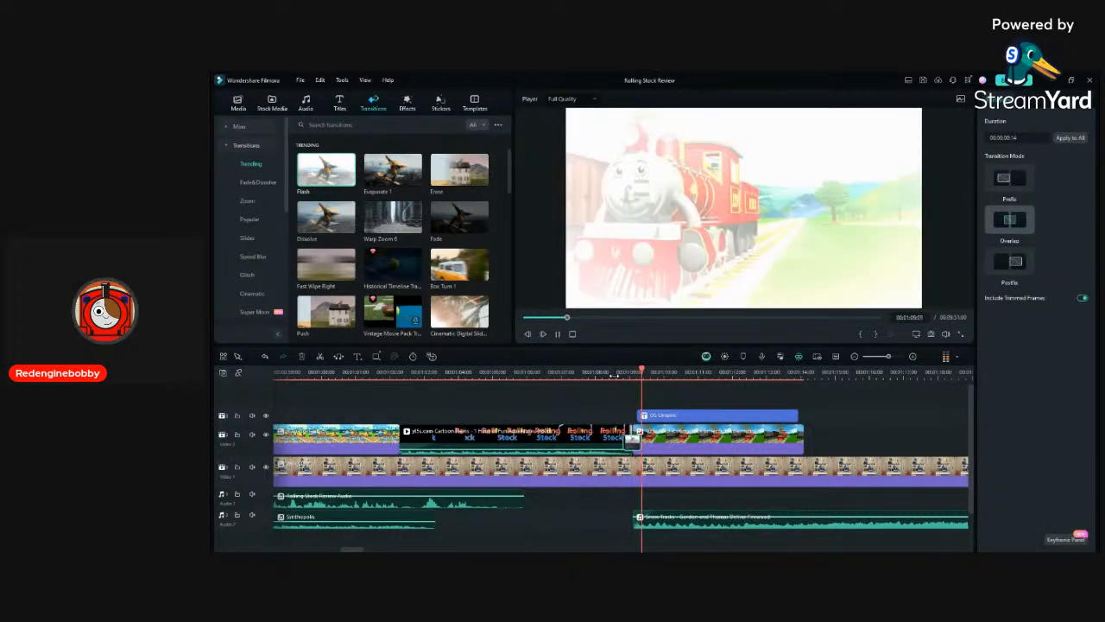
pyautogui.press('space')
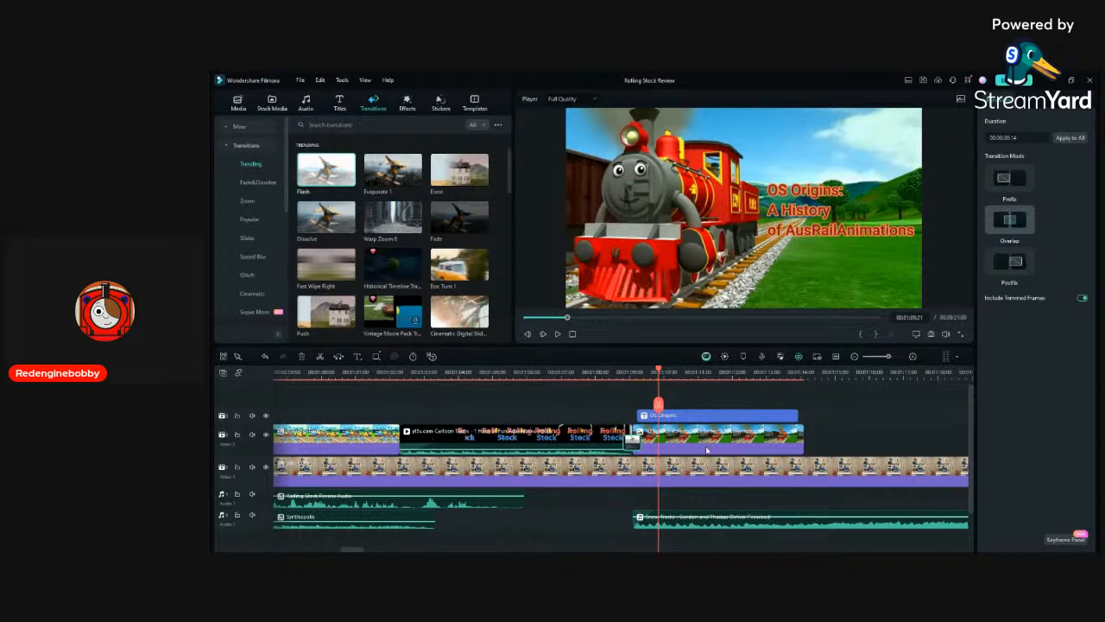
# Try a Fade transition shortened to 5 frames at the start of the OS Origins title, and remove it after previewing.
pyautogui.hscroll(2, 706, 450)
pyautogui.click(340, 103)
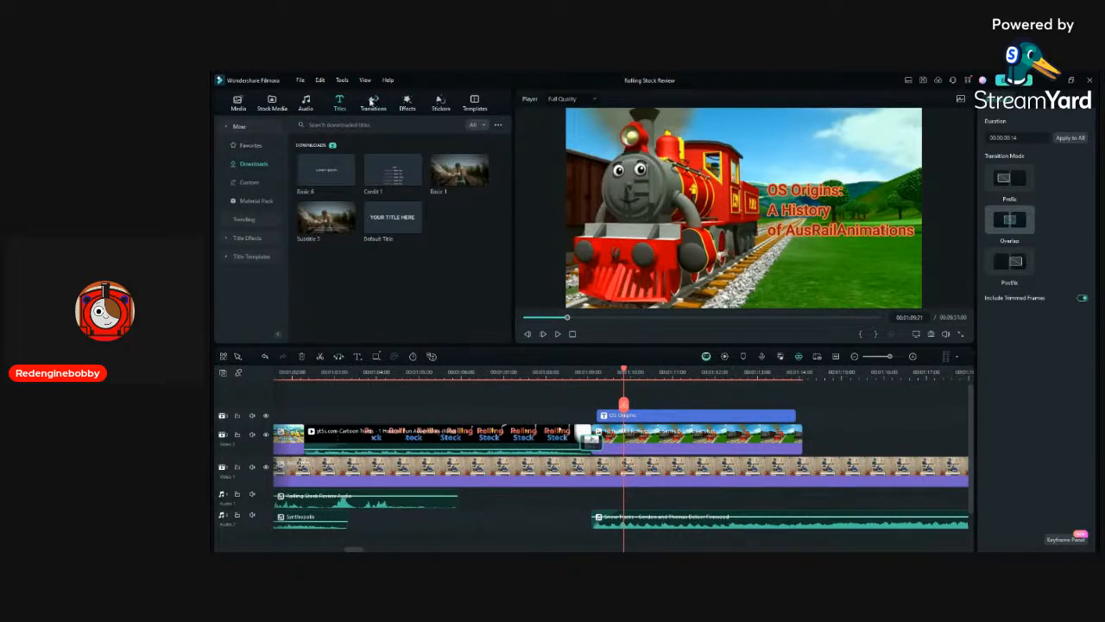
pyautogui.click(372, 103)
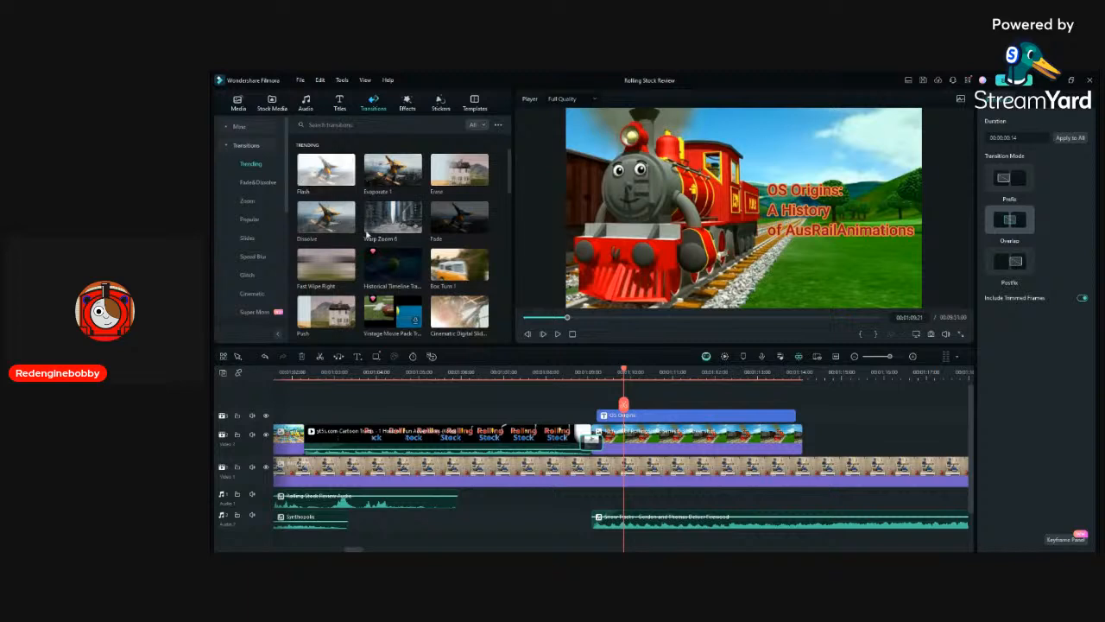
pyautogui.moveTo(459, 218); pyautogui.dragTo(618, 421)
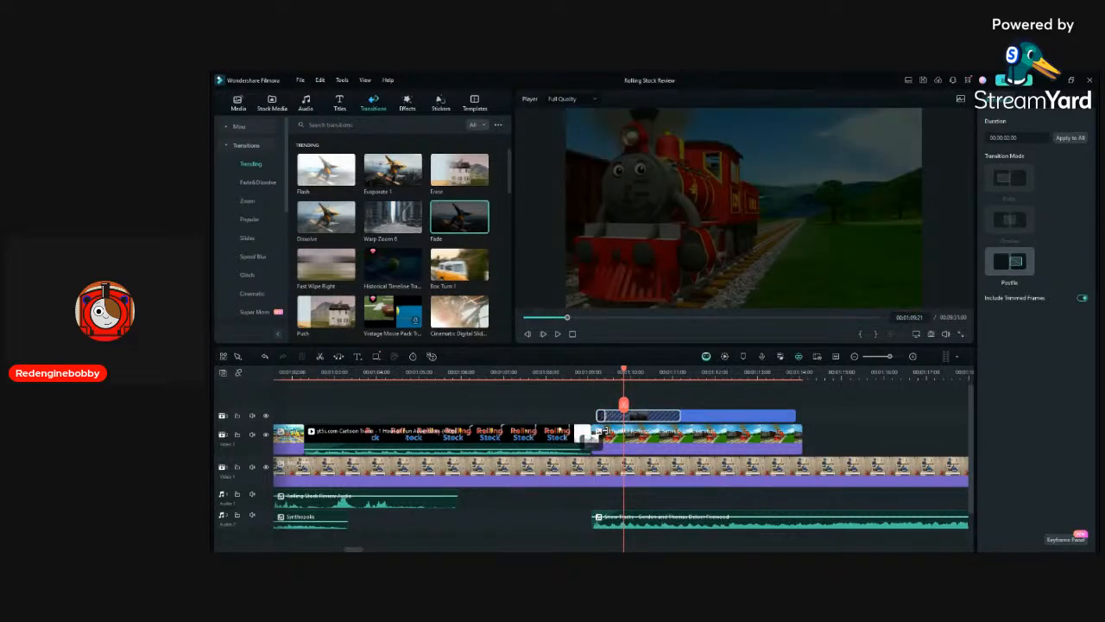
pyautogui.click(594, 373)
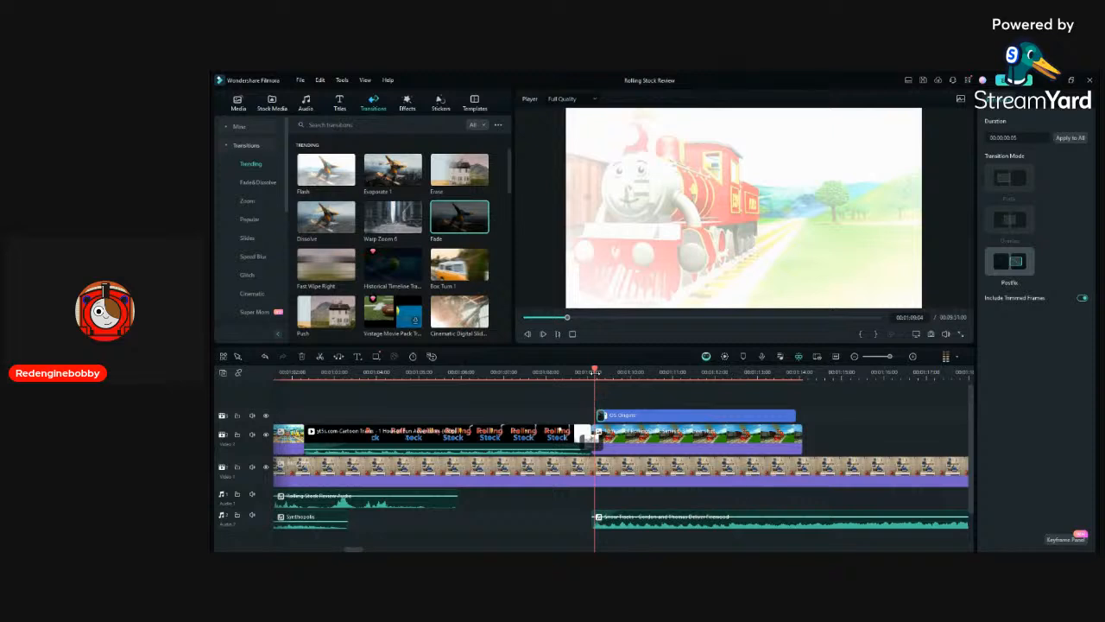
pyautogui.press('space')
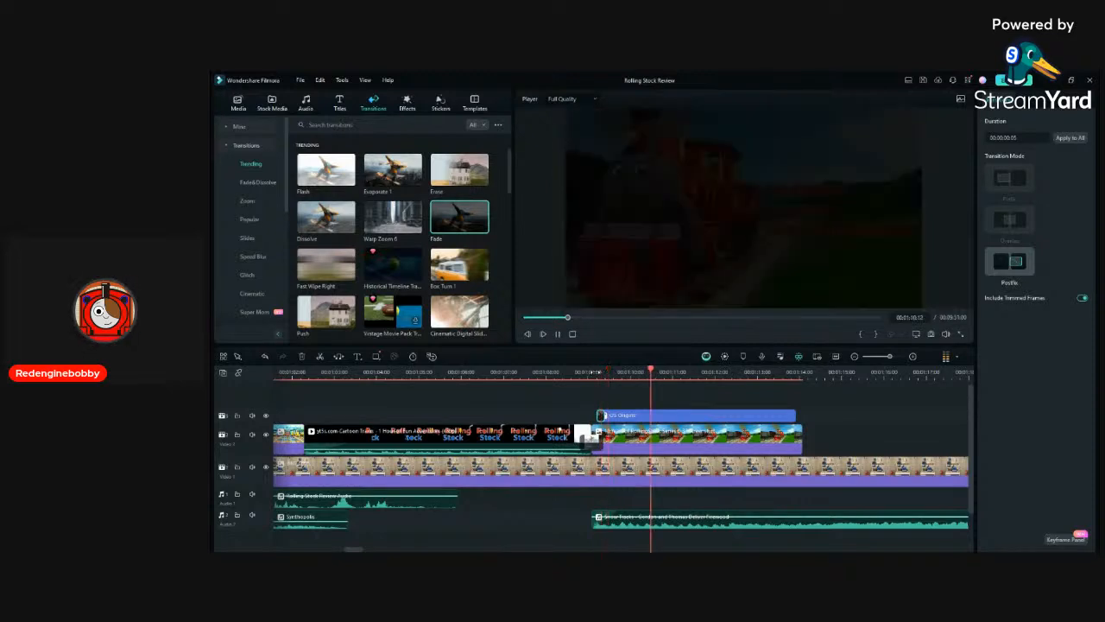
pyautogui.click(584, 372)
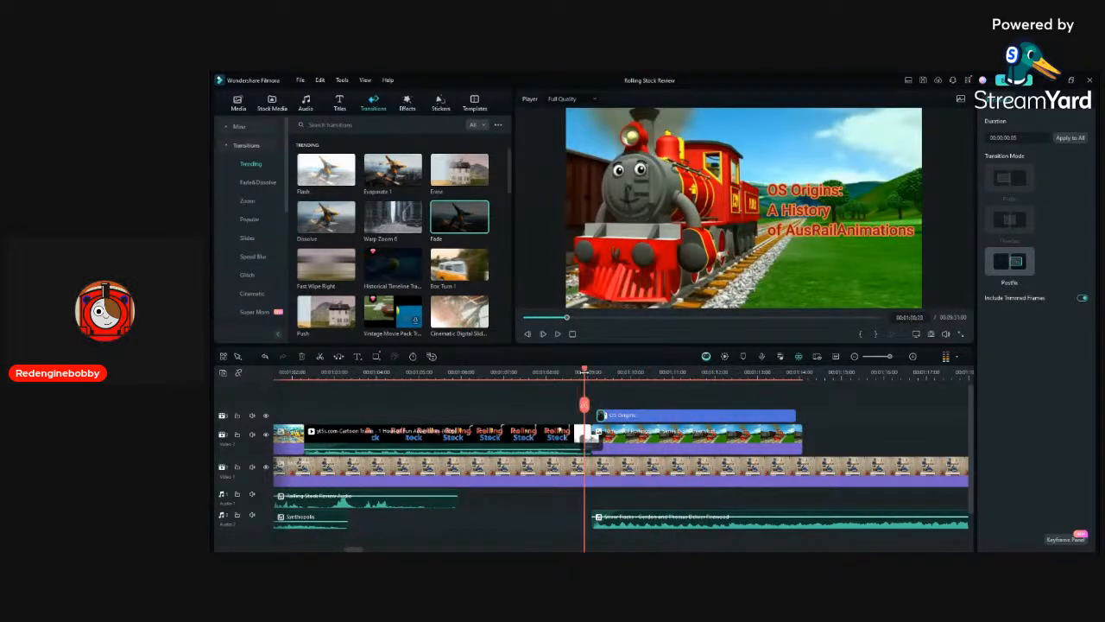
pyautogui.press('space')
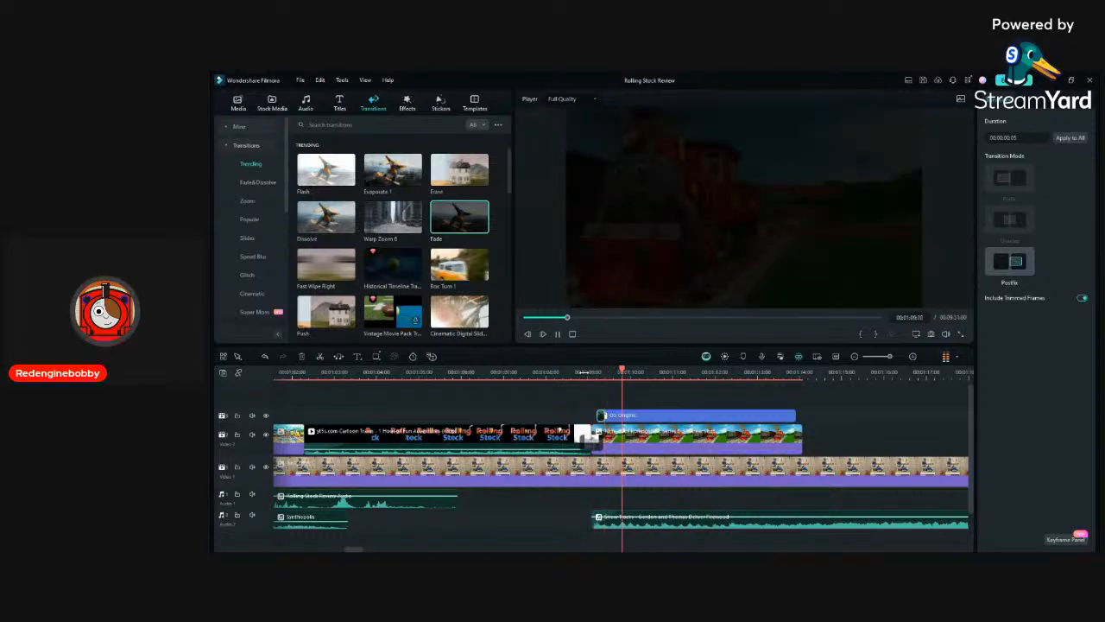
pyautogui.press('space')
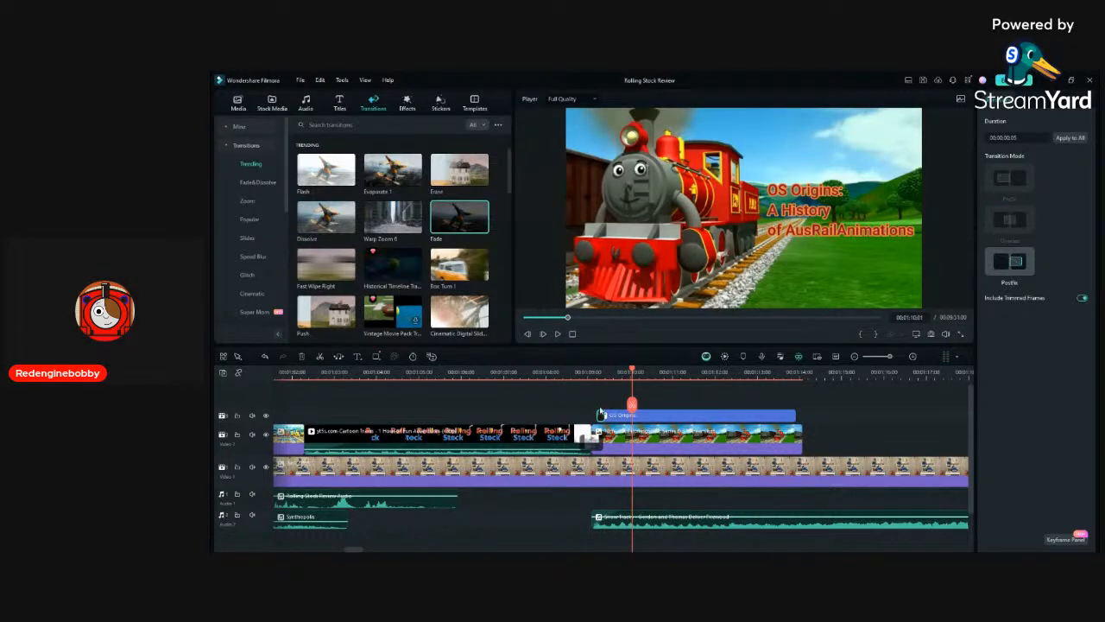
pyautogui.press('Delete')
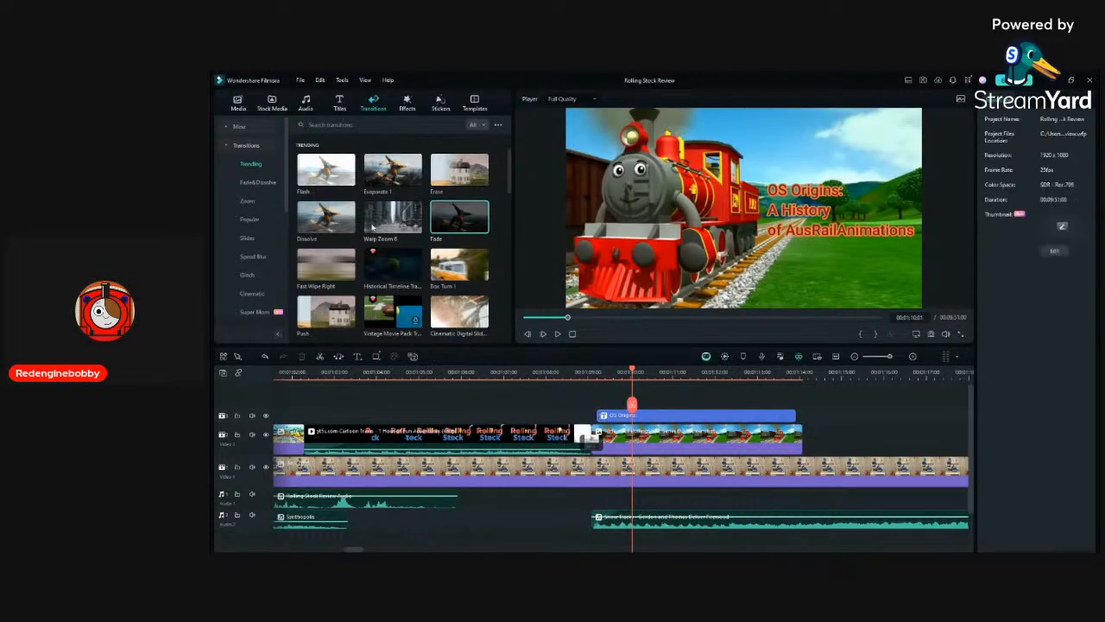
# Add a Dissolve transition at the start of the OS Origins title, shorten it to 5 frames and play the section.
pyautogui.moveTo(347, 218); pyautogui.dragTo(607, 418)
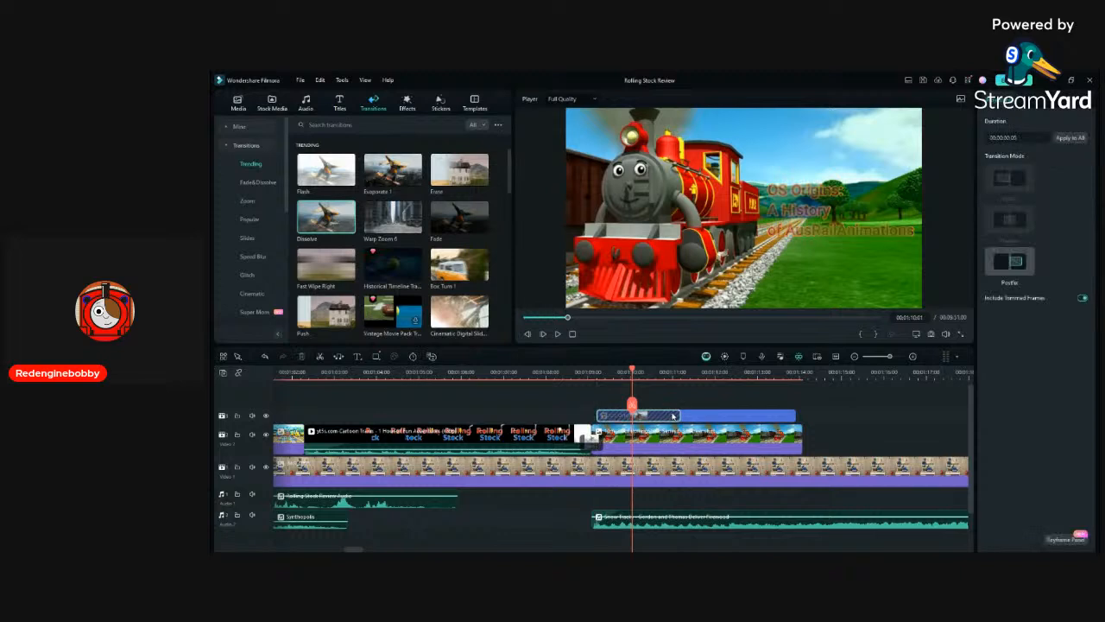
pyautogui.moveTo(677, 416); pyautogui.dragTo(605, 422)
pyautogui.click(575, 374)
pyautogui.click(560, 373)
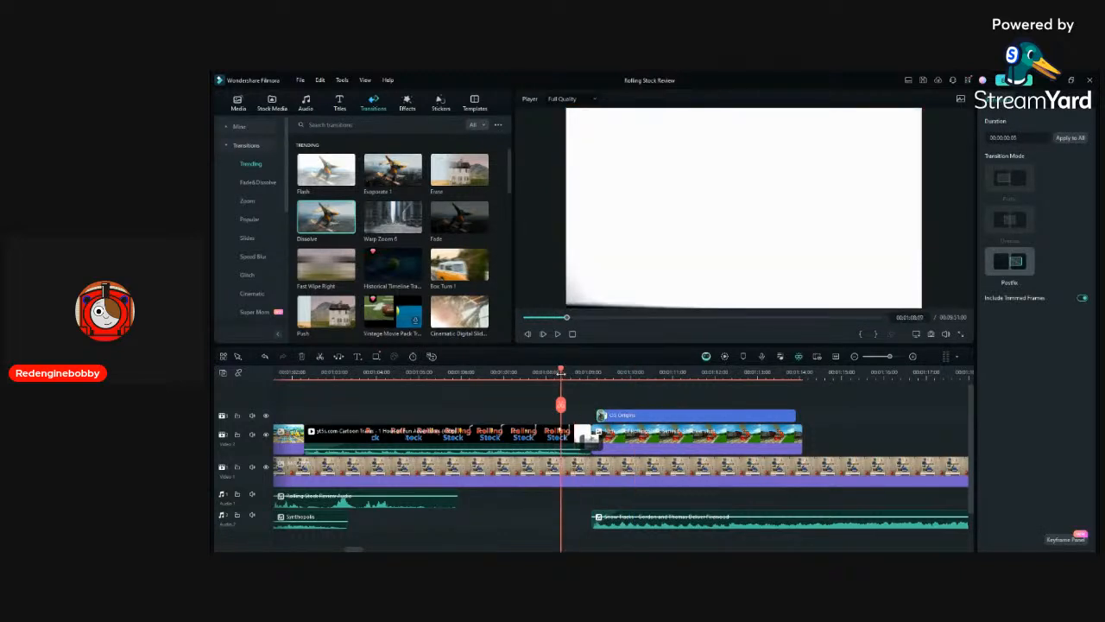
pyautogui.press('space')
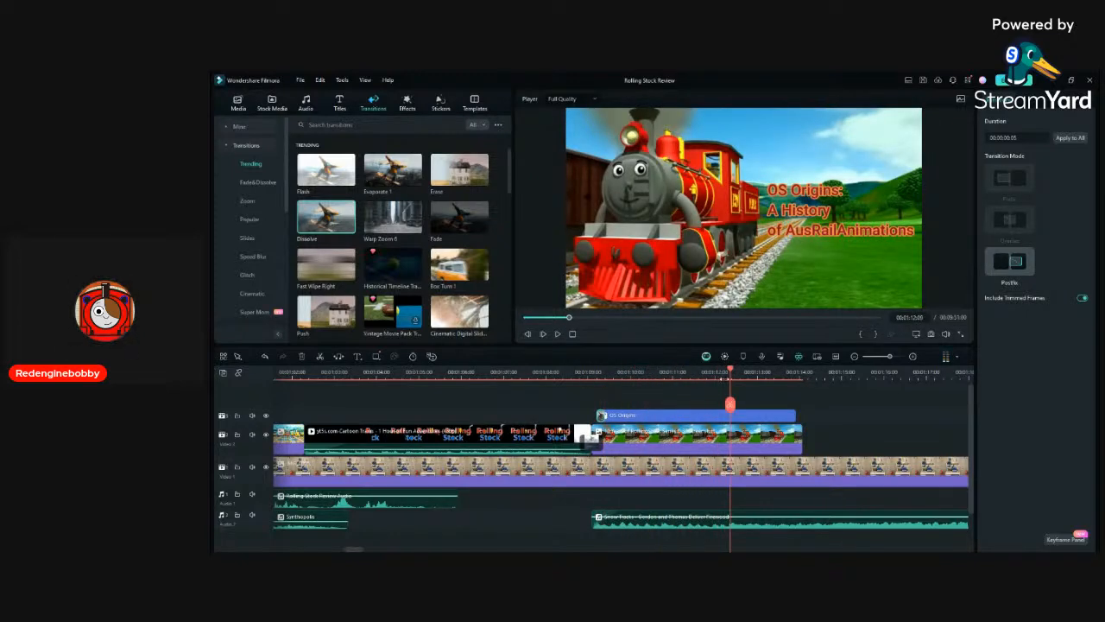
# Trim the OS Origins title and the train image so both end at the playhead at about 1:12.
pyautogui.click(821, 415)
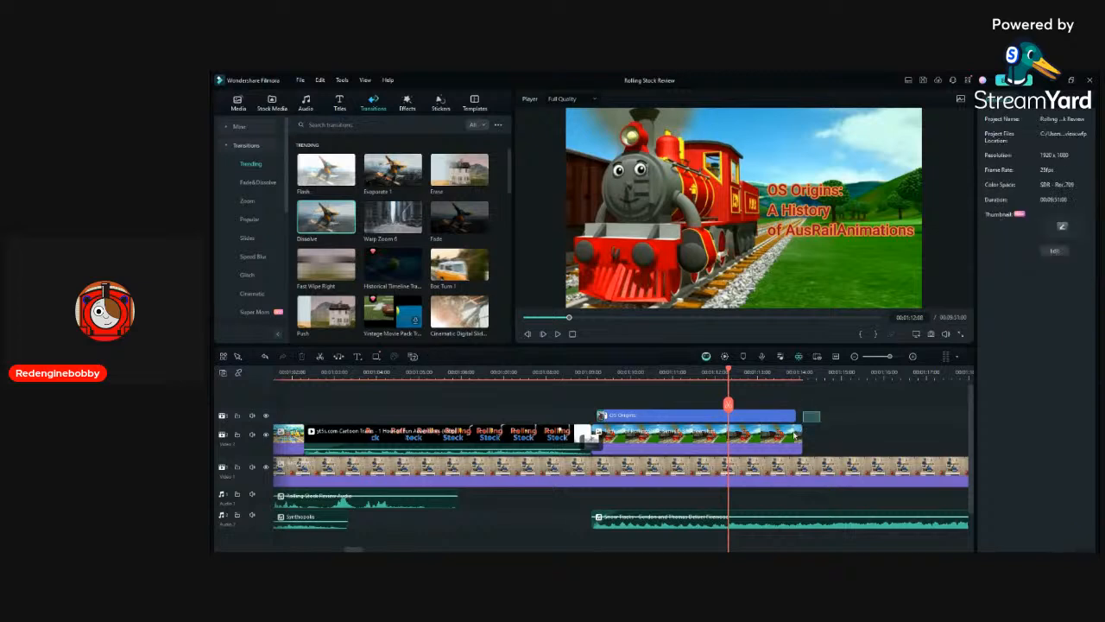
pyautogui.click(789, 415)
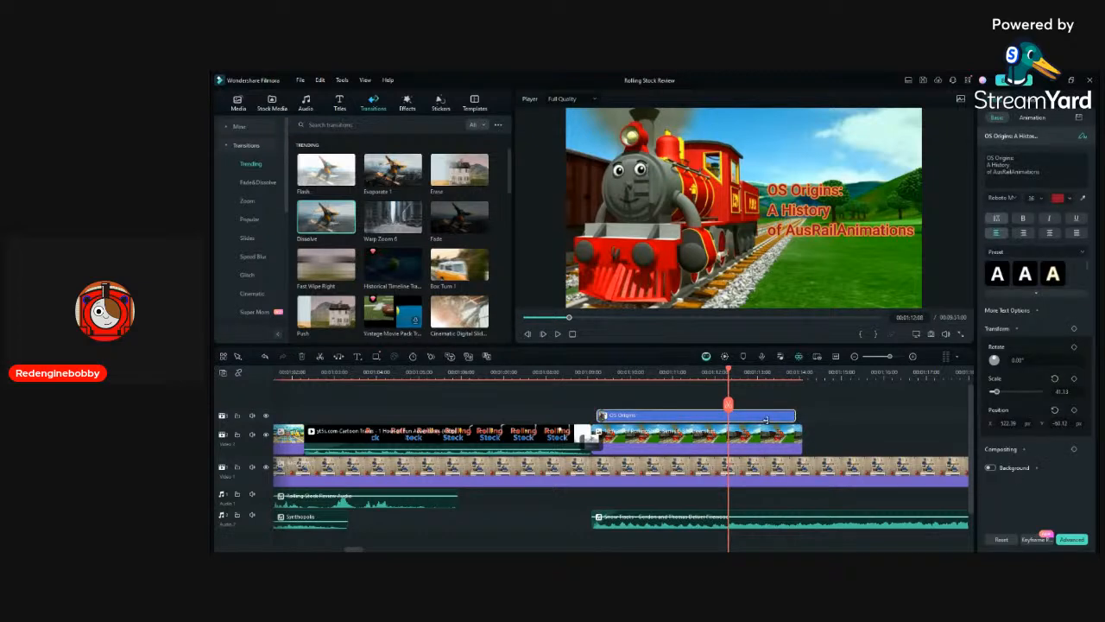
pyautogui.moveTo(794, 416); pyautogui.dragTo(727, 420)
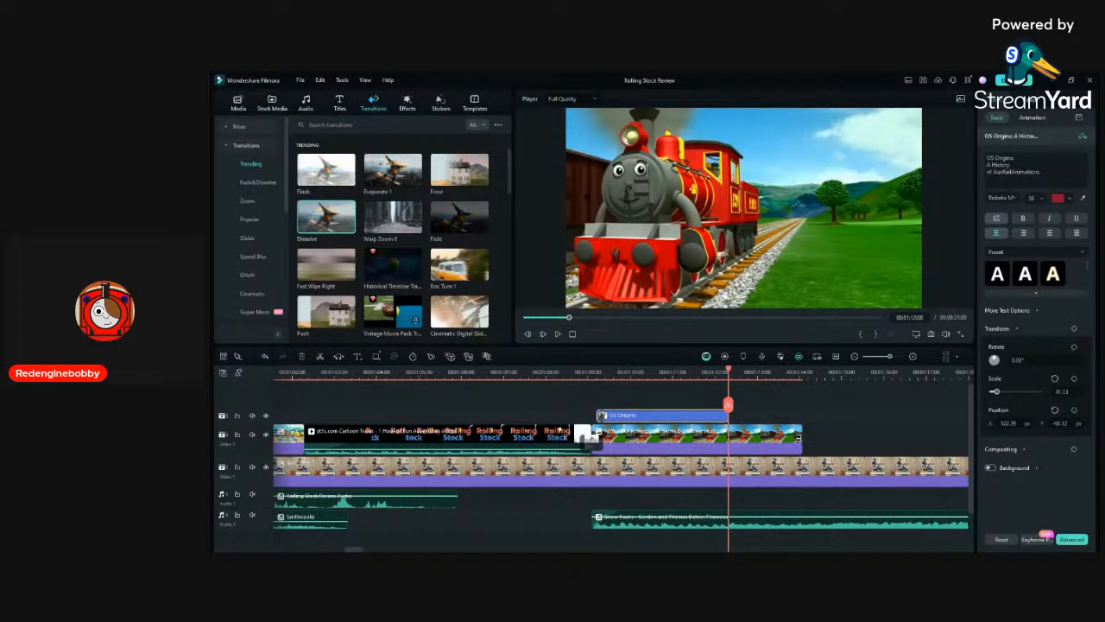
pyautogui.moveTo(799, 438); pyautogui.dragTo(727, 439)
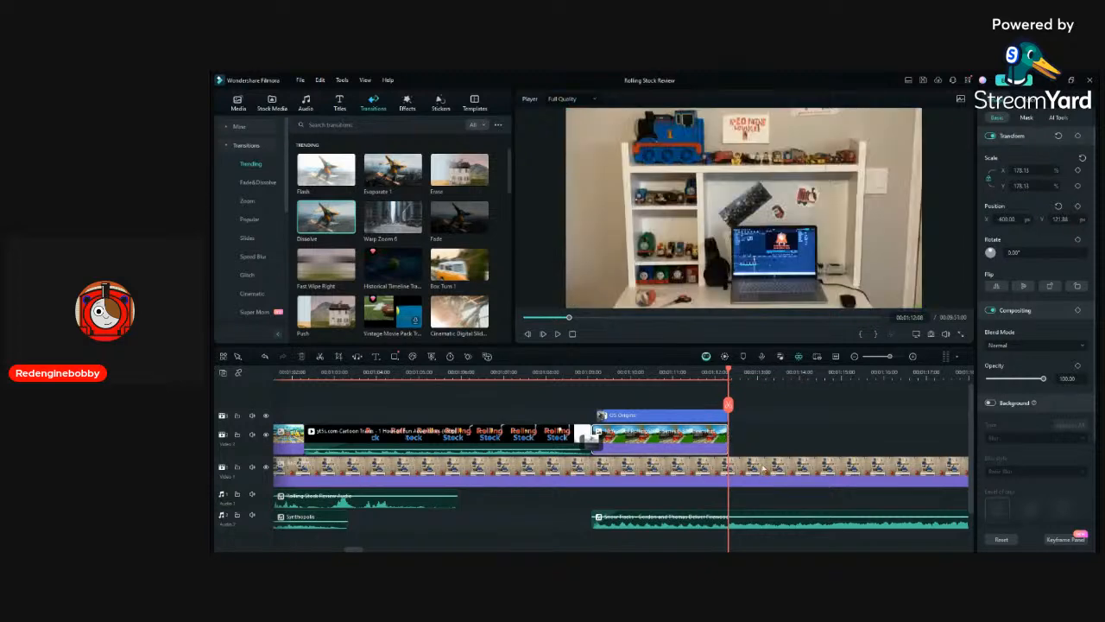
# Move the next Rolling Stock Review narration clip on the first audio track to start at about 1:12, where the train image ends.
pyautogui.scroll(-2, 766, 470)
pyautogui.scroll(-4, 767, 470)
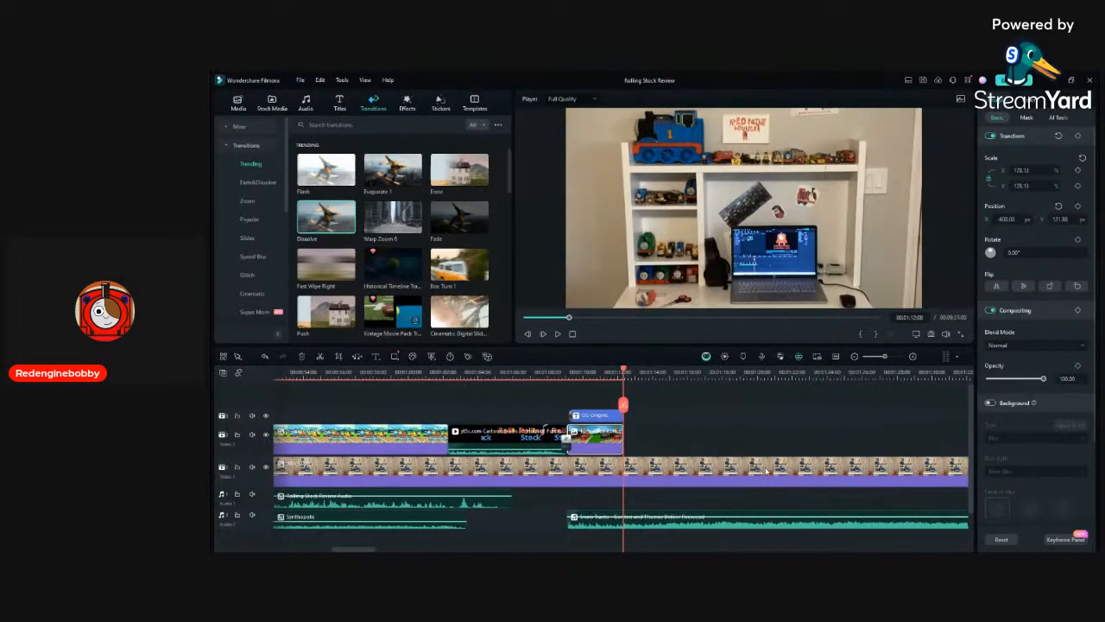
pyautogui.scroll(-1, 767, 470)
pyautogui.moveTo(913, 498); pyautogui.dragTo(658, 498)
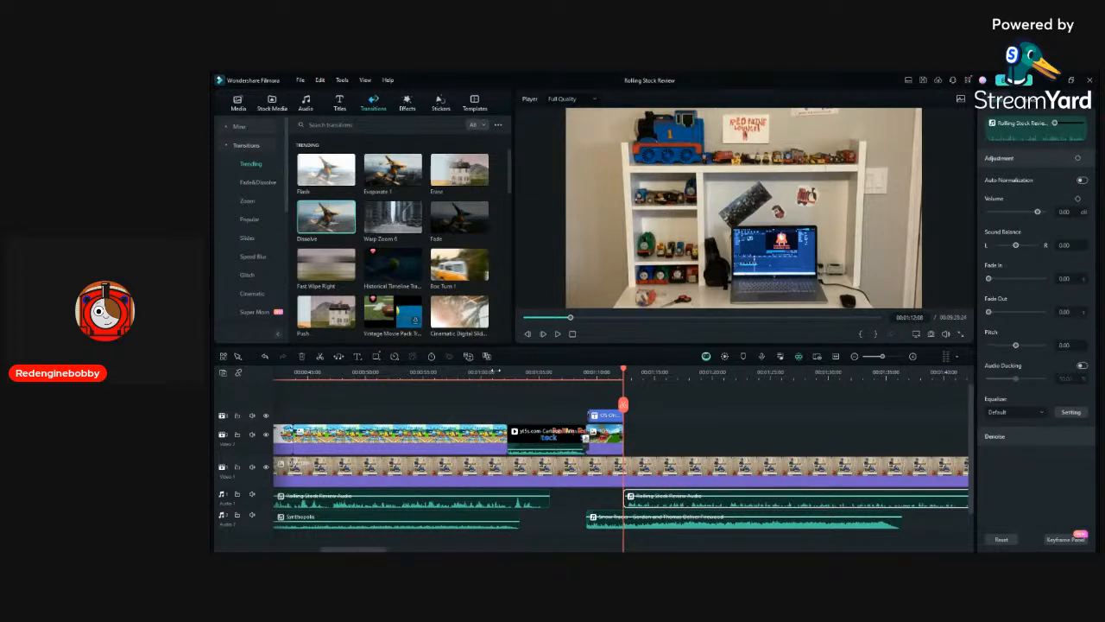
# Play the timeline from about 1:01 through the OS Origins title to review the moved narration clip's timing.
pyautogui.click(487, 372)
pyautogui.press('space')
pyautogui.click(564, 390)
pyautogui.scroll(1, 565, 390)
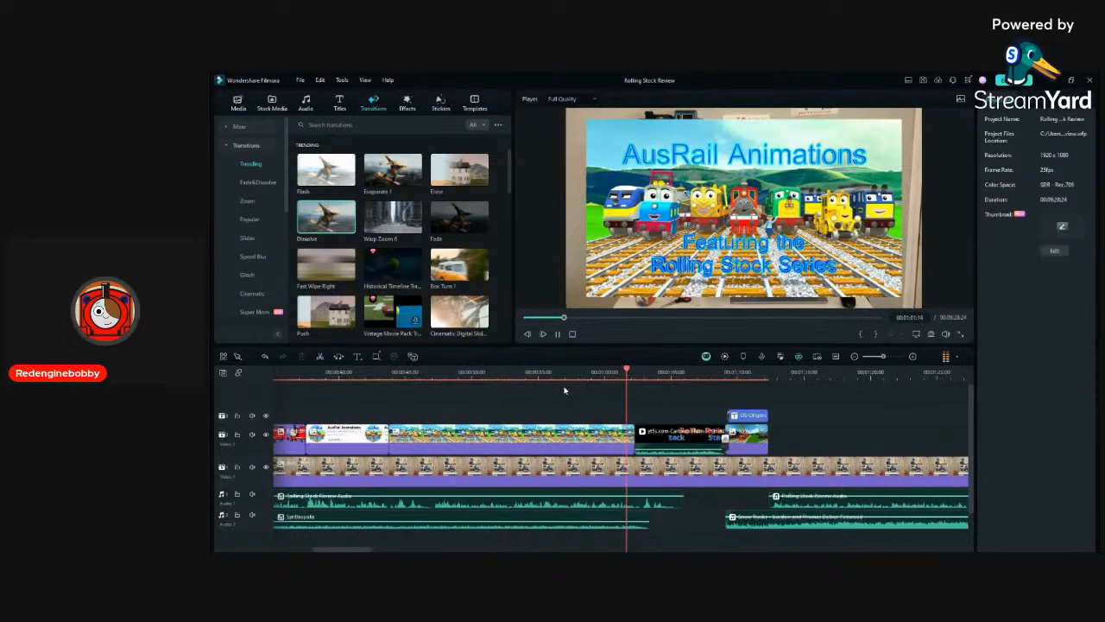
pyautogui.scroll(3, 894, 402)
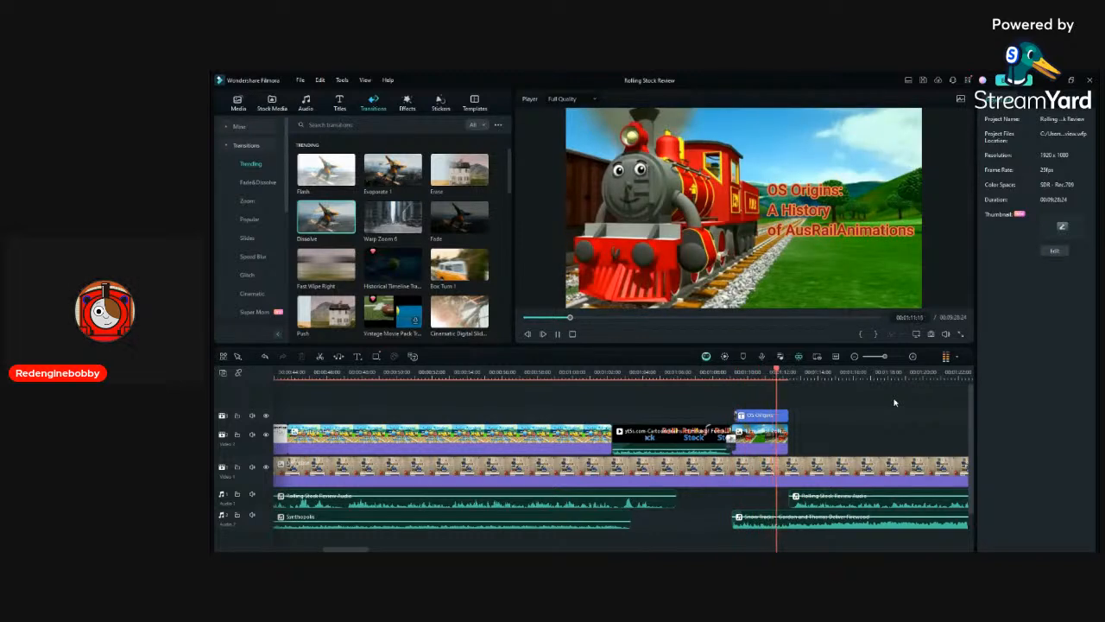
pyautogui.press('space')
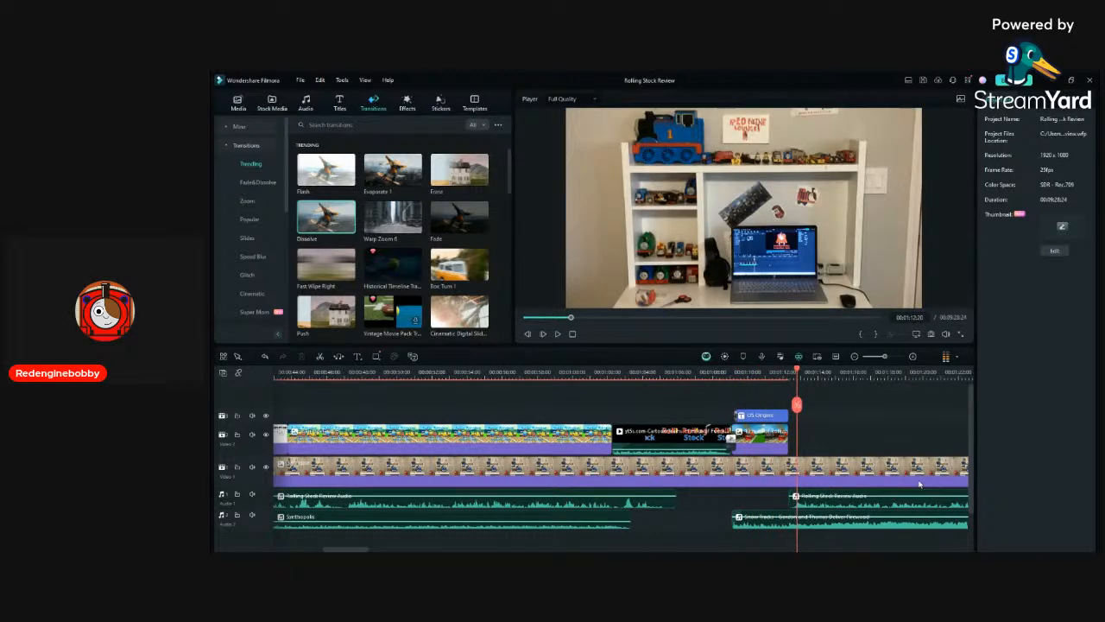
# Lower the Snow Tracks music clip's volume to about -9.9 dB and raise the narration clip starting at 1:12 to 12 dB.
pyautogui.click(852, 516)
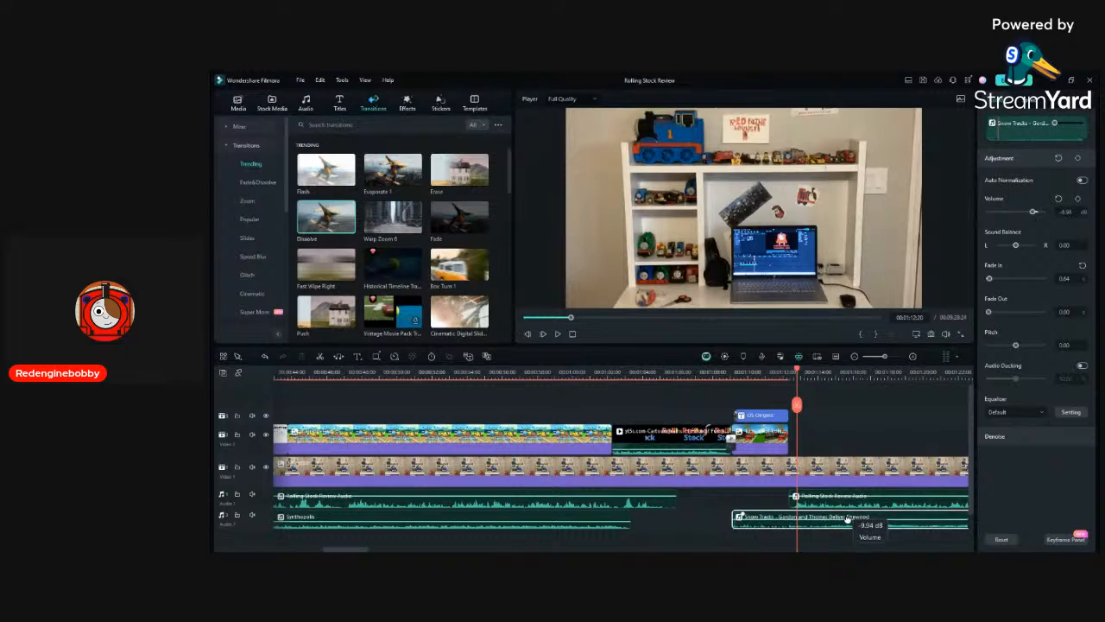
pyautogui.click(736, 373)
pyautogui.press('space')
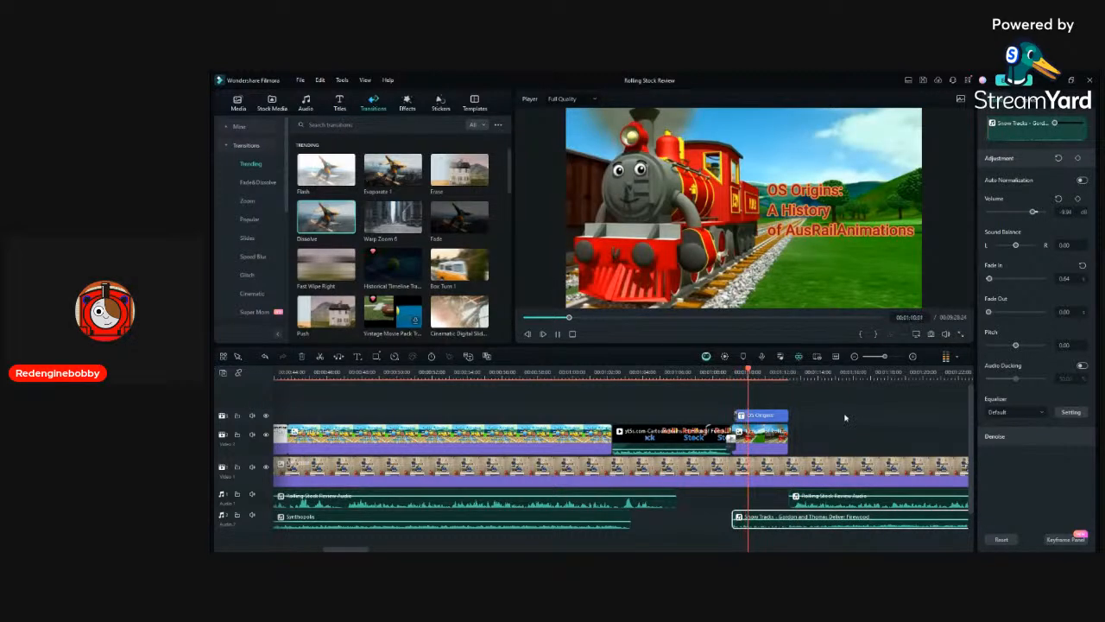
pyautogui.scroll(1, 845, 417)
pyautogui.scroll(3, 845, 417)
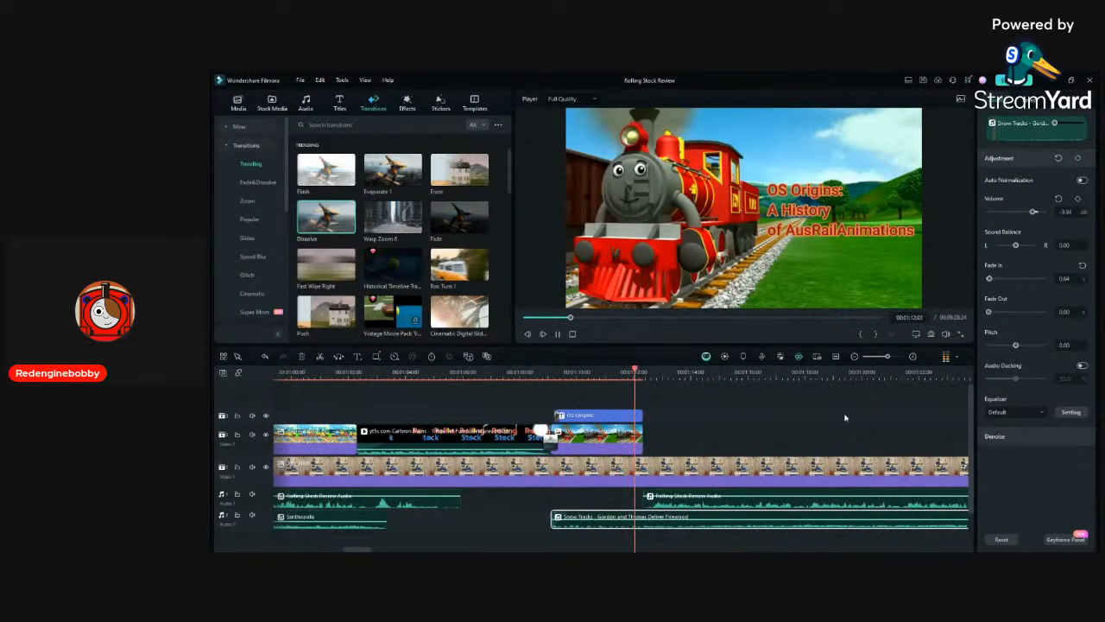
pyautogui.click(706, 495)
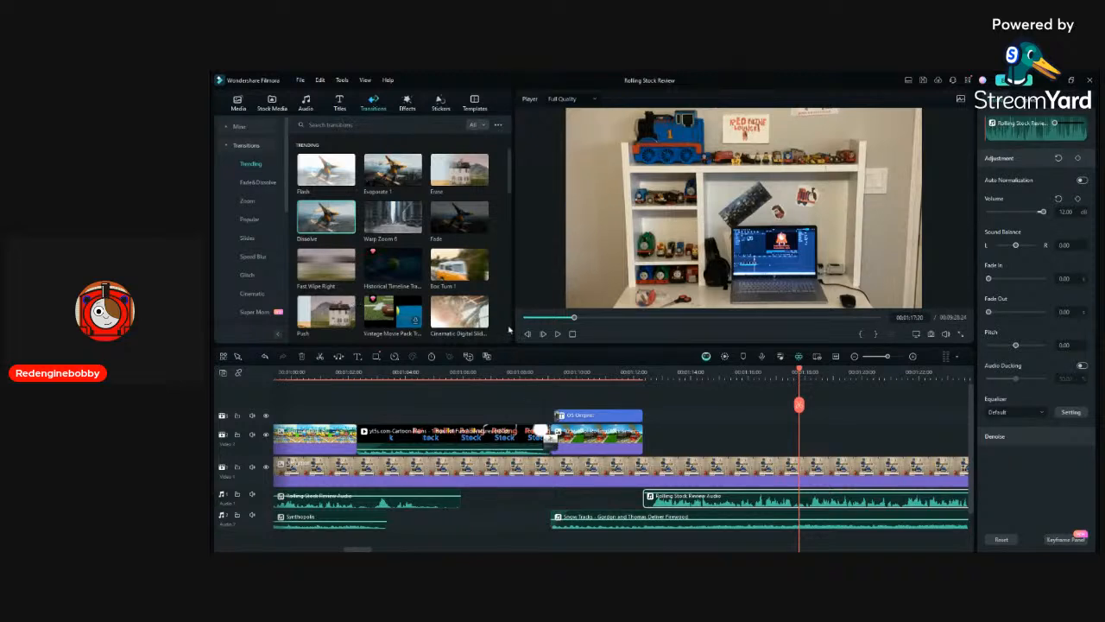
# Place the AusRail Animations channel details screenshot directly after the train image on the overlay track at about 1:12.
pyautogui.click(237, 101)
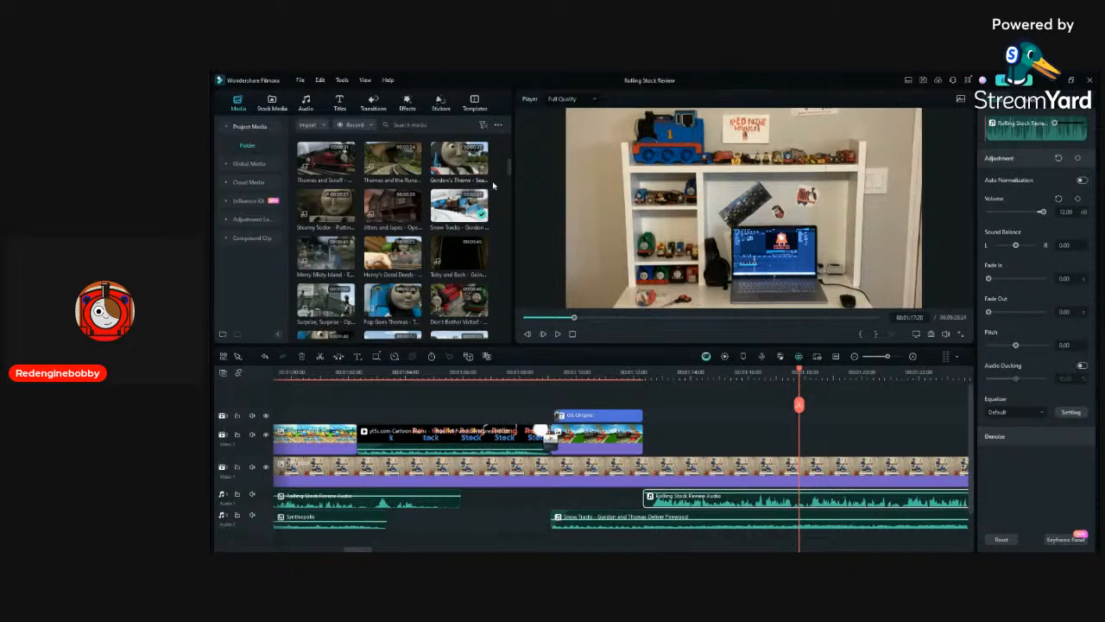
pyautogui.scroll(-5, 507, 184)
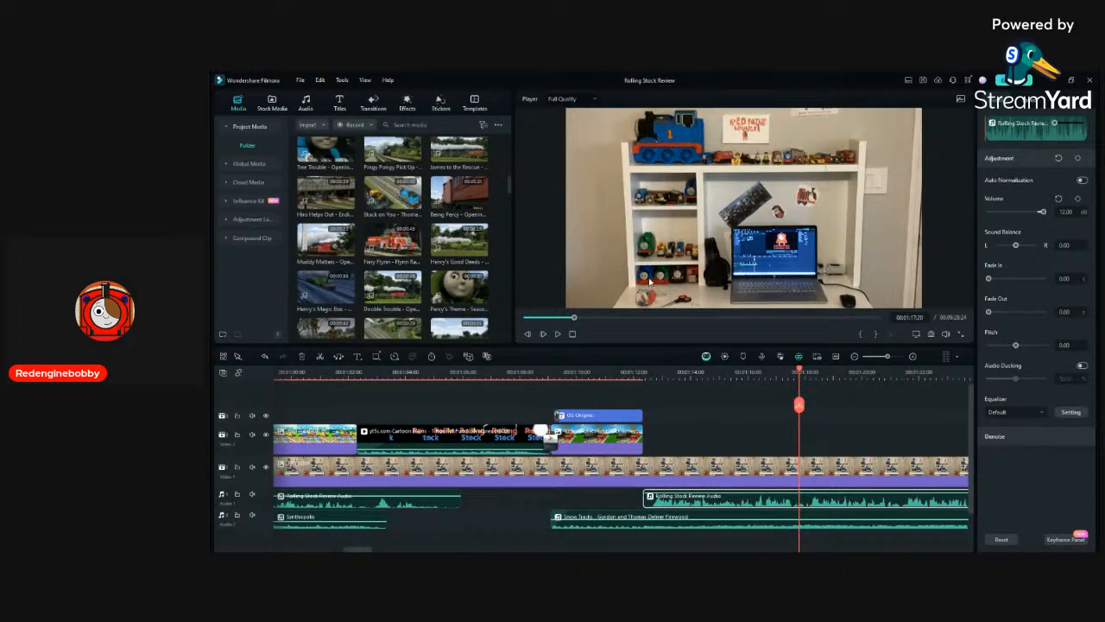
pyautogui.scroll(5, 393, 233)
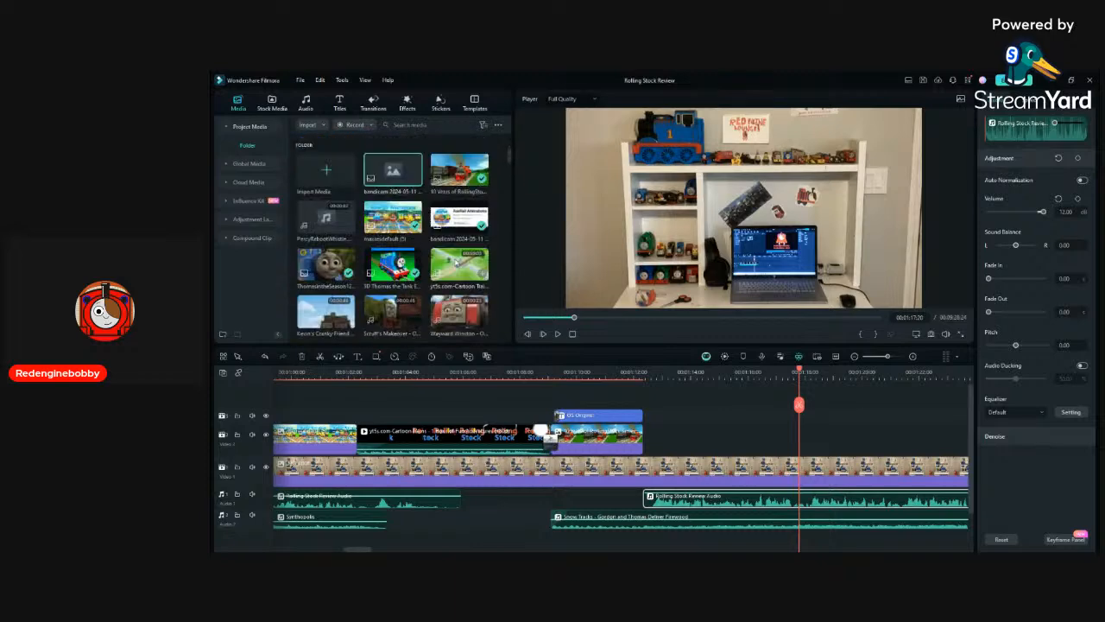
pyautogui.moveTo(399, 177); pyautogui.dragTo(645, 436)
pyautogui.click(639, 374)
pyautogui.press('space')
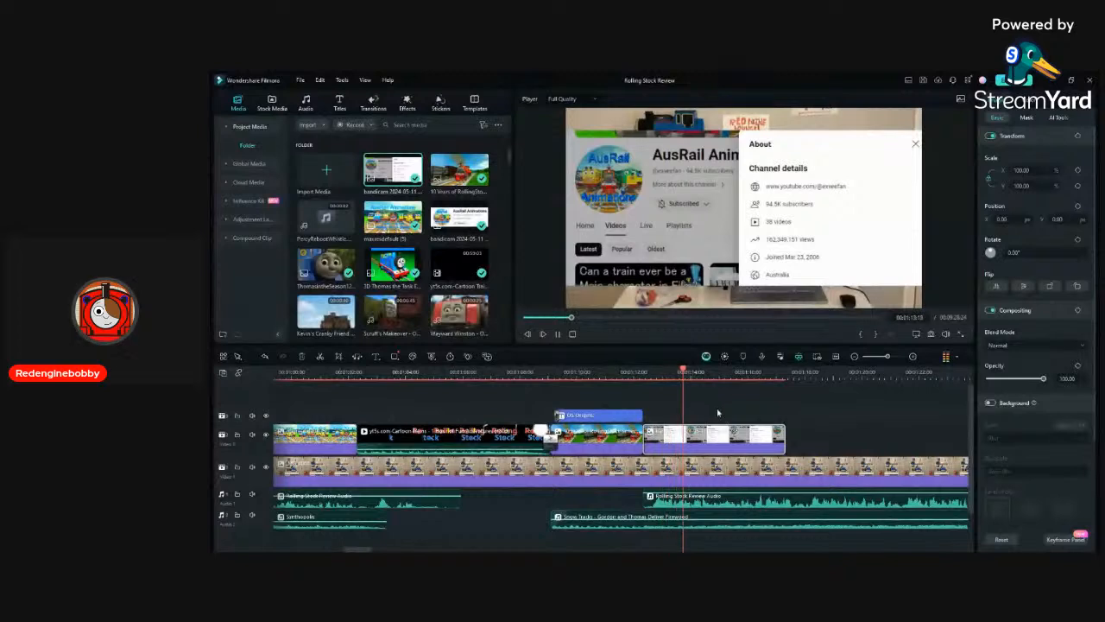
# Play the narration under the channel details screenshot and extend the screenshot to end at about 1:21.
pyautogui.scroll(-3, 797, 490)
pyautogui.scroll(-1, 797, 490)
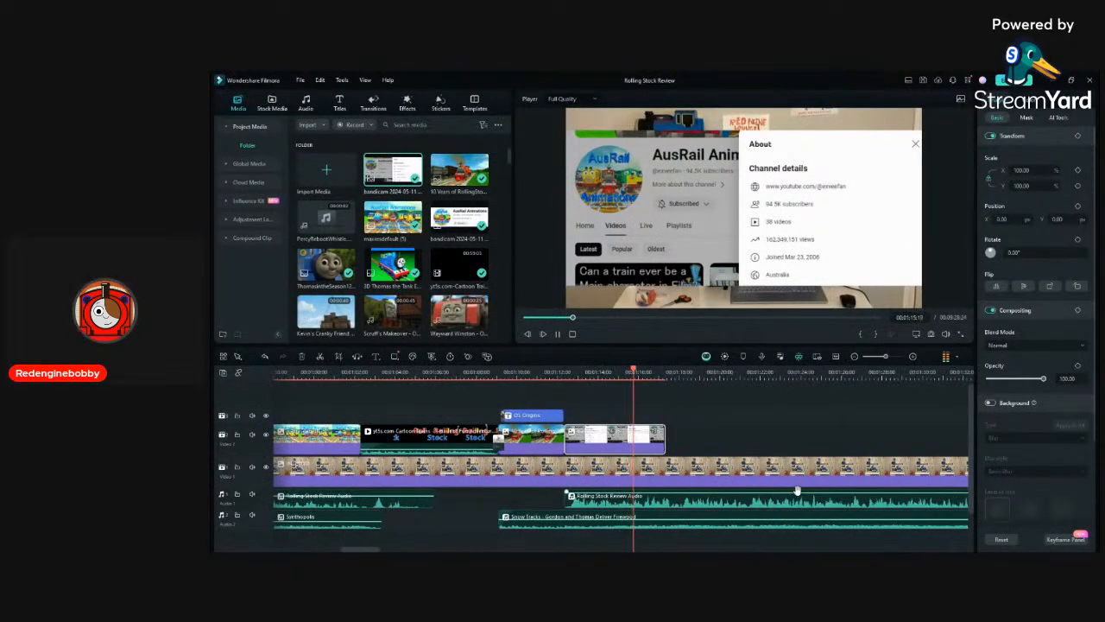
pyautogui.scroll(-1, 797, 490)
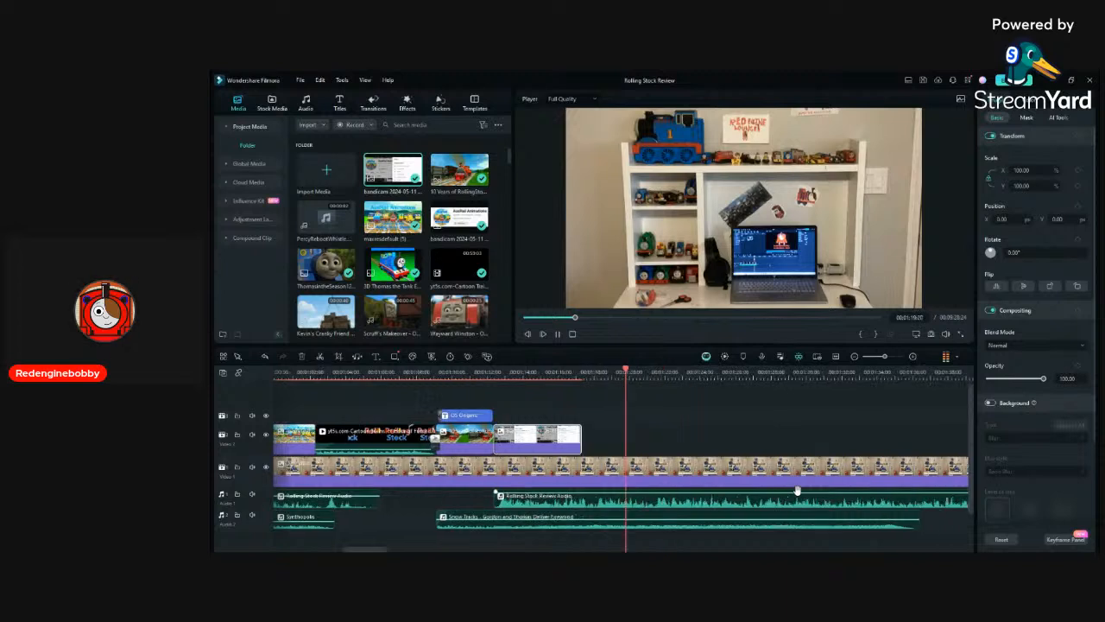
pyautogui.scroll(2, 796, 490)
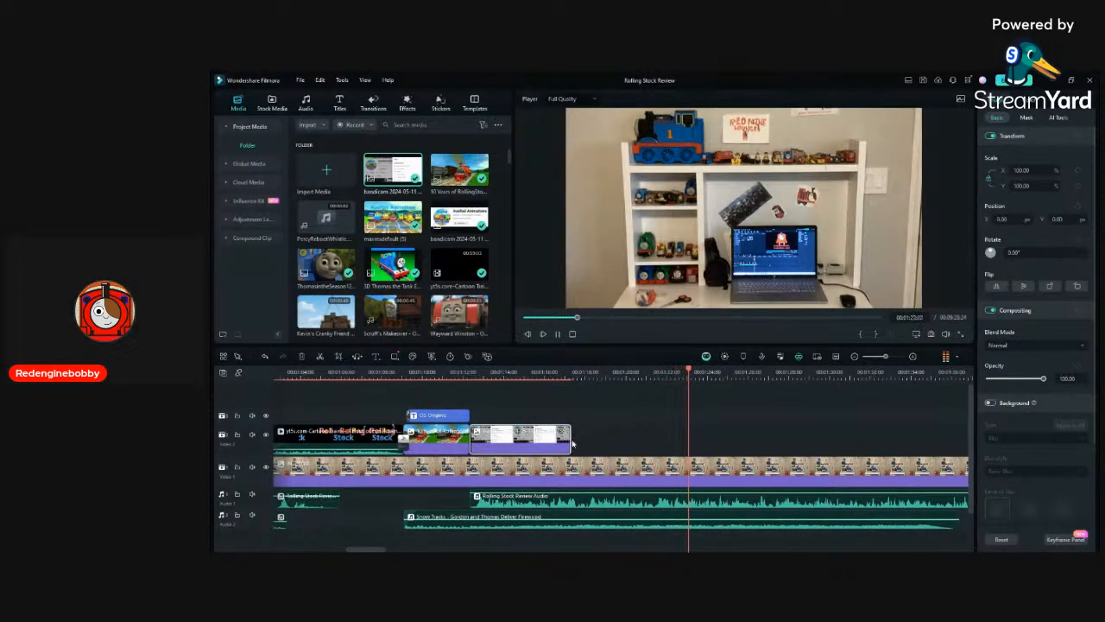
pyautogui.moveTo(569, 439); pyautogui.dragTo(656, 480)
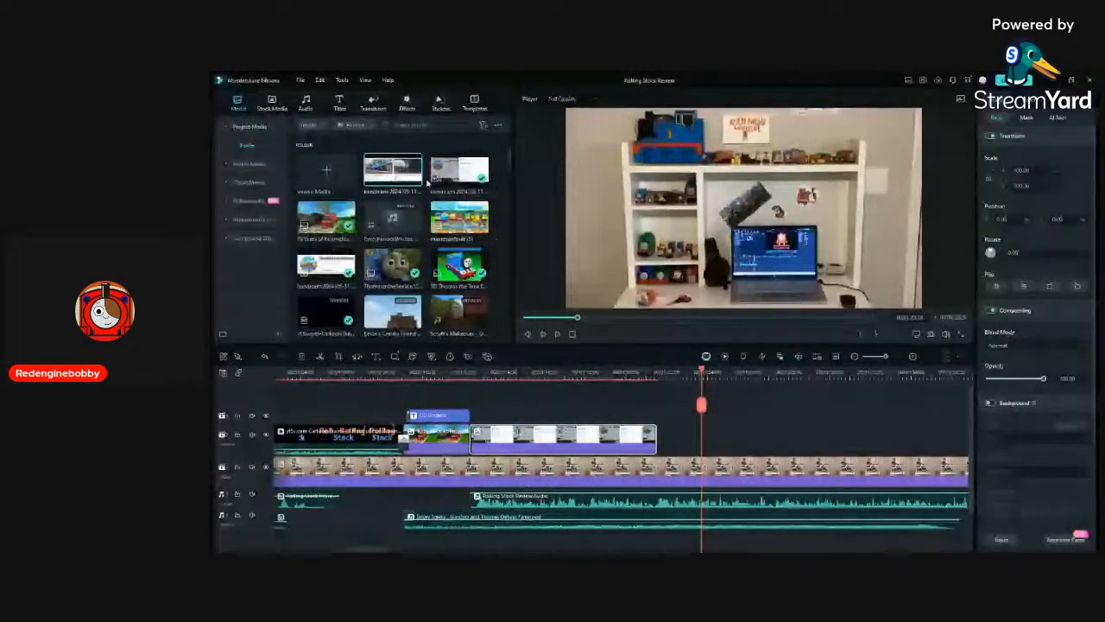
# Add the screenshot of the two early train videos after the channel details image and extend it to end at about 1:36.
pyautogui.moveTo(406, 176); pyautogui.dragTo(665, 436)
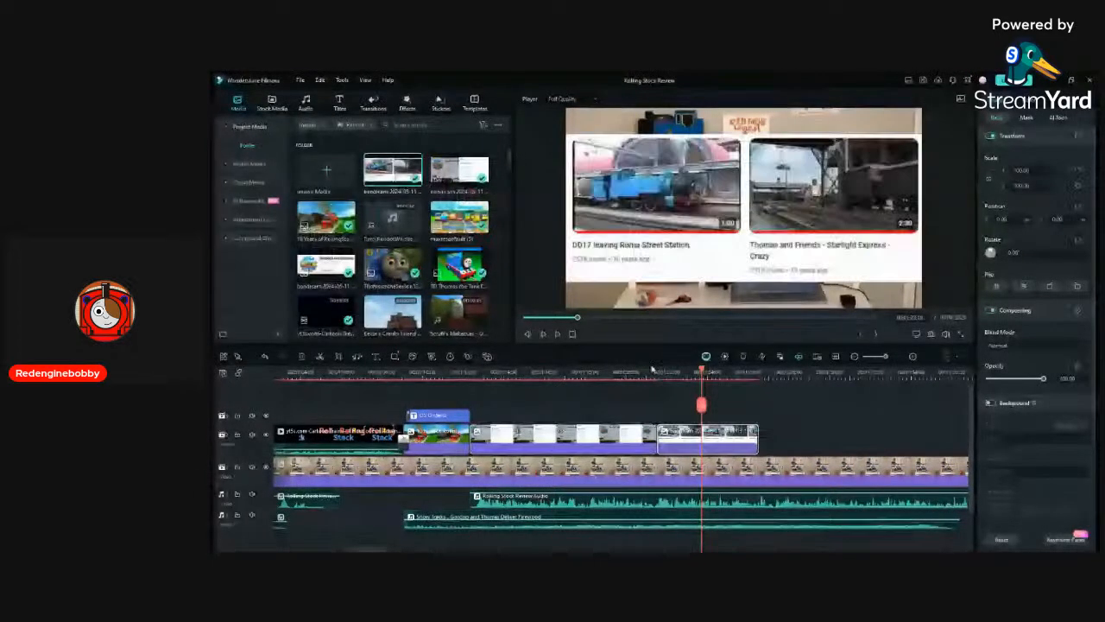
pyautogui.click(673, 371)
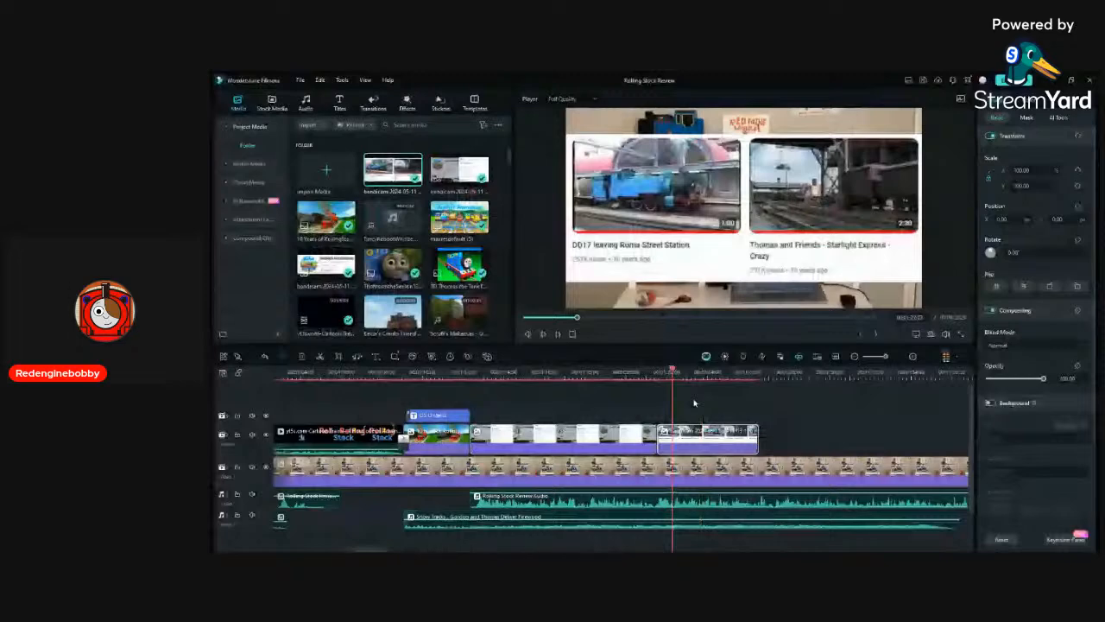
pyautogui.scroll(-2, 694, 403)
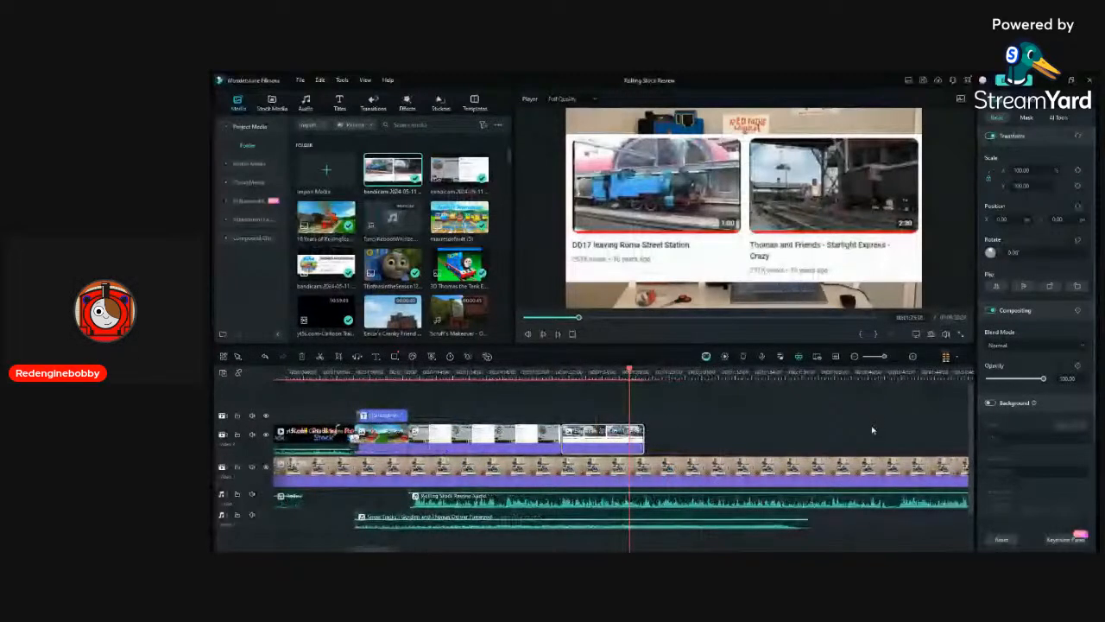
pyautogui.scroll(1, 872, 429)
pyautogui.press('space')
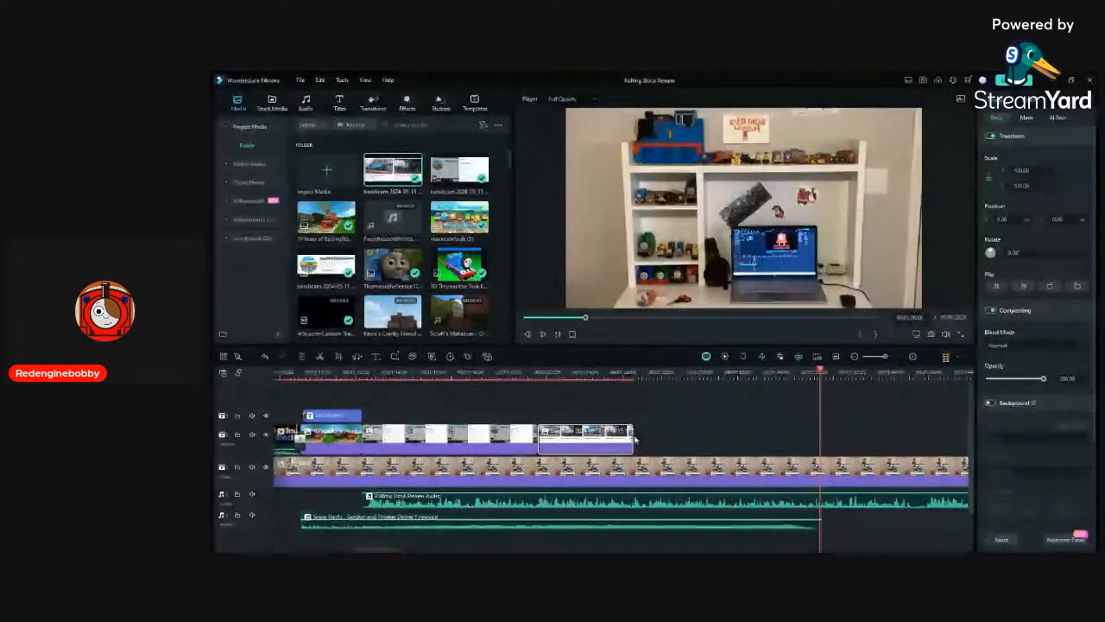
pyautogui.moveTo(633, 434); pyautogui.dragTo(812, 434)
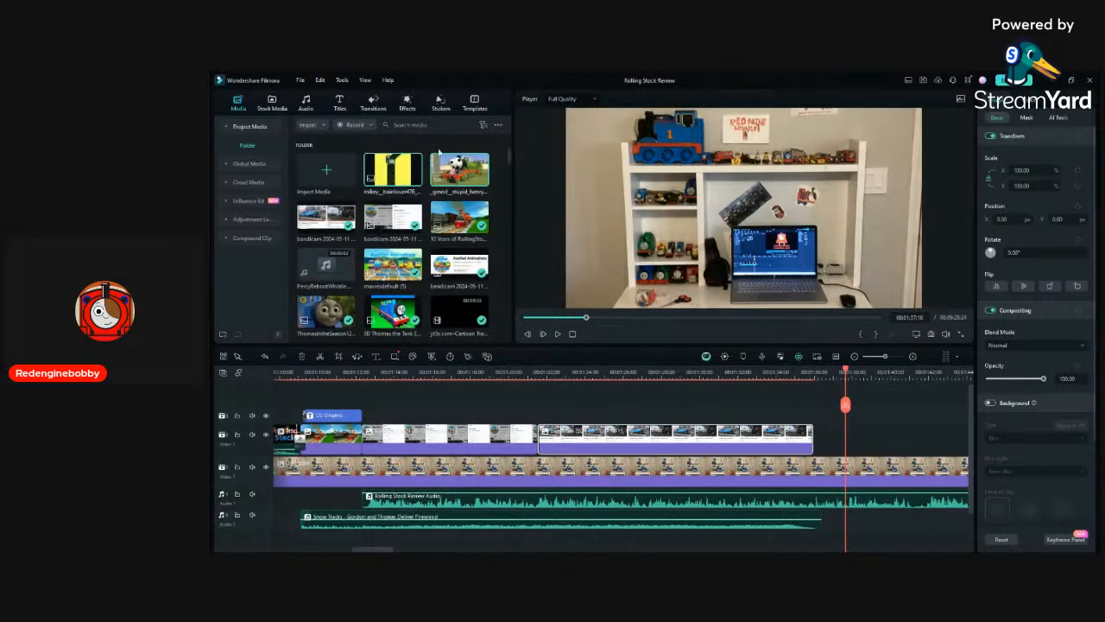
# Preview the green engine image, add it after the early videos screenshot at about 1:36, and play that section.
pyautogui.doubleClick(470, 179)
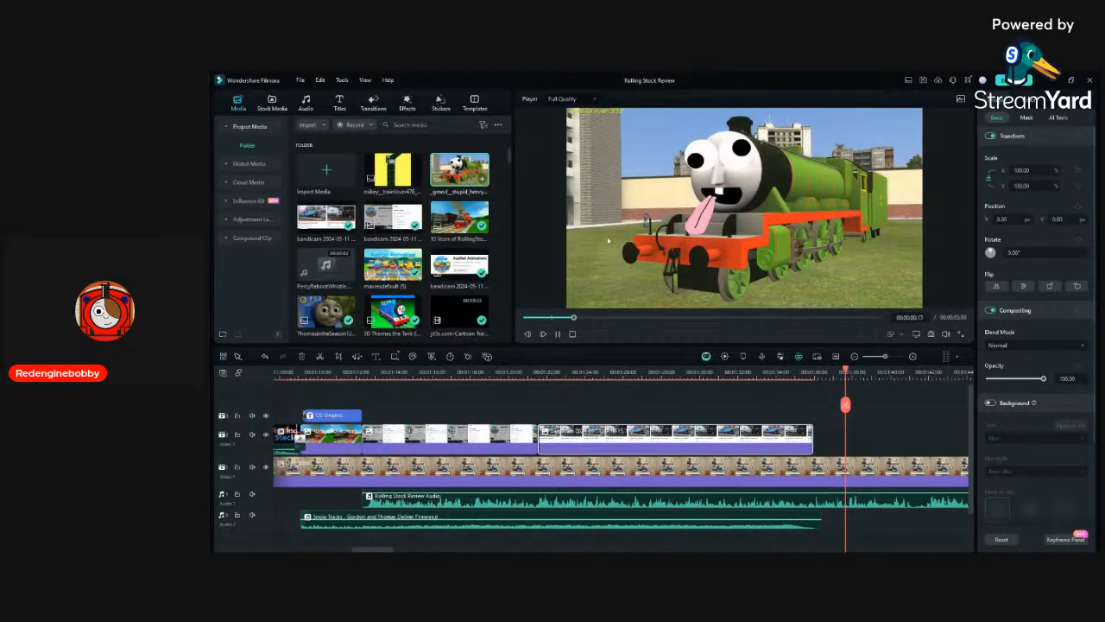
pyautogui.moveTo(608, 240); pyautogui.dragTo(828, 436)
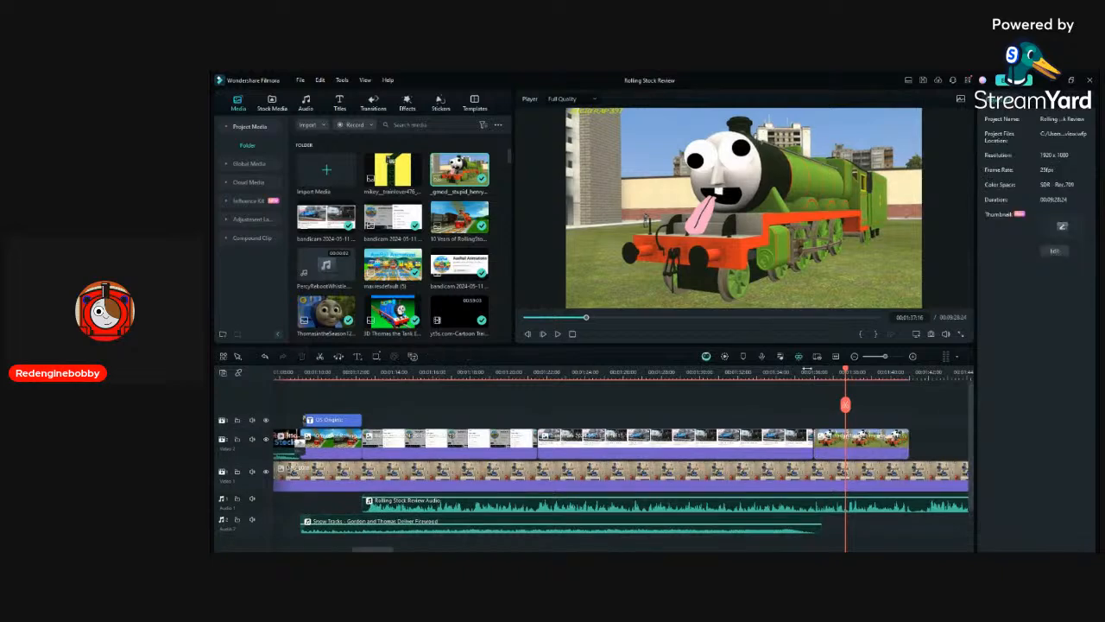
pyautogui.click(807, 369)
pyautogui.press('space')
pyautogui.scroll(-1, 845, 417)
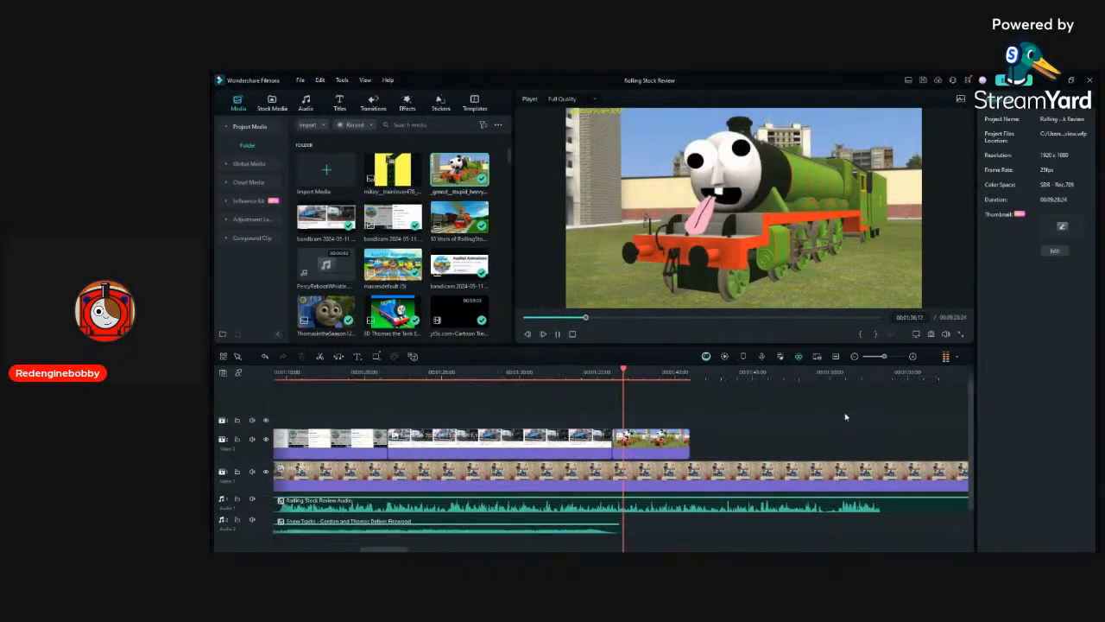
# Scale the green engine image down to about 86% and trim its end to the playhead at about 1:38.
pyautogui.click(651, 442)
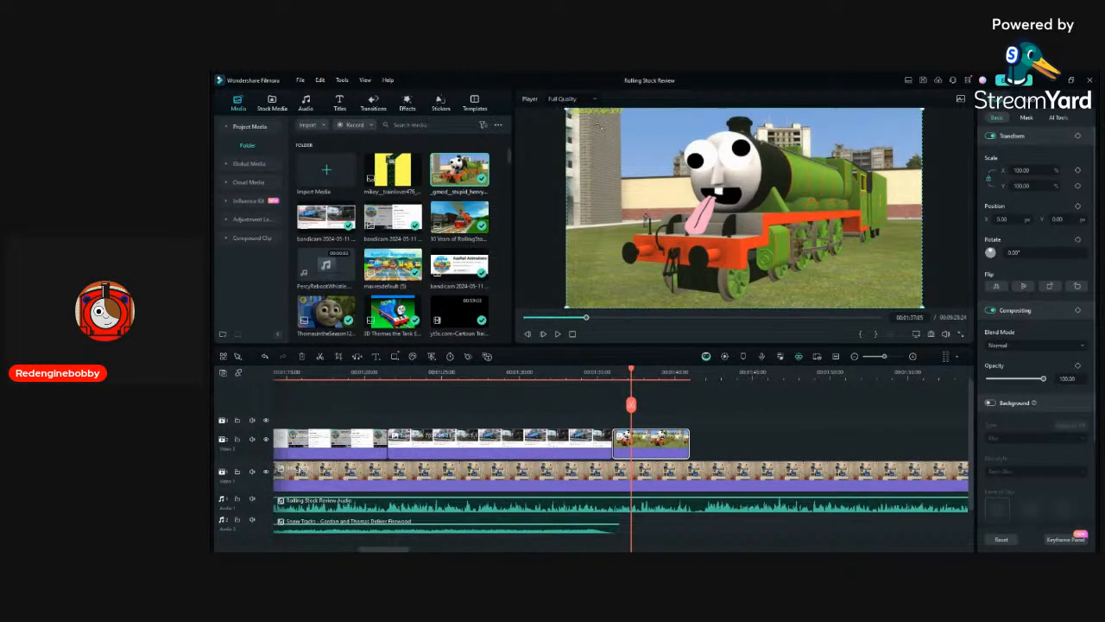
pyautogui.moveTo(600, 126); pyautogui.dragTo(615, 135)
pyautogui.moveTo(674, 163); pyautogui.dragTo(650, 146)
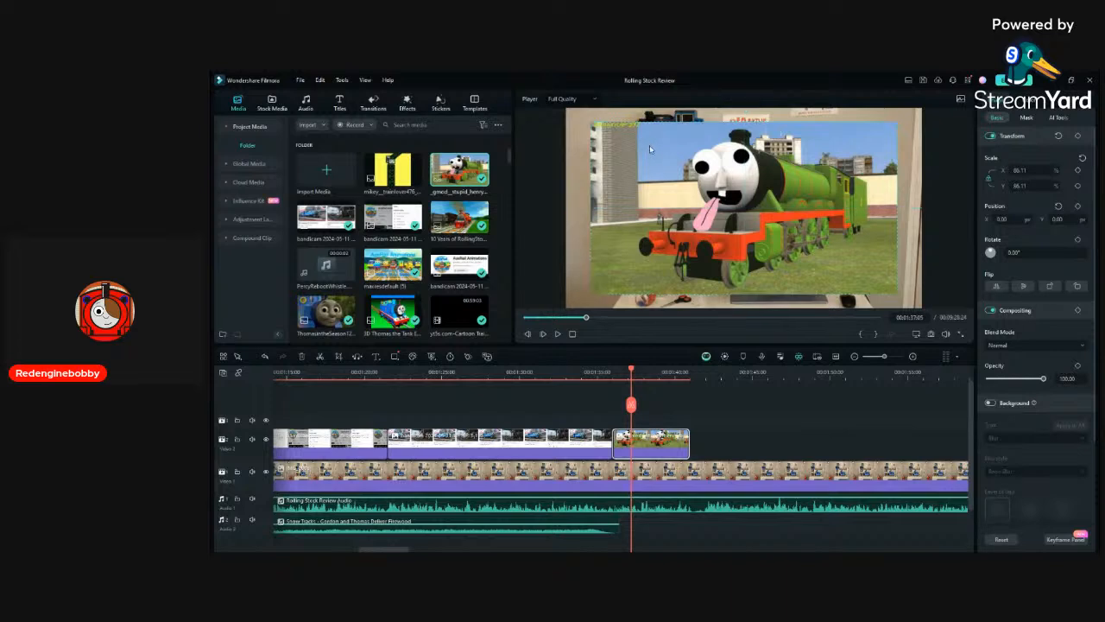
pyautogui.press('space')
pyautogui.click(718, 405)
pyautogui.click(659, 448)
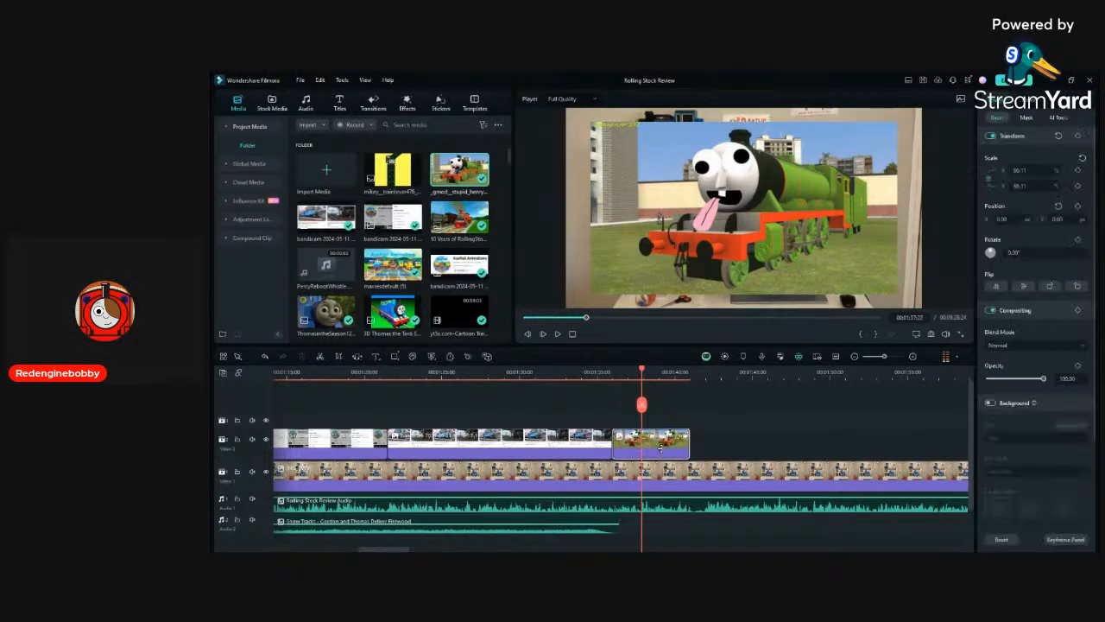
pyautogui.moveTo(688, 448); pyautogui.dragTo(641, 450)
# Add the crane image with the yellow background after the green engine image and trim it to end at about 1:41.
pyautogui.moveTo(392, 170); pyautogui.dragTo(662, 442)
pyautogui.click(827, 426)
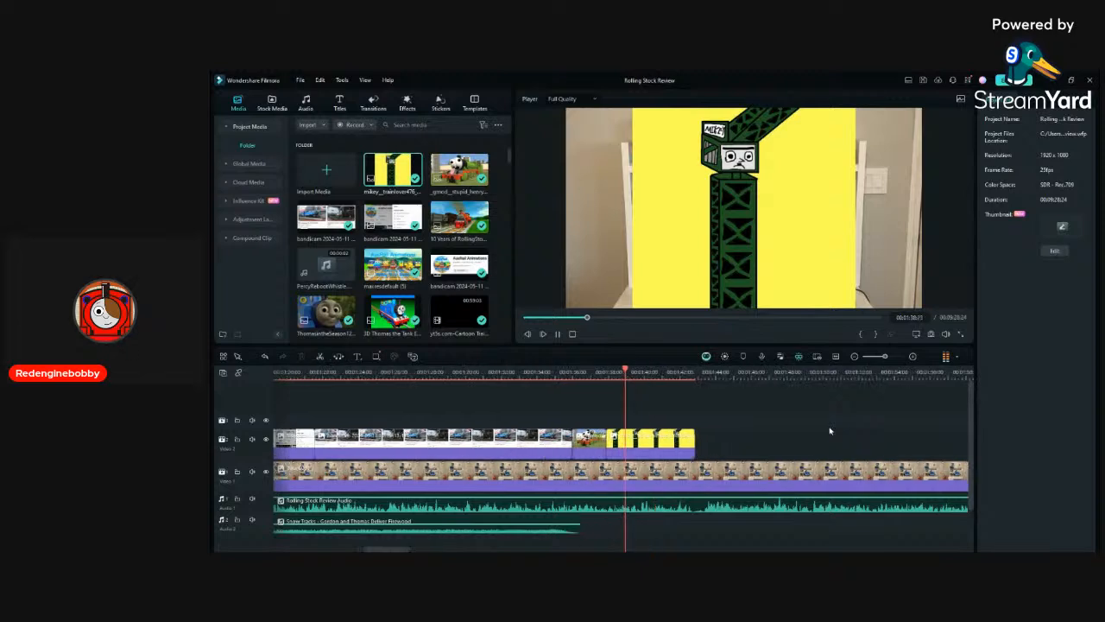
pyautogui.scroll(2, 829, 427)
pyautogui.scroll(3, 828, 430)
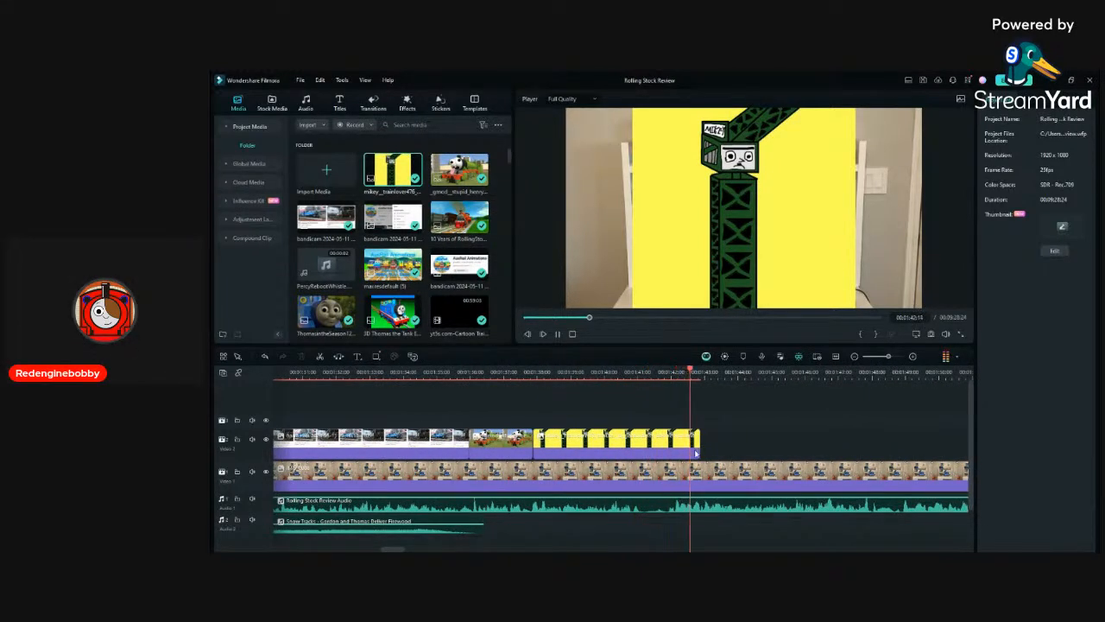
pyautogui.moveTo(698, 445); pyautogui.dragTo(662, 444)
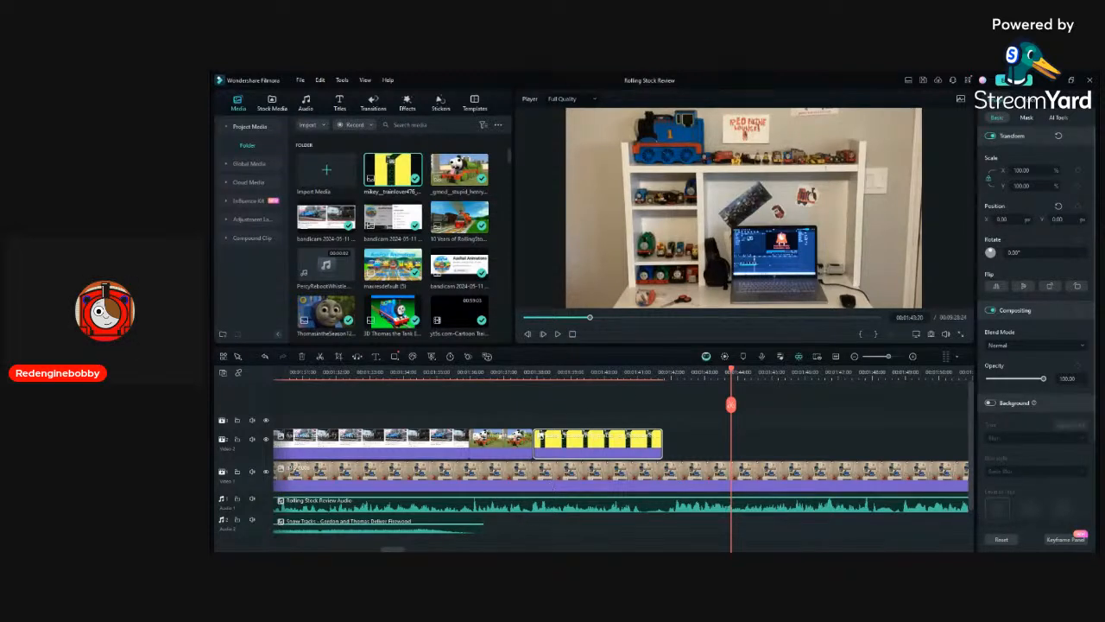
# Add the screenshot of the train video thumbnail grid after the crane image at about 1:41 and play the narration that follows.
pyautogui.click(500, 288)
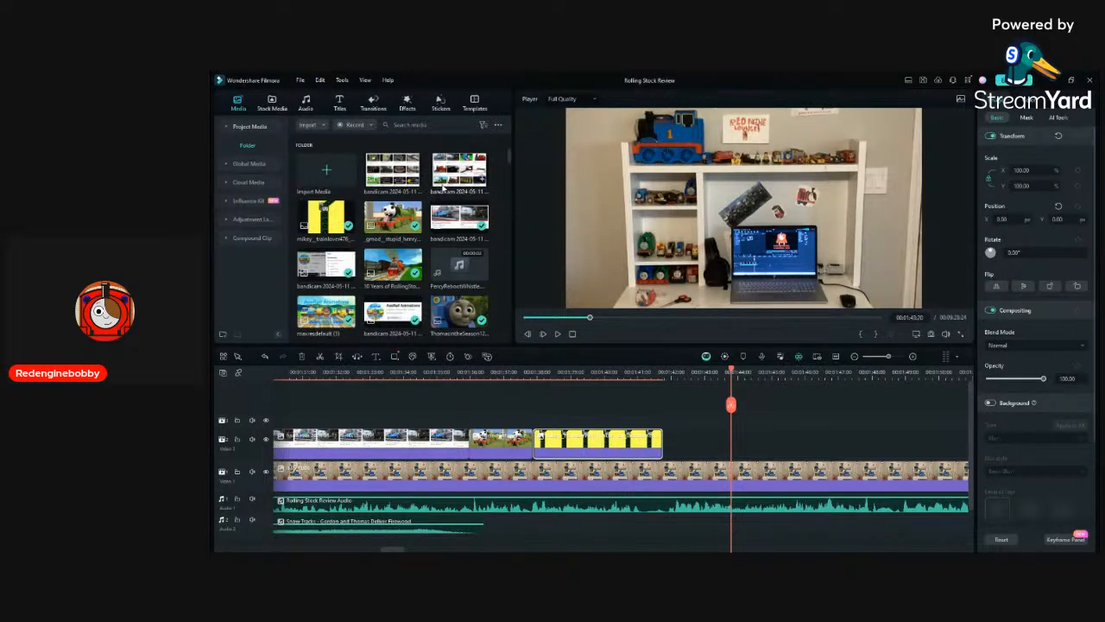
pyautogui.moveTo(459, 173); pyautogui.dragTo(682, 445)
pyautogui.click(661, 373)
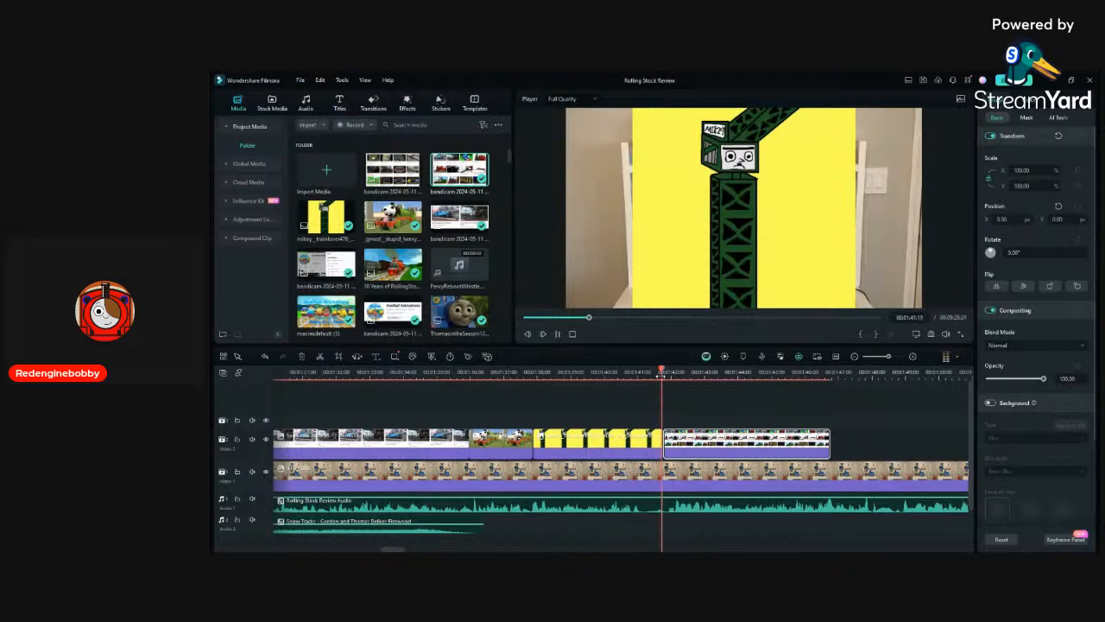
pyautogui.scroll(-3, 821, 420)
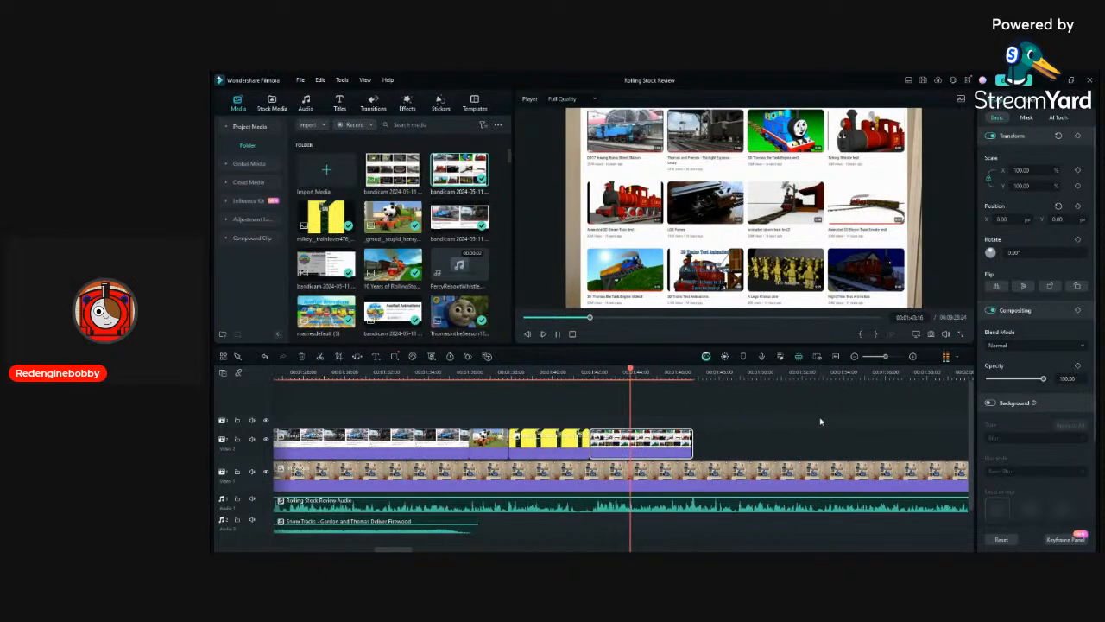
pyautogui.scroll(-2, 820, 420)
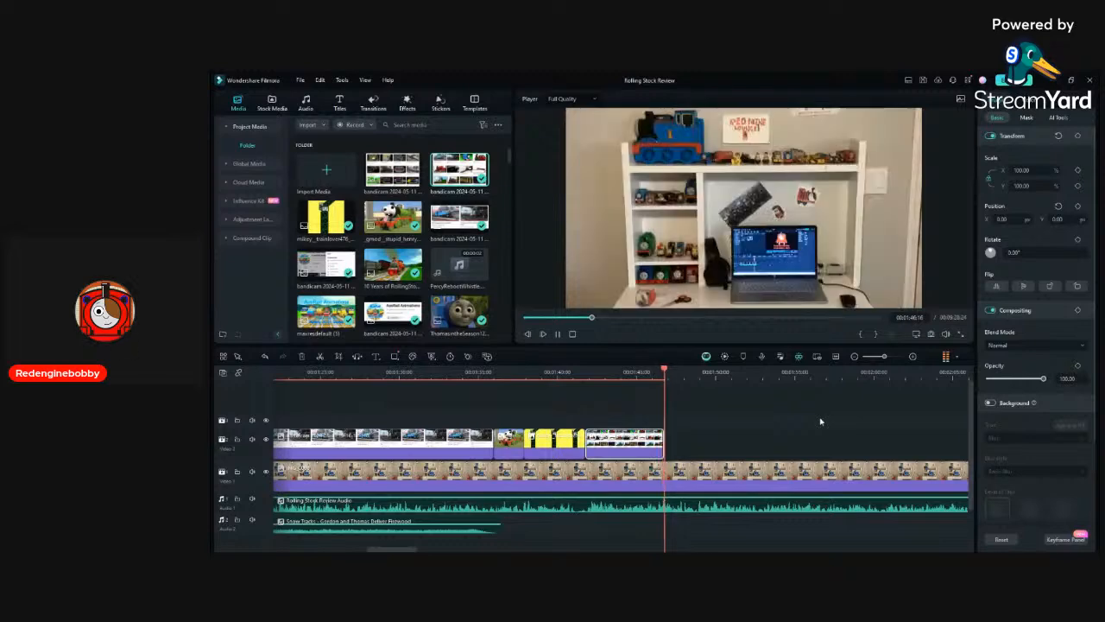
pyautogui.scroll(-1, 848, 438)
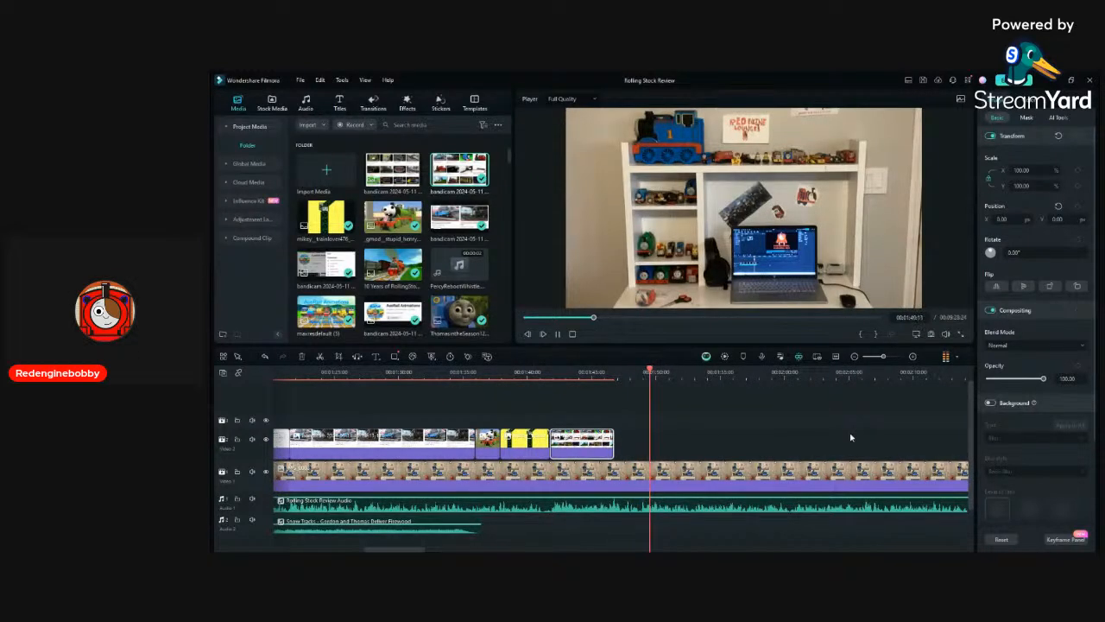
pyautogui.hscroll(4, 850, 437)
pyautogui.hscroll(-3, 850, 437)
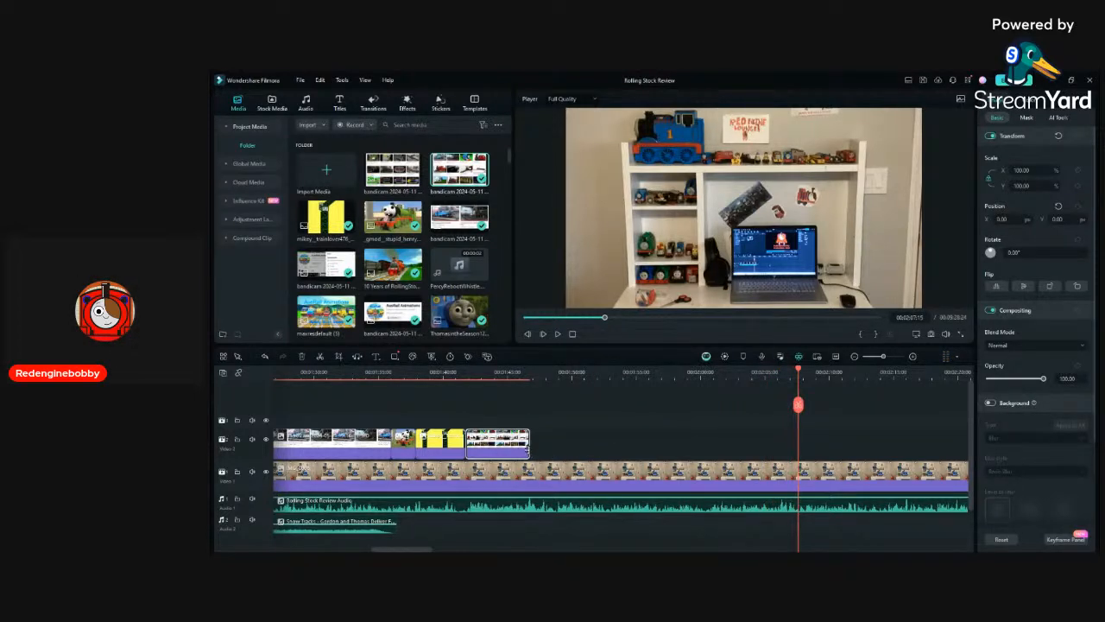
# Extend the train video thumbnail grid screenshot to end at about 2:07, play its end, and split it at about 2:05.
pyautogui.moveTo(529, 442); pyautogui.dragTo(796, 499)
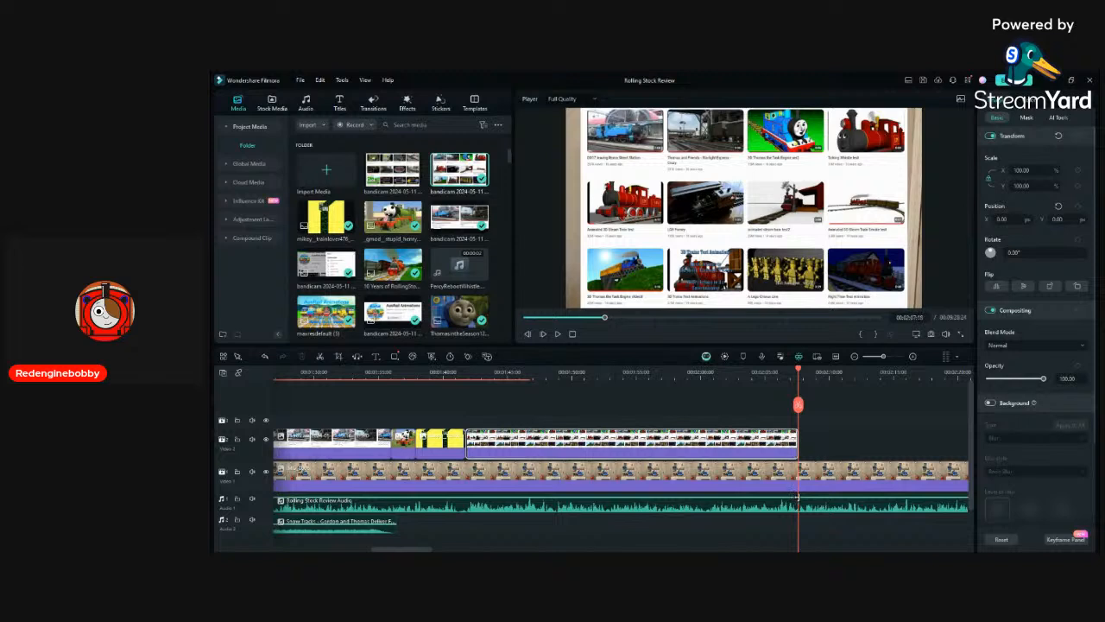
pyautogui.click(763, 368)
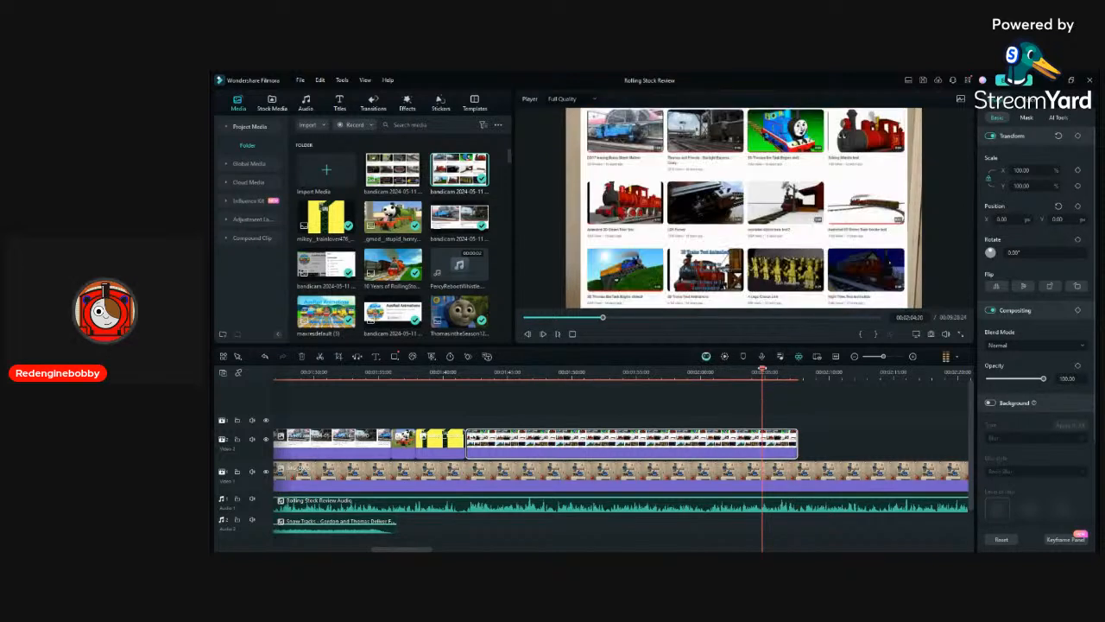
pyautogui.press('space')
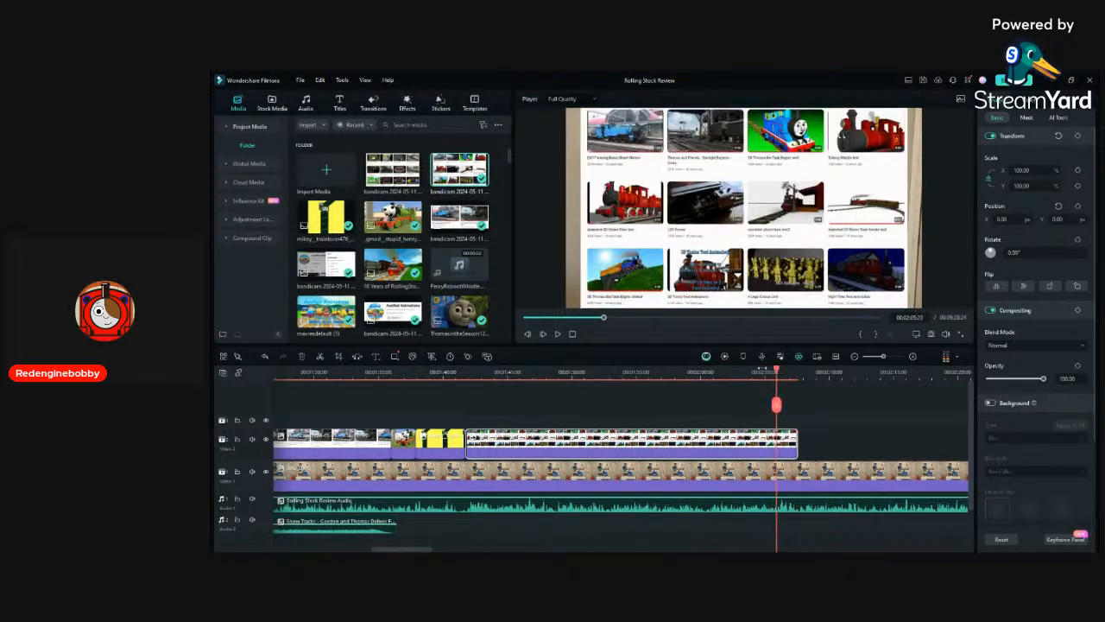
pyautogui.click(319, 355)
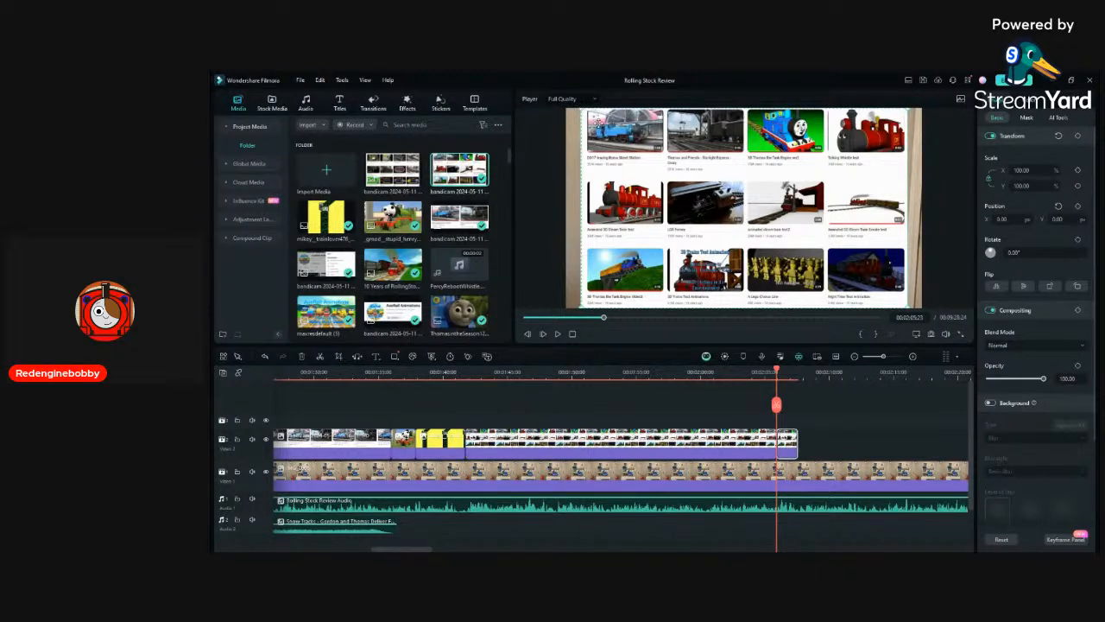
# Enlarge the last piece of the thumbnail grid and position it so the "A Lego Chorus Line" video fills the middle of the frame.
pyautogui.moveTo(581, 109); pyautogui.dragTo(212, 69)
pyautogui.moveTo(661, 238); pyautogui.dragTo(732, 237)
pyautogui.click(846, 404)
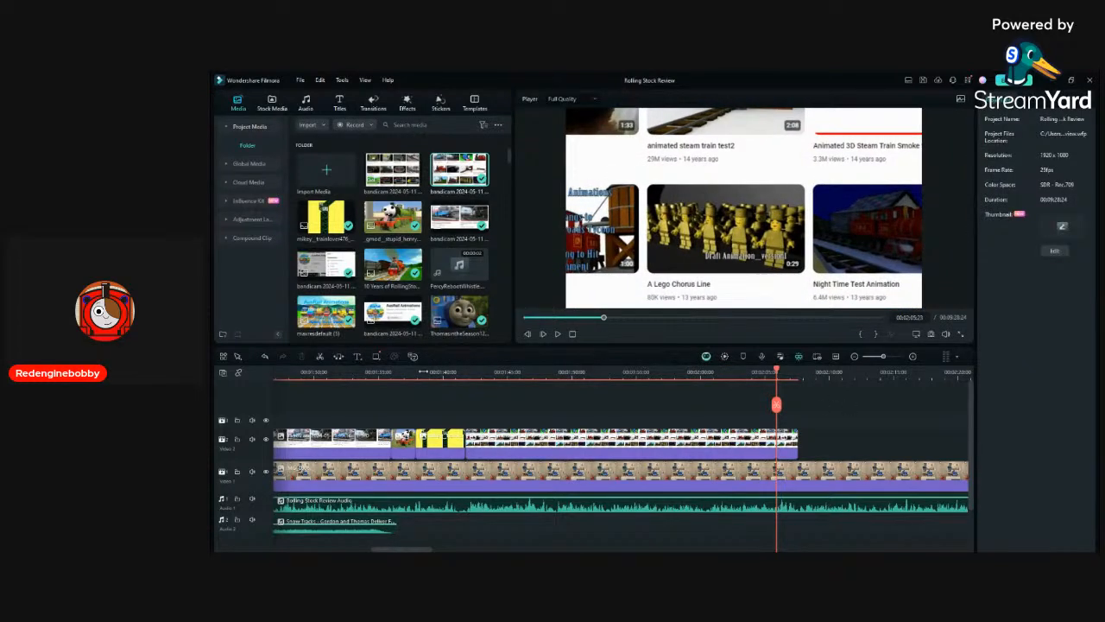
# Play the narration over the long thumbnail grid clip and split that clip at about 1:53 and 1:56.
pyautogui.click(457, 372)
pyautogui.press('space')
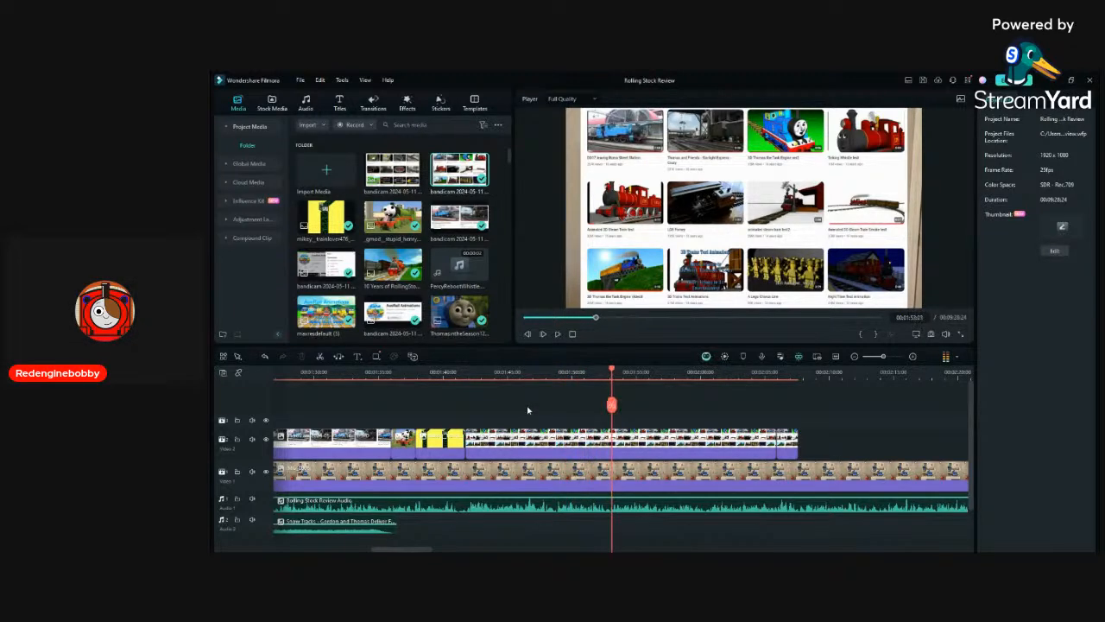
pyautogui.click(527, 438)
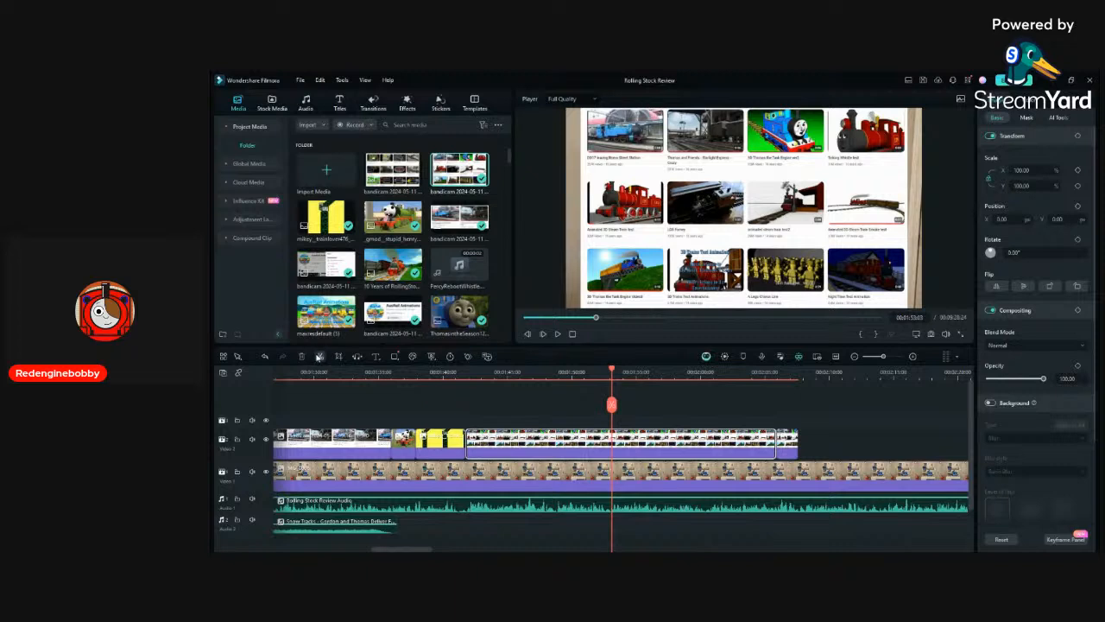
pyautogui.press('space')
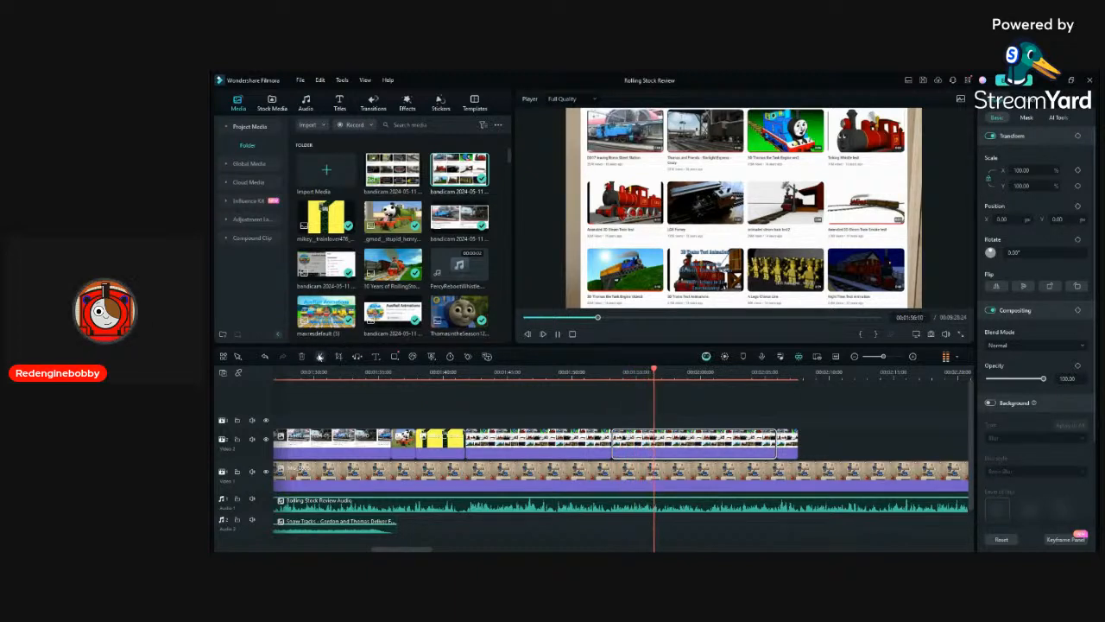
pyautogui.click(320, 356)
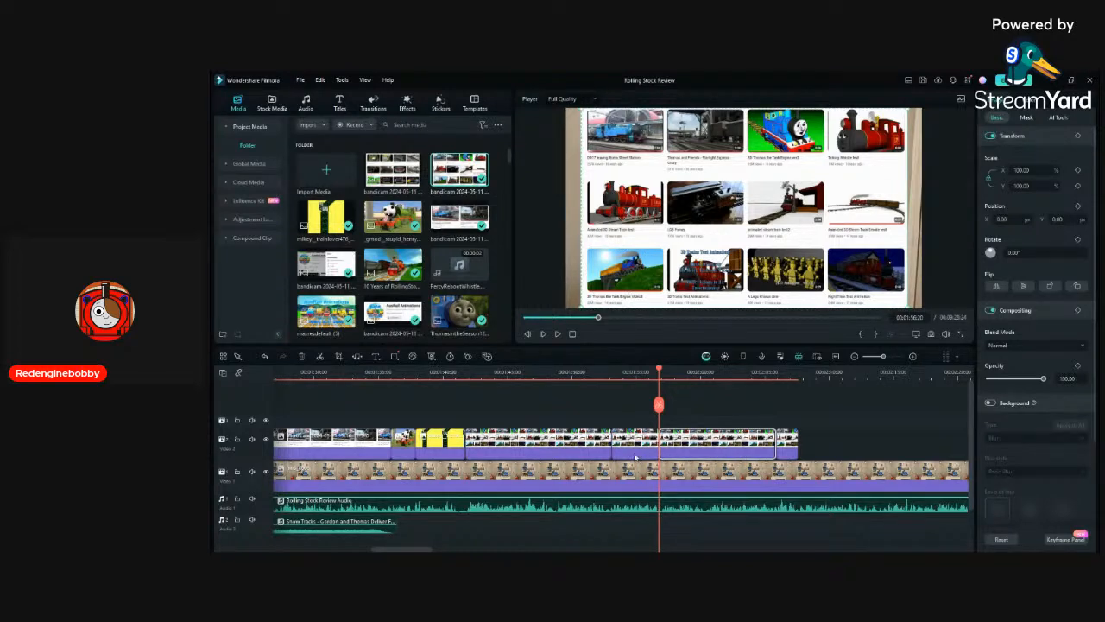
# Enlarge the piece between 1:53 and 1:56 to about 213% and position it on the "Animated 3D Steam Train test" thumbnail.
pyautogui.click(634, 457)
pyautogui.press('Up')
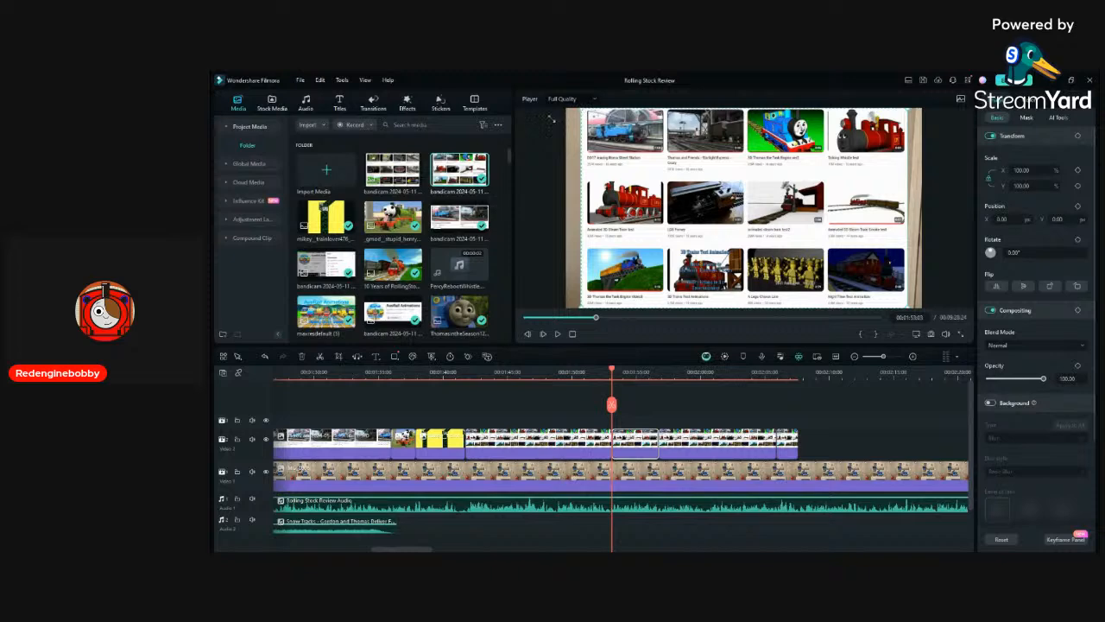
pyautogui.moveTo(551, 119); pyautogui.dragTo(889, 306)
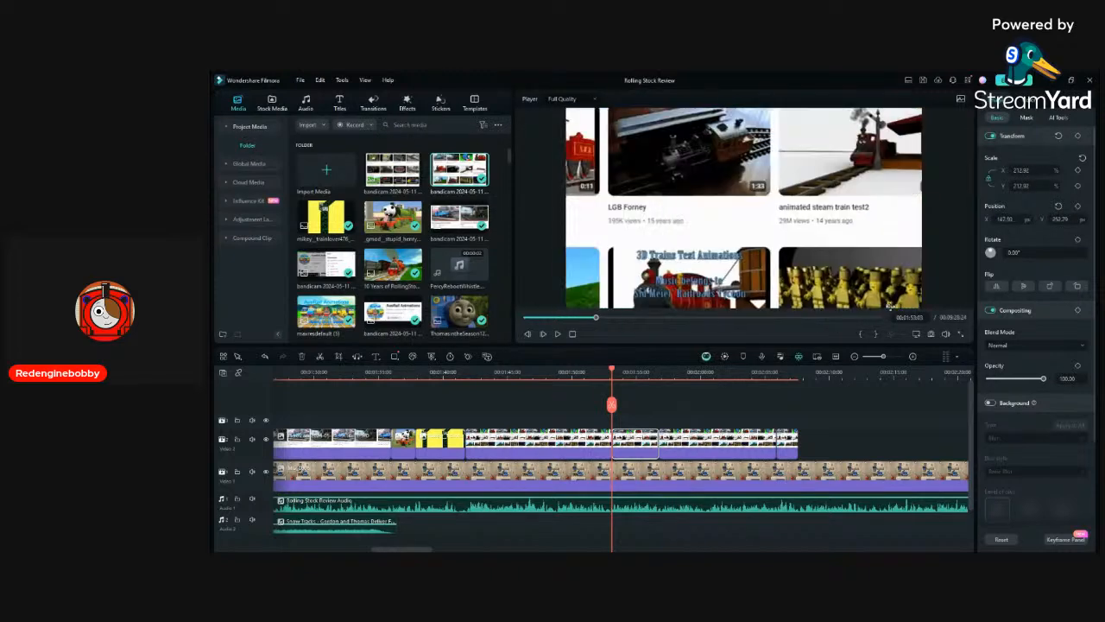
pyautogui.moveTo(659, 211); pyautogui.dragTo(847, 263)
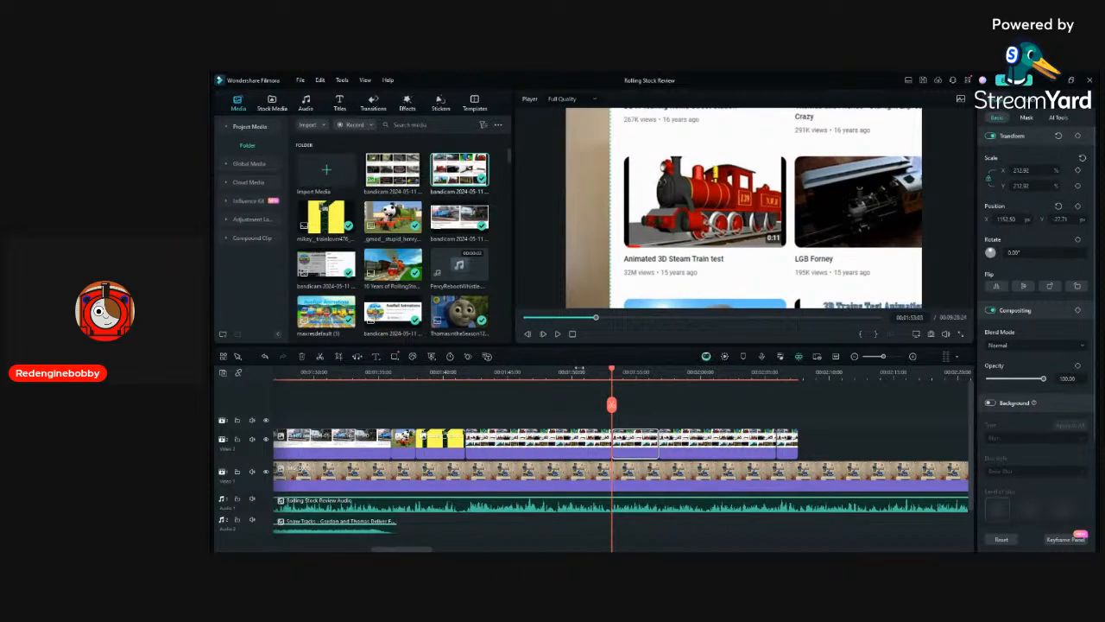
# Play the split thumbnail grid section from about 1:52 to 2:08 to check the zoomed pieces.
pyautogui.click(598, 371)
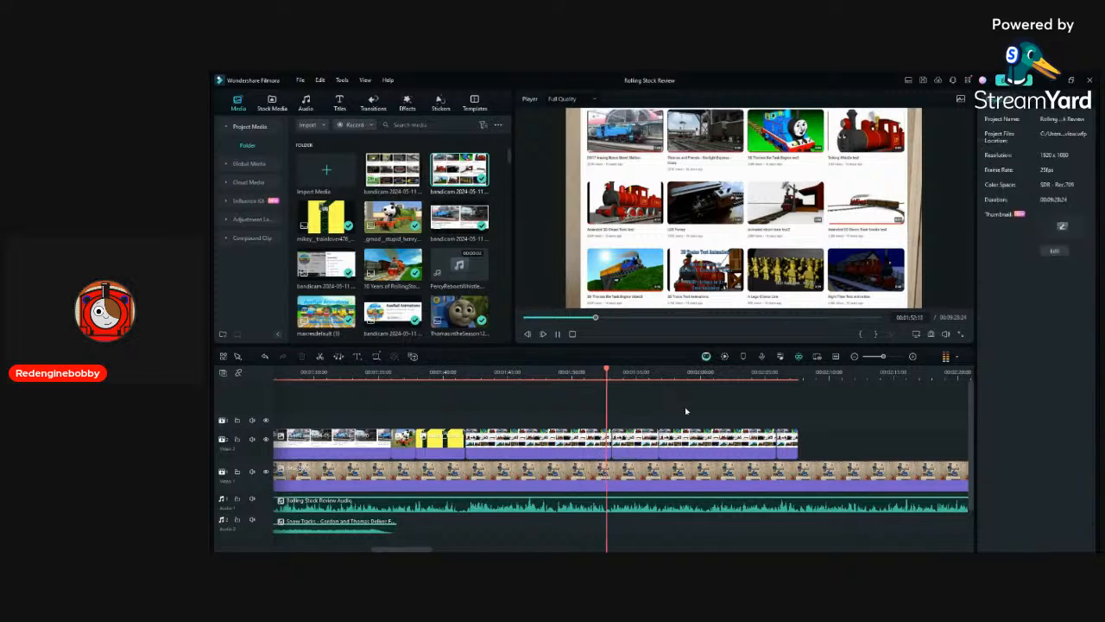
pyautogui.click(685, 407)
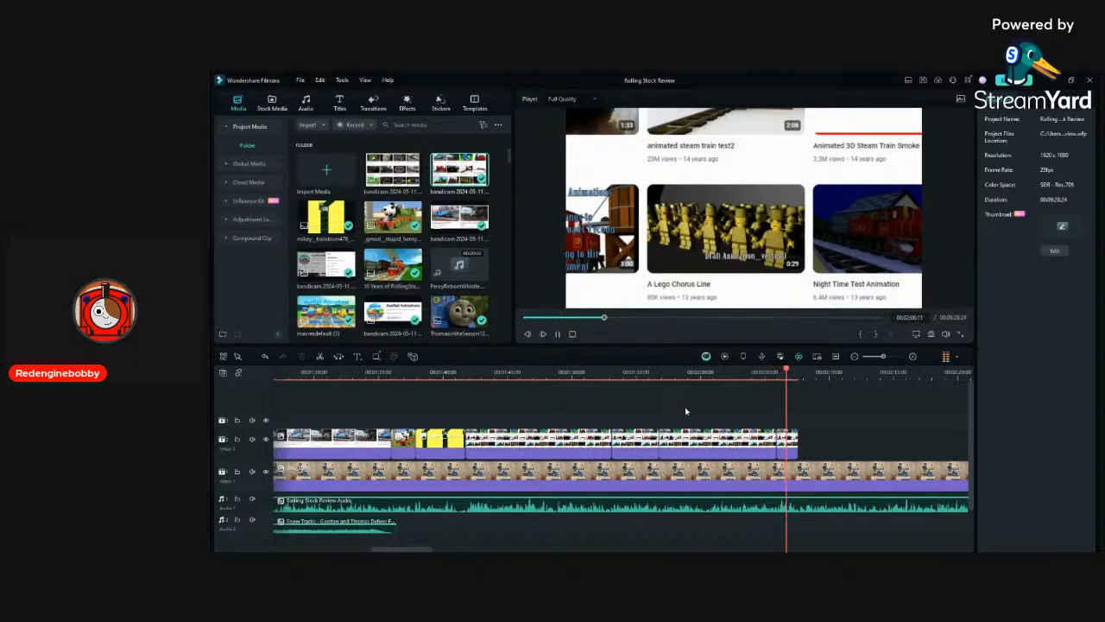
pyautogui.press('space')
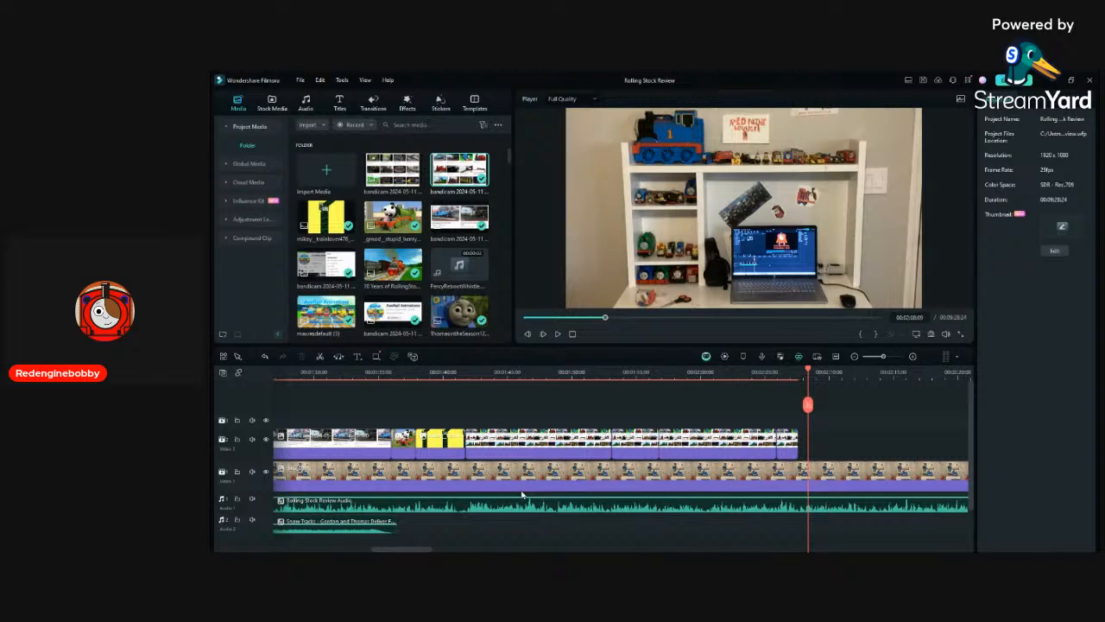
# Add the Rolling Stock episode thumbnail grid screenshot at about 2:07 and enlarge it to about 213%, positioned on Episodes Two and Three.
pyautogui.moveTo(393, 177); pyautogui.dragTo(803, 440)
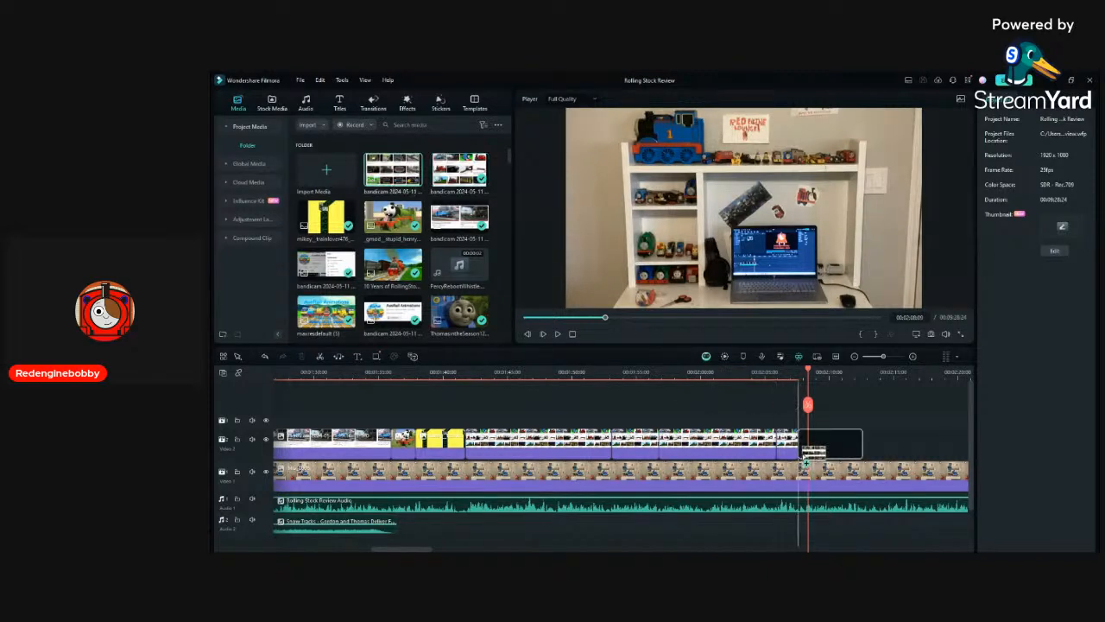
pyautogui.click(797, 371)
pyautogui.press('space')
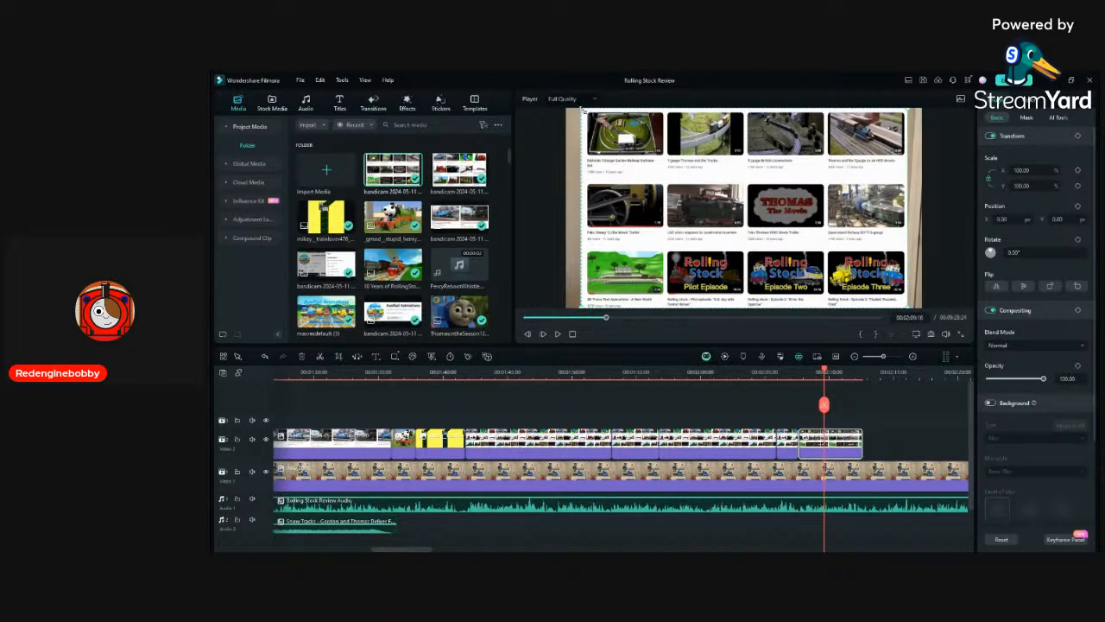
pyautogui.moveTo(580, 109); pyautogui.dragTo(112, 136)
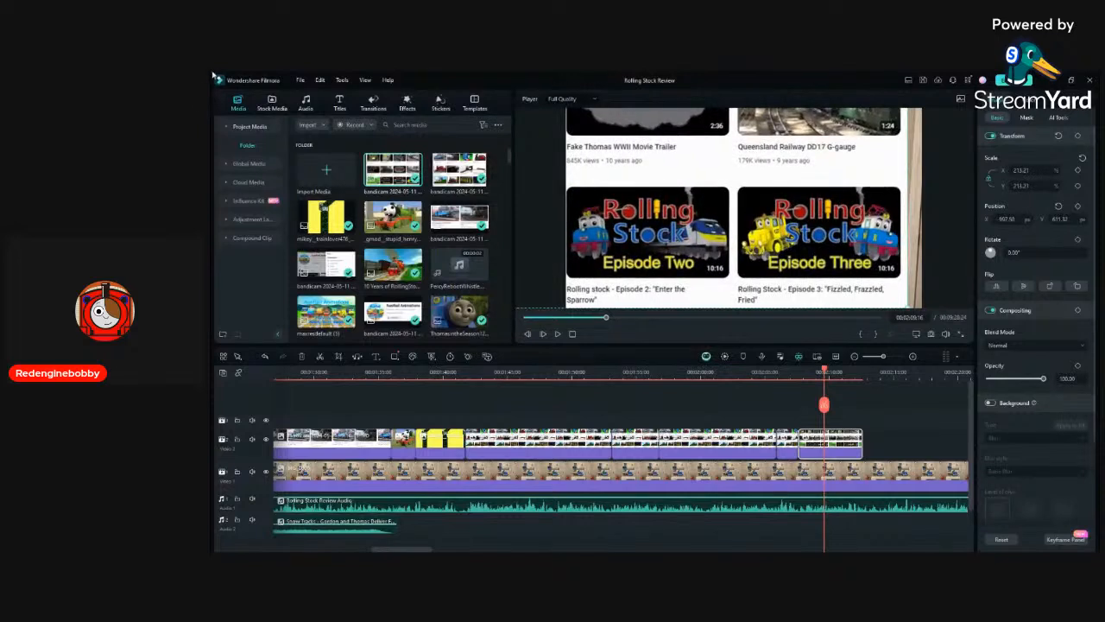
pyautogui.moveTo(618, 222); pyautogui.dragTo(626, 222)
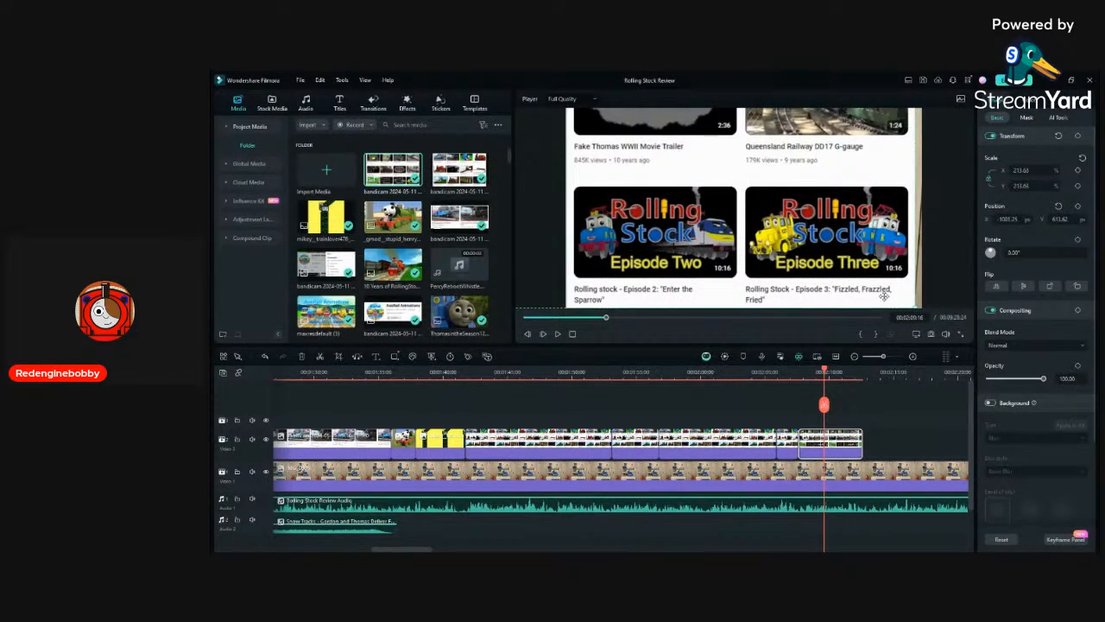
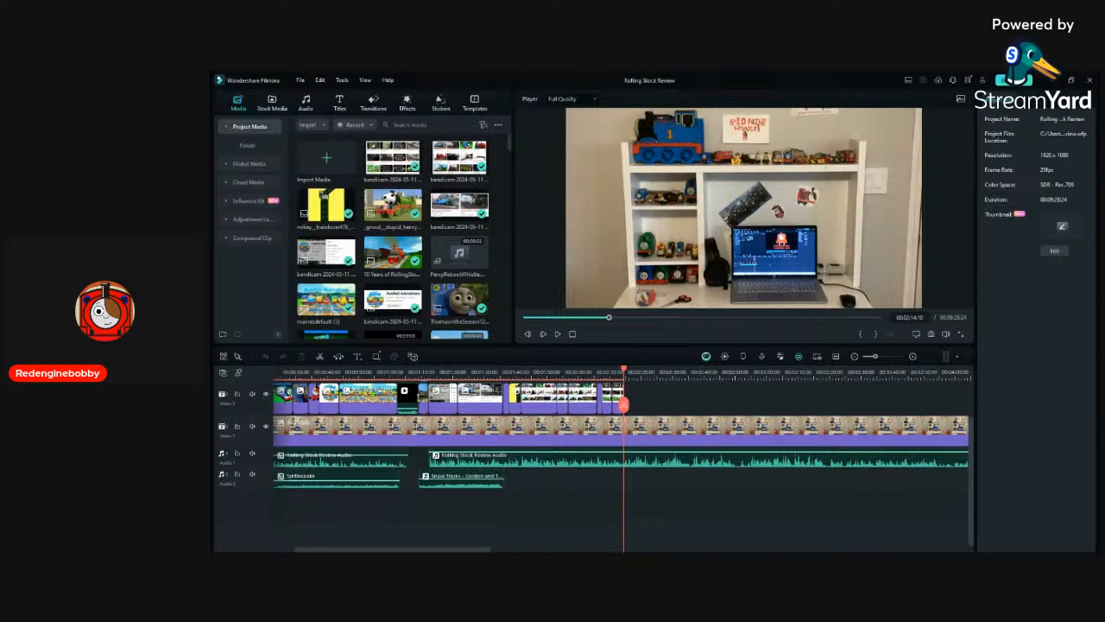
# Play the narration from about 2:12 to 2:17, past the end of the last thumbnail grid screenshot.
pyautogui.scroll(3, 642, 388)
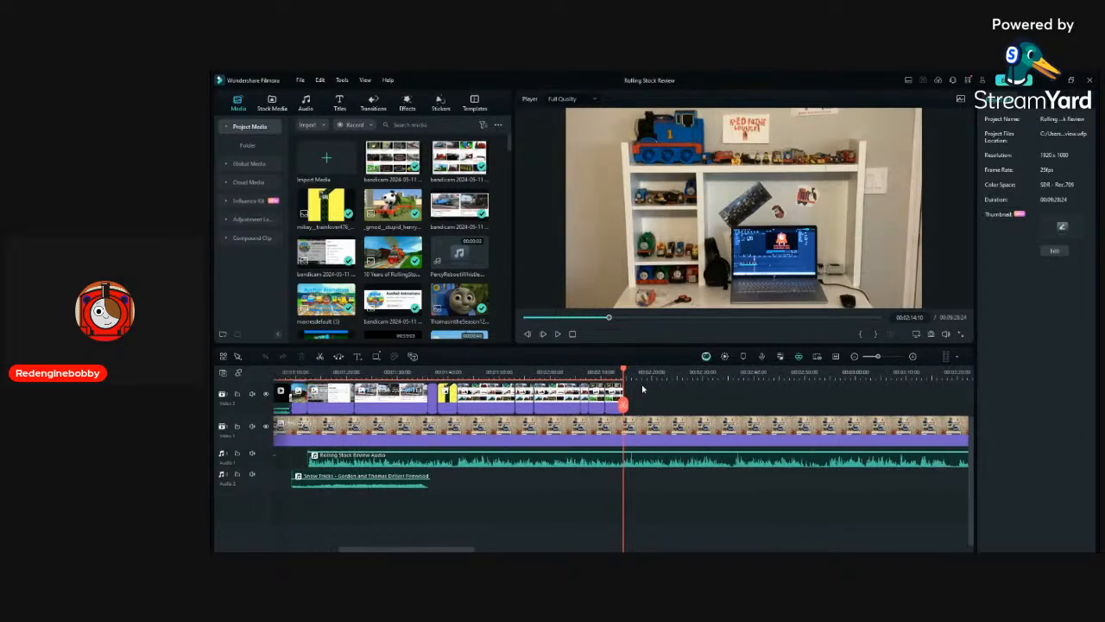
pyautogui.scroll(3, 643, 389)
pyautogui.press('space')
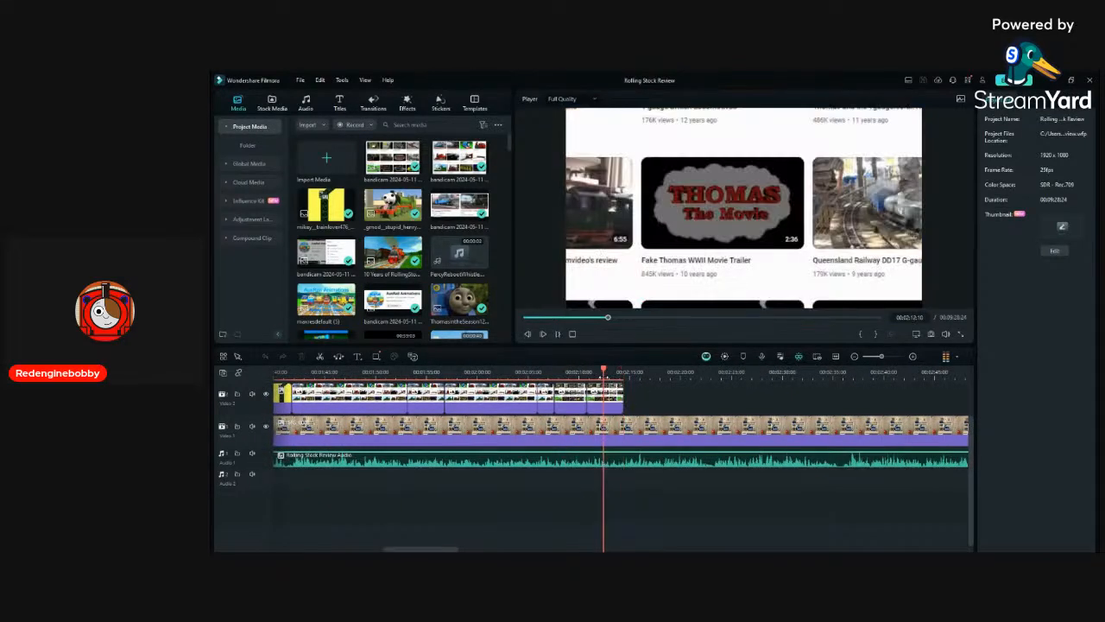
pyautogui.scroll(3, 709, 419)
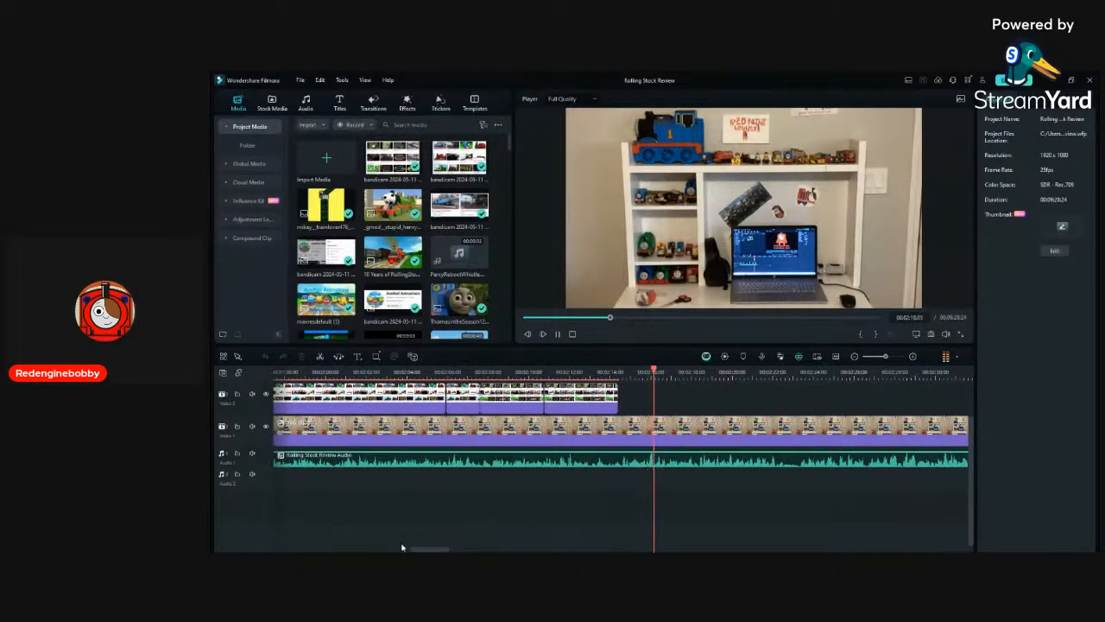
pyautogui.press('space')
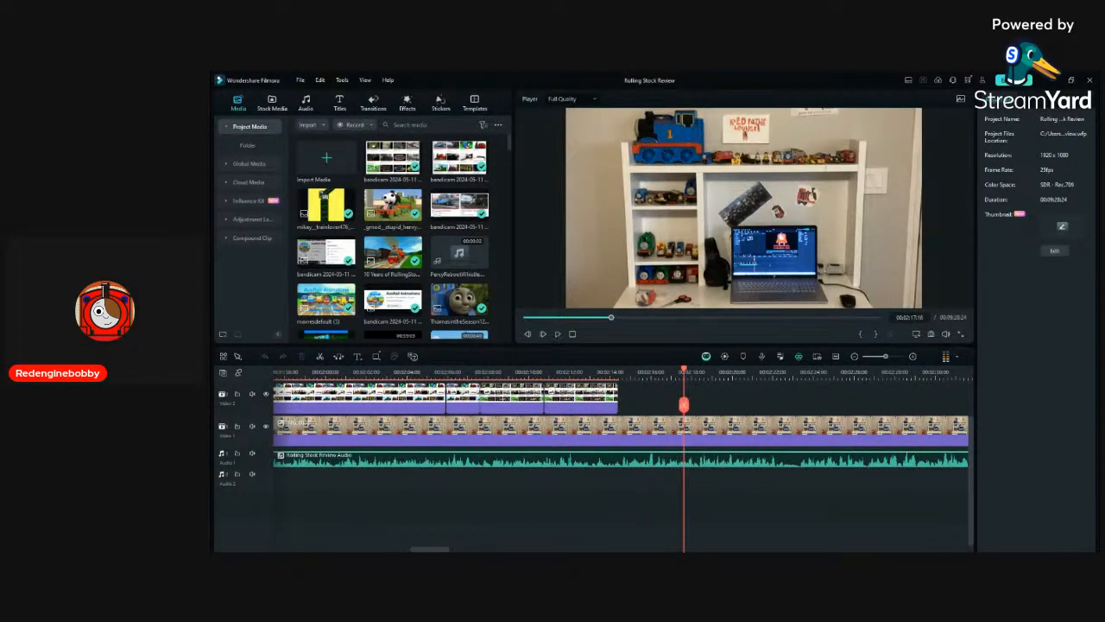
# Add the AusRail Animations image after the last thumbnail grid screenshot at about 2:14 and play its beginning.
pyautogui.moveTo(326, 300); pyautogui.dragTo(629, 397)
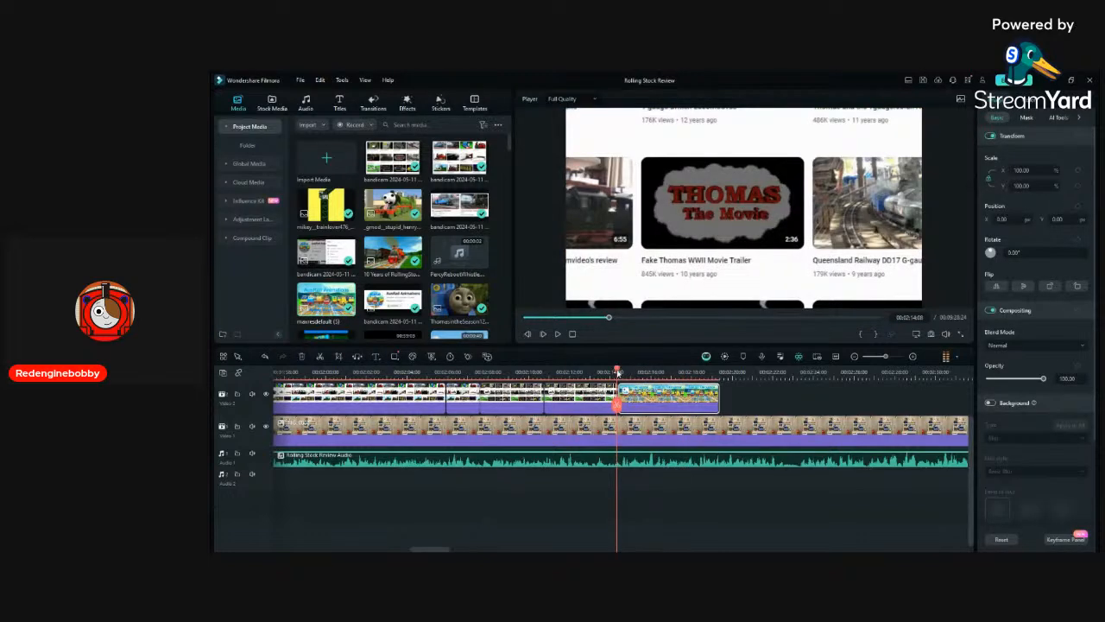
pyautogui.press('space')
pyautogui.scroll(1, 686, 492)
pyautogui.press('space')
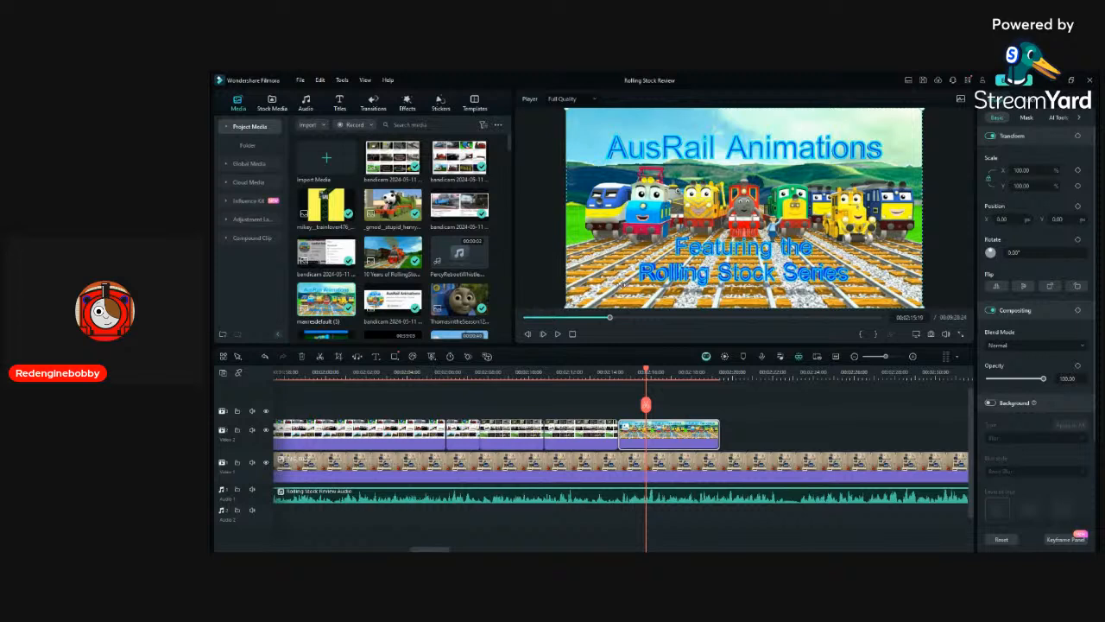
# Scale the AusRail Animations image down to about 90%, centred in the frame, and play on to about 2:19.
pyautogui.moveTo(571, 302); pyautogui.dragTo(604, 285)
pyautogui.moveTo(676, 257); pyautogui.dragTo(659, 267)
pyautogui.press('space')
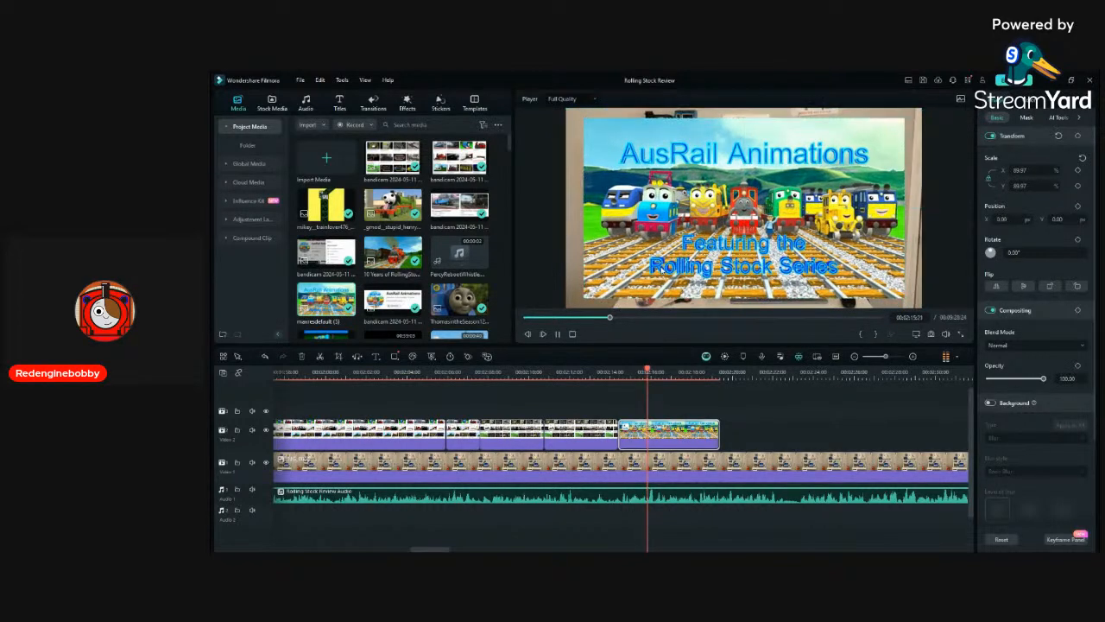
pyautogui.click(739, 404)
pyautogui.scroll(-1, 739, 404)
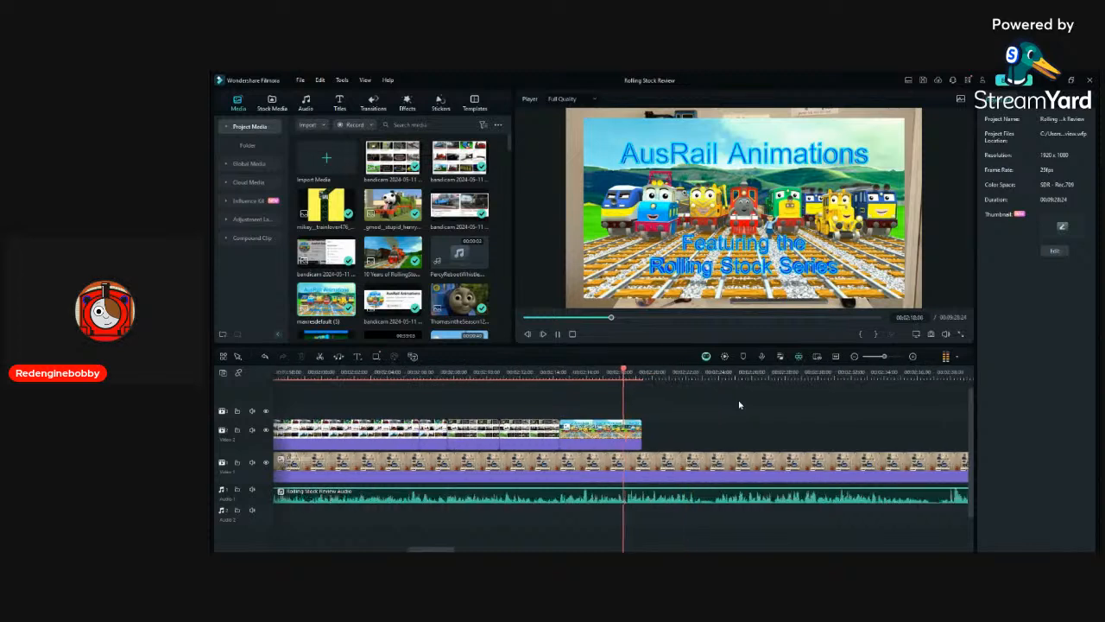
pyautogui.press('space')
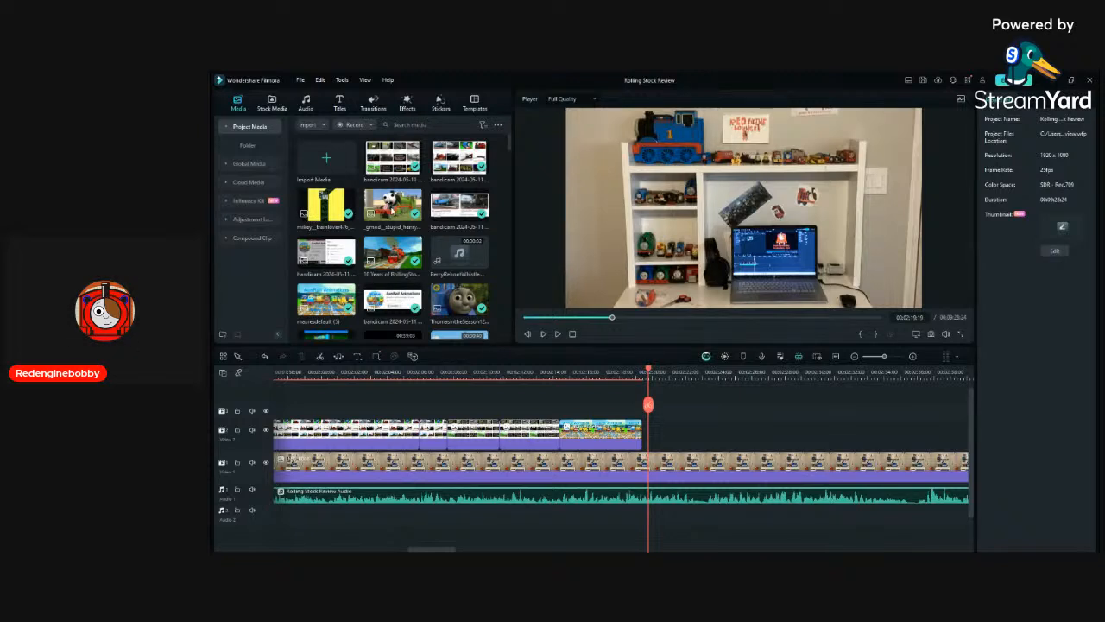
# Add the "First Episode hopefully 2015." train image after the AusRail Animations image at about 2:19 and play that cut.
pyautogui.moveTo(380, 159); pyautogui.dragTo(670, 438)
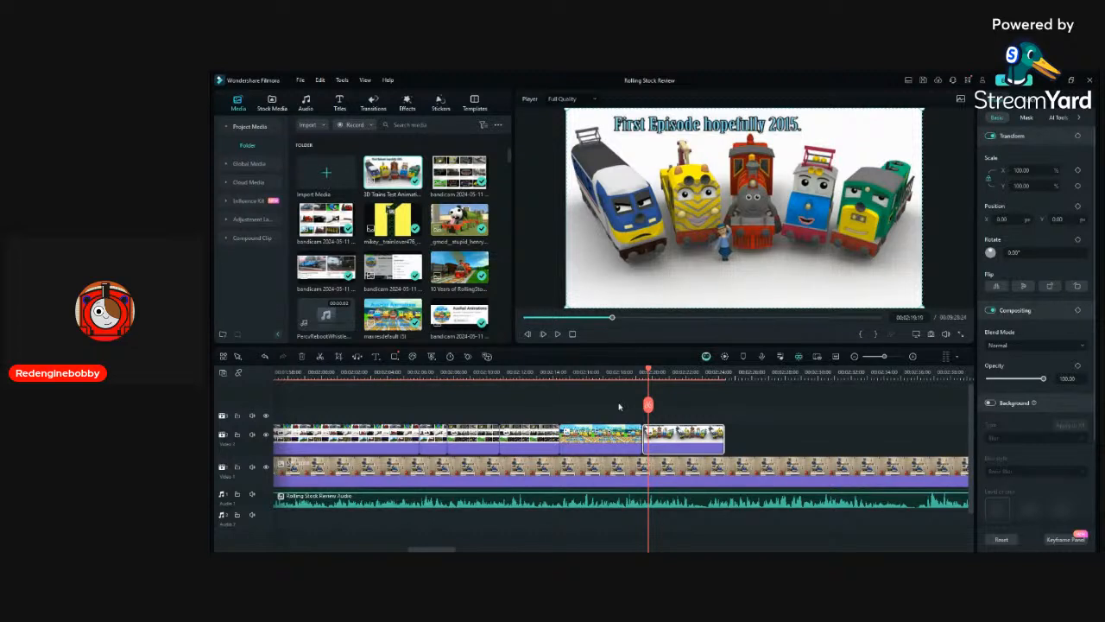
pyautogui.click(638, 372)
pyautogui.press('space')
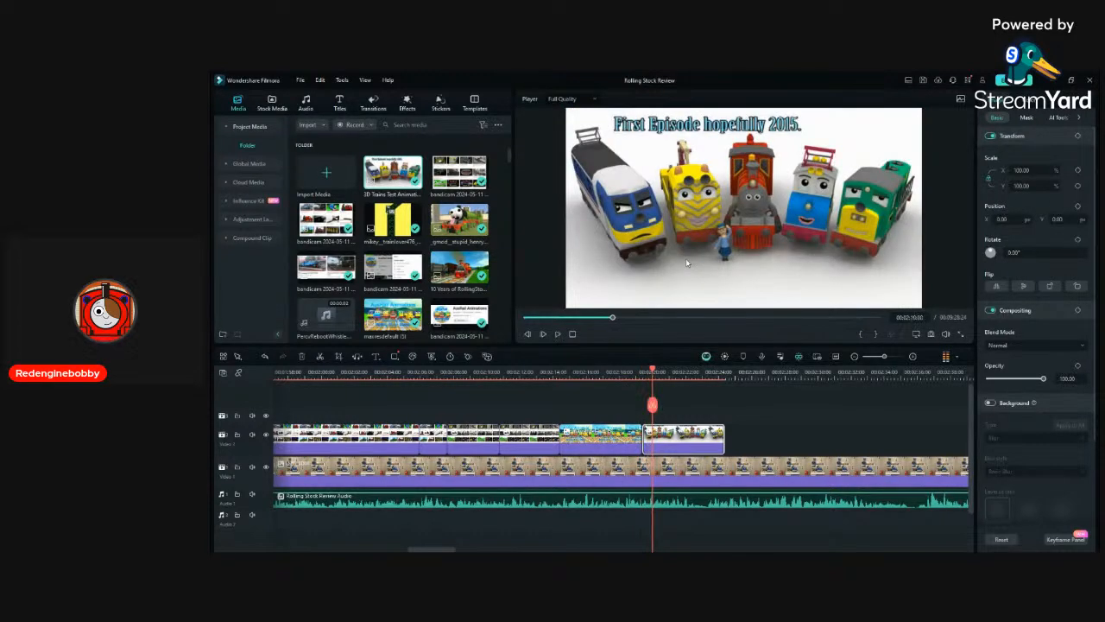
# Scale the "First Episode hopefully 2015." image down to about 90% and centre it in the frame.
pyautogui.click(686, 263)
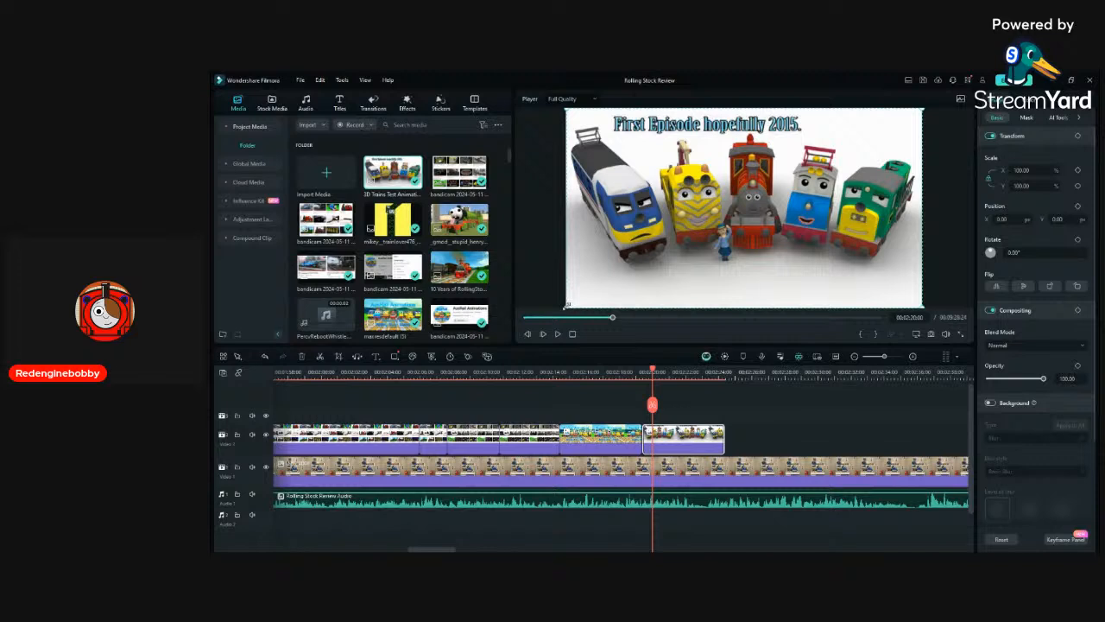
pyautogui.moveTo(567, 305); pyautogui.dragTo(602, 287)
pyautogui.moveTo(685, 257); pyautogui.dragTo(667, 267)
# Play the narration over the "First Episode hopefully 2015." image and trim the image to end at about 2:23.
pyautogui.click(631, 372)
pyautogui.press('space')
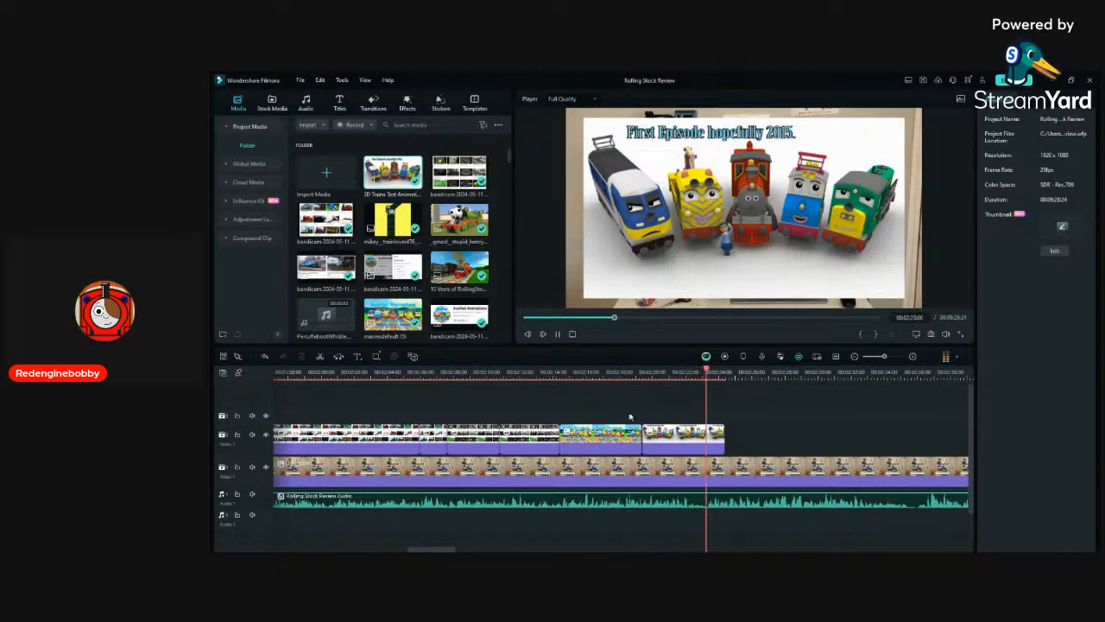
pyautogui.scroll(1, 793, 405)
pyautogui.press('space')
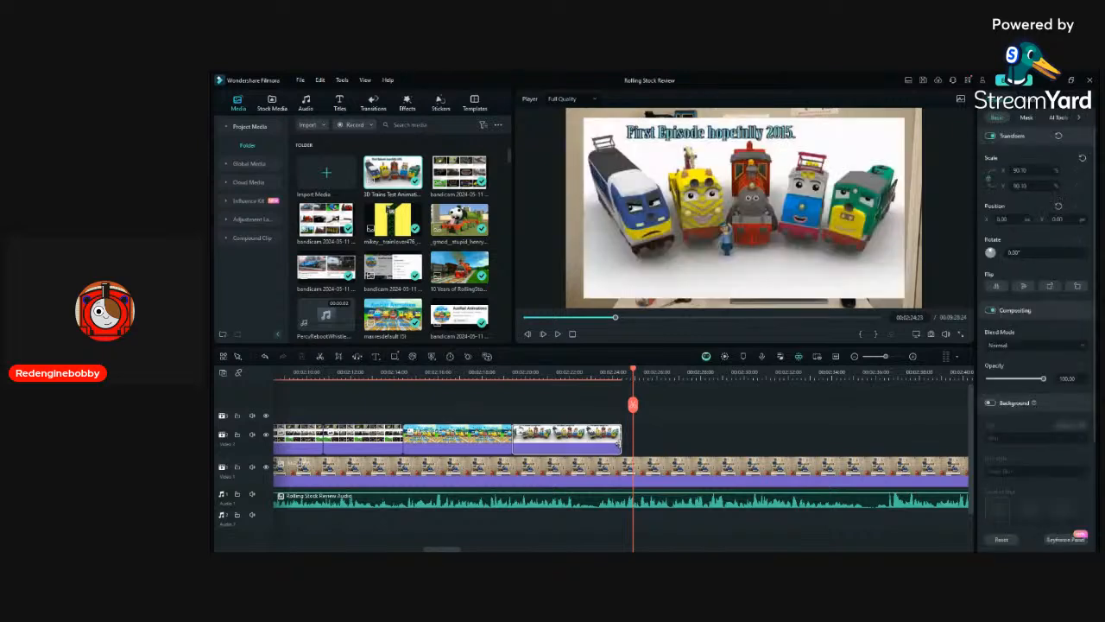
pyautogui.moveTo(616, 446); pyautogui.dragTo(597, 448)
pyautogui.moveTo(592, 377); pyautogui.dragTo(610, 377)
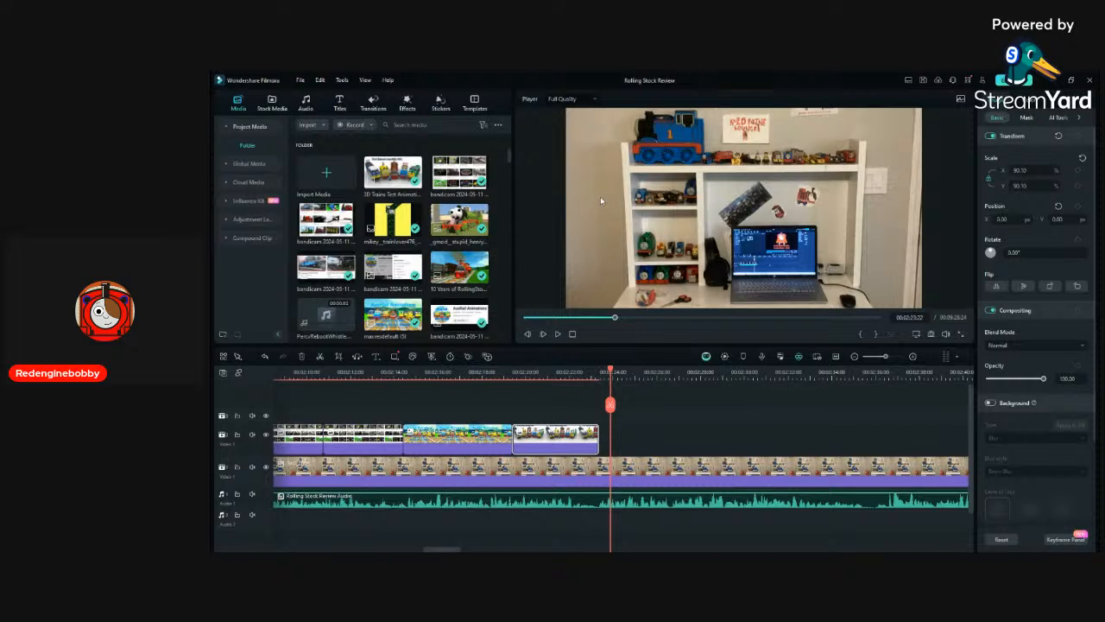
# Add the Rolling Stock episode-grid screenshot after the train image at about 2:23 and play that cut.
pyautogui.moveTo(418, 258); pyautogui.dragTo(607, 436)
pyautogui.click(600, 376)
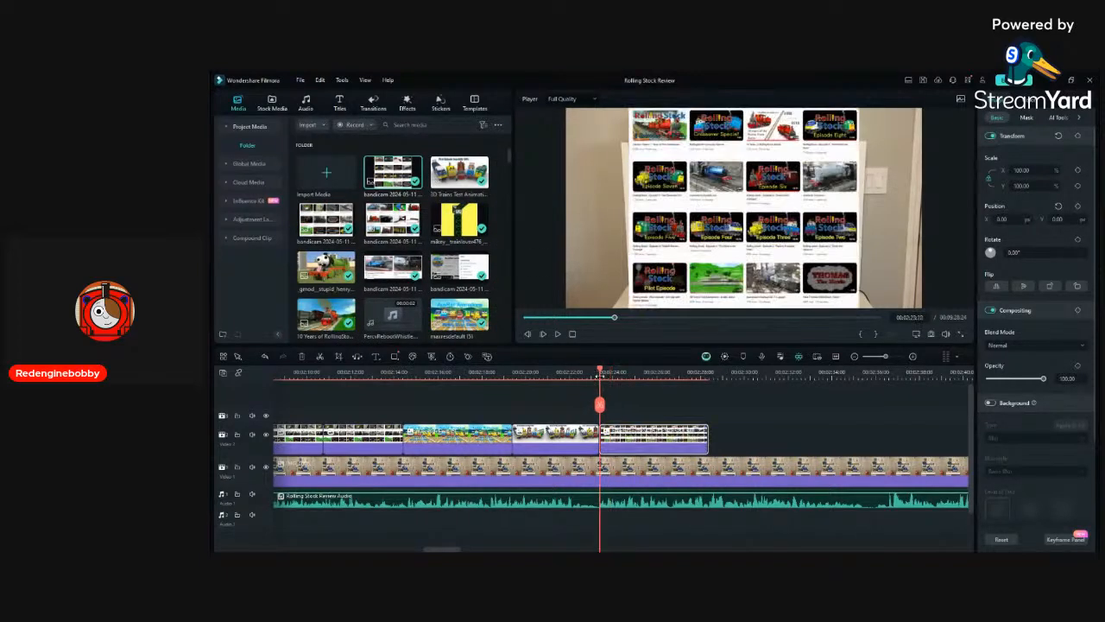
pyautogui.press('space')
pyautogui.press('space')
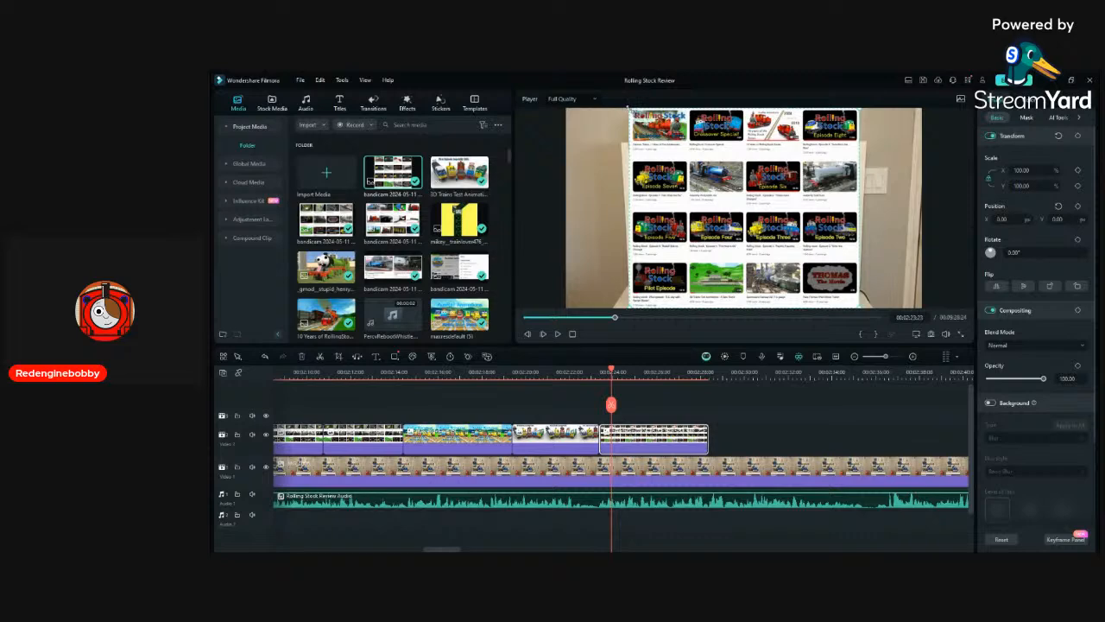
# Enlarge the episode-grid screenshot to about 282% and position it so the Pilot Episode thumbnail is in view.
pyautogui.moveTo(627, 107); pyautogui.dragTo(212, 87)
pyautogui.moveTo(617, 185); pyautogui.dragTo(899, 185)
pyautogui.moveTo(633, 216); pyautogui.dragTo(782, 217)
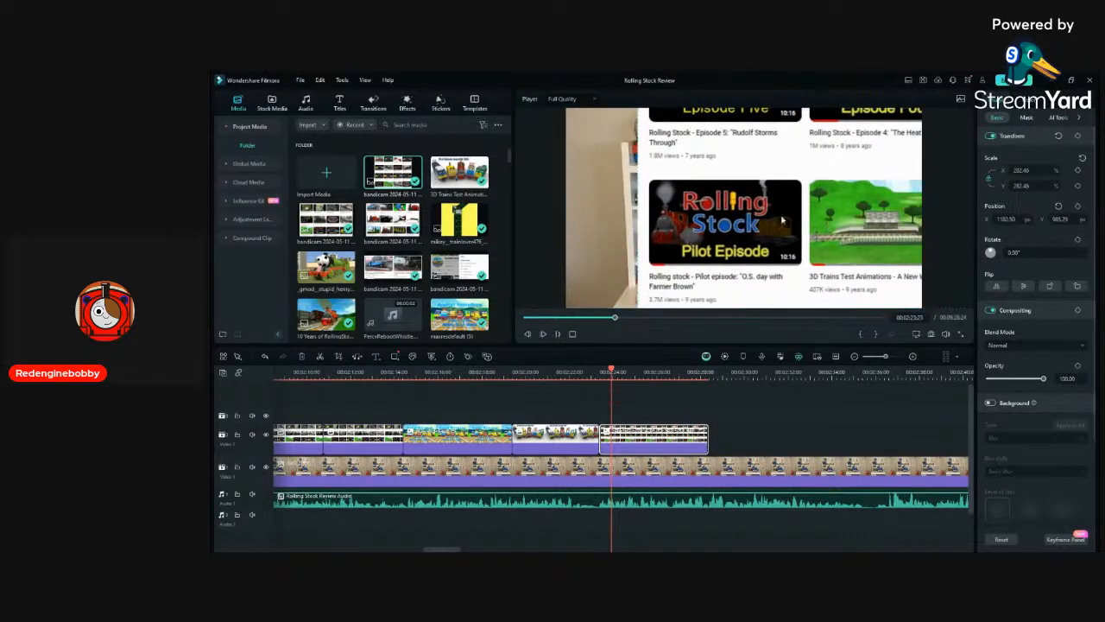
# Play the narration over the Pilot Episode close-up and split the screenshot clip at about 2:26.
pyautogui.click(819, 402)
pyautogui.press('space')
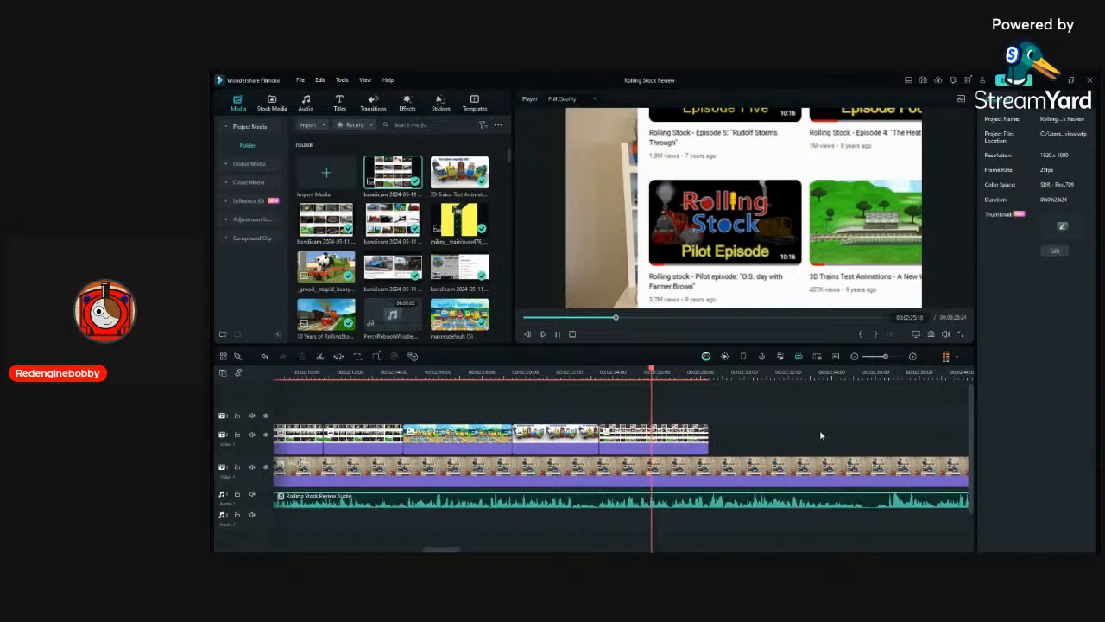
pyautogui.press('space')
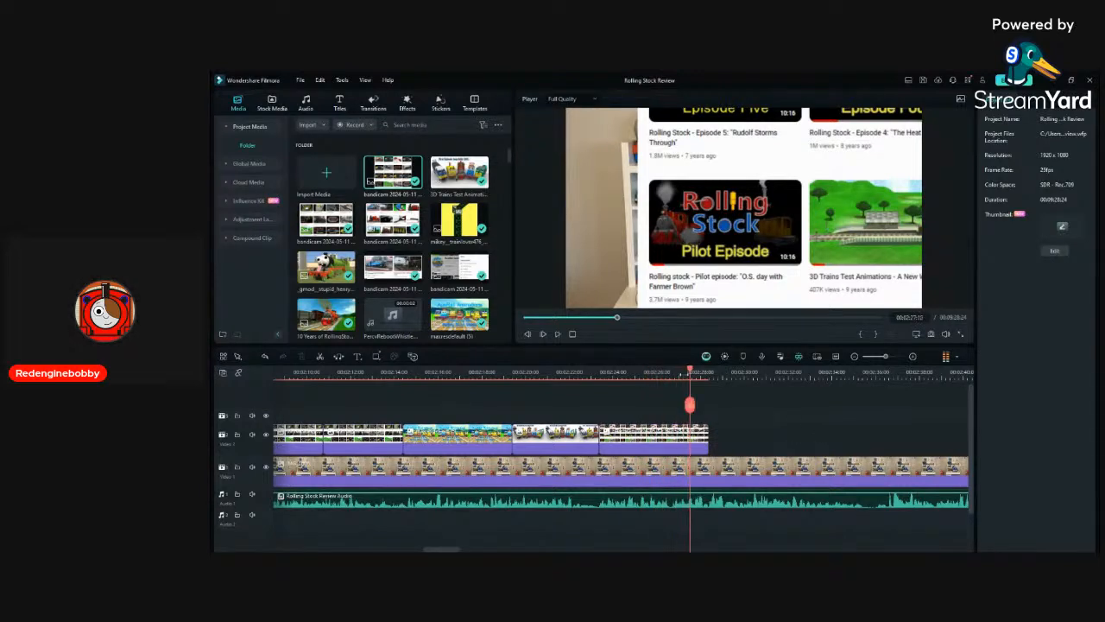
pyautogui.click(643, 371)
pyautogui.press('space')
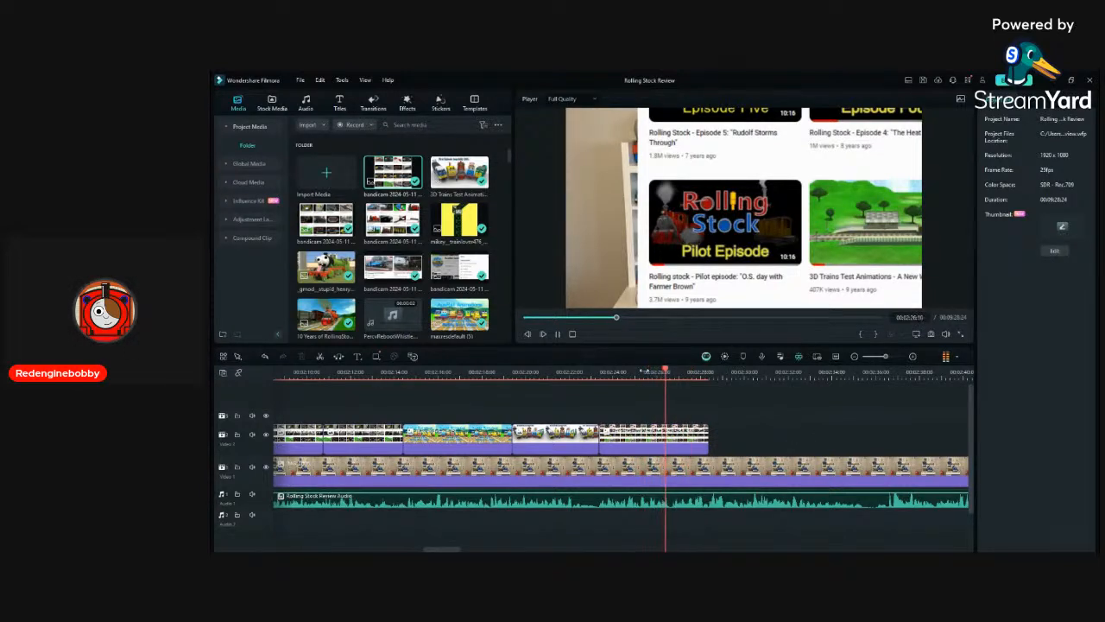
pyautogui.click(686, 450)
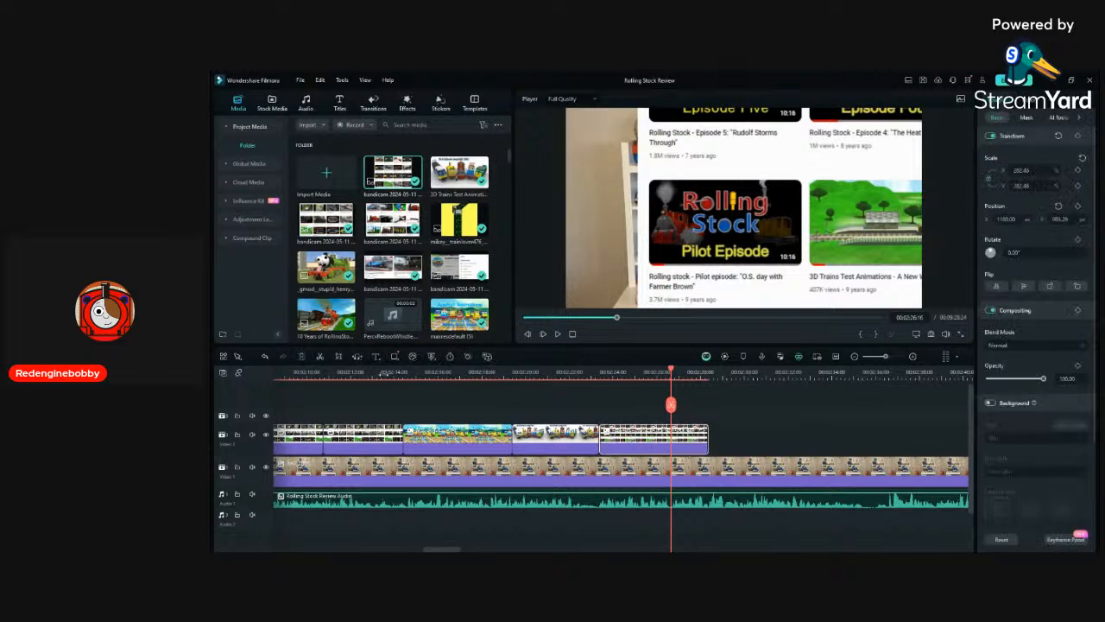
pyautogui.click(319, 357)
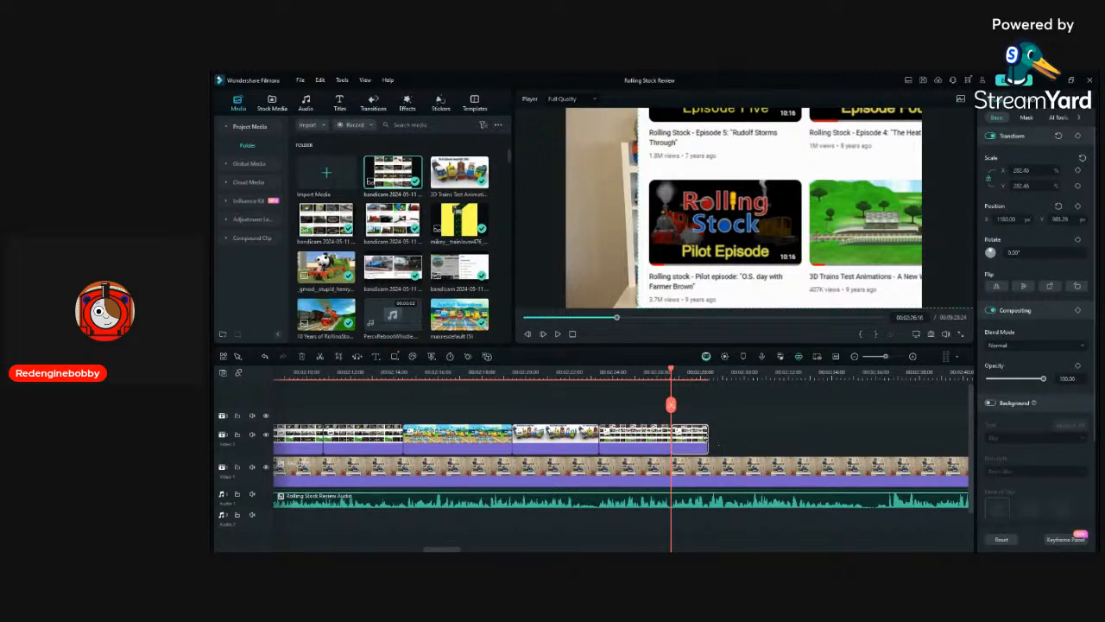
# Extend the second part of the episode-grid screenshot to about 2:41, scale it down to about 97% and centre it.
pyautogui.moveTo(708, 438); pyautogui.dragTo(964, 445)
pyautogui.moveTo(640, 304); pyautogui.dragTo(775, 166)
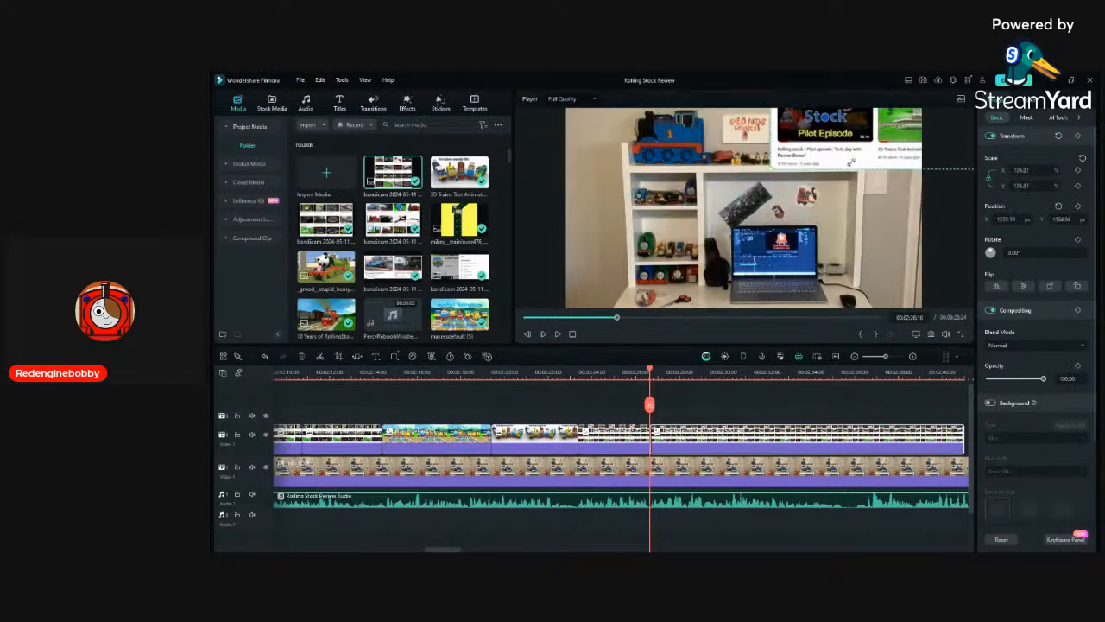
pyautogui.moveTo(912, 146); pyautogui.dragTo(742, 244)
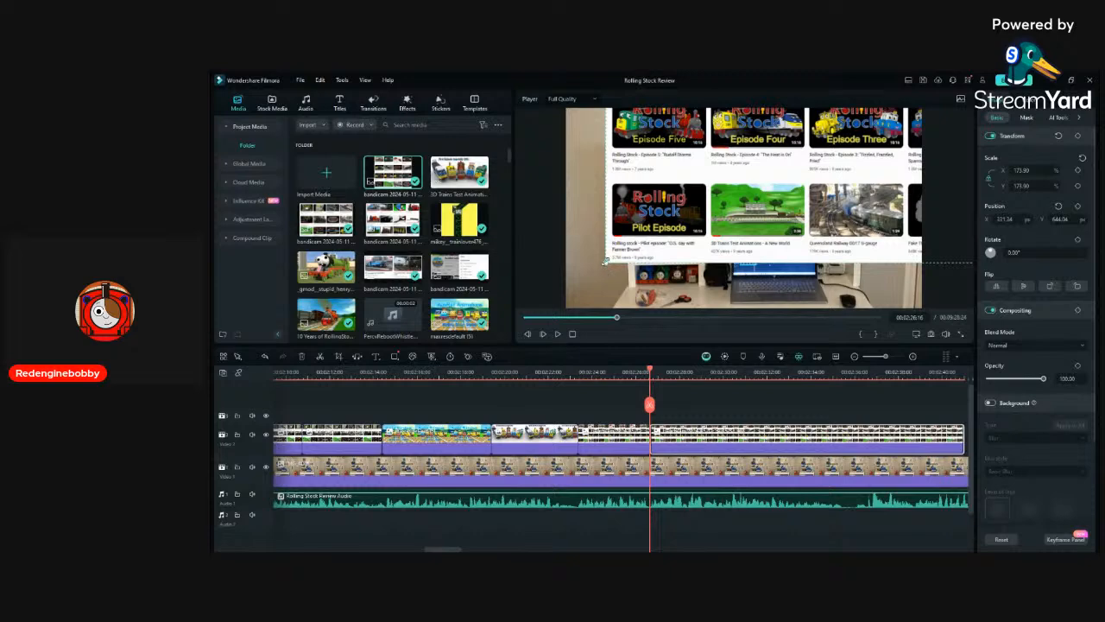
pyautogui.moveTo(604, 261); pyautogui.dragTo(752, 135)
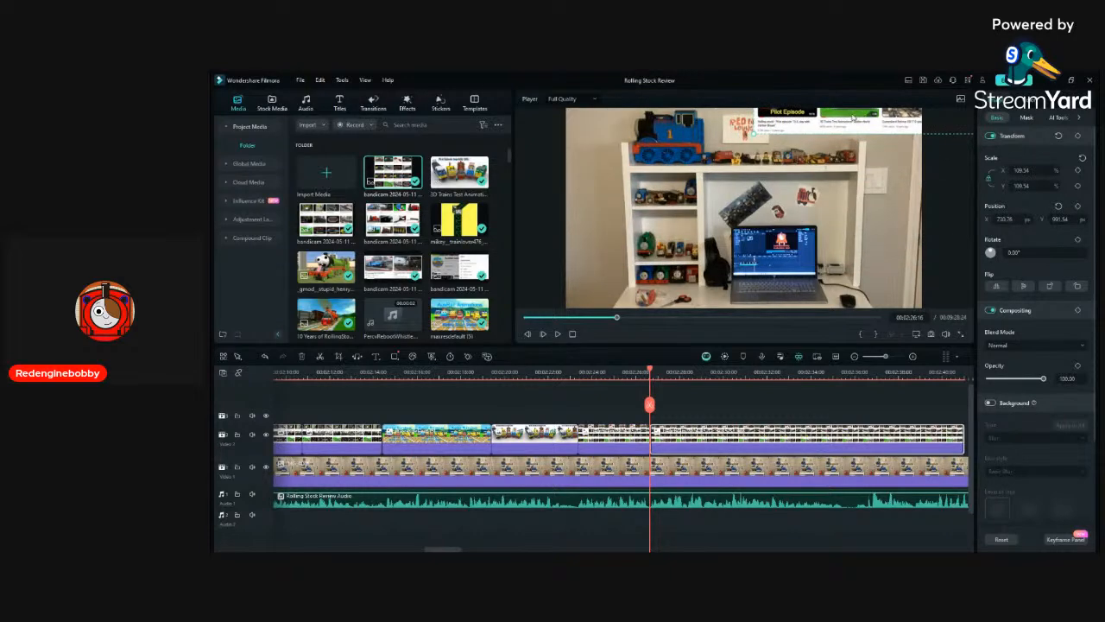
pyautogui.moveTo(852, 117); pyautogui.dragTo(748, 276)
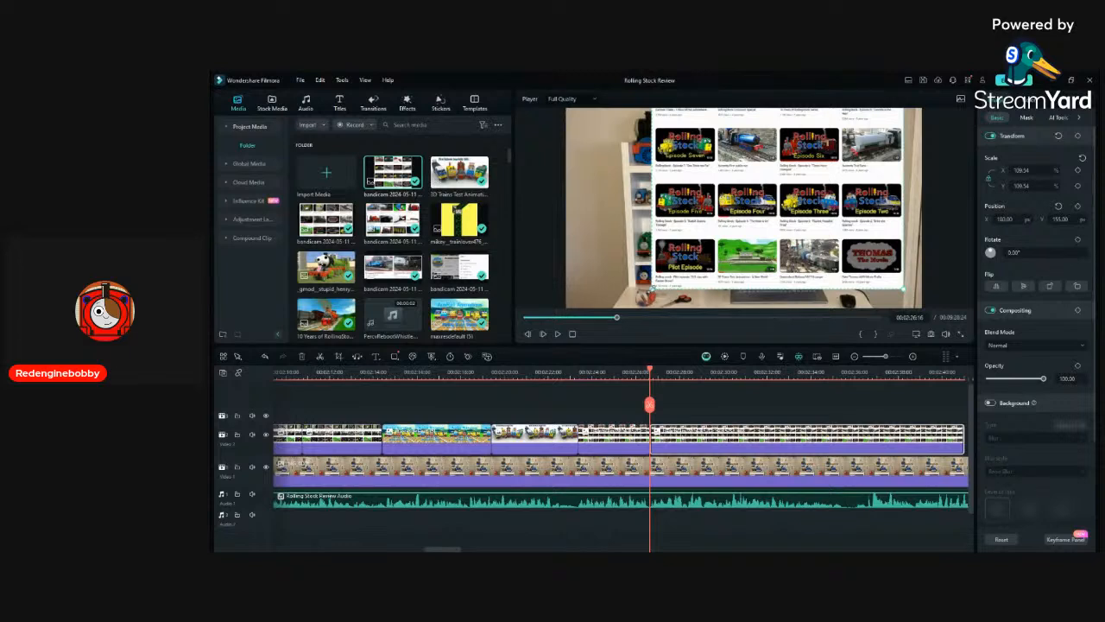
pyautogui.moveTo(652, 289); pyautogui.dragTo(680, 267)
pyautogui.moveTo(743, 233); pyautogui.dragTo(699, 275)
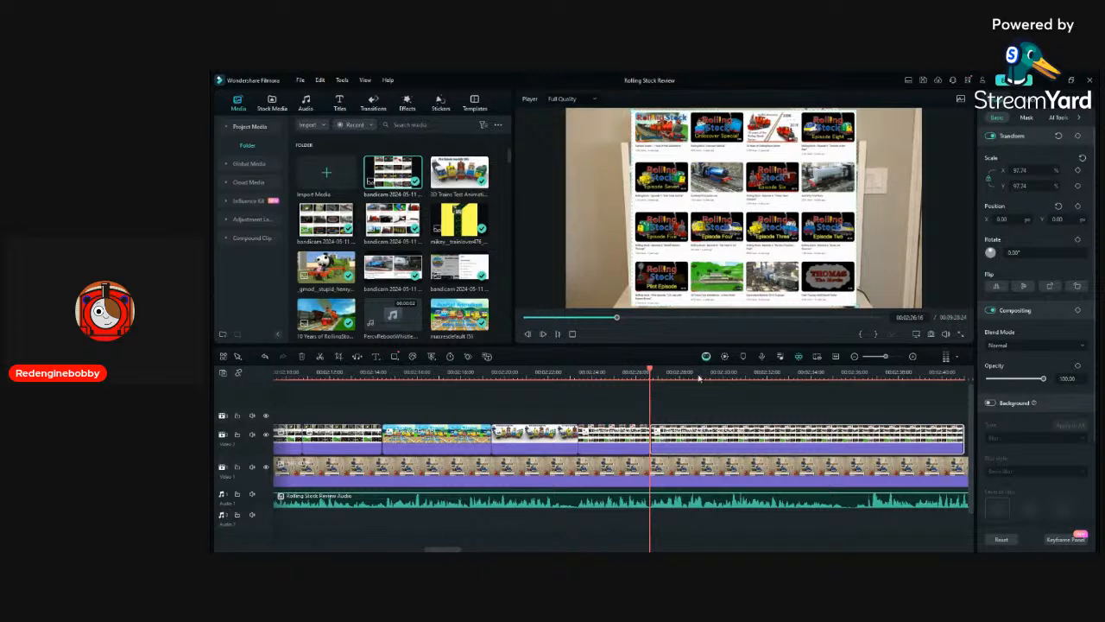
# Play the narration over the full episode grid and split its clip at about 2:36.
pyautogui.click(653, 389)
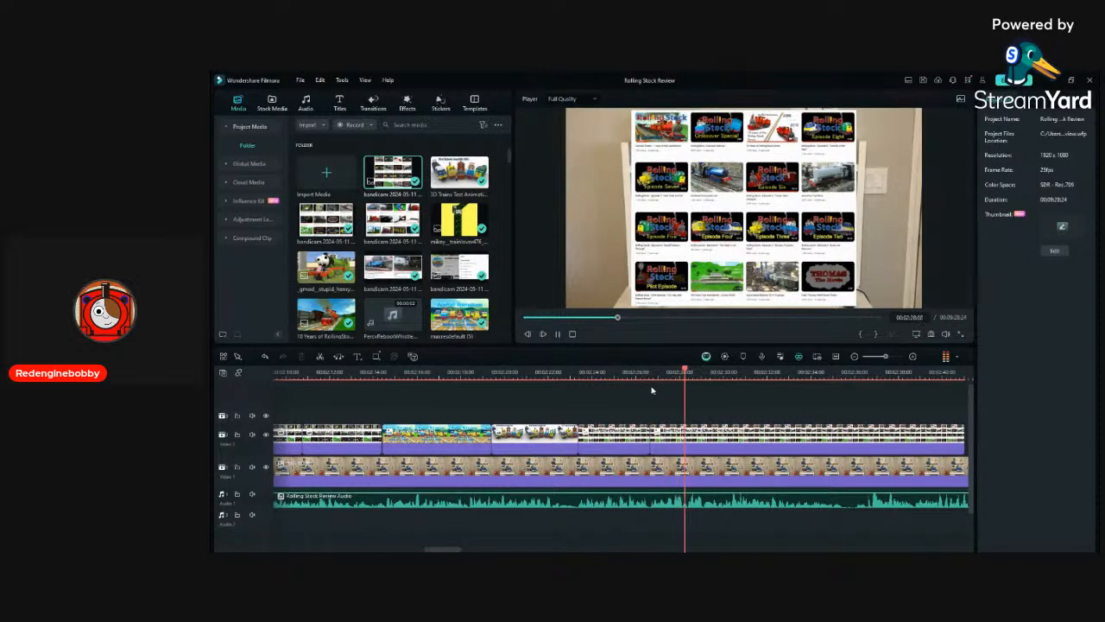
pyautogui.scroll(-4, 905, 441)
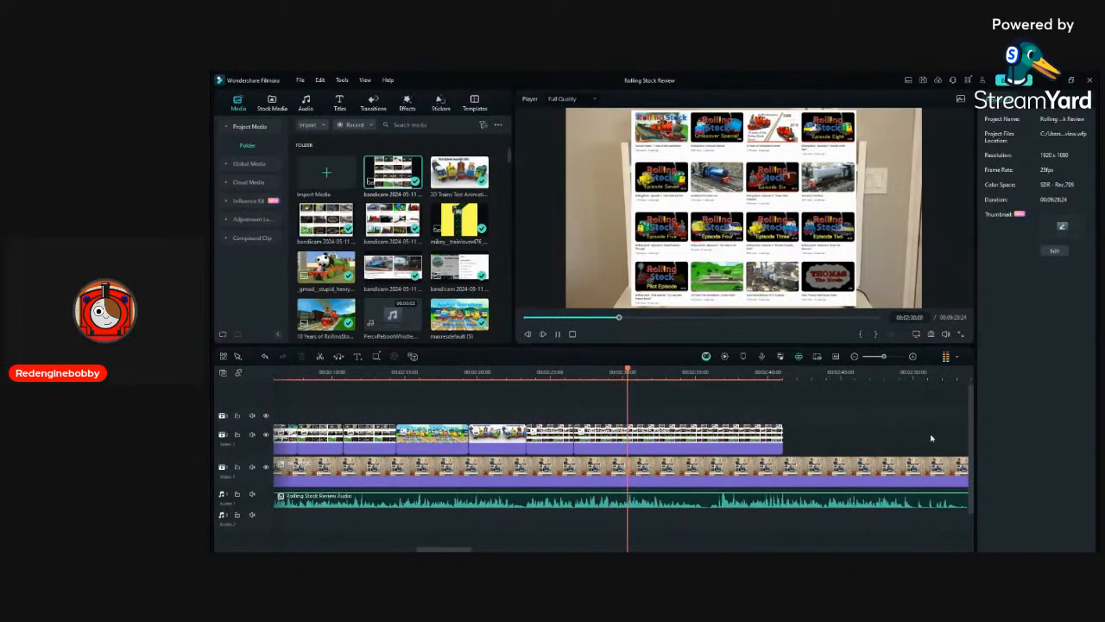
pyautogui.scroll(1, 931, 438)
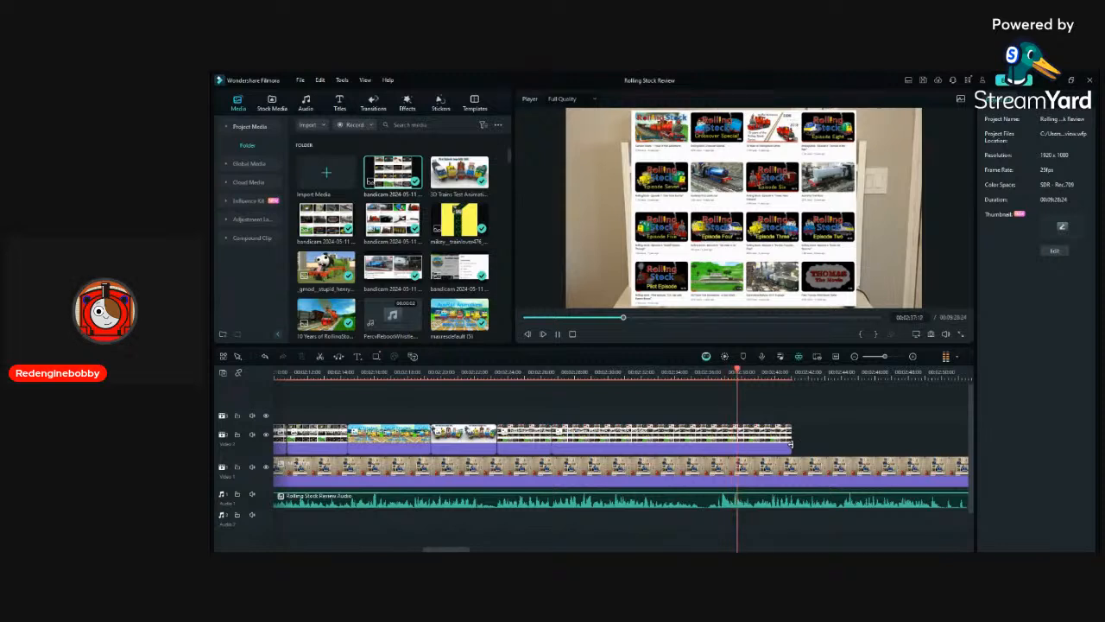
pyautogui.click(714, 373)
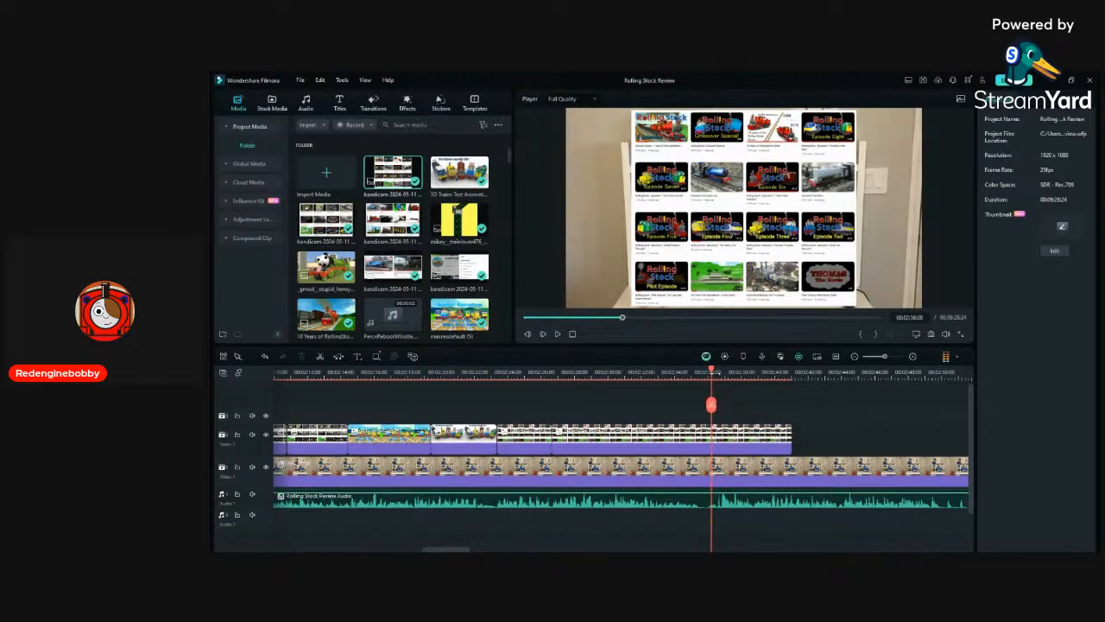
pyautogui.moveTo(712, 372); pyautogui.dragTo(709, 372)
pyautogui.click(695, 446)
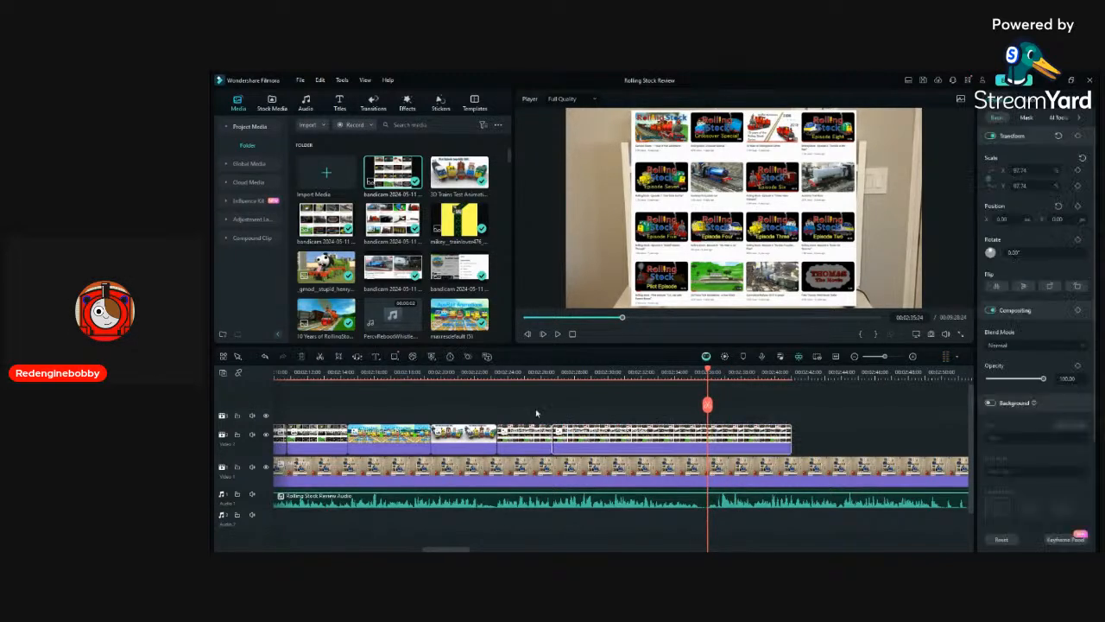
pyautogui.click(319, 356)
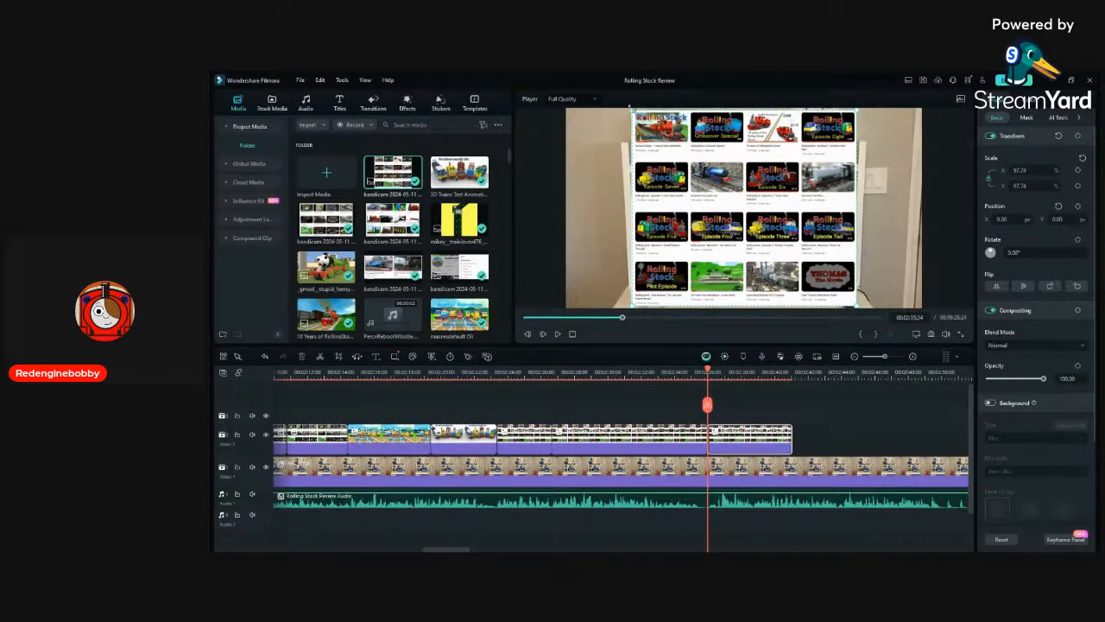
# Enlarge the part after the 2:36 split to about 245% and position it on the Cartoon Trains and Crossover Special thumbnails.
pyautogui.moveTo(631, 109); pyautogui.dragTo(290, 52)
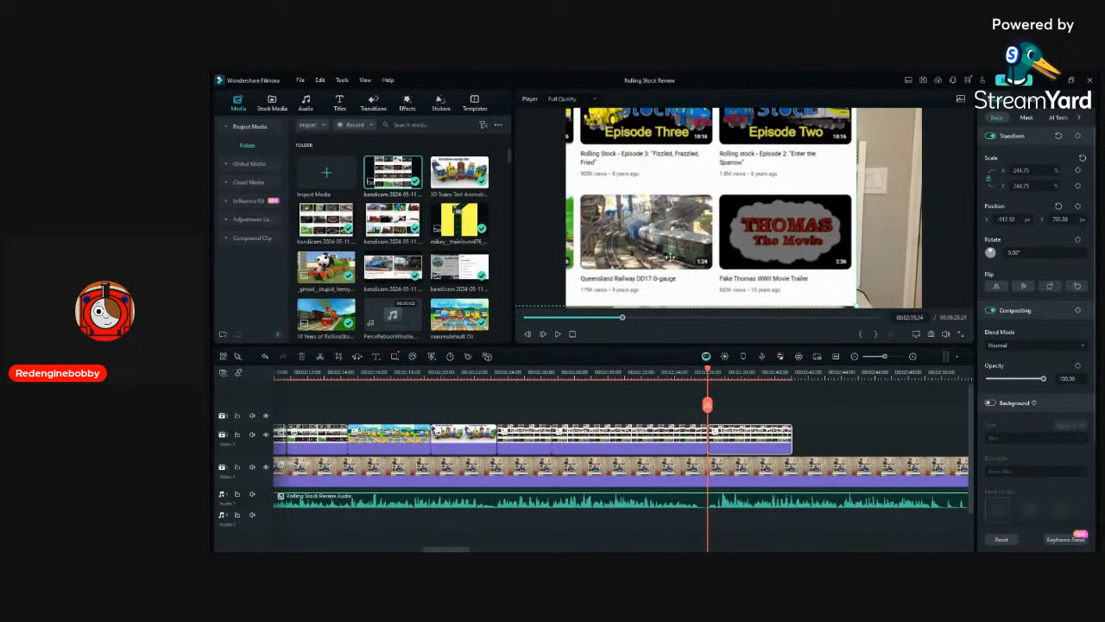
pyautogui.moveTo(669, 258); pyautogui.dragTo(786, 411)
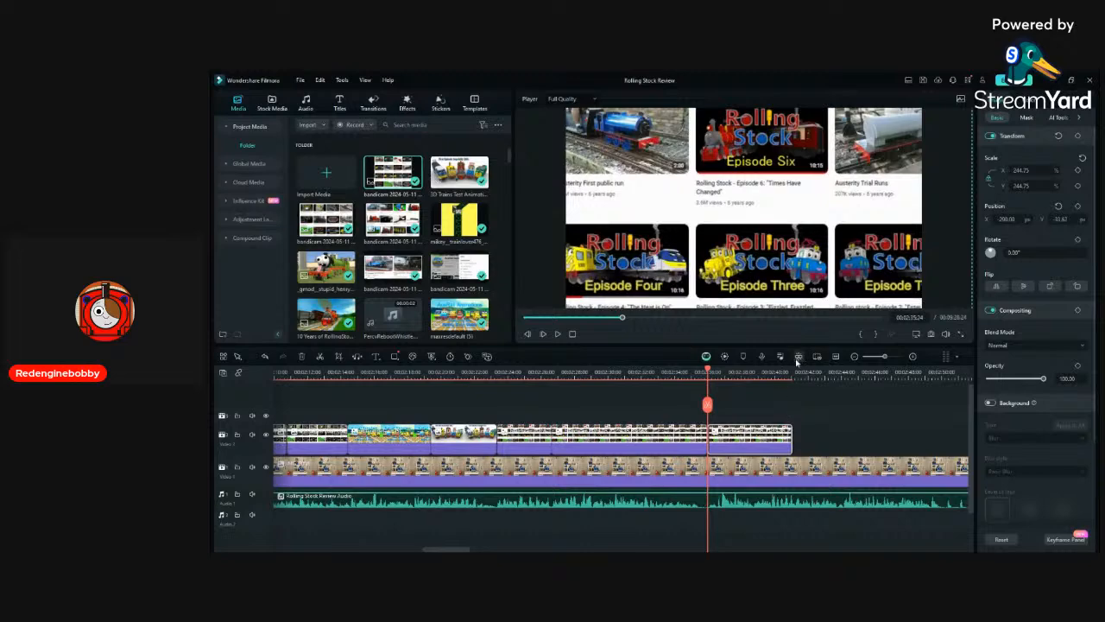
pyautogui.moveTo(621, 317)
pyautogui.mouseDown()
pyautogui.moveTo(703, 318)
pyautogui.moveTo(575, 318)
pyautogui.moveTo(716, 318)
pyautogui.moveTo(604, 318)
pyautogui.moveTo(642, 337)
pyautogui.moveTo(612, 337)
pyautogui.moveTo(626, 339)
pyautogui.mouseUp()
pyautogui.moveTo(729, 266); pyautogui.dragTo(889, 459)
# Play the narration across the Crossover Special close-up and extend that clip to end at about 2:44.
pyautogui.click(554, 375)
pyautogui.press('space')
pyautogui.click(606, 403)
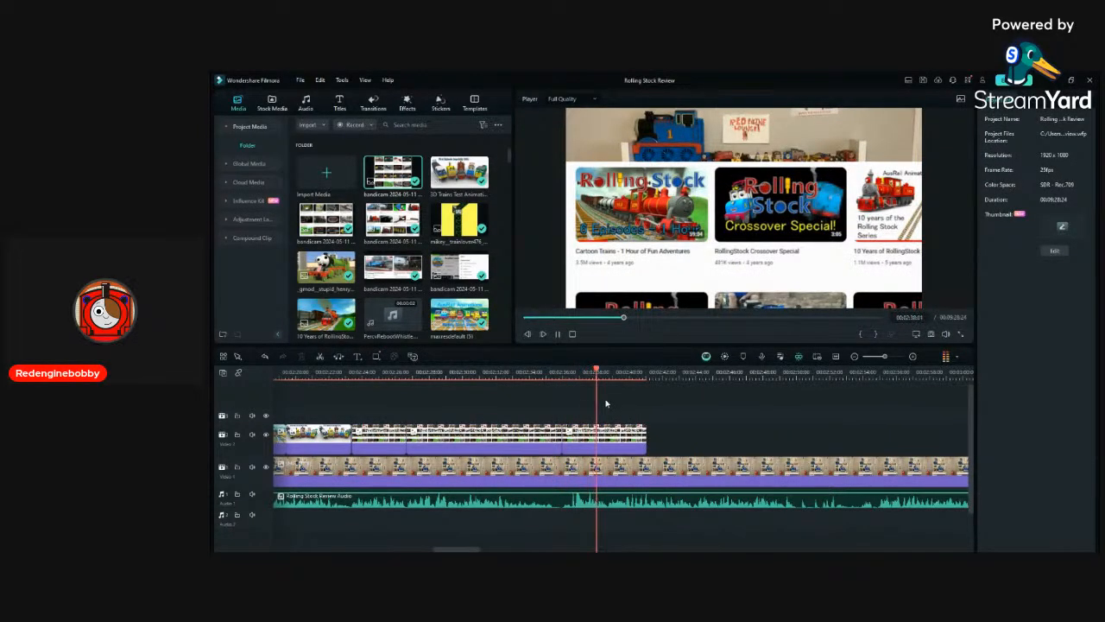
pyautogui.click(573, 387)
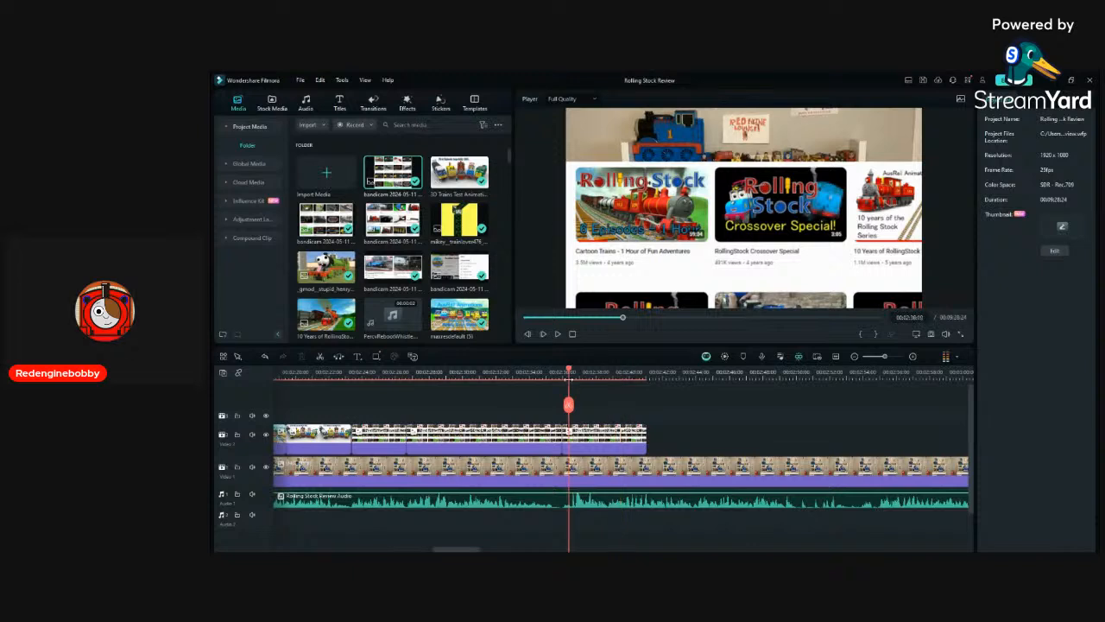
pyautogui.click(550, 375)
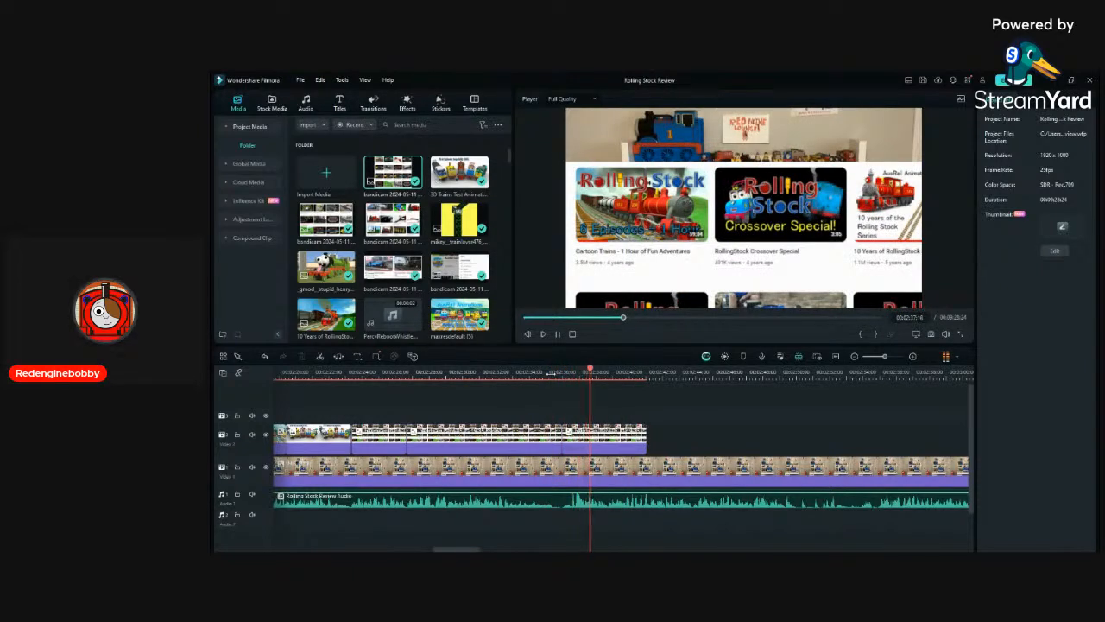
pyautogui.scroll(2, 553, 485)
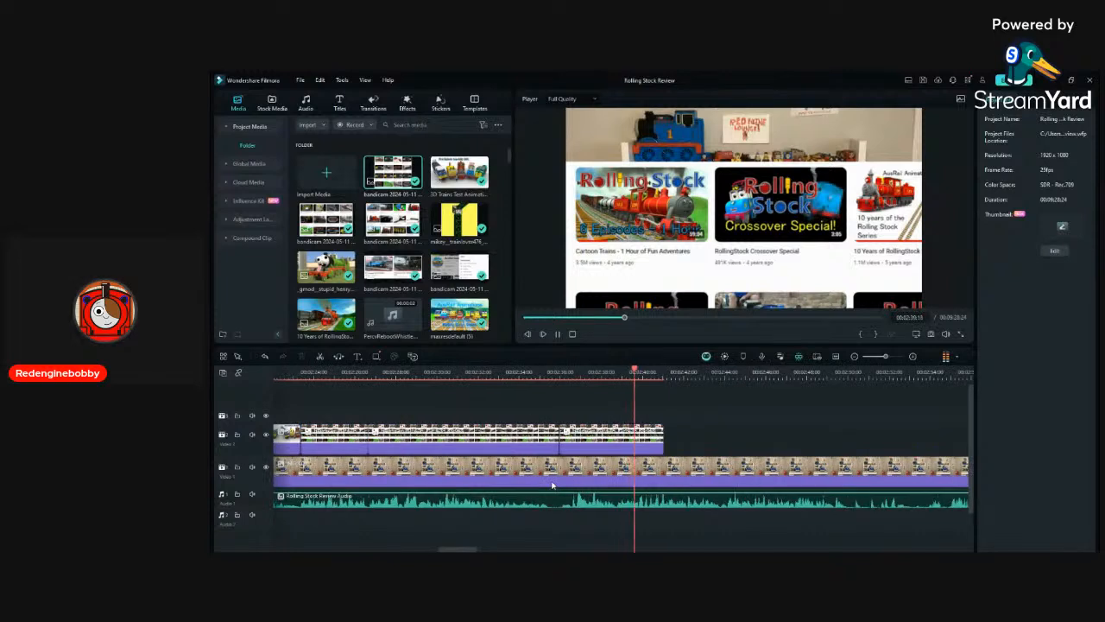
pyautogui.scroll(-3, 552, 485)
pyautogui.scroll(-3, 552, 485)
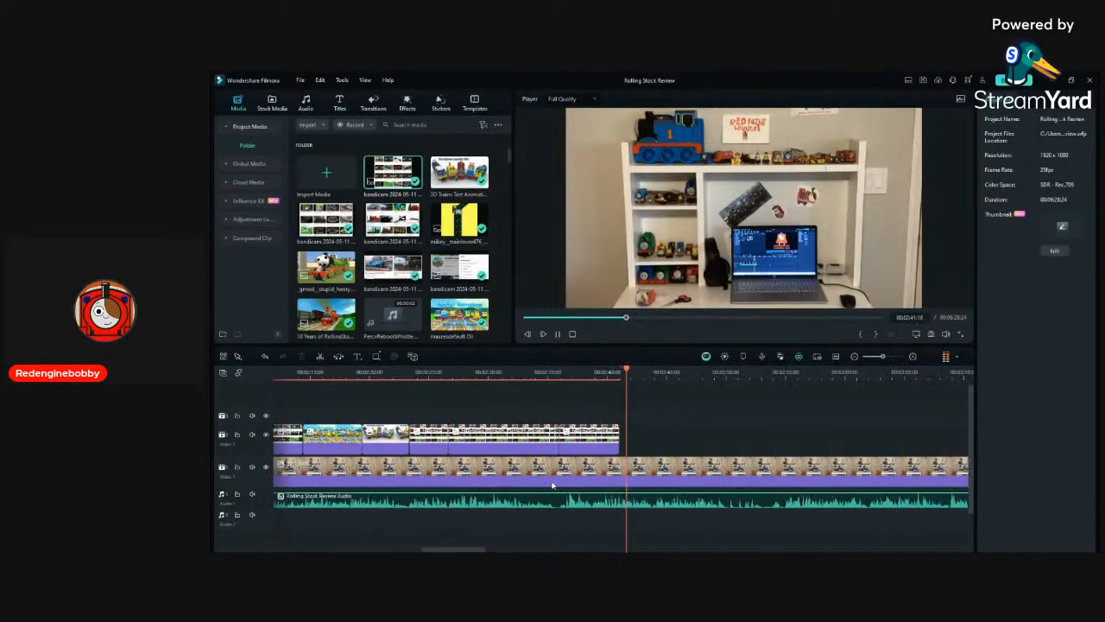
pyautogui.scroll(1, 802, 450)
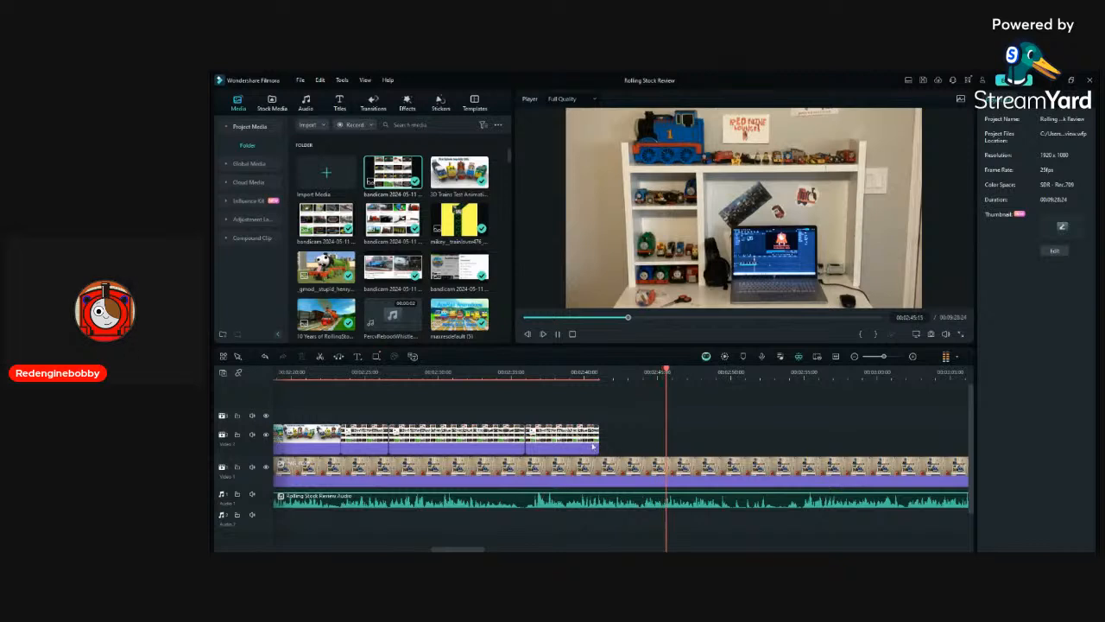
pyautogui.moveTo(600, 446); pyautogui.dragTo(638, 490)
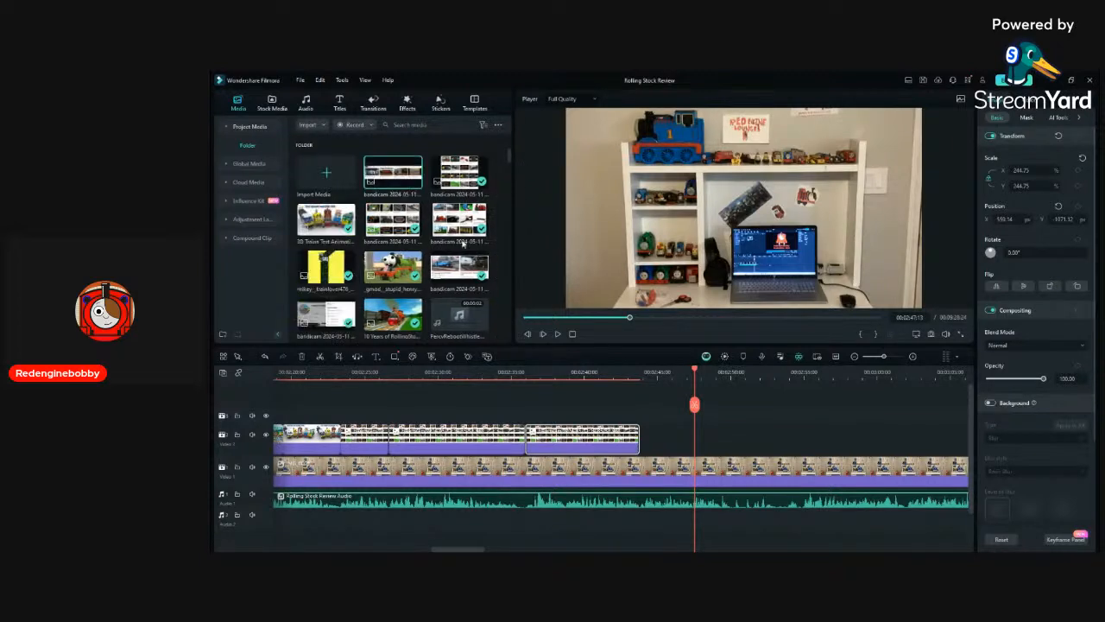
# Add the channel screenshot showing the Latest videos row after the Crossover Special close-up at about 2:44 and play it.
pyautogui.moveTo(419, 168); pyautogui.dragTo(647, 432)
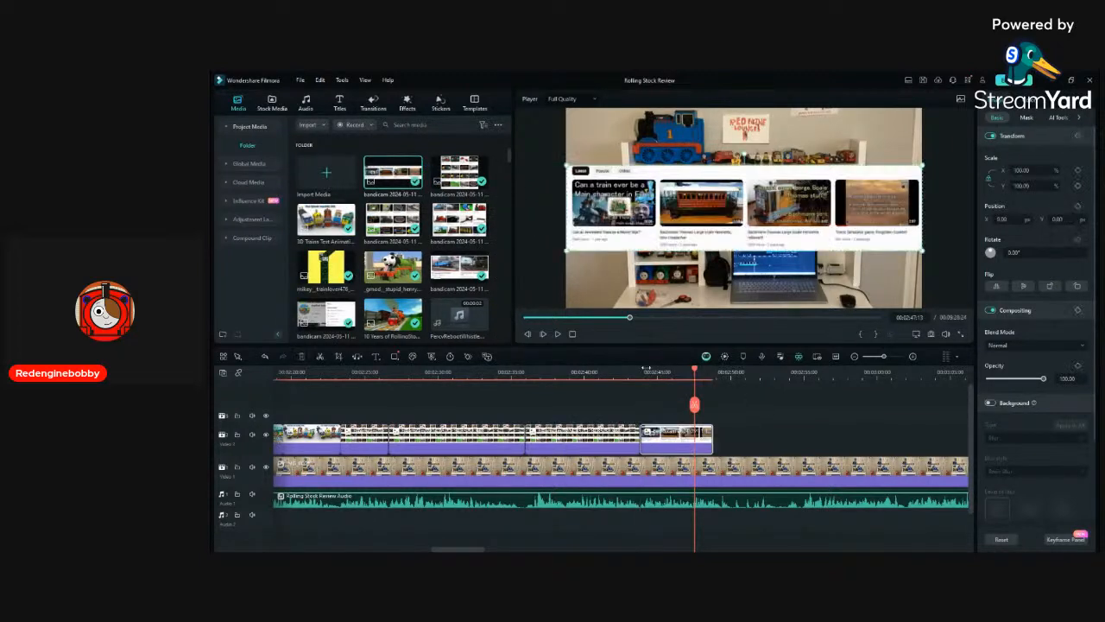
pyautogui.click(641, 372)
pyautogui.press('space')
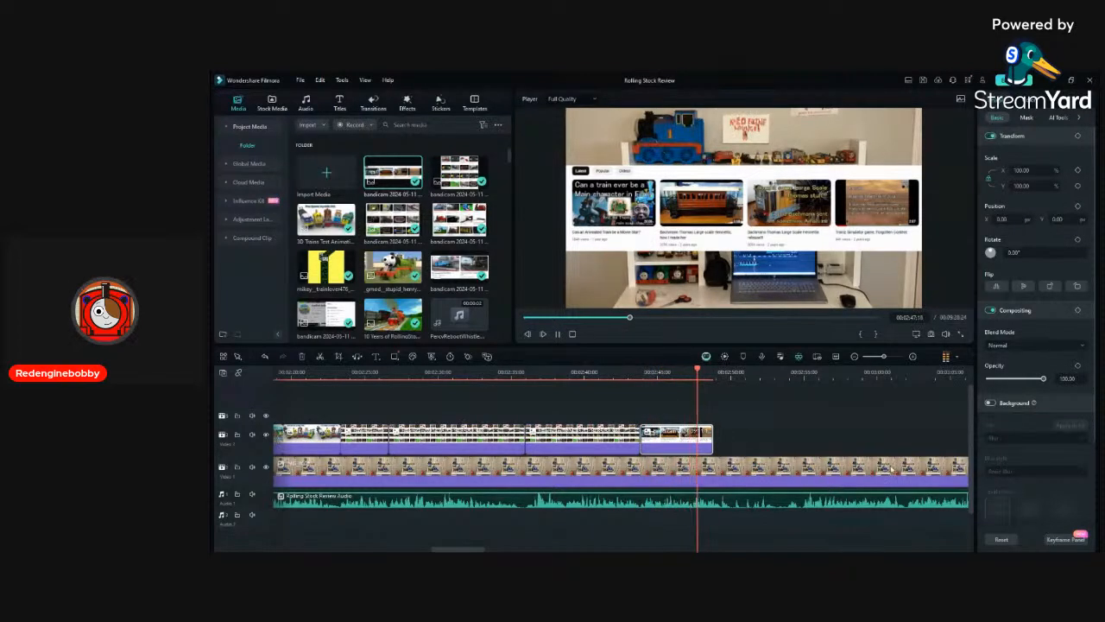
# Extend the Latest videos screenshot to end at about 2:49 and play the narration on to about 2:54.
pyautogui.scroll(-1, 891, 468)
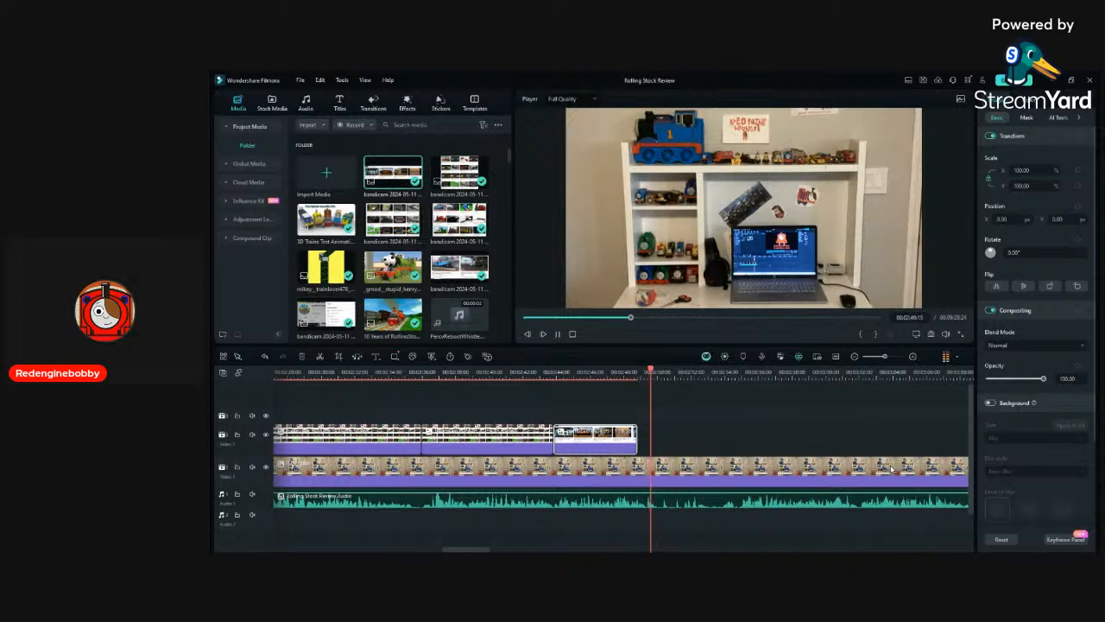
pyautogui.click(663, 404)
pyautogui.click(643, 368)
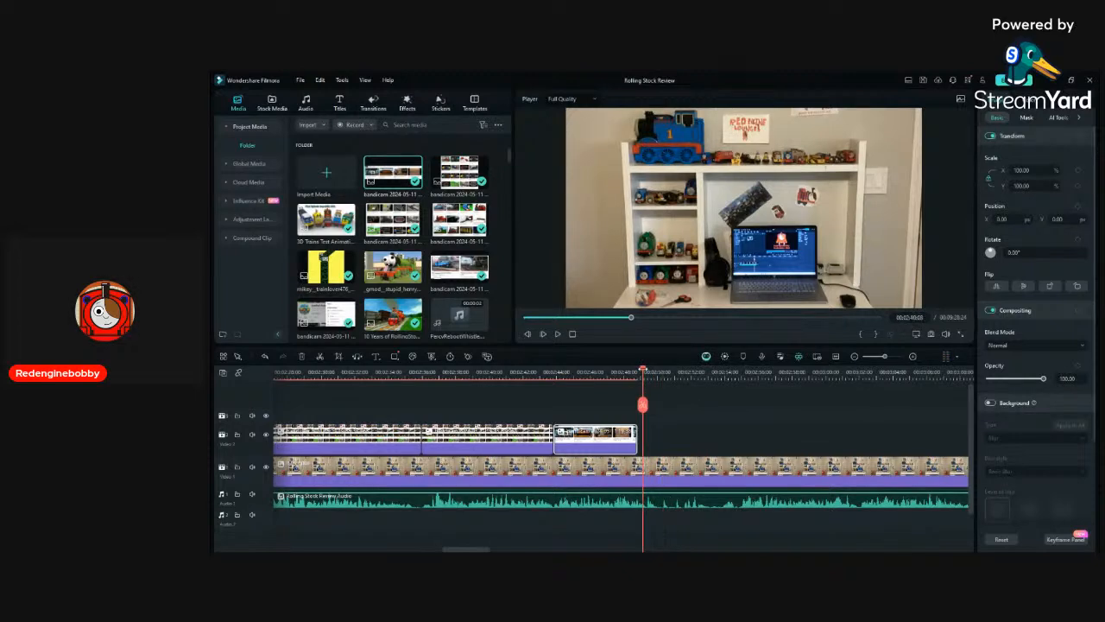
pyautogui.moveTo(639, 443); pyautogui.dragTo(644, 443)
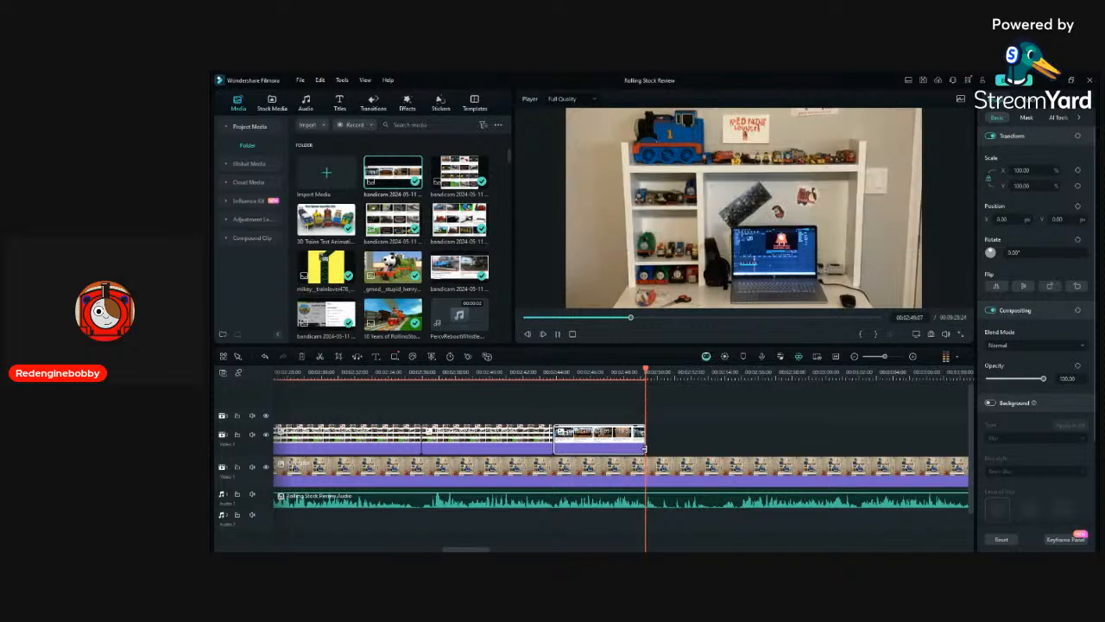
pyautogui.press('space')
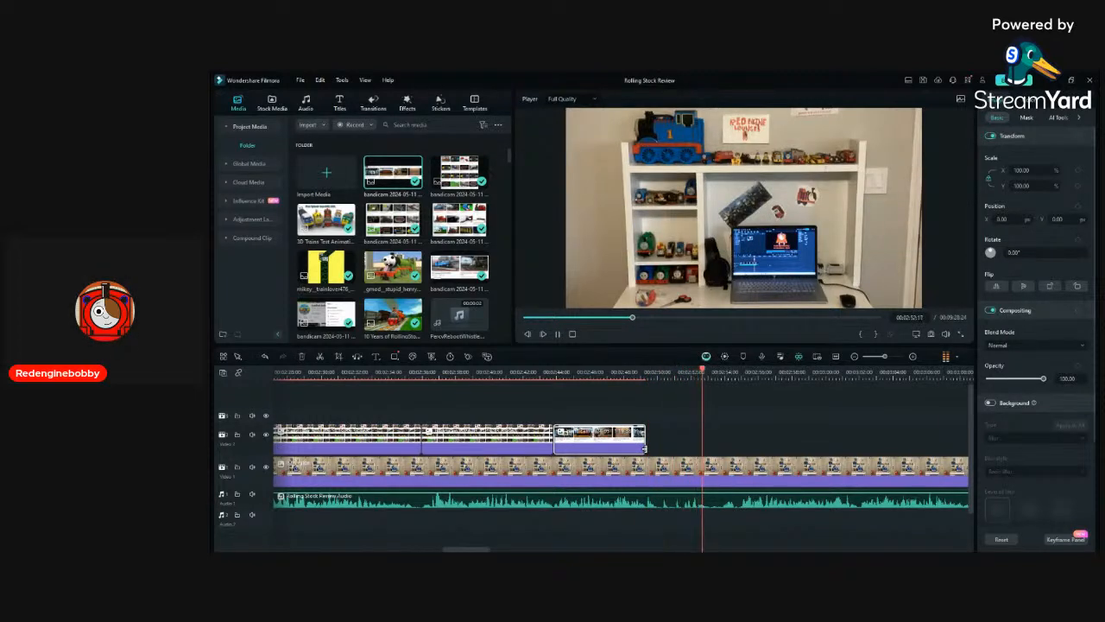
pyautogui.press('space')
pyautogui.press('space')
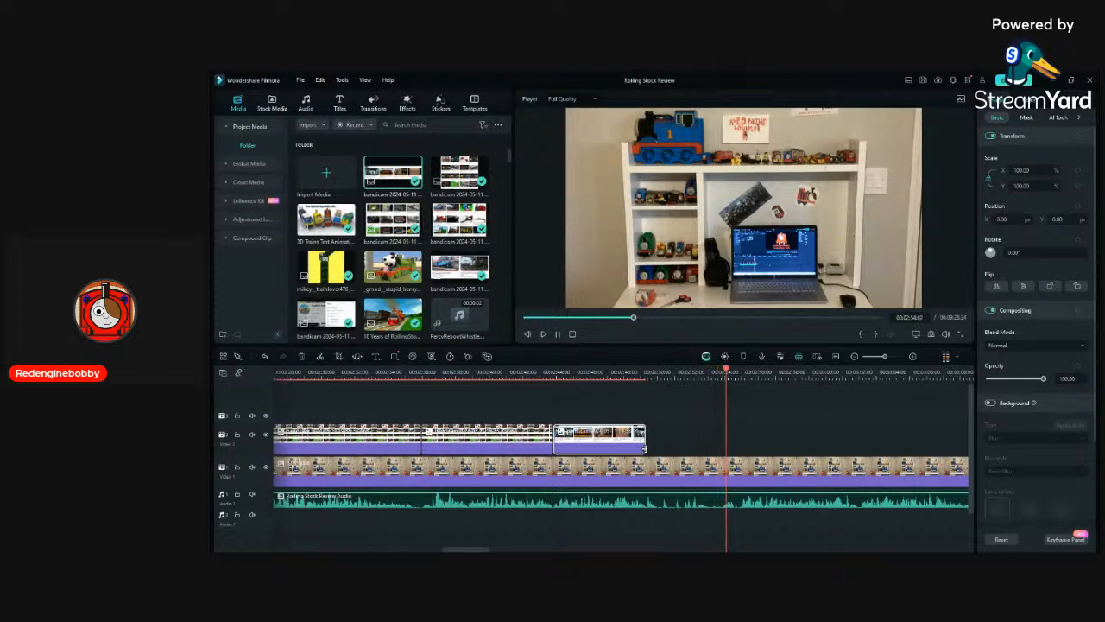
# Paste a copy of the Latest videos screenshot on the overlay track at about 2:55.
pyautogui.press('space')
pyautogui.press('Right')
pyautogui.press('Right')
pyautogui.press('Right')
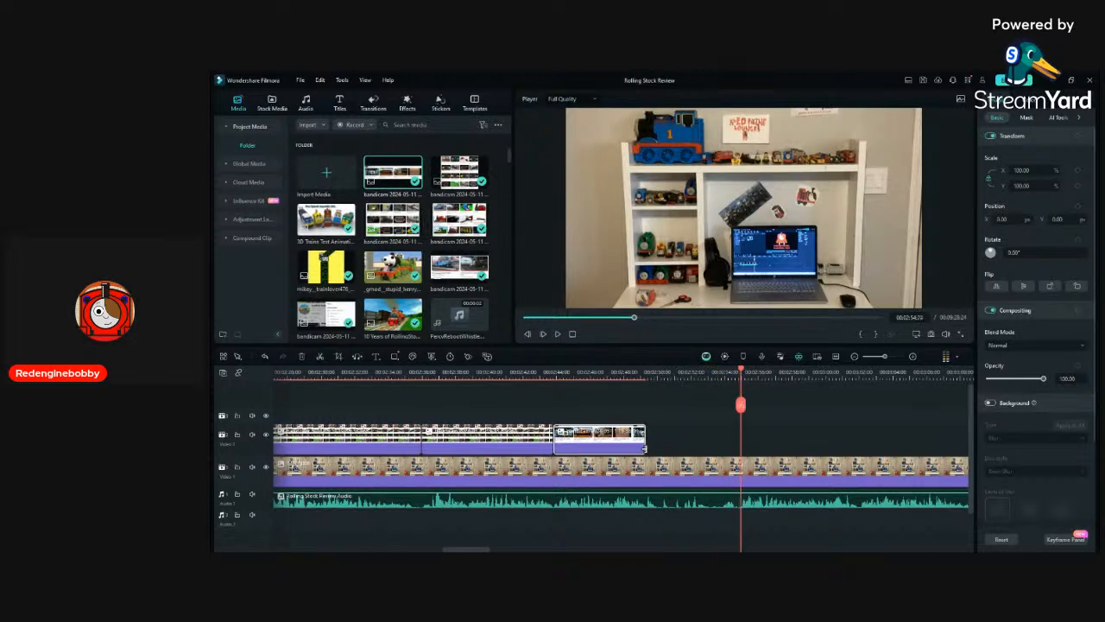
pyautogui.click(816, 441)
pyautogui.hotkey('ctrl', 'v')
pyautogui.click(733, 376)
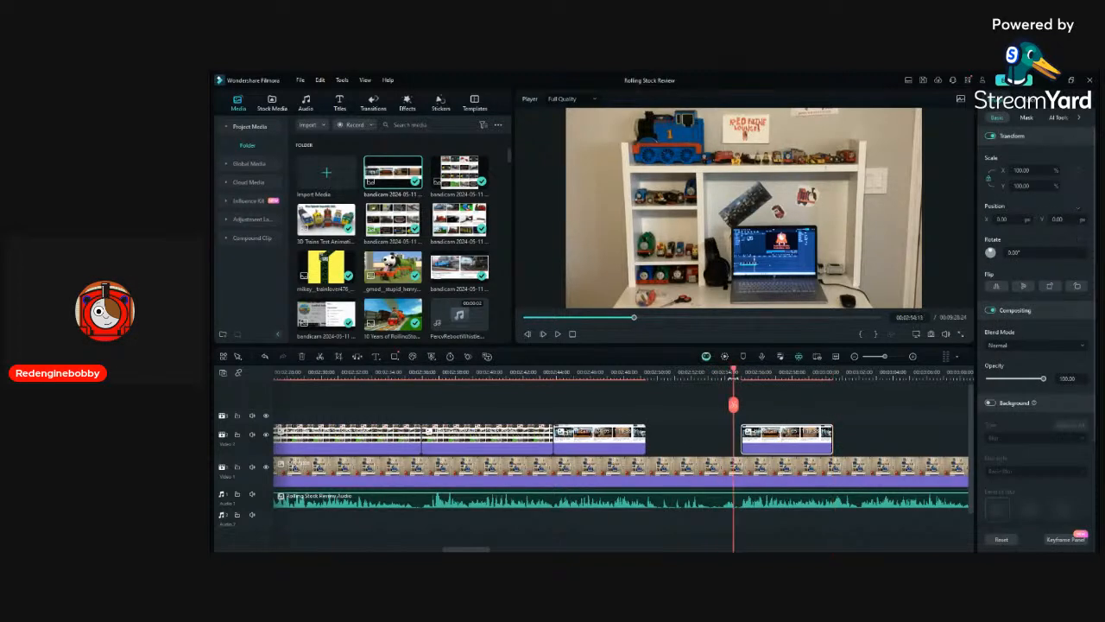
# Play the narration across the pasted Latest videos screenshot and extend the clip to end at about 3:18.
pyautogui.press('space')
pyautogui.scroll(-4, 883, 432)
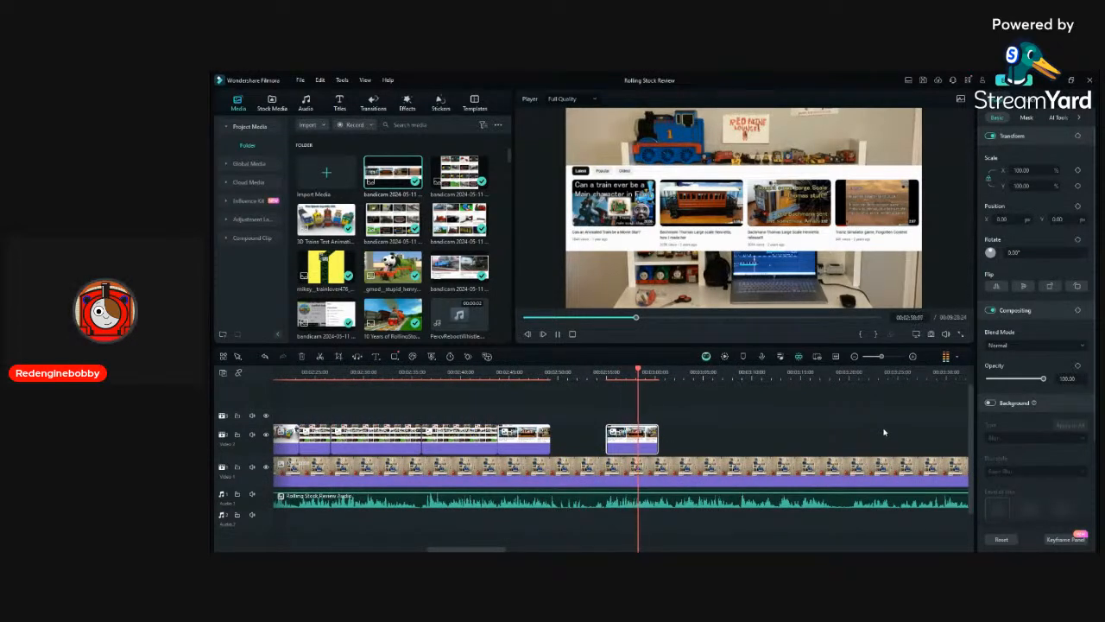
pyautogui.scroll(-1, 883, 431)
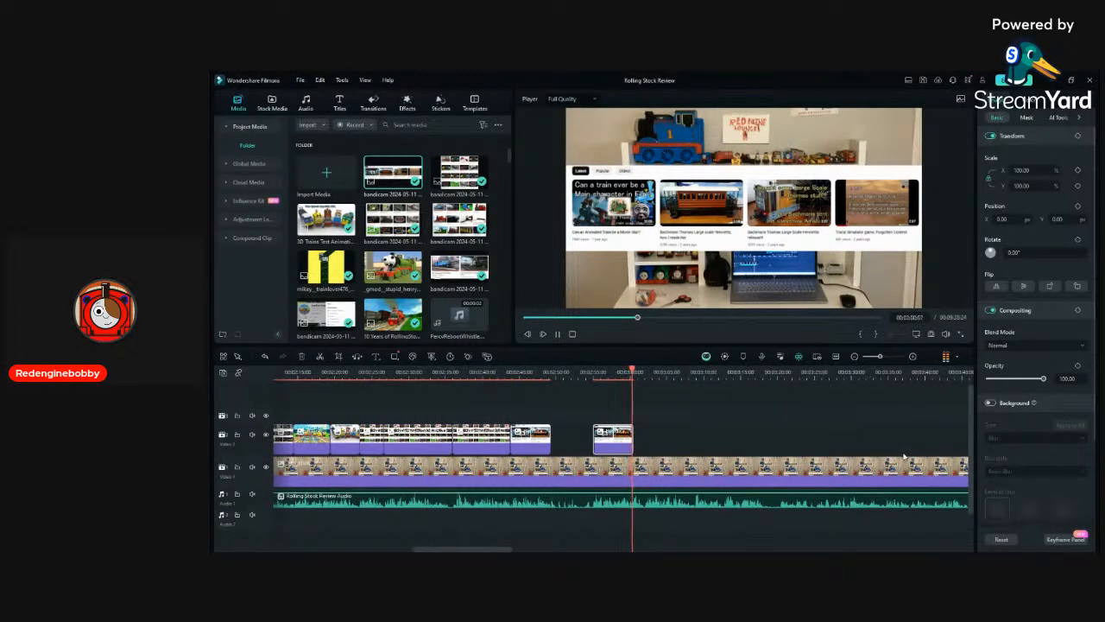
pyautogui.scroll(-1, 904, 455)
pyautogui.scroll(1, 904, 456)
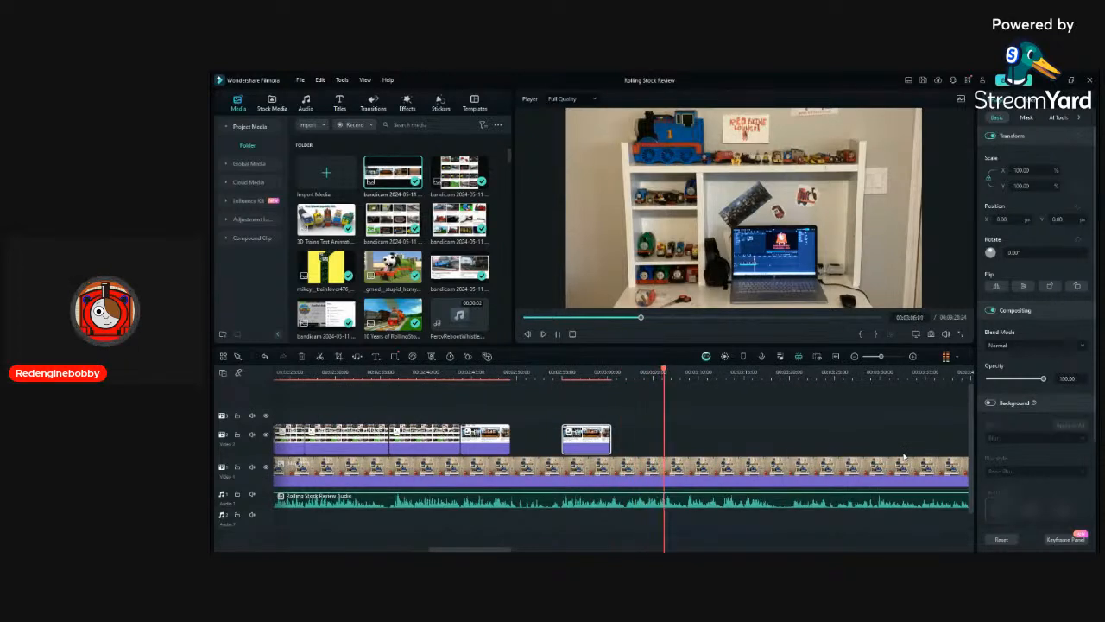
pyautogui.scroll(1, 904, 456)
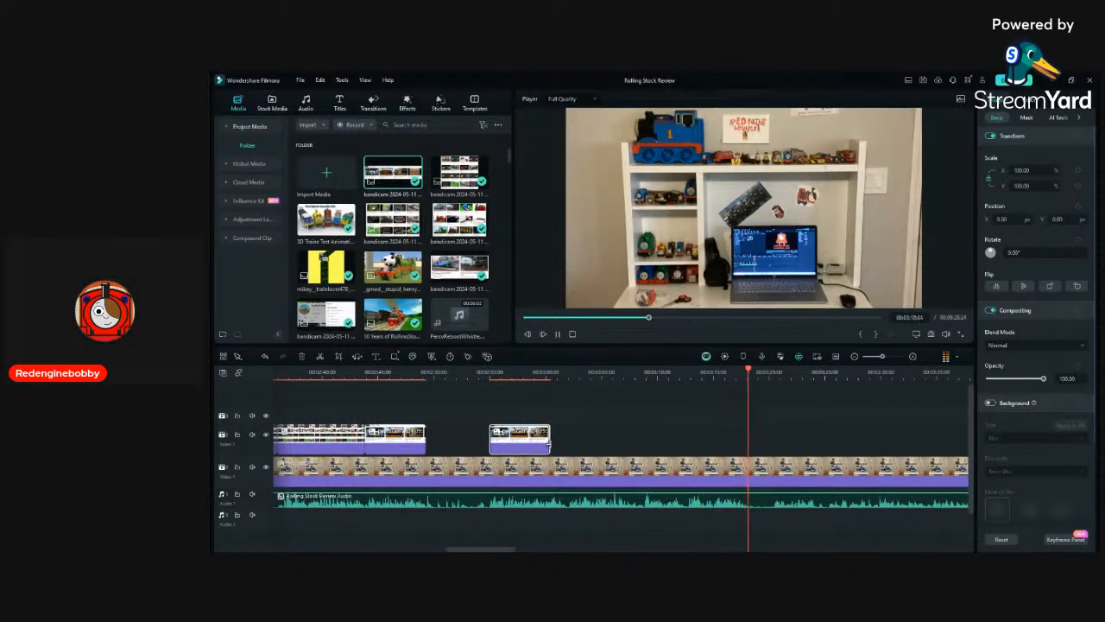
pyautogui.moveTo(549, 440); pyautogui.dragTo(742, 487)
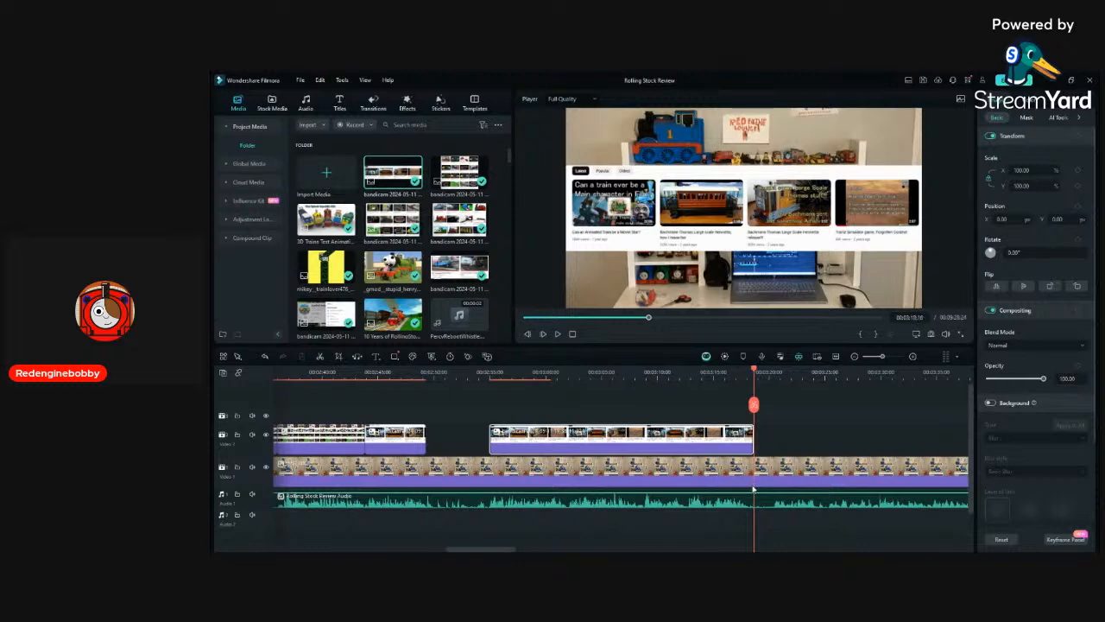
# Play back the start of the extended Latest videos screenshot and the narration just after its end.
pyautogui.click(485, 377)
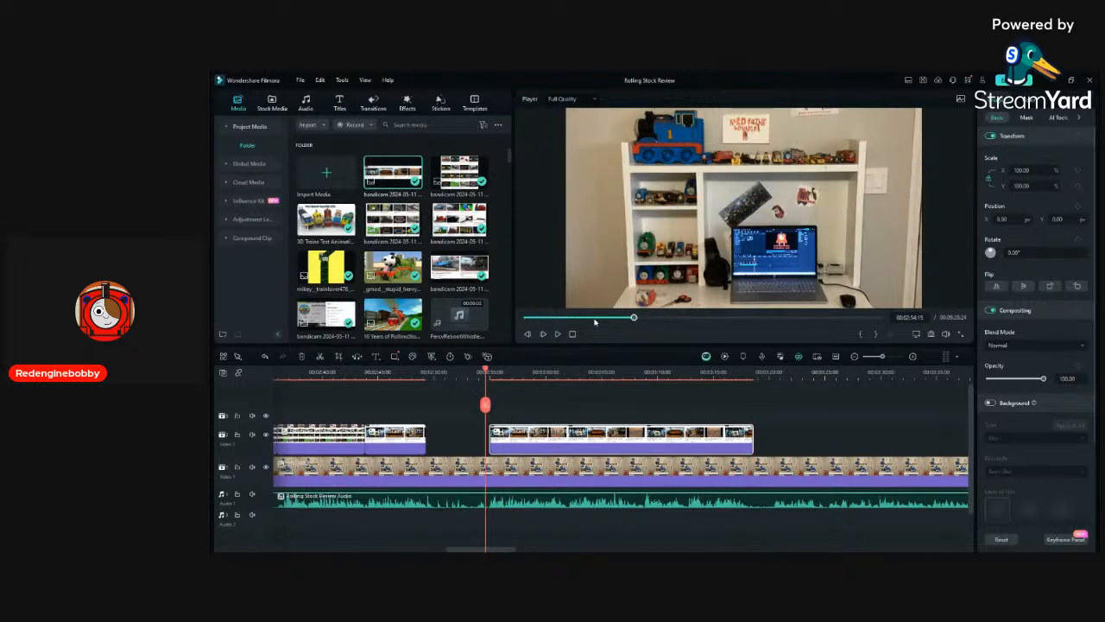
pyautogui.click(582, 405)
pyautogui.press('space')
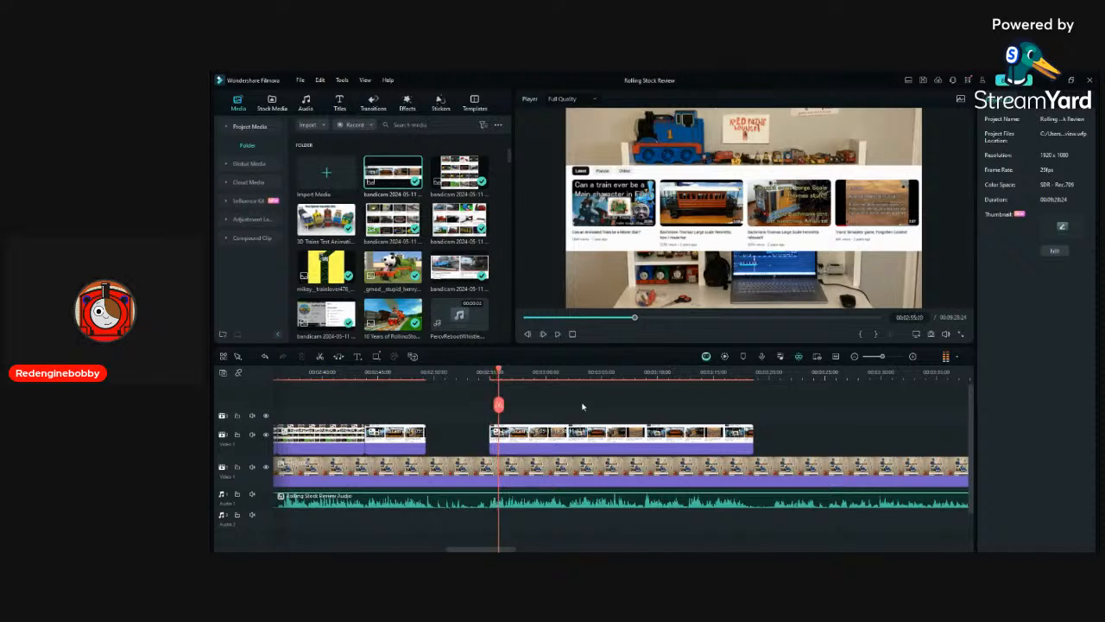
pyautogui.click(749, 372)
pyautogui.press('space')
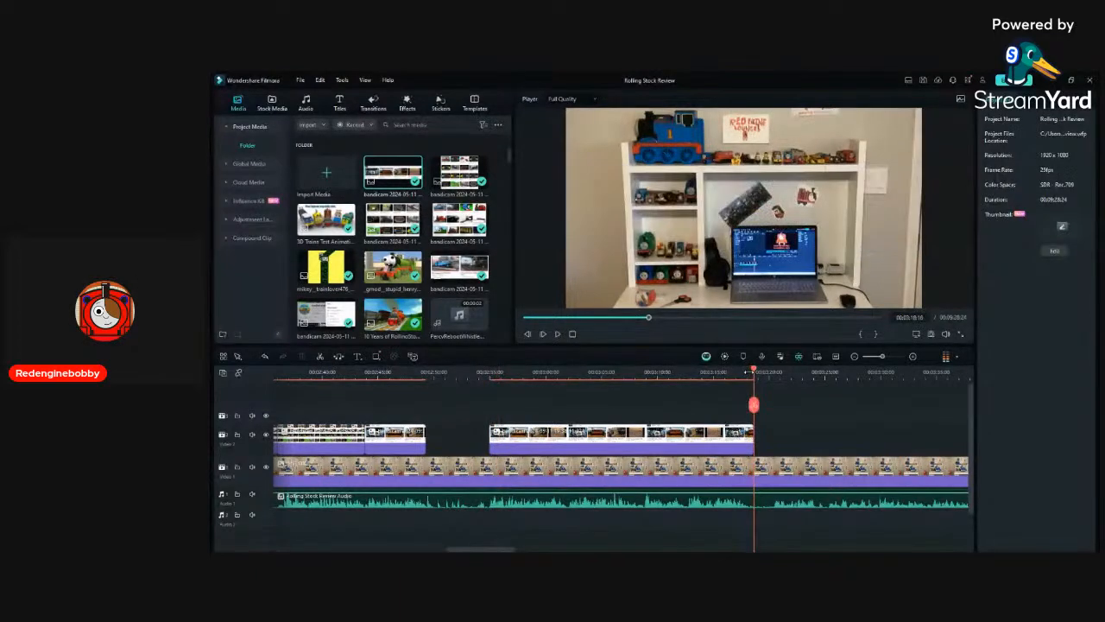
pyautogui.click(777, 461)
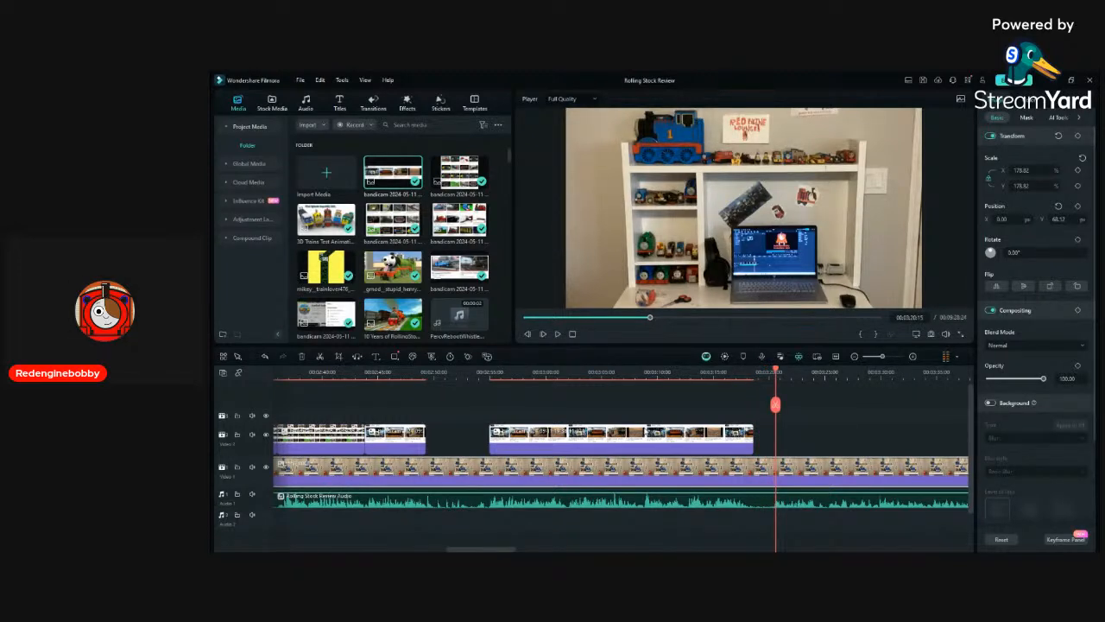
# Split the narration audio where the Latest videos screenshot ends at about 3:18 and move the second part to start at about 3:56.
pyautogui.moveTo(775, 373); pyautogui.dragTo(753, 372)
pyautogui.click(807, 508)
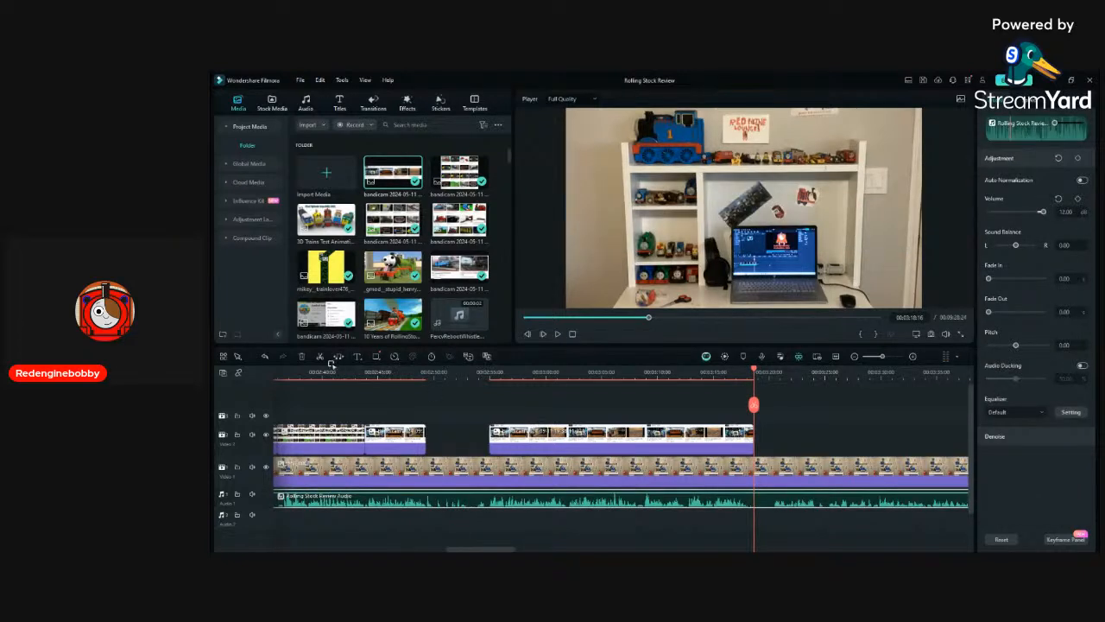
pyautogui.click(319, 357)
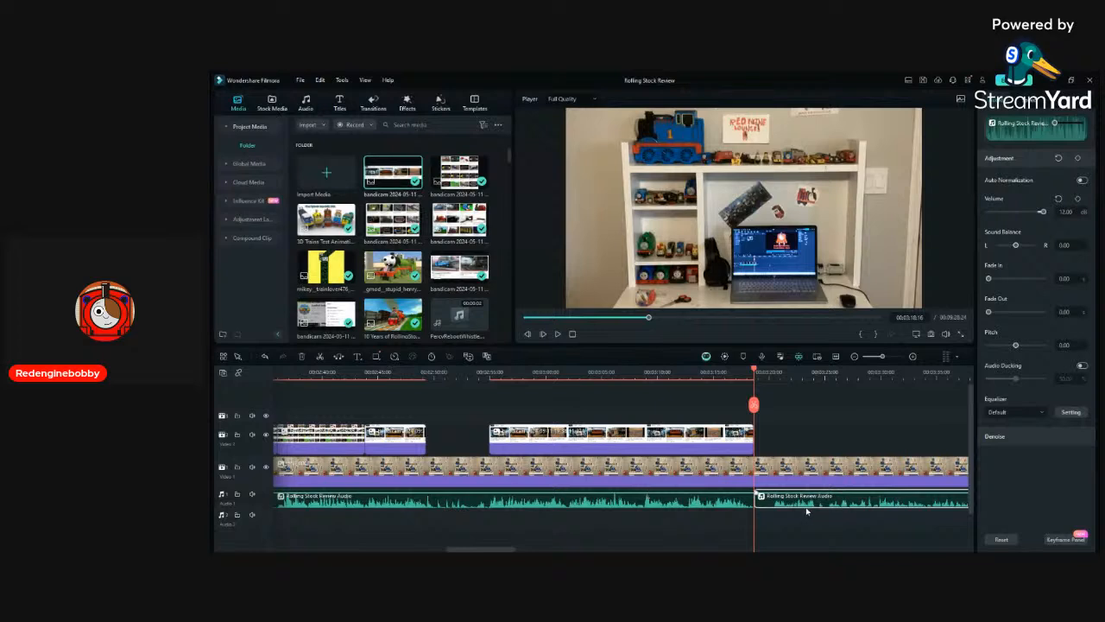
pyautogui.moveTo(798, 507); pyautogui.dragTo(914, 507)
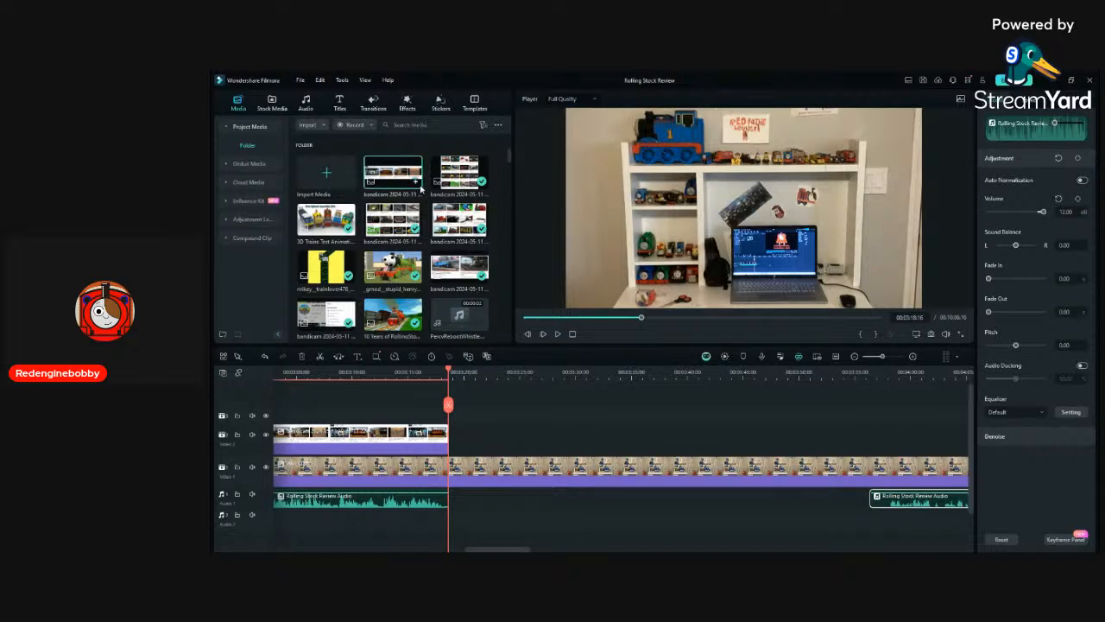
# Add the Rolling Stock episode screenshot of the engine shed after the Latest videos clip and extend it to about 3:54.
pyautogui.click(518, 216)
pyautogui.scroll(-5, 506, 219)
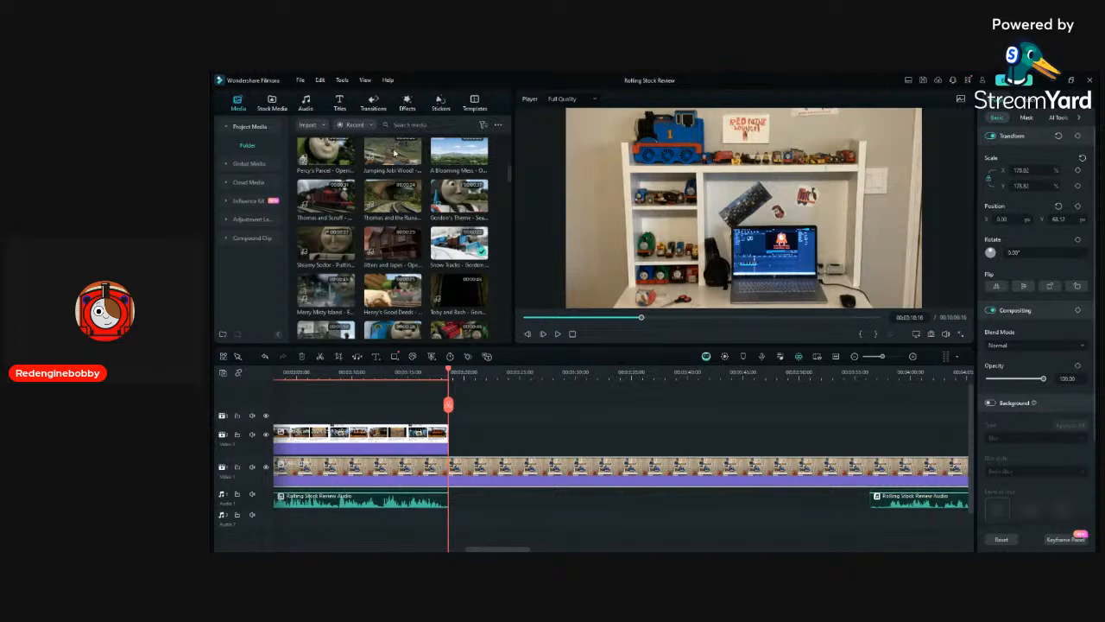
pyautogui.scroll(5, 396, 158)
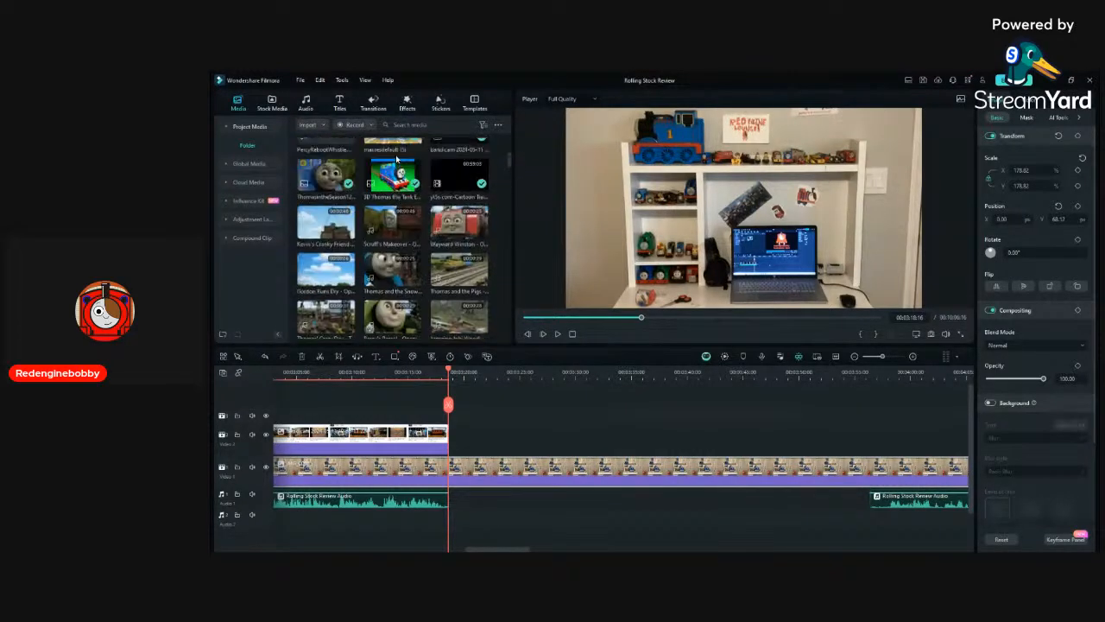
pyautogui.moveTo(396, 162); pyautogui.dragTo(460, 439)
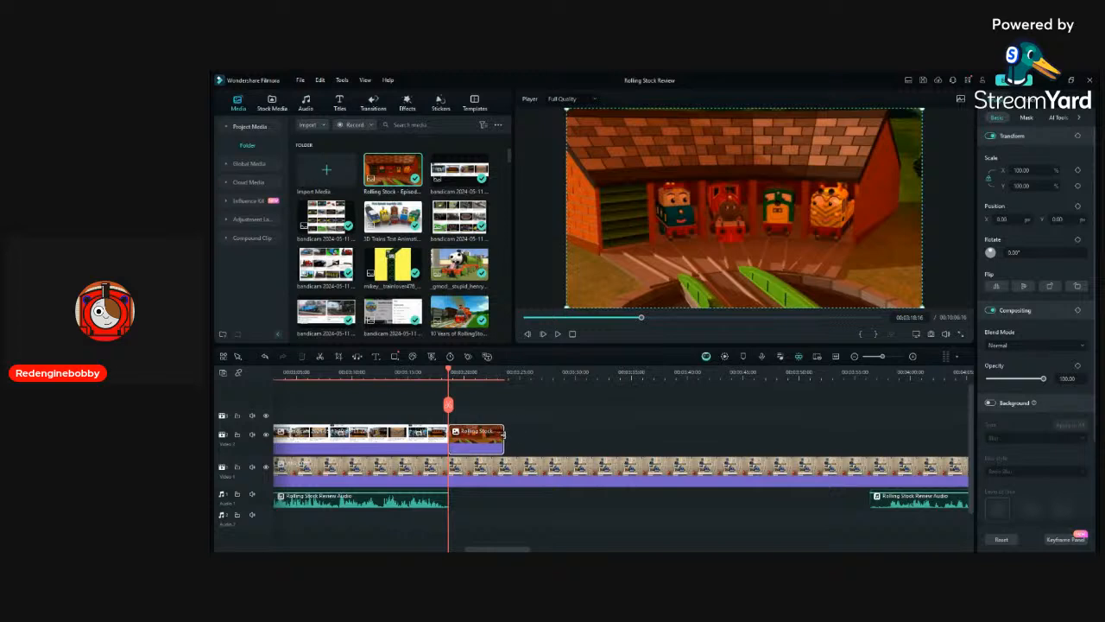
pyautogui.moveTo(851, 465); pyautogui.dragTo(851, 466)
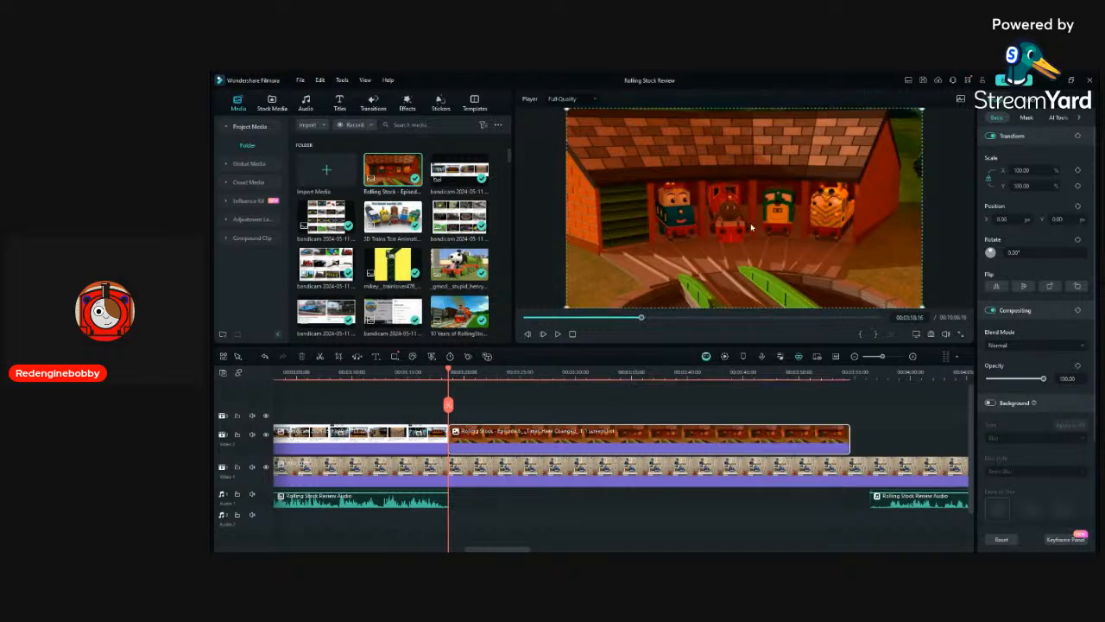
# Resize the engine shed screenshot to about 101% and position it to fill the frame.
pyautogui.click(566, 306)
pyautogui.click(567, 306)
pyautogui.moveTo(566, 306); pyautogui.dragTo(627, 275)
pyautogui.moveTo(726, 233); pyautogui.dragTo(693, 249)
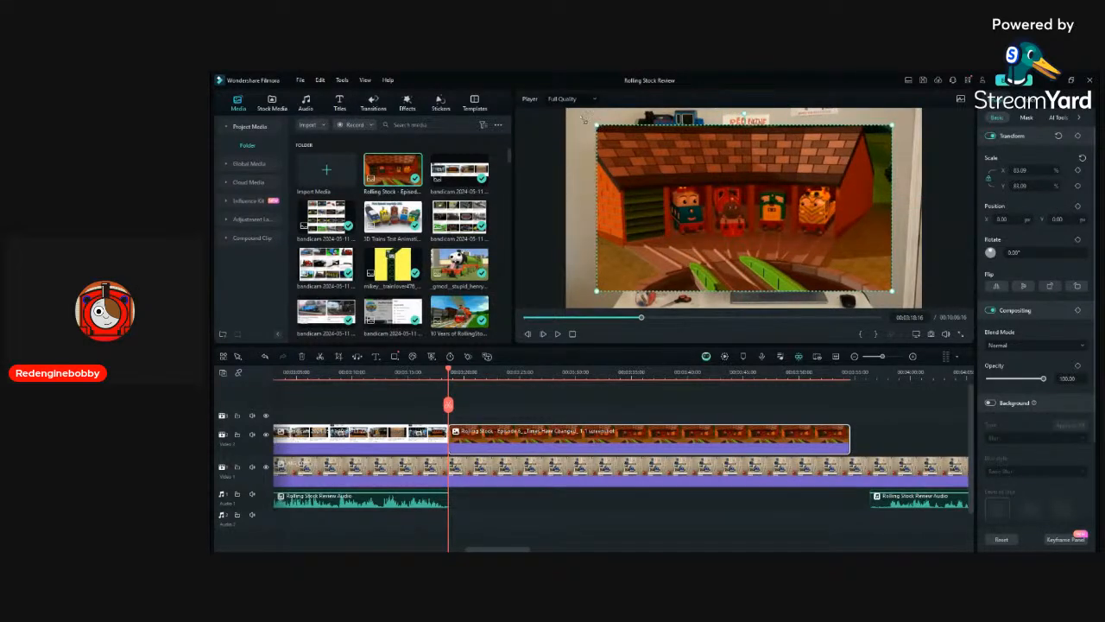
pyautogui.moveTo(596, 126); pyautogui.dragTo(562, 108)
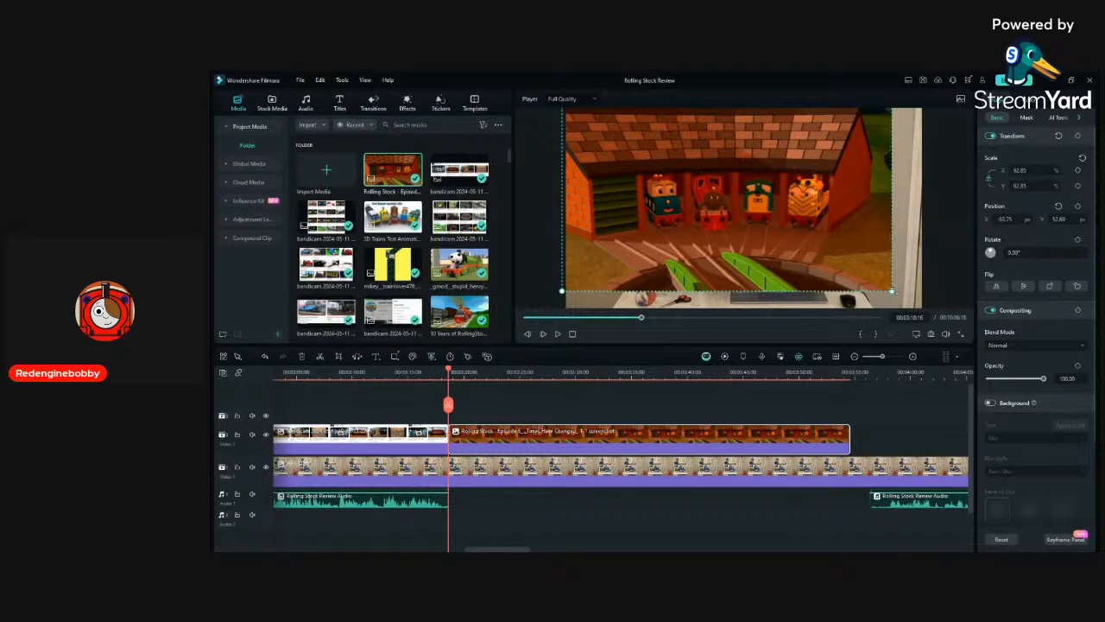
pyautogui.moveTo(893, 291); pyautogui.dragTo(922, 307)
# Shift the engine shed screenshot clip slightly so it starts at about 3:19.
pyautogui.moveTo(530, 447)
pyautogui.mouseDown()
pyautogui.moveTo(547, 444)
pyautogui.moveTo(513, 441)
pyautogui.mouseUp()
pyautogui.click(530, 406)
pyautogui.press('space')
pyautogui.press('space')
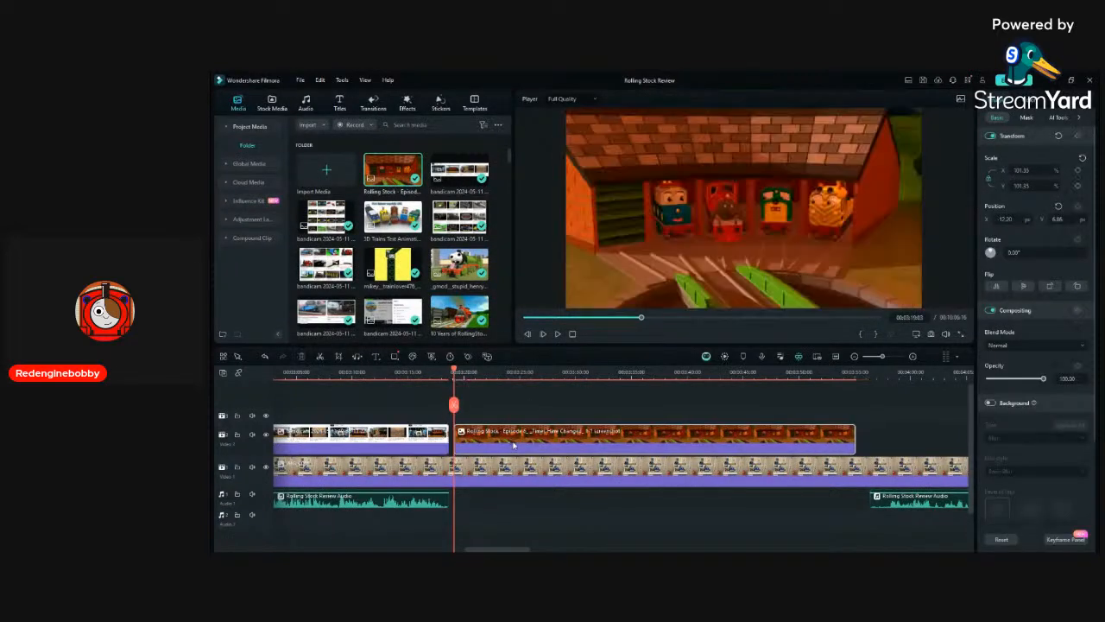
# Find the Up, Up and Away! opening theme among the music files and place it in the narration gap at about 3:19.
pyautogui.scroll(-2, 501, 259)
pyautogui.scroll(-8, 502, 259)
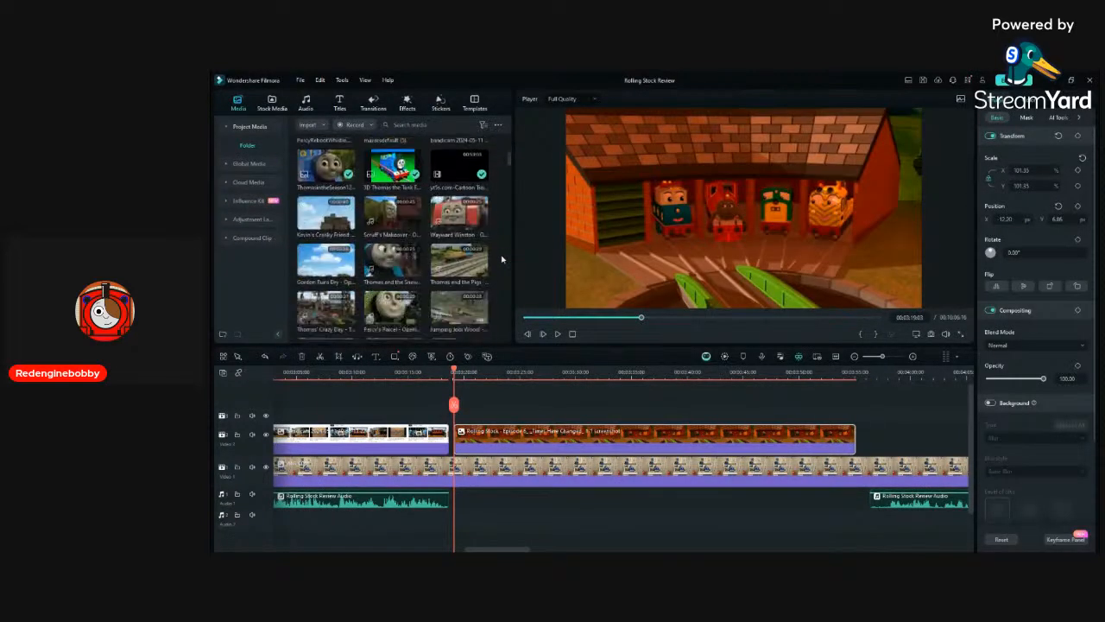
pyautogui.scroll(-3, 376, 291)
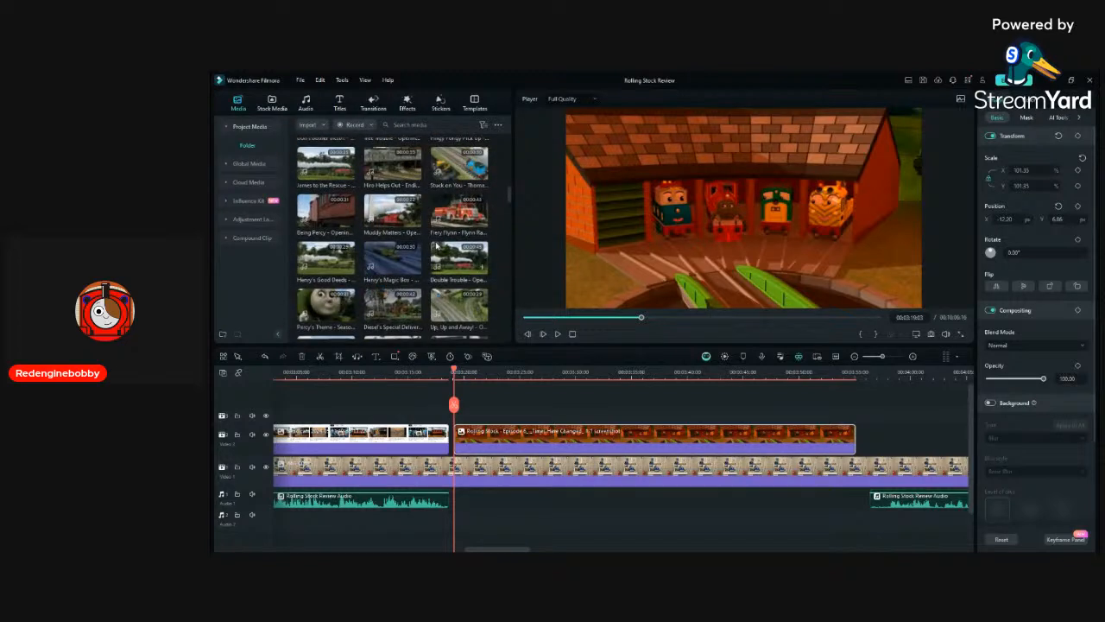
pyautogui.scroll(-1, 465, 273)
pyautogui.scroll(-2, 465, 273)
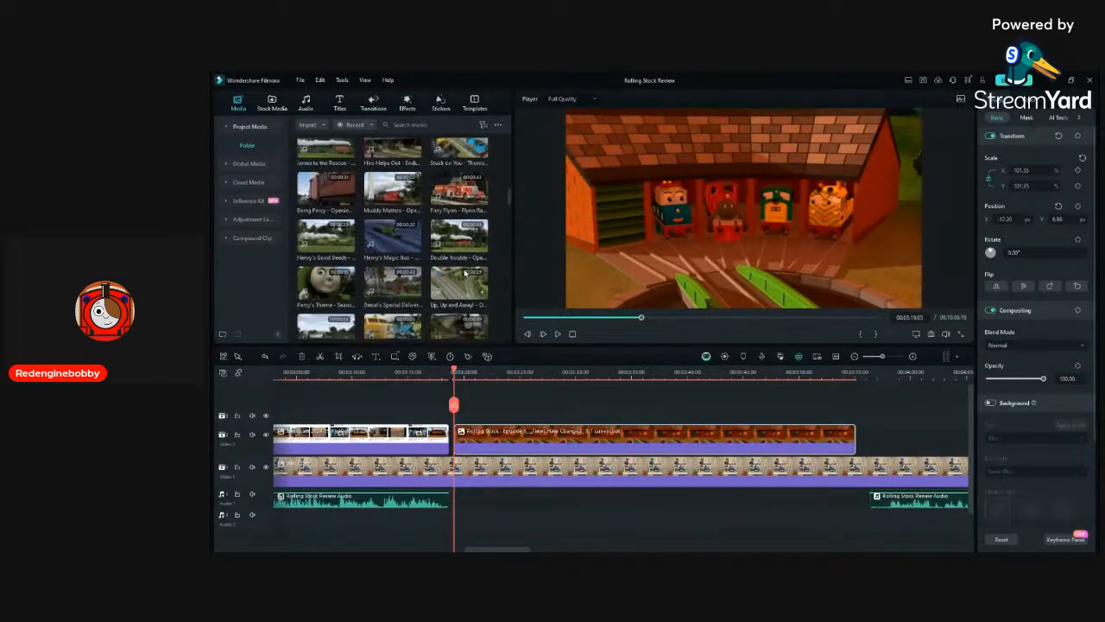
pyautogui.doubleClick(328, 201)
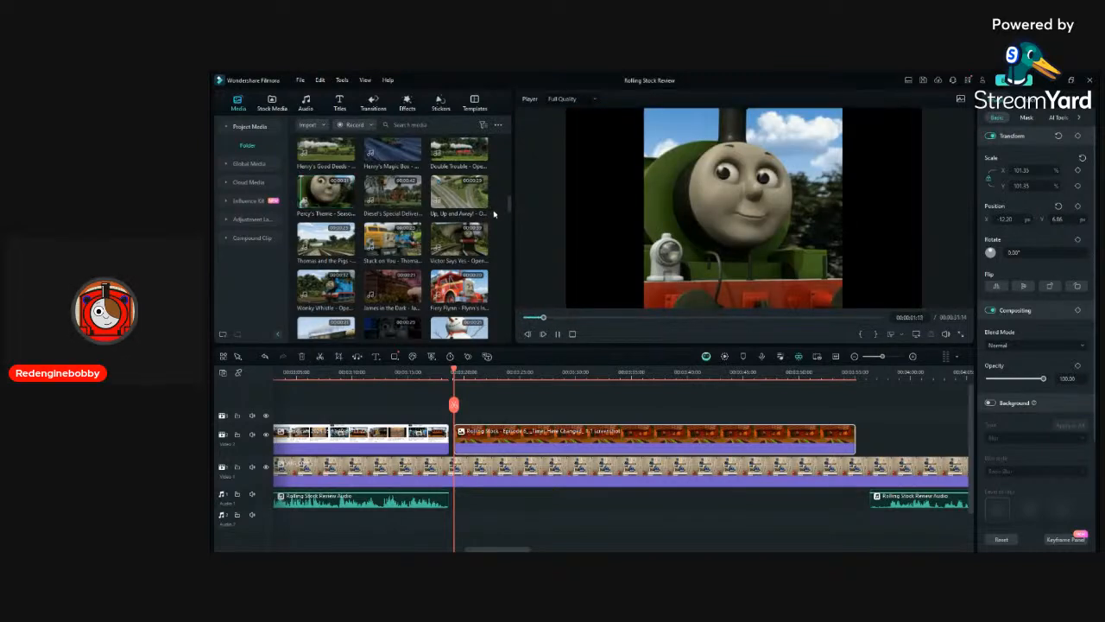
pyautogui.click(458, 197)
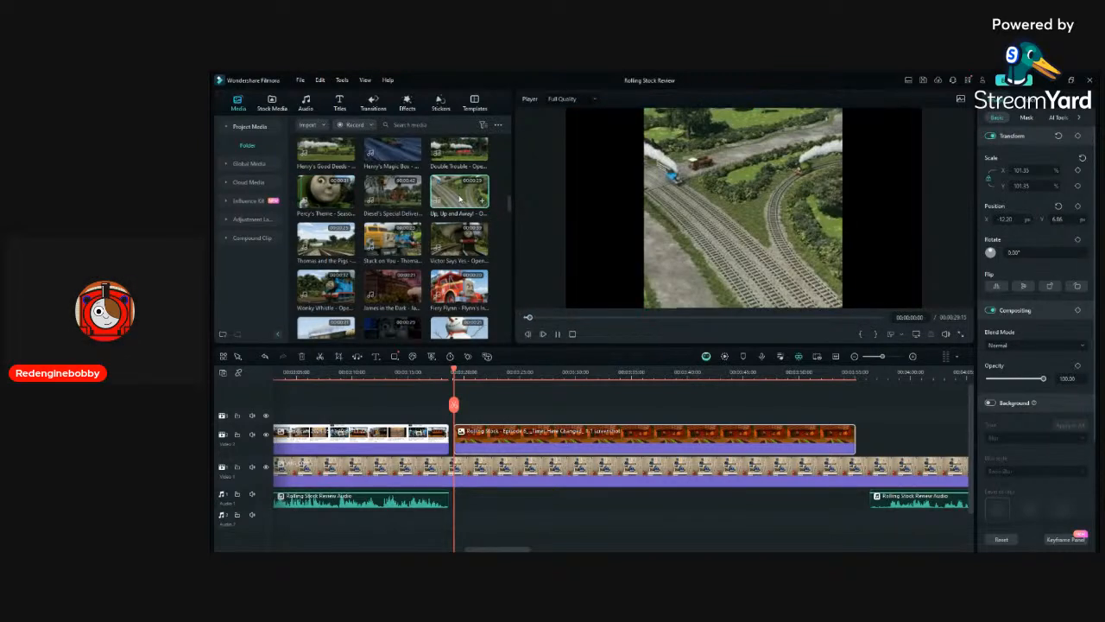
pyautogui.moveTo(459, 197); pyautogui.dragTo(459, 488)
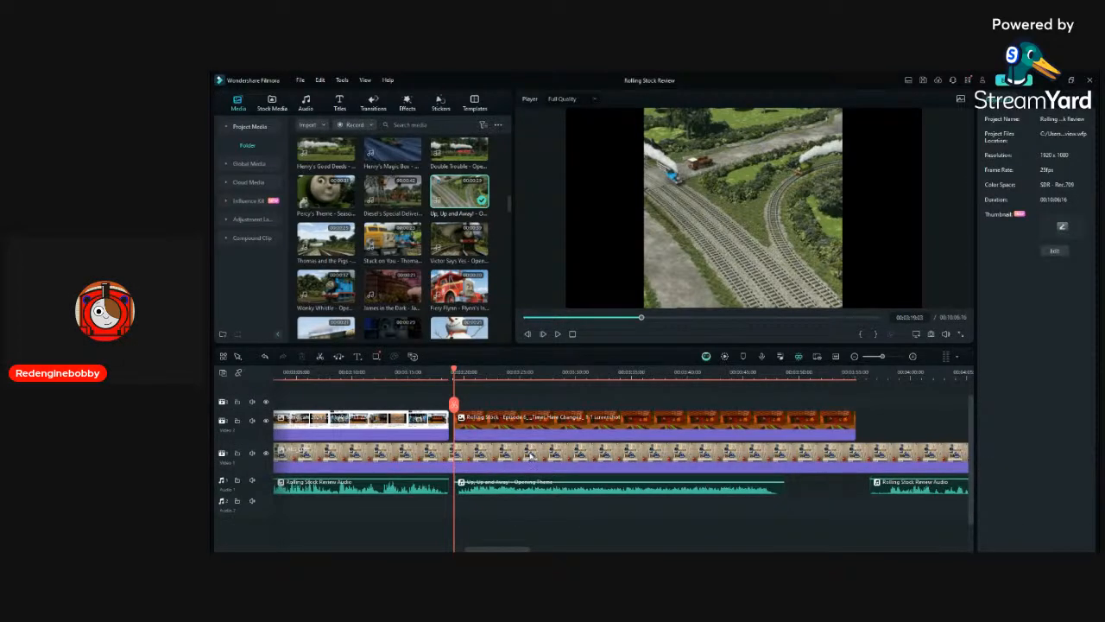
# Play the start of the Up, Up and Away! theme and give the music a short fade-in.
pyautogui.press('space')
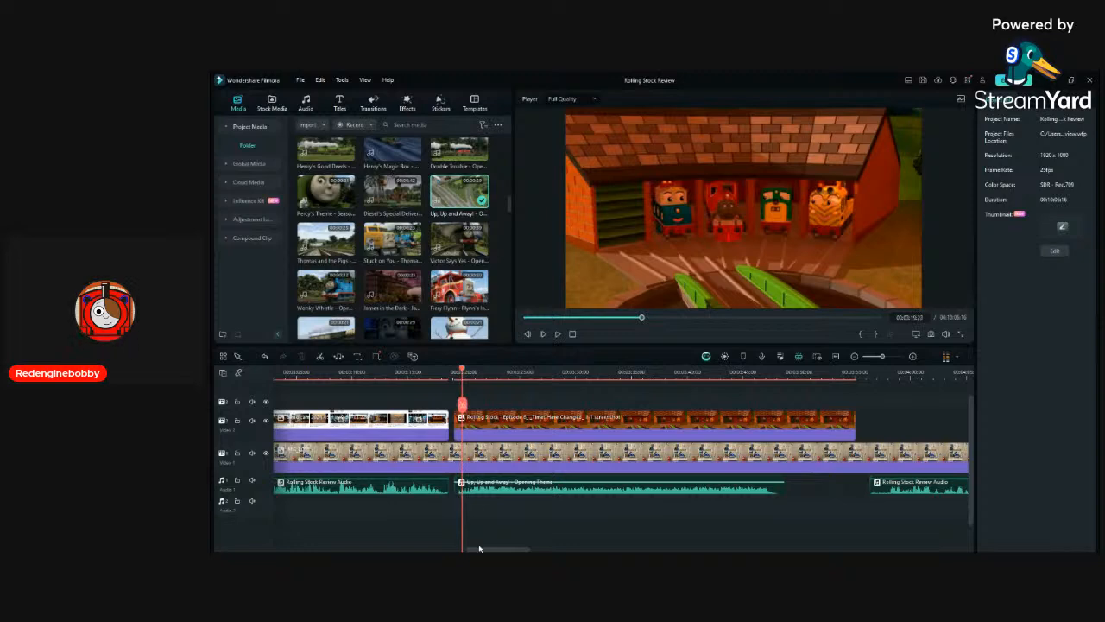
pyautogui.scroll(5, 479, 548)
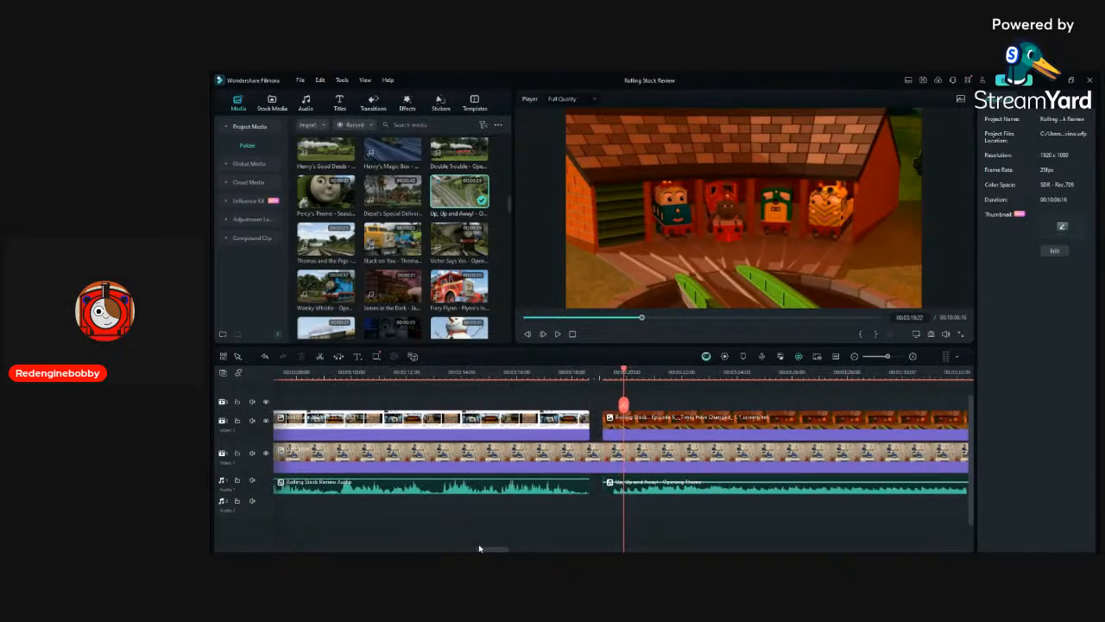
pyautogui.scroll(1, 479, 548)
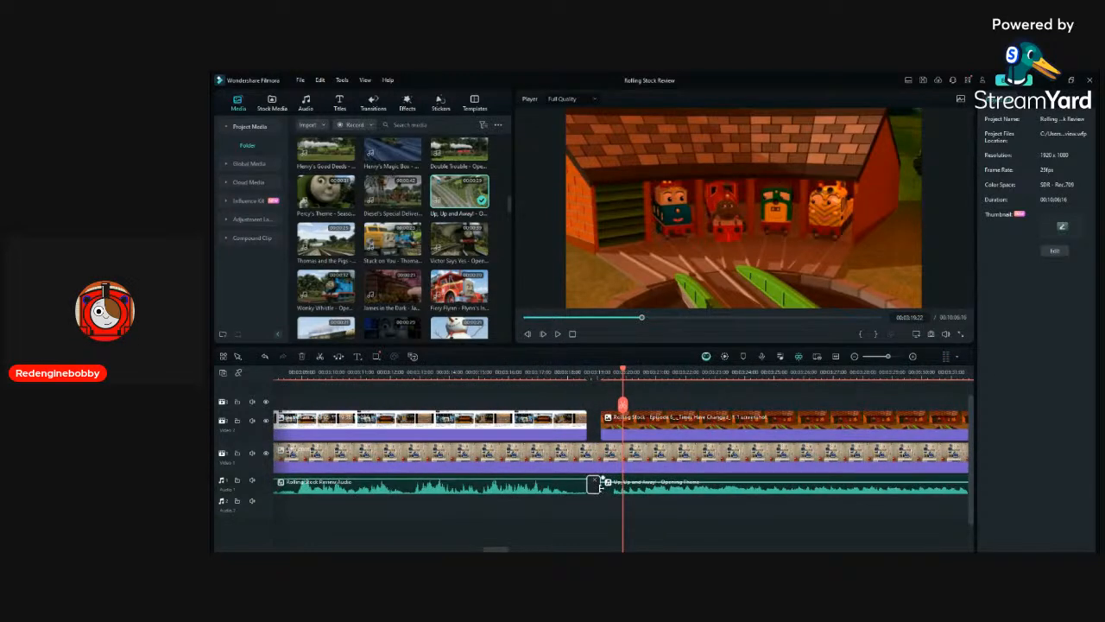
pyautogui.moveTo(603, 489); pyautogui.dragTo(656, 482)
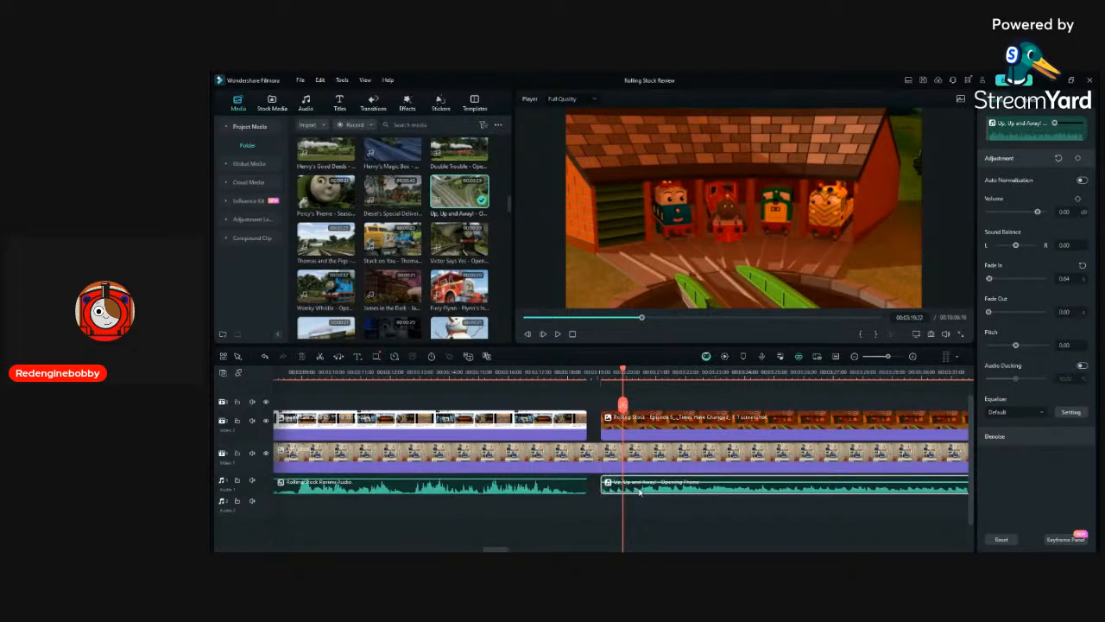
# Apply a Dissolve transition to the start of the engine shed screenshot and return to just before it for playback.
pyautogui.click(388, 107)
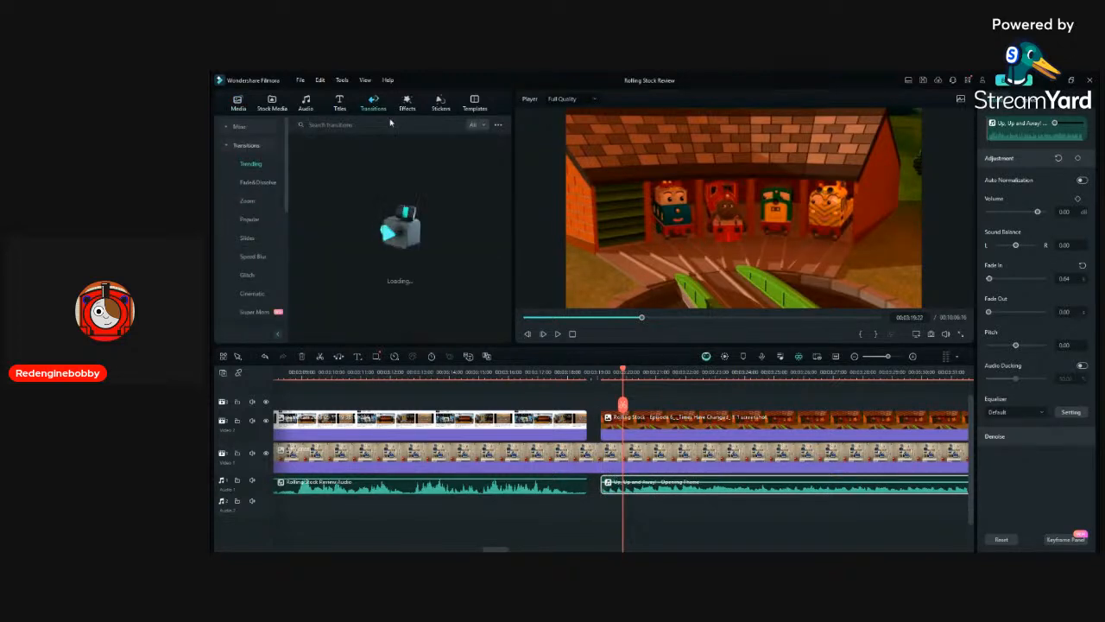
pyautogui.scroll(-2, 680, 514)
pyautogui.scroll(-3, 679, 514)
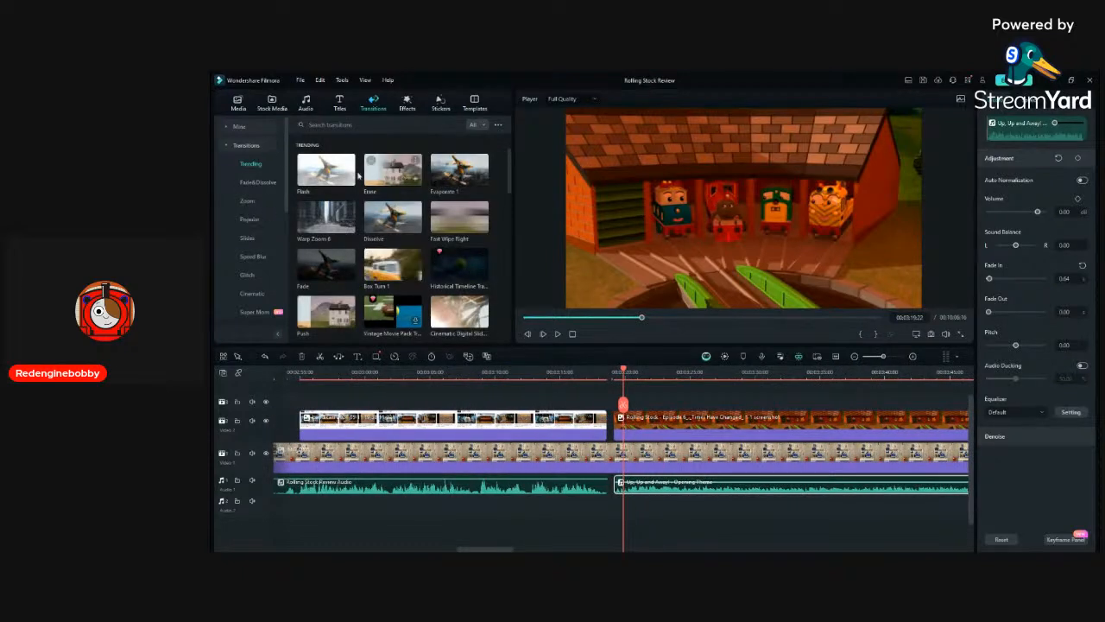
pyautogui.moveTo(393, 211); pyautogui.dragTo(620, 423)
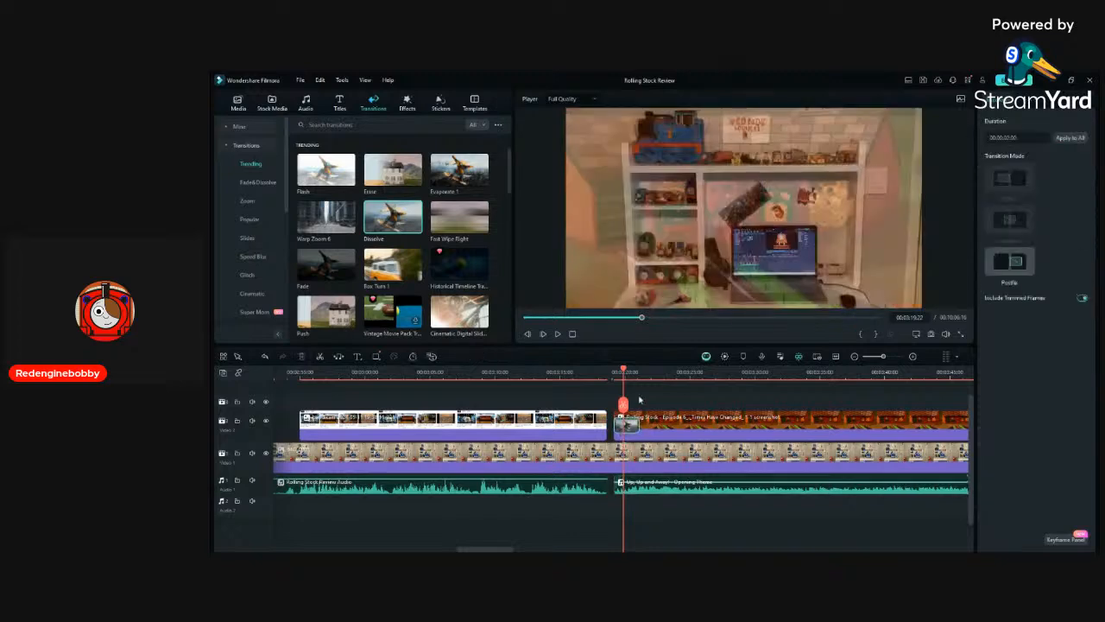
pyautogui.click(610, 373)
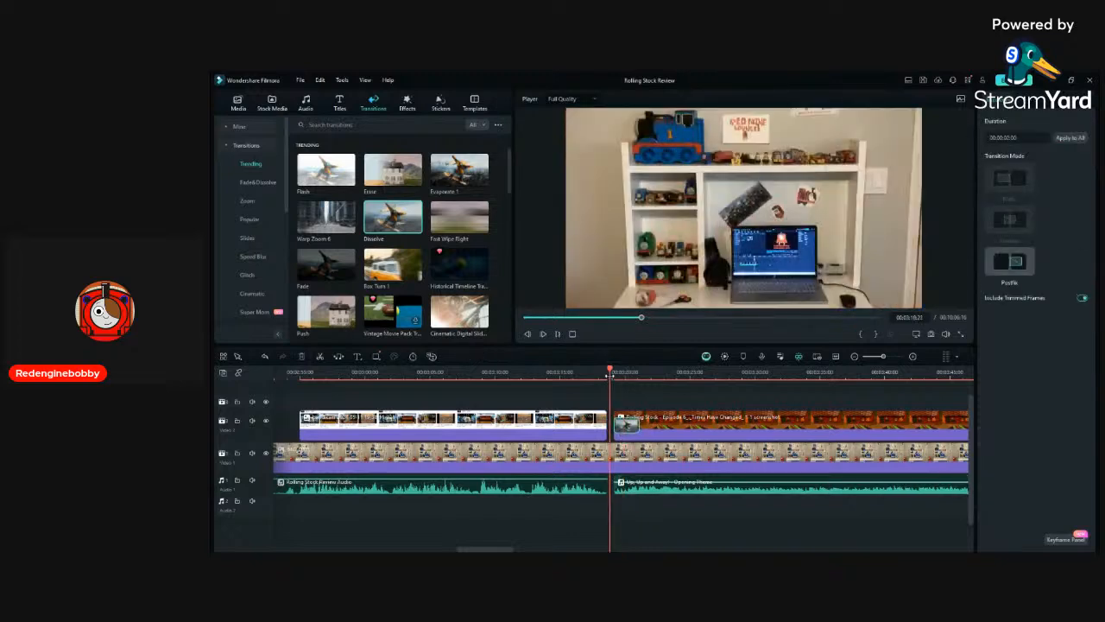
# Play the start of the engine shed screenshot and shorten its Dissolve transition to under one second.
pyautogui.press('space')
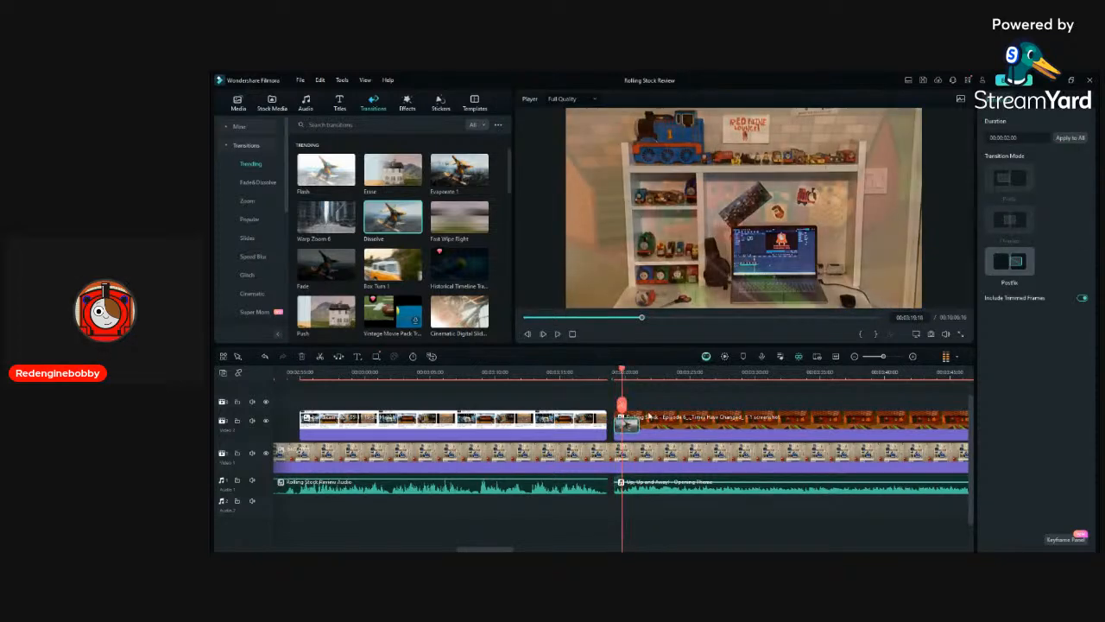
pyautogui.moveTo(623, 431); pyautogui.dragTo(621, 435)
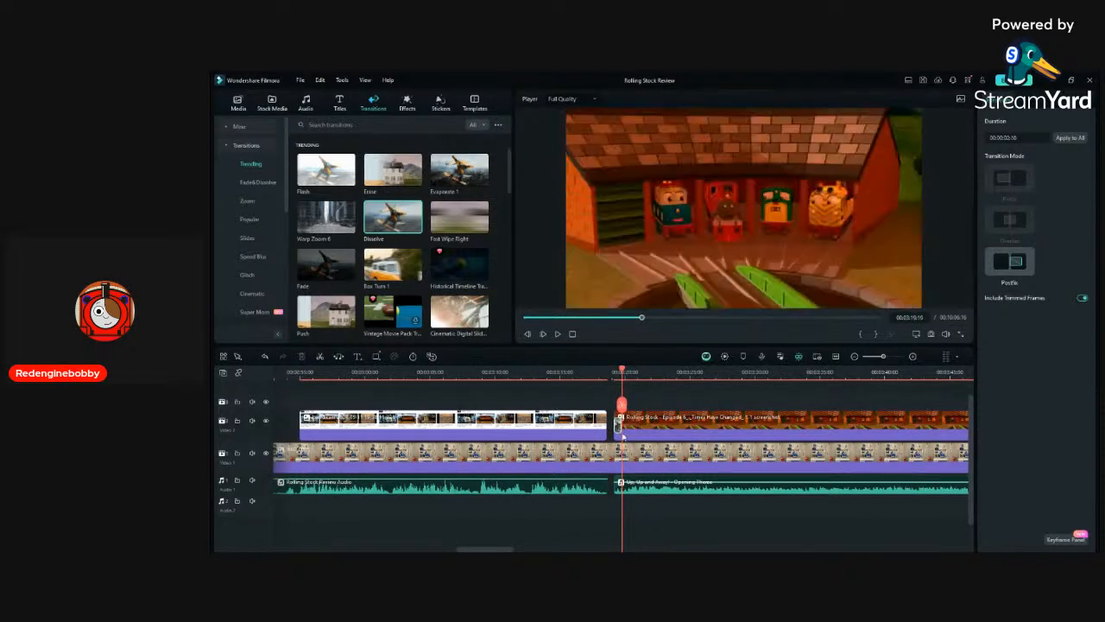
# Copy the OS Origins title from its earlier spot in the timeline and paste it above the engine shed screenshot at about 3:20.
pyautogui.scroll(-3, 622, 436)
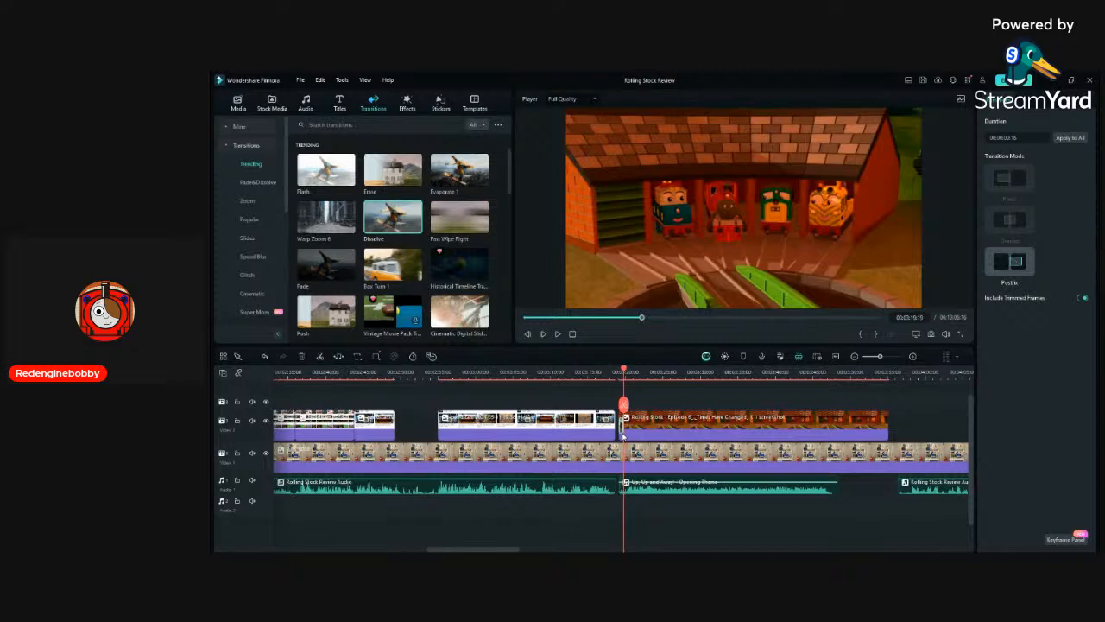
pyautogui.scroll(-4, 622, 436)
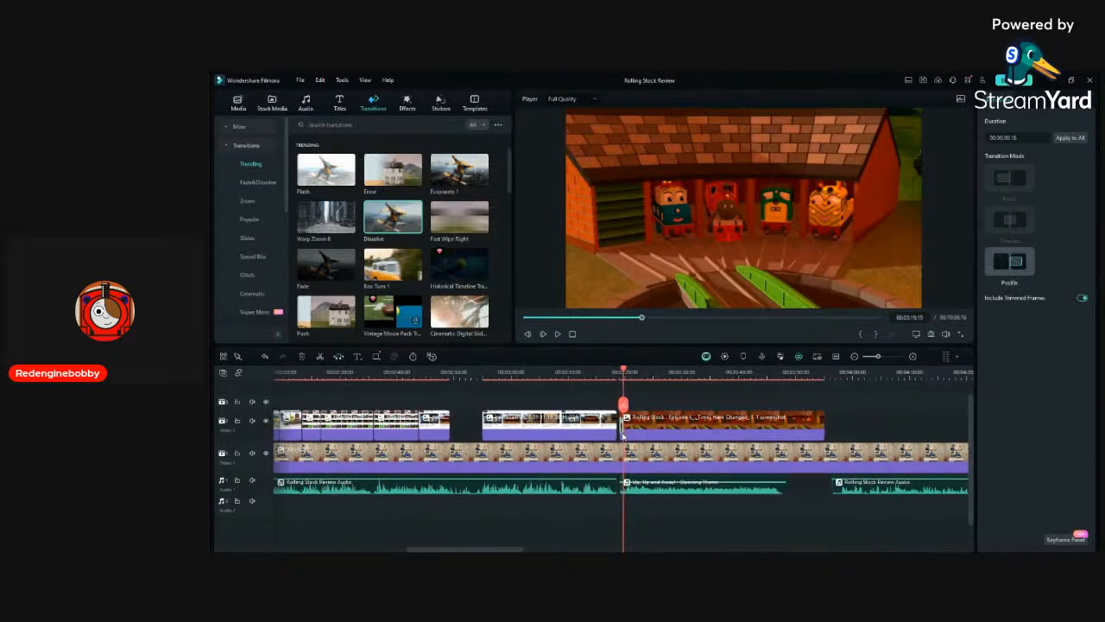
pyautogui.scroll(-4, 622, 436)
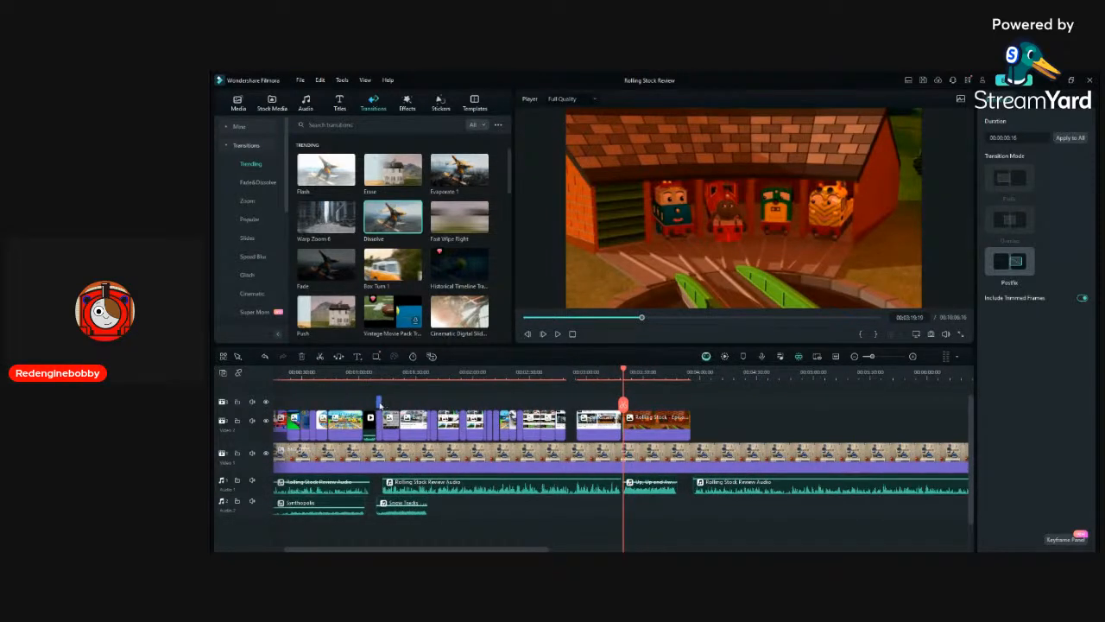
pyautogui.click(379, 404)
pyautogui.click(689, 395)
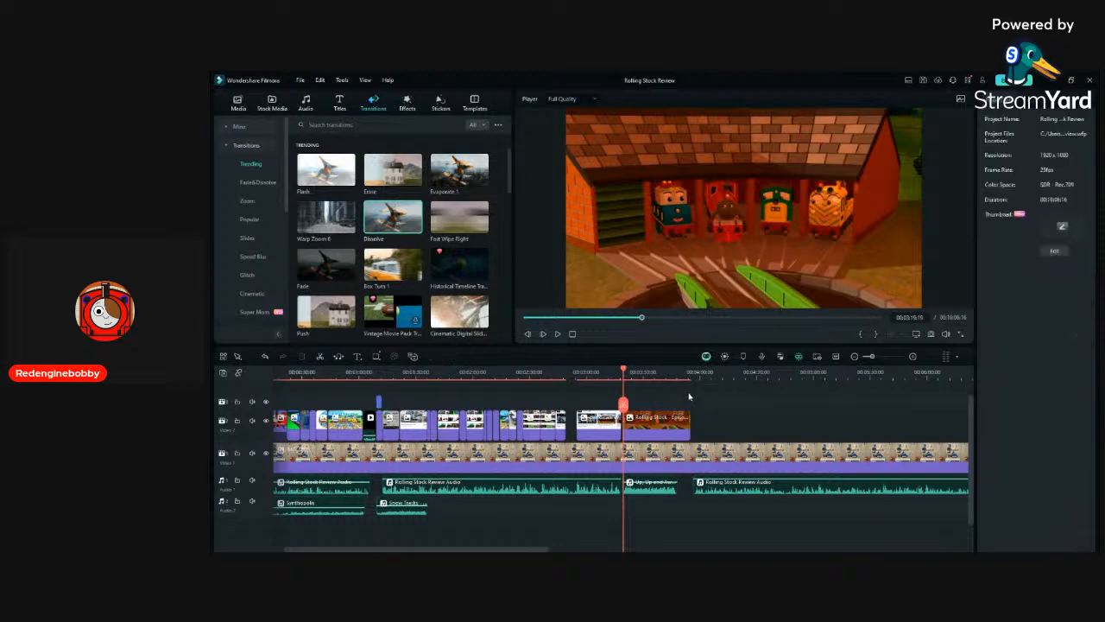
pyautogui.scroll(4, 689, 396)
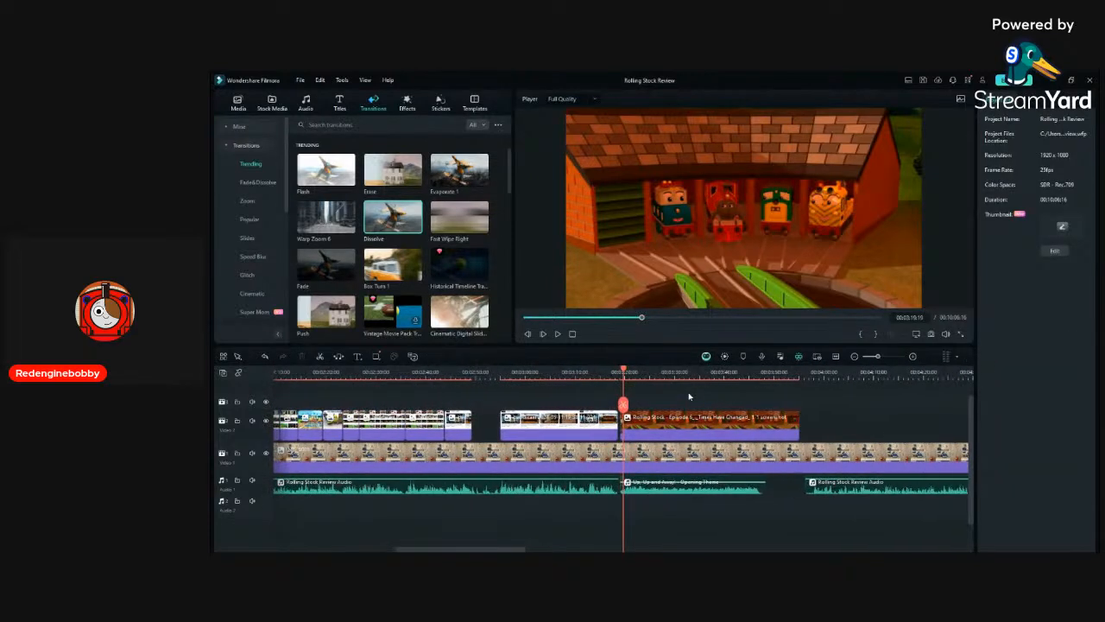
pyautogui.scroll(4, 689, 395)
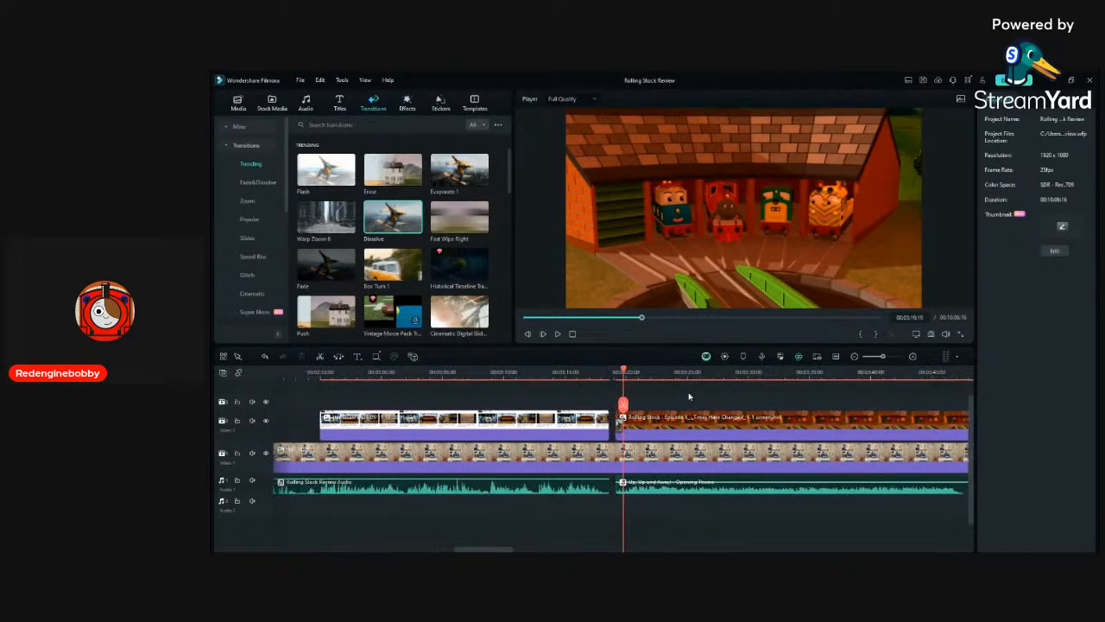
pyautogui.scroll(3, 689, 396)
pyautogui.click(682, 399)
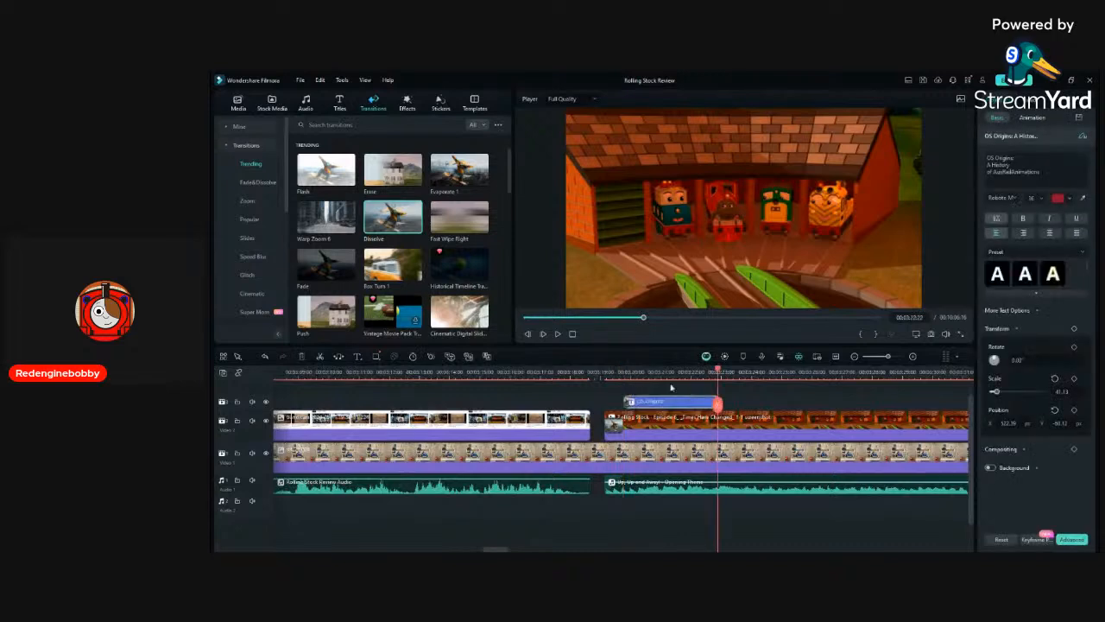
# Preview the pasted OS Origins title over the engine shed and move it up onto the shed roof.
pyautogui.click(619, 372)
pyautogui.press('space')
pyautogui.press('space')
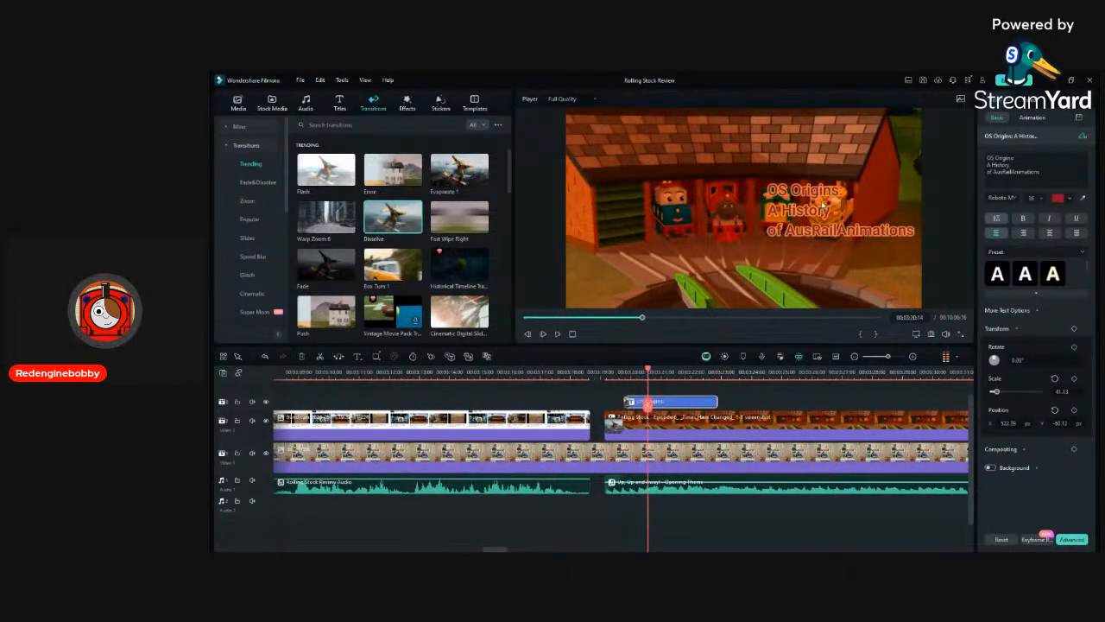
pyautogui.moveTo(824, 205); pyautogui.dragTo(700, 134)
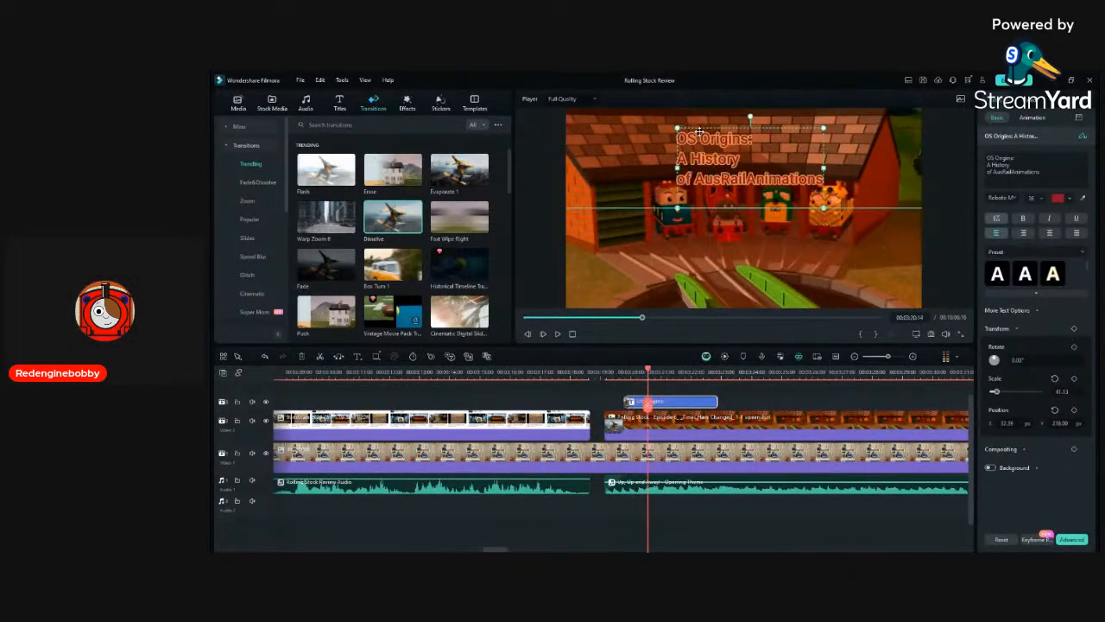
# Replace the title text with the centred lines "The Other NWR:" and "The World Of Rolling Stock", and enlarge it to about 73% scale.
pyautogui.click(1024, 233)
pyautogui.moveTo(975, 156); pyautogui.dragTo(984, 155)
pyautogui.press('BackSpace')
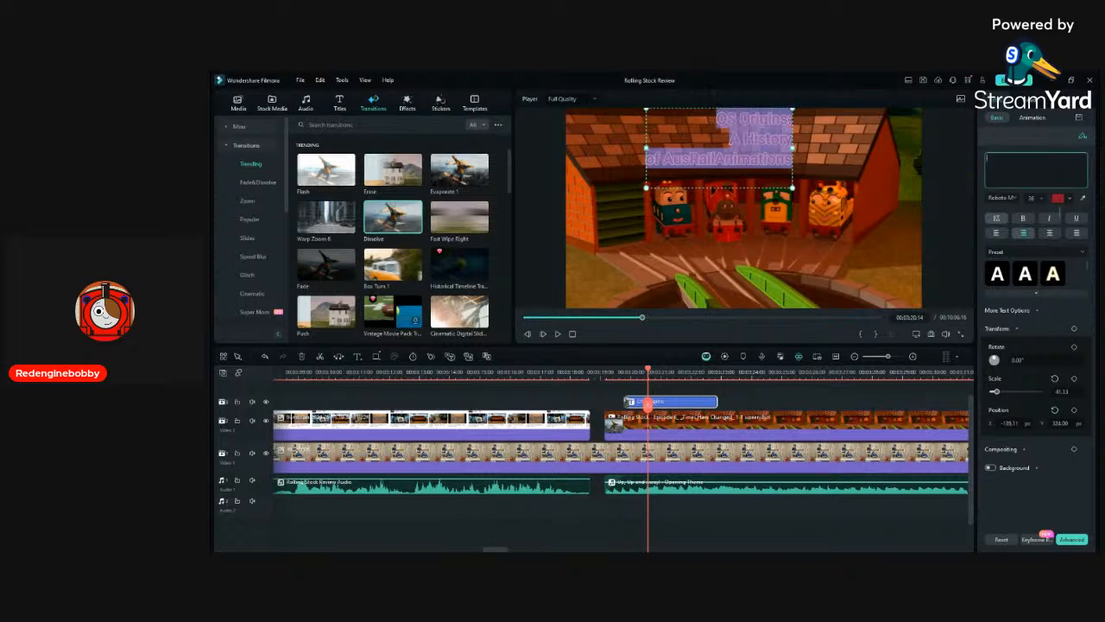
pyautogui.write('The')
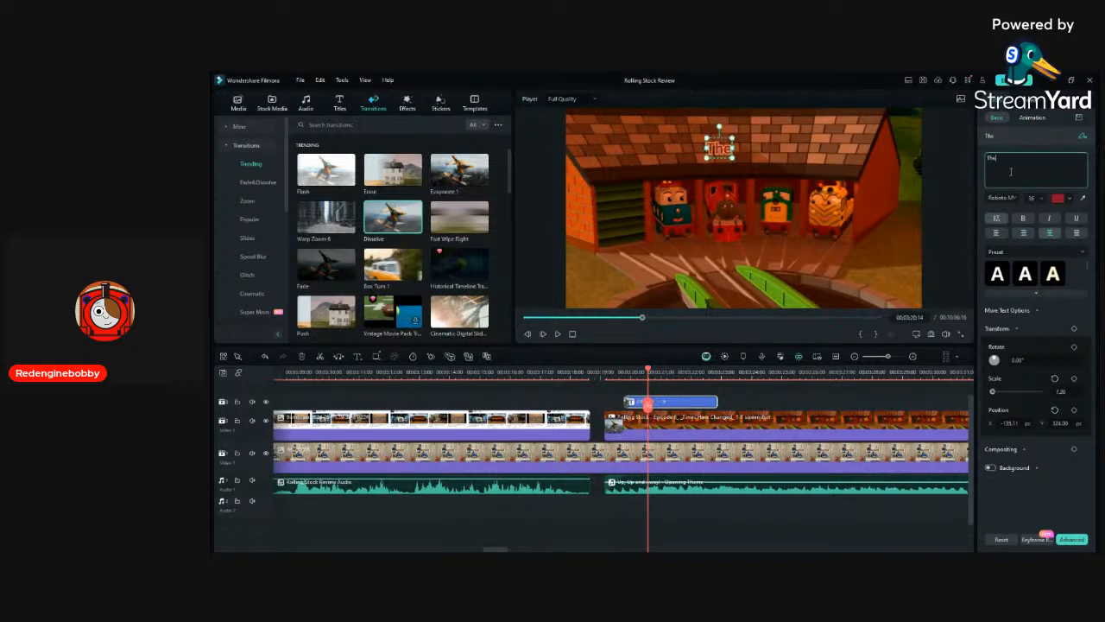
pyautogui.write(' Other NWR:')
pyautogui.press('Return')
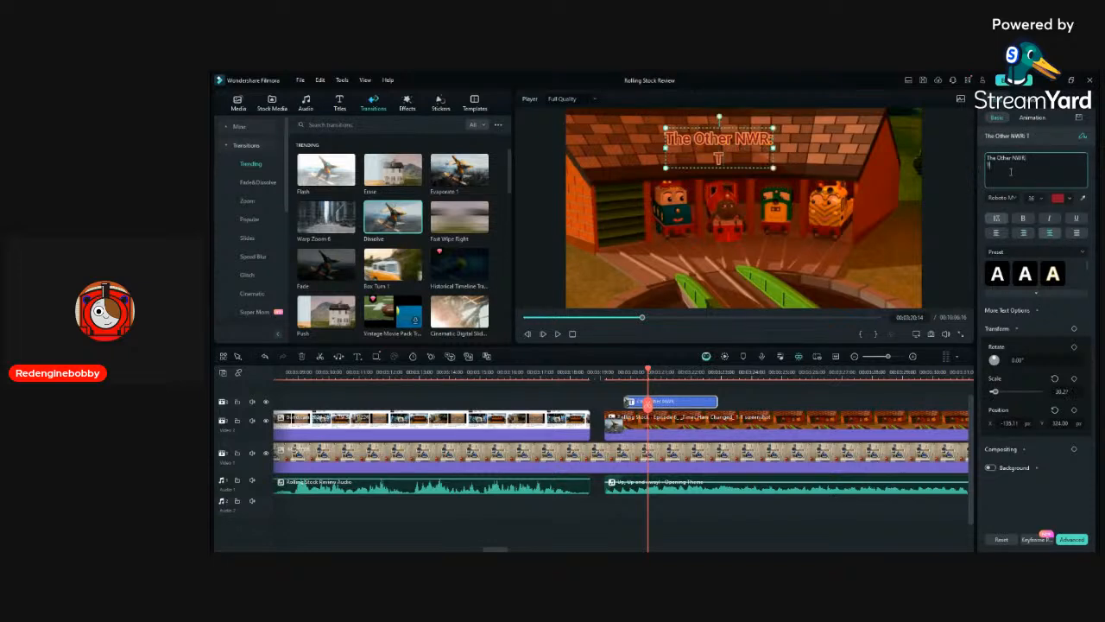
pyautogui.write('The World Of Rolling Stock')
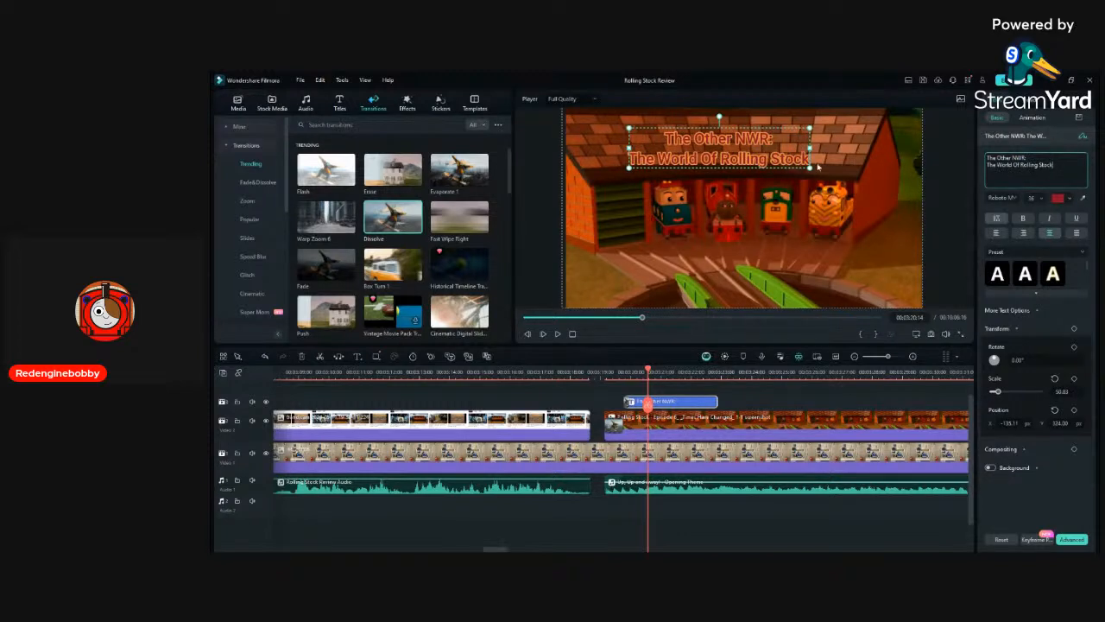
pyautogui.moveTo(810, 167)
pyautogui.mouseDown()
pyautogui.moveTo(890, 184)
pyautogui.moveTo(827, 165)
pyautogui.moveTo(827, 155)
pyautogui.mouseUp()
# Play the title section from about 3:19 and lower the volume of the Up, Up and Away! theme.
pyautogui.click(609, 372)
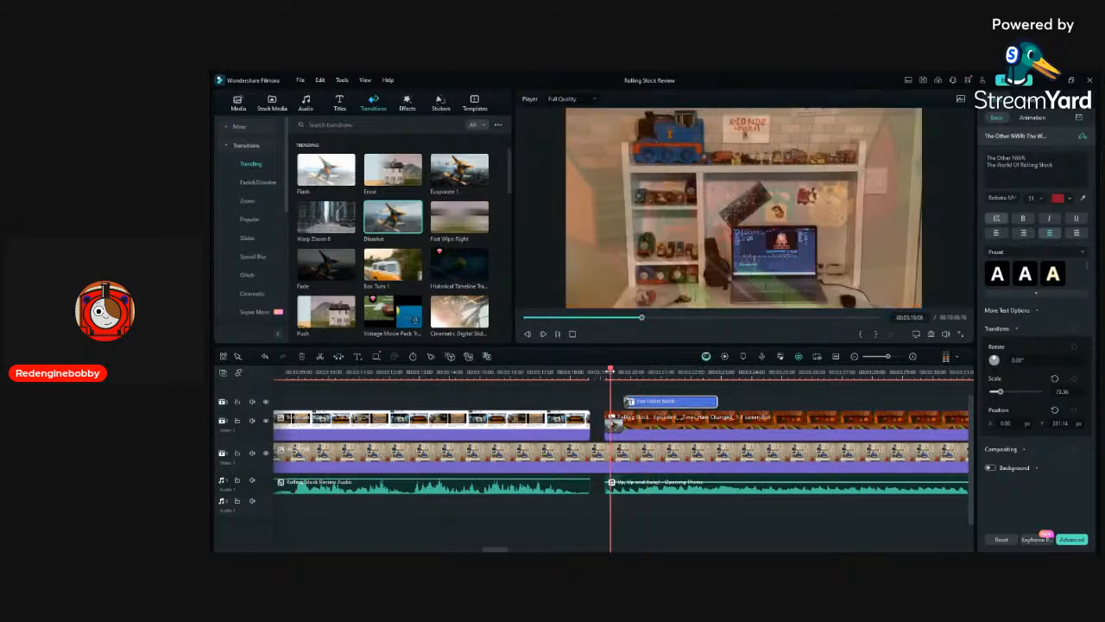
pyautogui.press('space')
pyautogui.moveTo(649, 481); pyautogui.dragTo(649, 489)
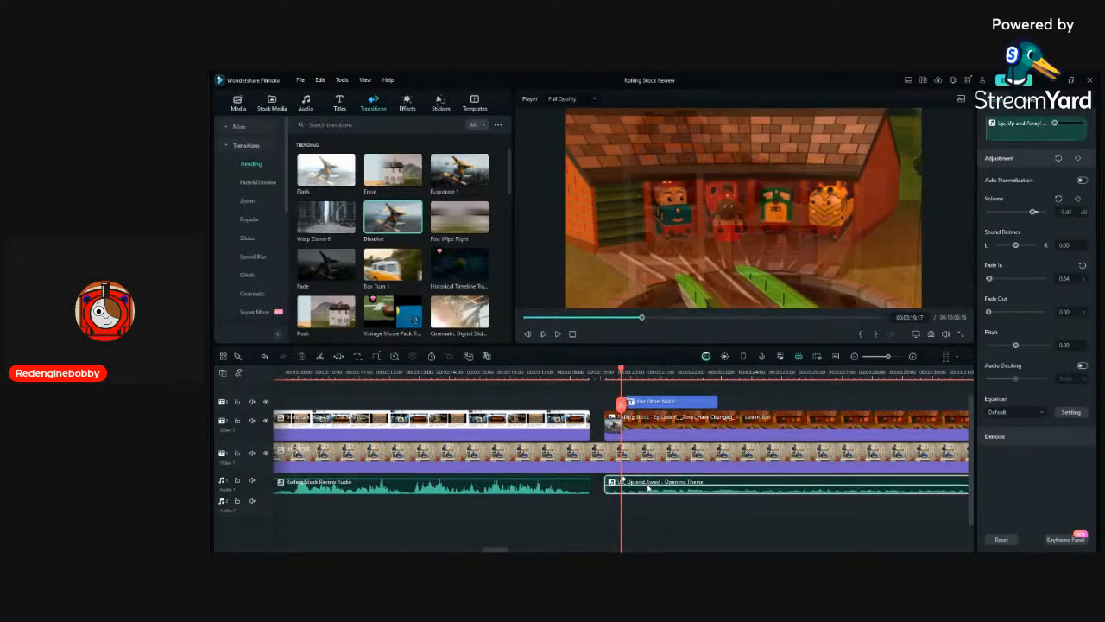
pyautogui.click(605, 372)
pyautogui.press('space')
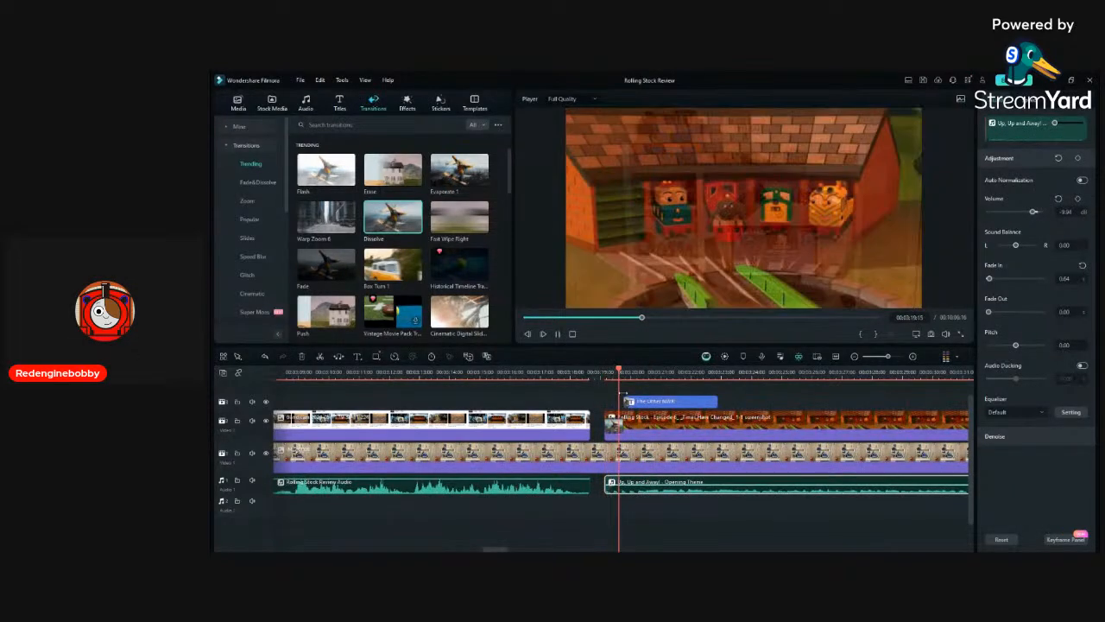
# Play on to about 3:23 and extend the end of The Other NWR title to that point.
pyautogui.hotkey('ctrl', '-')
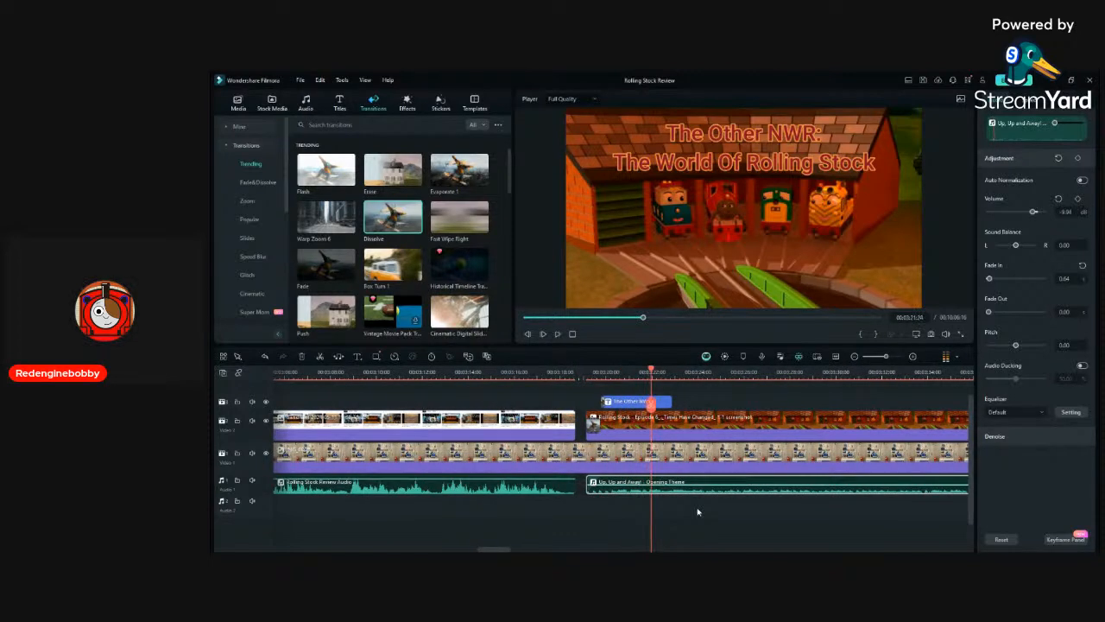
pyautogui.press('space')
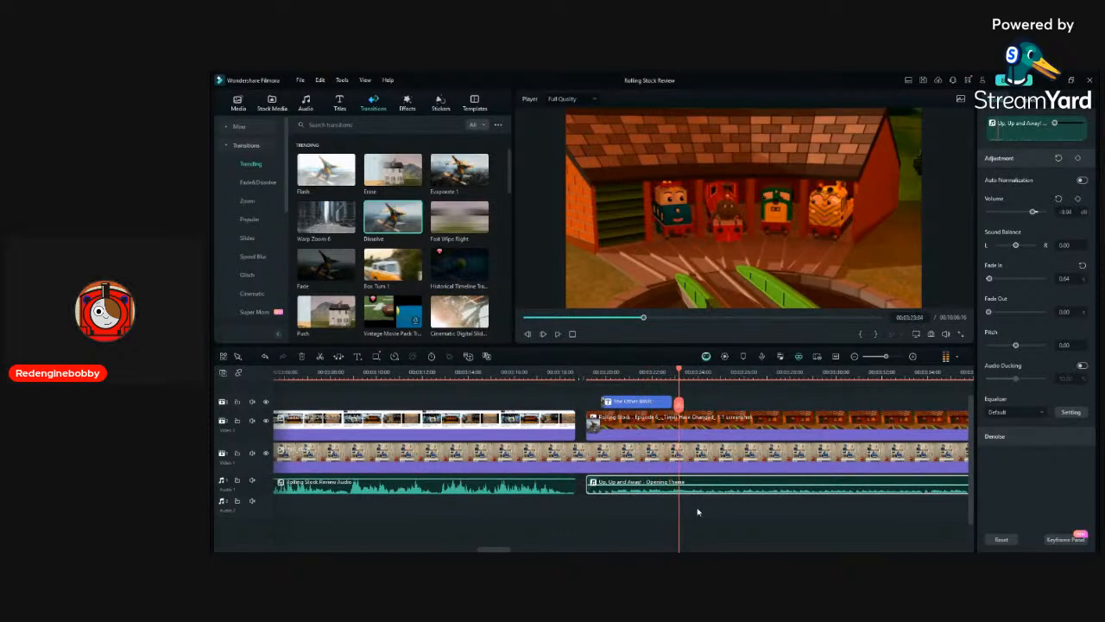
pyautogui.click(667, 400)
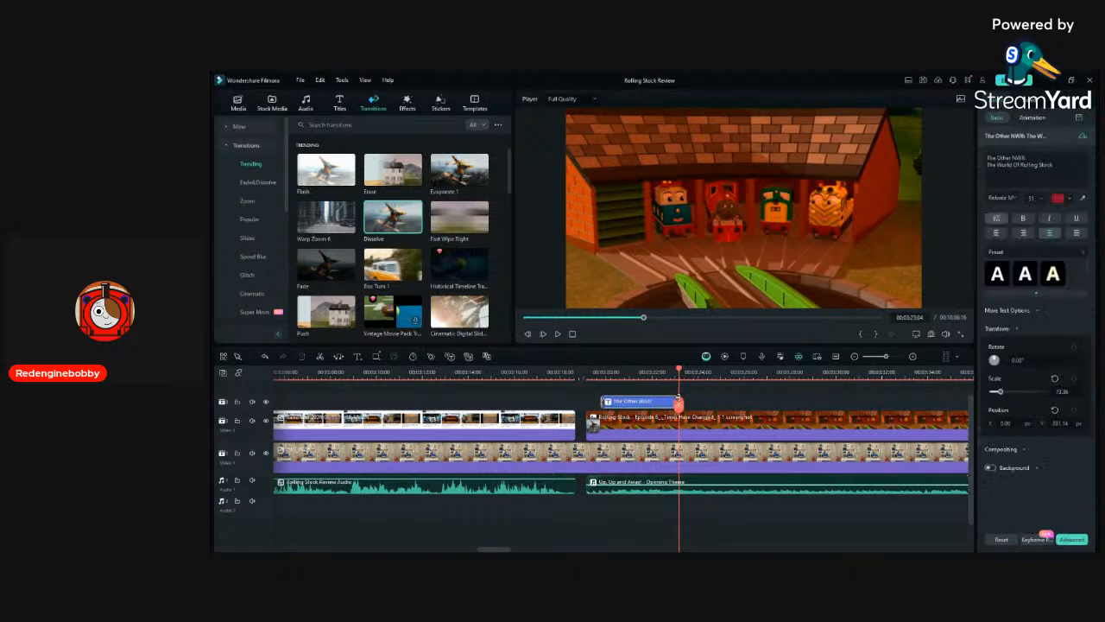
# Move the next narration clip beneath the music at about 3:23 and trim the engine shed screenshot to end where it starts.
pyautogui.hscroll(2, 781, 476)
pyautogui.scroll(-5, 781, 476)
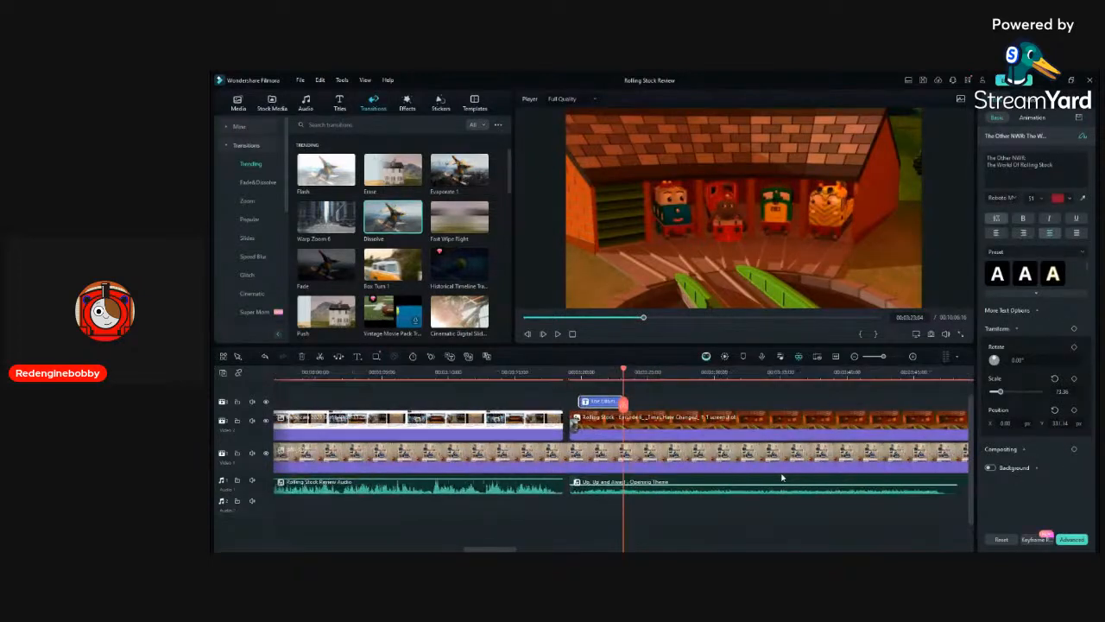
pyautogui.moveTo(939, 489); pyautogui.dragTo(642, 509)
pyautogui.press('space')
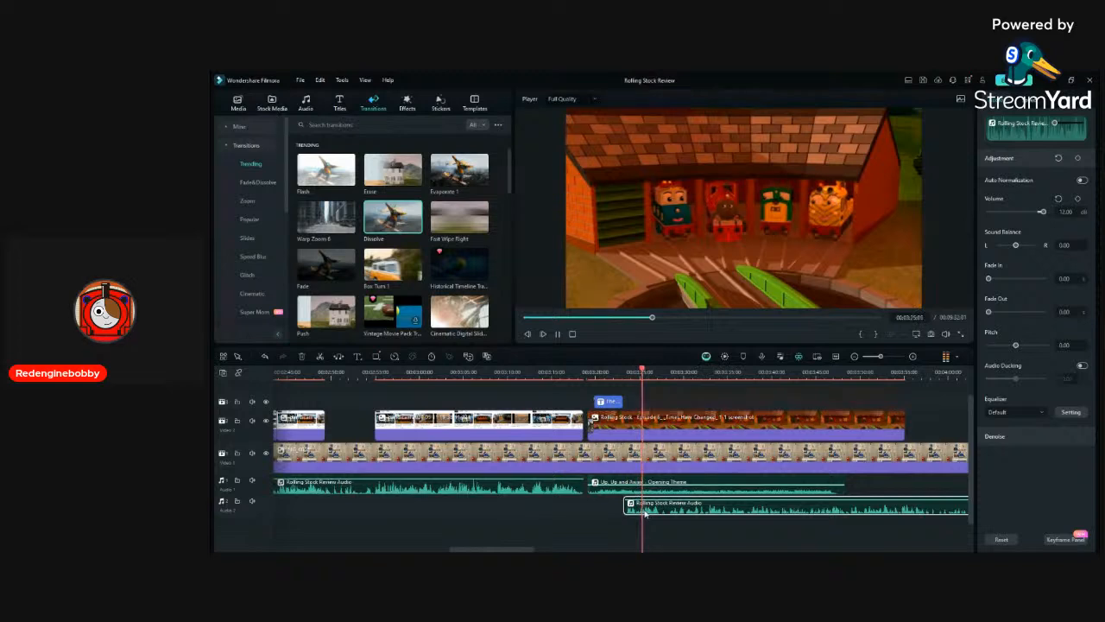
pyautogui.moveTo(900, 422); pyautogui.dragTo(621, 434)
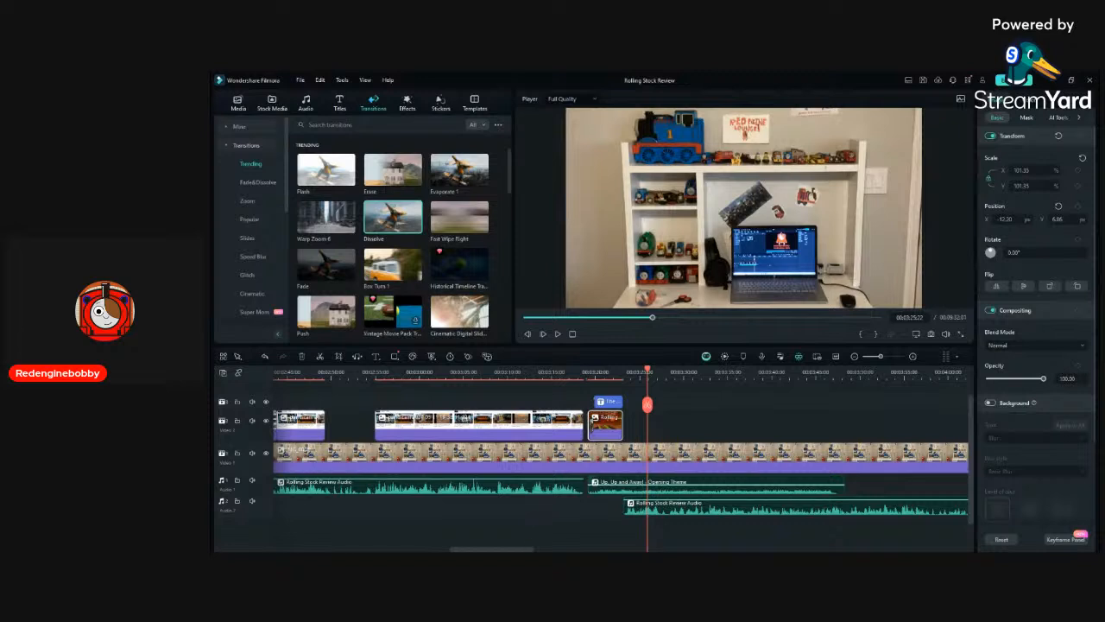
# Add the RollingStock episode screenshot of the red engine directly after the engine shed screenshot.
pyautogui.click(238, 104)
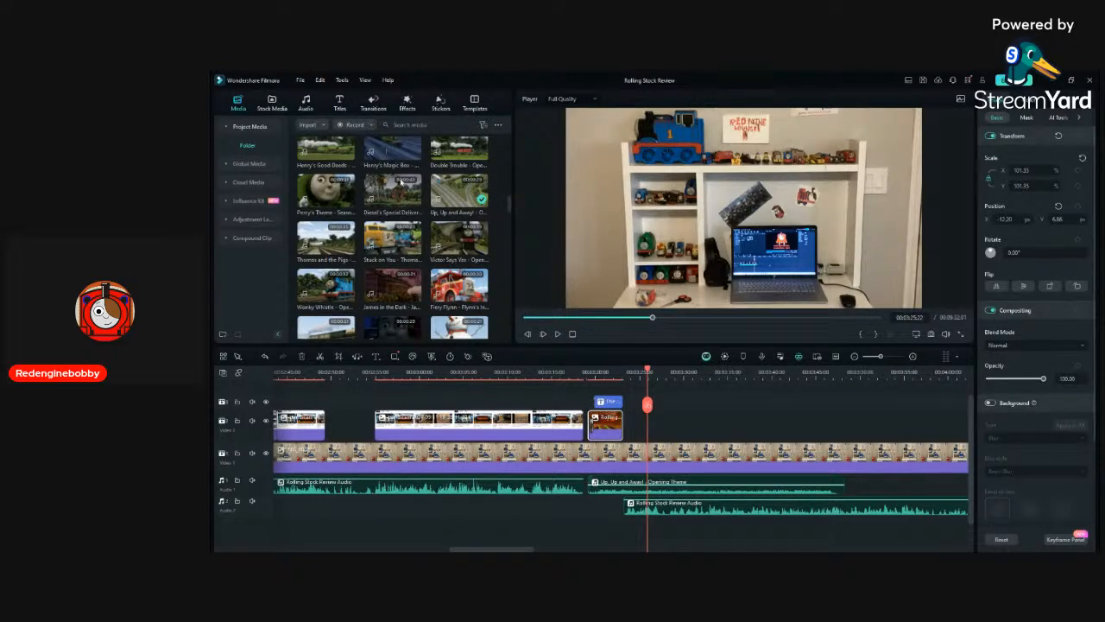
pyautogui.scroll(8, 401, 182)
pyautogui.moveTo(397, 176); pyautogui.dragTo(636, 418)
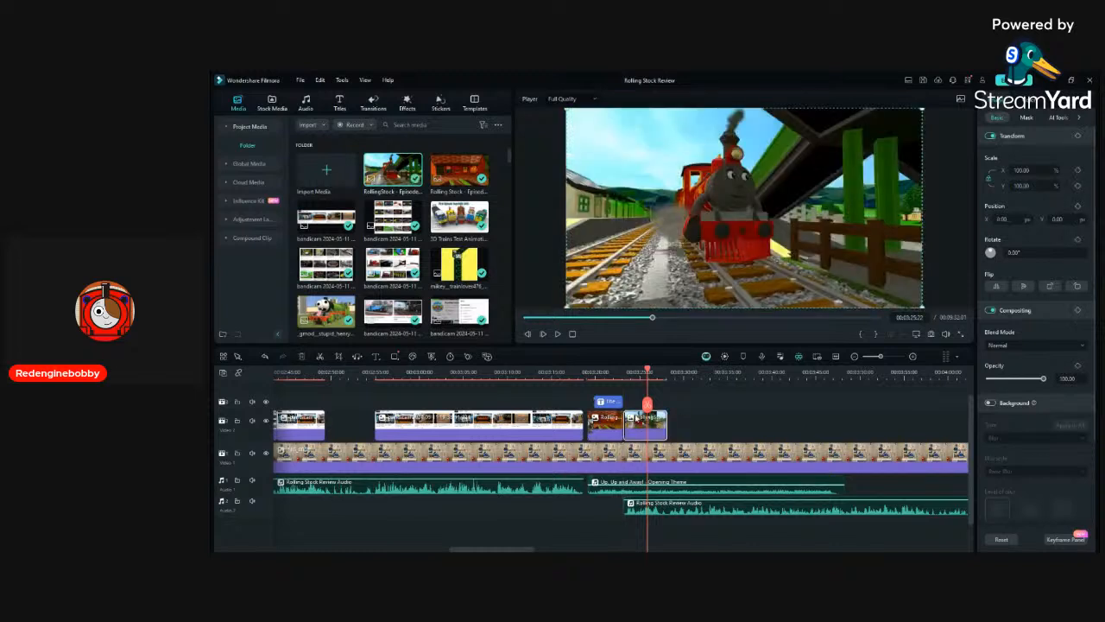
# Scale the red engine screenshot down to 88.89% and centre it over the background.
pyautogui.click(627, 372)
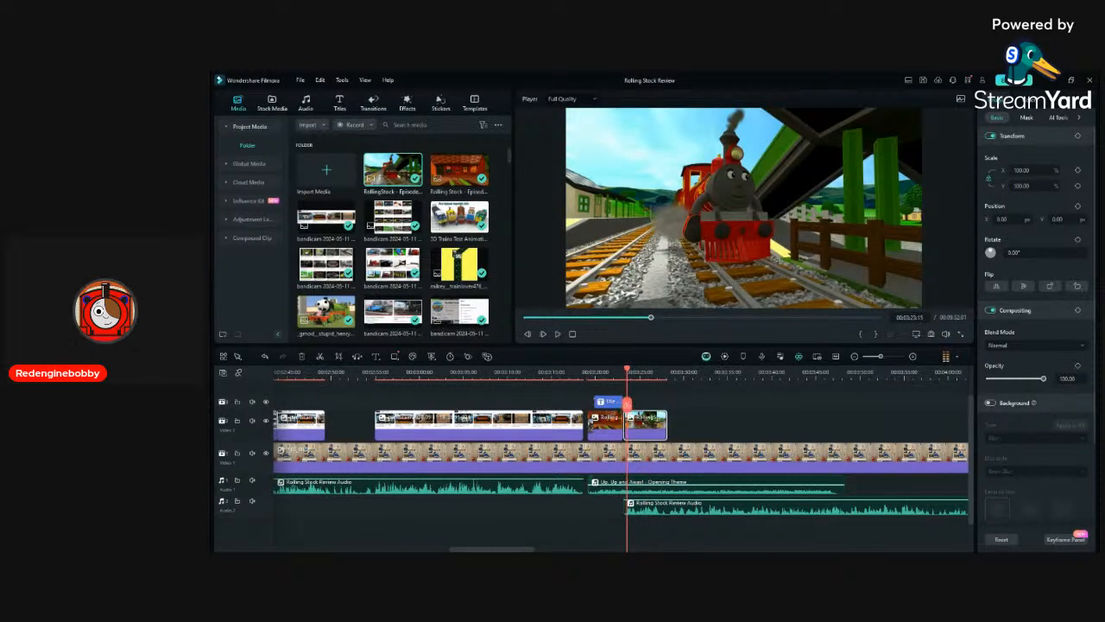
pyautogui.moveTo(565, 308); pyautogui.dragTo(605, 285)
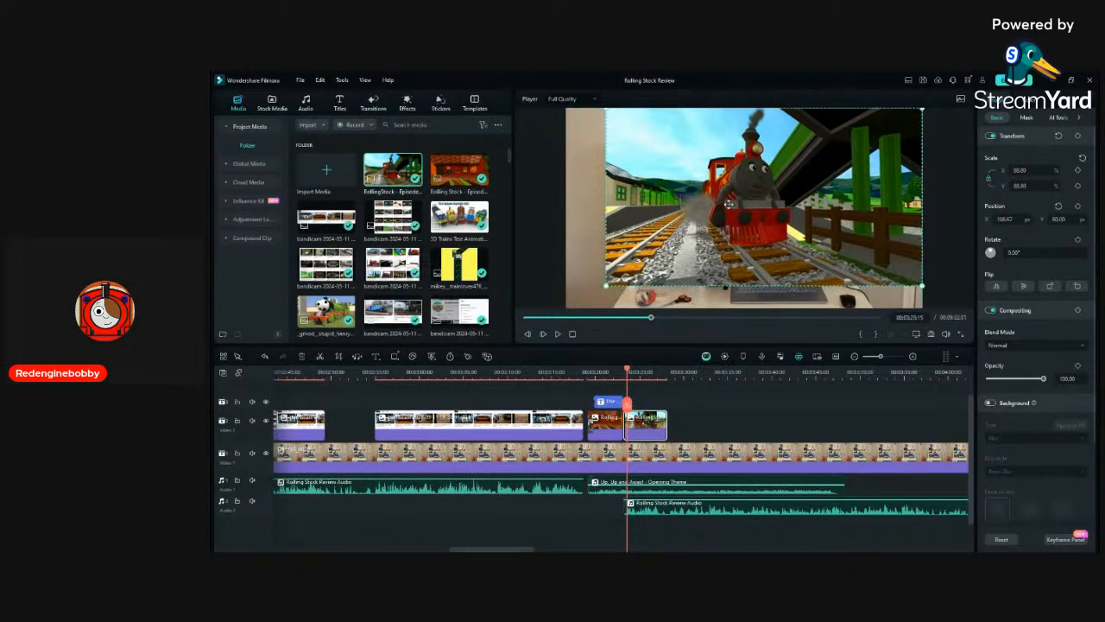
pyautogui.moveTo(727, 204); pyautogui.dragTo(721, 217)
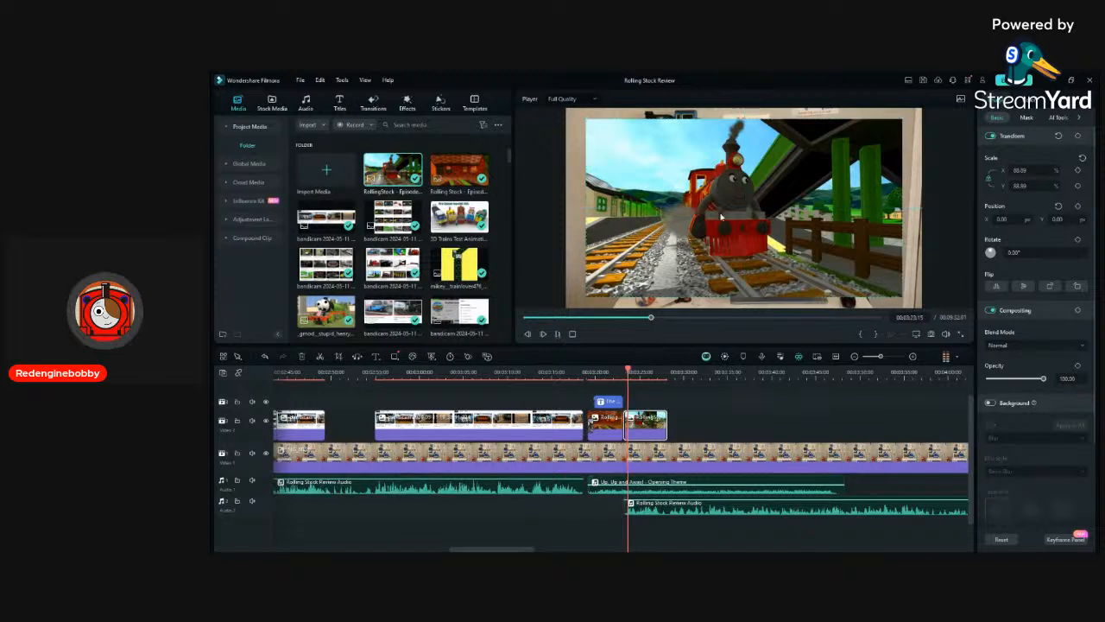
# Play the narration from the red engine screenshot to about 3:32 to check the image and music timing.
pyautogui.press('space')
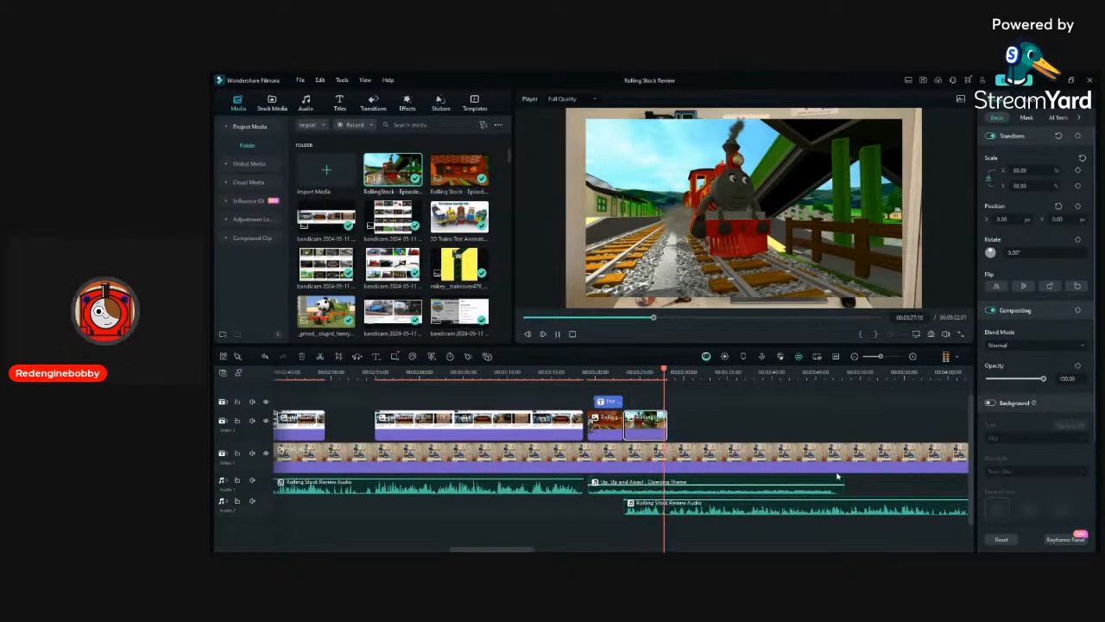
pyautogui.press('space')
pyautogui.scroll(3, 730, 474)
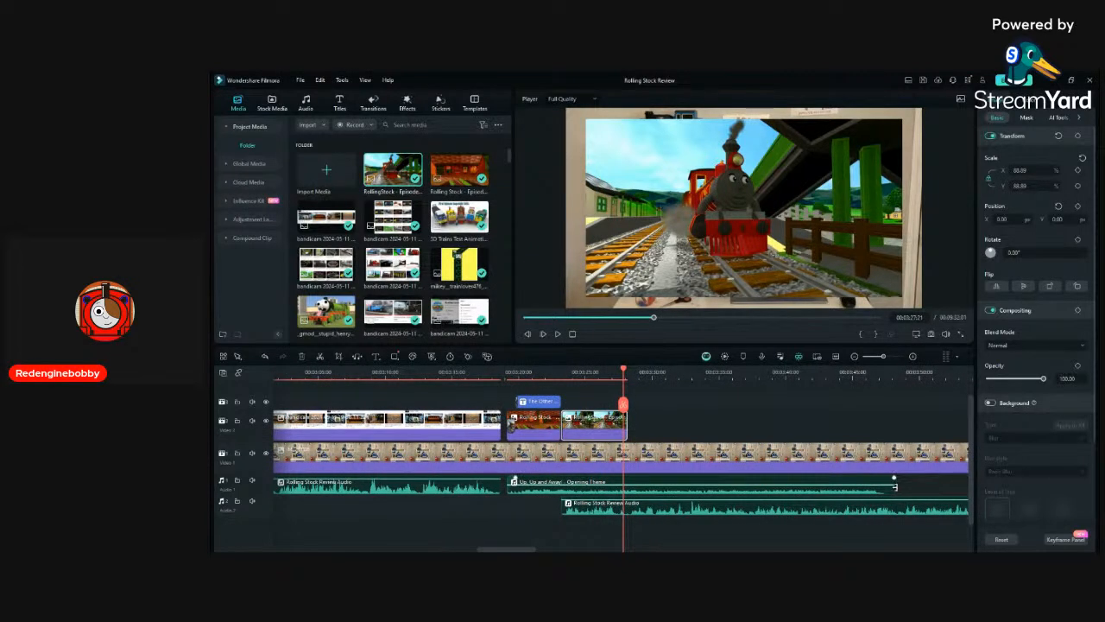
pyautogui.press('space')
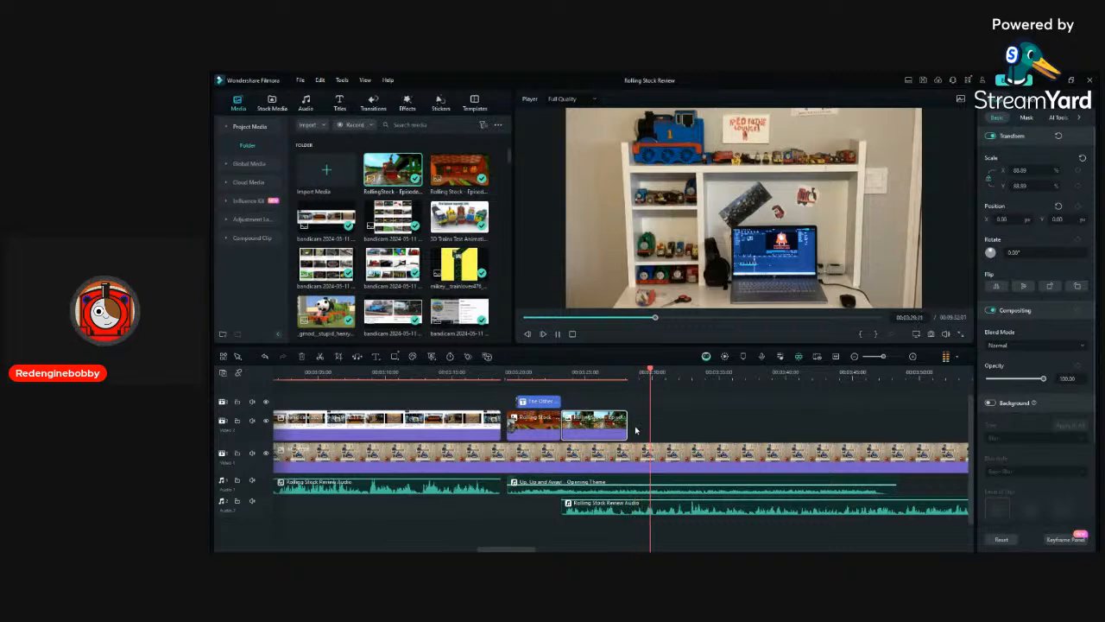
pyautogui.press('space')
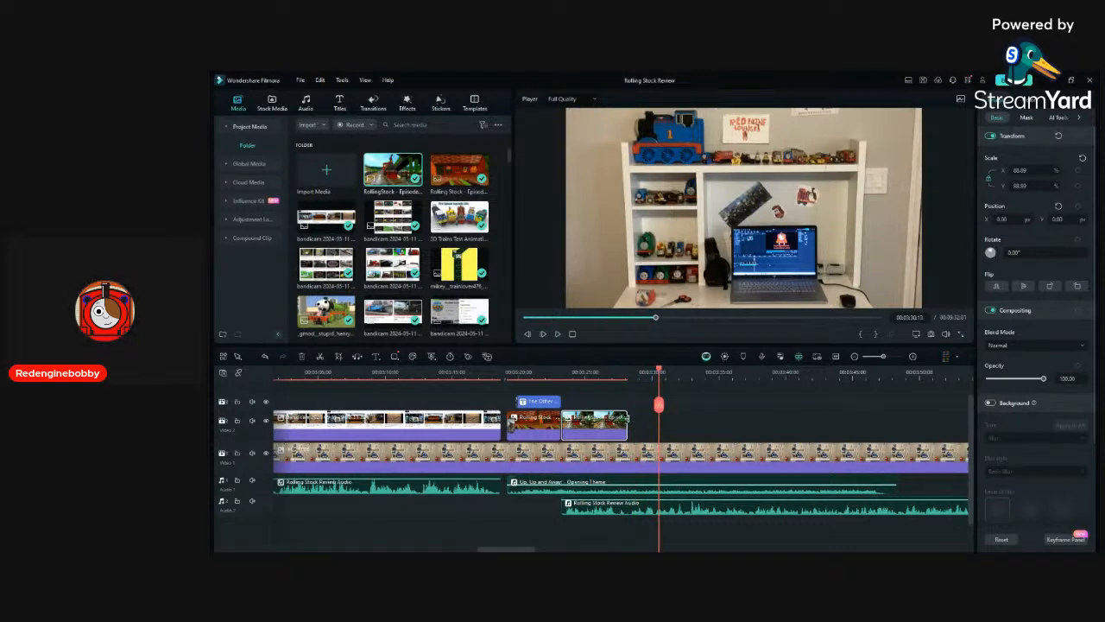
pyautogui.press('space')
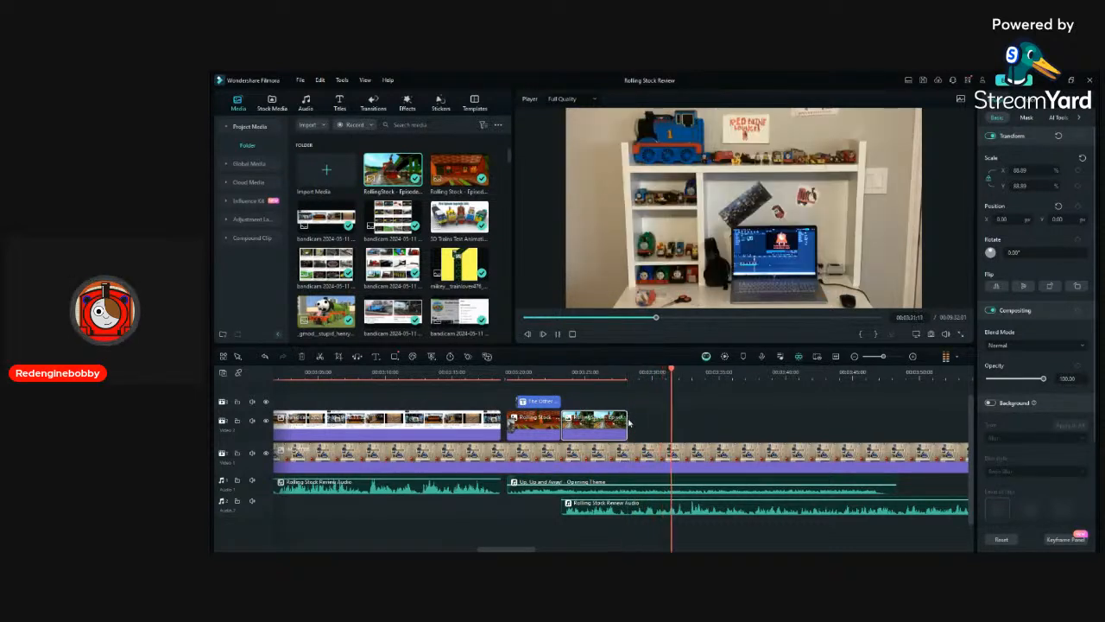
pyautogui.press('space')
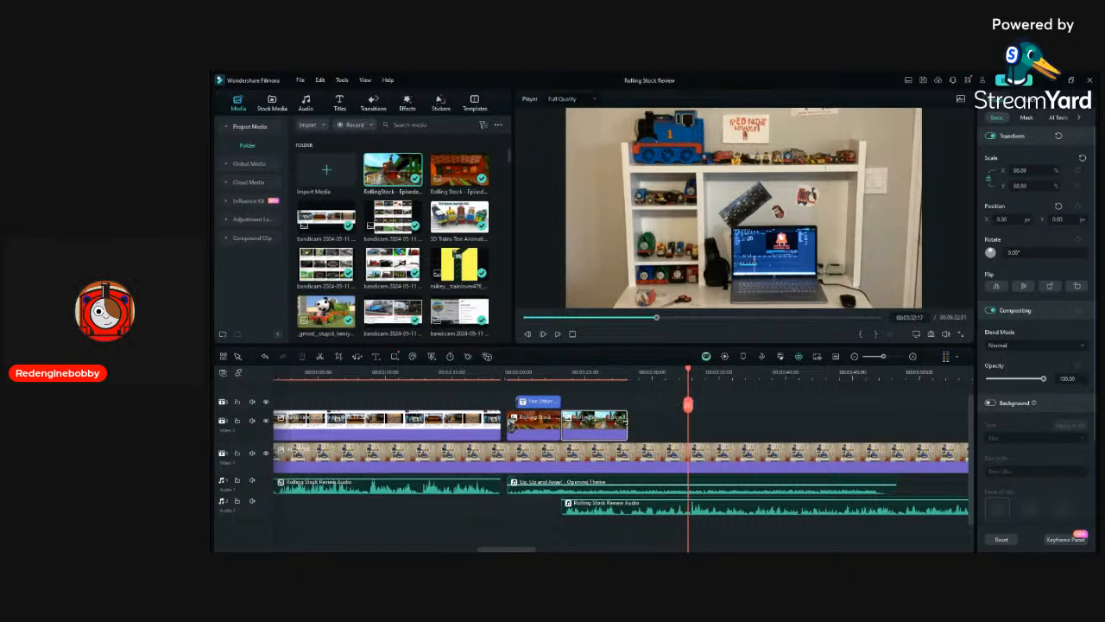
# Extend the red engine screenshot to end at about 3:32 and play the narration beneath it to about 3:29.
pyautogui.moveTo(626, 423); pyautogui.dragTo(688, 422)
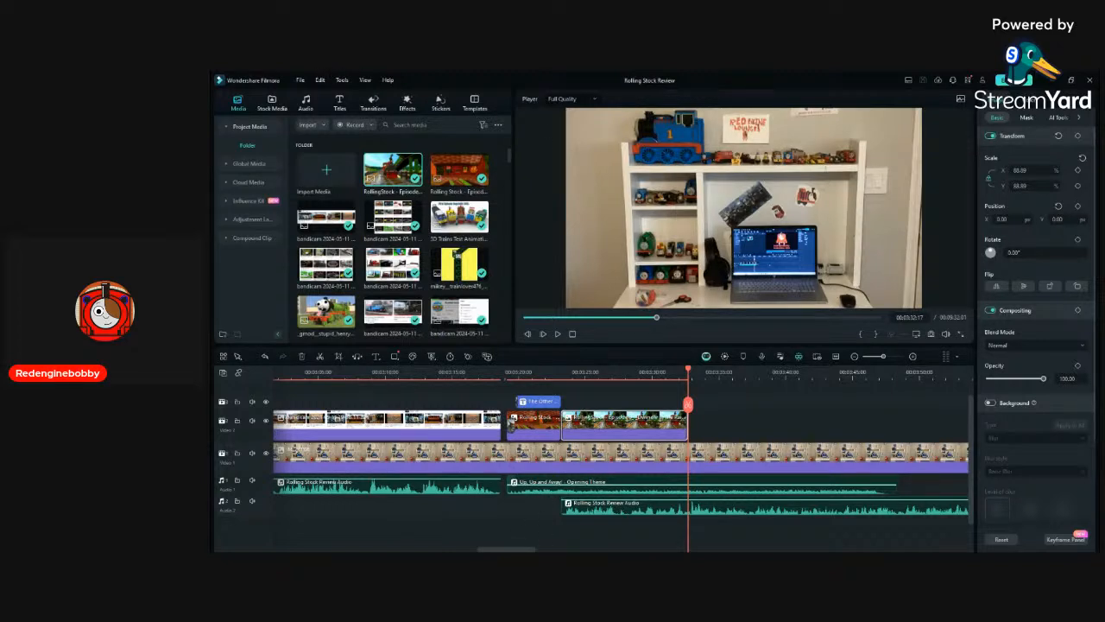
pyautogui.click(627, 371)
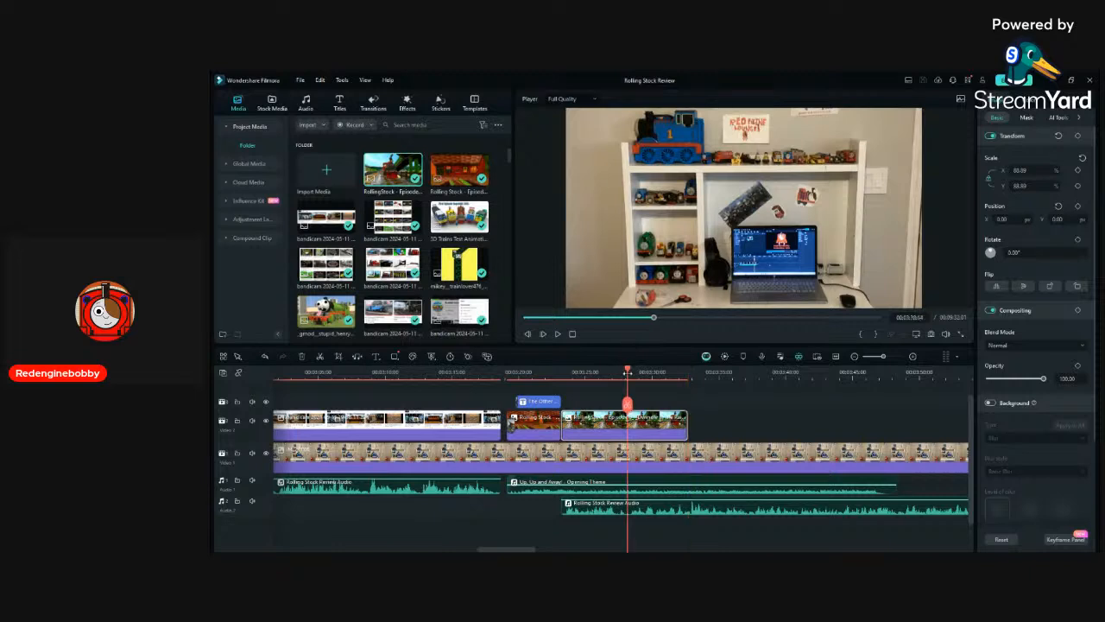
pyautogui.click(750, 411)
pyautogui.press('space')
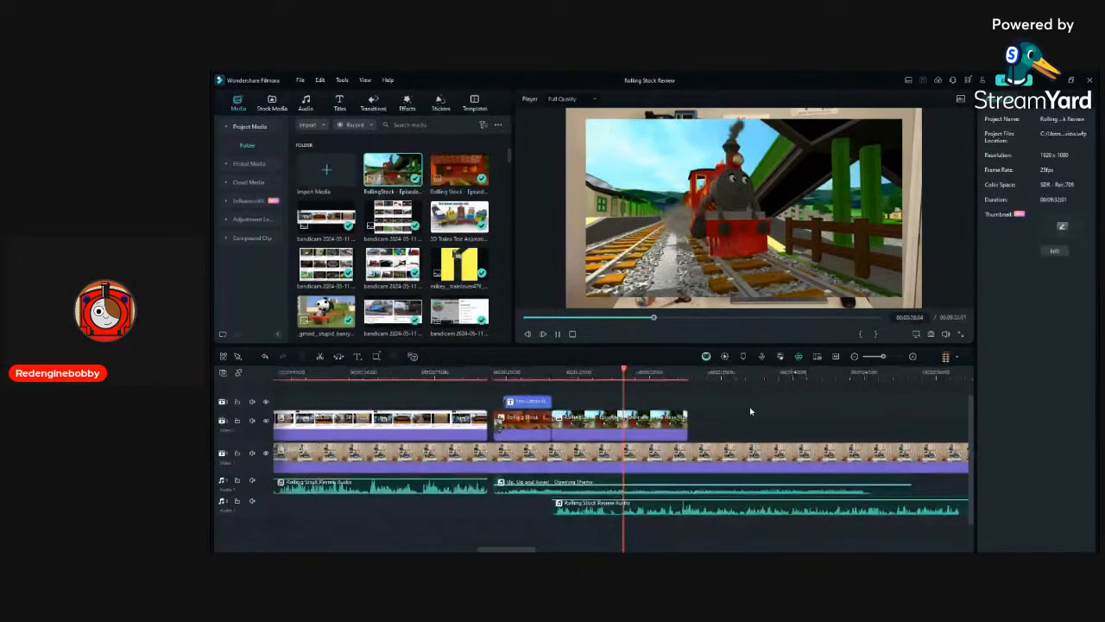
pyautogui.press('space')
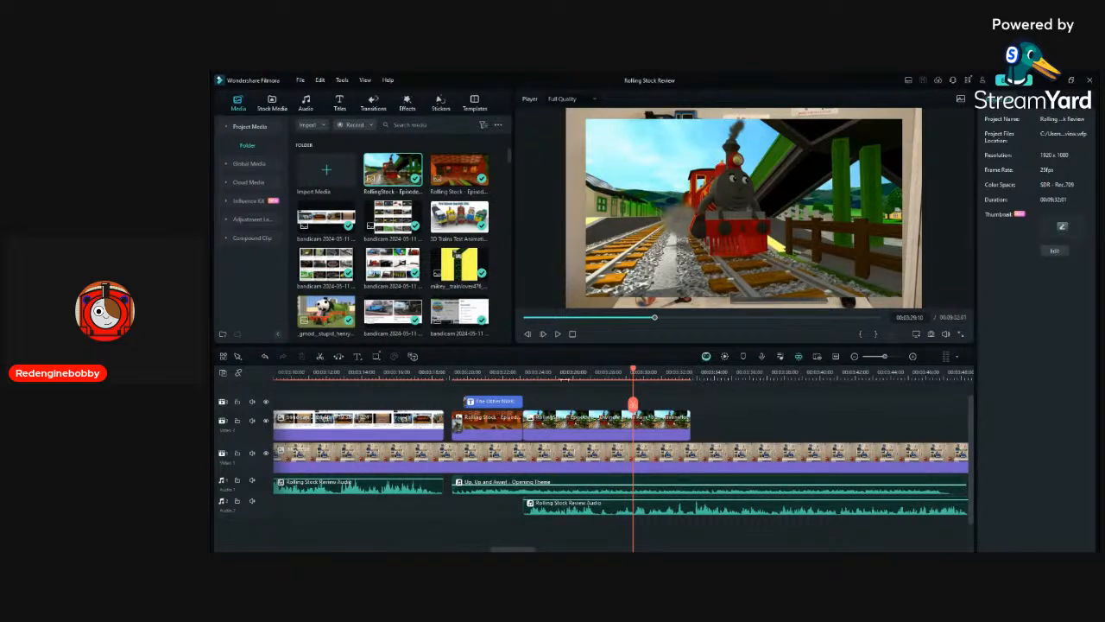
# Add a Default Title above the red engine screenshot, timed to the narration from about 3:28 to the screenshot's end.
pyautogui.click(334, 98)
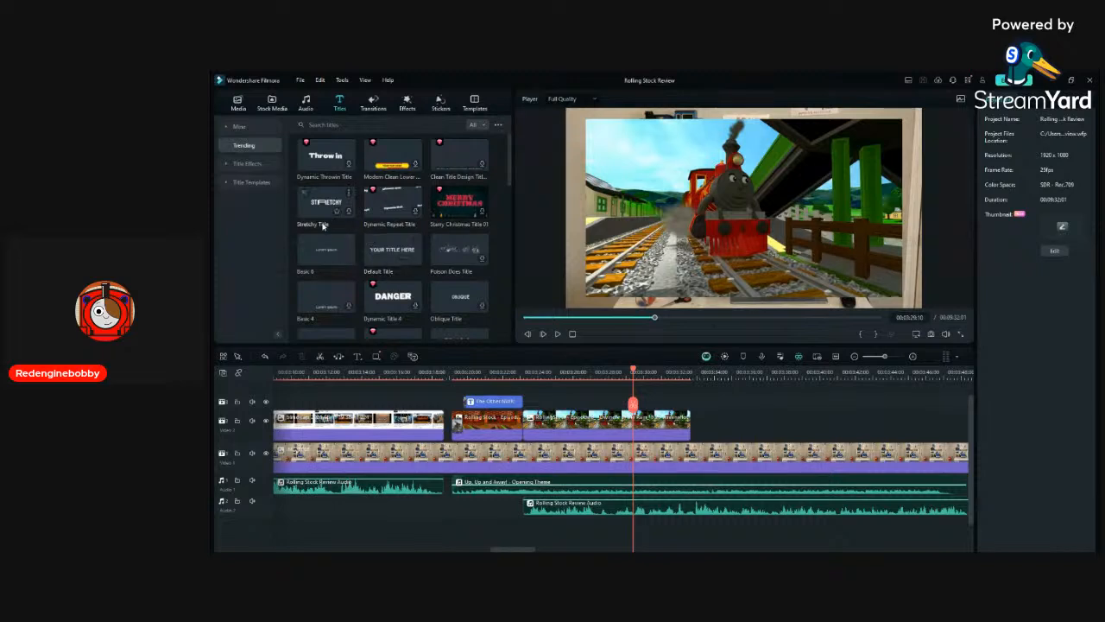
pyautogui.click(253, 125)
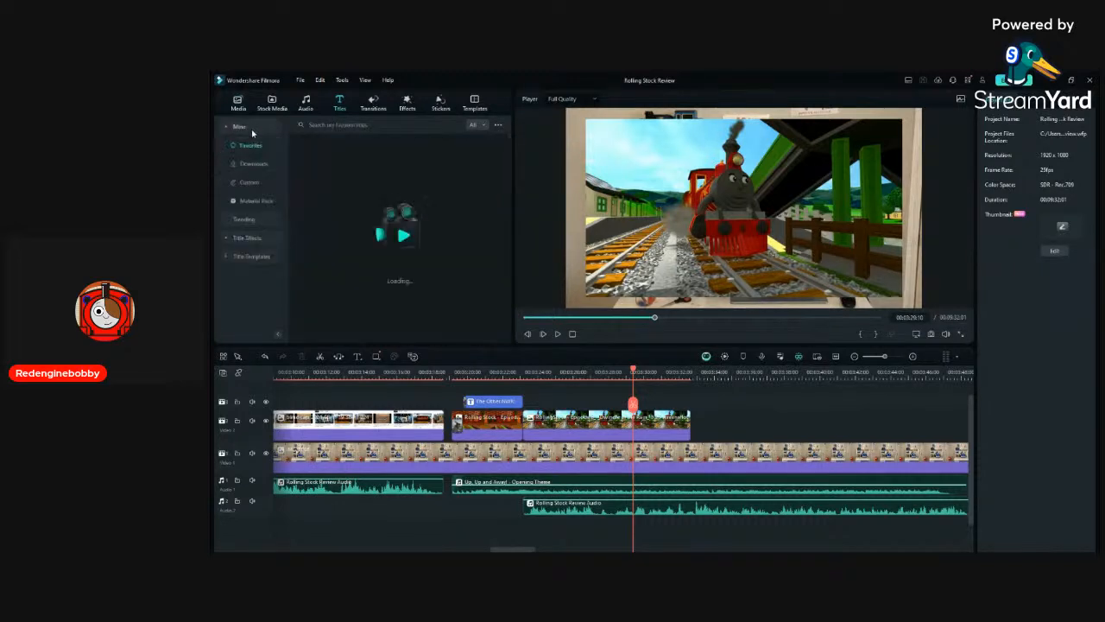
pyautogui.click(253, 163)
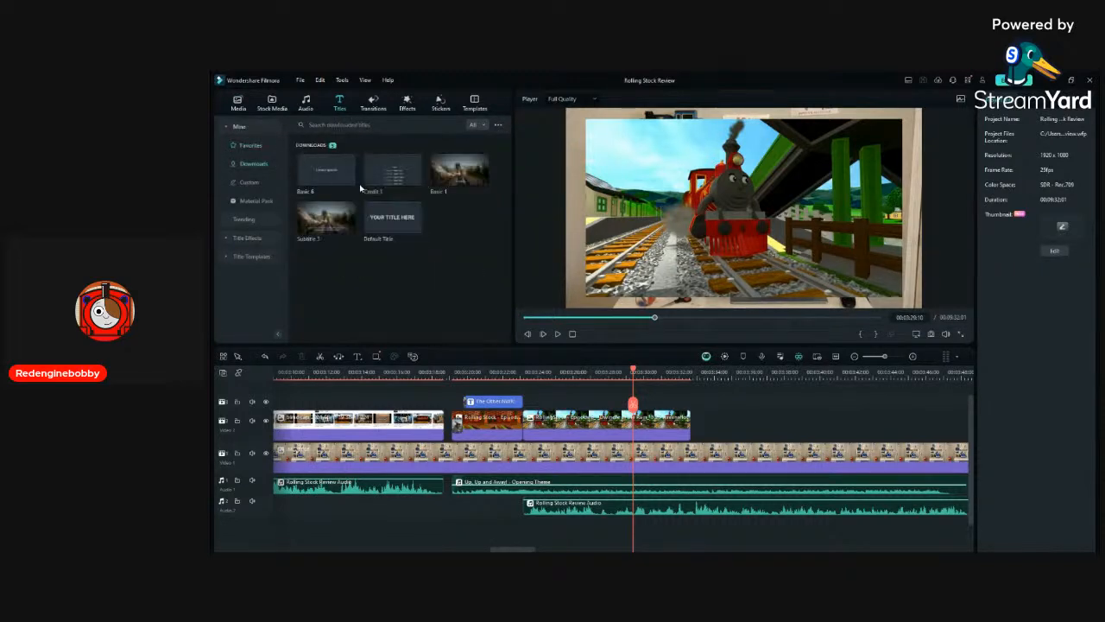
pyautogui.moveTo(383, 219); pyautogui.dragTo(523, 403)
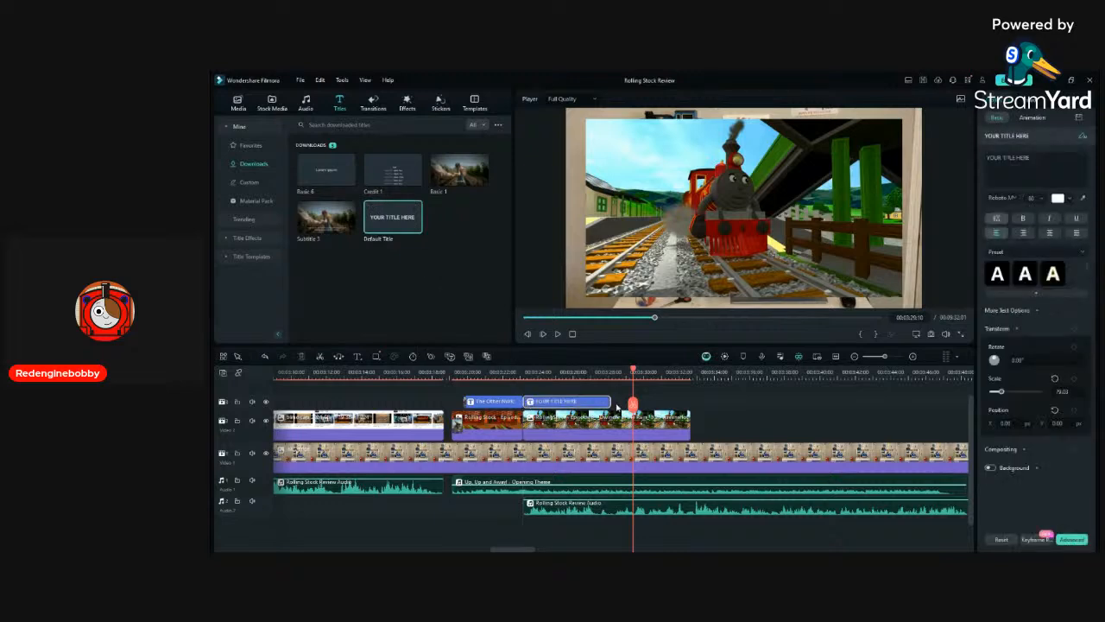
pyautogui.moveTo(611, 402); pyautogui.dragTo(690, 403)
pyautogui.moveTo(523, 402); pyautogui.dragTo(600, 402)
pyautogui.click(599, 373)
pyautogui.press('space')
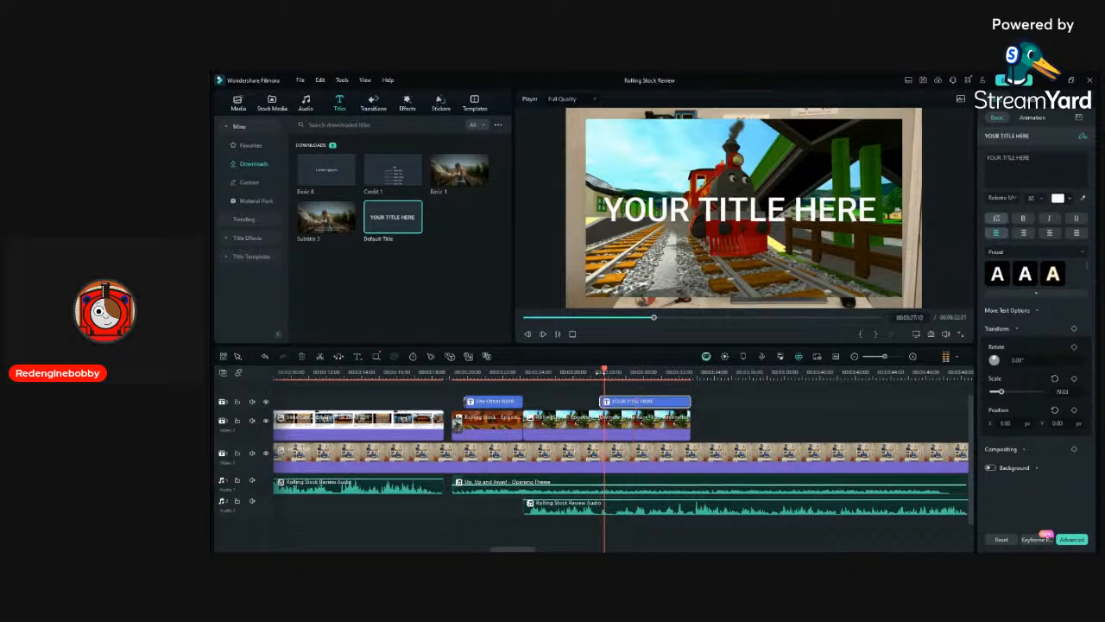
pyautogui.press('space')
pyautogui.moveTo(600, 402); pyautogui.dragTo(619, 413)
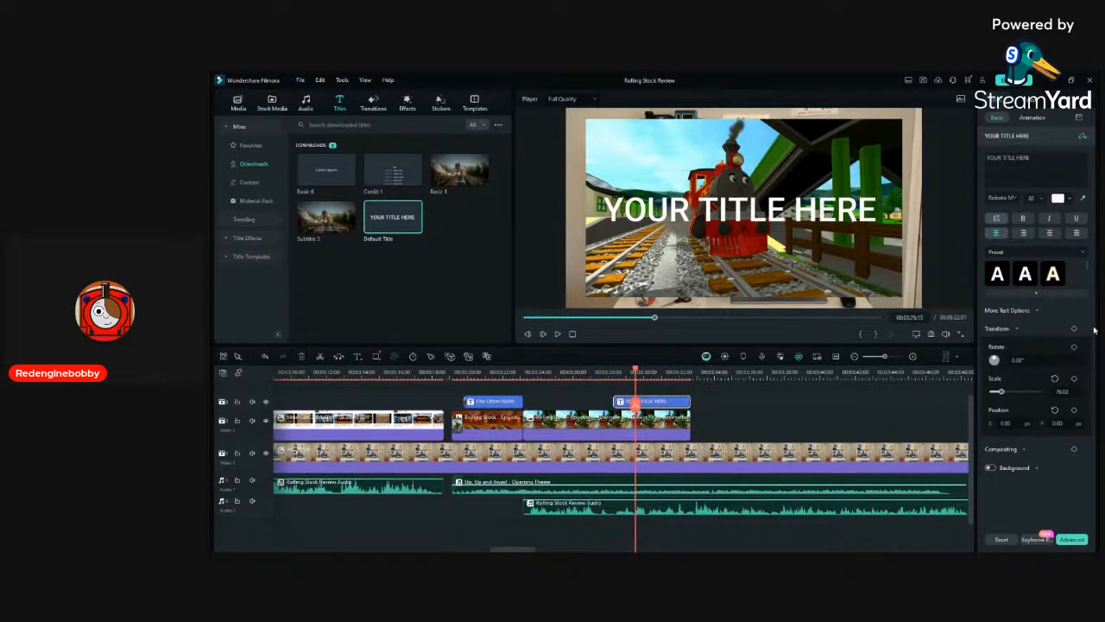
# Set the title to "Northallerton and Warwick Railway" in Flange at size 32 and place it across the lower part of the red engine image.
pyautogui.click(1002, 199)
pyautogui.click(947, 241)
pyautogui.click(1032, 172)
pyautogui.hotkey('ctrl', 'a')
pyautogui.write('Northallerton and Warwick Railway')
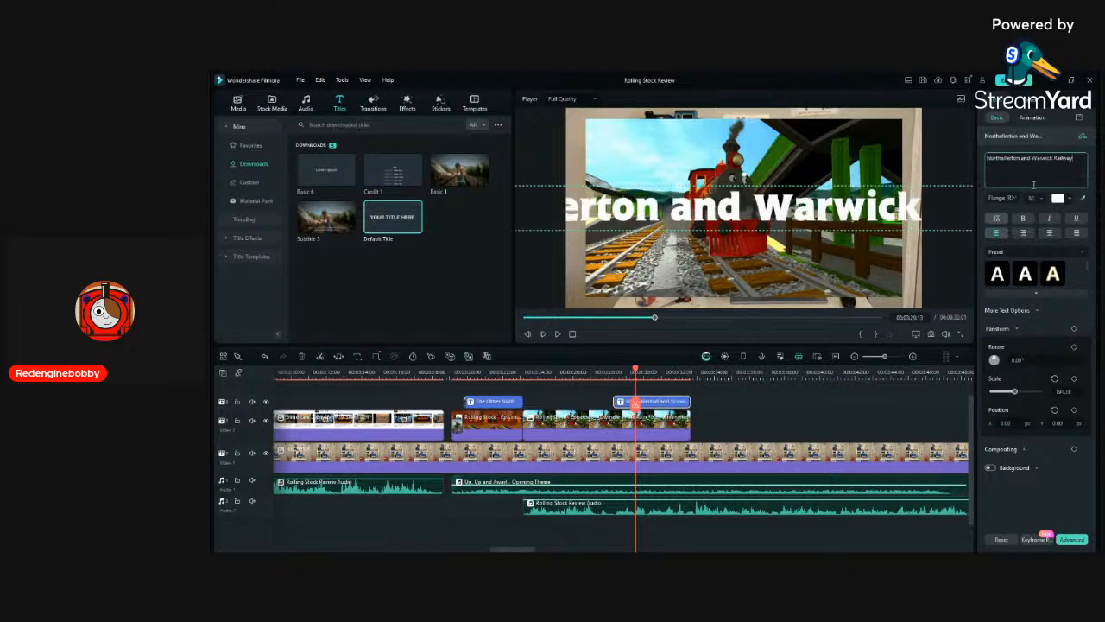
pyautogui.scroll(-8, 1031, 199)
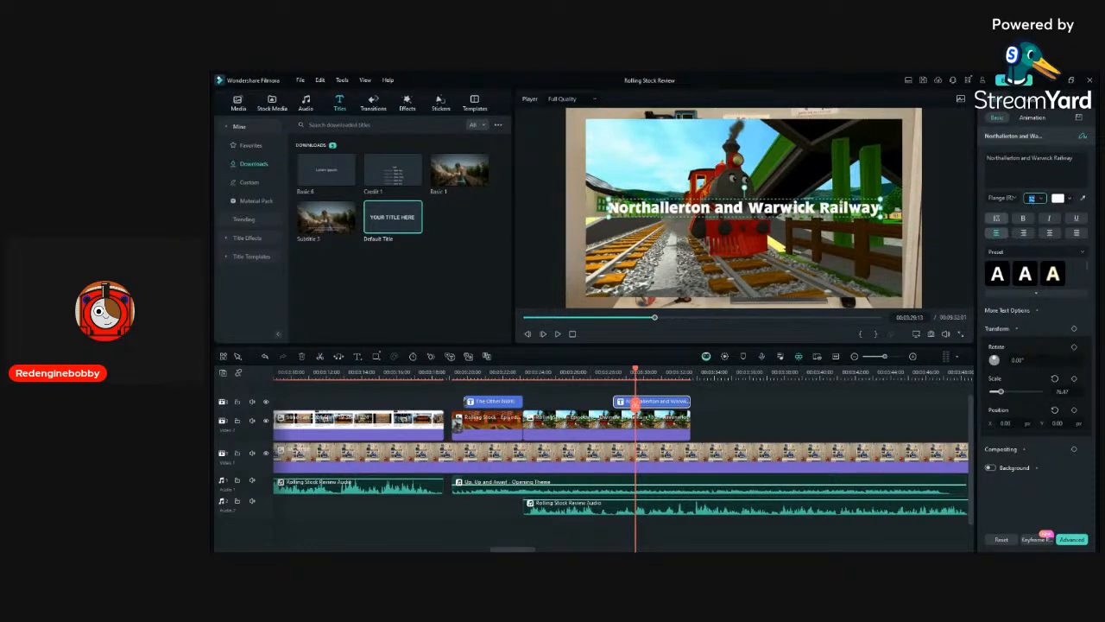
pyautogui.moveTo(836, 201); pyautogui.dragTo(837, 268)
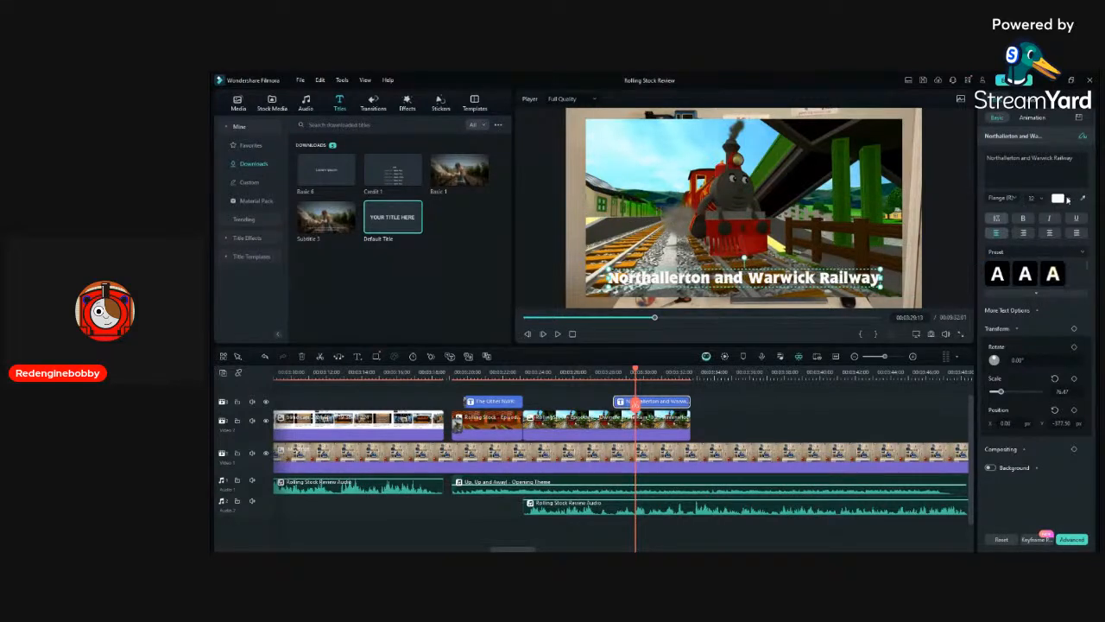
# Try red and then pink as the railway title's text colour and play the titled section.
pyautogui.click(1031, 240)
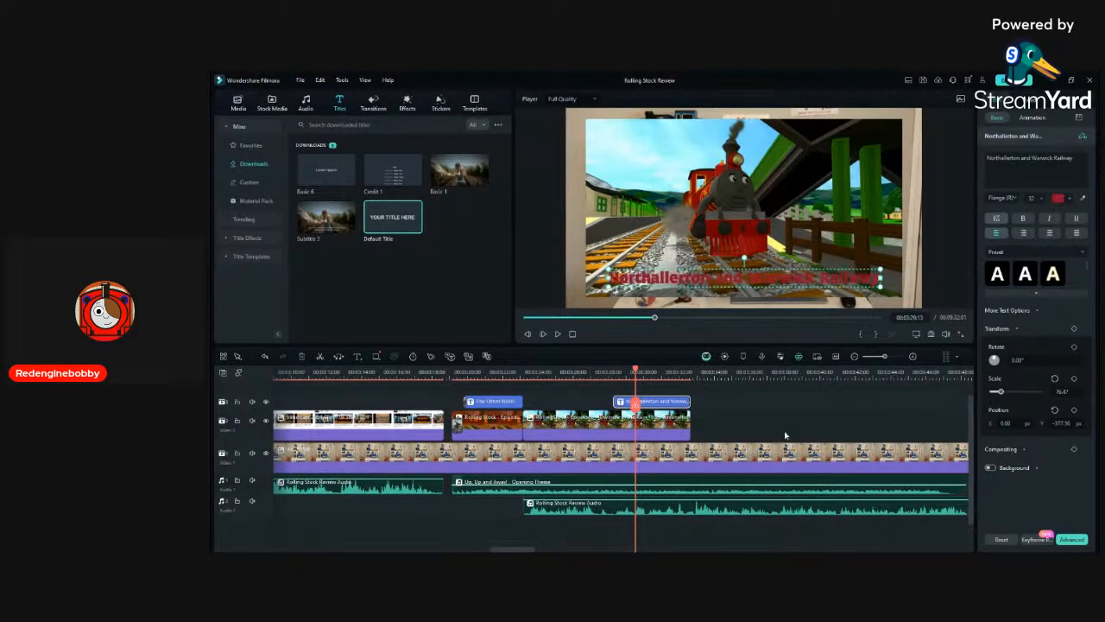
pyautogui.click(1069, 200)
pyautogui.click(1025, 223)
pyautogui.click(771, 422)
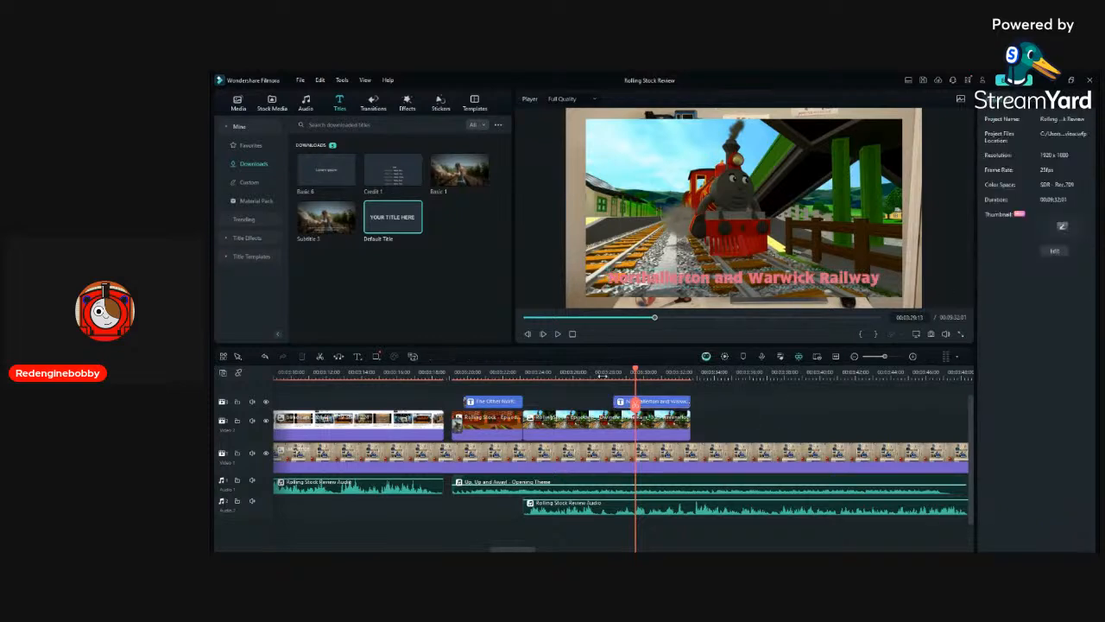
pyautogui.click(601, 376)
pyautogui.press('space')
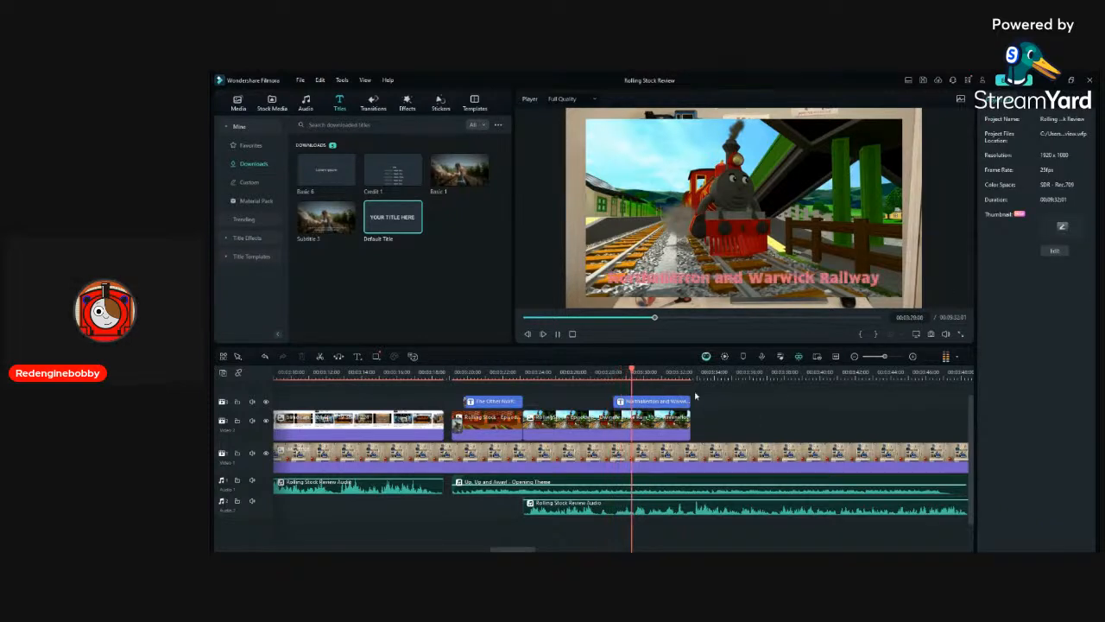
# Change the railway title's colour to white and extend the title and red engine screenshot to end just before 3:33.
pyautogui.click(678, 401)
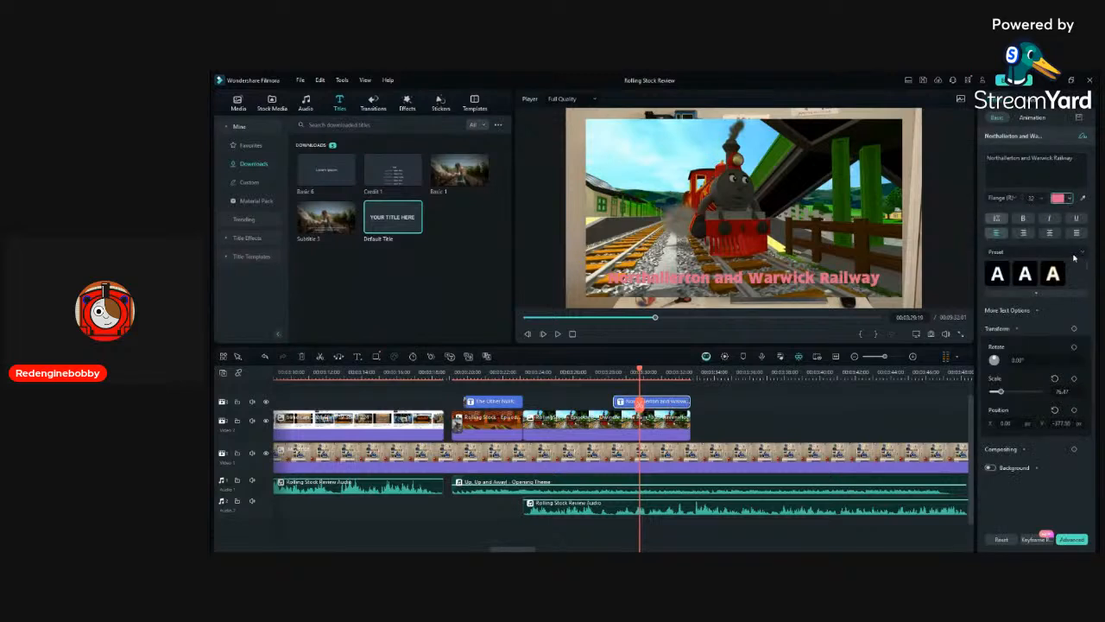
pyautogui.click(762, 411)
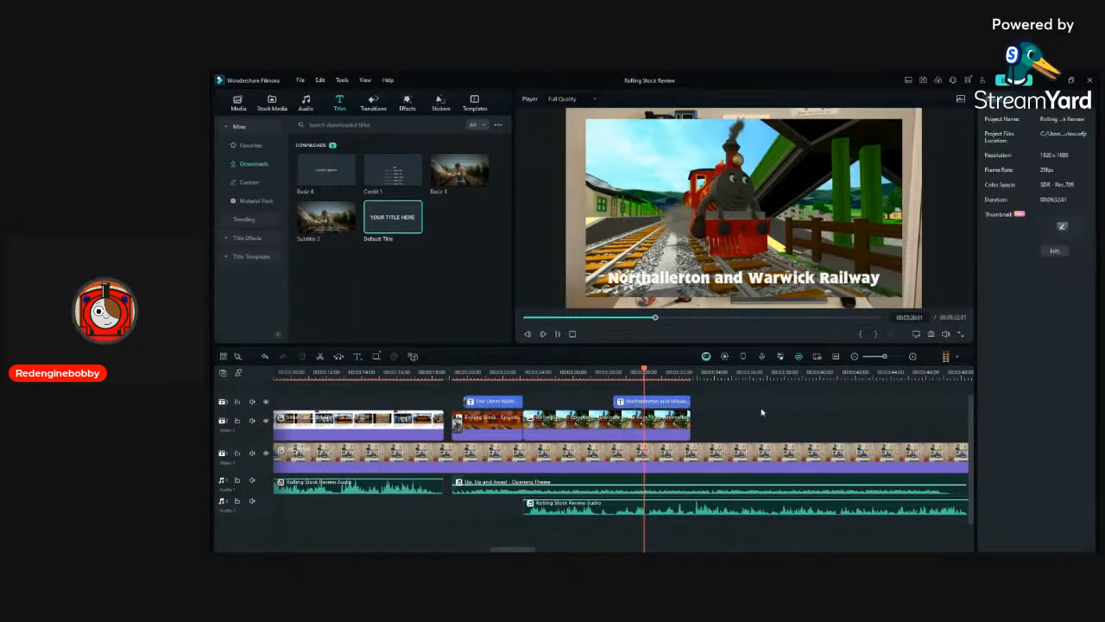
pyautogui.scroll(5, 761, 411)
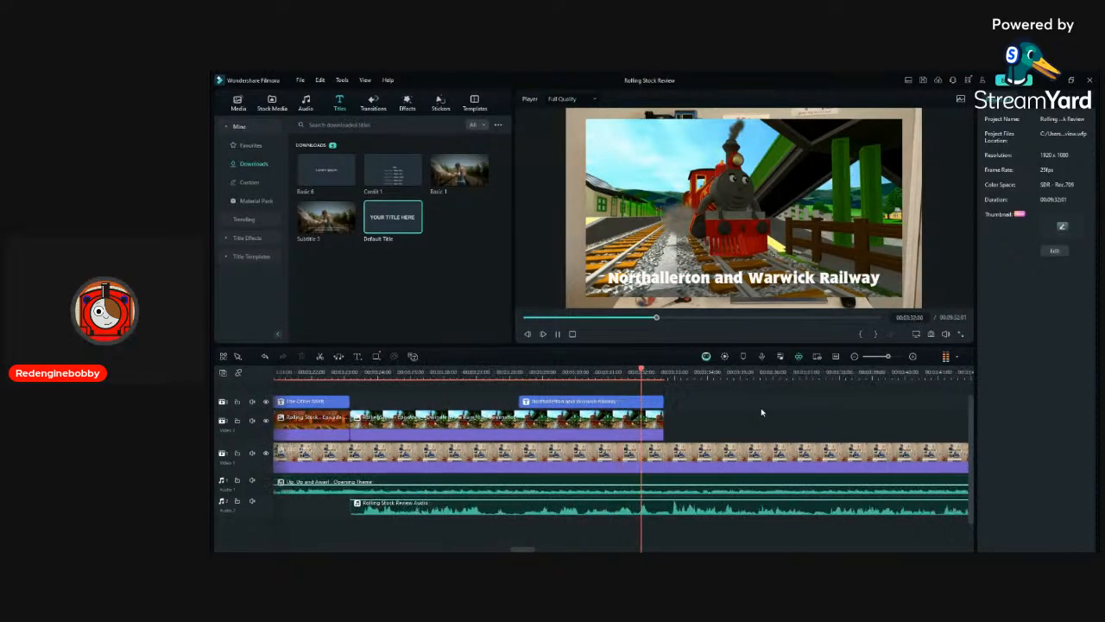
pyautogui.scroll(2, 762, 412)
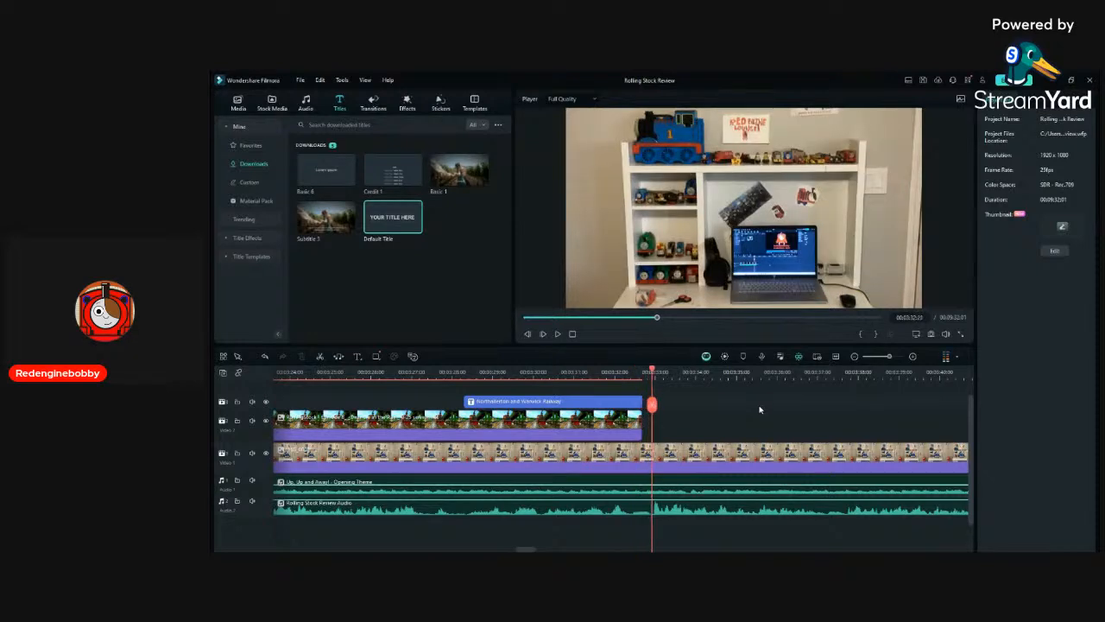
pyautogui.click(637, 421)
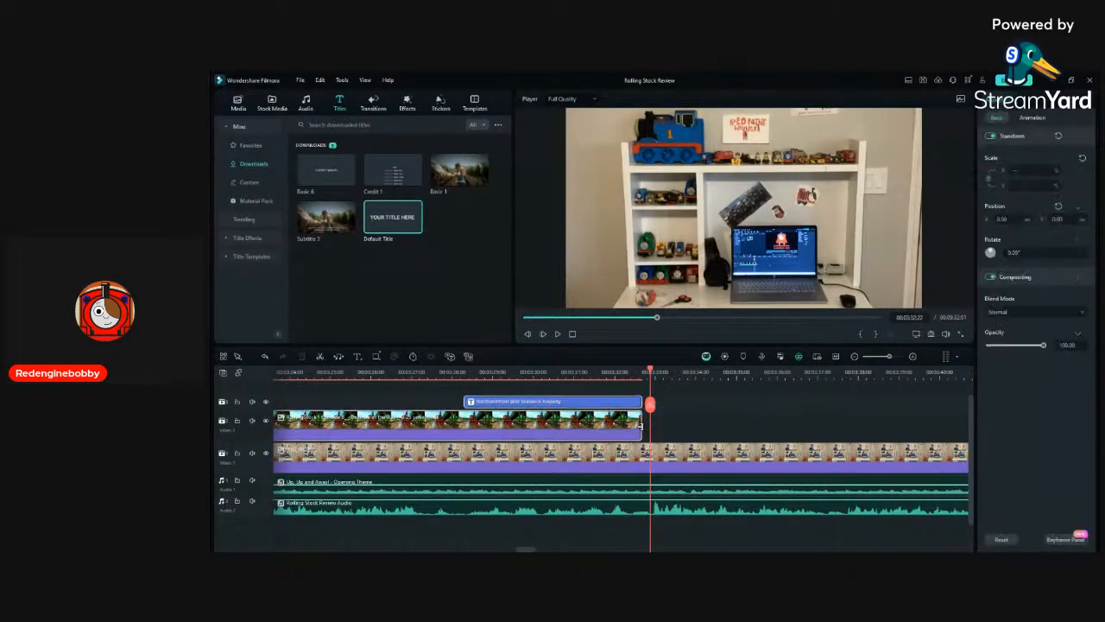
pyautogui.moveTo(640, 425); pyautogui.dragTo(650, 426)
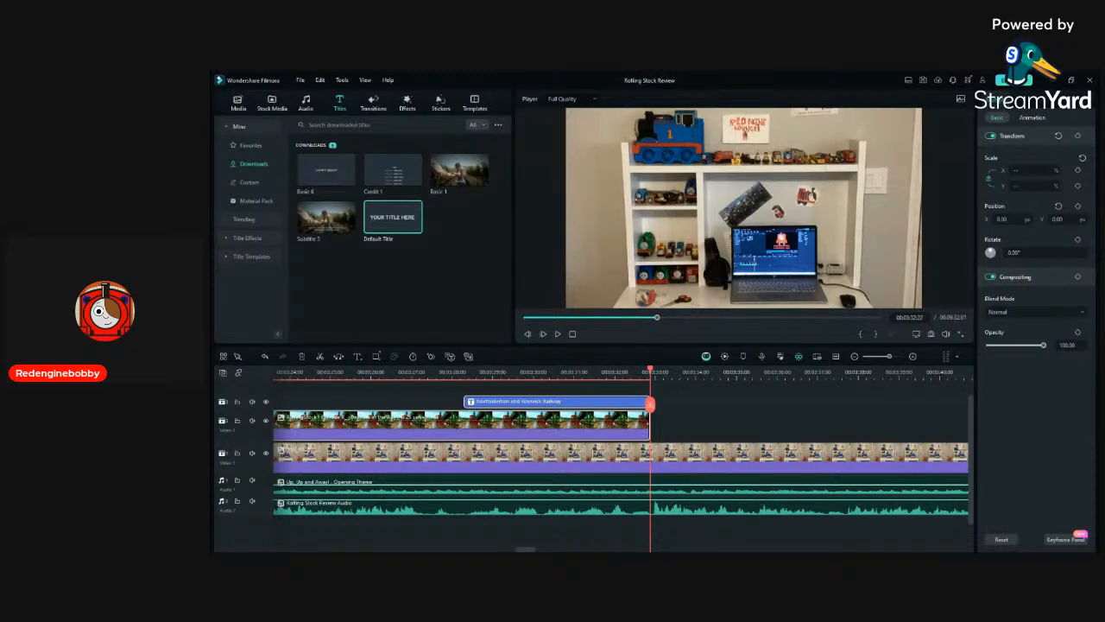
# Try adding the Warwick and Northallerton screenshots together after the red engine screenshot, and undo the placement.
pyautogui.click(241, 102)
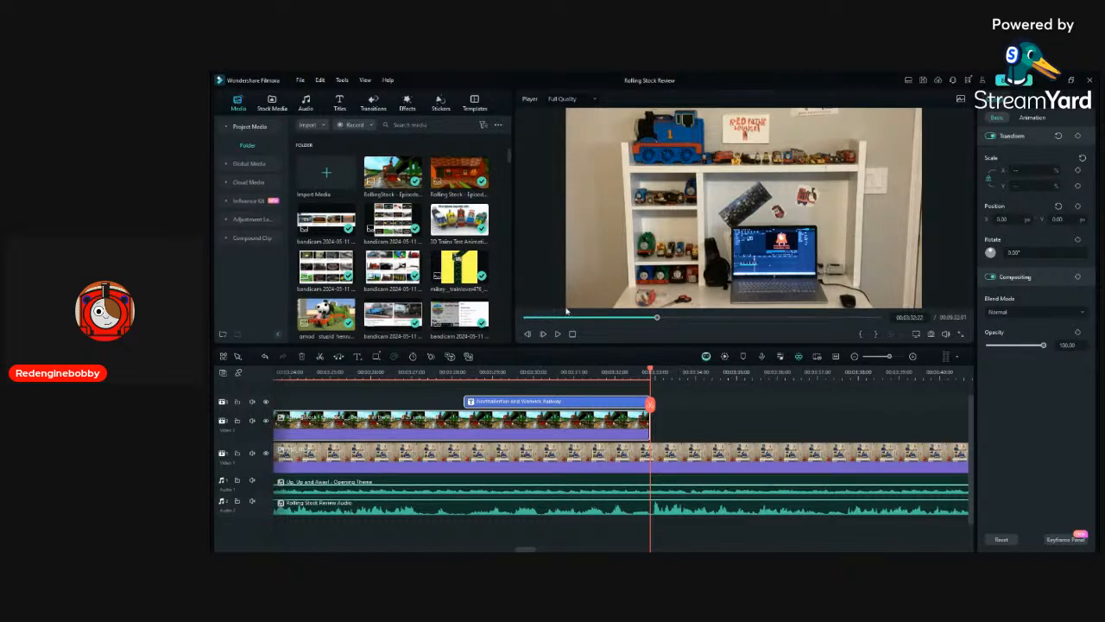
pyautogui.scroll(-5, 460, 164)
pyautogui.scroll(5, 460, 164)
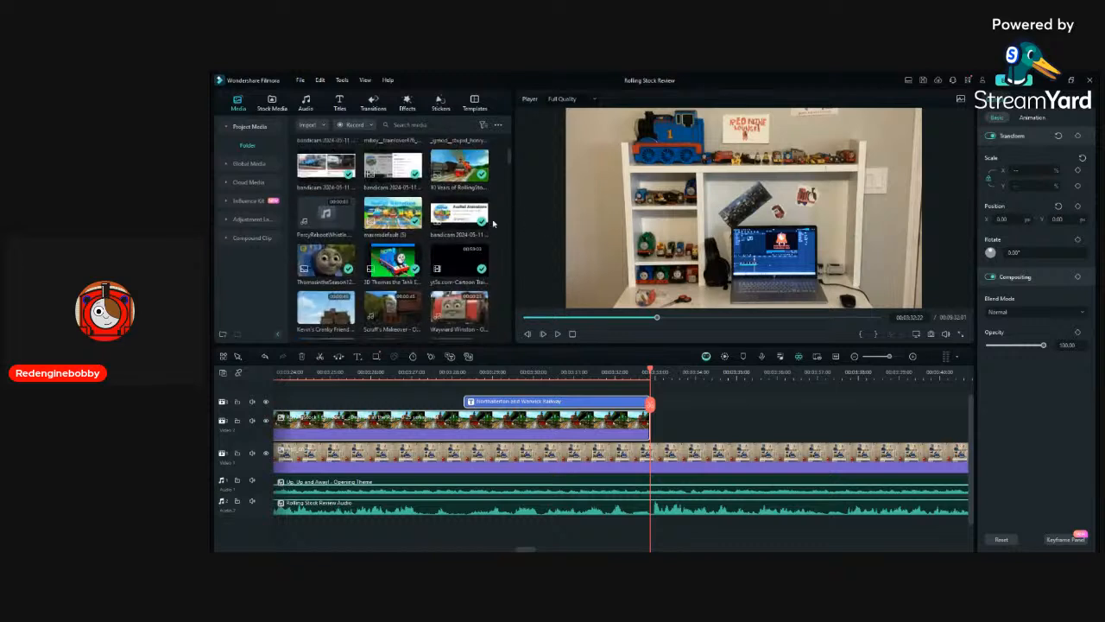
pyautogui.moveTo(472, 183); pyautogui.dragTo(661, 432)
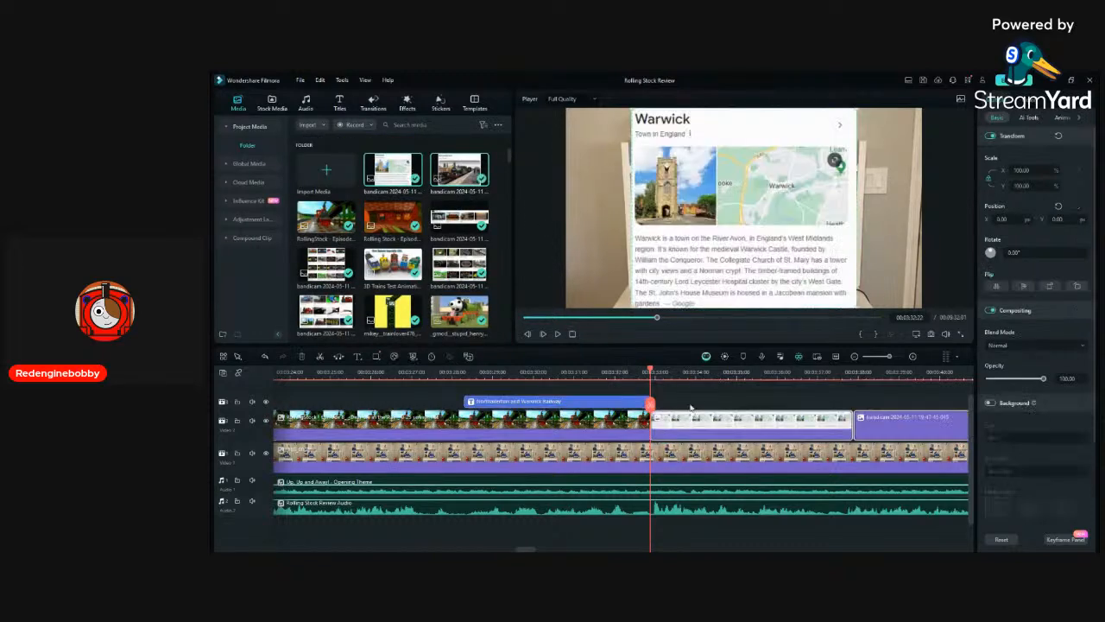
pyautogui.click(694, 401)
pyautogui.hotkey('ctrl', 'z')
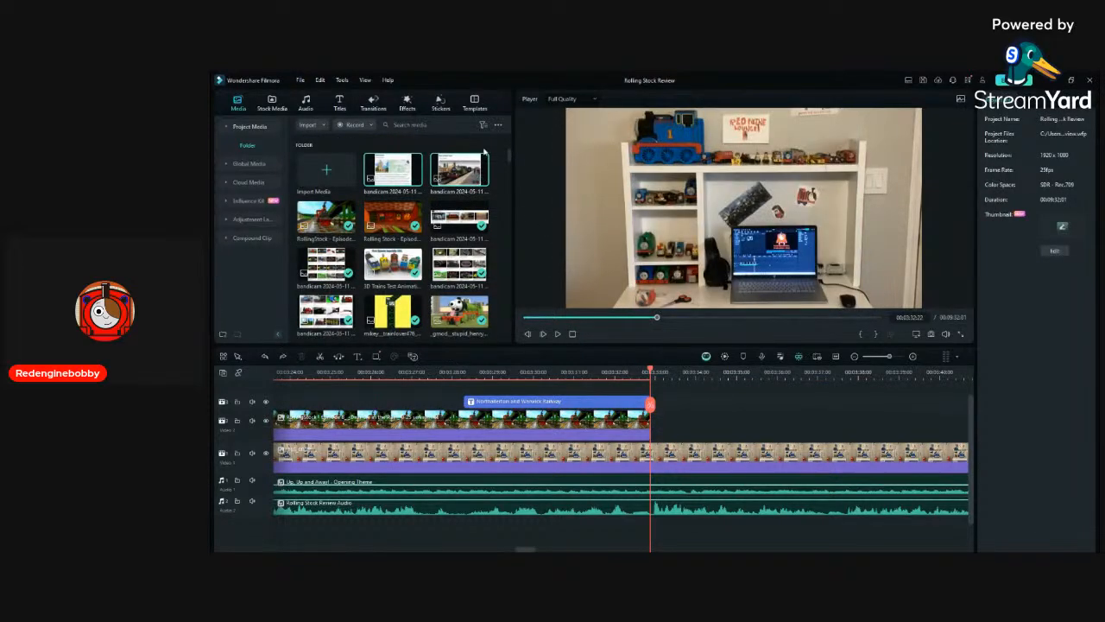
# Add the Northallerton screenshot directly after the red engine screenshot and trim it to end at about 3:34, checking it against the narration.
pyautogui.moveTo(497, 164); pyautogui.dragTo(656, 440)
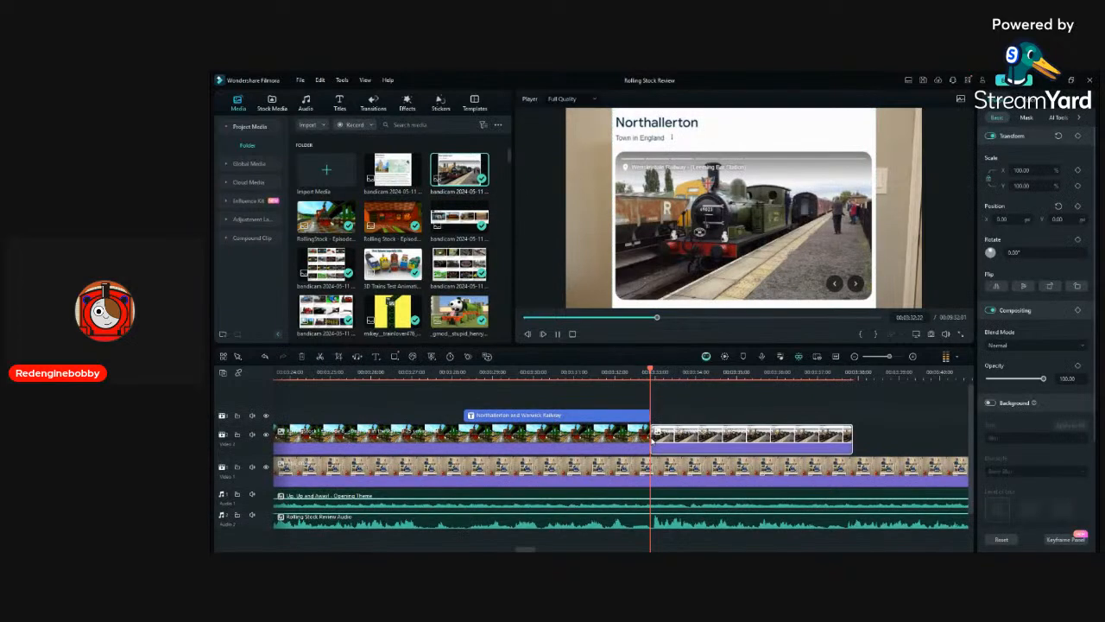
pyautogui.press('space')
pyautogui.click(878, 423)
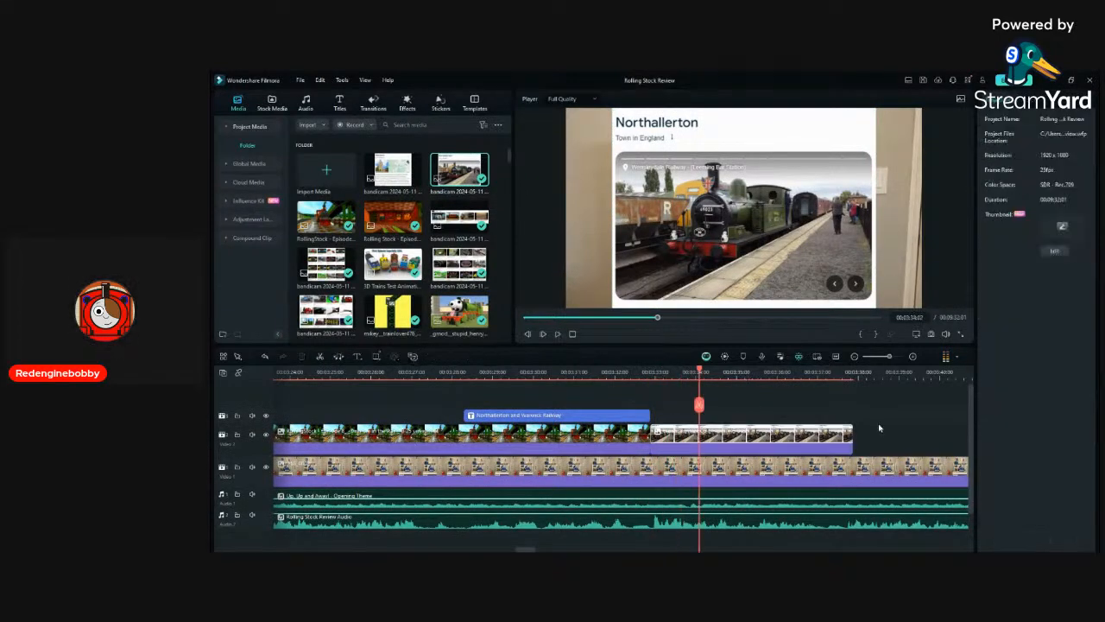
pyautogui.moveTo(851, 436); pyautogui.dragTo(693, 436)
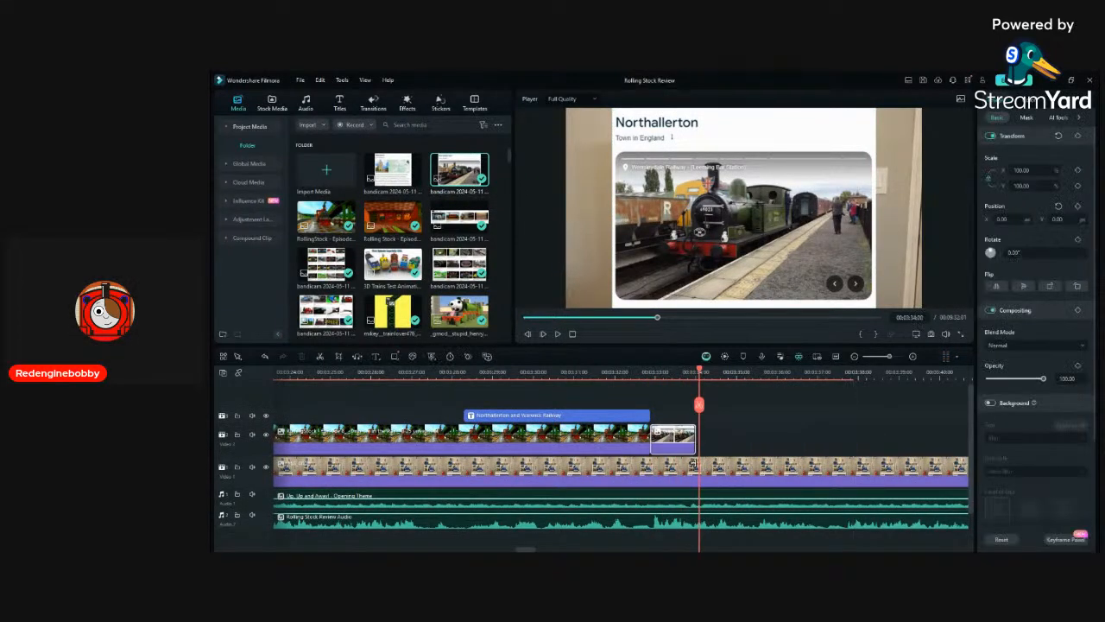
pyautogui.click(665, 375)
pyautogui.press('space')
pyautogui.press('space')
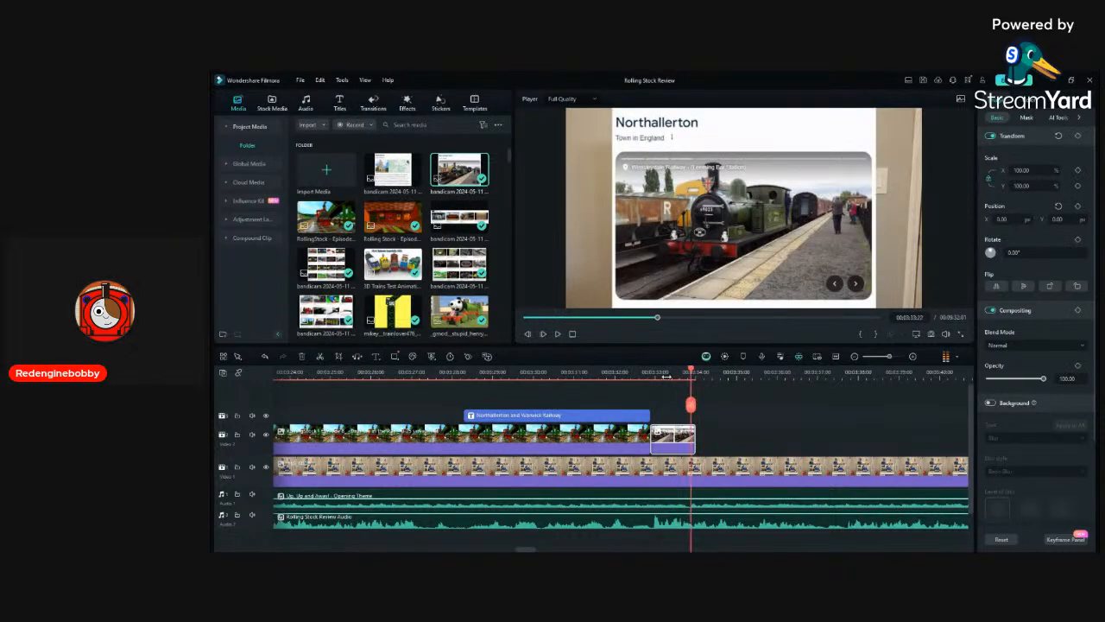
# Add the Warwick screenshot directly after the Northallerton screenshot and play the narration to about 3:37.
pyautogui.moveTo(393, 169); pyautogui.dragTo(704, 434)
pyautogui.press('space')
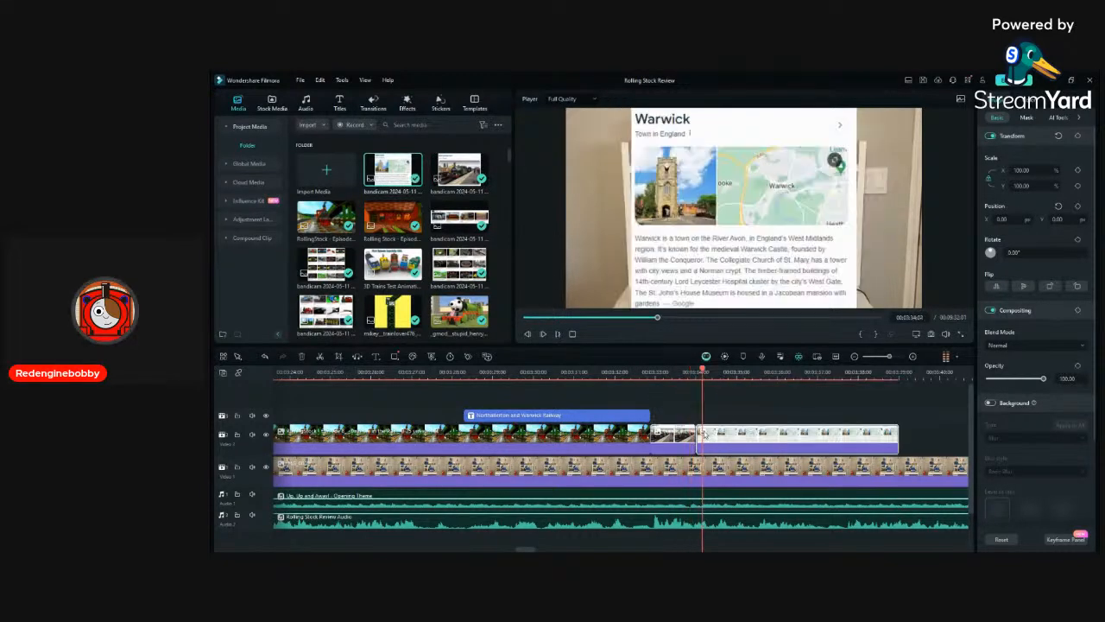
pyautogui.scroll(-1, 778, 452)
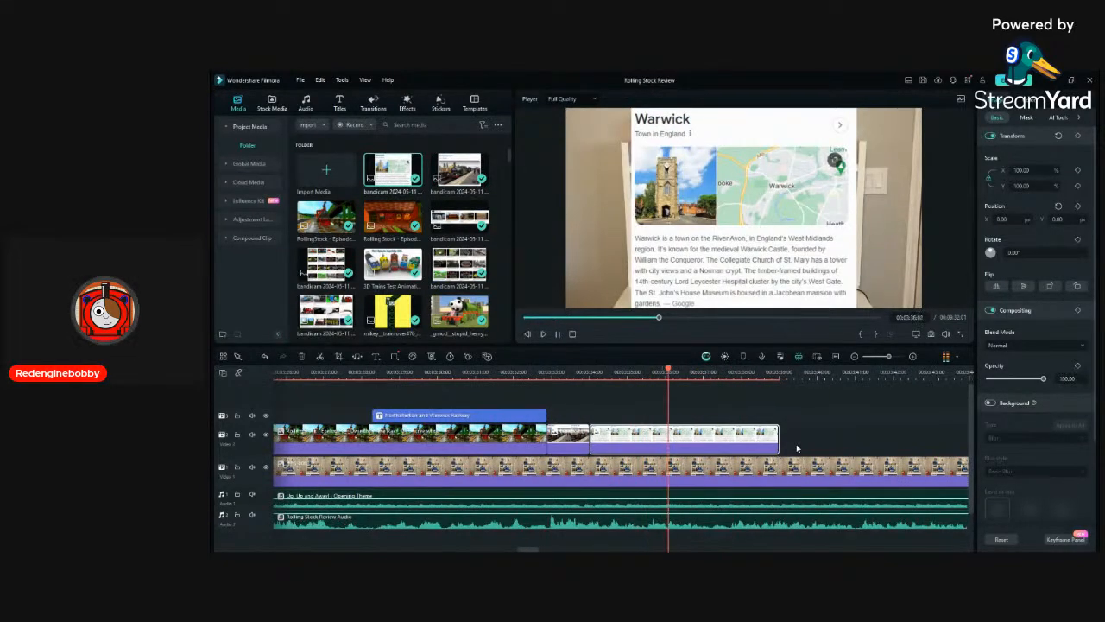
pyautogui.press('space')
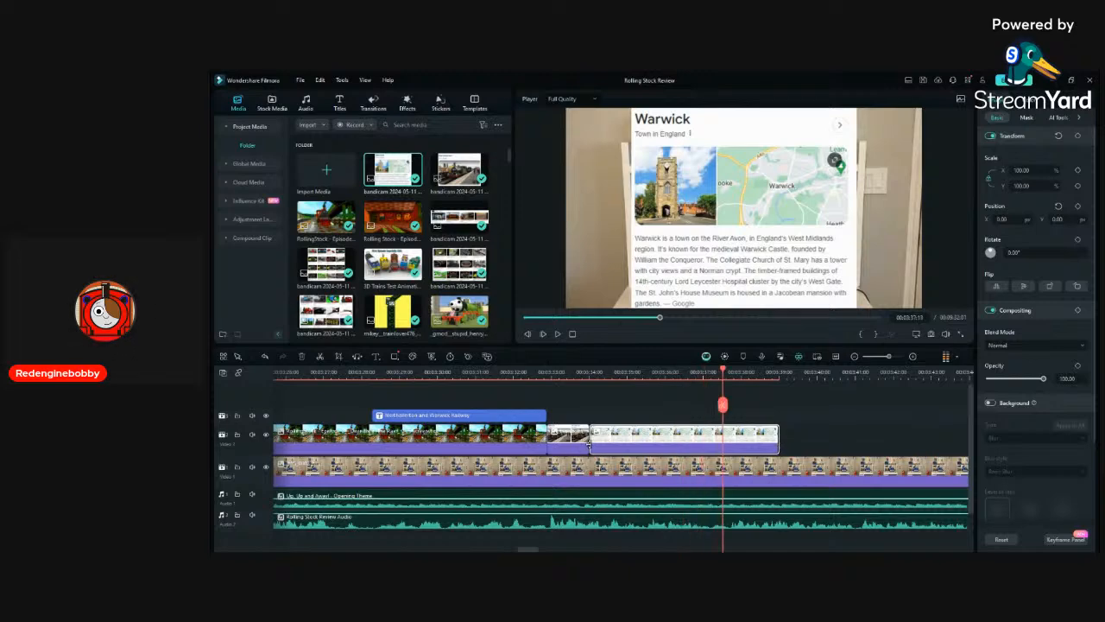
# Move the Warwick screenshot to start at about 3:35 and extend the Northallerton screenshot to meet it.
pyautogui.moveTo(587, 443); pyautogui.dragTo(682, 449)
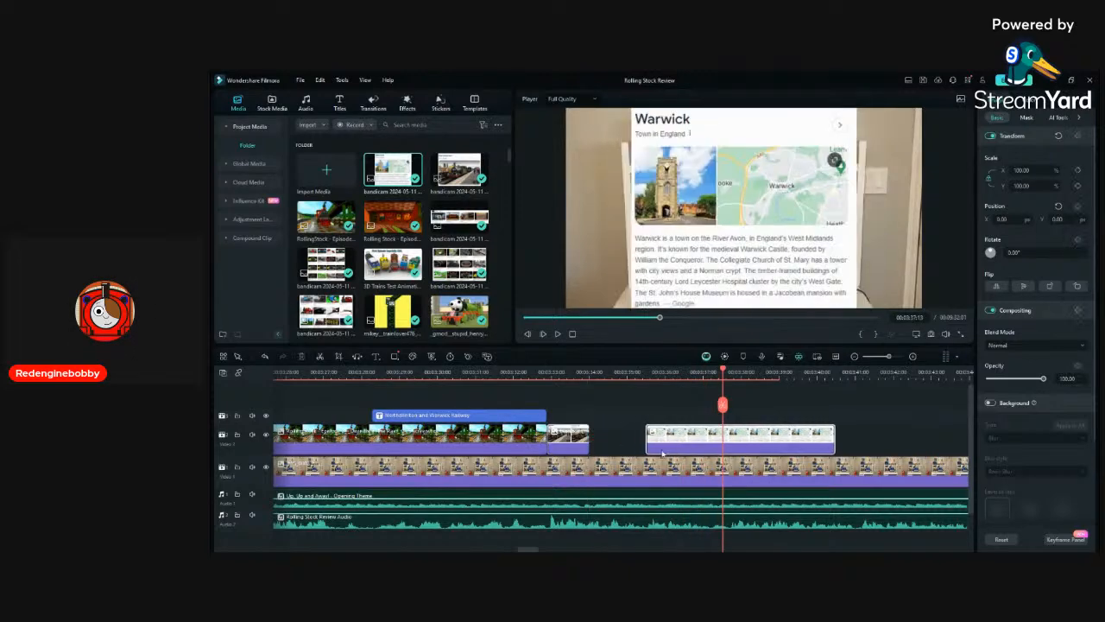
pyautogui.moveTo(589, 443); pyautogui.dragTo(641, 452)
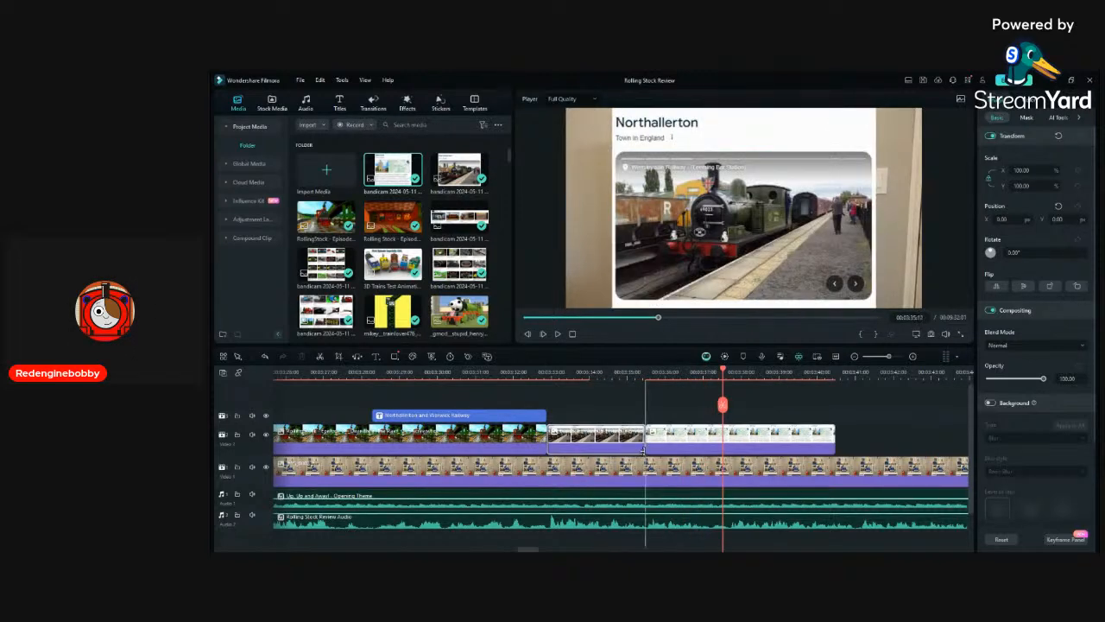
# Replay the narration over the Warwick screenshot and trim the screenshot to end at about 3:38.
pyautogui.click(623, 371)
pyautogui.press('space')
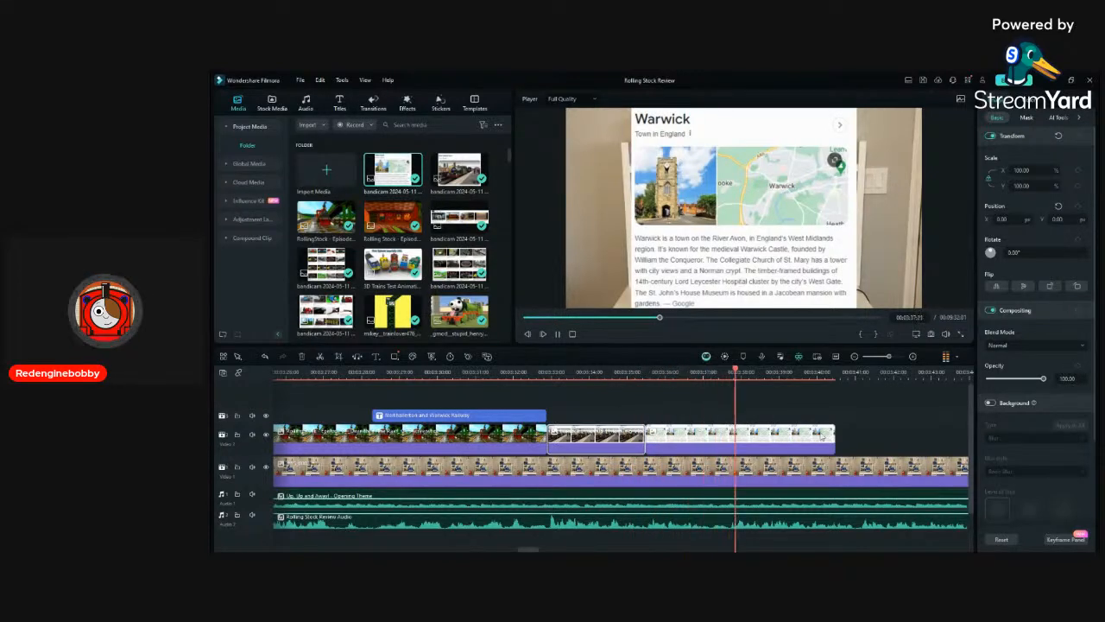
pyautogui.moveTo(833, 443); pyautogui.dragTo(727, 476)
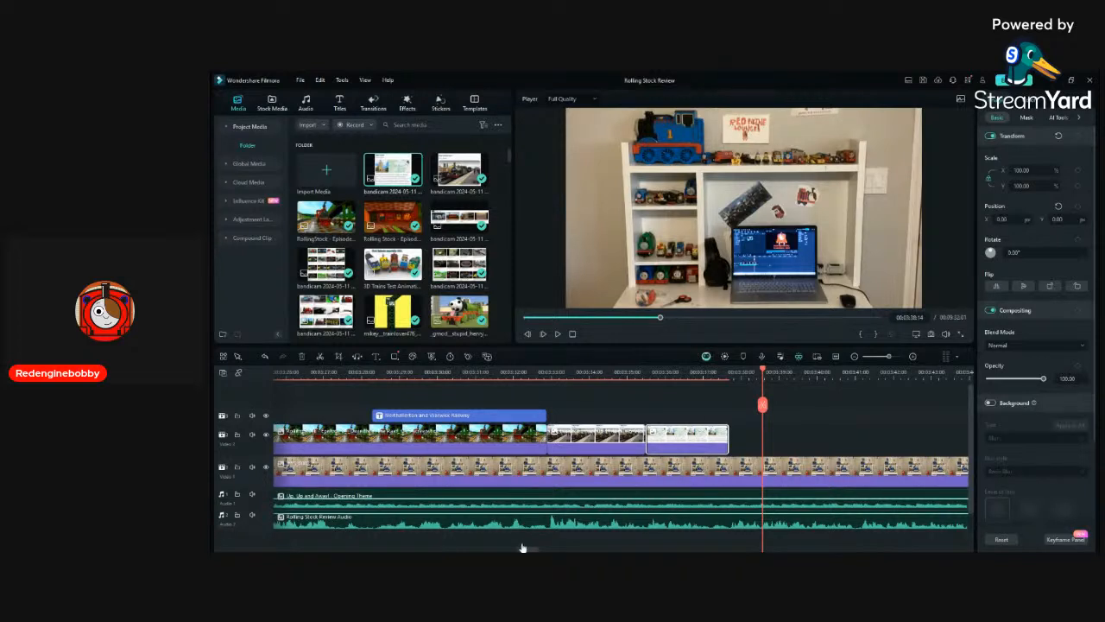
# Add the RollingStock episode screenshot of four engines directly after the Warwick screenshot and scale it to about 89%, centred in the frame.
pyautogui.click(498, 301)
pyautogui.moveTo(397, 173); pyautogui.dragTo(732, 423)
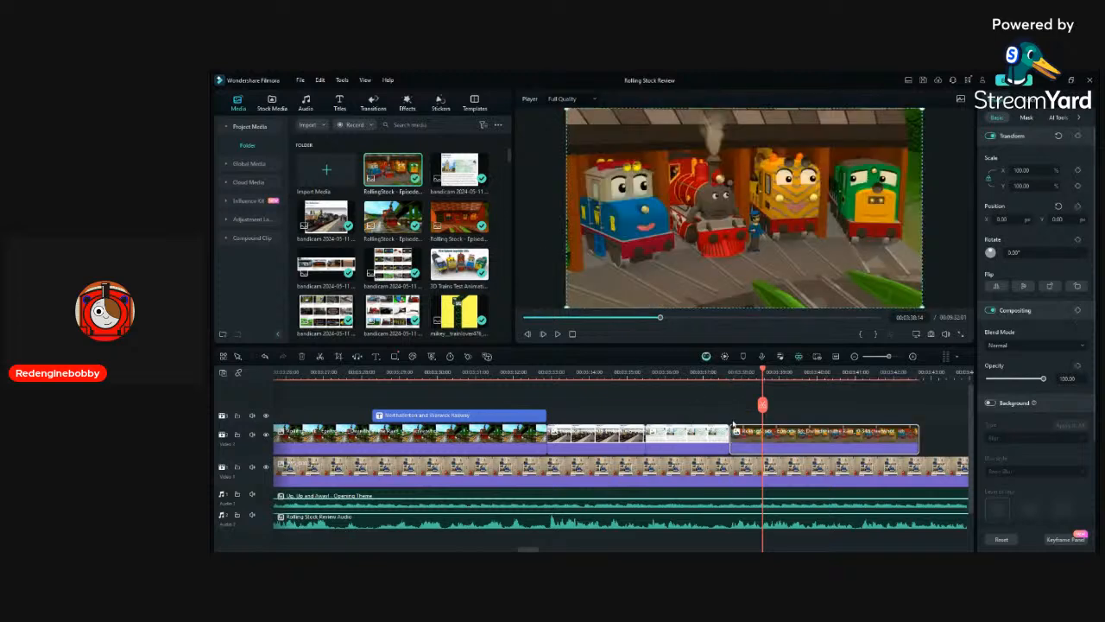
pyautogui.click(723, 373)
pyautogui.press('space')
pyautogui.click(769, 397)
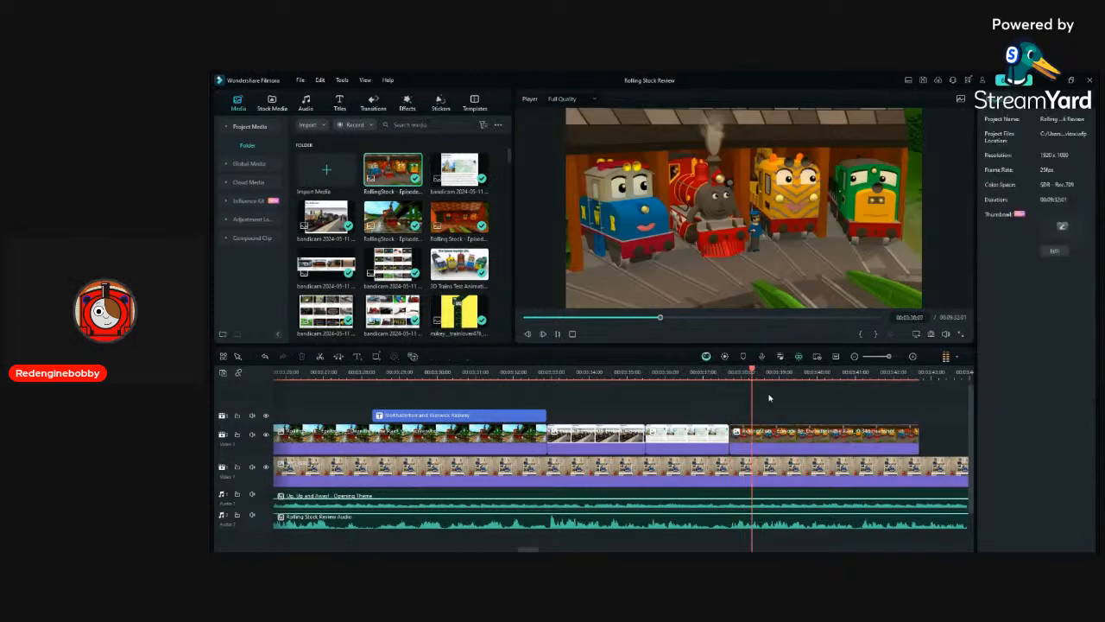
pyautogui.press('space')
pyautogui.click(613, 291)
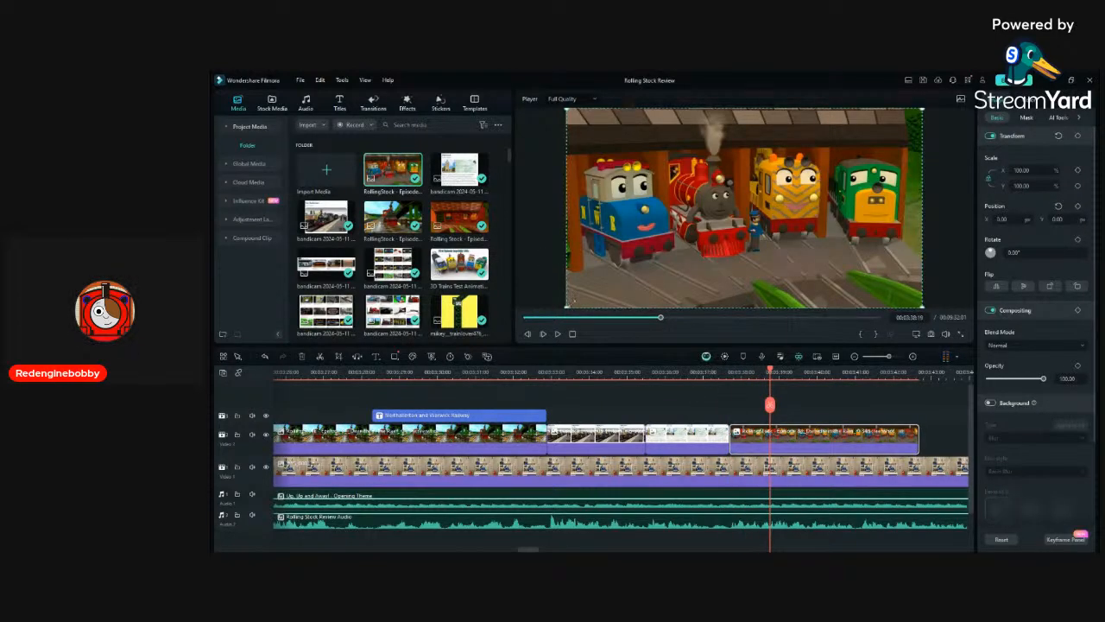
pyautogui.moveTo(570, 304); pyautogui.dragTo(608, 285)
pyautogui.moveTo(730, 253)
pyautogui.mouseDown()
pyautogui.moveTo(709, 257)
pyautogui.moveTo(715, 266)
pyautogui.mouseUp()
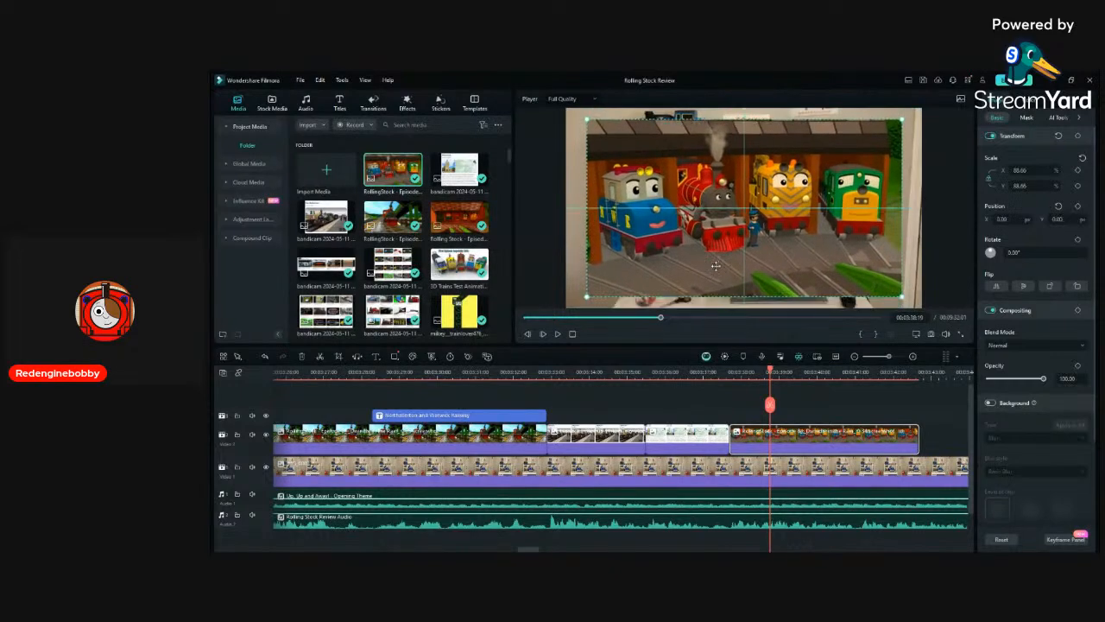
# Play the narration past the four-engine screenshot and extend the screenshot to end at about 3:49.
pyautogui.press('space')
pyautogui.scroll(-2, 812, 408)
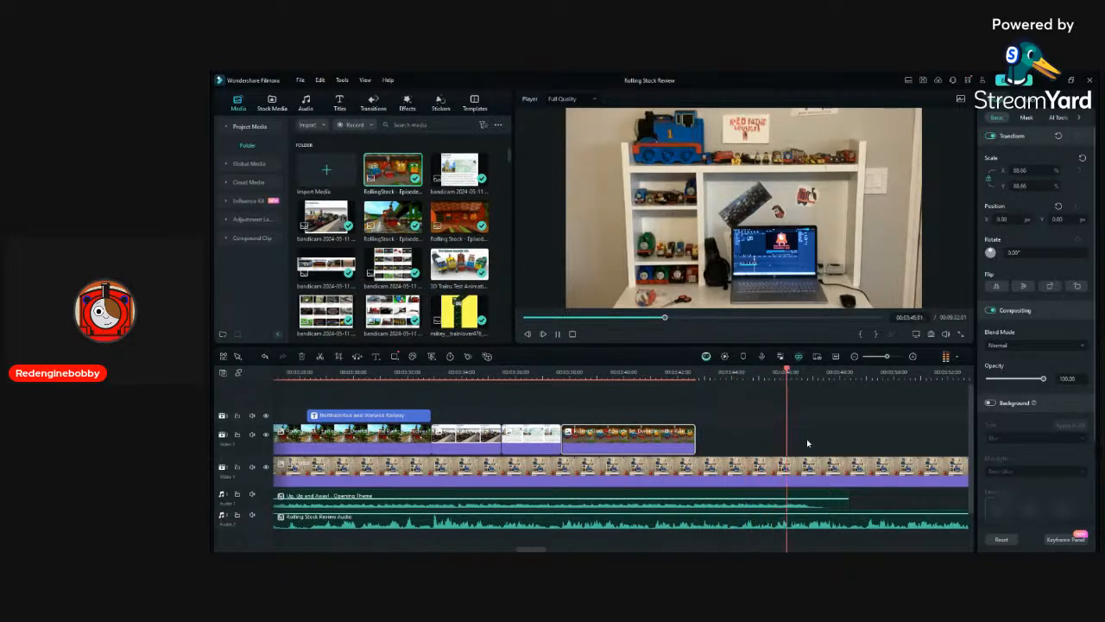
pyautogui.scroll(-1, 807, 442)
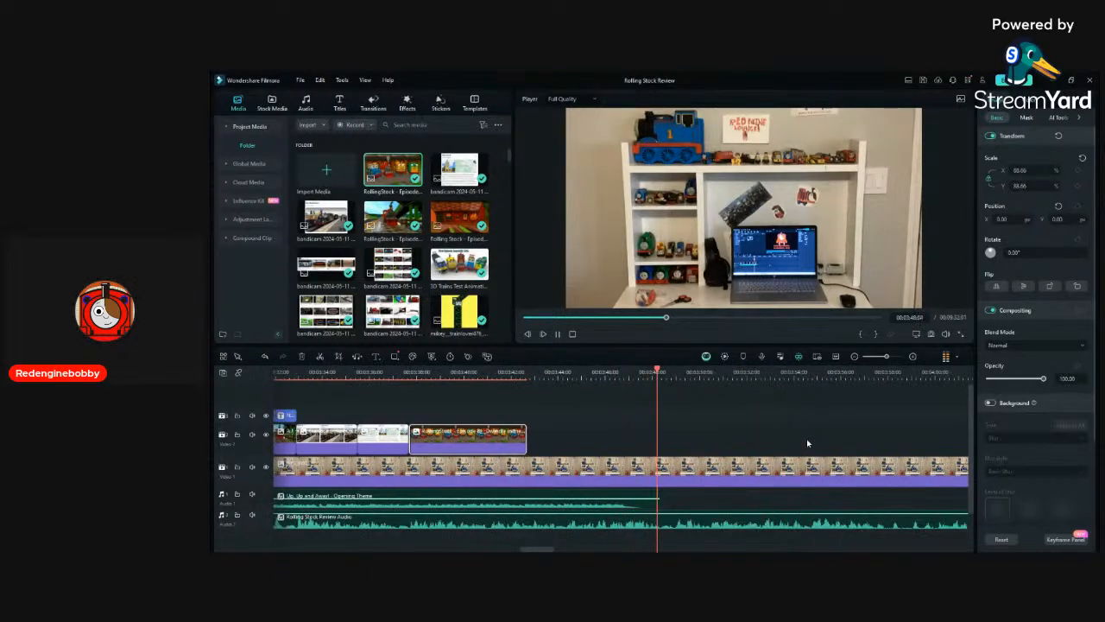
pyautogui.moveTo(525, 439); pyautogui.dragTo(675, 525)
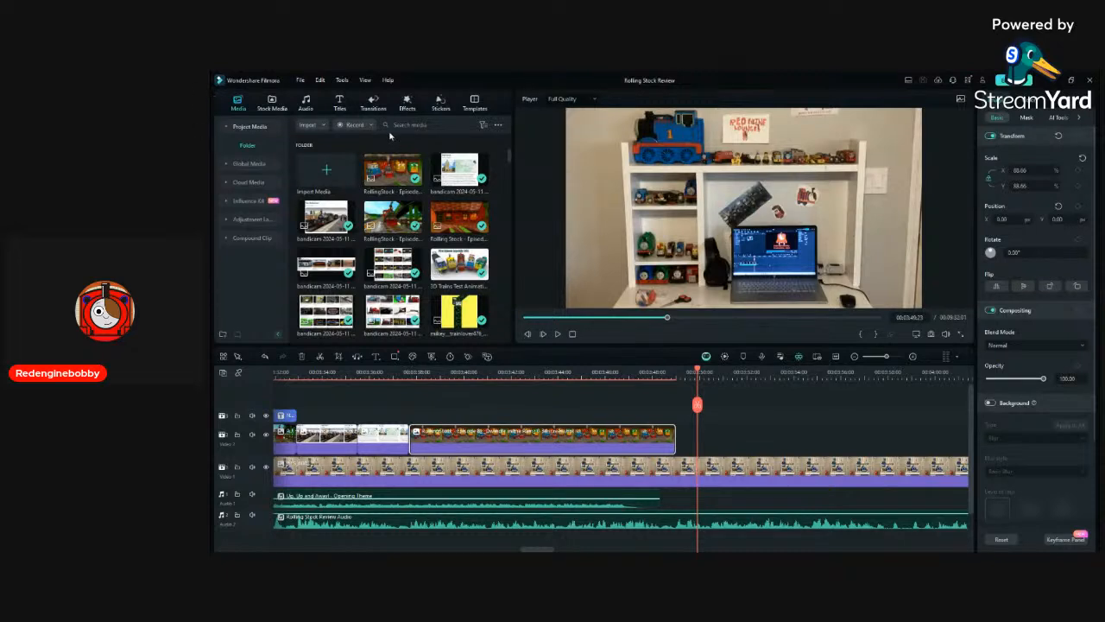
# Add the Cartoon Trains image of the red engine directly after the four-engine screenshot and scale it to 90.97%, centred in the frame.
pyautogui.moveTo(413, 172); pyautogui.dragTo(684, 436)
pyautogui.click(666, 376)
pyautogui.press('space')
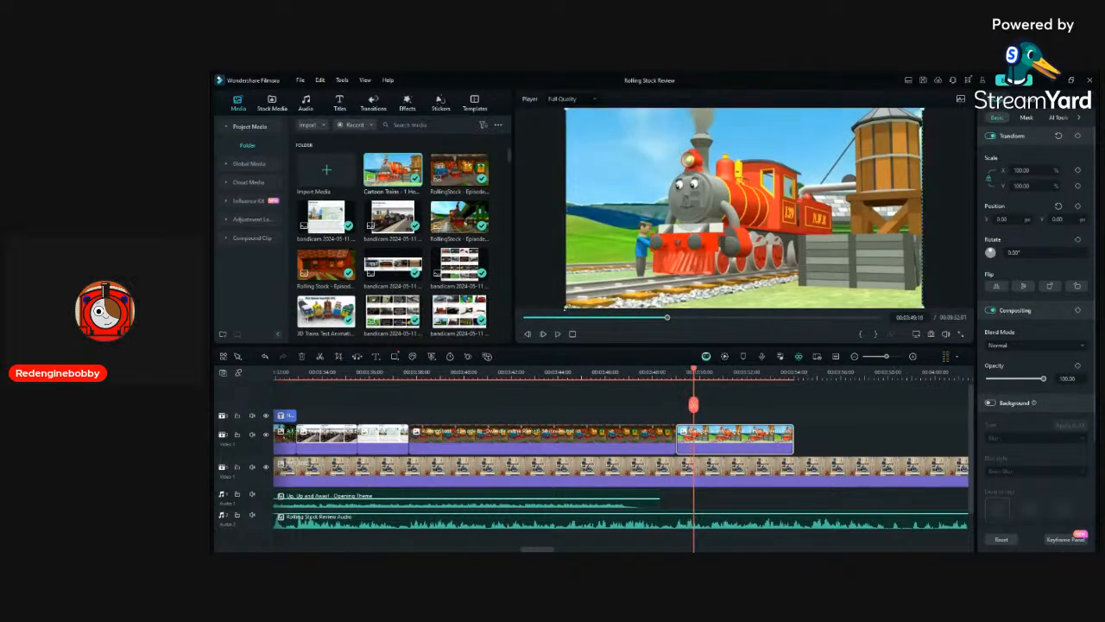
pyautogui.moveTo(567, 307); pyautogui.dragTo(583, 298)
pyautogui.moveTo(721, 251); pyautogui.dragTo(723, 250)
# Play the narration past the red engine image and extend the image to end at about 3:58.
pyautogui.press('space')
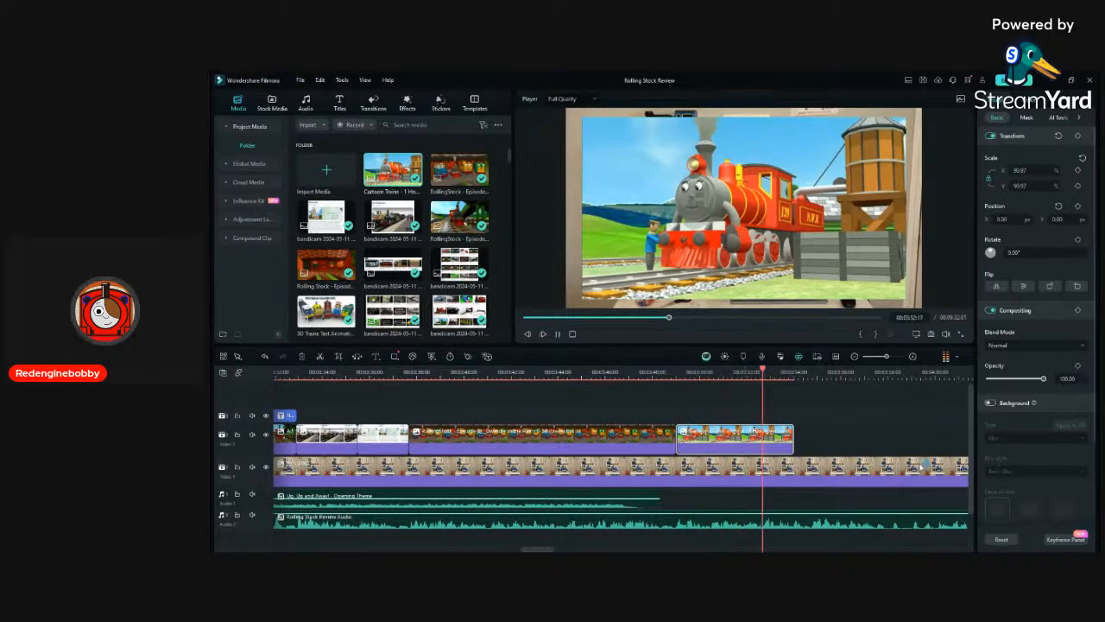
pyautogui.scroll(-2, 868, 439)
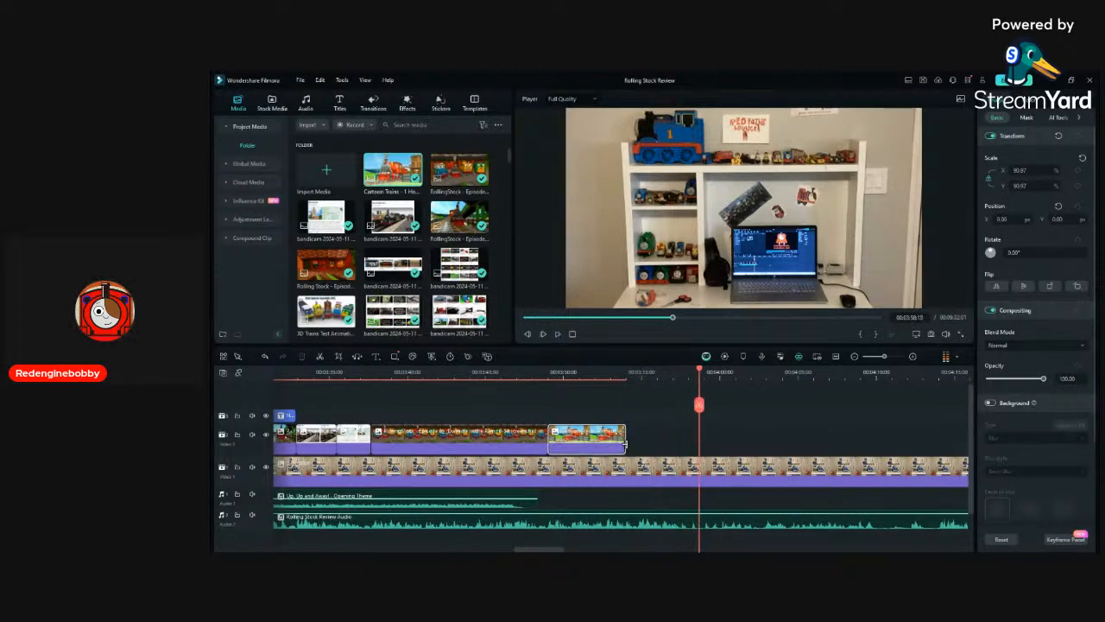
pyautogui.moveTo(625, 443); pyautogui.dragTo(699, 443)
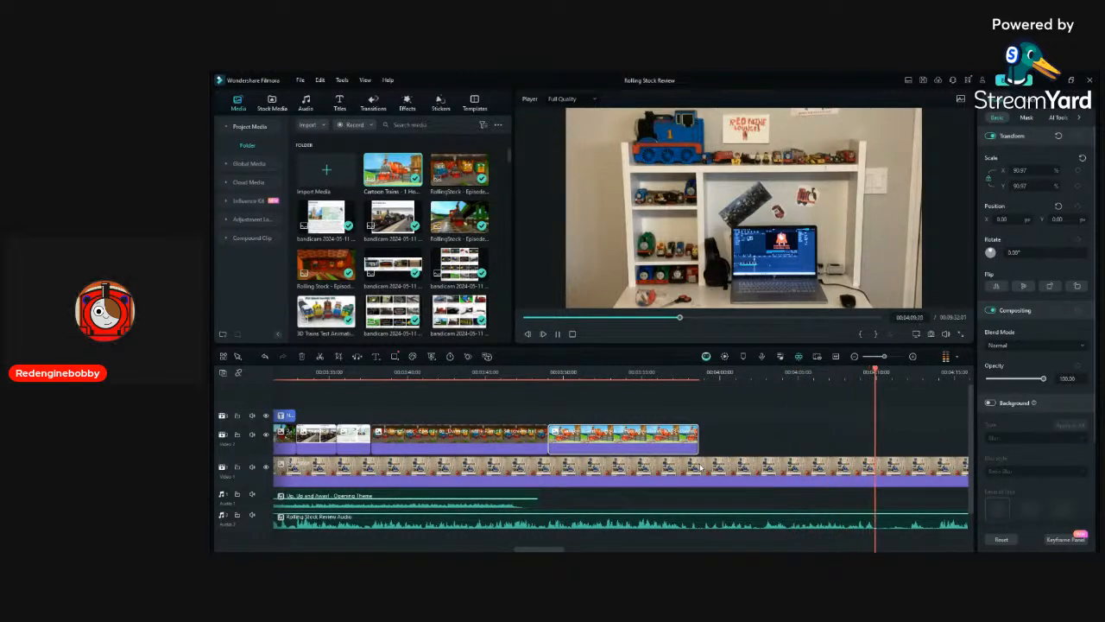
# Play the narration to about 4:16, paste a copy of the red engine image, and move it to start at about 4:14.
pyautogui.scroll(-2, 820, 527)
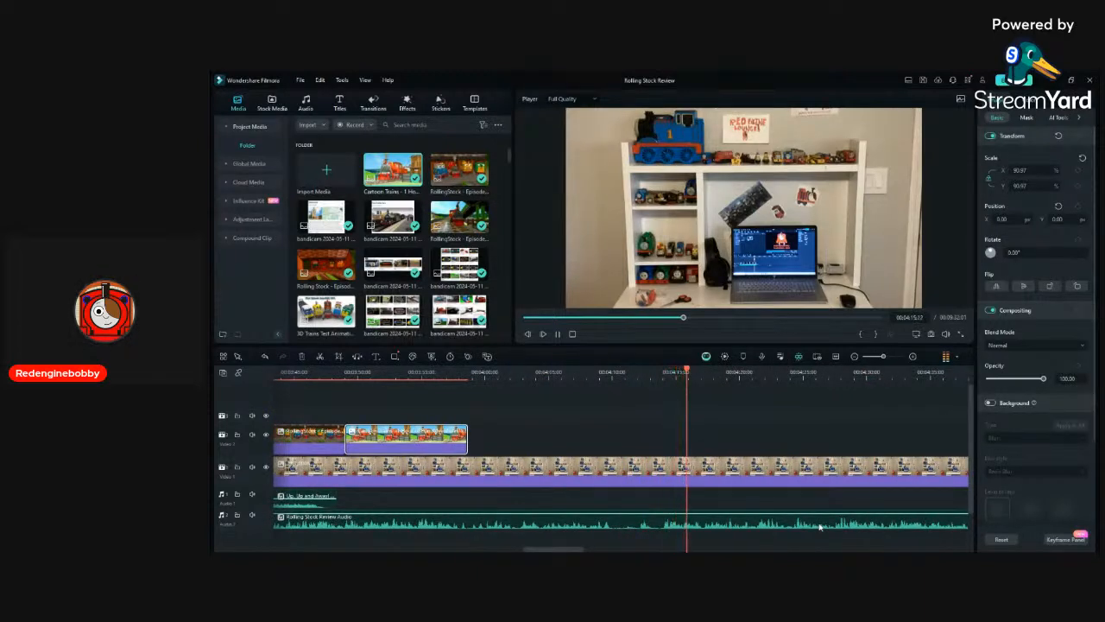
pyautogui.press('space')
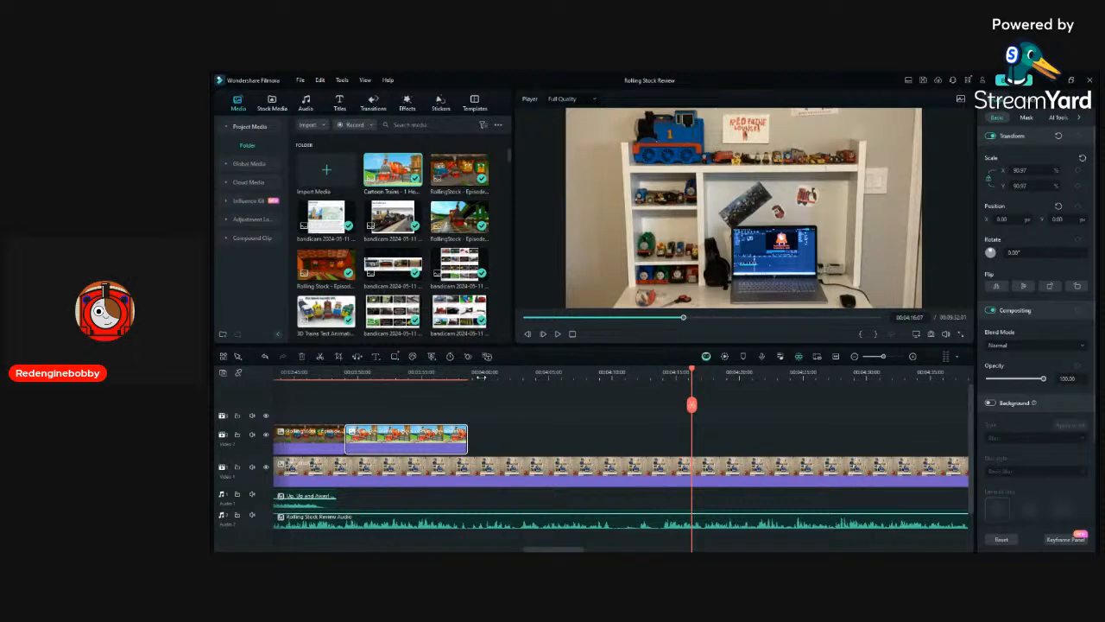
pyautogui.hotkey('ctrl', 'v')
pyautogui.moveTo(718, 440); pyautogui.dragTo(687, 453)
pyautogui.click(645, 373)
pyautogui.press('space')
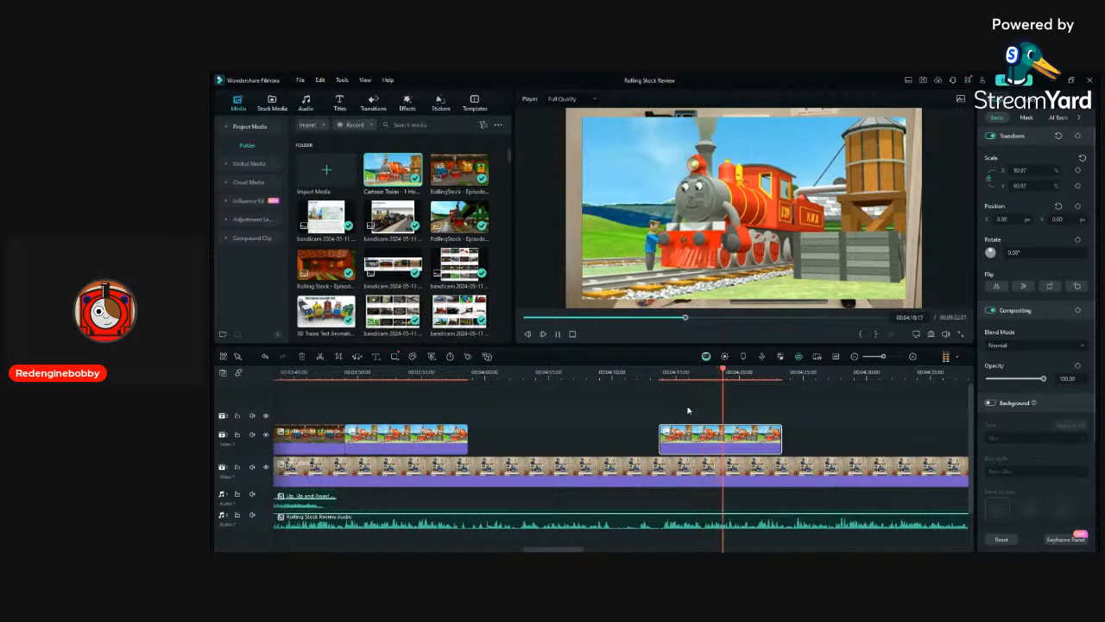
# Extend the copied red engine image to end at about 4:45 and replay the narration beneath it from about 4:27.
pyautogui.scroll(-2, 801, 431)
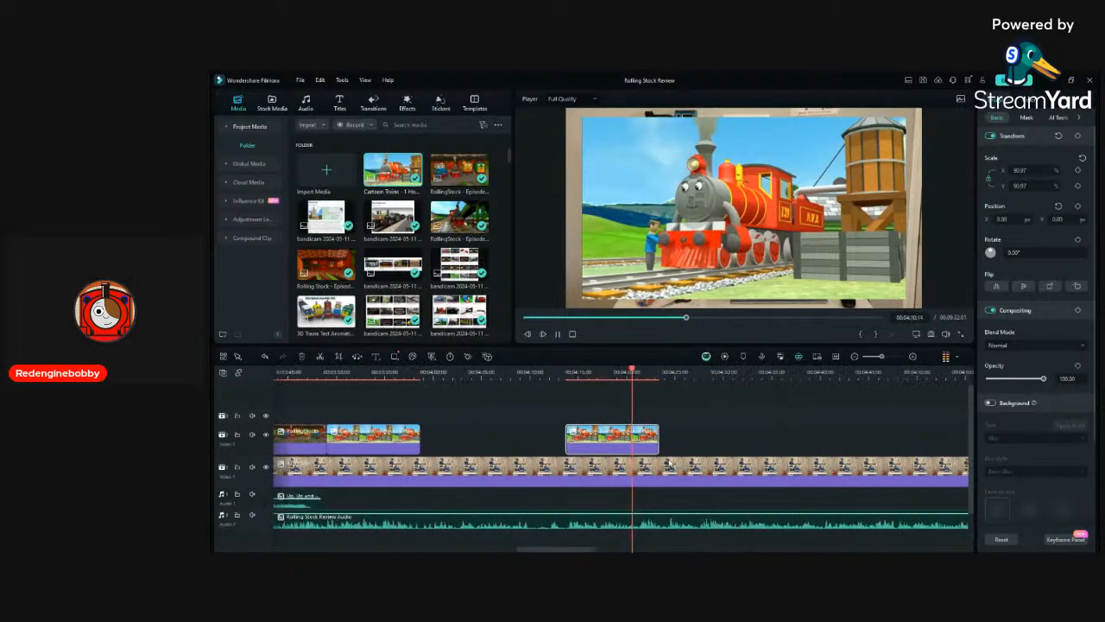
pyautogui.press('space')
pyautogui.moveTo(658, 448); pyautogui.dragTo(870, 447)
pyautogui.press('space')
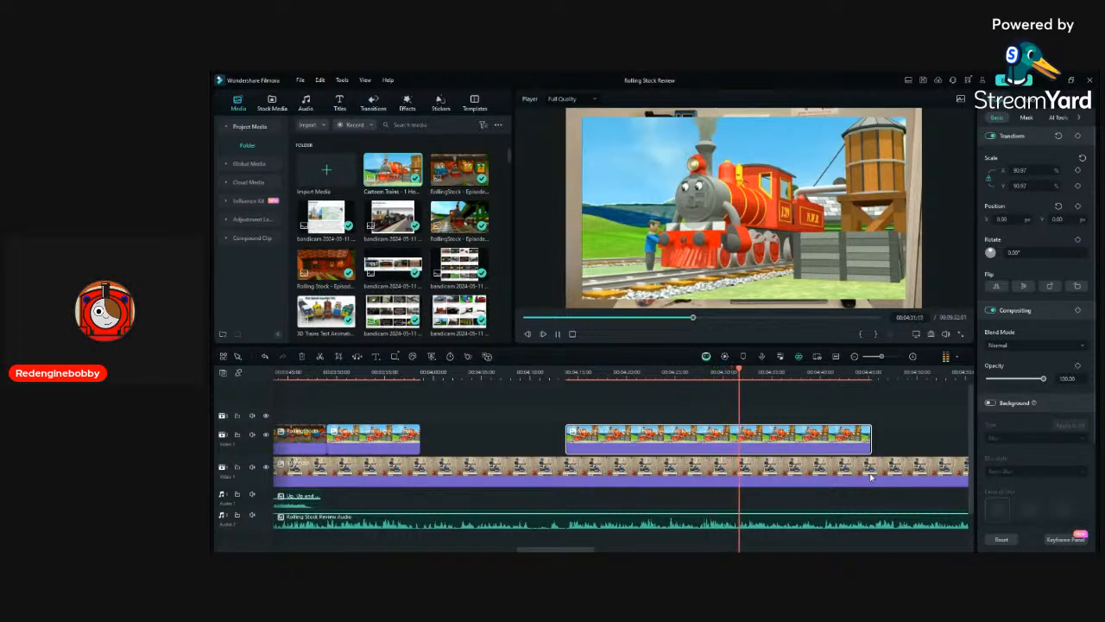
pyautogui.press('space')
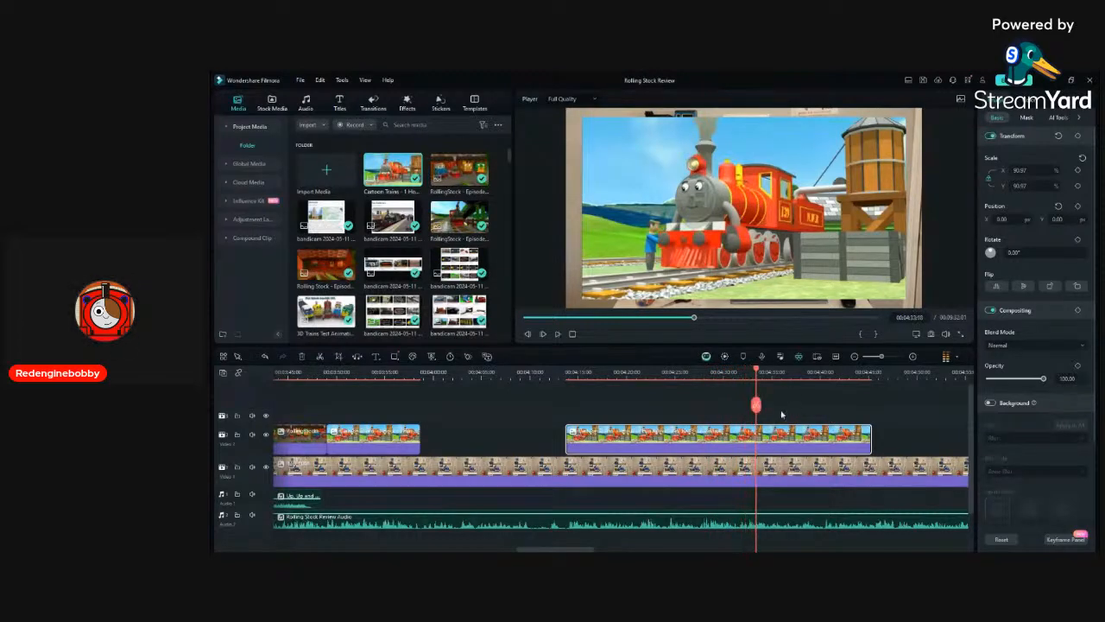
pyautogui.click(693, 371)
pyautogui.press('space')
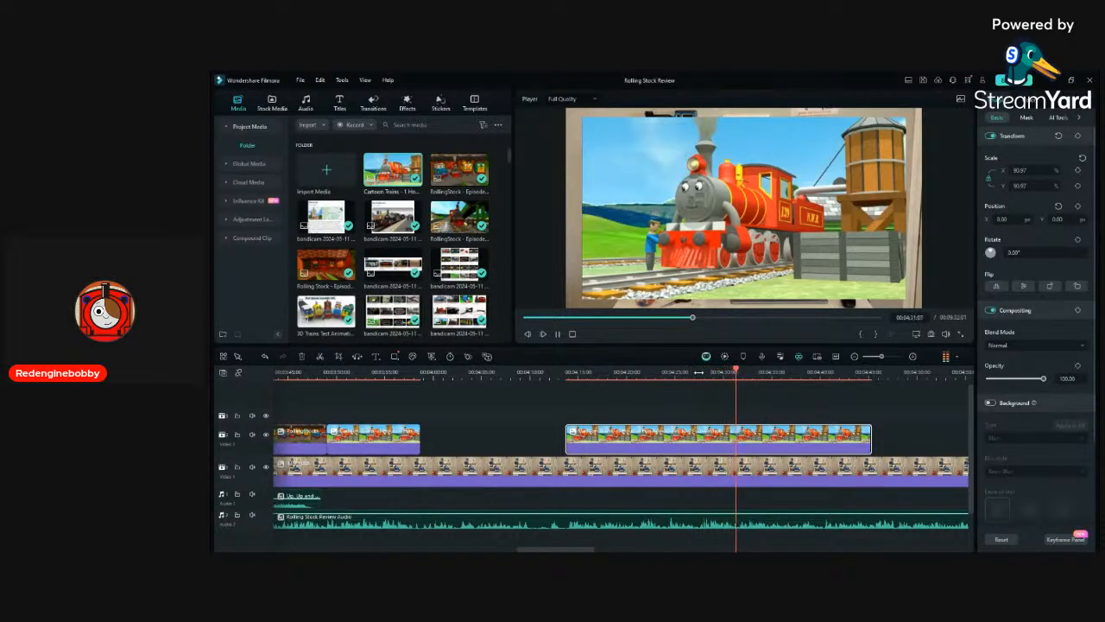
# Shorten the red steam engine clip on the overlay track so it ends at about 4:31.
pyautogui.press('space')
pyautogui.moveTo(871, 439); pyautogui.dragTo(739, 461)
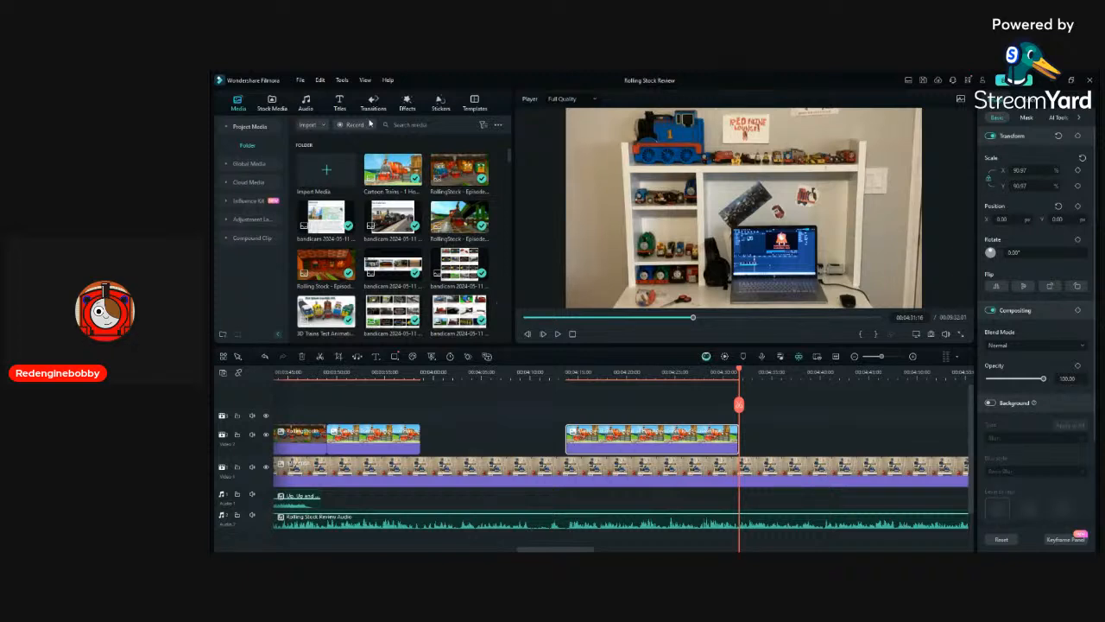
# Place the yellow engine picture directly after the red engine clip, scale it to about 89%, and centre it in the frame.
pyautogui.moveTo(393, 170); pyautogui.dragTo(740, 438)
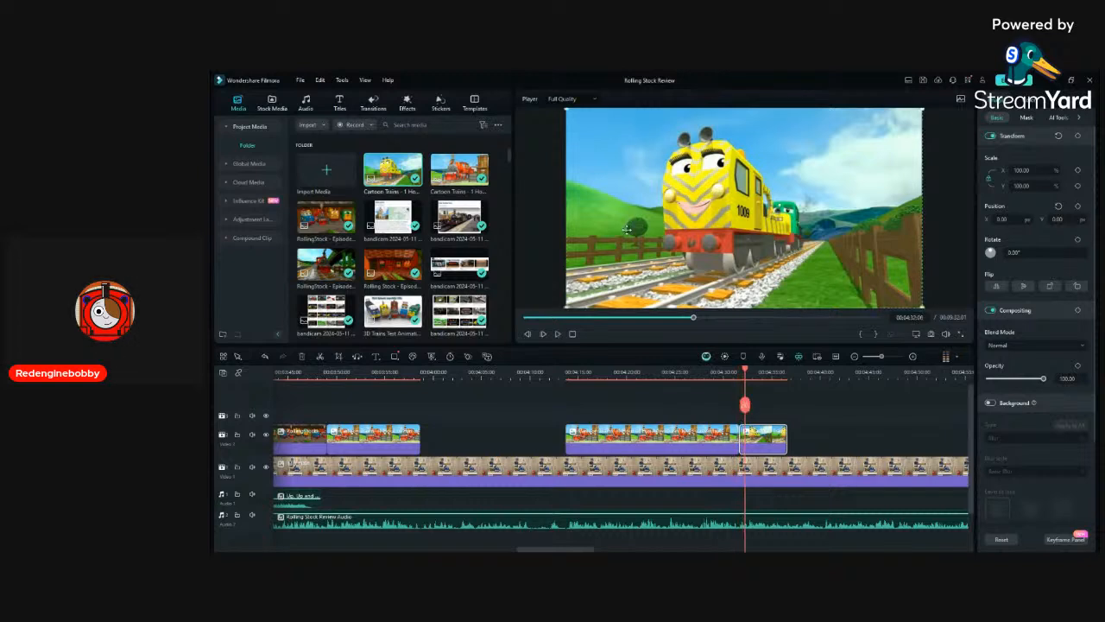
pyautogui.moveTo(567, 306); pyautogui.dragTo(608, 285)
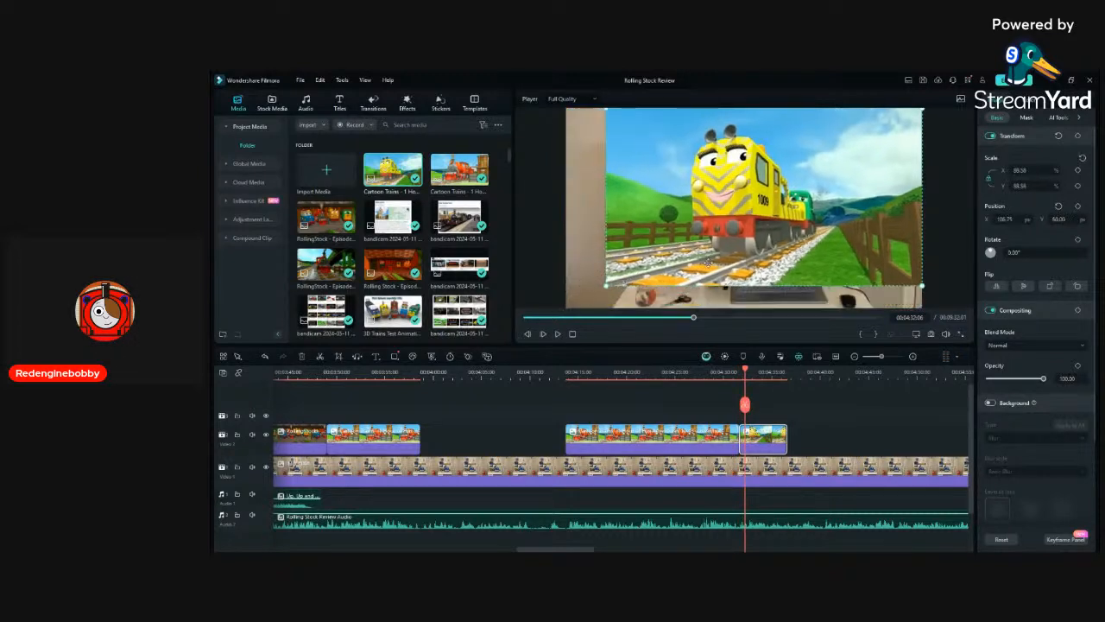
pyautogui.moveTo(711, 264); pyautogui.dragTo(687, 275)
# Play the narration past the yellow engine clip and extend that clip to end at about 4:46.
pyautogui.press('space')
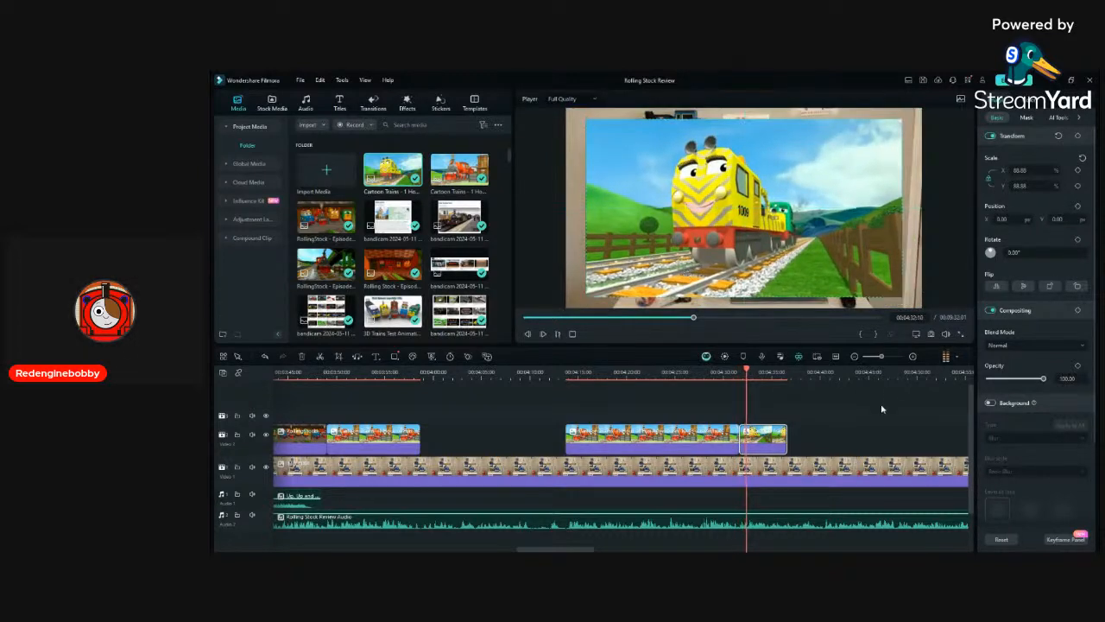
pyautogui.click(881, 411)
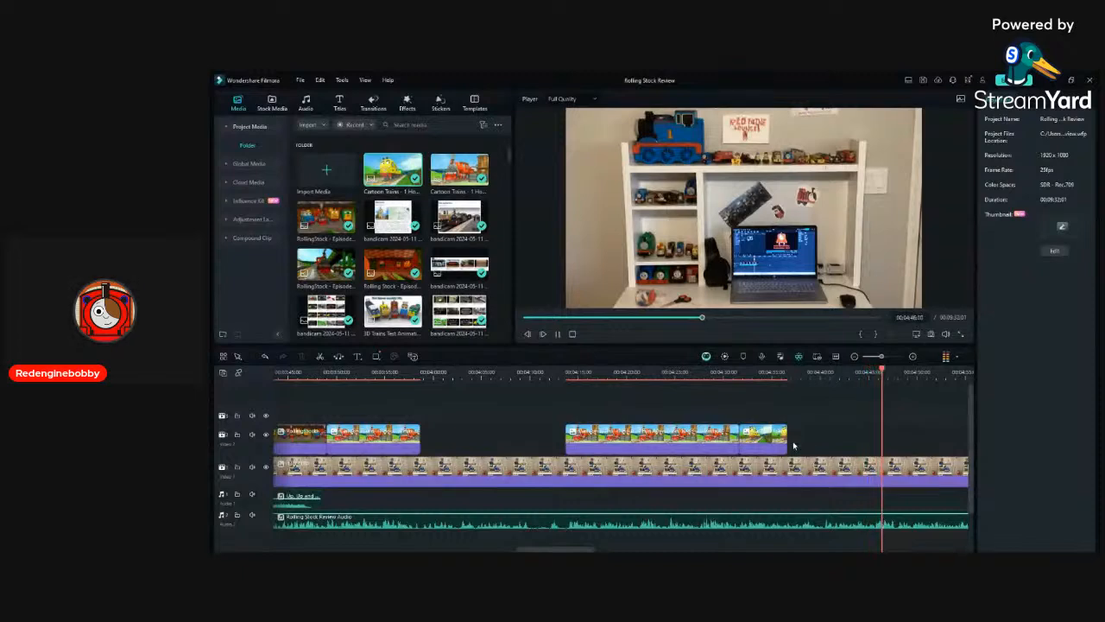
pyautogui.moveTo(785, 438); pyautogui.dragTo(876, 491)
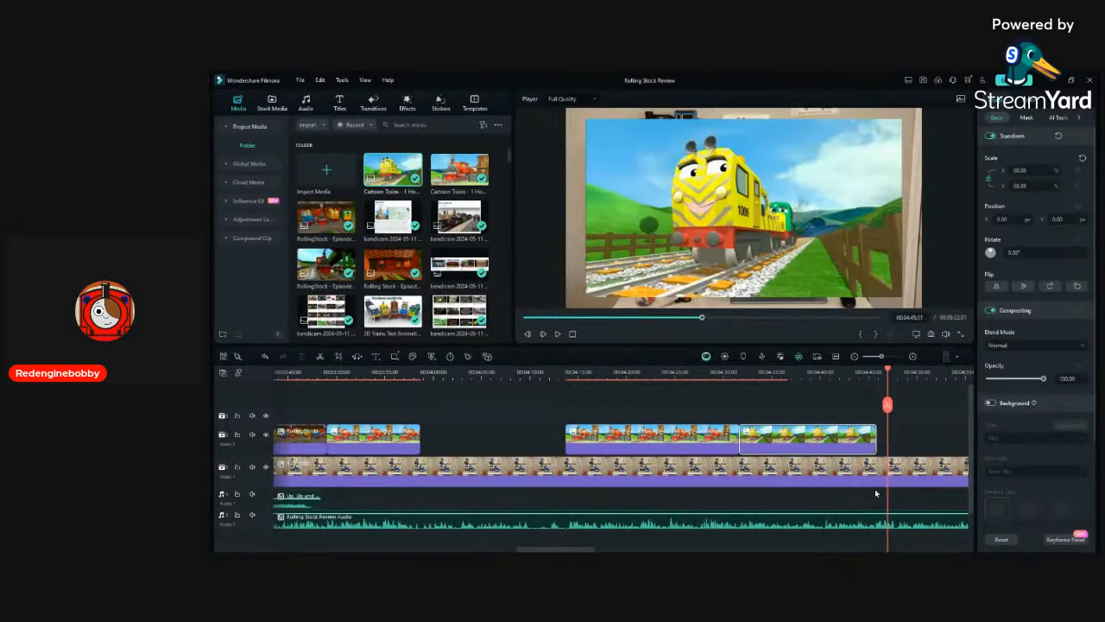
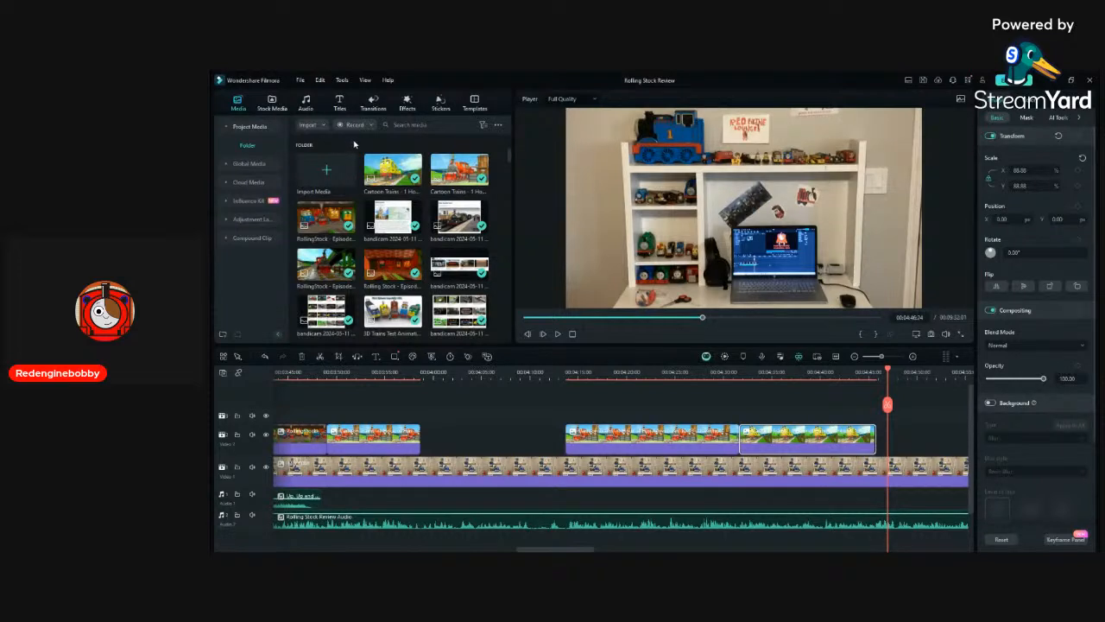
# Place the teal engine picture directly after the yellow engine clip and shorten it to end at about 4:48.
pyautogui.moveTo(382, 169); pyautogui.dragTo(885, 439)
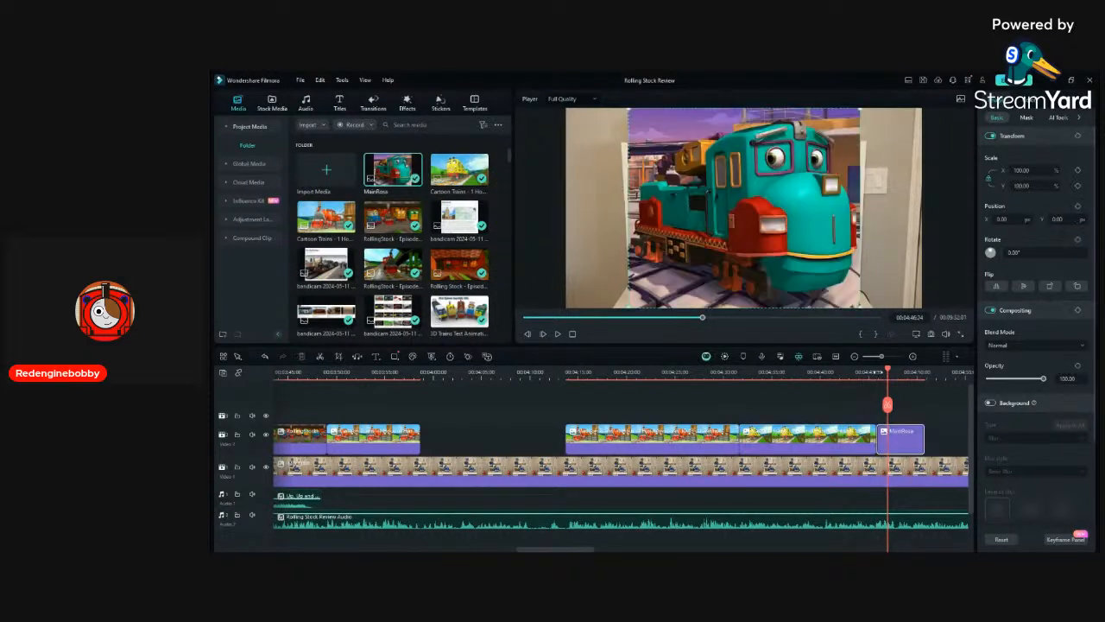
pyautogui.click(877, 372)
pyautogui.press('space')
pyautogui.scroll(-1, 792, 424)
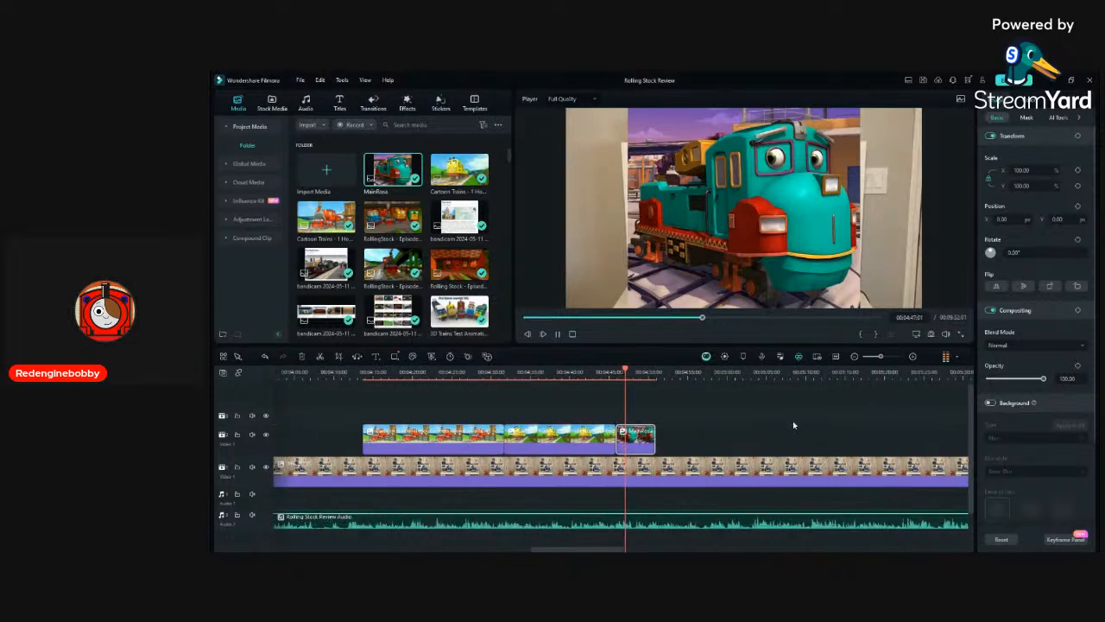
pyautogui.click(618, 372)
pyautogui.click(607, 372)
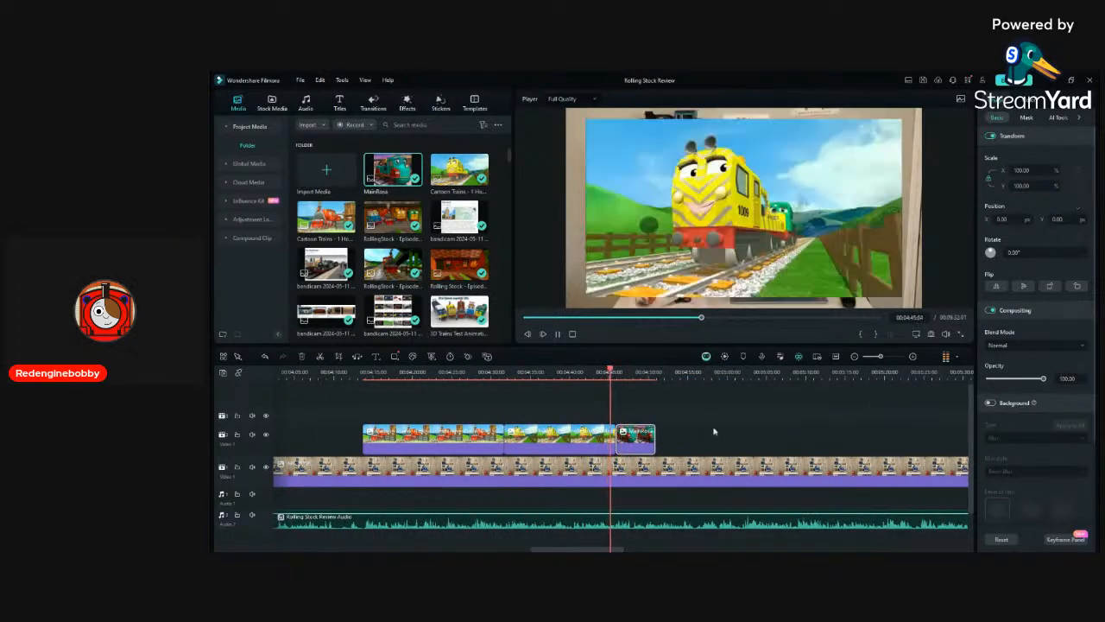
pyautogui.scroll(1, 714, 431)
pyautogui.scroll(2, 709, 429)
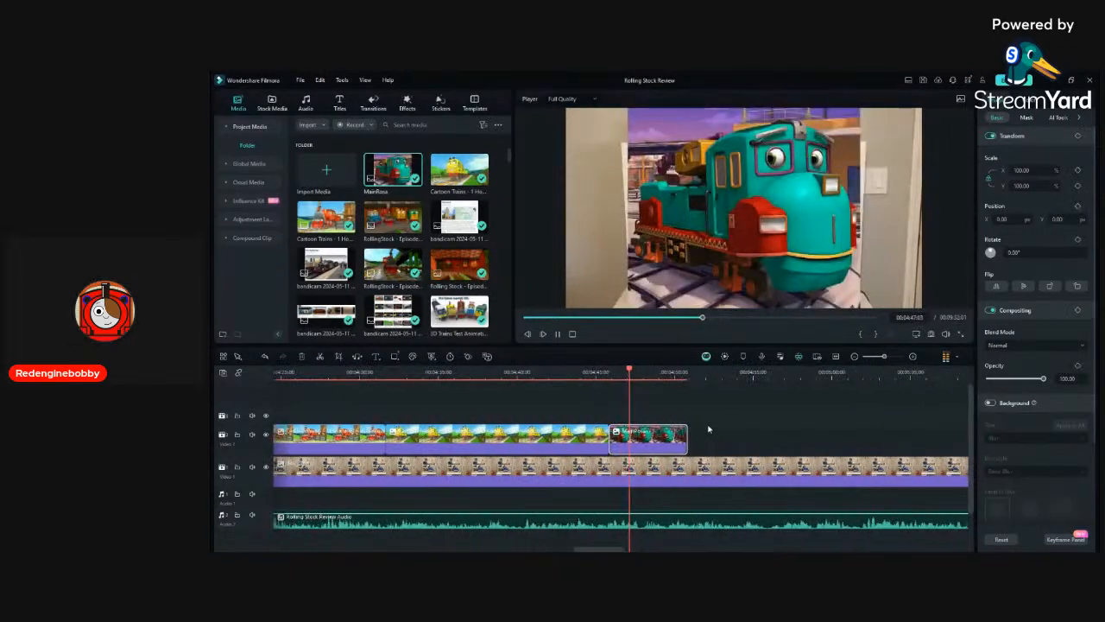
pyautogui.scroll(1, 708, 429)
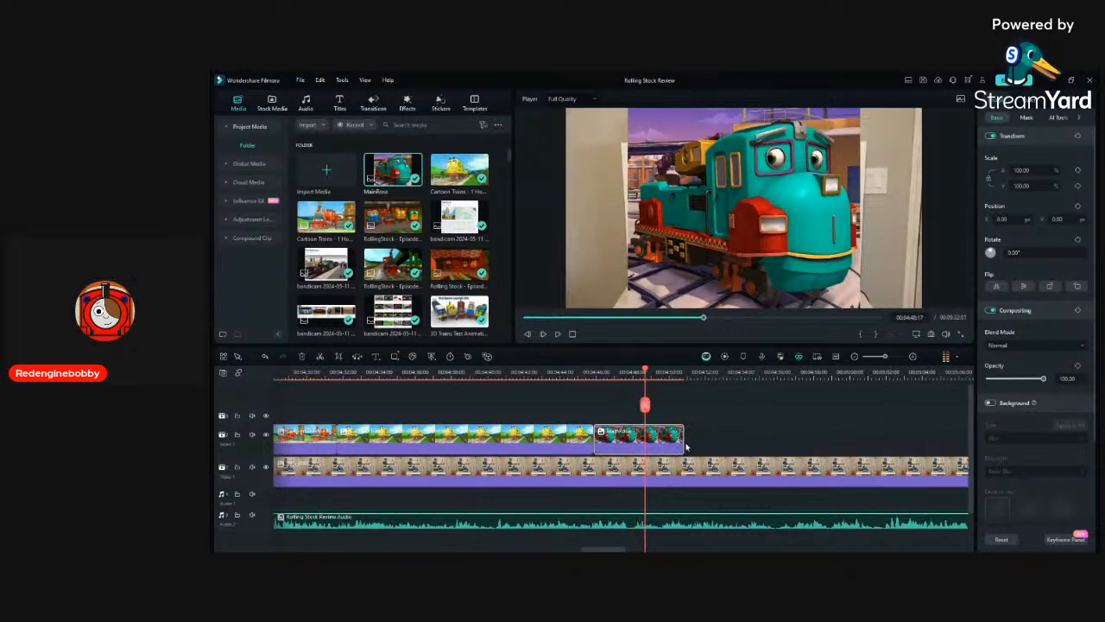
pyautogui.moveTo(683, 445); pyautogui.dragTo(634, 449)
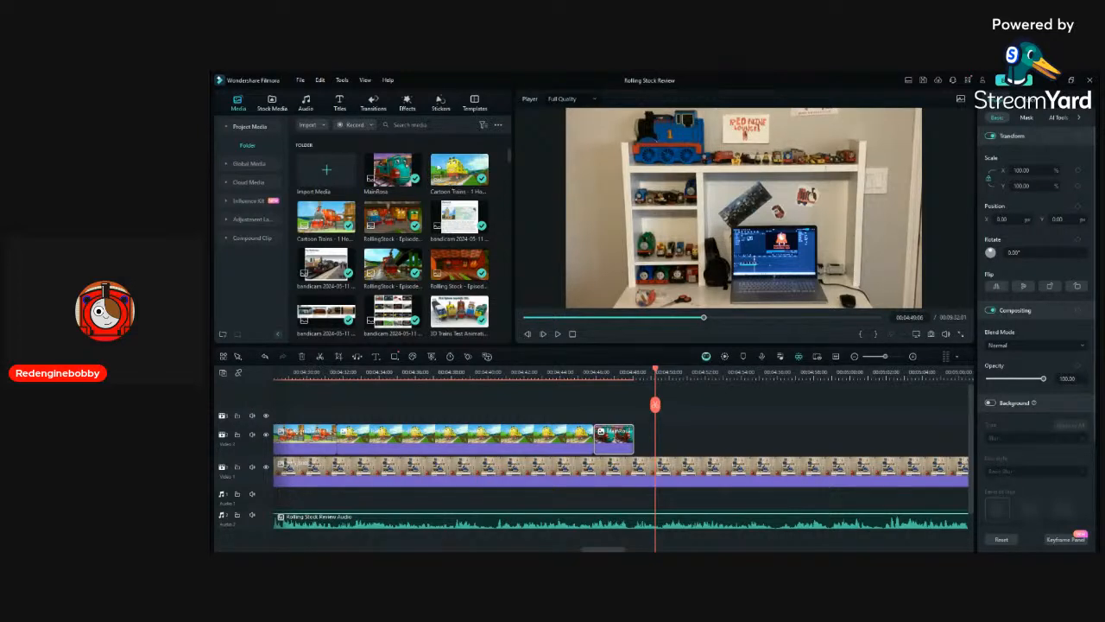
# Place the green engine picture directly after the teal engine clip, scale it to about 87%, and centre it in the frame.
pyautogui.moveTo(393, 172); pyautogui.dragTo(647, 438)
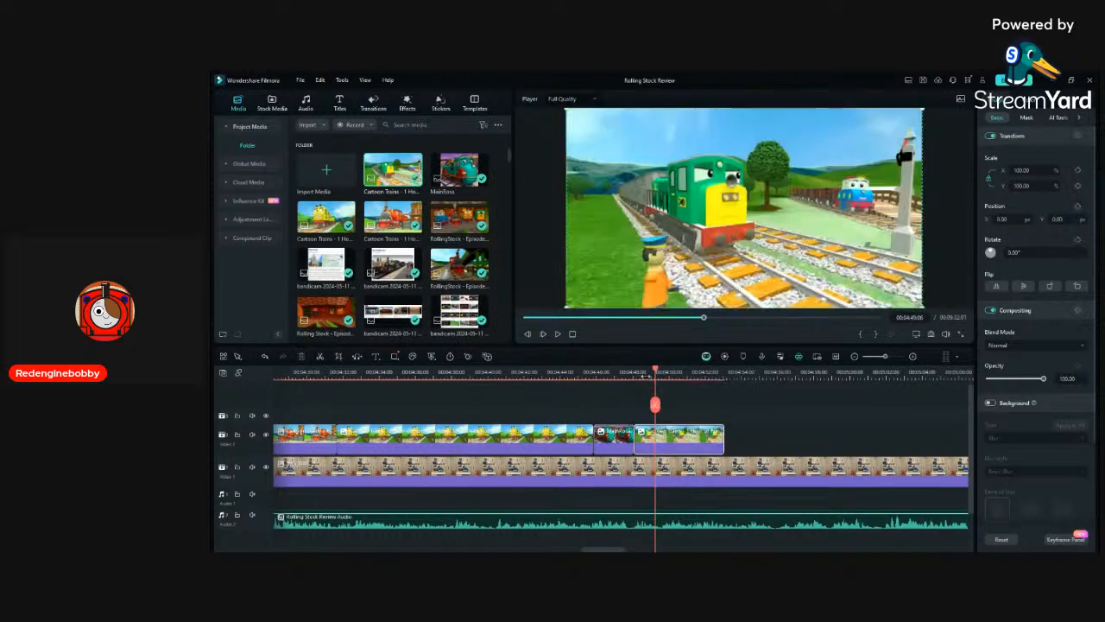
pyautogui.click(638, 371)
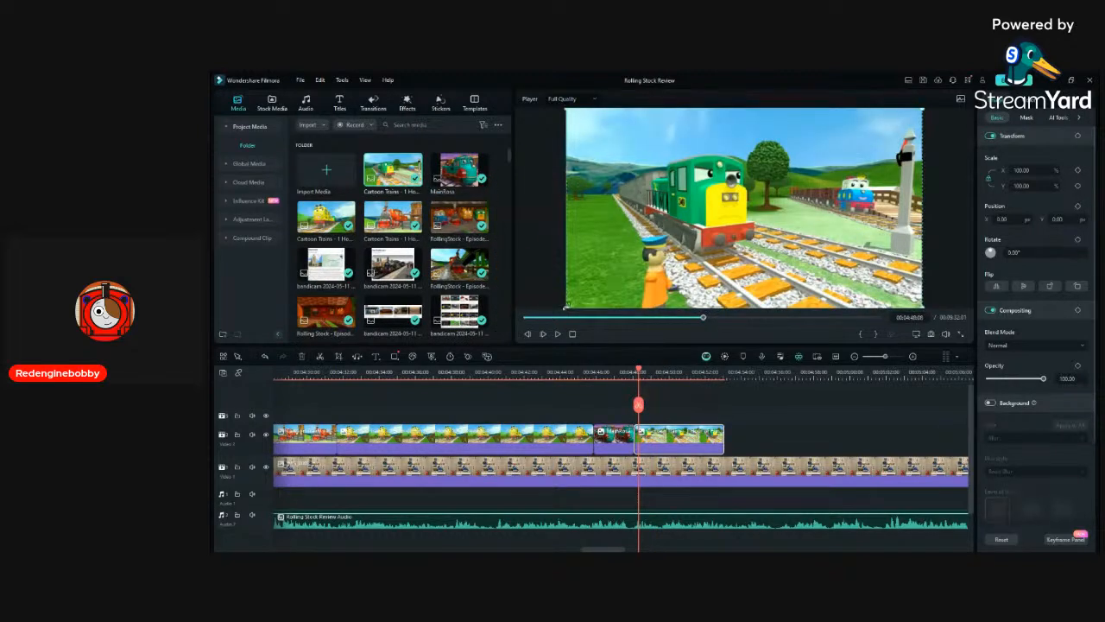
pyautogui.moveTo(566, 307); pyautogui.dragTo(614, 282)
pyautogui.moveTo(685, 269); pyautogui.dragTo(663, 282)
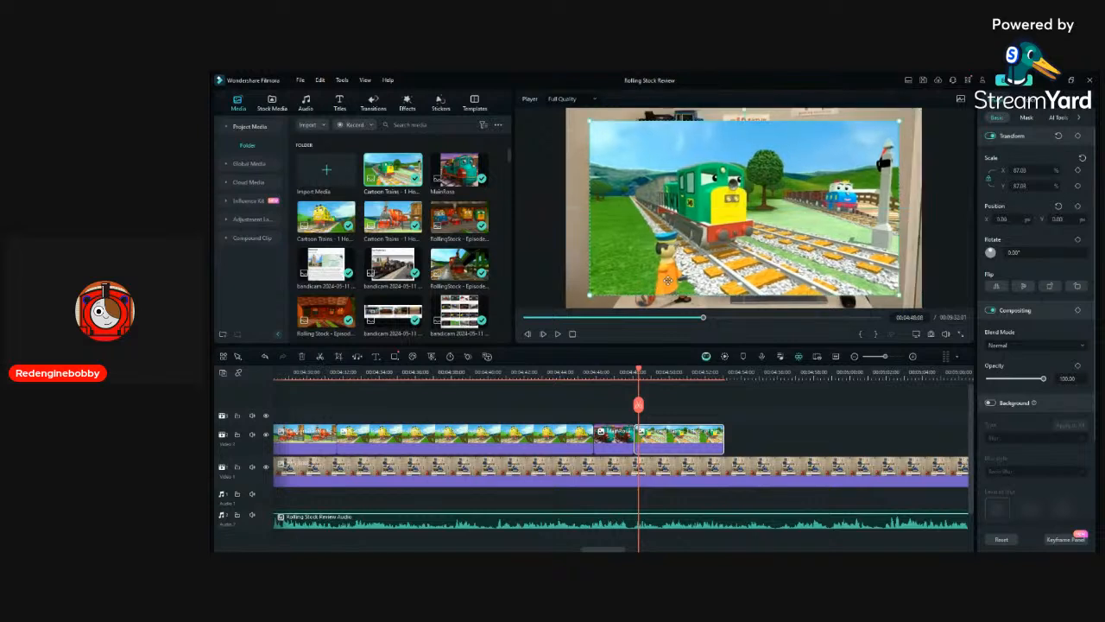
# Play through the transition from the teal engine and extend the green engine clip to end at about 4:54.
pyautogui.click(613, 369)
pyautogui.press('space')
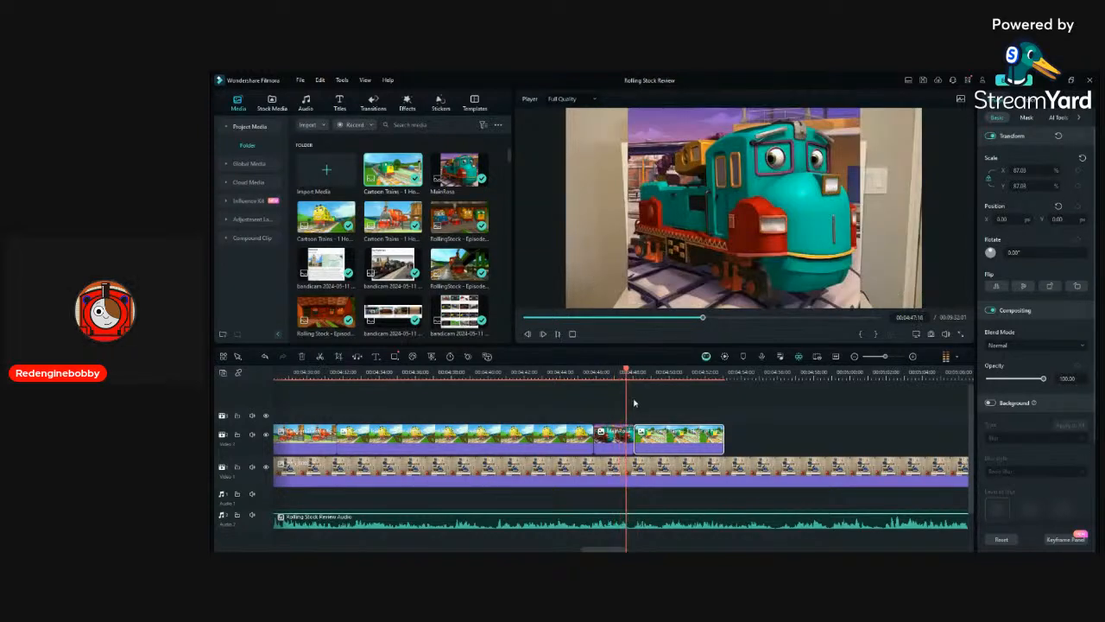
pyautogui.click(633, 402)
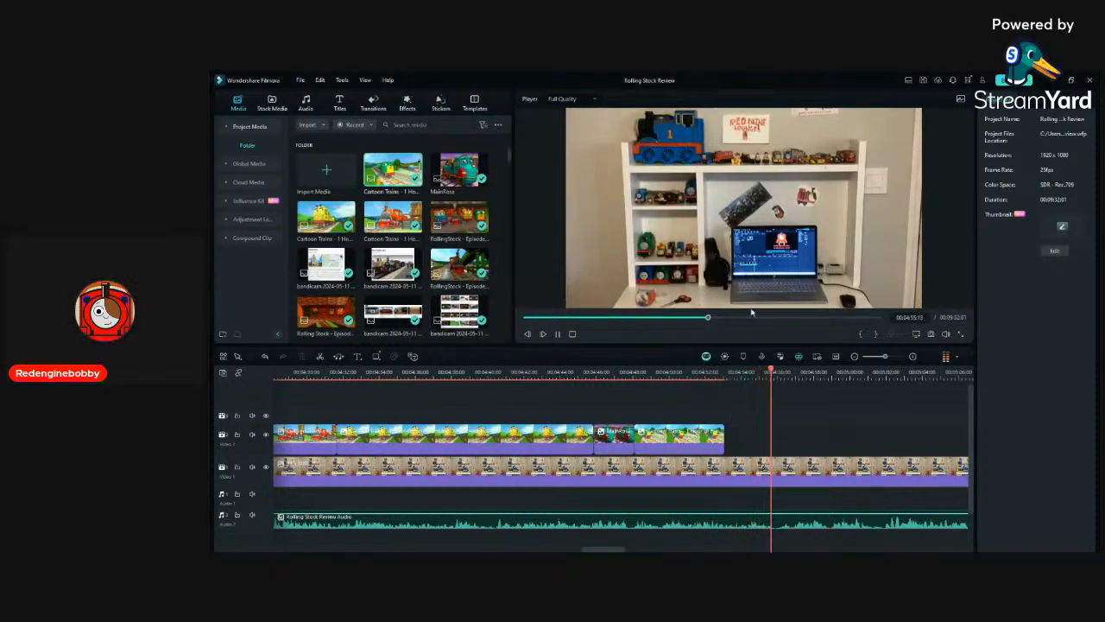
pyautogui.moveTo(723, 448); pyautogui.dragTo(745, 463)
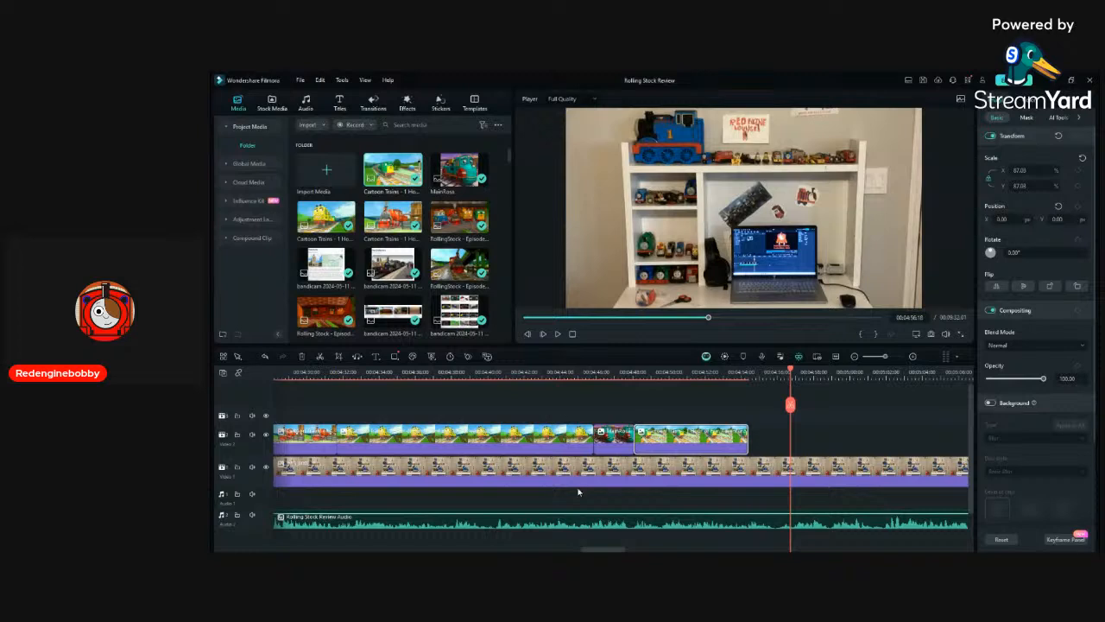
# Place the newest green engine picture, with the grey sky, after the previous clip, scale it to about 84%, and centre it.
pyautogui.scroll(-5, 505, 302)
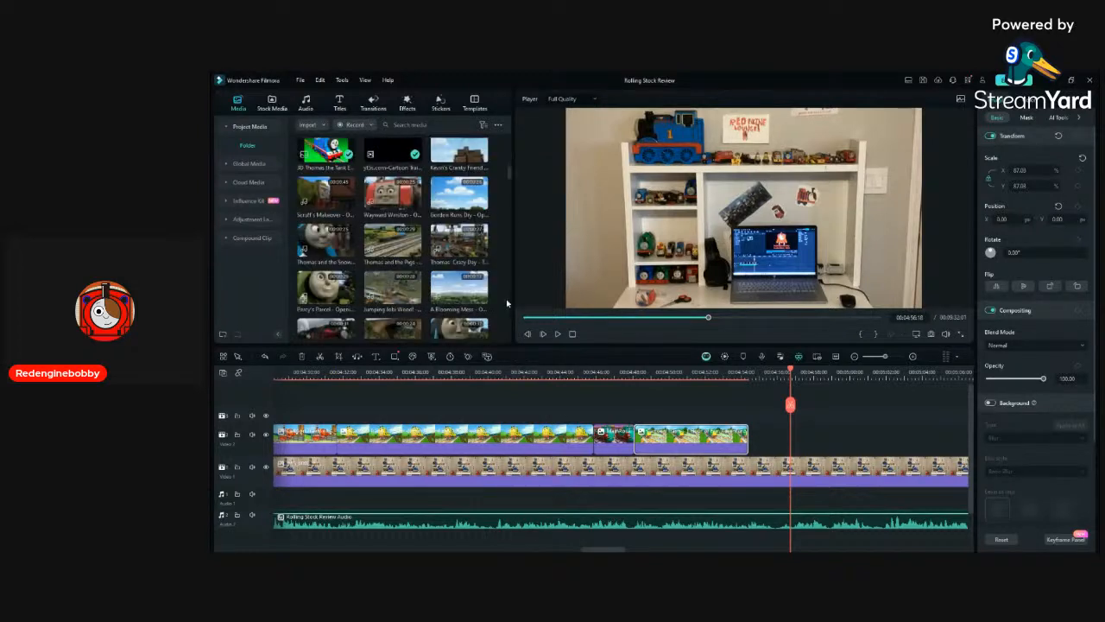
pyautogui.scroll(5, 498, 297)
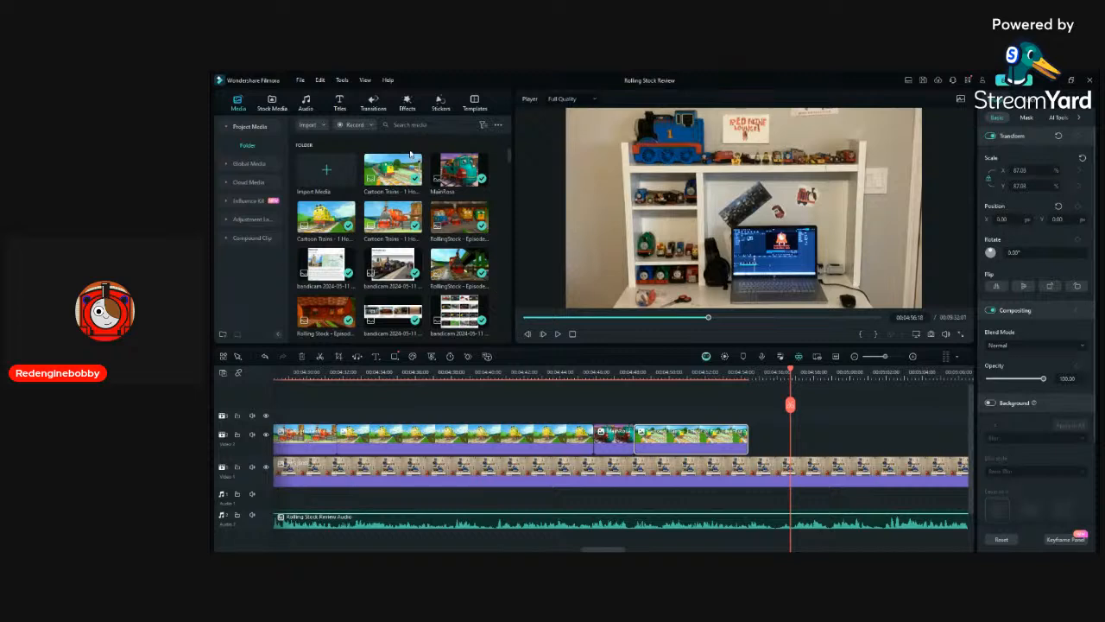
pyautogui.moveTo(411, 151); pyautogui.dragTo(751, 386)
pyautogui.click(749, 377)
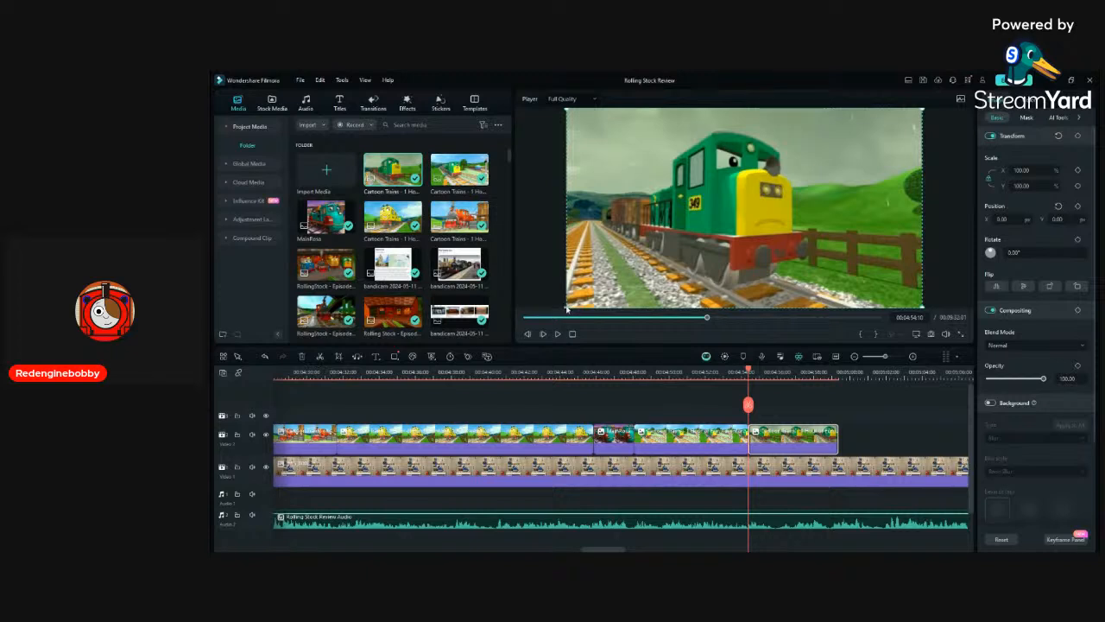
pyautogui.moveTo(565, 309); pyautogui.dragTo(622, 276)
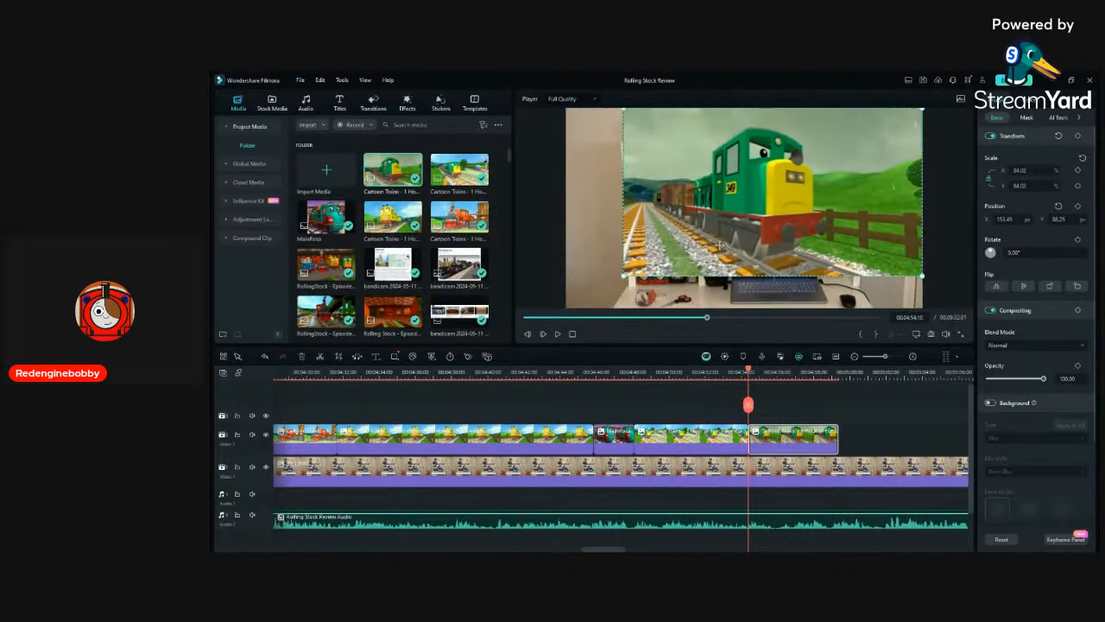
pyautogui.moveTo(772, 192); pyautogui.dragTo(743, 208)
# Play the narration onward and extend the grey-sky green engine clip to end at about 5:09.
pyautogui.press('space')
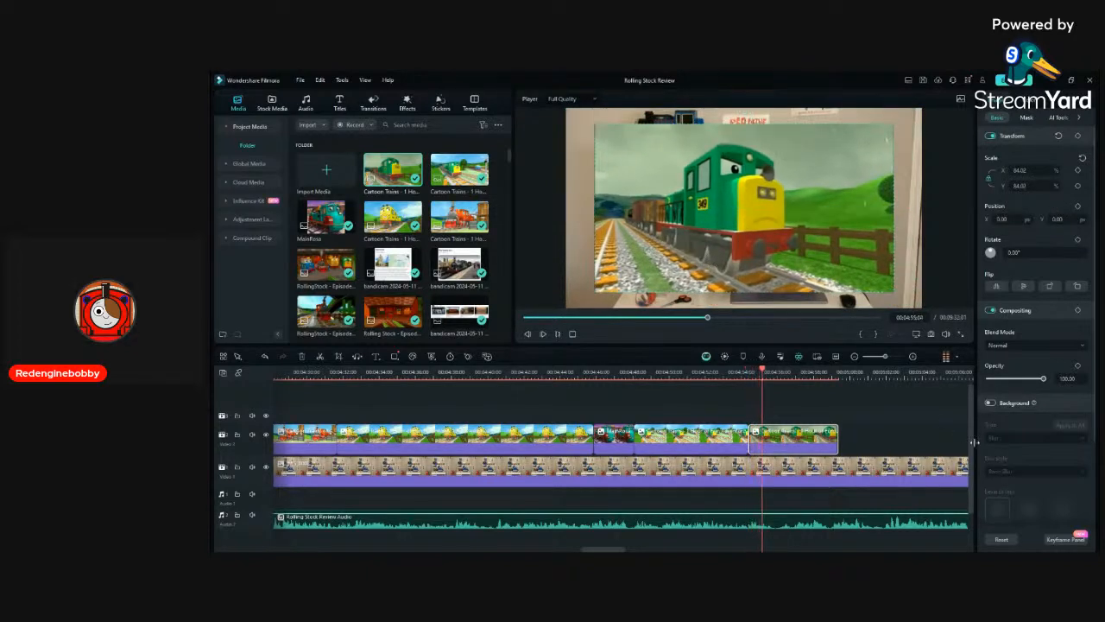
pyautogui.scroll(2, 876, 452)
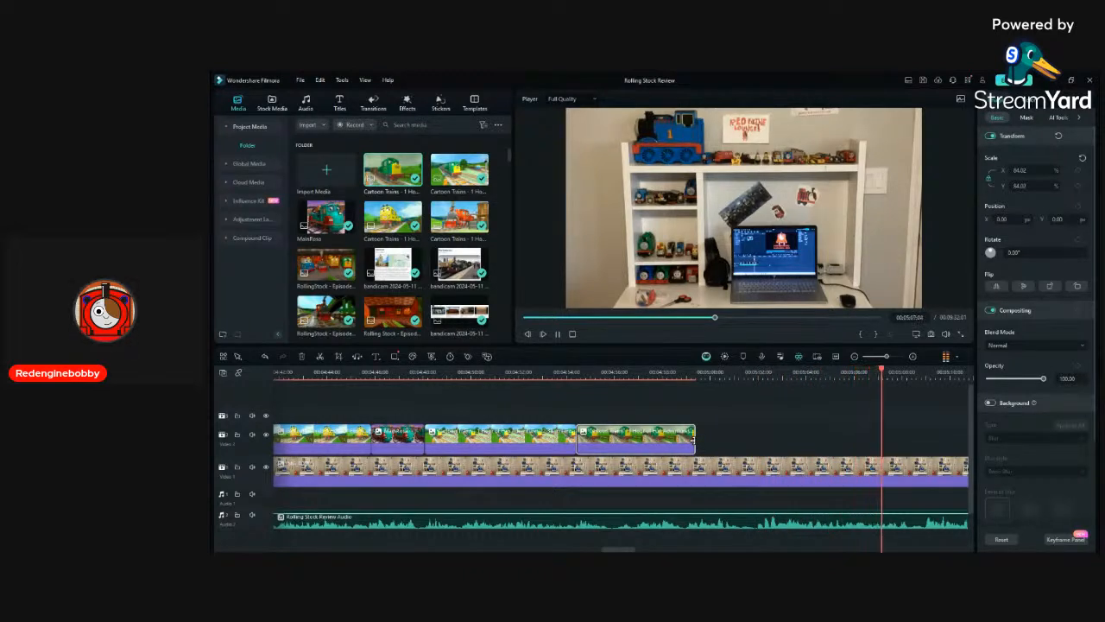
pyautogui.moveTo(717, 448); pyautogui.dragTo(924, 442)
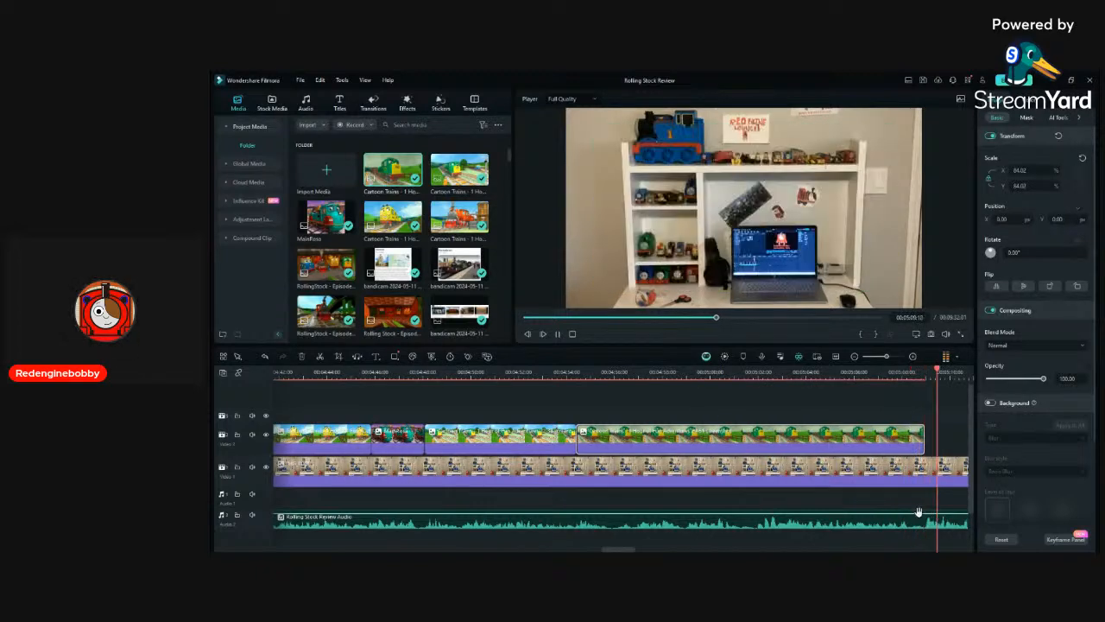
pyautogui.hotkey('ctrl', '-')
pyautogui.press('space')
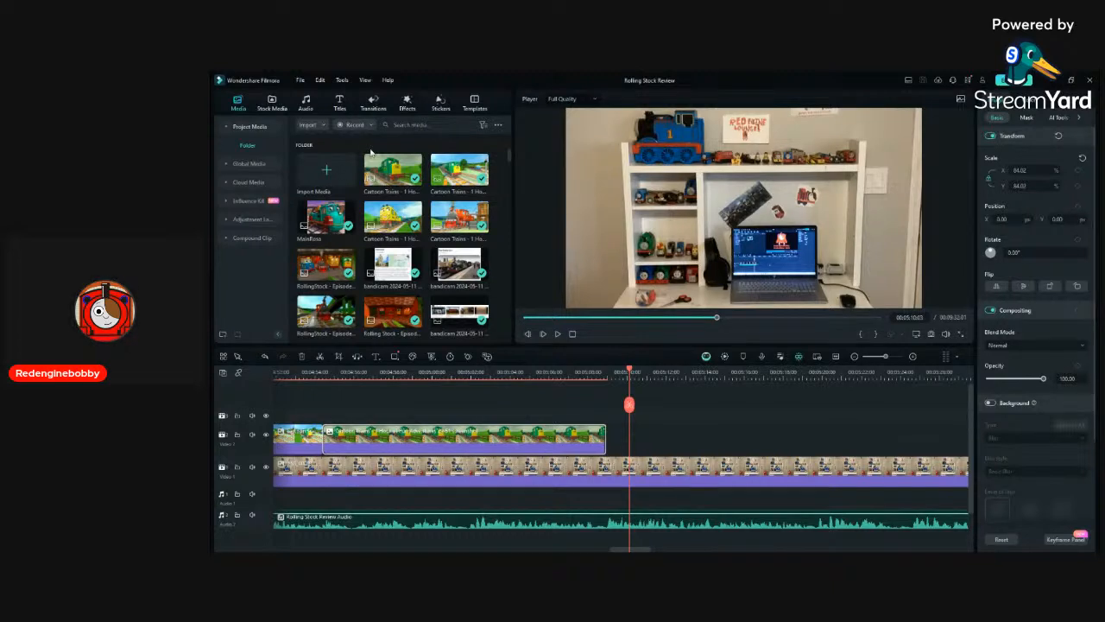
# Place the blue electric engine picture directly after the green engine clip, scale it to about 88%, and centre it in the frame.
pyautogui.moveTo(404, 182); pyautogui.dragTo(609, 438)
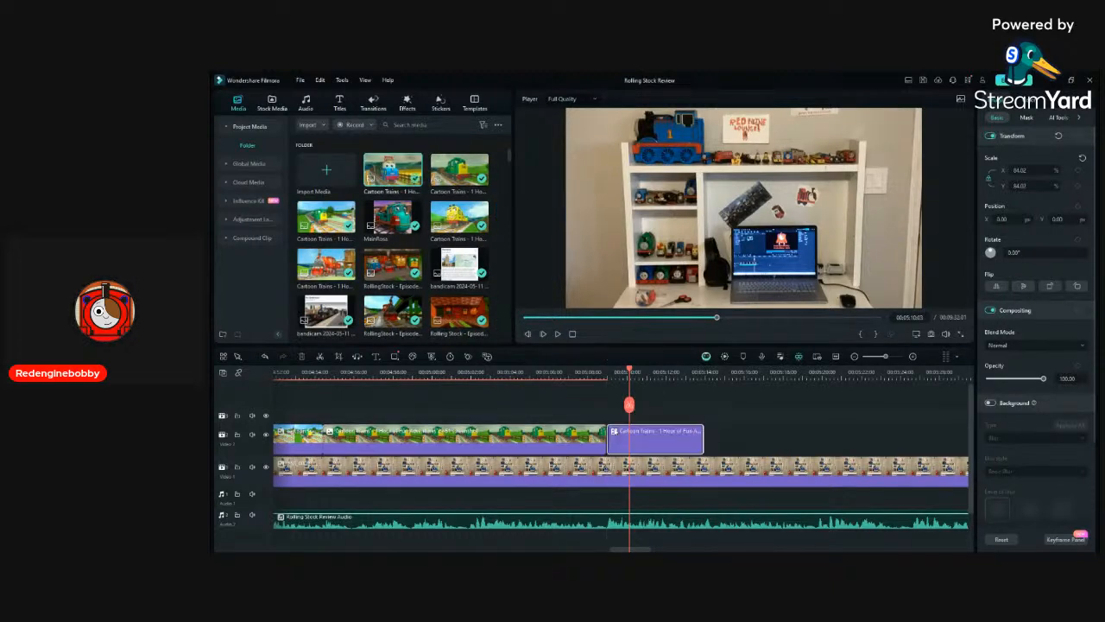
pyautogui.click(604, 380)
pyautogui.press('space')
pyautogui.press('space')
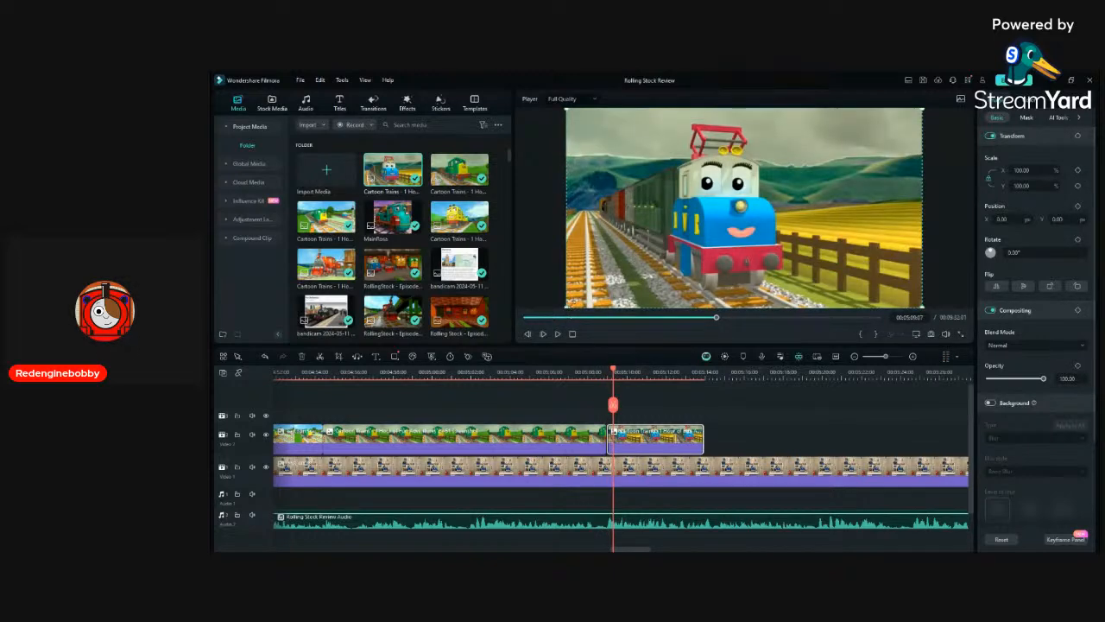
pyautogui.moveTo(566, 307); pyautogui.dragTo(611, 284)
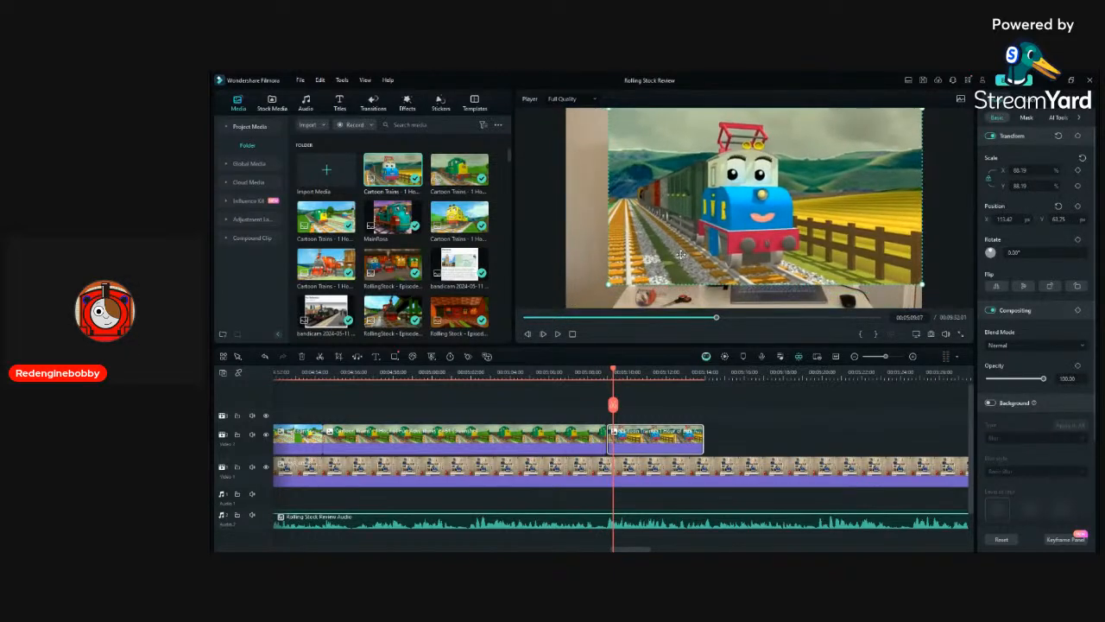
pyautogui.moveTo(680, 255); pyautogui.dragTo(662, 267)
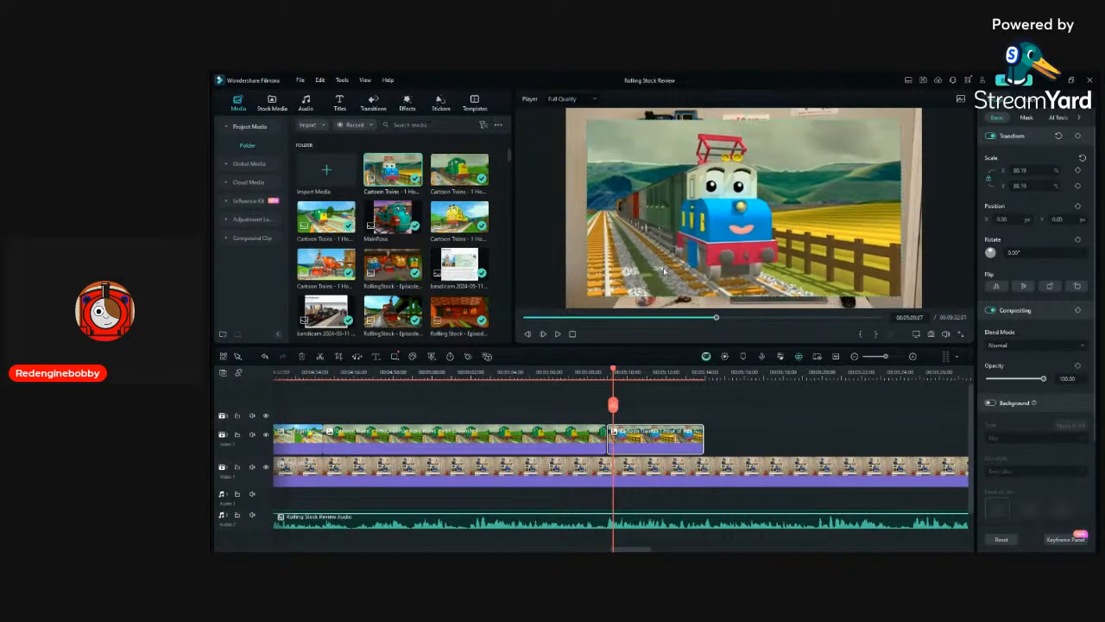
# Play the narration past the blue electric engine clip and extend that clip to end at about 5:24.
pyautogui.press('space')
pyautogui.click(773, 432)
pyautogui.scroll(-3, 772, 436)
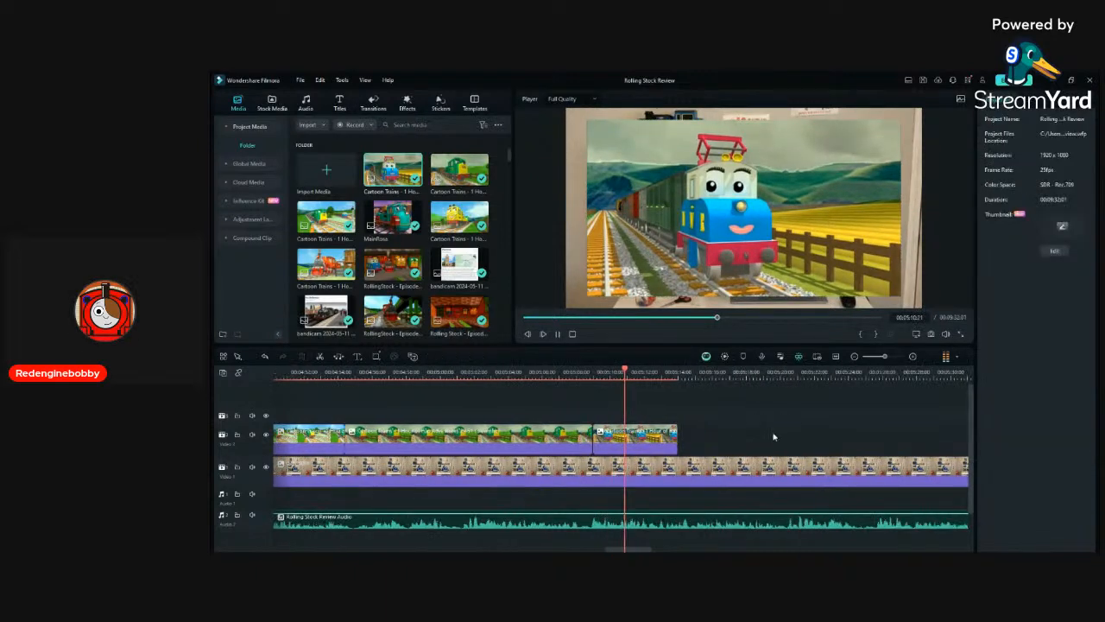
pyautogui.scroll(3, 863, 461)
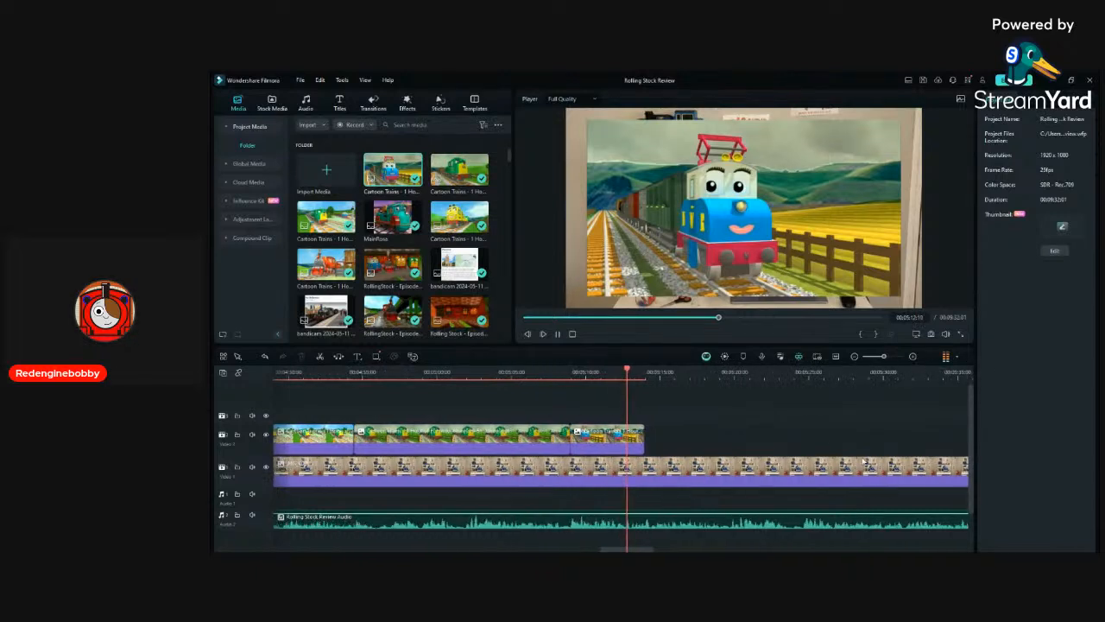
pyautogui.scroll(1, 863, 461)
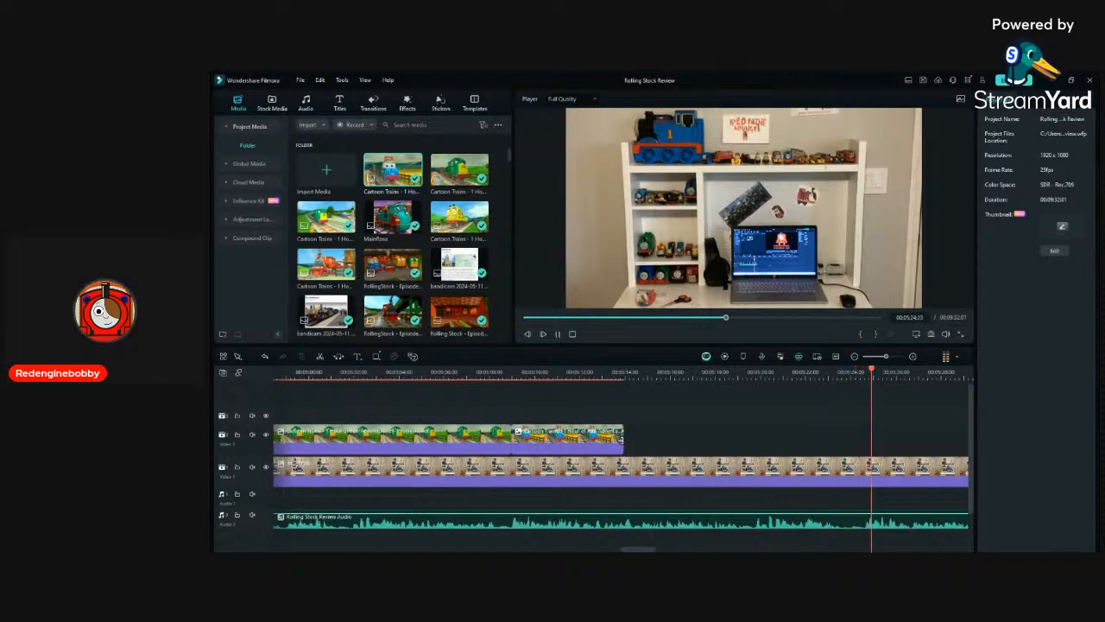
pyautogui.click(614, 439)
pyautogui.moveTo(622, 439); pyautogui.dragTo(858, 532)
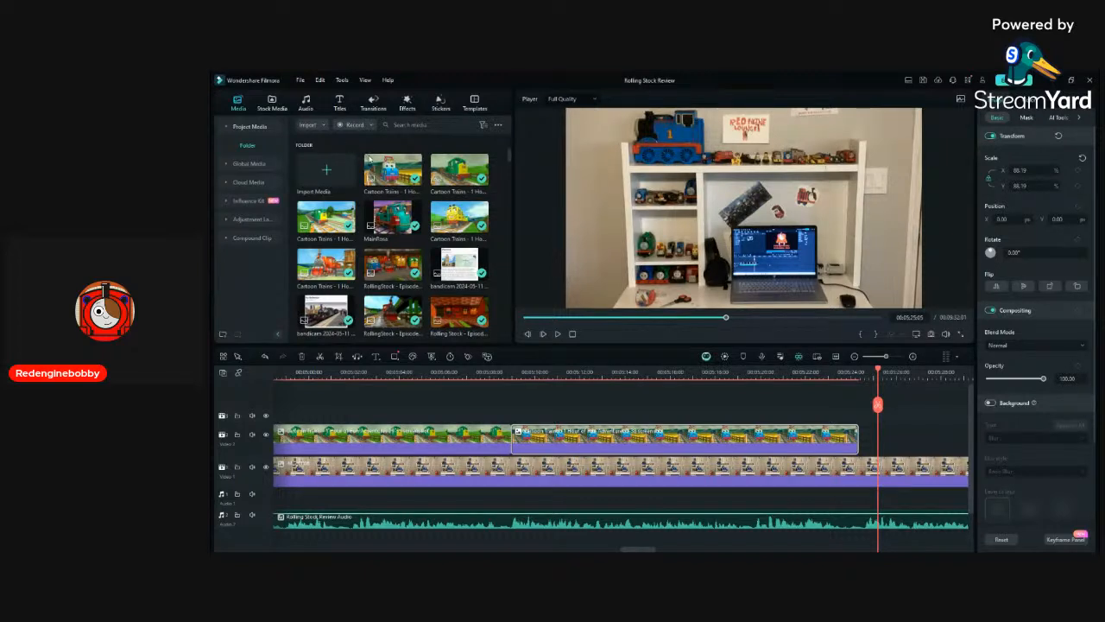
# Place the night picture of the man in blue directly after the blue engine clip, scale it to about 93%, and keep it centred.
pyautogui.click(573, 305)
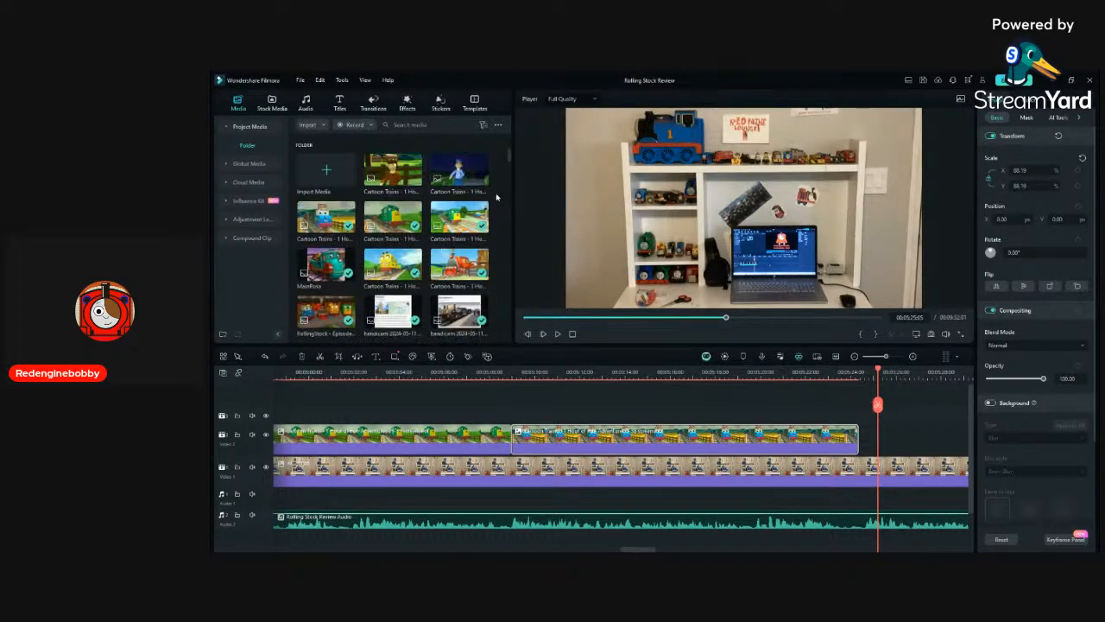
pyautogui.moveTo(461, 172); pyautogui.dragTo(864, 434)
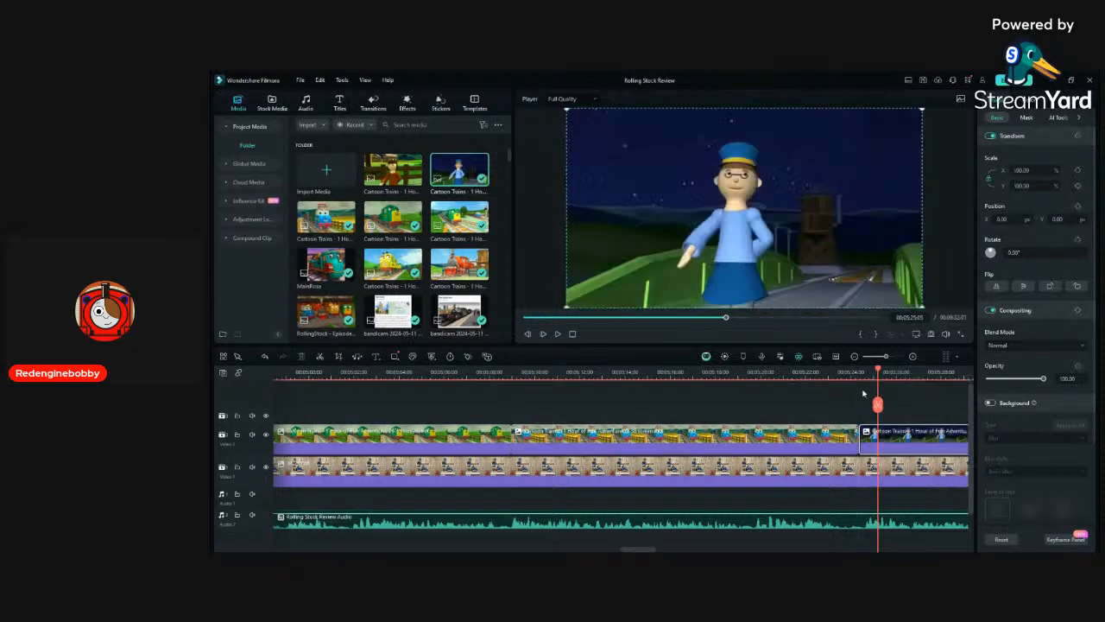
pyautogui.click(855, 371)
pyautogui.press('space')
pyautogui.press('space')
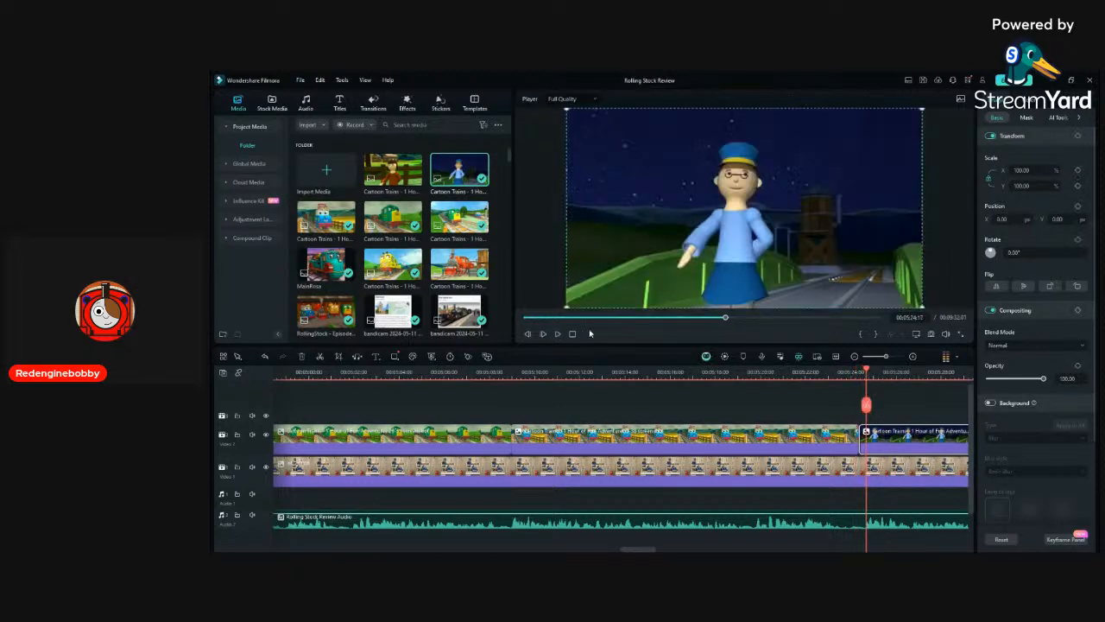
pyautogui.moveTo(567, 306); pyautogui.dragTo(578, 301)
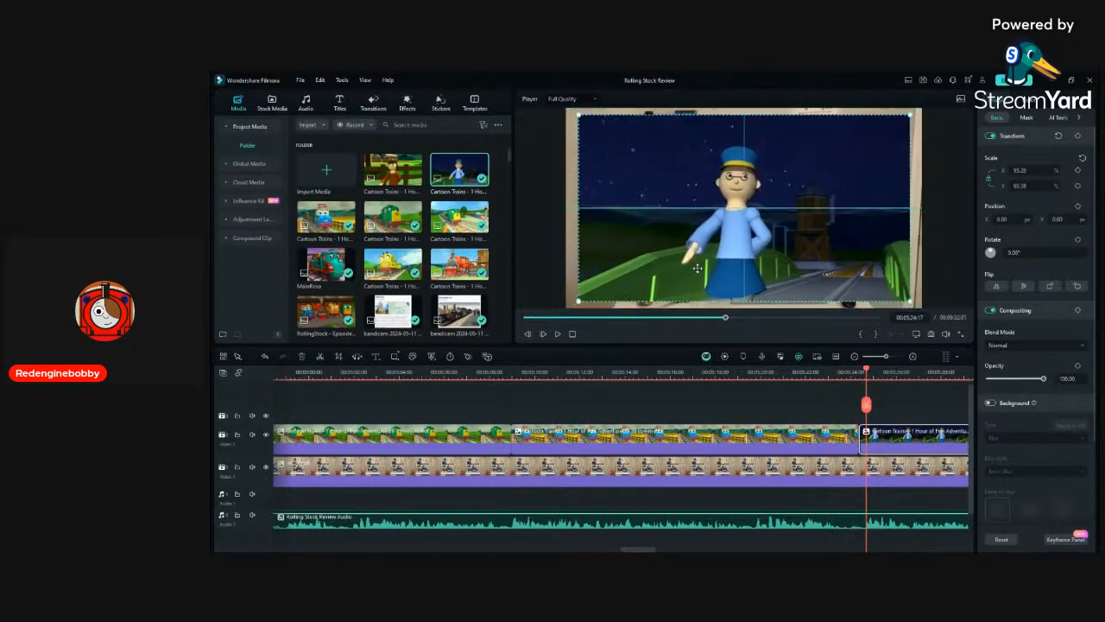
# Play the narration past the man-in-blue clip and extend that clip to end at about 5:30.
pyautogui.press('space')
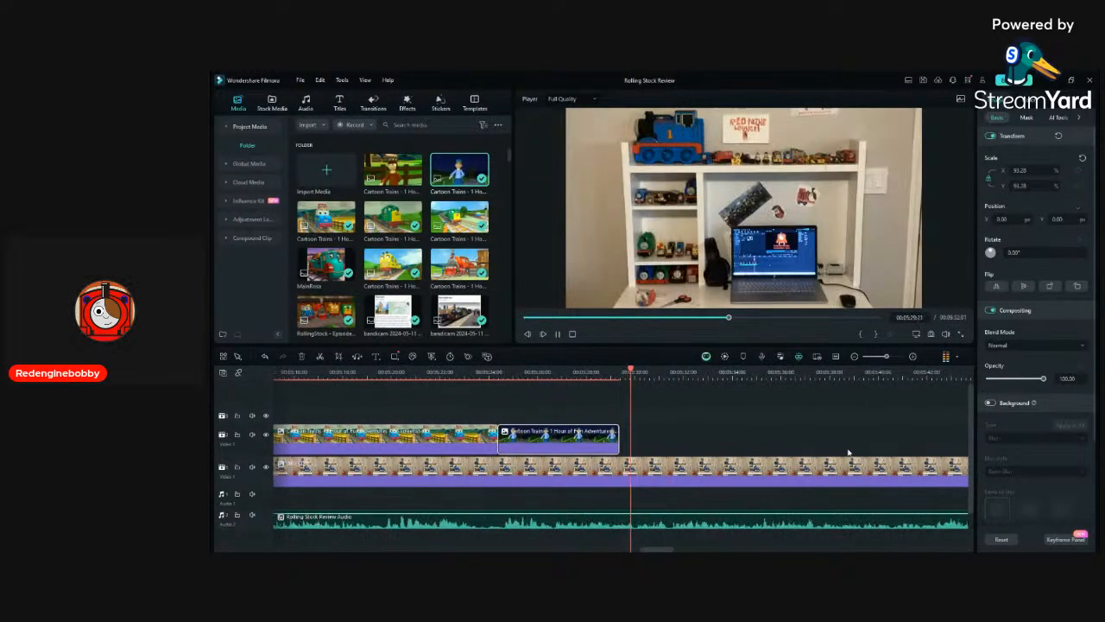
pyautogui.press('space')
pyautogui.moveTo(618, 448); pyautogui.dragTo(635, 450)
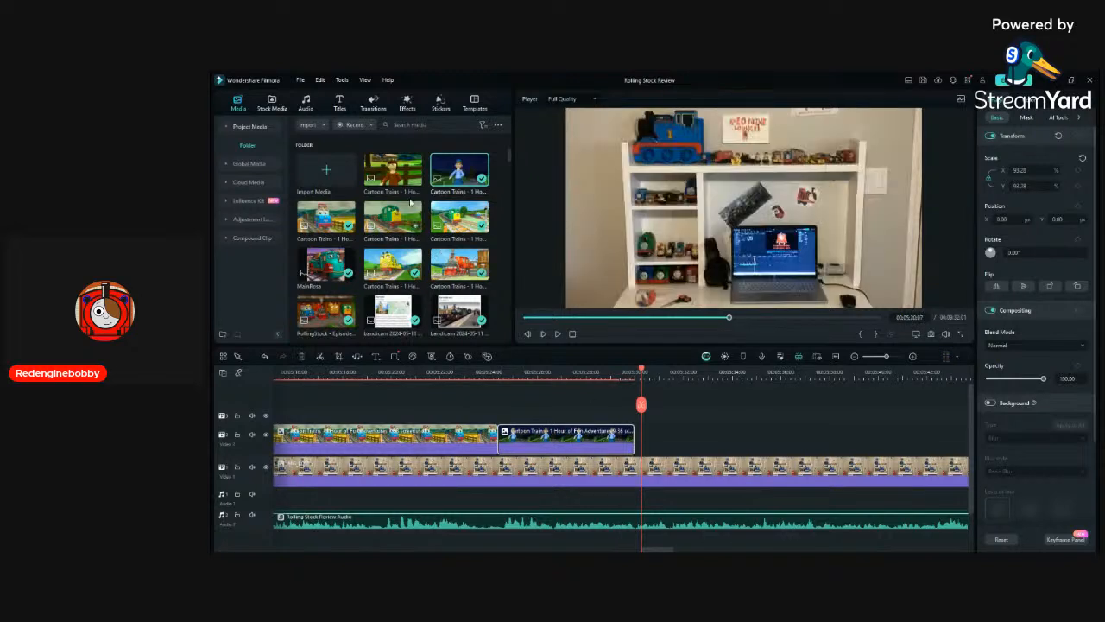
# Place the picture of the brown-haired figure by the fence after the man-in-blue clip, scale it to about 94%, and centre it.
pyautogui.moveTo(414, 177); pyautogui.dragTo(646, 436)
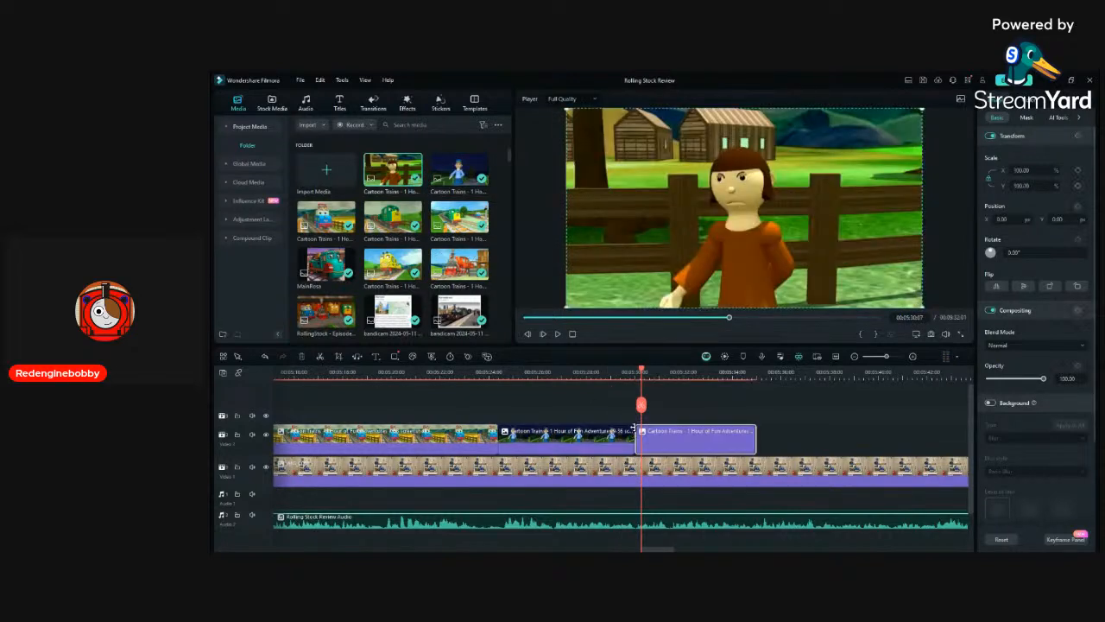
pyautogui.click(629, 376)
pyautogui.press('space')
pyautogui.press('space')
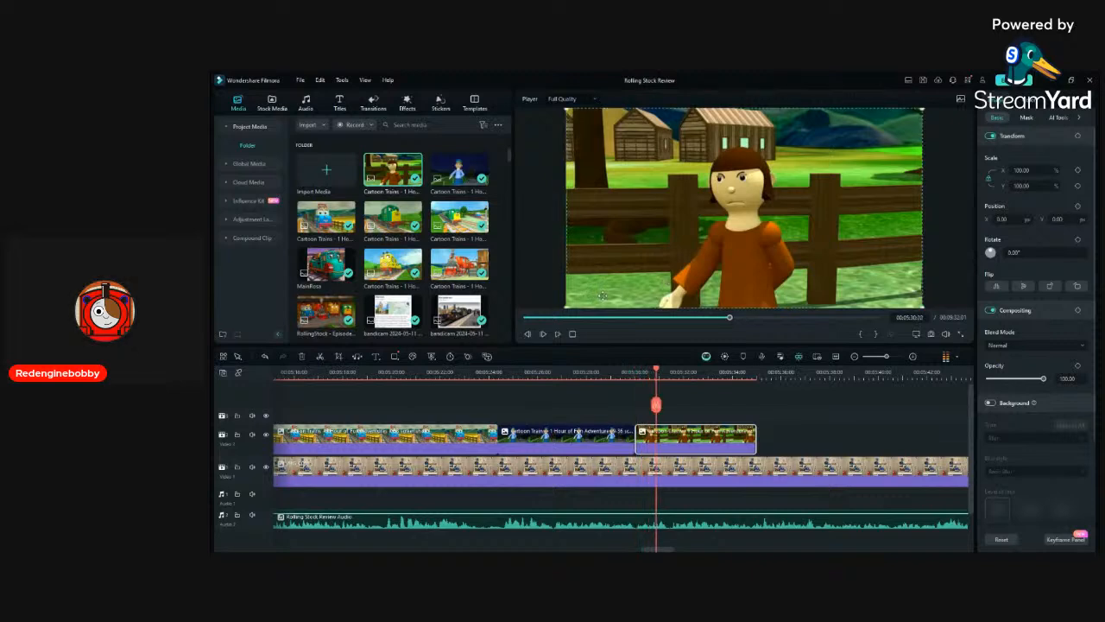
pyautogui.moveTo(565, 309); pyautogui.dragTo(587, 297)
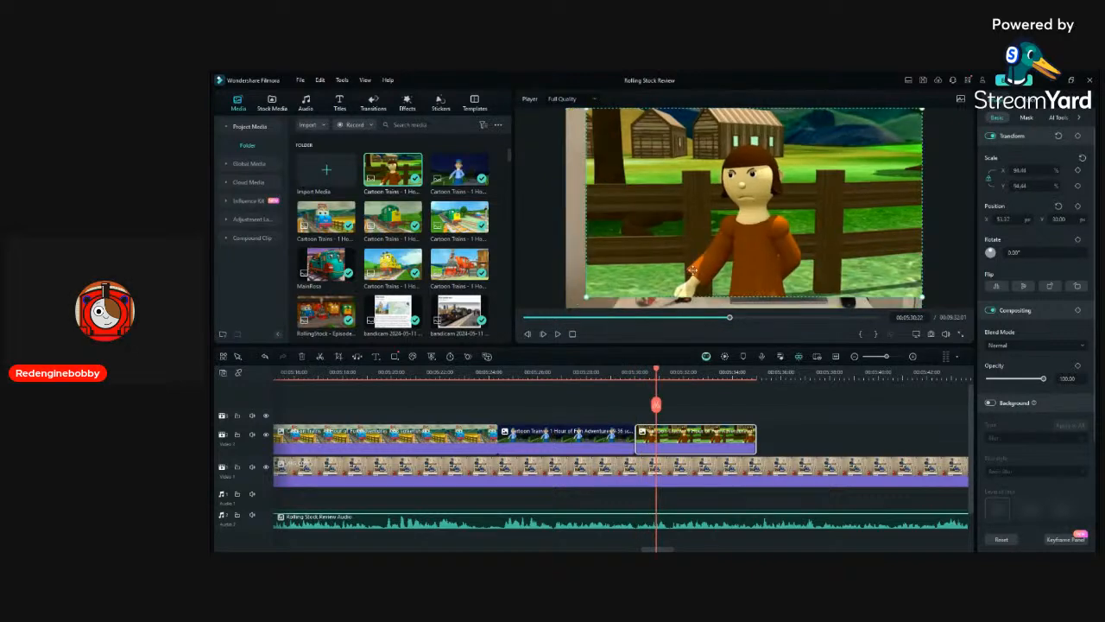
pyautogui.moveTo(692, 270); pyautogui.dragTo(682, 277)
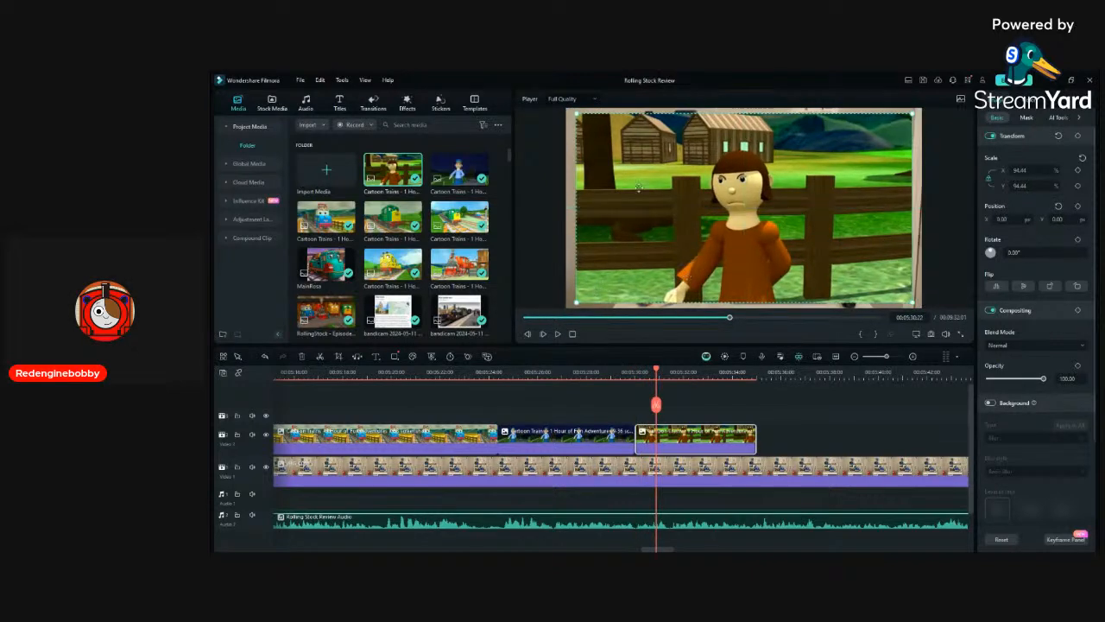
# Play the narration onward and shorten the brown-haired figure clip to end at about 5:31.
pyautogui.press('space')
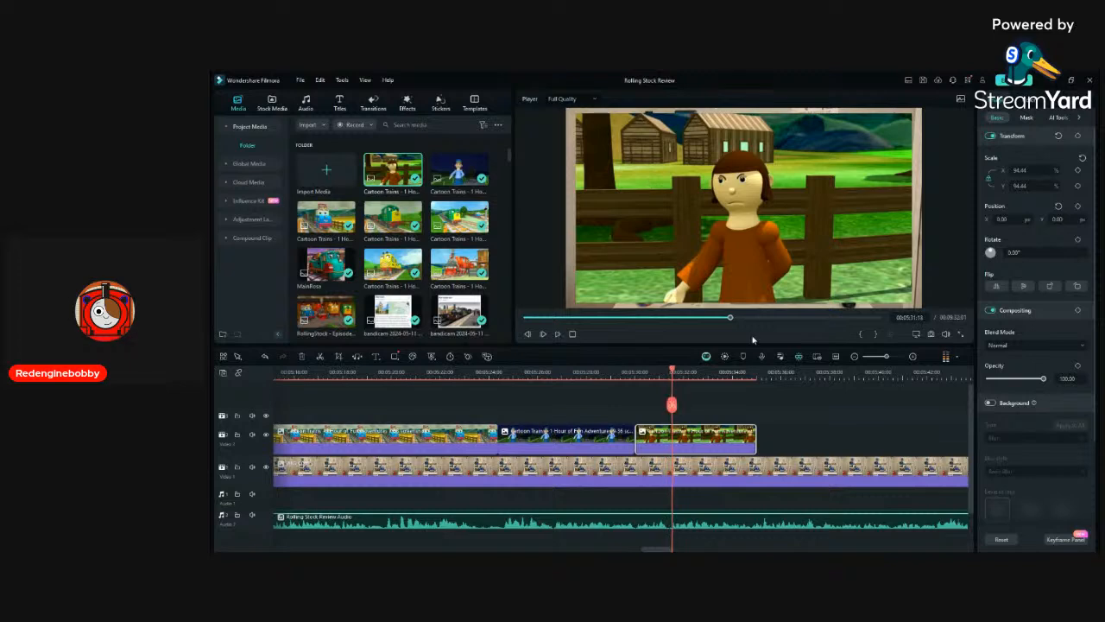
pyautogui.moveTo(753, 438); pyautogui.dragTo(669, 447)
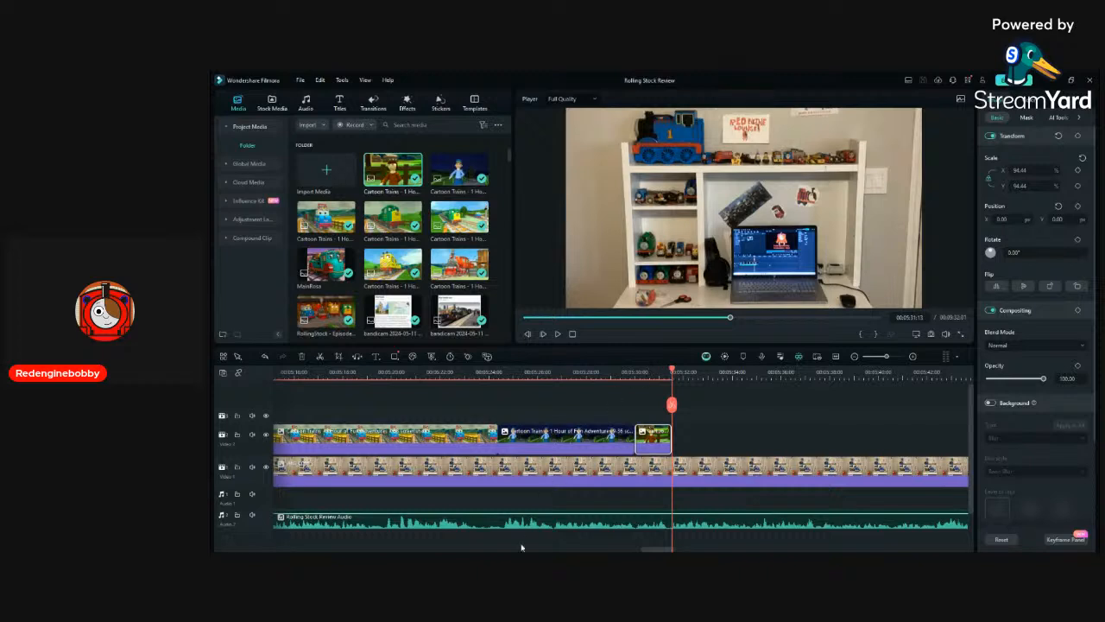
# Place the yellow engine 122 picture directly after the brown-haired figure clip, scale it to about 92%, and centre it.
pyautogui.click(499, 299)
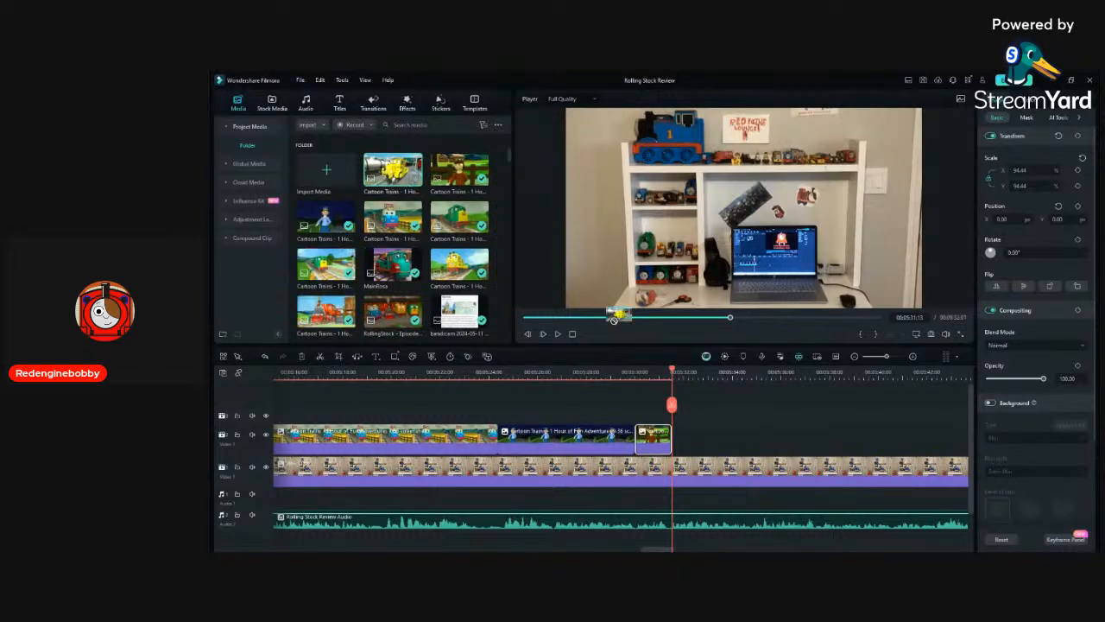
pyautogui.moveTo(414, 180); pyautogui.dragTo(679, 435)
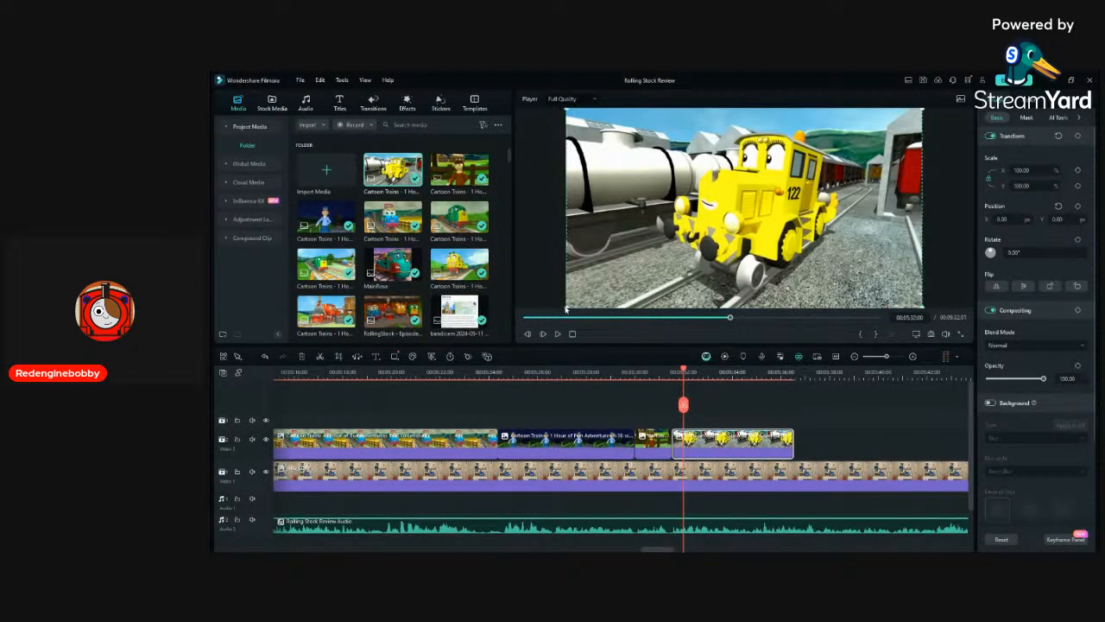
pyautogui.moveTo(565, 306); pyautogui.dragTo(604, 288)
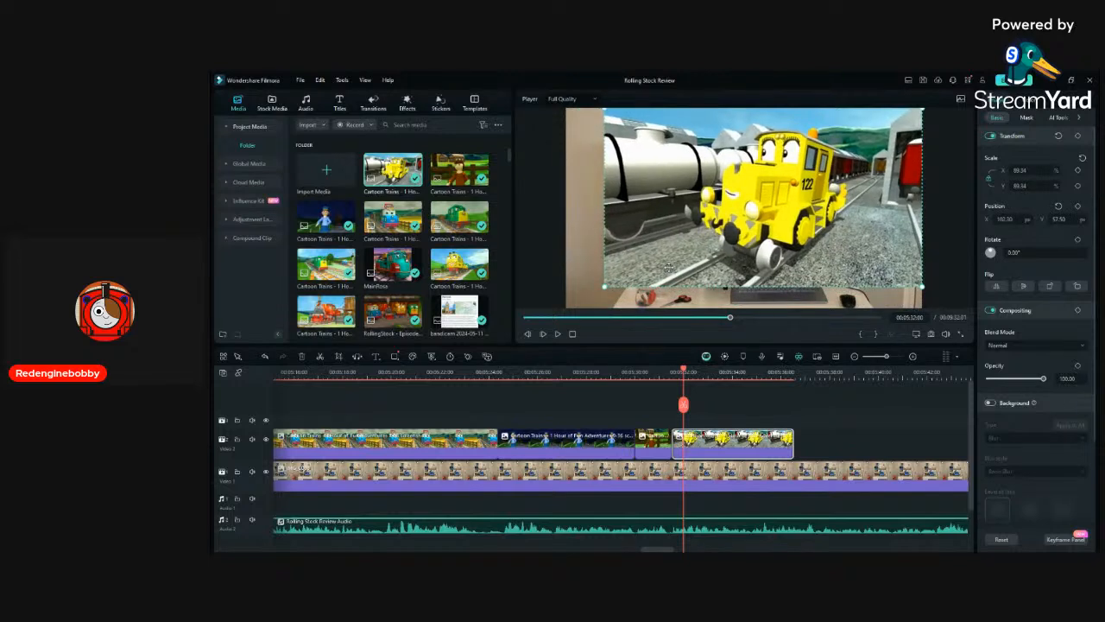
pyautogui.moveTo(666, 268); pyautogui.dragTo(651, 278)
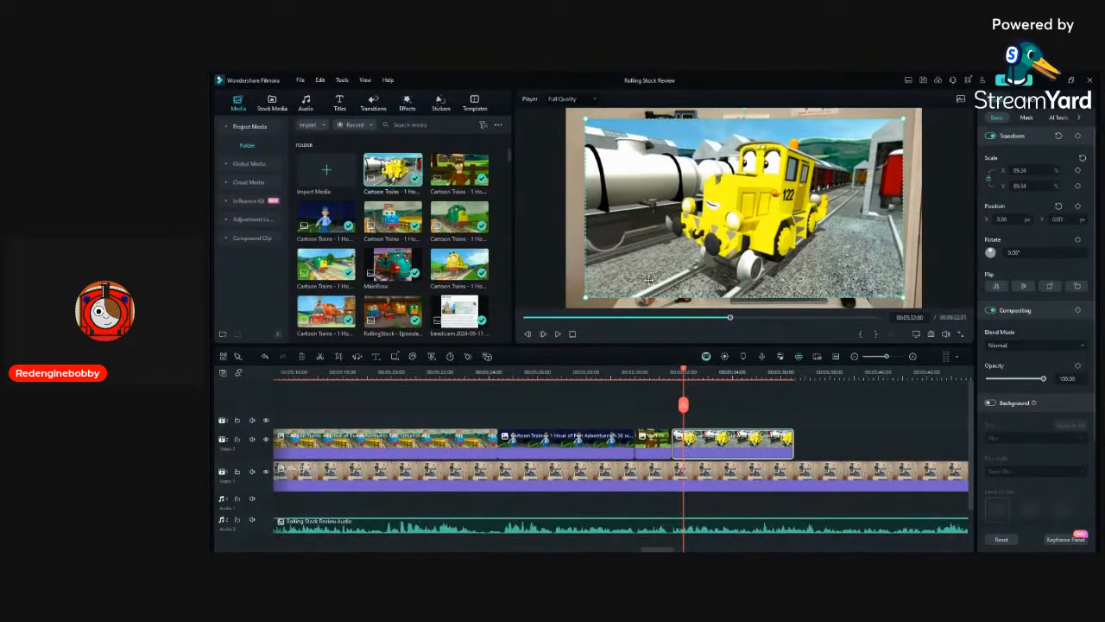
pyautogui.moveTo(901, 121); pyautogui.dragTo(908, 115)
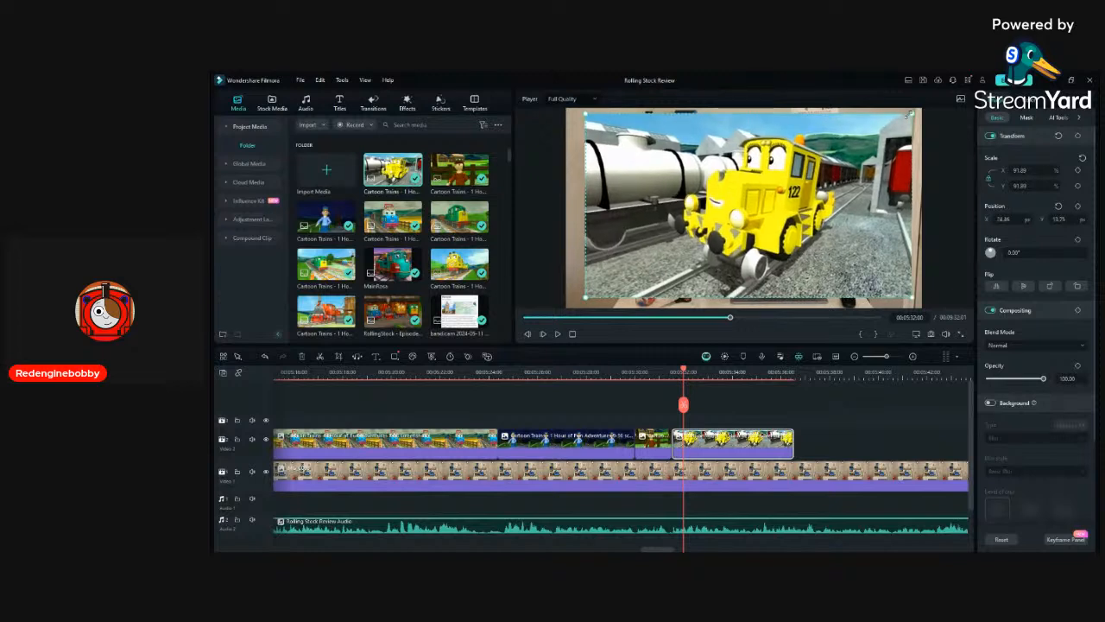
# Play and replay the narration over the yellow engine 122 clip and shorten that clip to end at 5:34:19.
pyautogui.press('space')
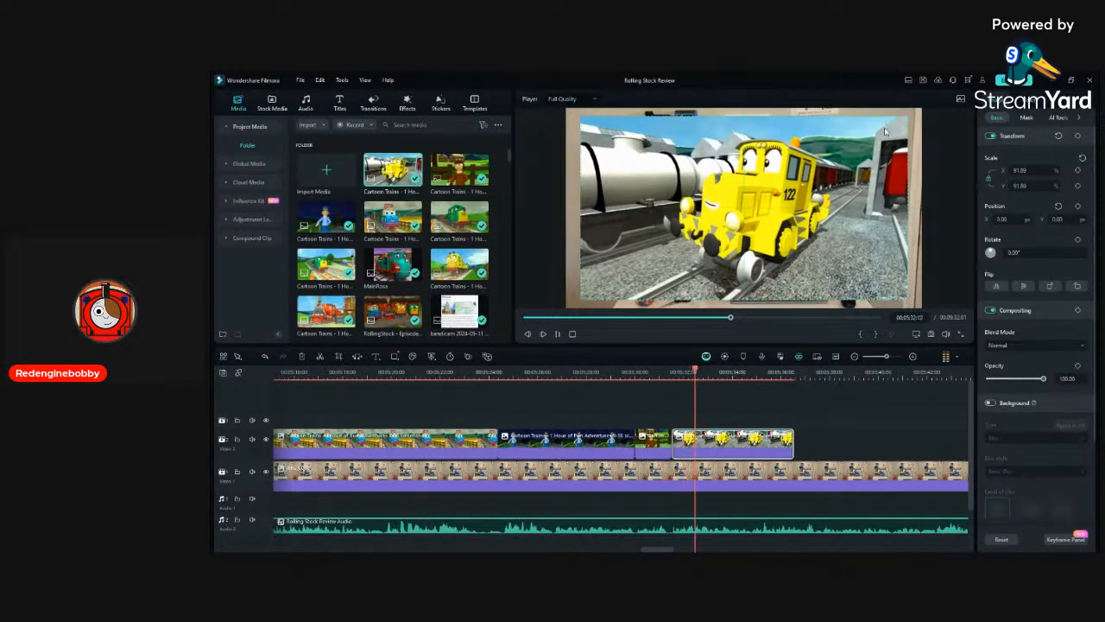
pyautogui.click(888, 415)
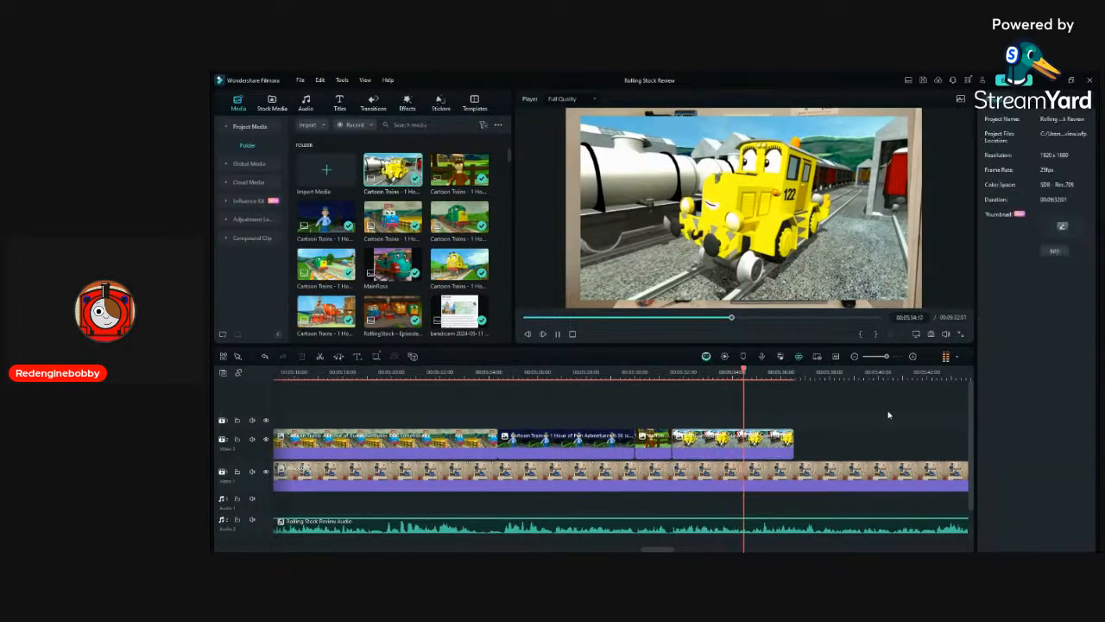
pyautogui.press('space')
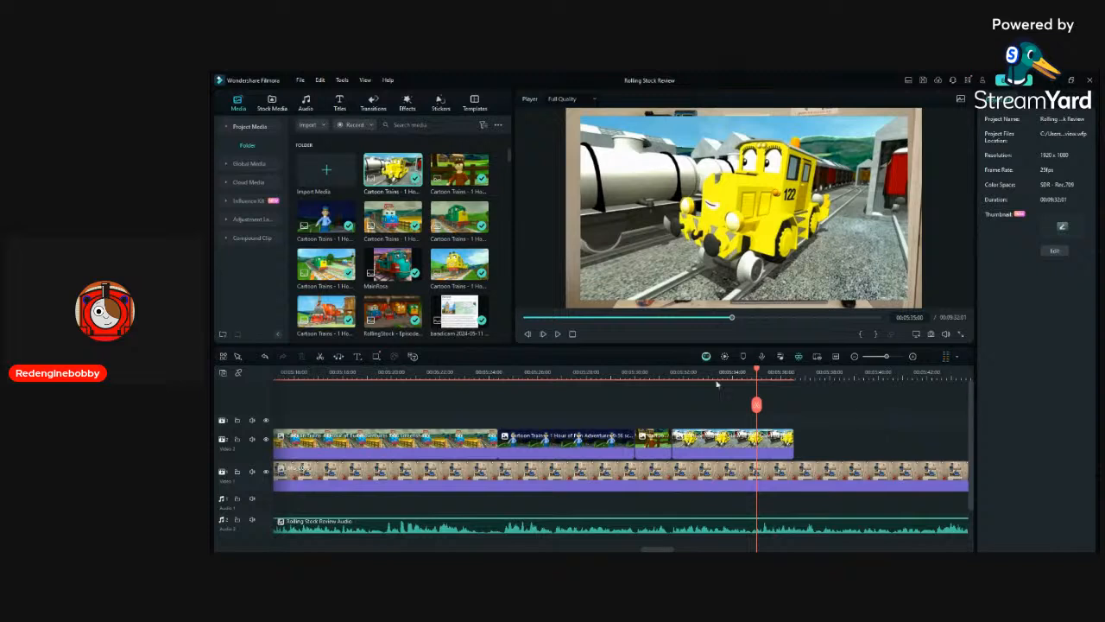
pyautogui.click(714, 378)
pyautogui.press('space')
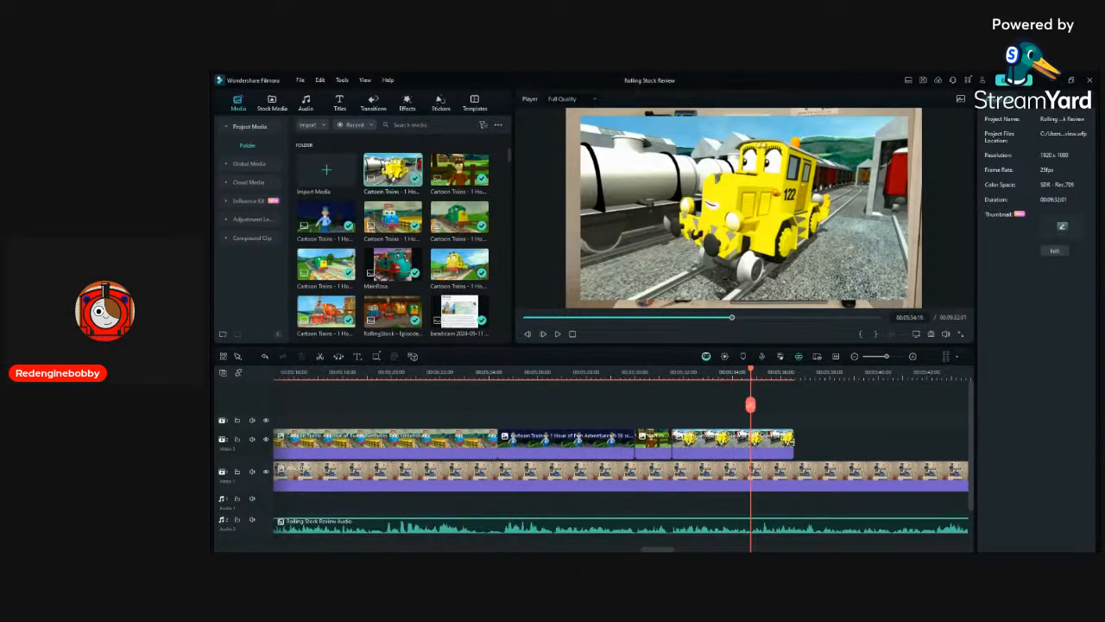
pyautogui.moveTo(787, 441); pyautogui.dragTo(751, 446)
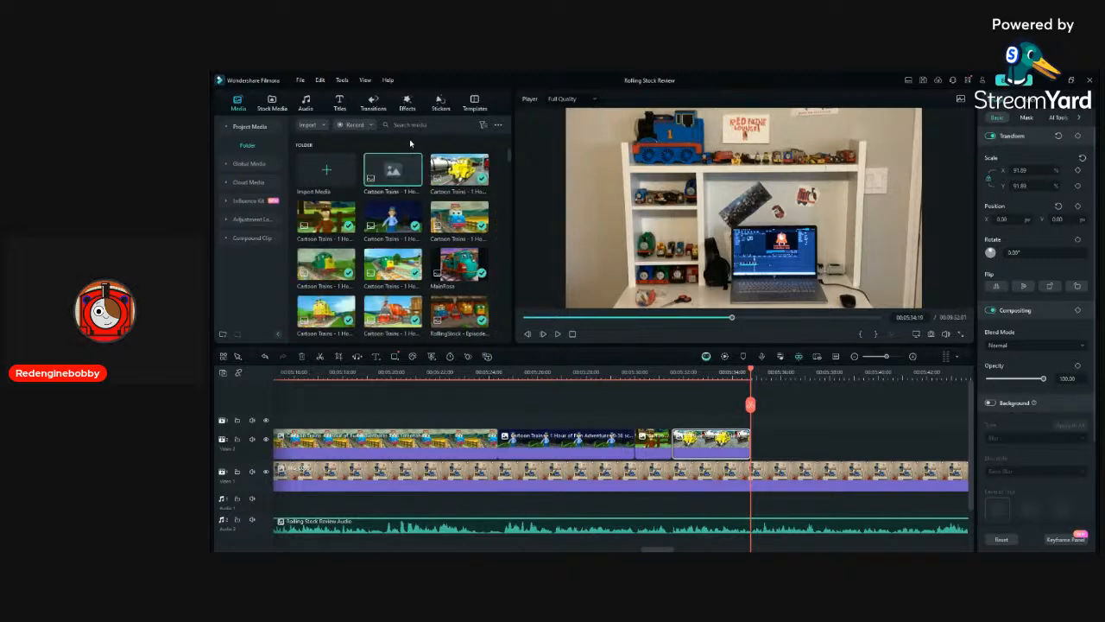
# Place the blue-and-white BML engine picture directly after the yellow engine clip, scale it to about 94%, and centre it.
pyautogui.moveTo(398, 167); pyautogui.dragTo(748, 445)
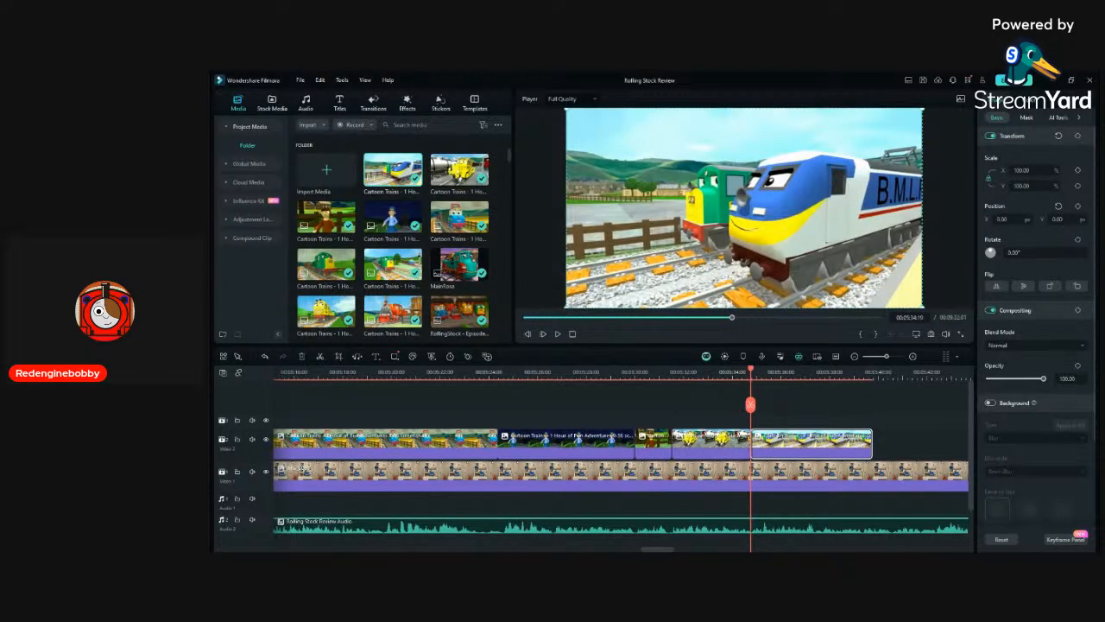
pyautogui.moveTo(567, 307); pyautogui.dragTo(631, 275)
# Play the narration past the blue-and-white engine clip and extend that clip to end at about 5:44.
pyautogui.click(743, 377)
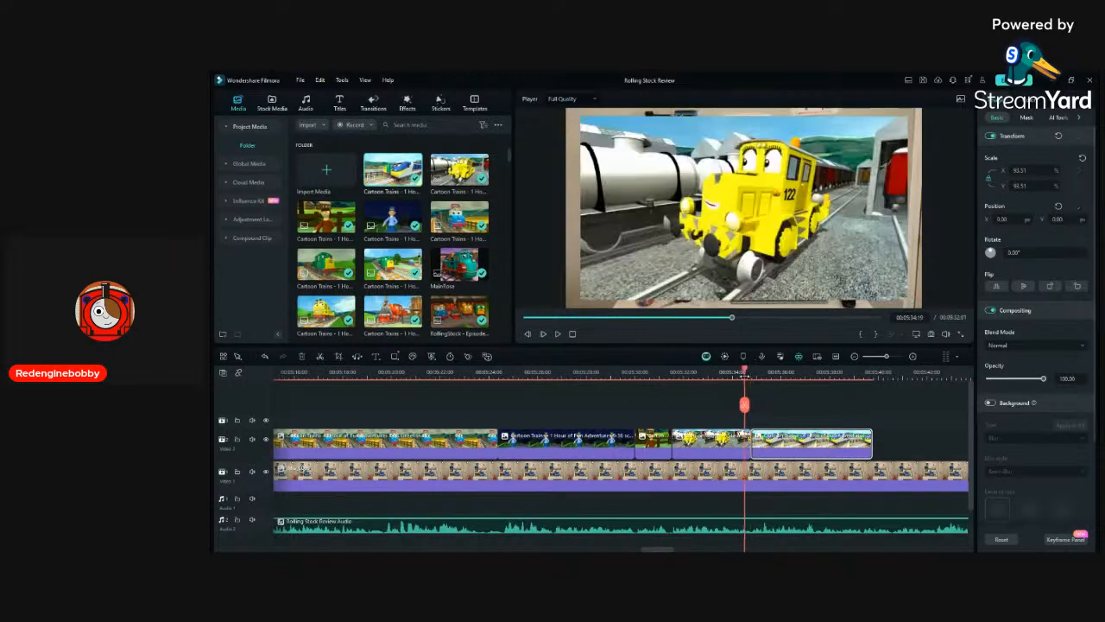
pyautogui.press('space')
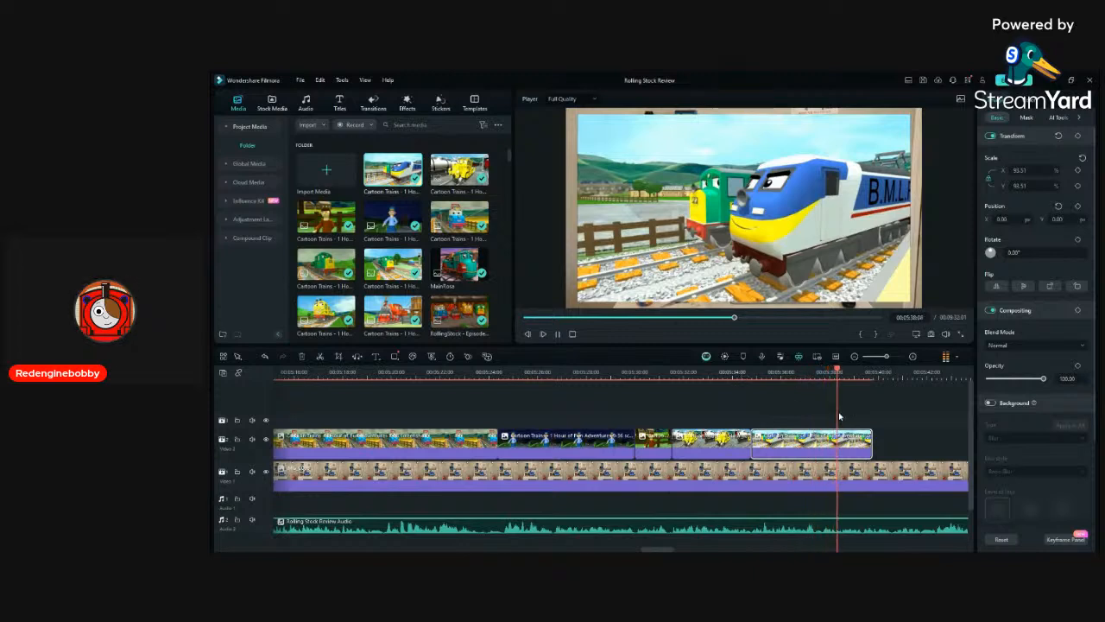
pyautogui.scroll(-2, 838, 414)
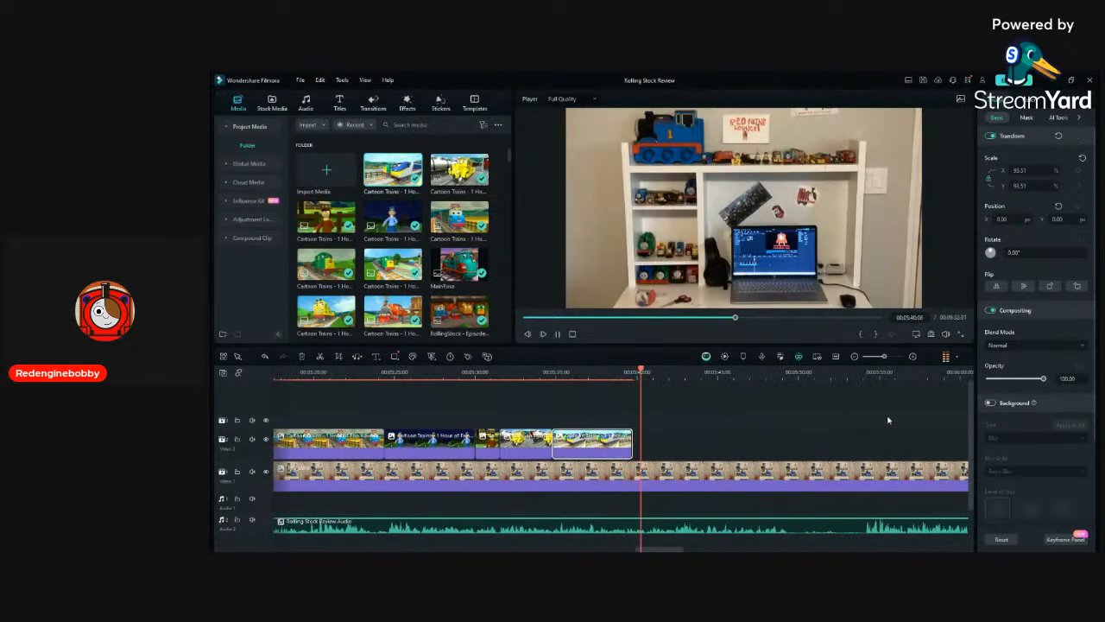
pyautogui.scroll(1, 888, 418)
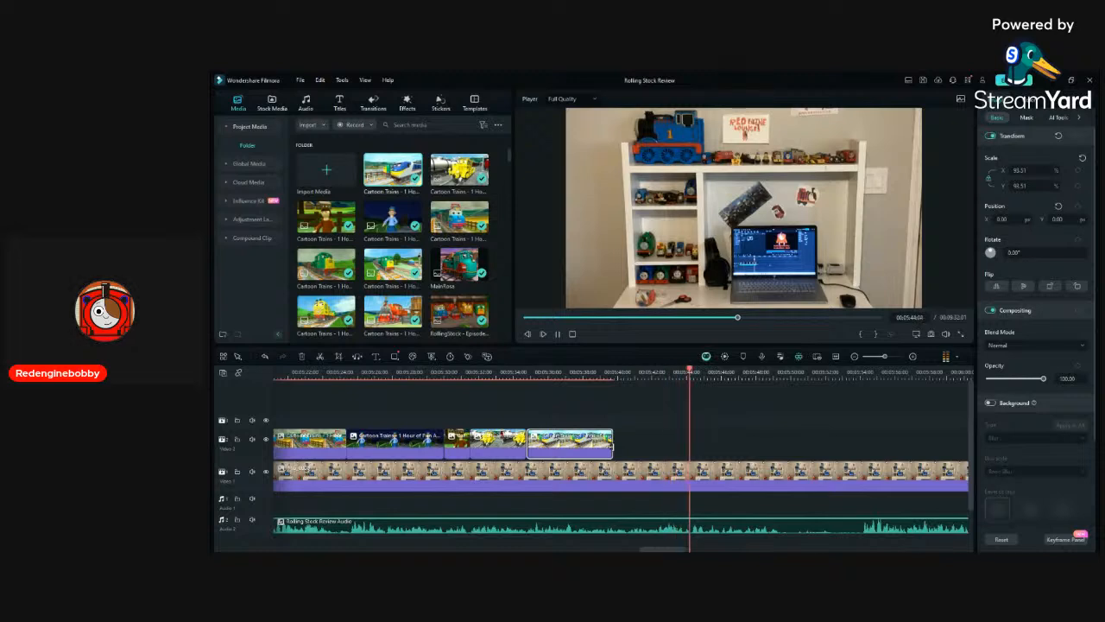
pyautogui.moveTo(612, 444); pyautogui.dragTo(690, 442)
pyautogui.press('space')
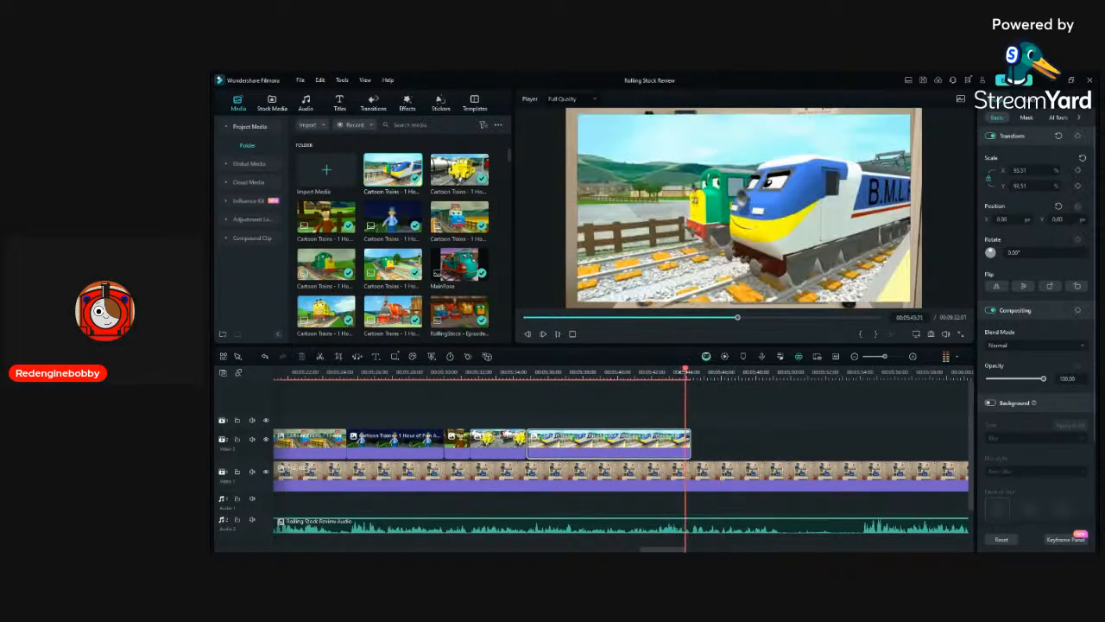
# Place the "bobby smug" picture directly after the blue-and-white engine clip and play the narration from where it starts.
pyautogui.scroll(-10, 464, 253)
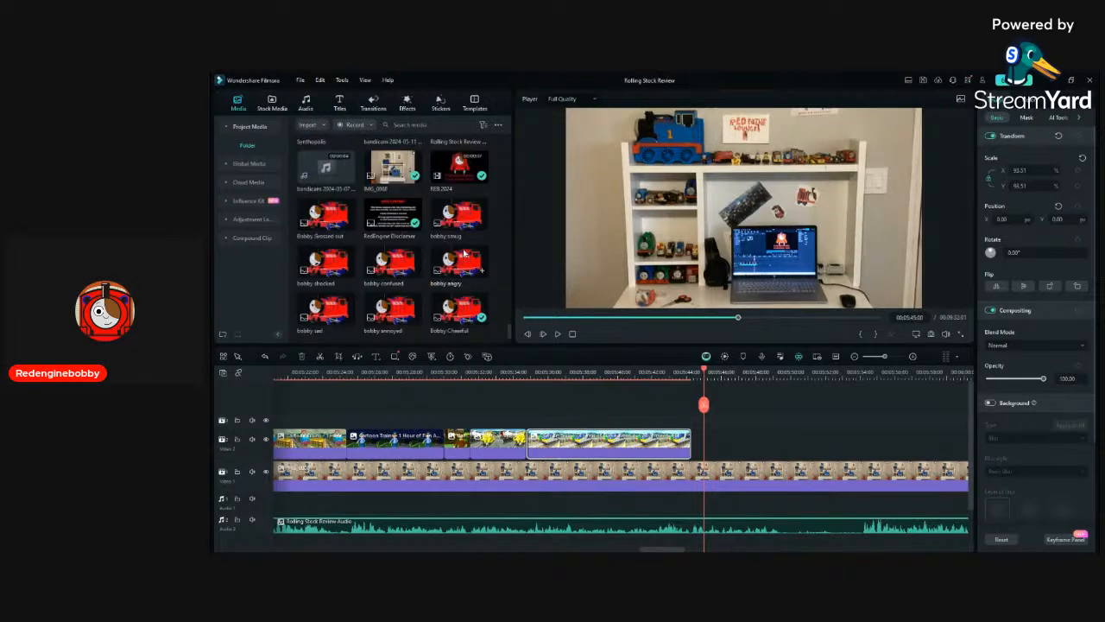
pyautogui.moveTo(459, 215); pyautogui.dragTo(701, 448)
pyautogui.click(691, 369)
pyautogui.press('space')
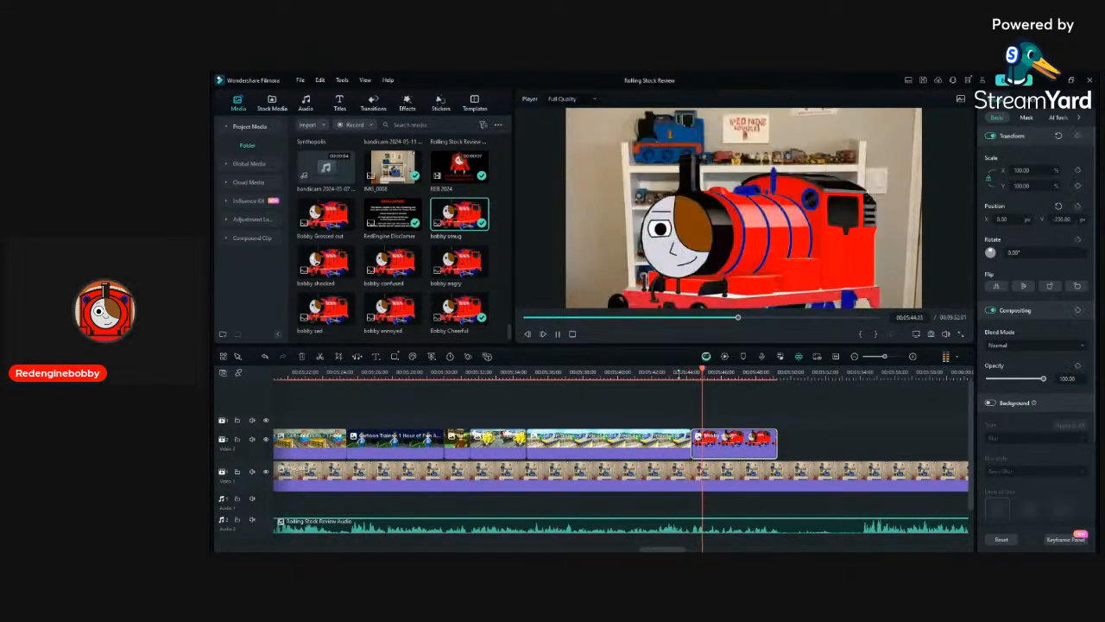
# Stop playback after the "bobby smug" clip and extend that clip slightly to end at about 5:49.
pyautogui.click(831, 448)
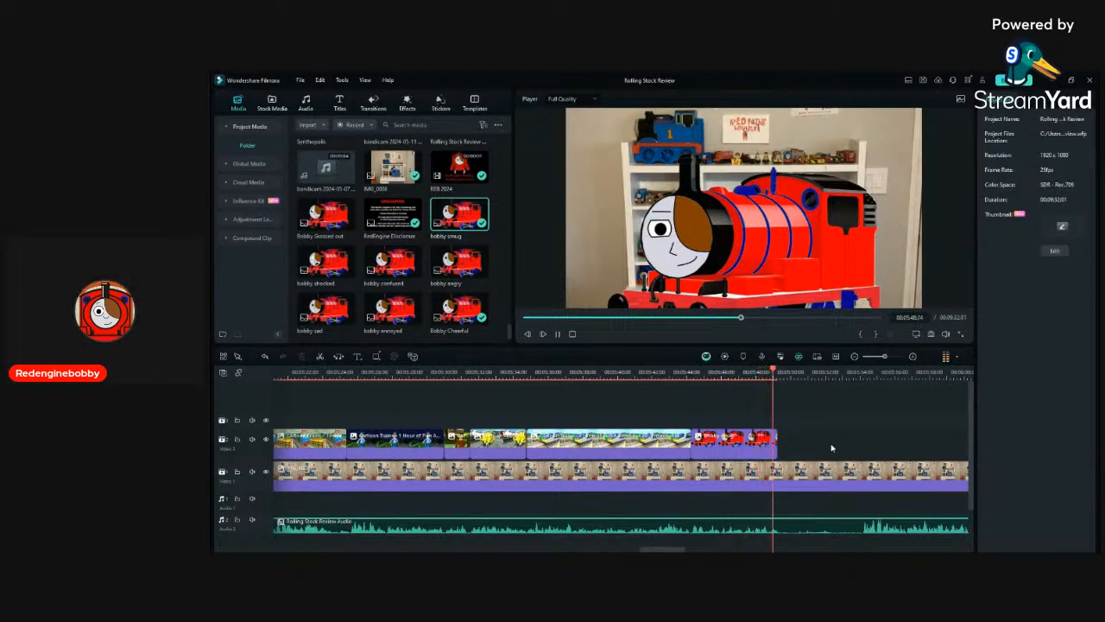
pyautogui.scroll(3, 832, 447)
pyautogui.press('space')
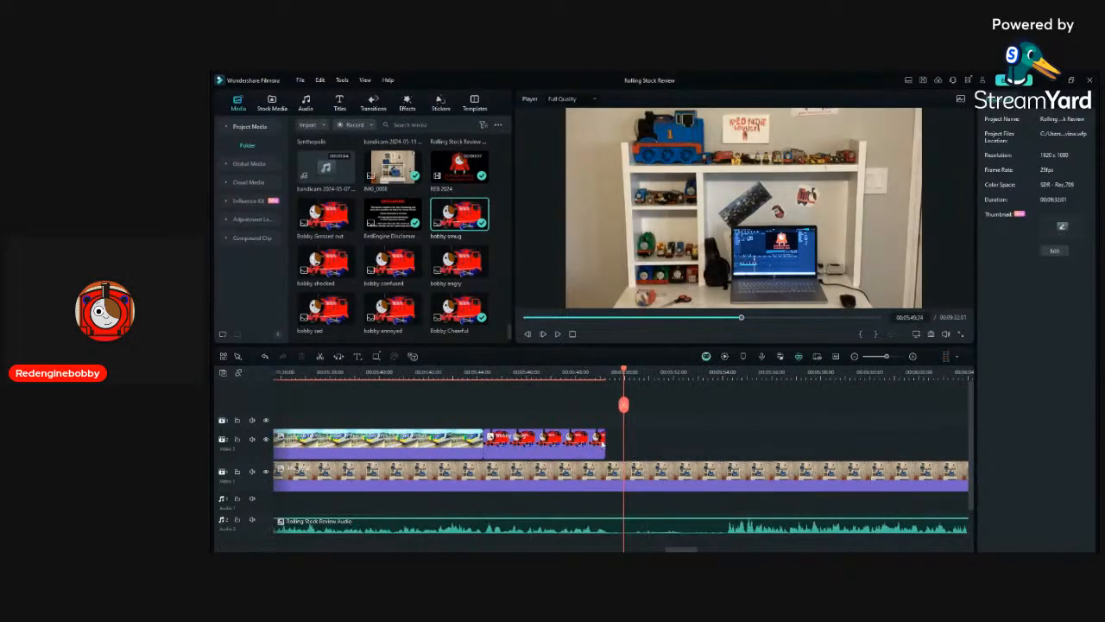
pyautogui.moveTo(604, 440); pyautogui.dragTo(610, 440)
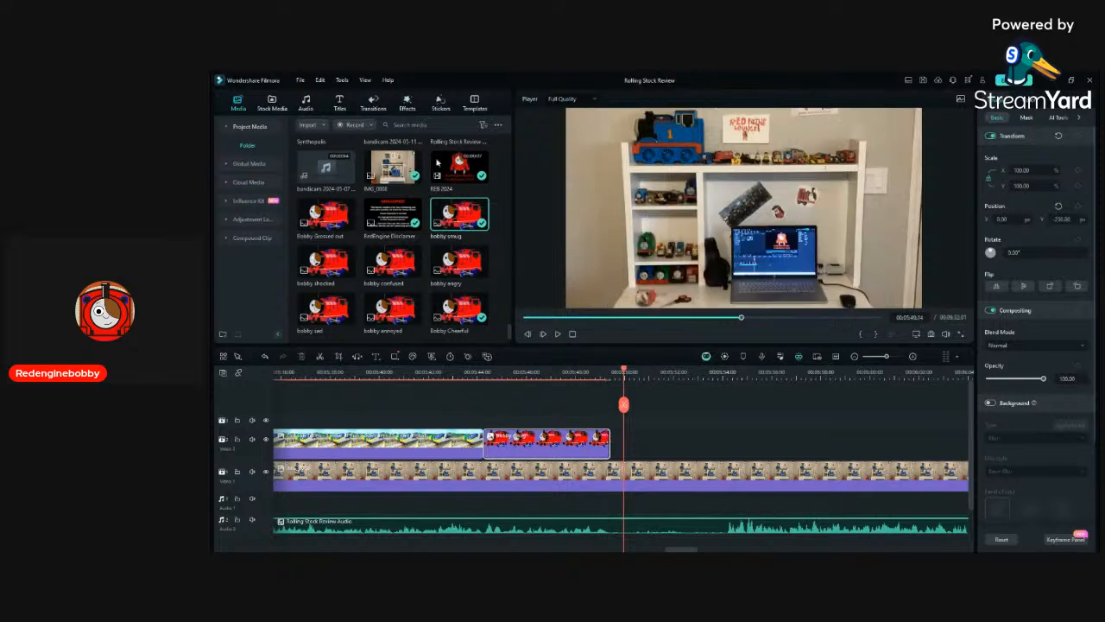
# Add a Fade Dissolve transition to the end of the "bobby smug" clip.
pyautogui.click(386, 110)
pyautogui.click(259, 183)
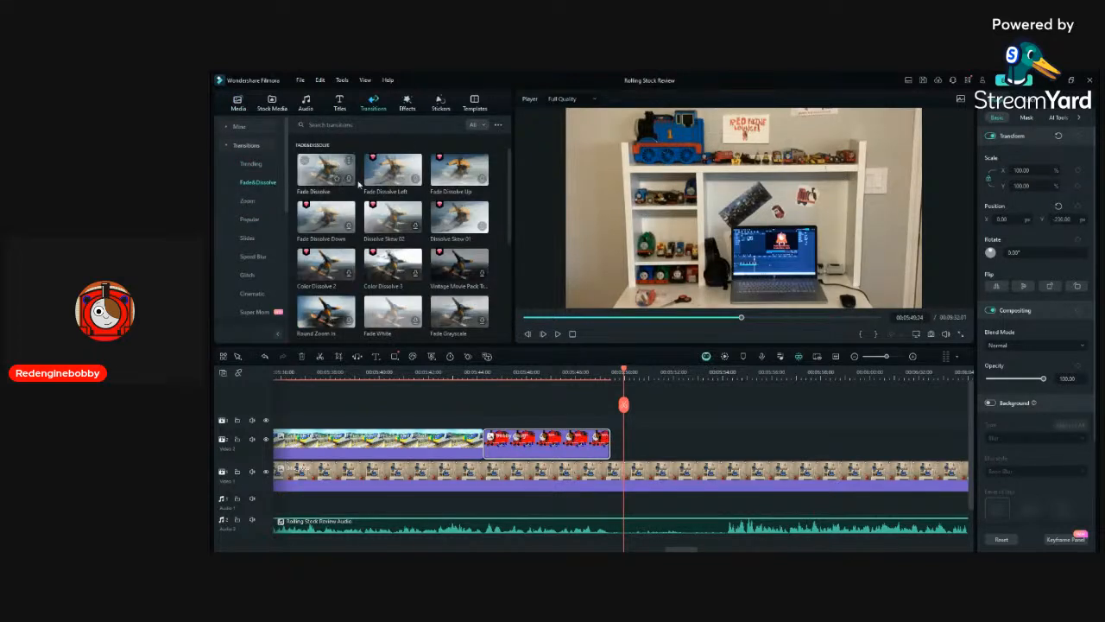
pyautogui.moveTo(358, 178); pyautogui.dragTo(558, 373)
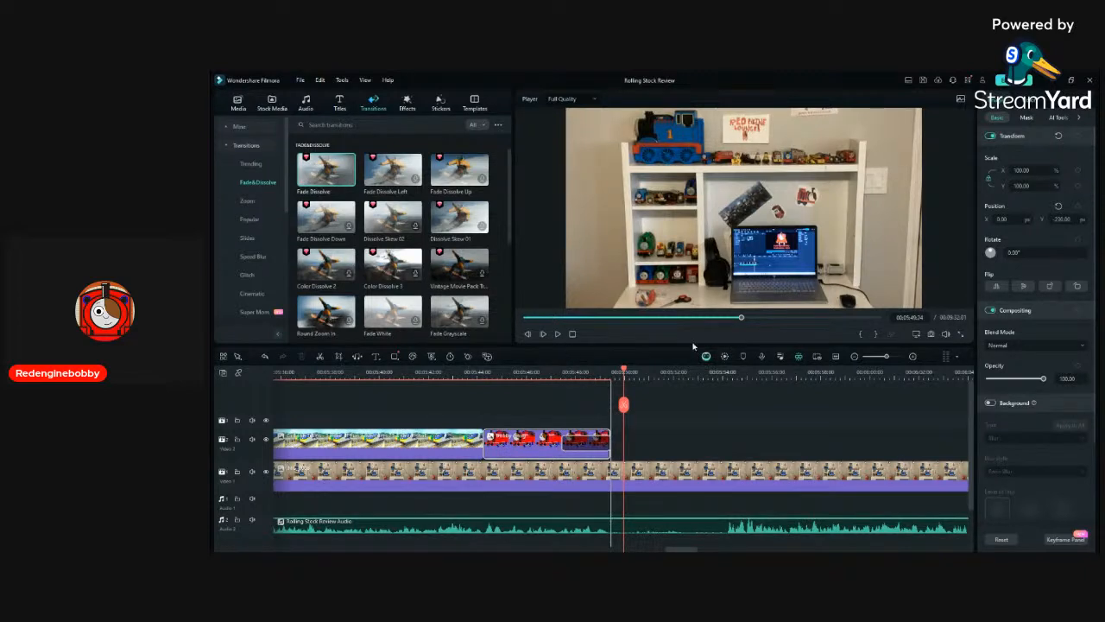
# Replace the Fade Dissolve at the end of the "bobby smug" clip with the downloaded Dissolve transition.
pyautogui.click(587, 445)
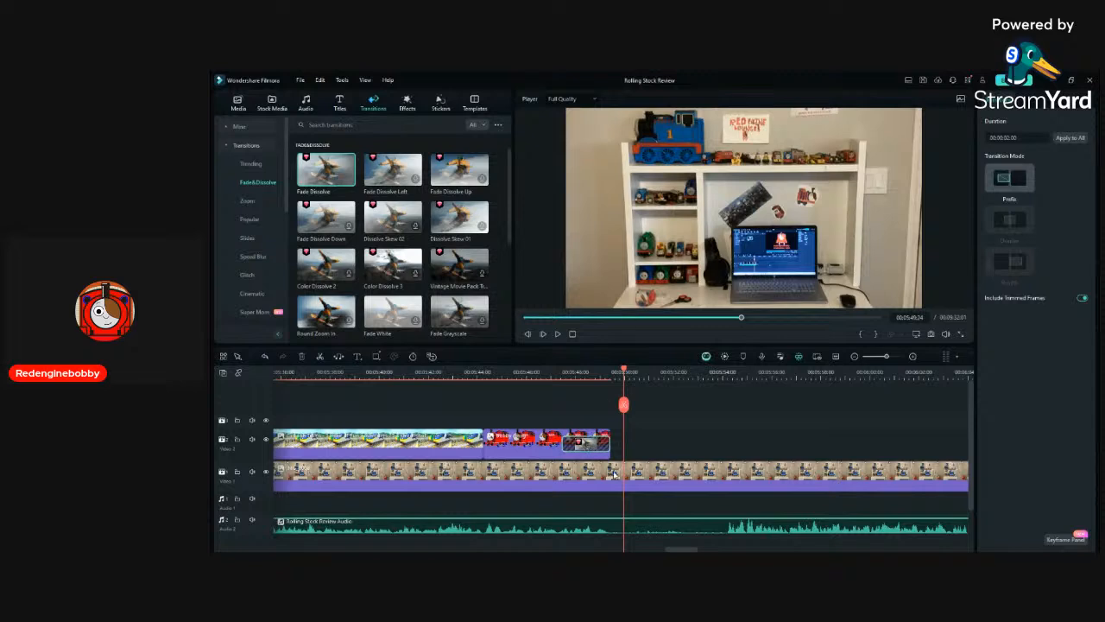
pyautogui.press('Delete')
pyautogui.click(265, 164)
pyautogui.click(252, 125)
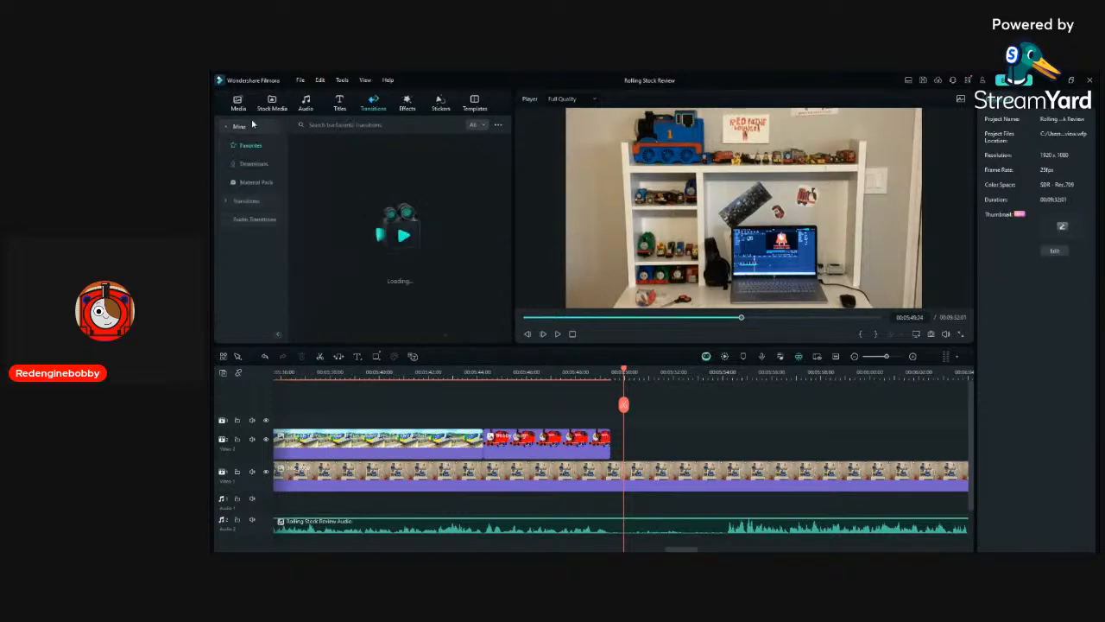
pyautogui.click(253, 163)
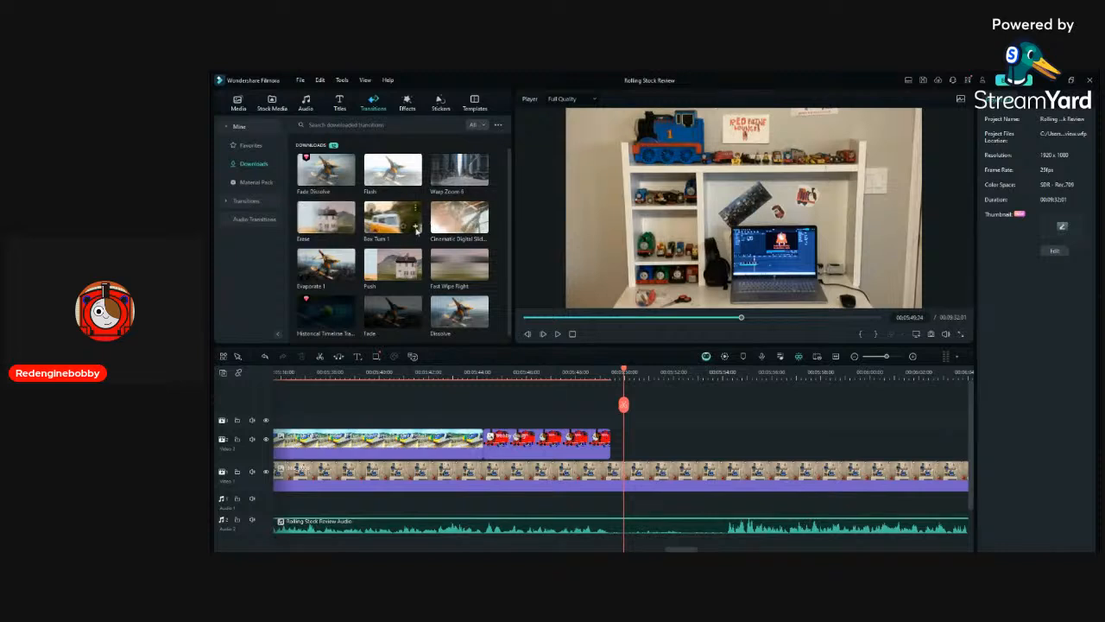
pyautogui.moveTo(459, 312); pyautogui.dragTo(595, 476)
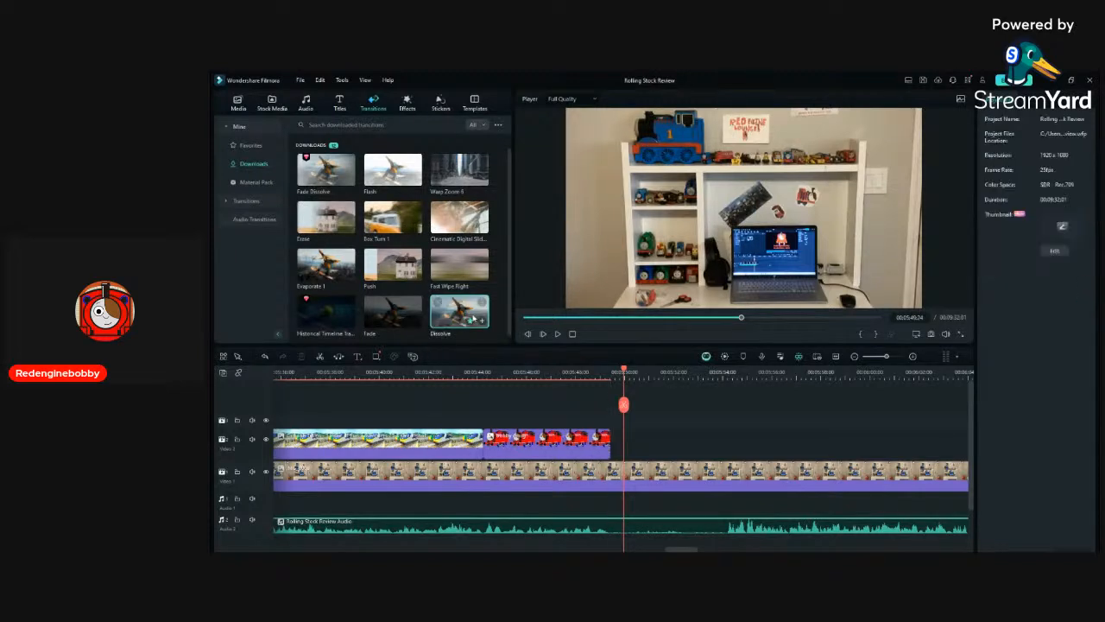
pyautogui.moveTo(476, 317); pyautogui.dragTo(587, 442)
# Play through the Dissolve at the end of the "bobby smug" clip and shorten it to 14 frames.
pyautogui.click(548, 372)
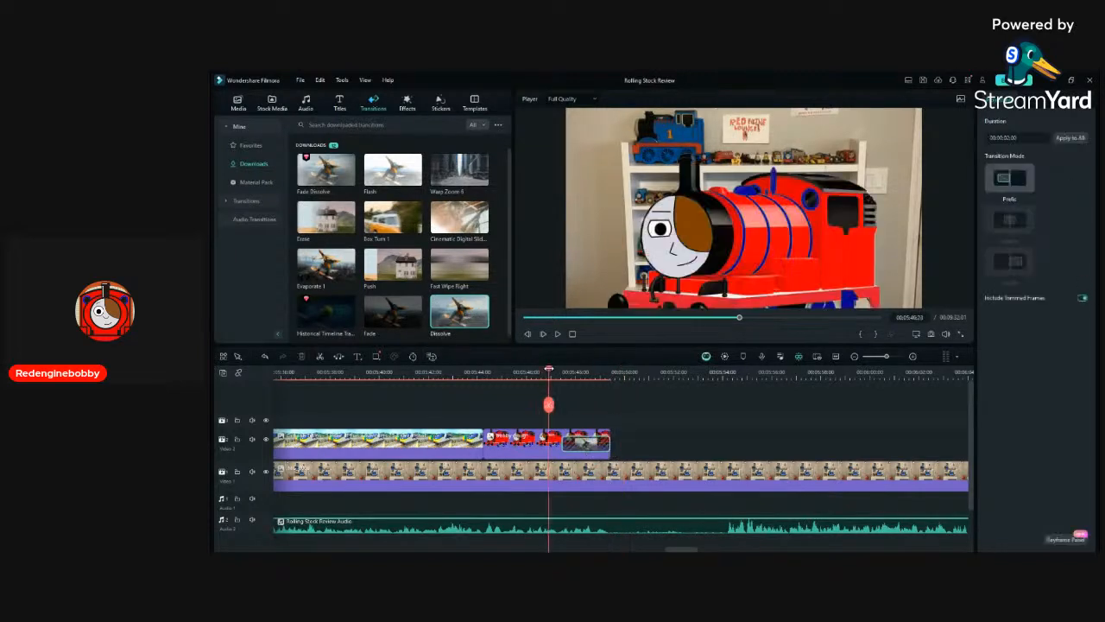
pyautogui.press('space')
pyautogui.press('space')
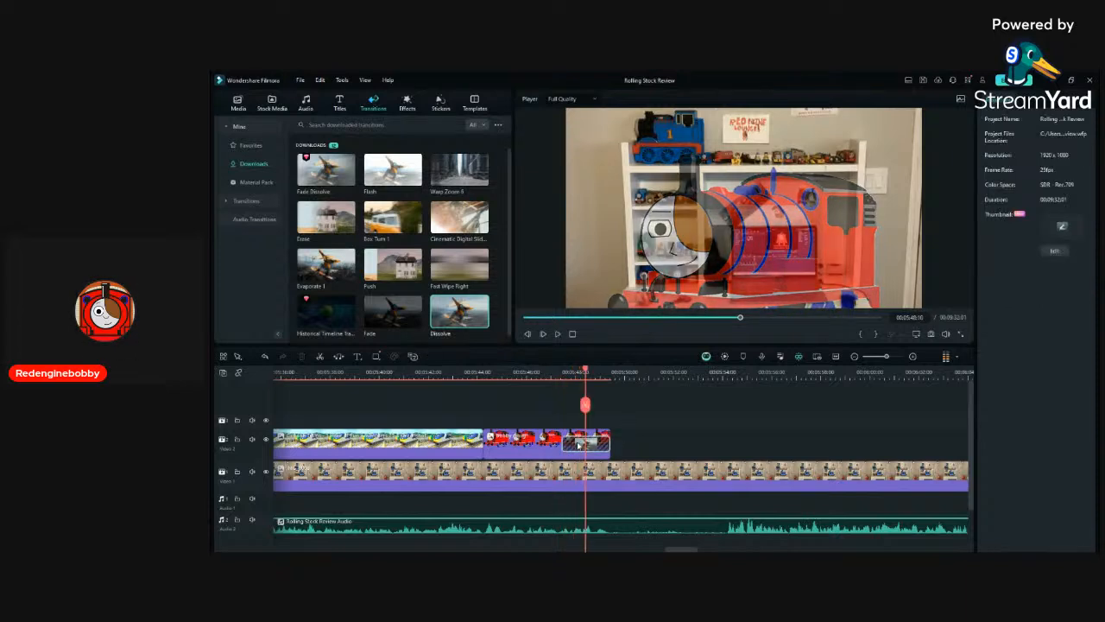
pyautogui.click(599, 443)
pyautogui.press('space')
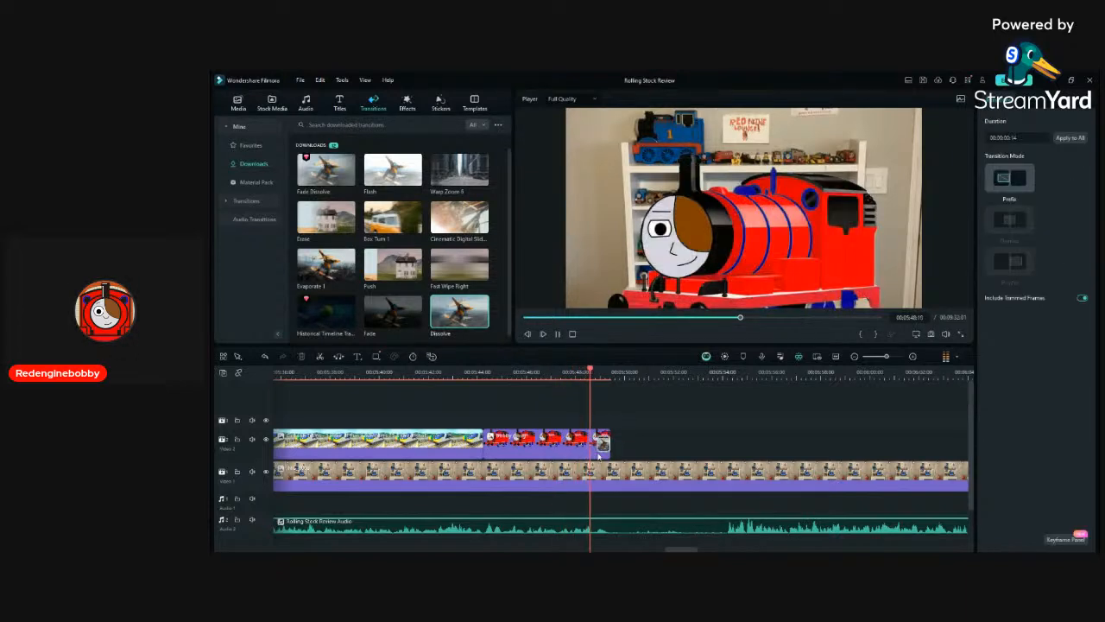
pyautogui.press('space')
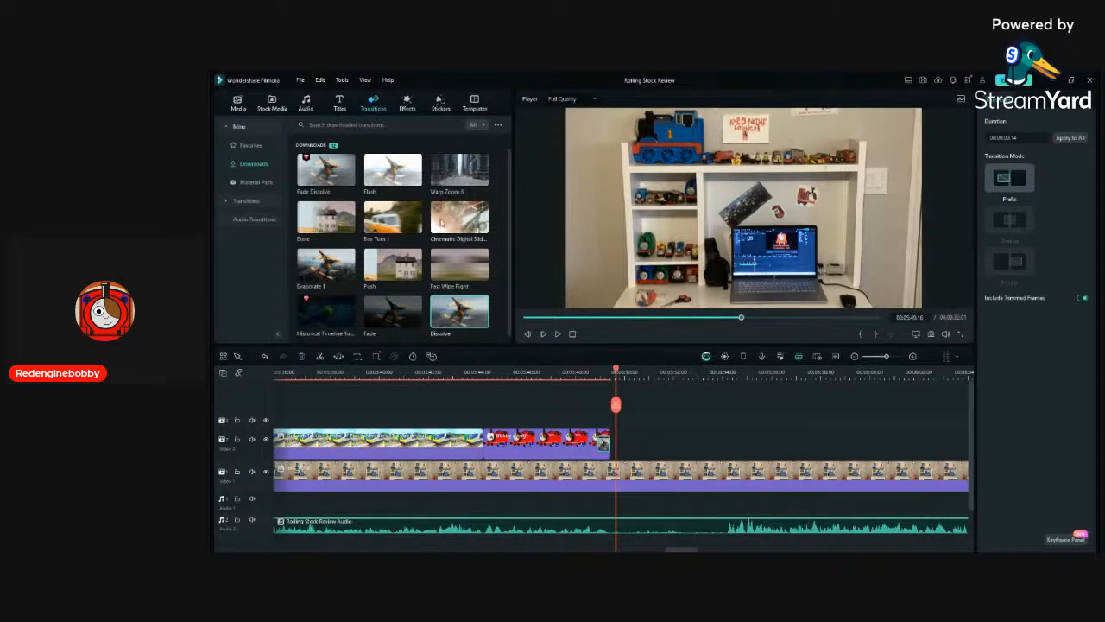
# Preview several Thomas music clips in the project media to choose background music for the next section.
pyautogui.click(247, 101)
pyautogui.scroll(2, 406, 205)
pyautogui.scroll(15, 406, 204)
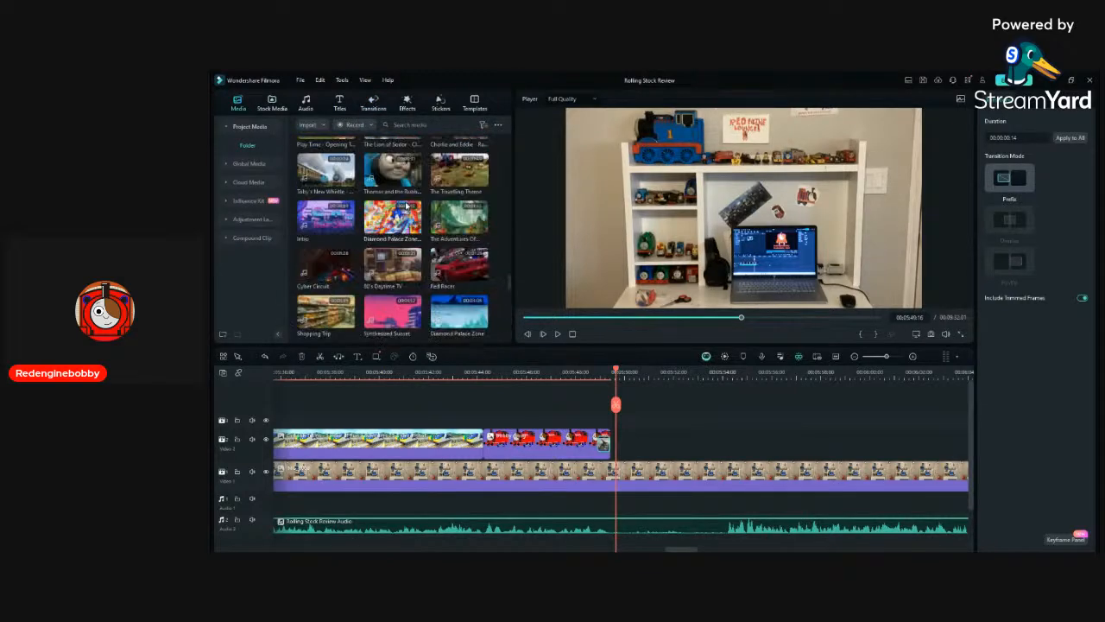
pyautogui.scroll(-3, 406, 204)
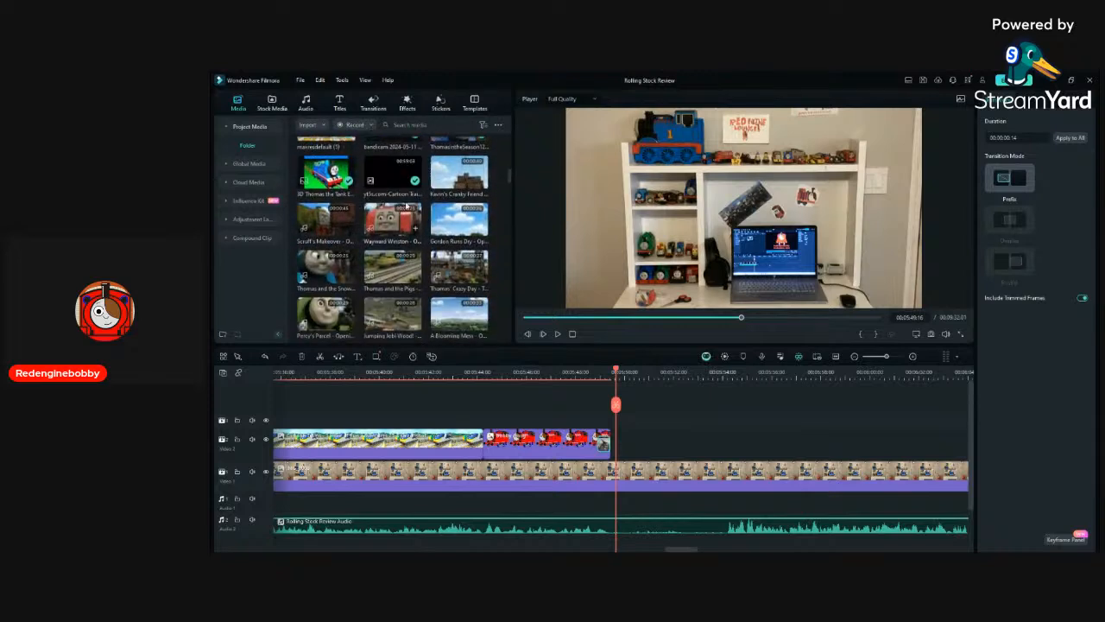
pyautogui.doubleClick(318, 250)
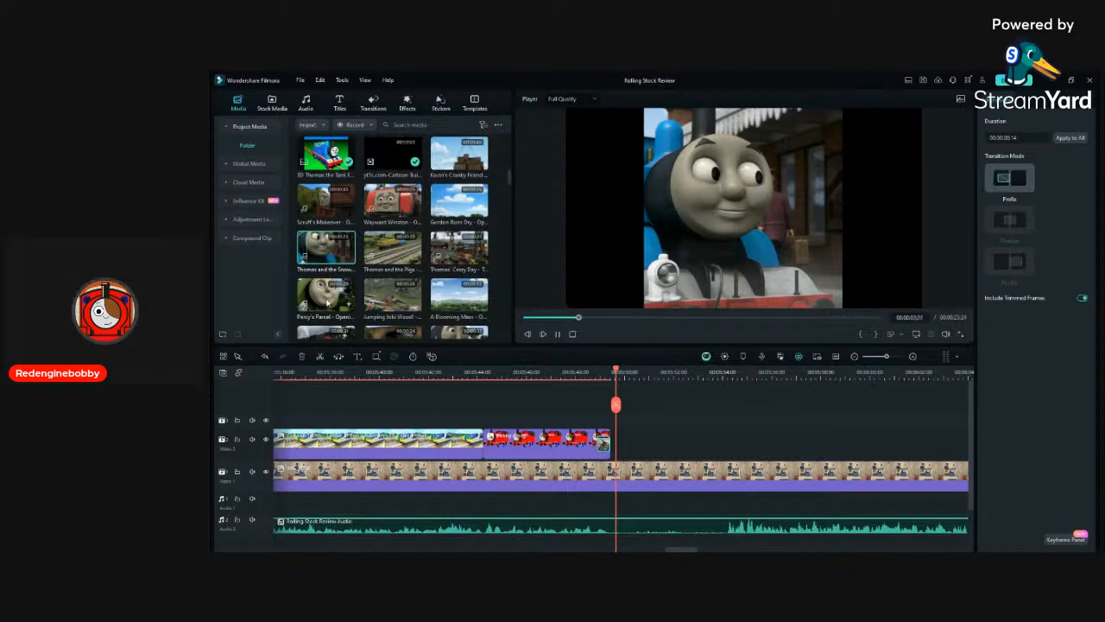
pyautogui.doubleClick(393, 251)
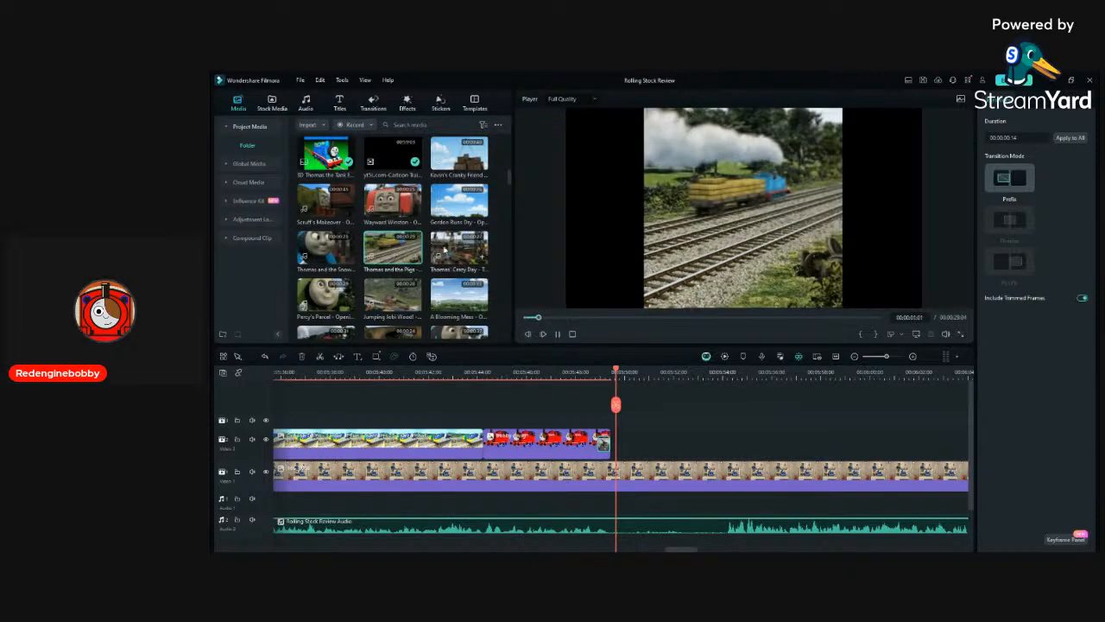
pyautogui.doubleClick(444, 249)
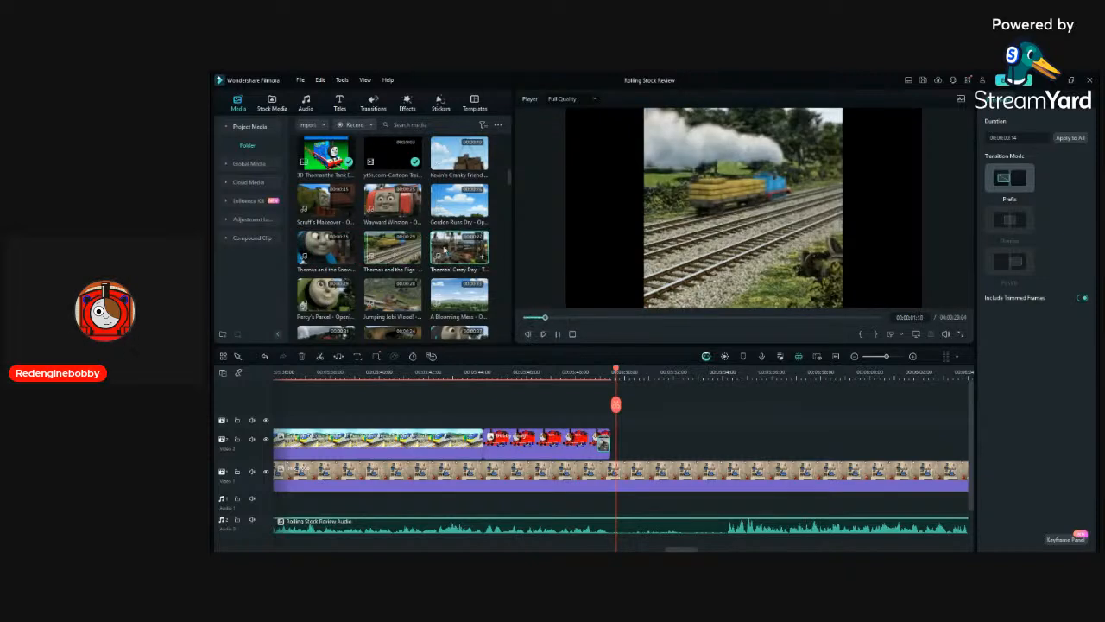
pyautogui.doubleClick(457, 293)
pyautogui.scroll(-1, 457, 293)
pyautogui.doubleClick(448, 276)
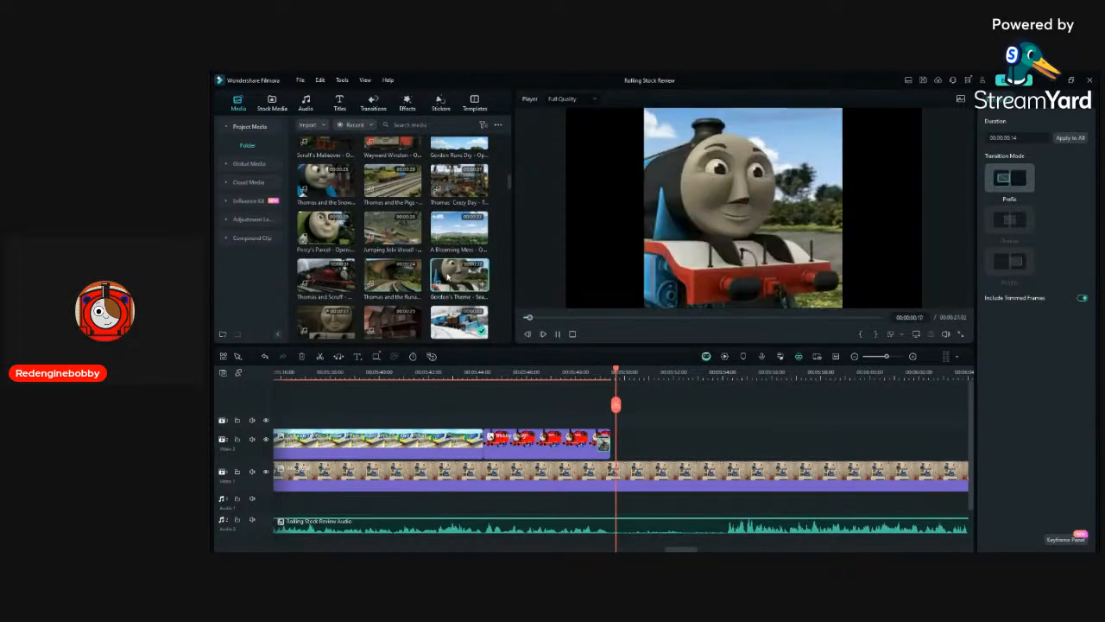
pyautogui.scroll(-3, 394, 198)
pyautogui.doubleClick(395, 197)
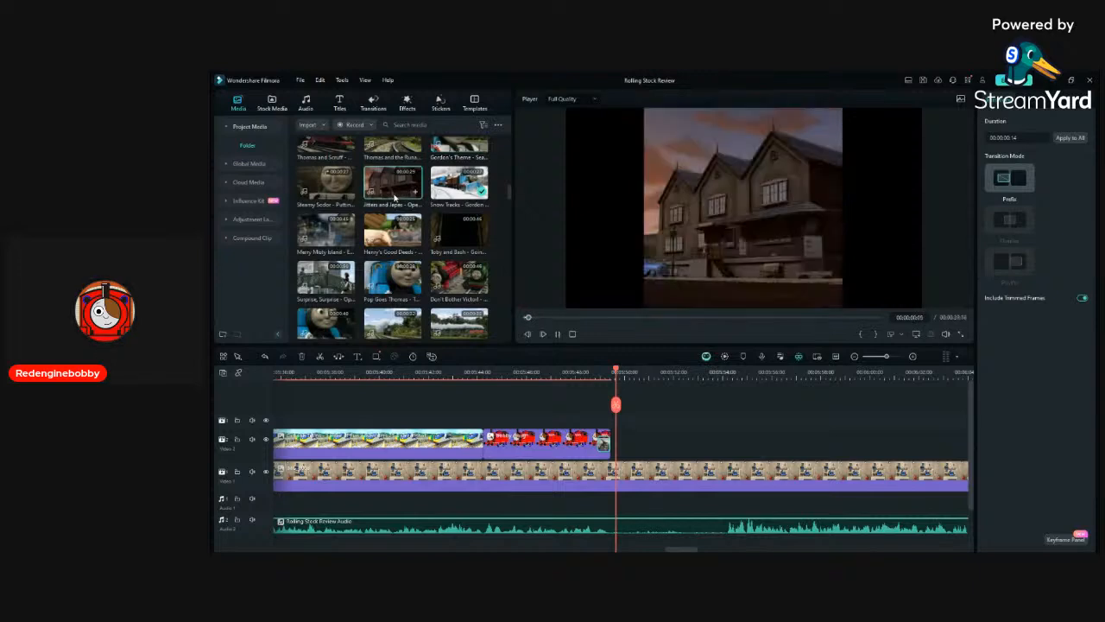
# Preview "Steamy Sodor - Putting Things Right", place it on the free audio track at about 5:49, and lower its volume to about -13 dB.
pyautogui.doubleClick(339, 179)
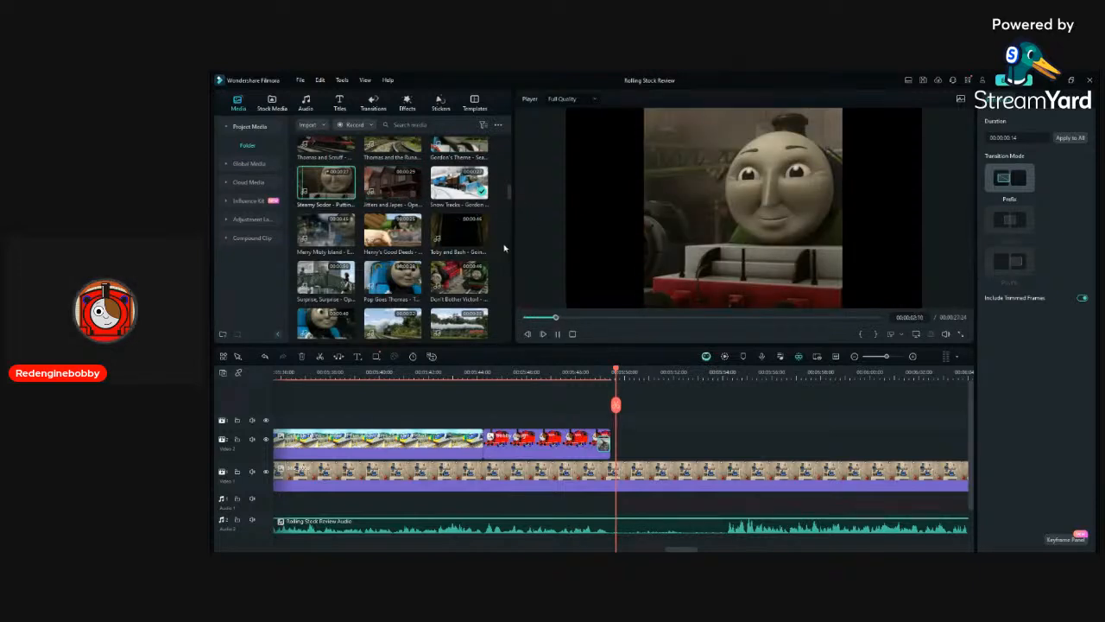
pyautogui.moveTo(409, 238); pyautogui.dragTo(617, 459)
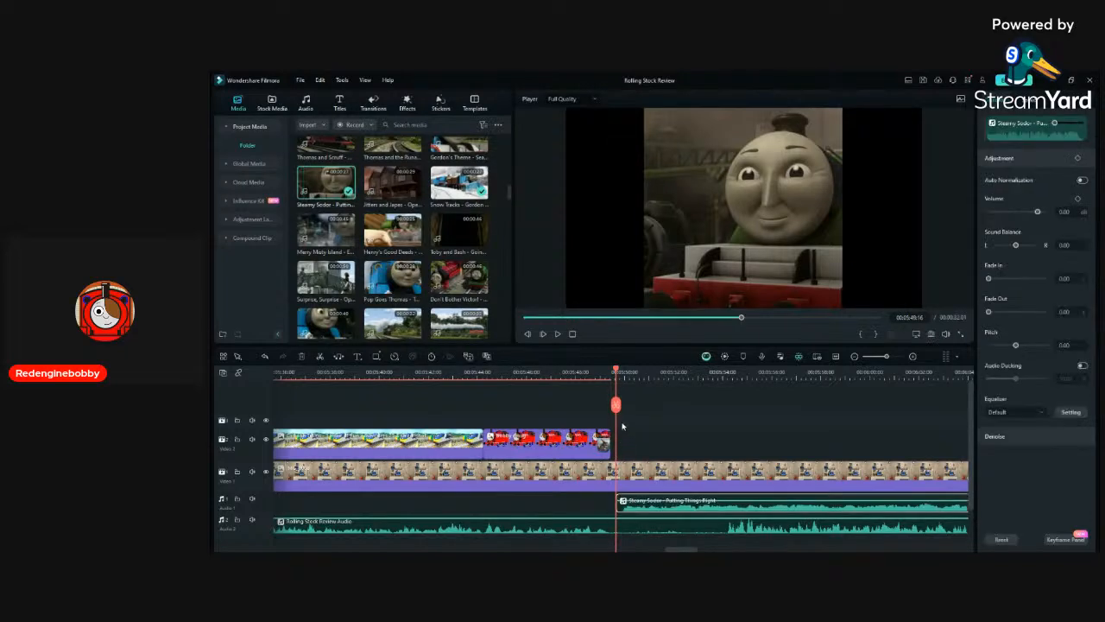
pyautogui.press('space')
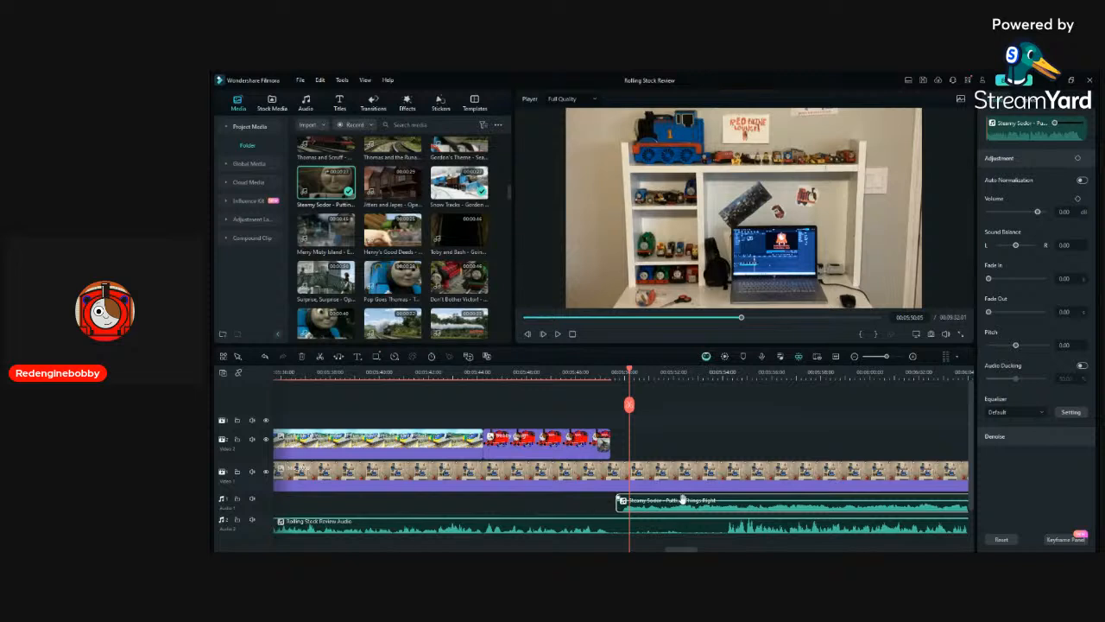
pyautogui.moveTo(682, 501); pyautogui.dragTo(682, 507)
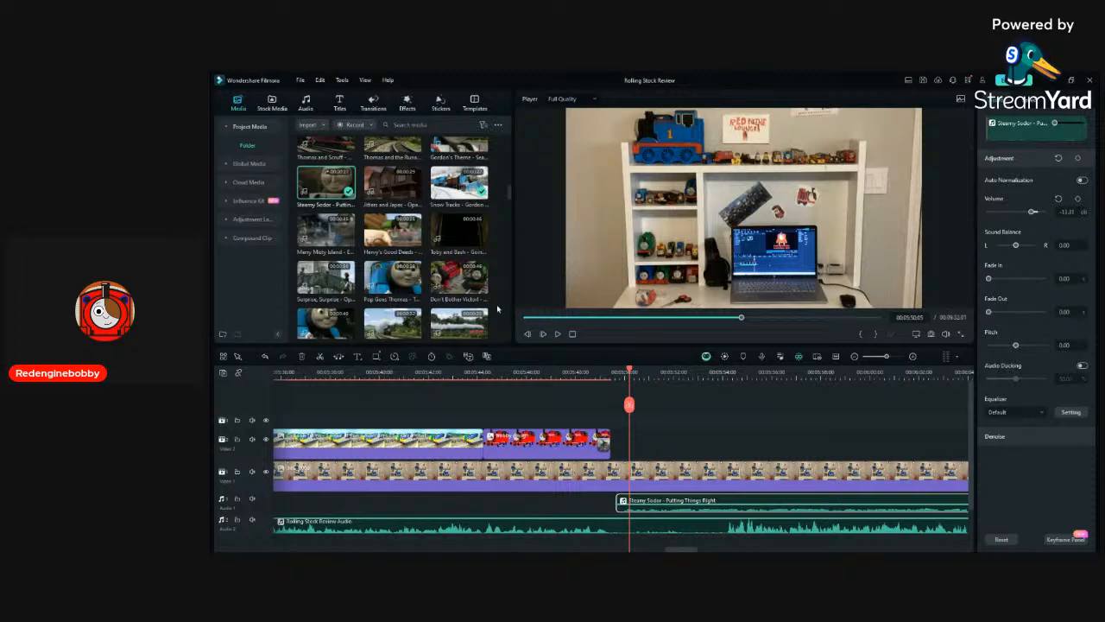
# Place the Cartoon Trains roundhouse picture above the background at about 5:49, aligned with the start of the music.
pyautogui.scroll(-5, 498, 298)
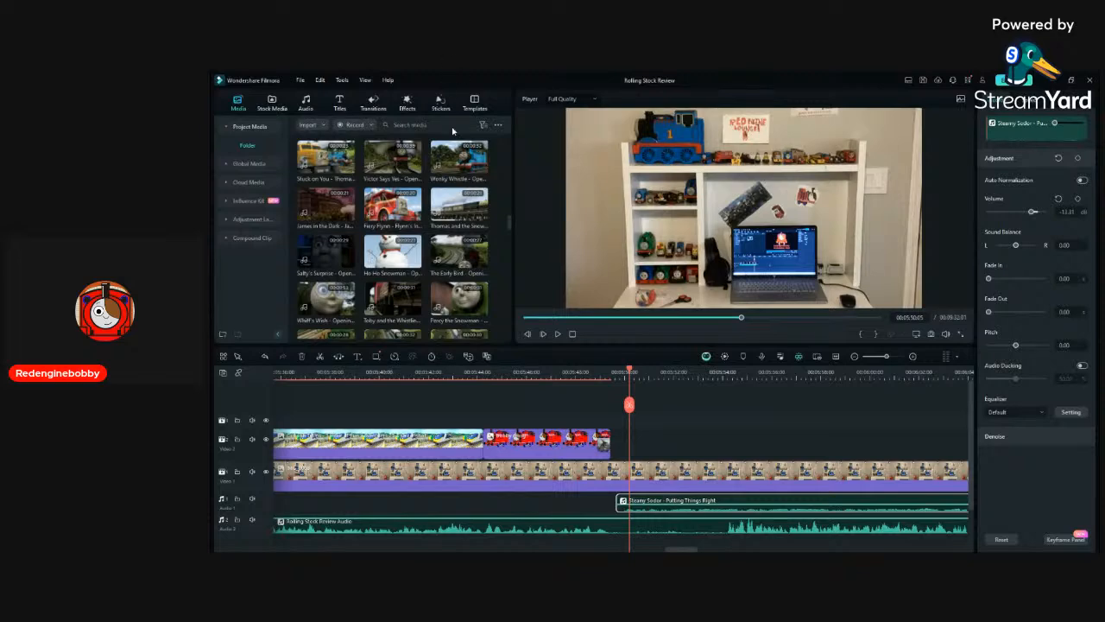
pyautogui.scroll(10, 457, 160)
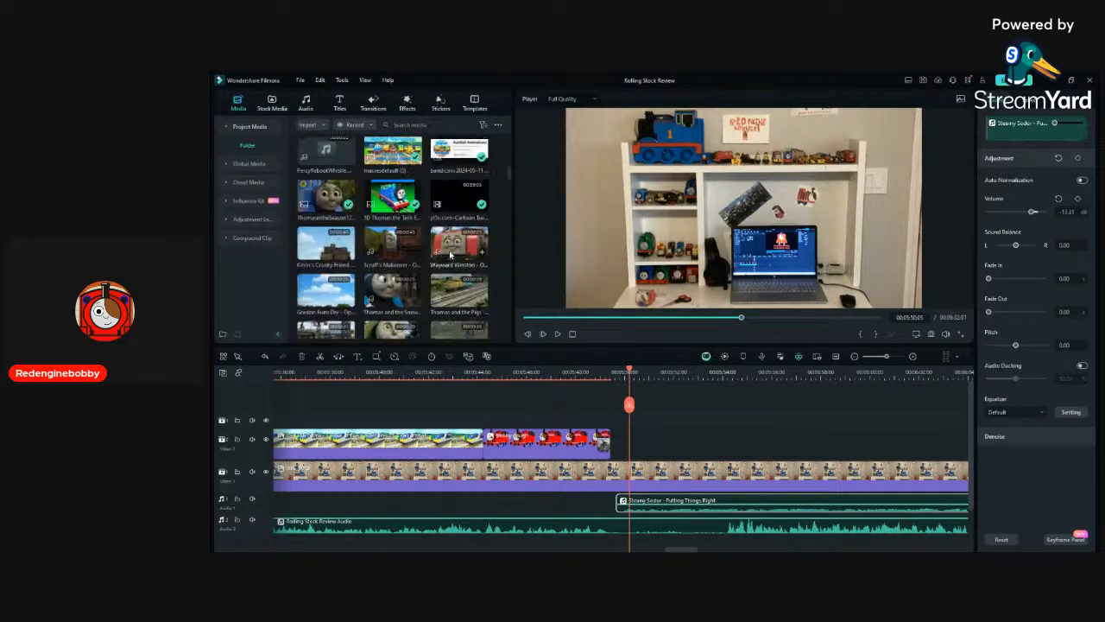
pyautogui.moveTo(393, 171); pyautogui.dragTo(623, 445)
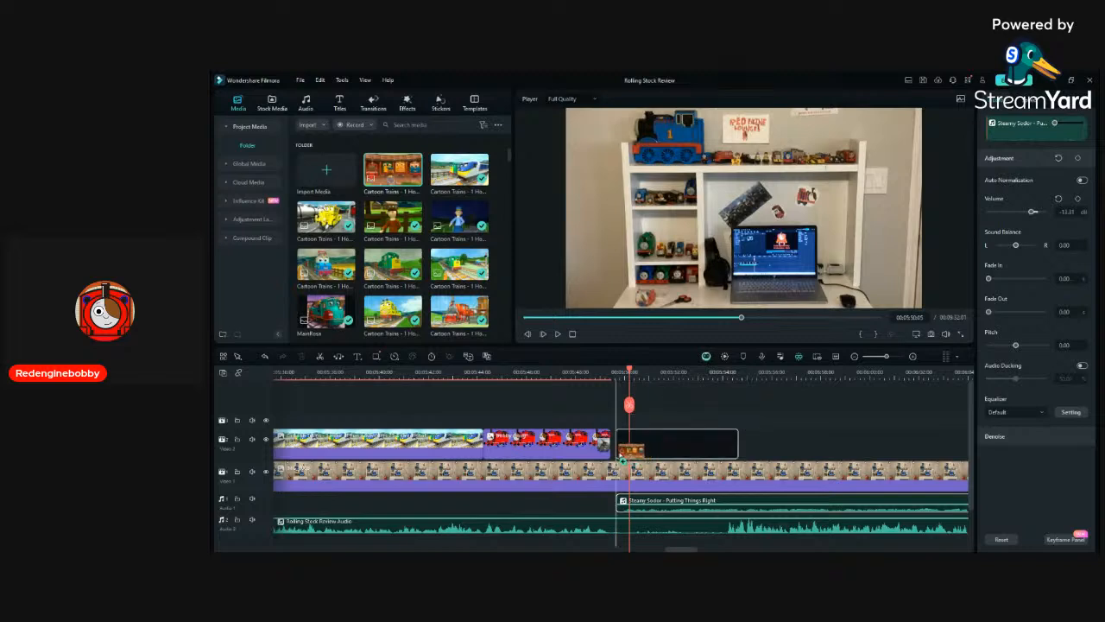
pyautogui.click(619, 391)
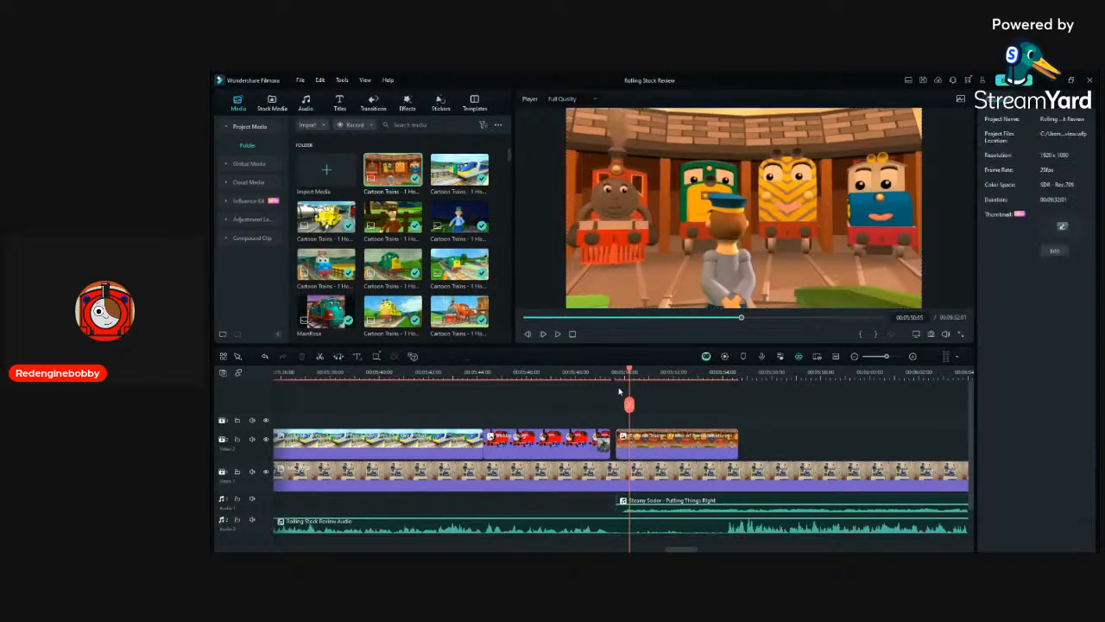
# Add a Dissolve transition to the start of the roundhouse picture, shorten it to 11 frames, and play it back.
pyautogui.click(373, 102)
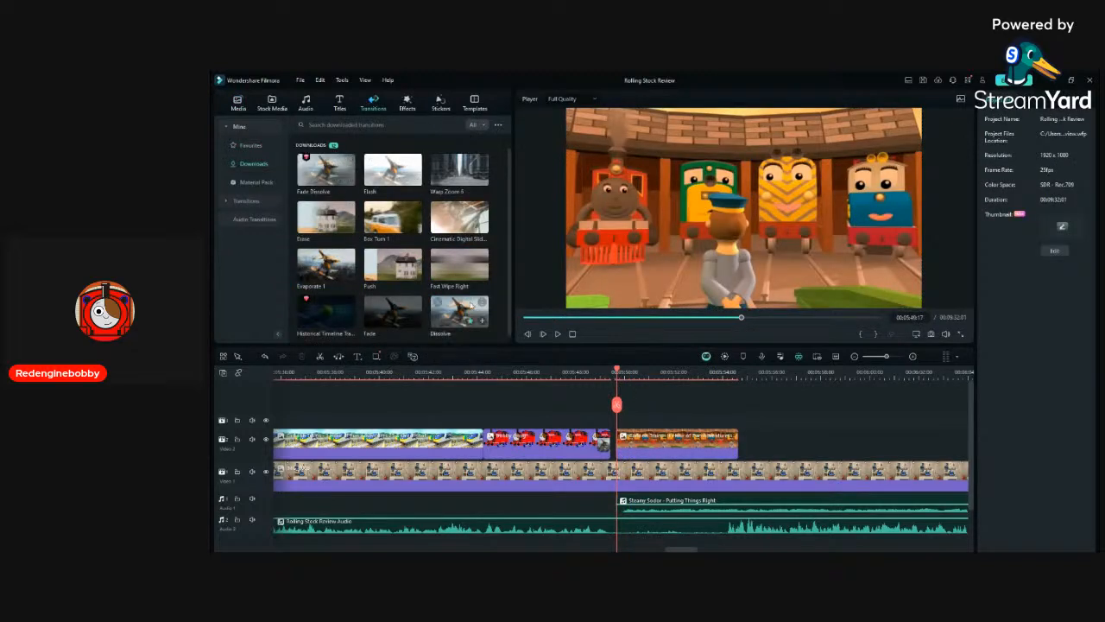
pyautogui.moveTo(459, 315); pyautogui.dragTo(627, 443)
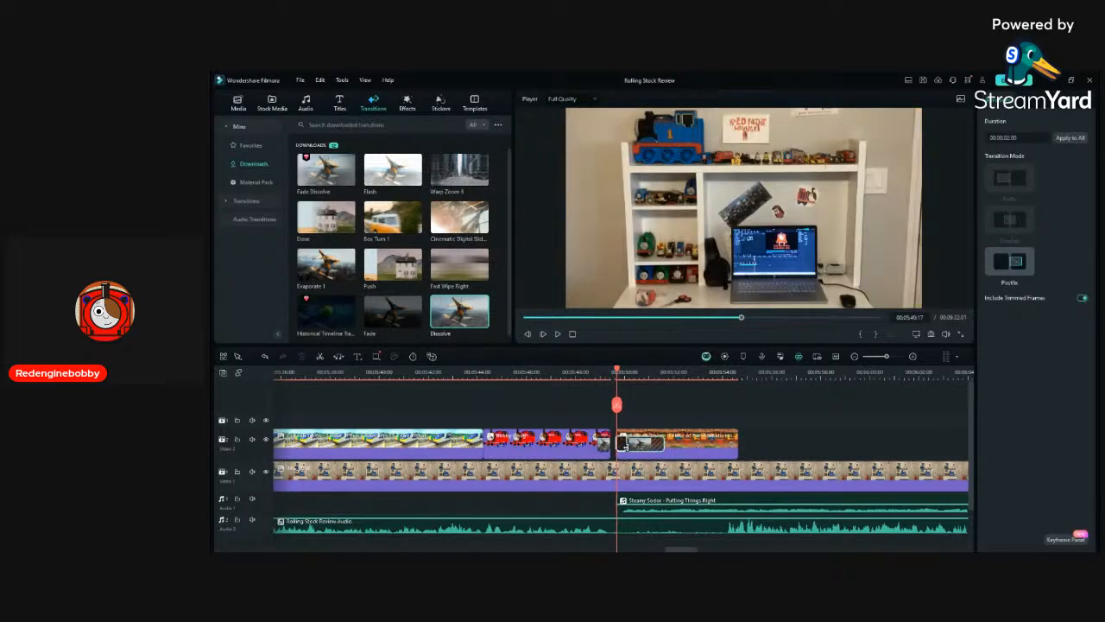
pyautogui.press('space')
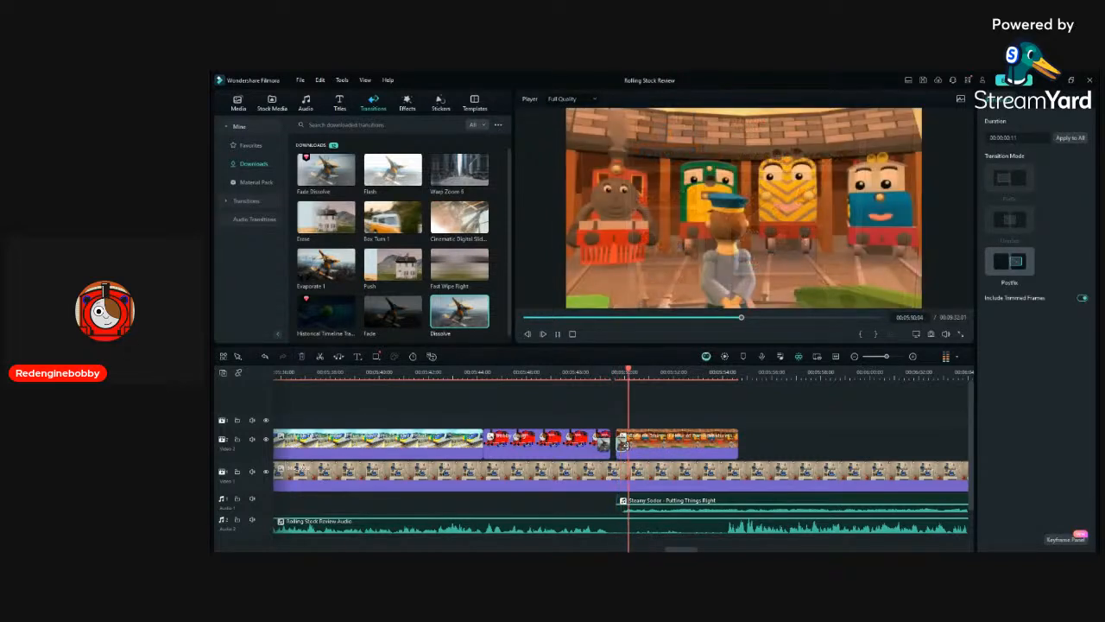
pyautogui.press('space')
pyautogui.press('space')
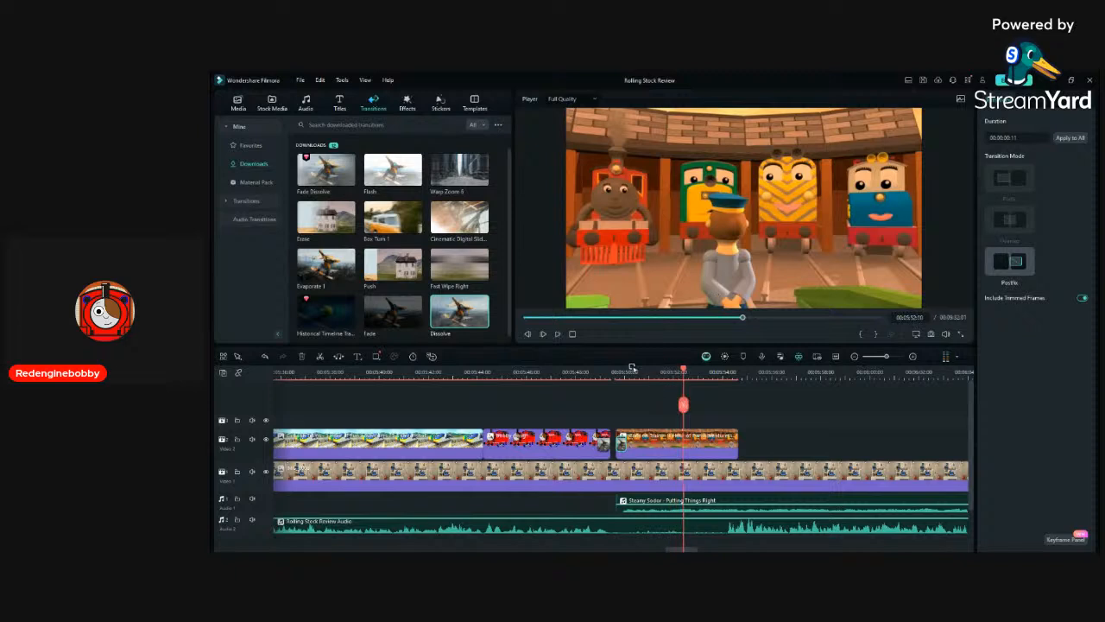
# Split the narration audio at about 5:49 and 5:54 and delete the section between the cuts.
pyautogui.click(620, 370)
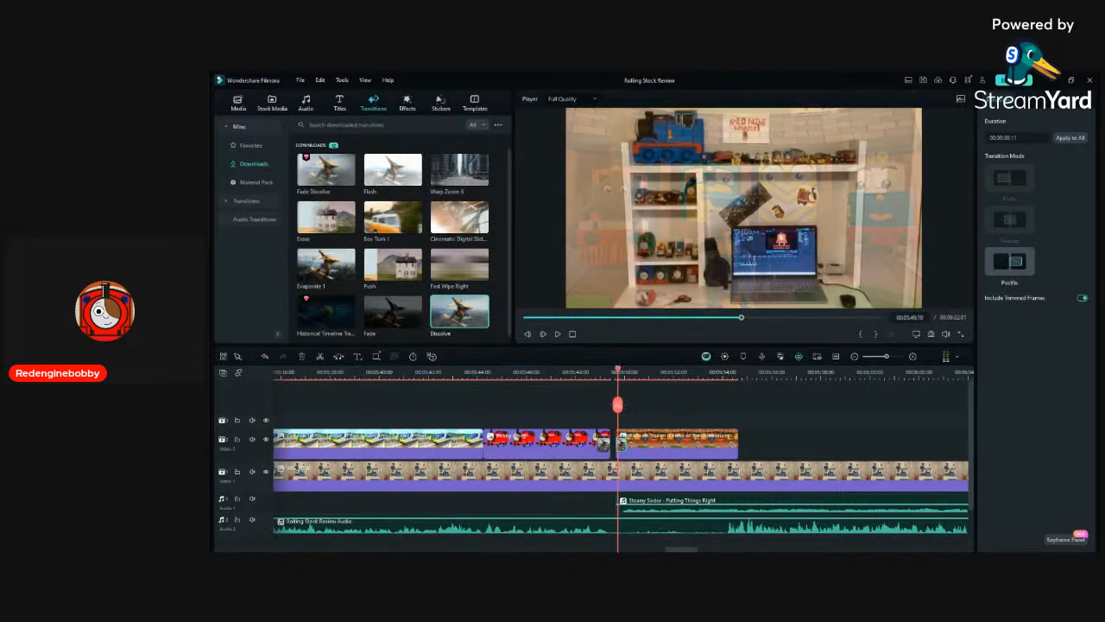
pyautogui.click(619, 523)
pyautogui.click(320, 355)
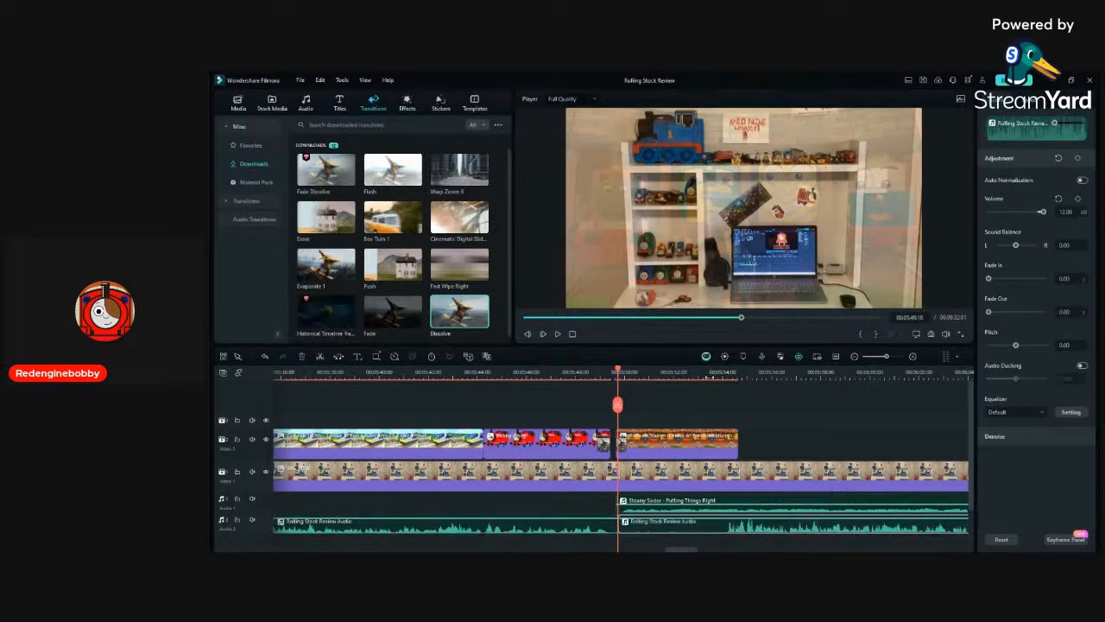
pyautogui.click(724, 370)
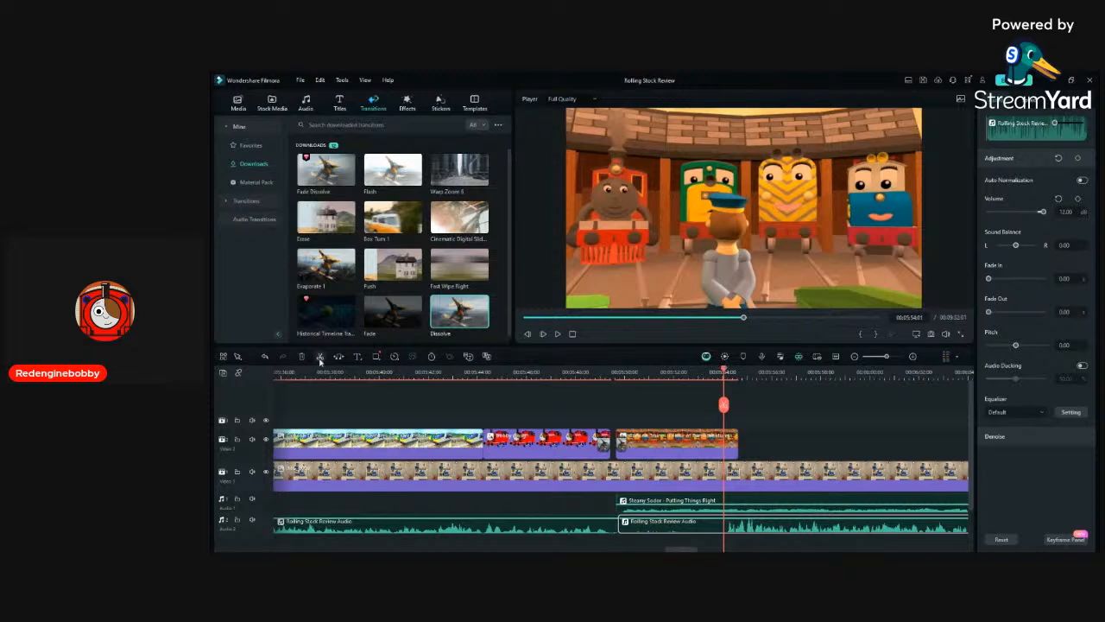
pyautogui.click(319, 358)
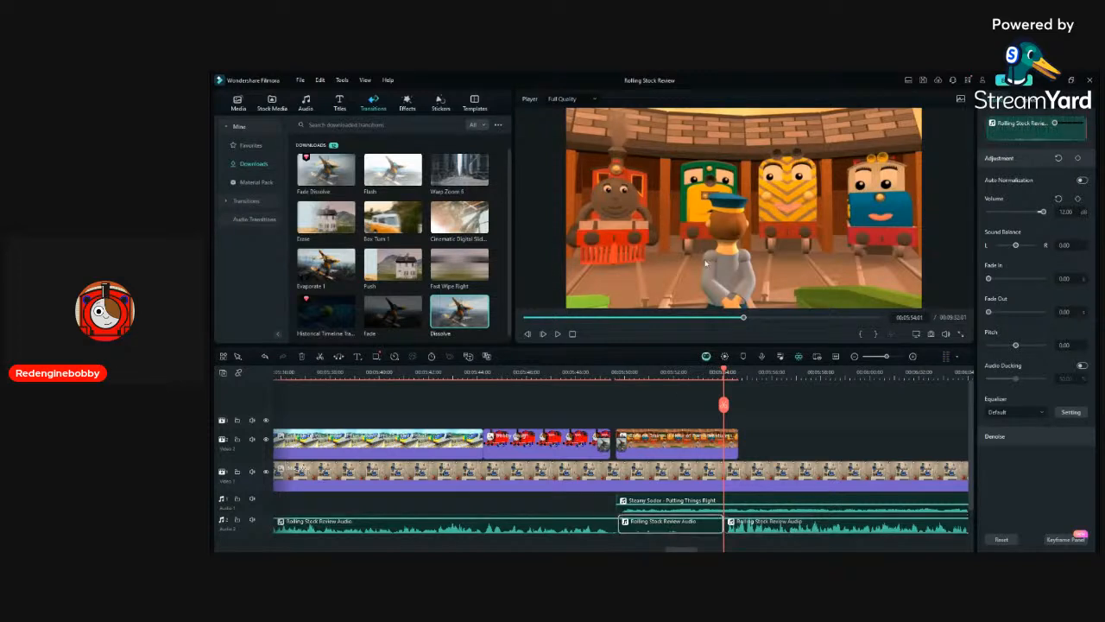
pyautogui.press('Delete')
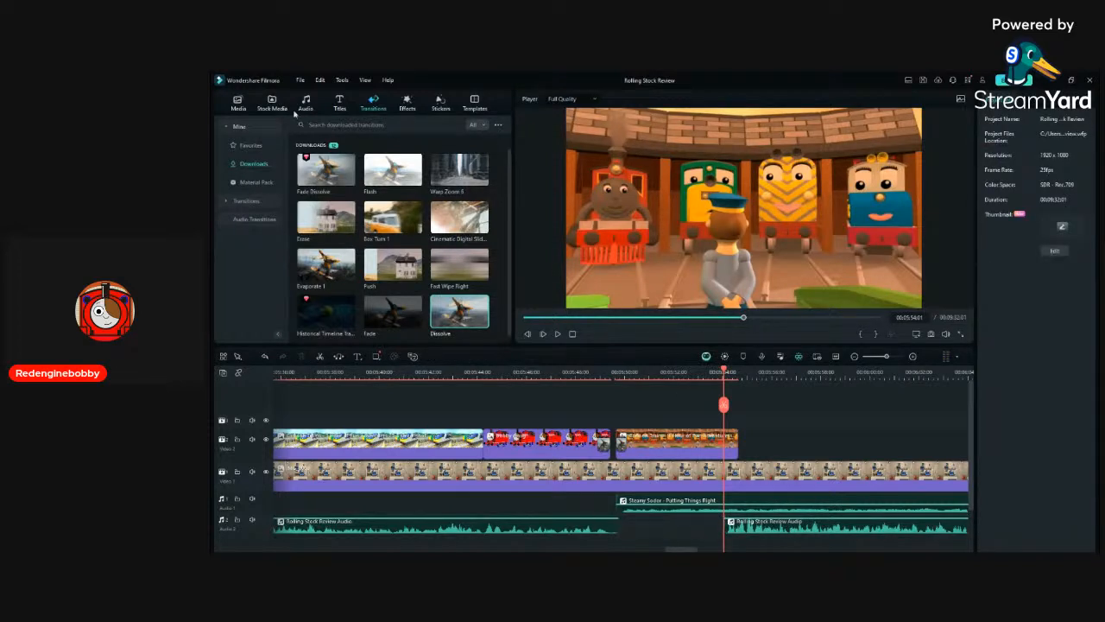
# Add a Default Title above the roundhouse picture and paste in the copied text beginning "The NWR Tales: The Episodes of Rolling".
pyautogui.click(339, 103)
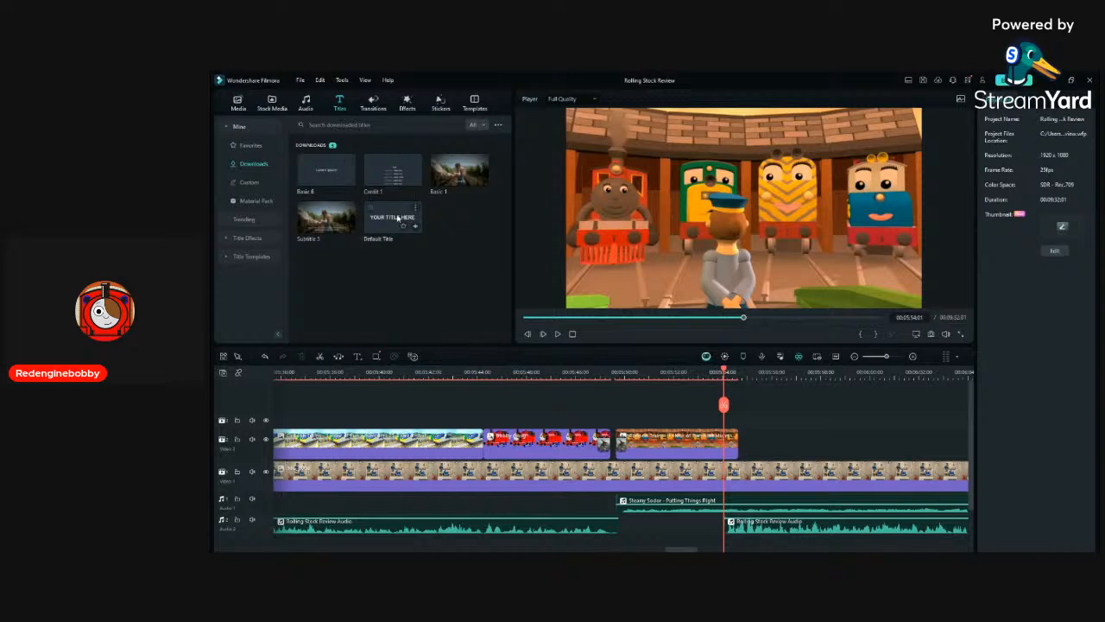
pyautogui.moveTo(398, 219); pyautogui.dragTo(630, 420)
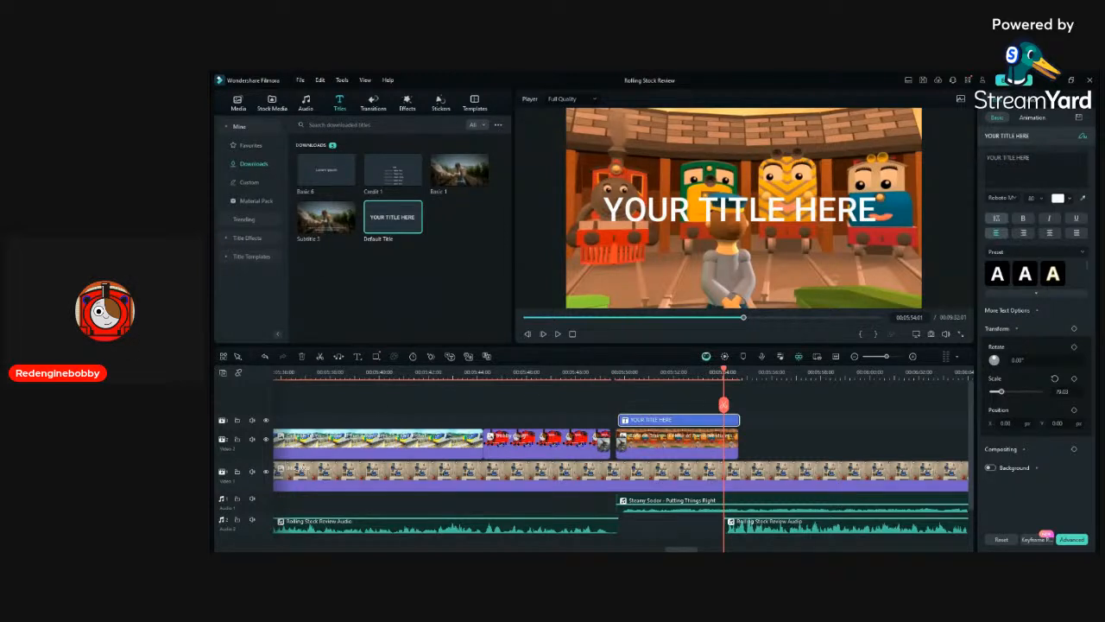
pyautogui.click(1054, 169)
pyautogui.hotkey('ctrl', 'a')
pyautogui.hotkey('ctrl', 'v')
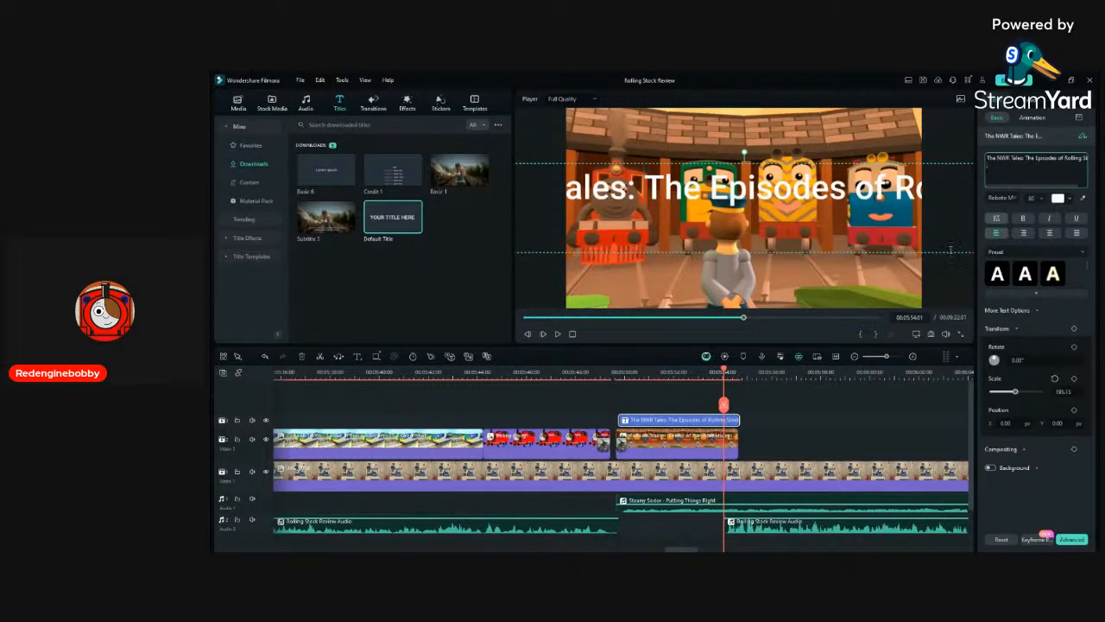
# Break the title text into two lines after "The NWR Tales:", centre-align it, and reduce its font size to 56.
pyautogui.press('BackSpace')
pyautogui.press('Return')
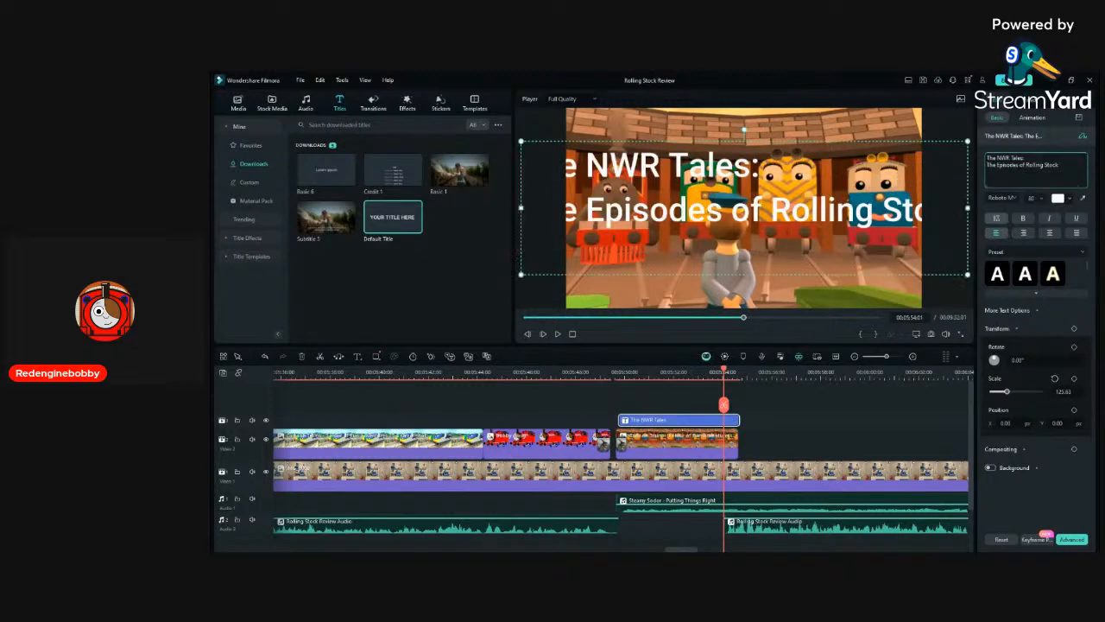
pyautogui.click(1049, 233)
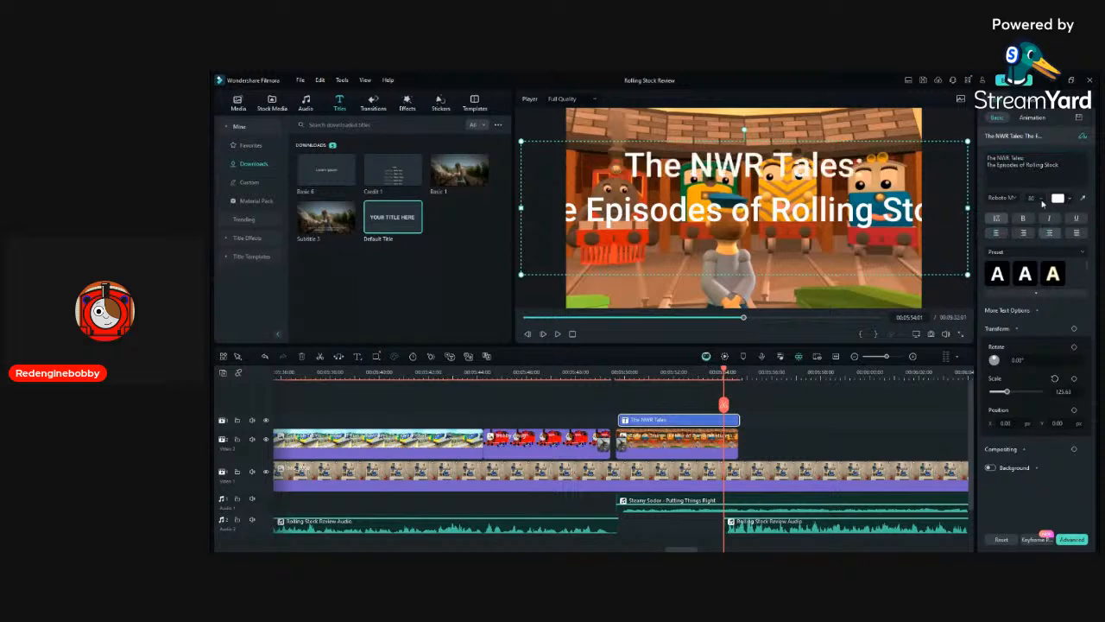
pyautogui.scroll(3, 1042, 203)
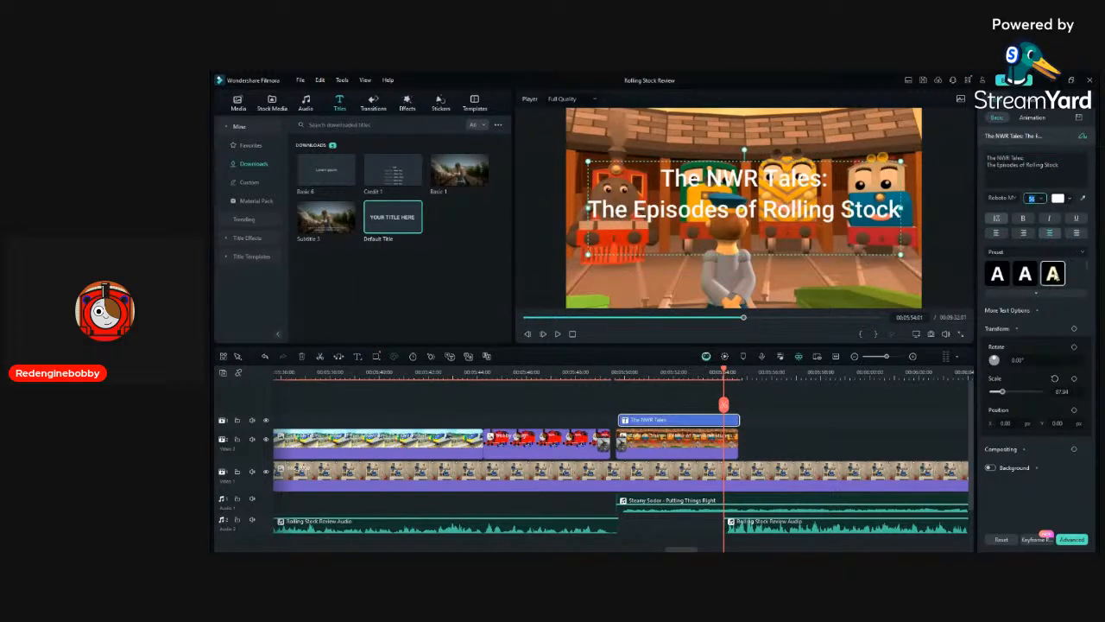
# Change the title's font to Russo One and reduce its size to 48 so both lines fit in the frame.
pyautogui.click(1057, 254)
pyautogui.click(1008, 200)
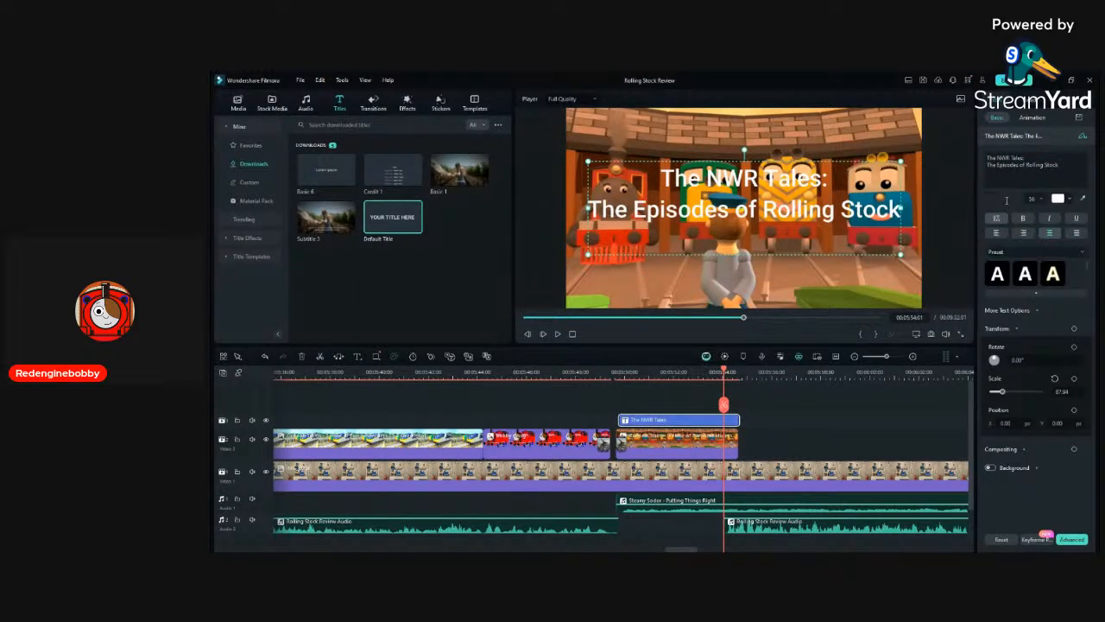
pyautogui.click(961, 296)
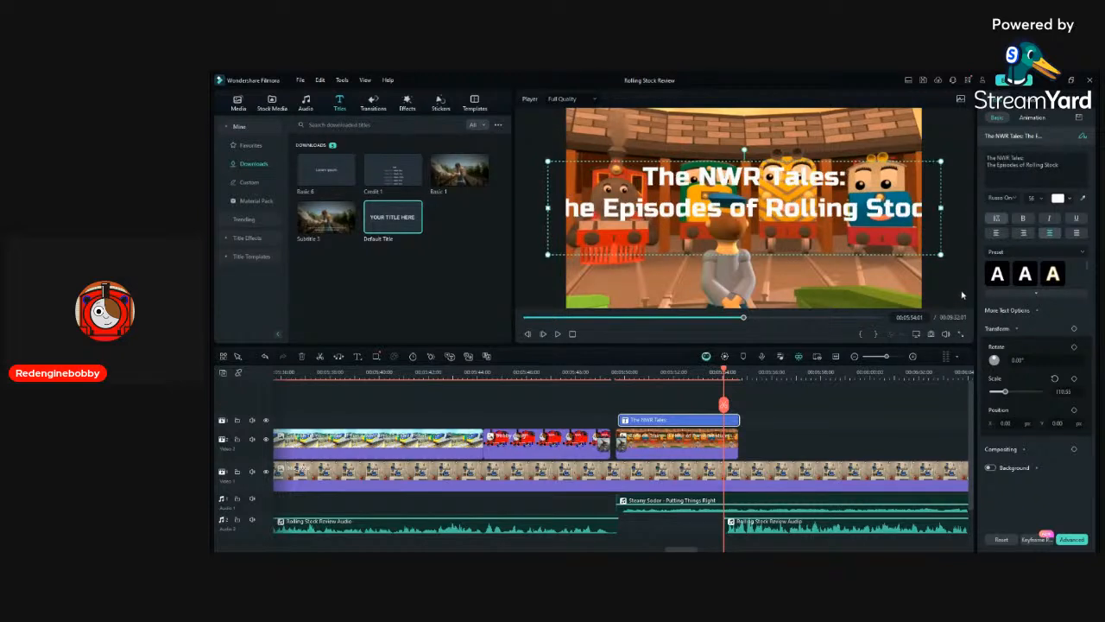
pyautogui.scroll(1, 1037, 196)
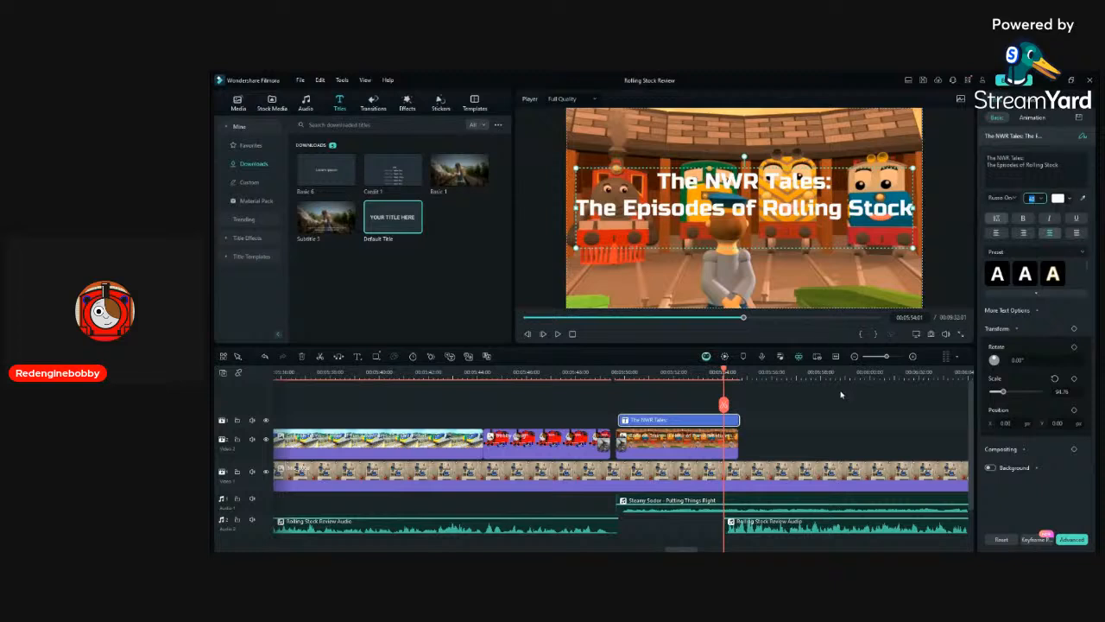
# Try several text presets on the title and apply the blue preset.
pyautogui.click(1053, 273)
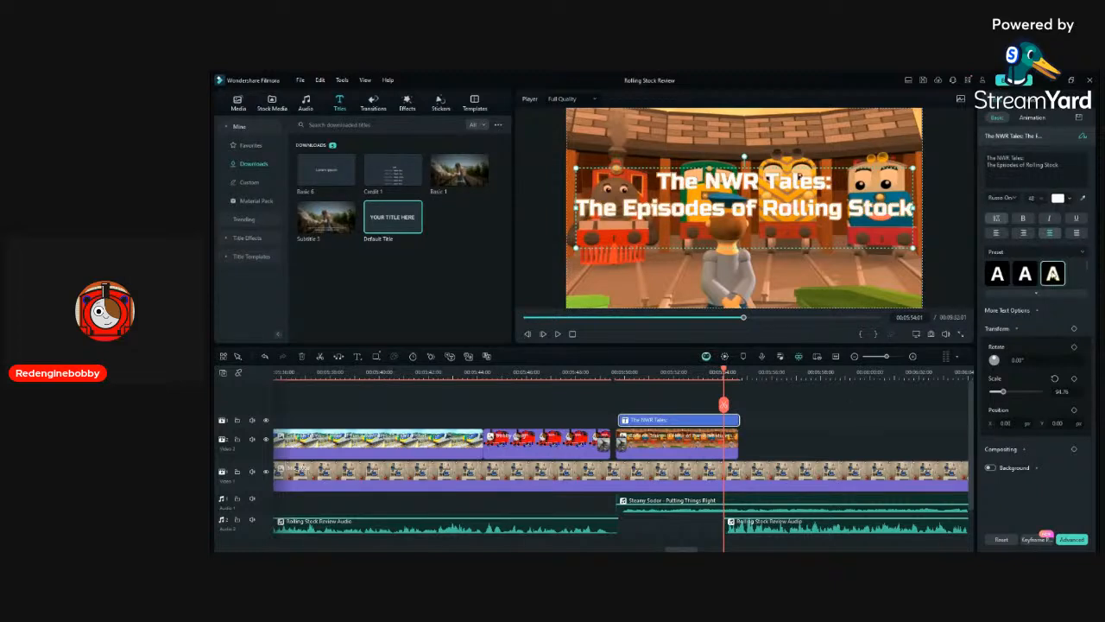
pyautogui.scroll(-1, 1054, 272)
pyautogui.click(1059, 284)
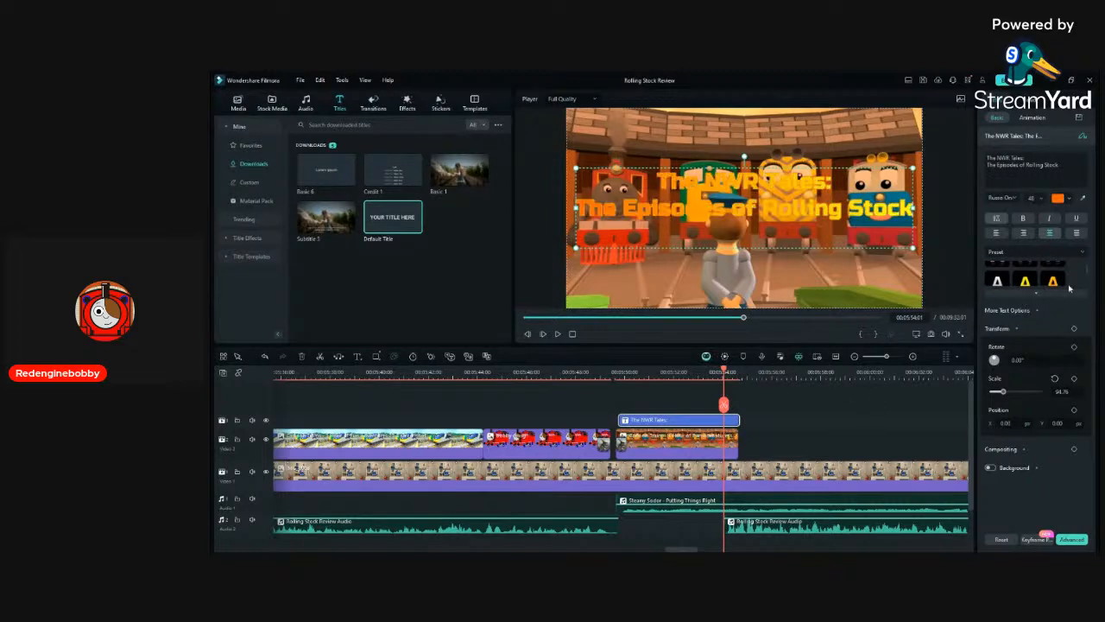
pyautogui.click(1058, 283)
pyautogui.scroll(1, 1052, 277)
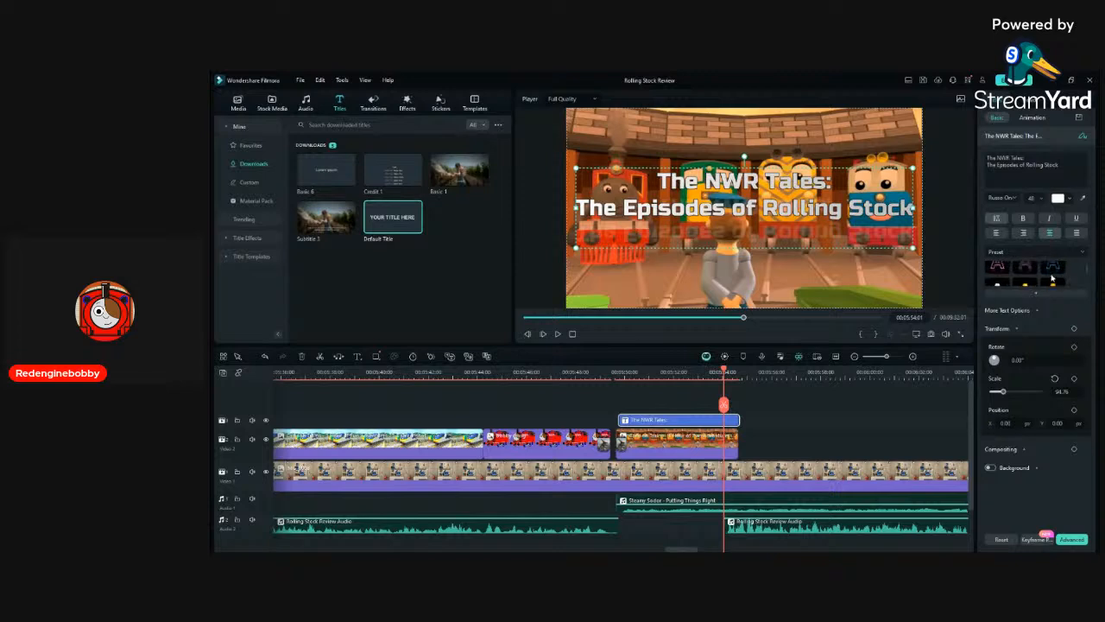
pyautogui.click(1051, 278)
pyautogui.scroll(-3, 1051, 277)
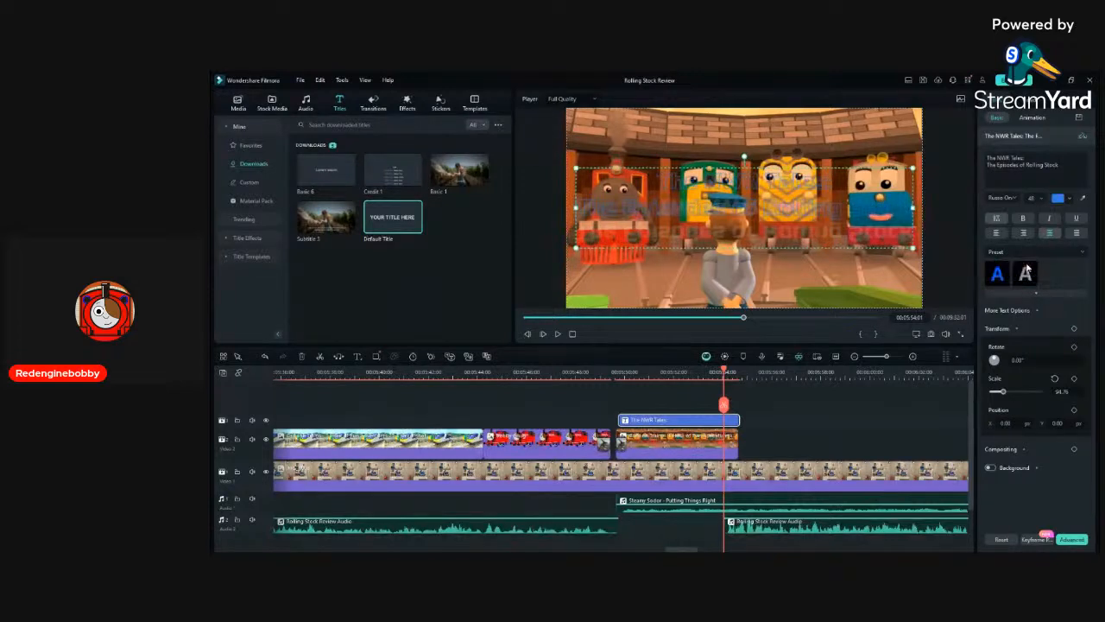
pyautogui.click(1006, 274)
pyautogui.click(864, 412)
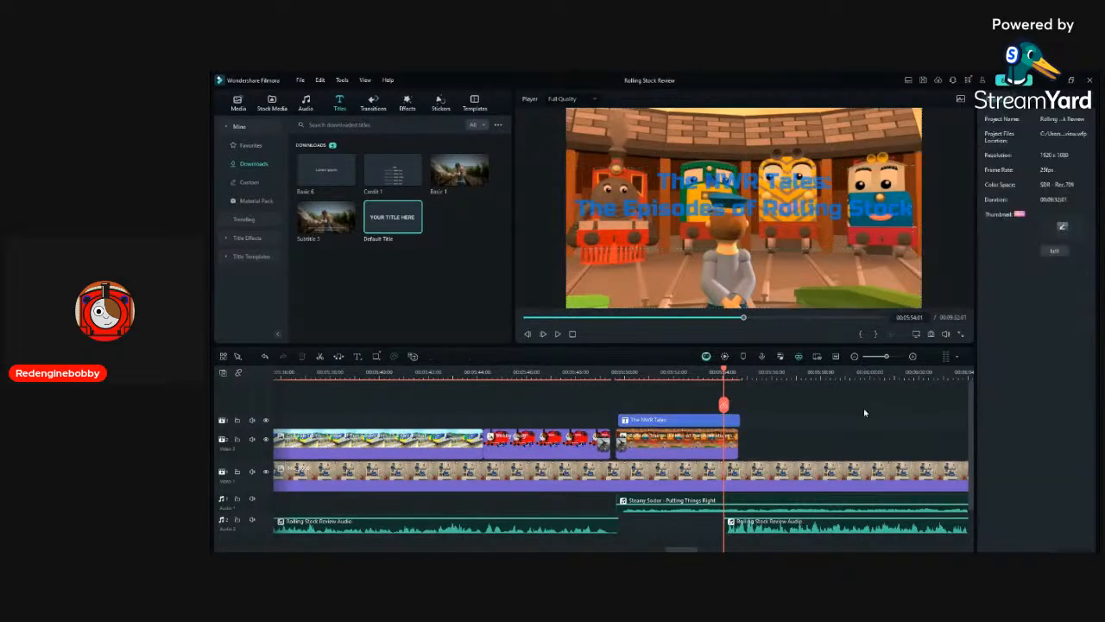
# Add a Dissolve transition to the end of the roundhouse picture.
pyautogui.click(373, 102)
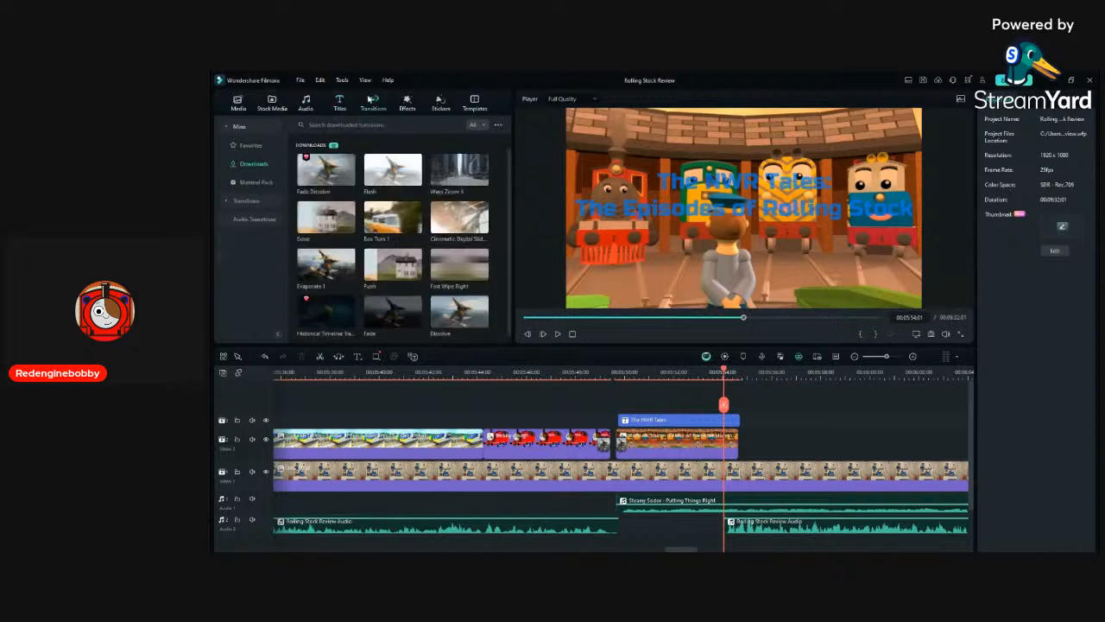
pyautogui.moveTo(479, 319); pyautogui.dragTo(732, 448)
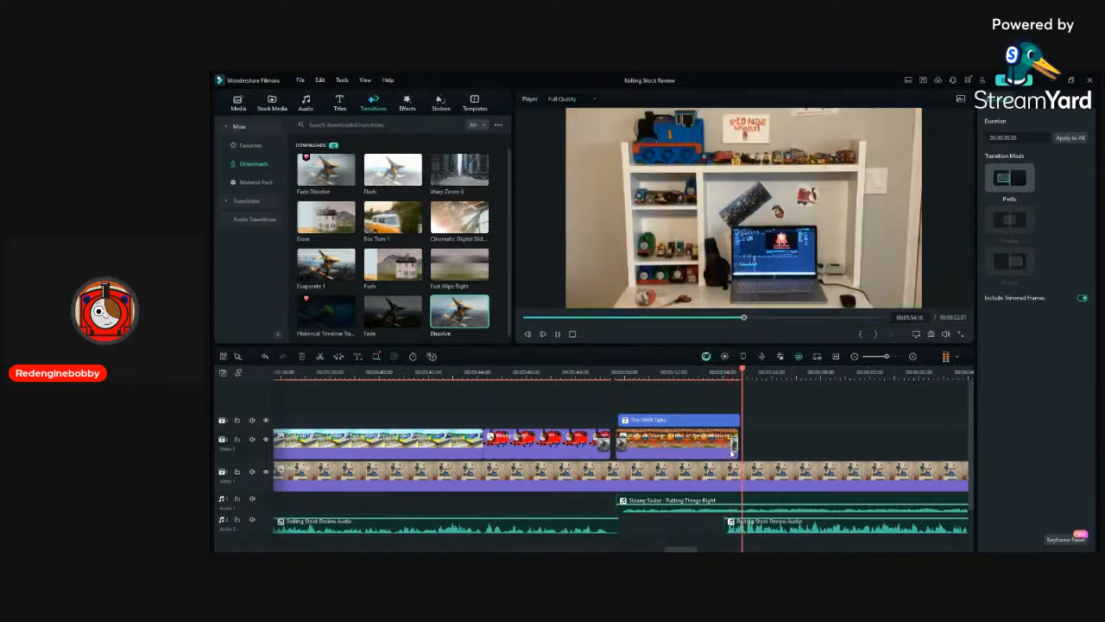
# Trim the roundhouse picture and the title above it to end at about 5:54, and play back the cut.
pyautogui.click(732, 436)
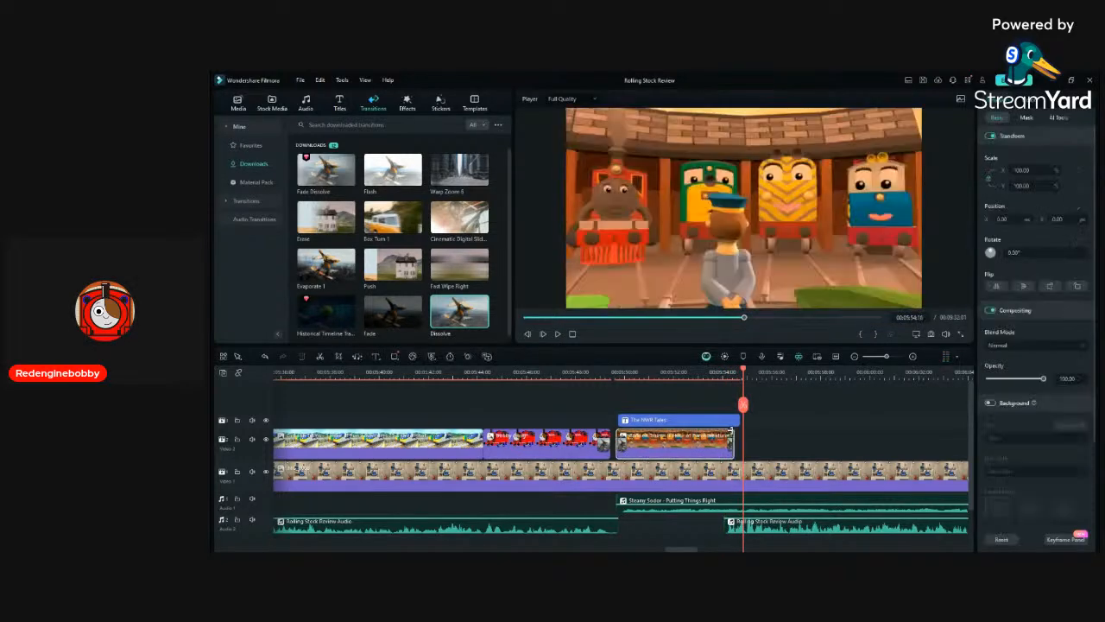
pyautogui.moveTo(729, 431); pyautogui.dragTo(724, 420)
pyautogui.click(736, 420)
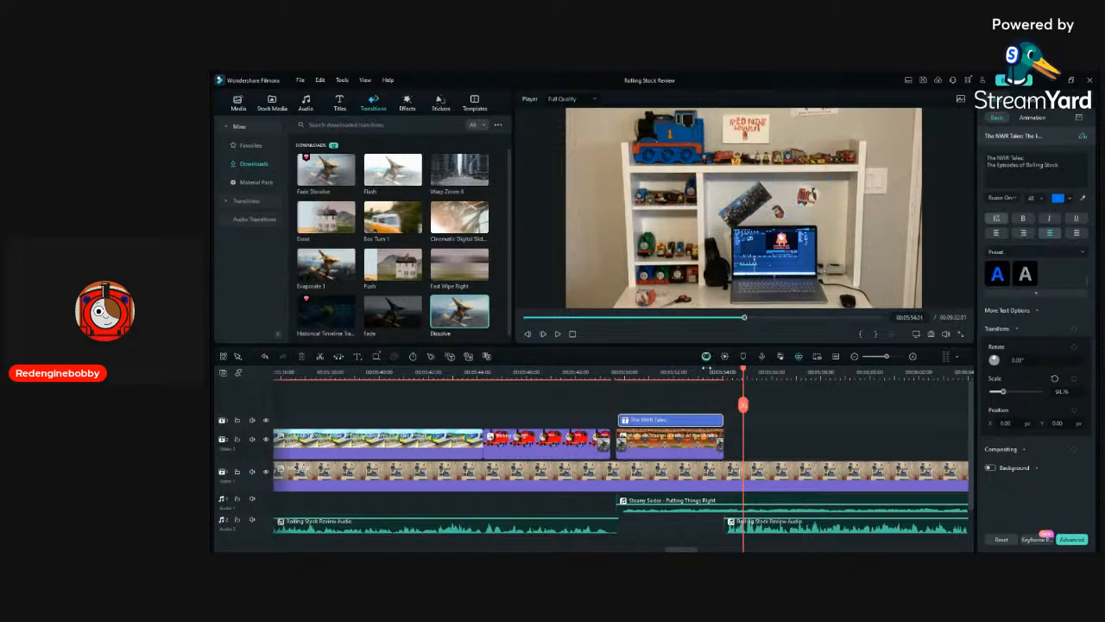
pyautogui.click(707, 370)
pyautogui.press('space')
pyautogui.press('space')
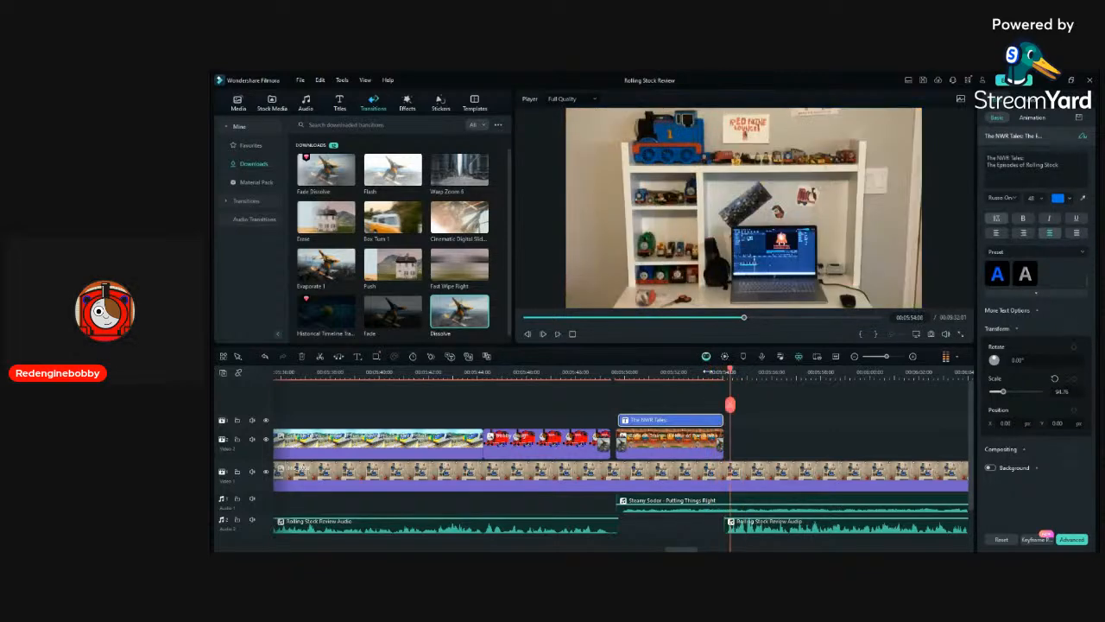
# Play the titled section from its start and delete the Dissolve transition at the end of the roundhouse picture.
pyautogui.click(608, 371)
pyautogui.press('space')
pyautogui.click(785, 413)
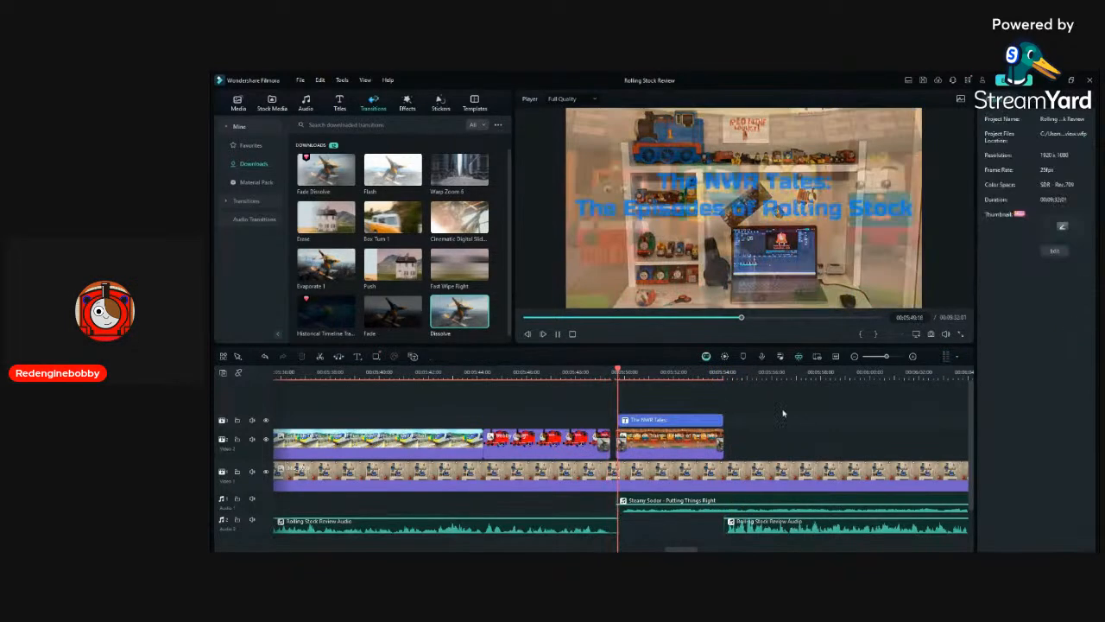
pyautogui.click(721, 447)
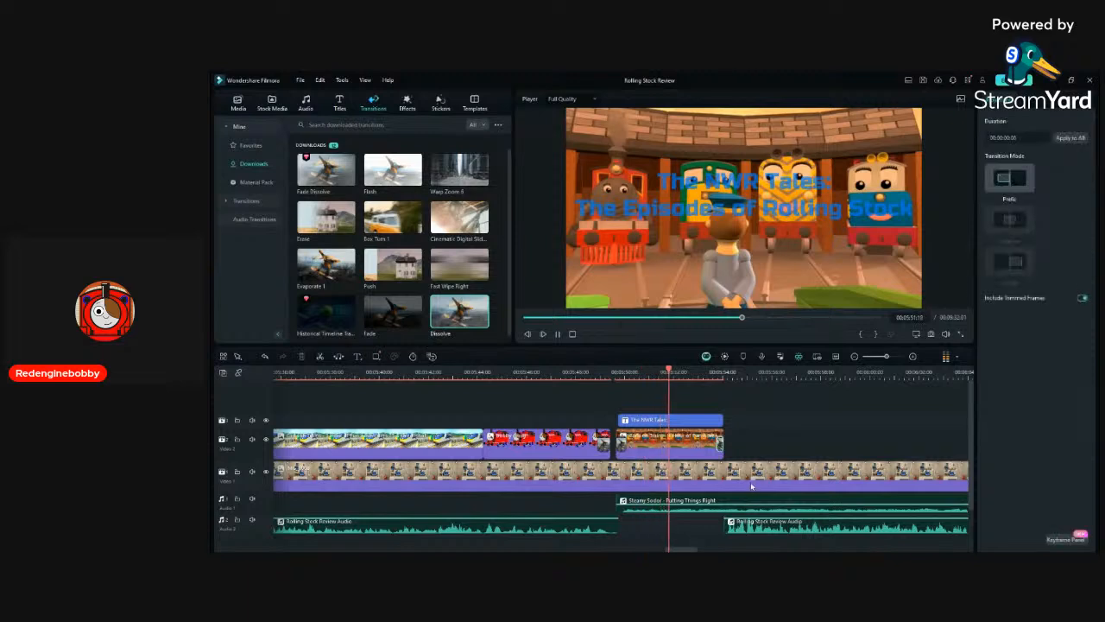
pyautogui.press('Delete')
pyautogui.press('space')
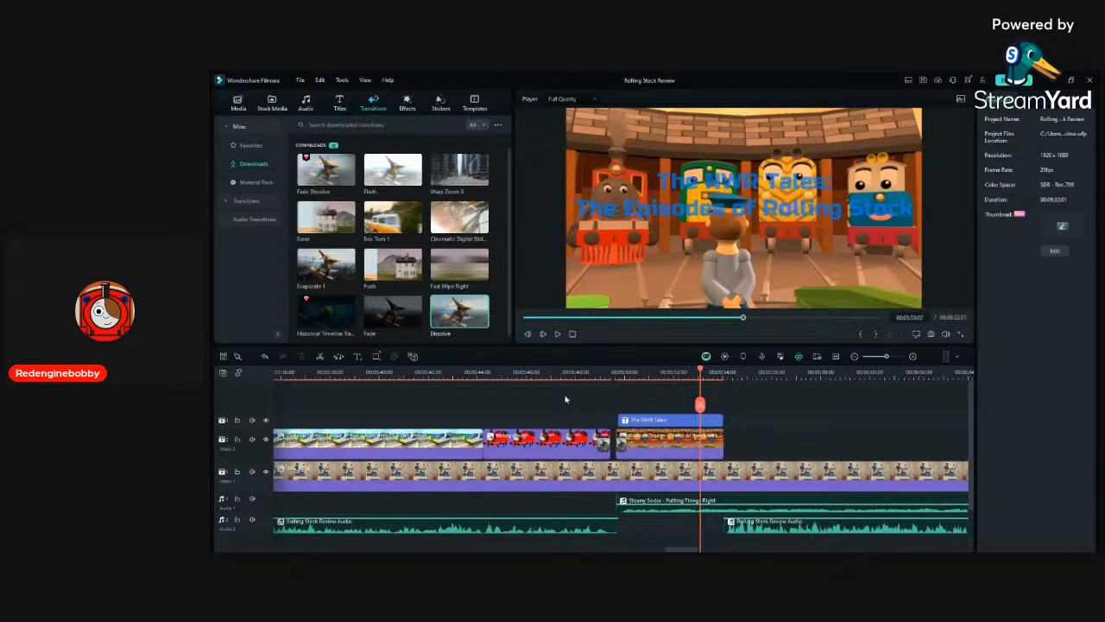
# Play back the lead-in from about 5:44 and trim the roundhouse picture and title to end at about 5:53.
pyautogui.click(487, 377)
pyautogui.press('space')
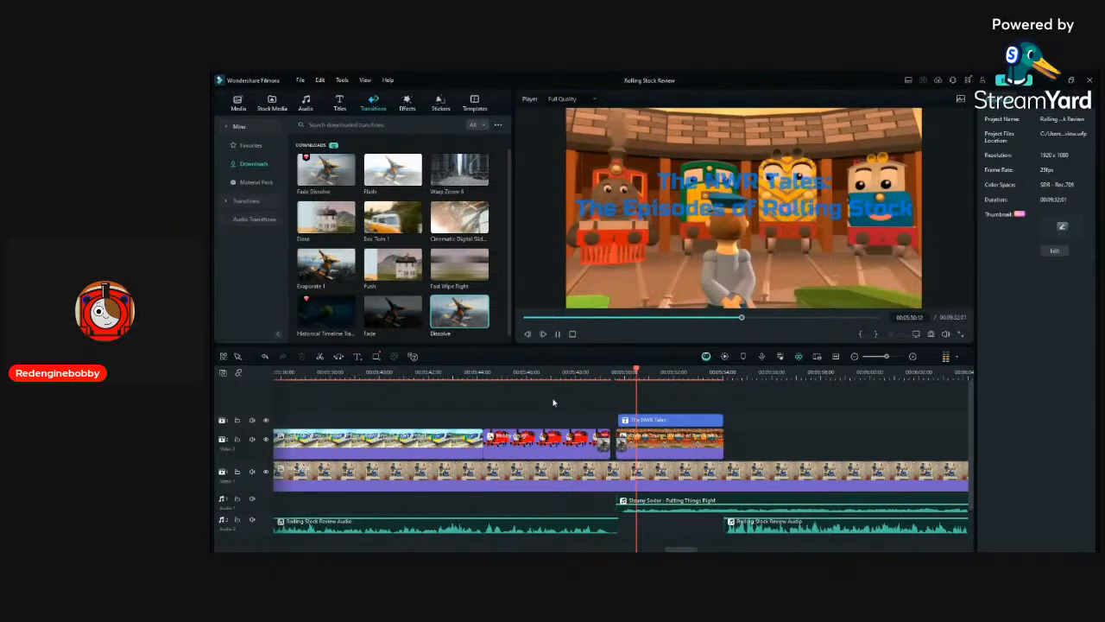
pyautogui.press('space')
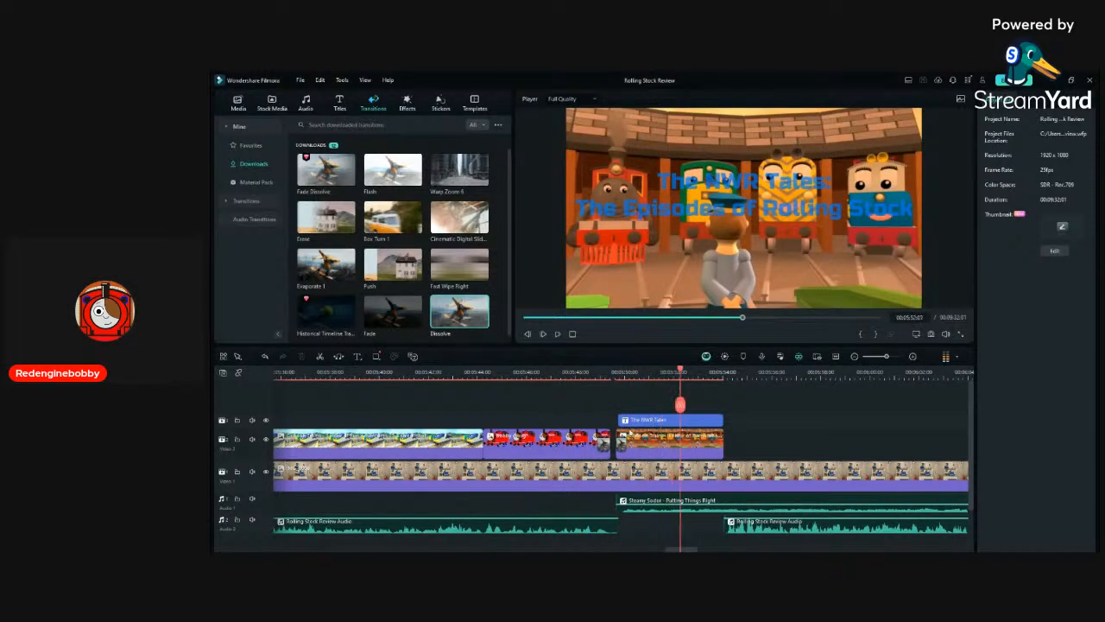
pyautogui.press('space')
pyautogui.press('space')
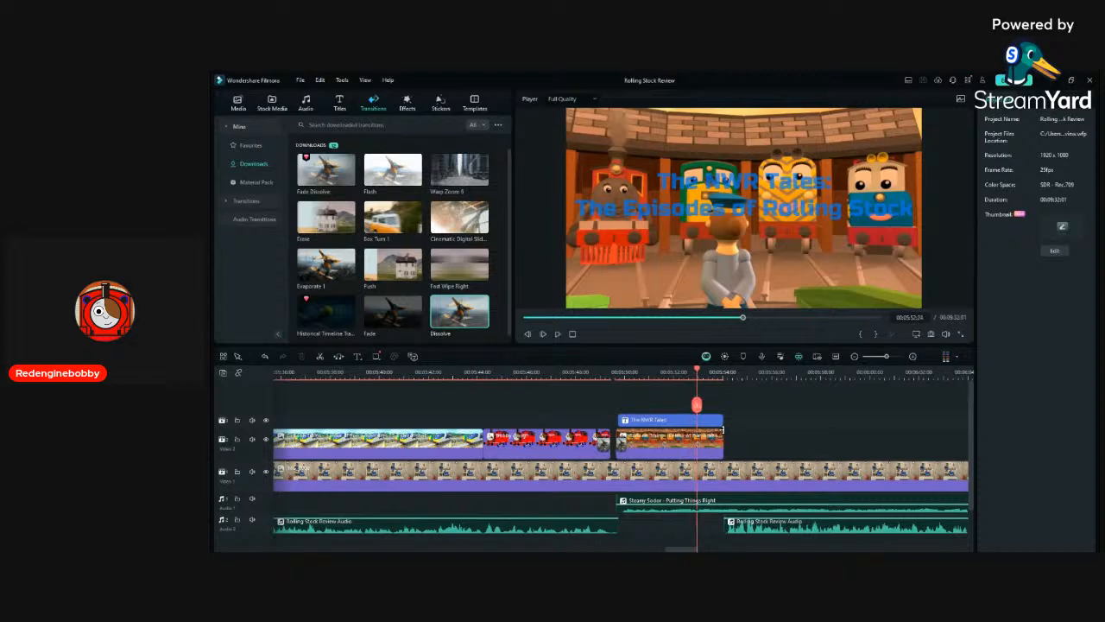
pyautogui.click(720, 432)
pyautogui.moveTo(721, 445); pyautogui.dragTo(696, 444)
# Move the second narration clip earlier to start where the roundhouse picture ends at about 5:53, and play it back.
pyautogui.click(754, 528)
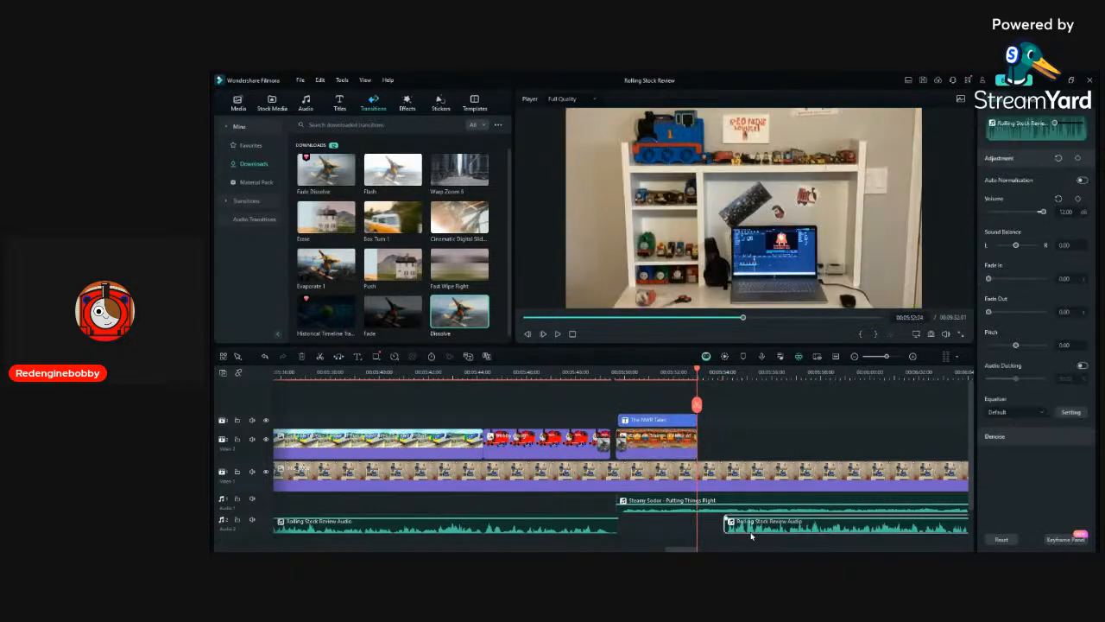
pyautogui.moveTo(754, 528); pyautogui.dragTo(725, 531)
pyautogui.click(772, 450)
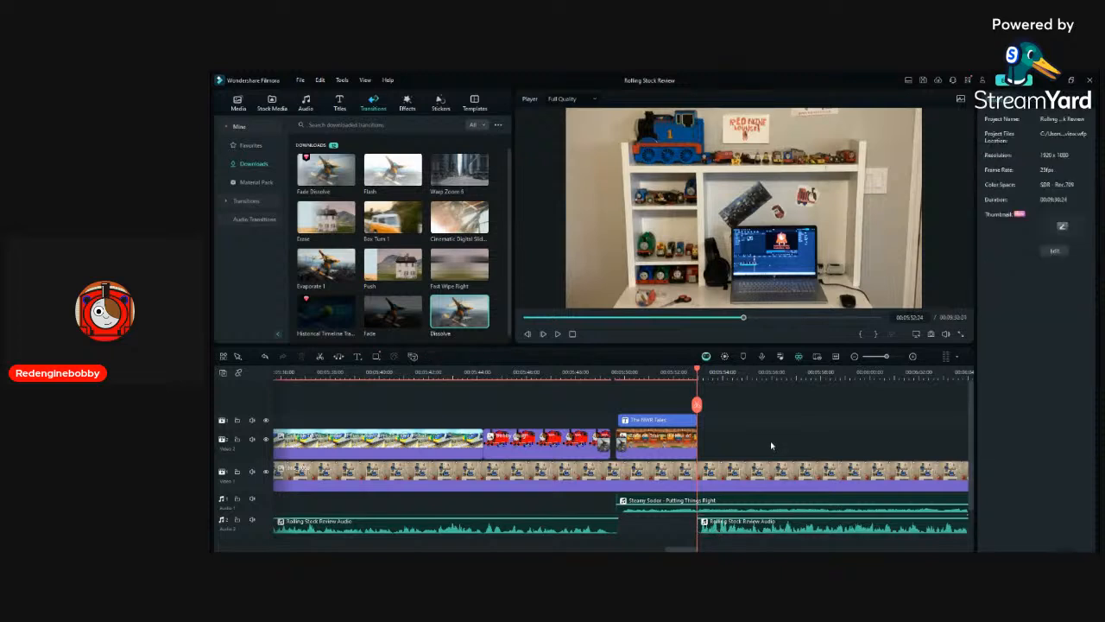
pyautogui.press('space')
pyautogui.scroll(-1, 771, 446)
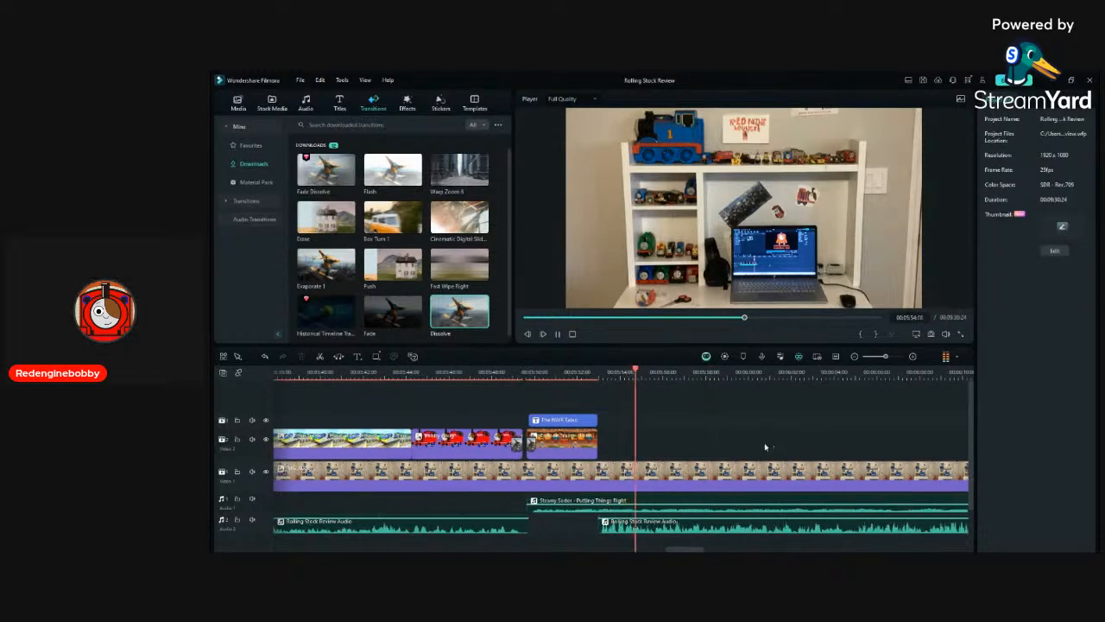
pyautogui.press('space')
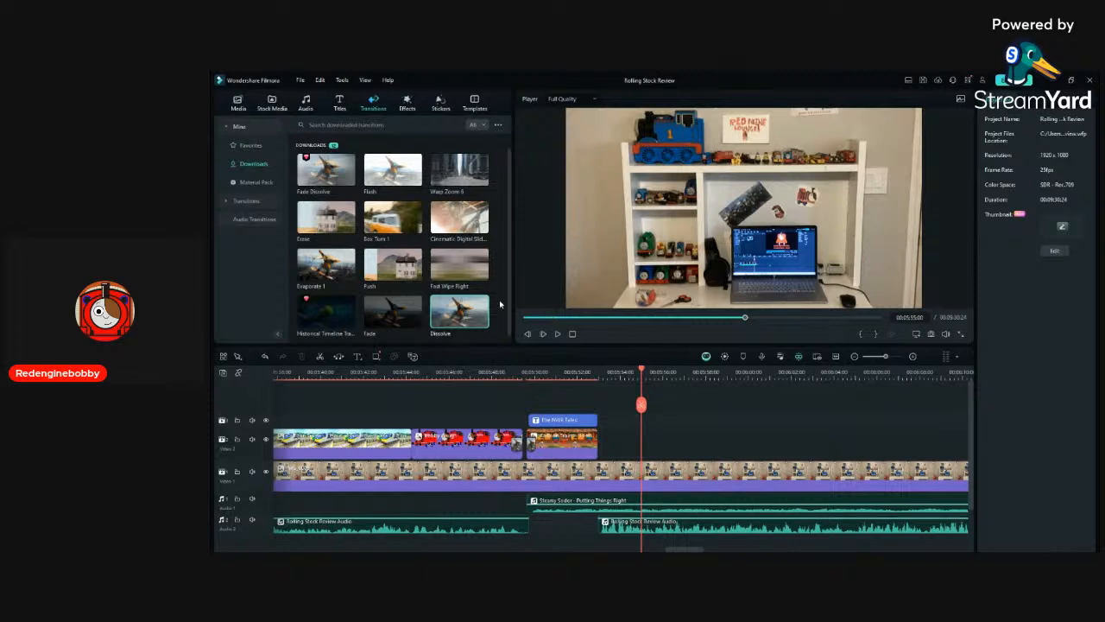
# Place the bandicam episode-list screenshot directly after the roundhouse picture at about 5:53 and play the narration over it.
pyautogui.click(238, 102)
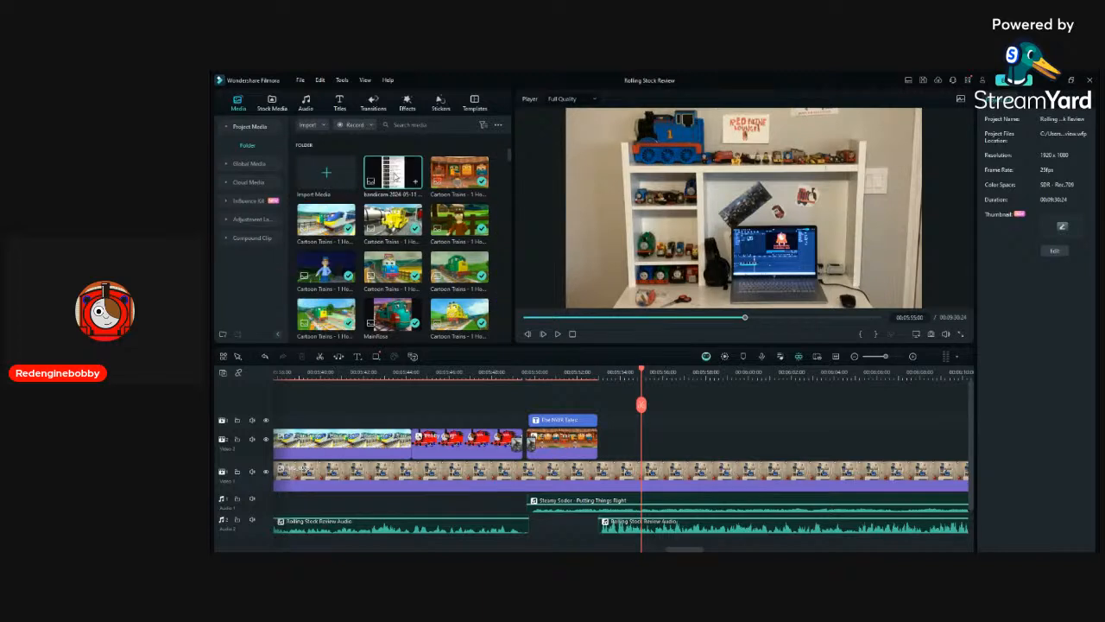
pyautogui.moveTo(395, 177); pyautogui.dragTo(606, 443)
pyautogui.click(596, 377)
pyautogui.press('space')
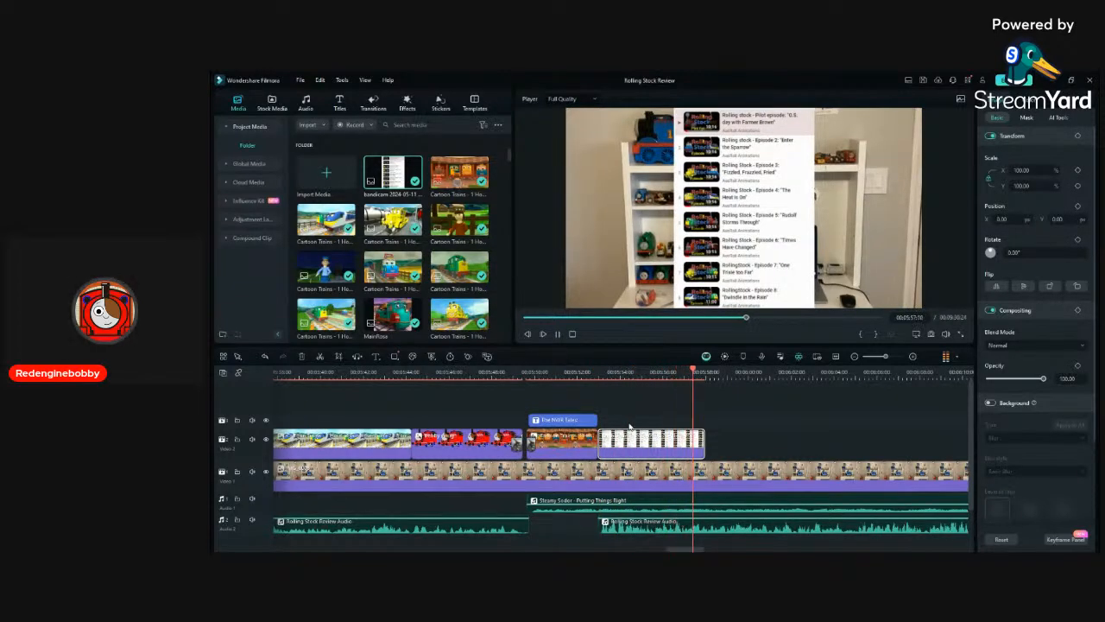
# Extend the episode-list screenshot to end at about 6:08 in line with the narration.
pyautogui.scroll(-1, 629, 427)
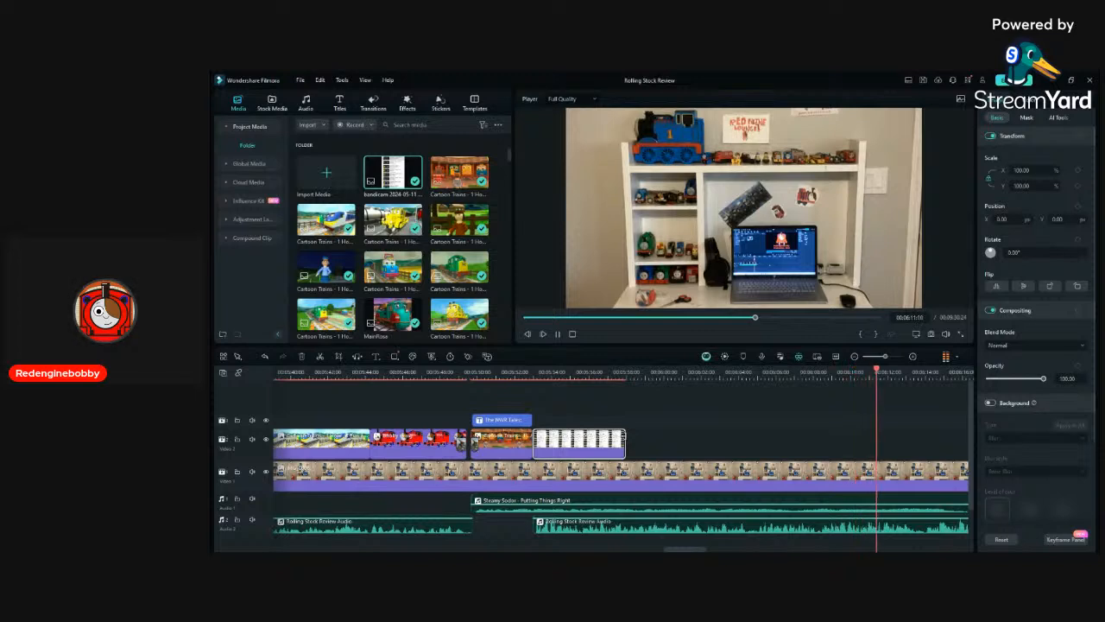
pyautogui.moveTo(623, 437); pyautogui.dragTo(819, 527)
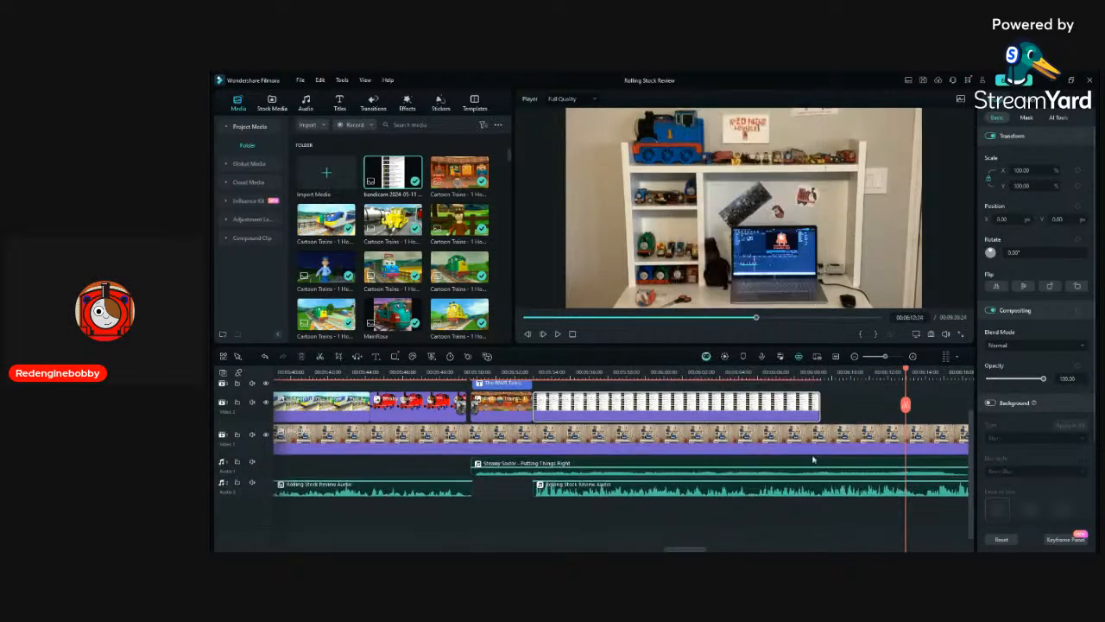
pyautogui.click(801, 371)
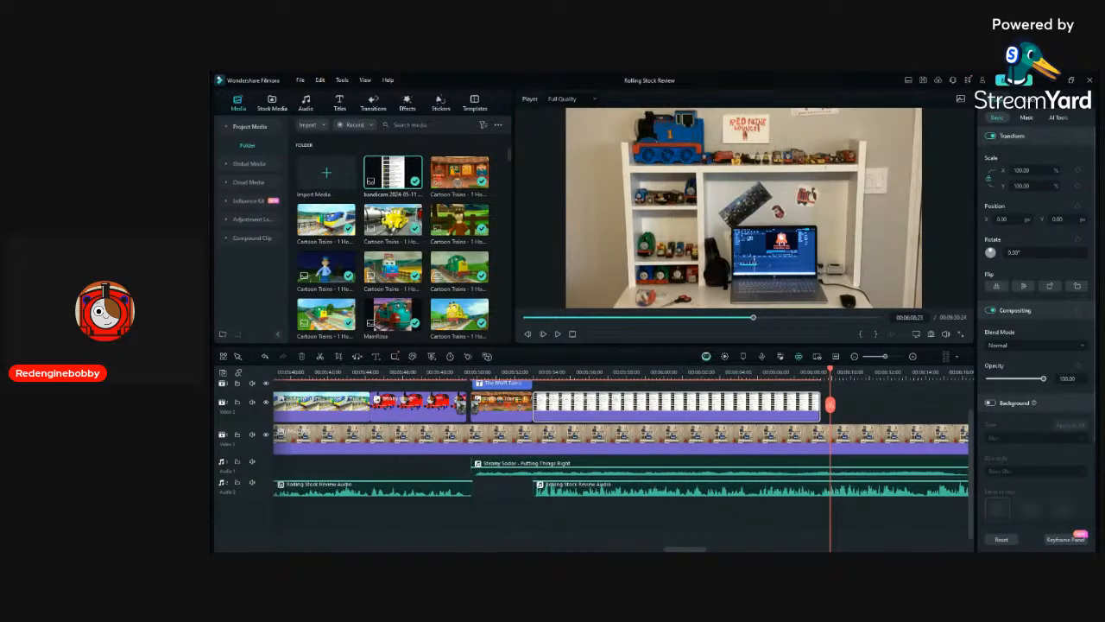
# Place the "Rolling stock - Pilot" picture after the episode list at about 6:08, scale it to about 86%, centre it, and play it back.
pyautogui.click(496, 310)
pyautogui.moveTo(397, 172); pyautogui.dragTo(827, 402)
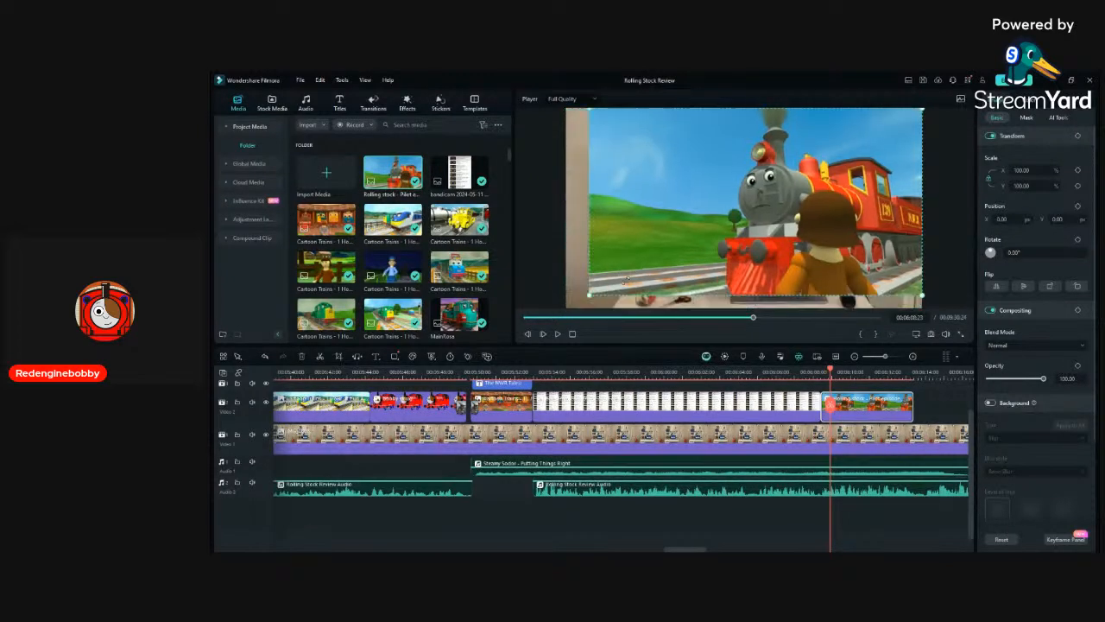
pyautogui.moveTo(626, 280); pyautogui.dragTo(632, 279)
pyautogui.moveTo(744, 237)
pyautogui.mouseDown()
pyautogui.moveTo(709, 251)
pyautogui.moveTo(730, 242)
pyautogui.mouseUp()
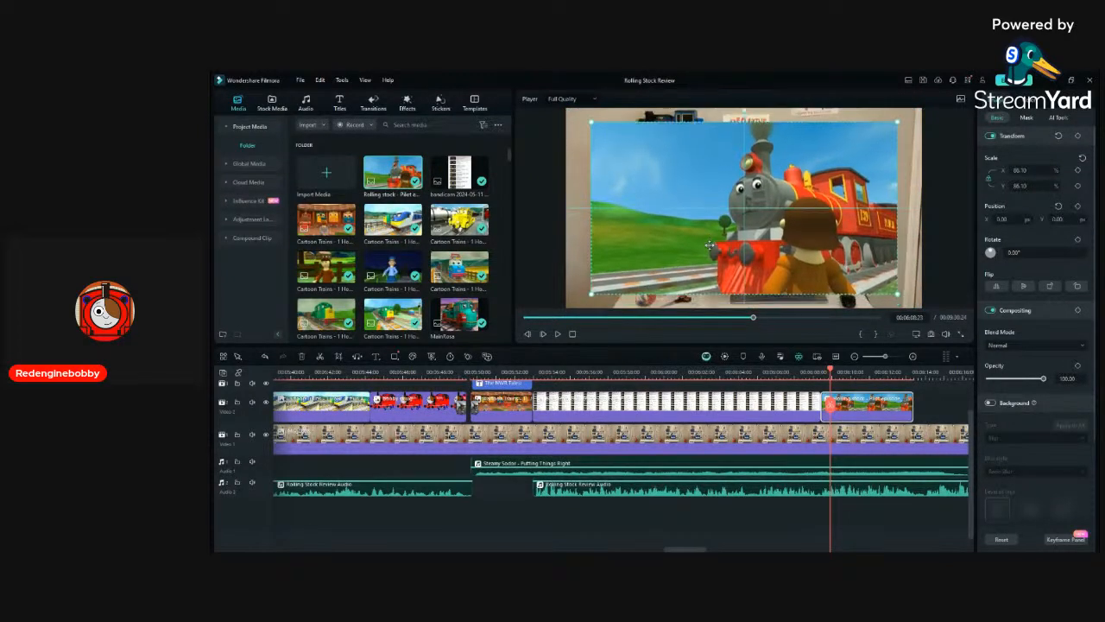
pyautogui.click(814, 372)
pyautogui.press('space')
pyautogui.scroll(-1, 931, 463)
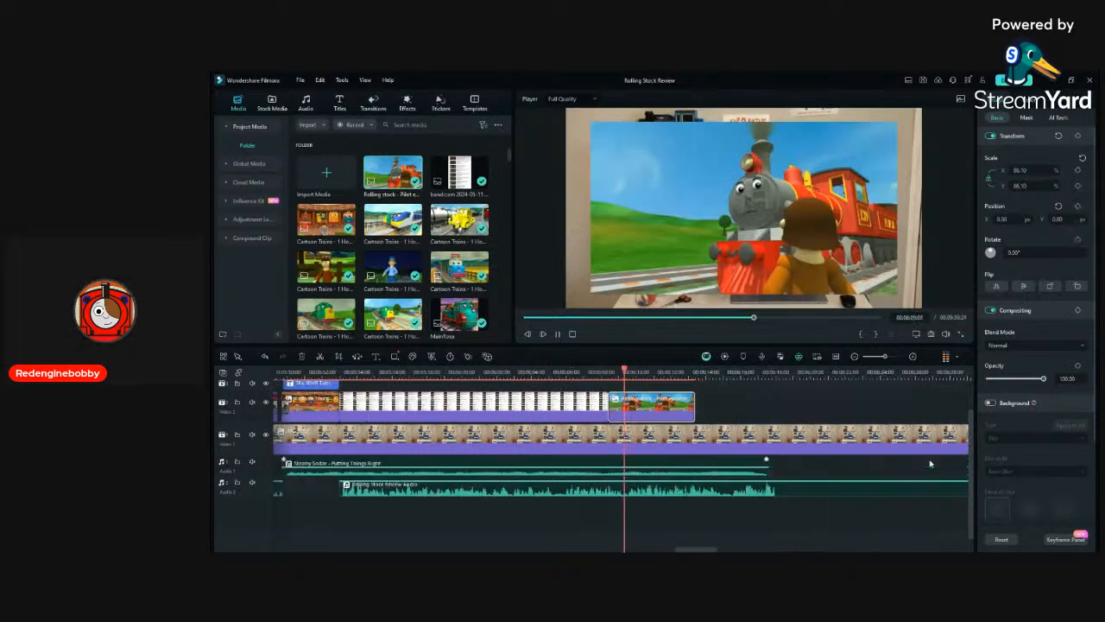
pyautogui.scroll(-2, 931, 464)
pyautogui.scroll(2, 907, 398)
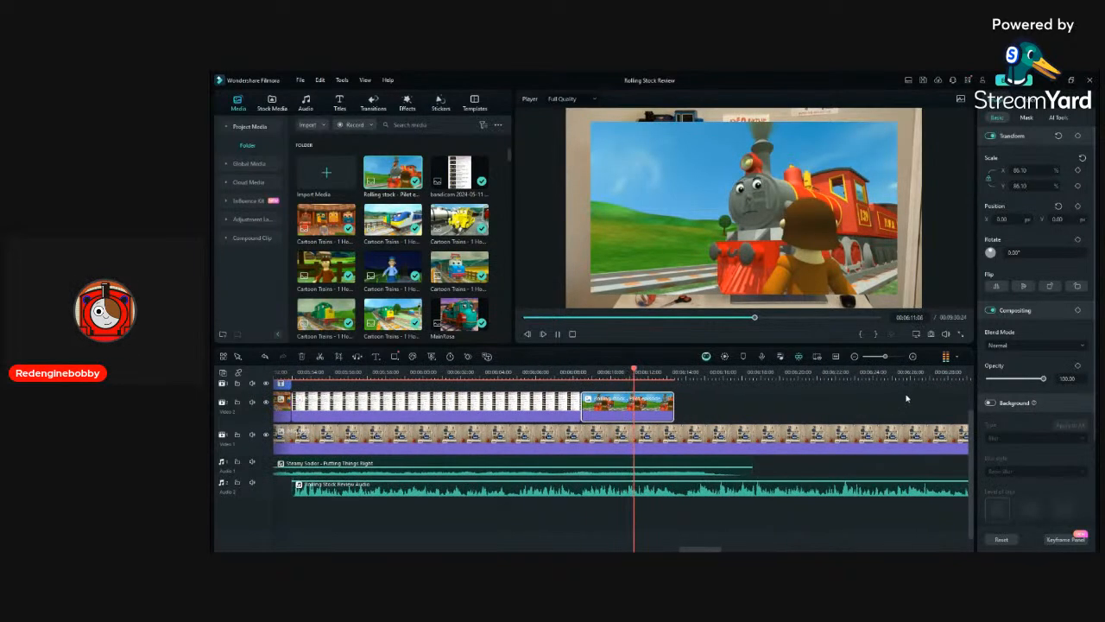
# Extend the "Rolling stock - Pilot" picture to end at about 6:14 in line with the narration.
pyautogui.scroll(3, 907, 398)
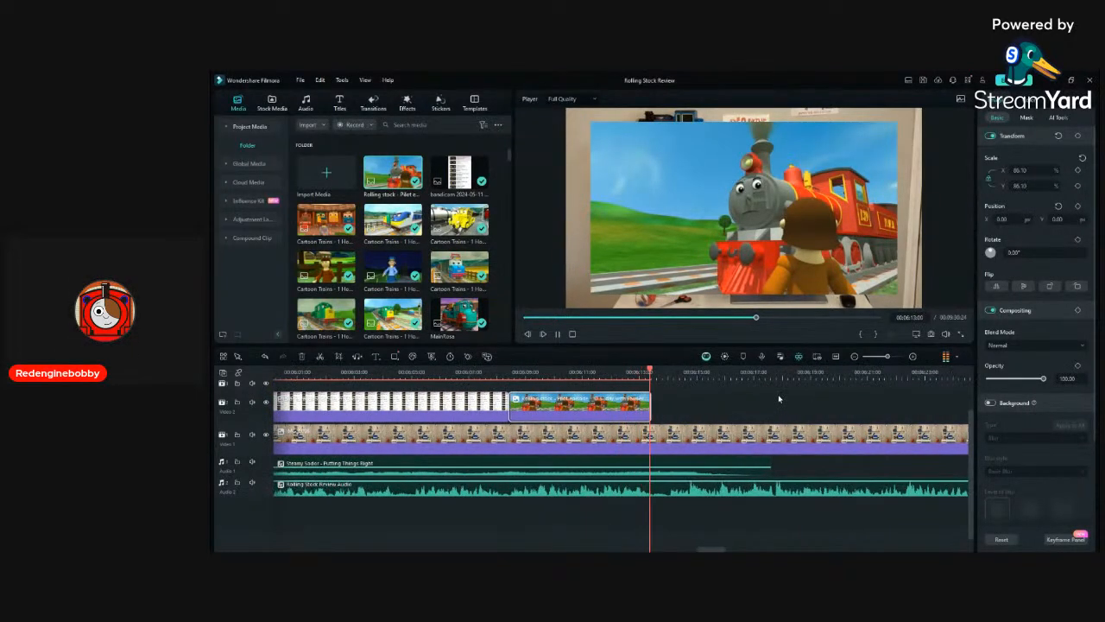
pyautogui.press('space')
pyautogui.moveTo(651, 403); pyautogui.dragTo(664, 406)
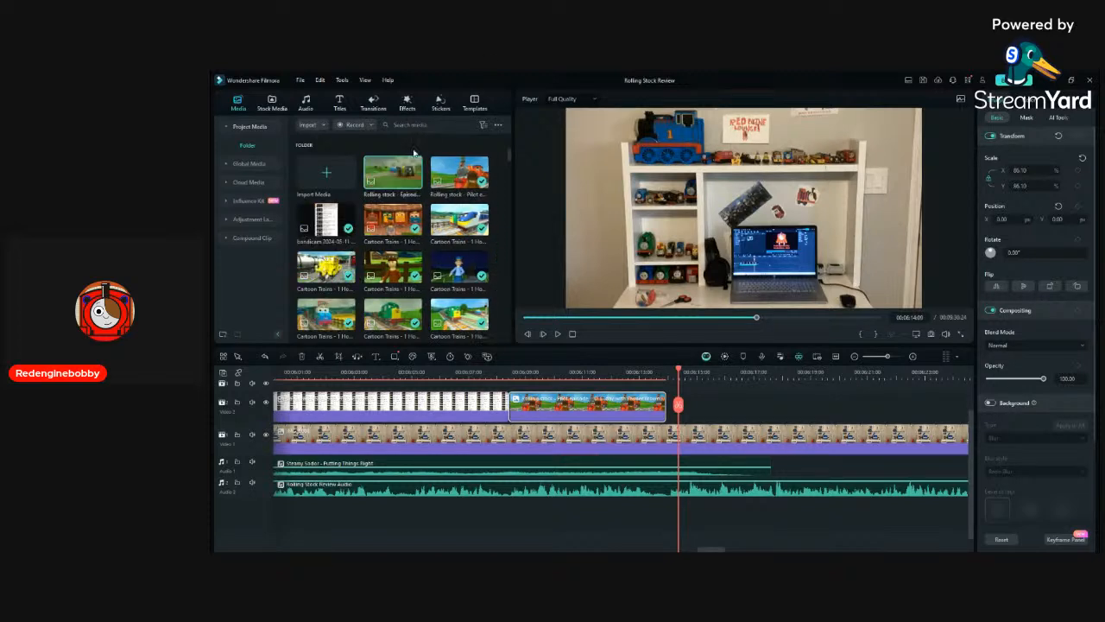
# Place the overturned diesel picture directly after the Pilot picture, scale it to about 89%, centre it, and play it back.
pyautogui.moveTo(416, 179); pyautogui.dragTo(669, 436)
pyautogui.moveTo(567, 307); pyautogui.dragTo(608, 284)
pyautogui.moveTo(670, 249); pyautogui.dragTo(650, 257)
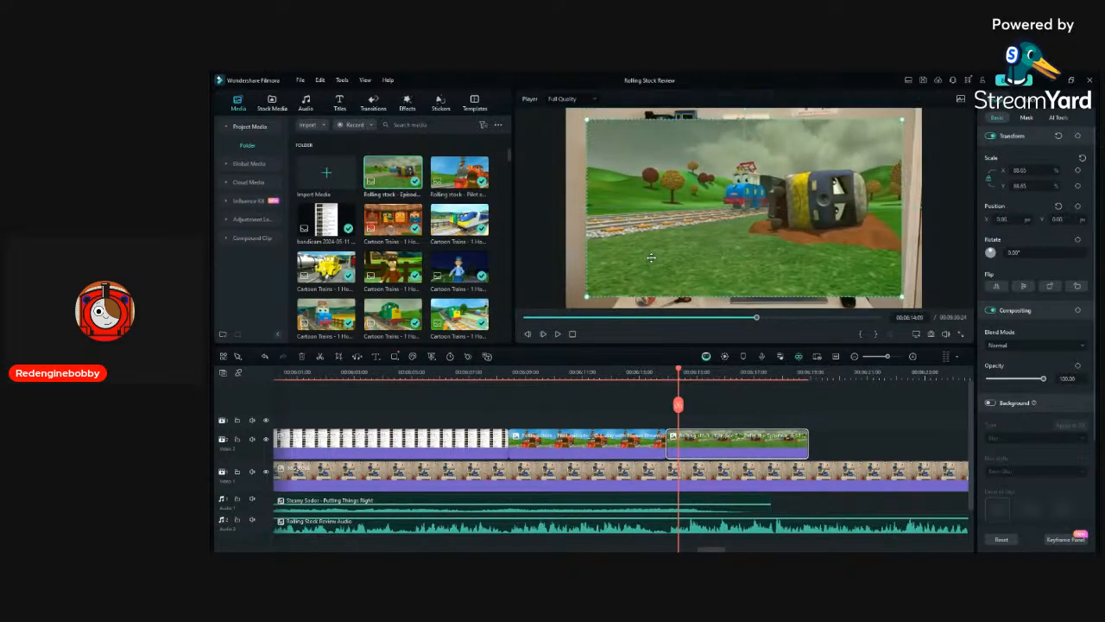
pyautogui.click(659, 369)
pyautogui.press('space')
# Extend the overturned diesel picture to end at about 6:21 and play back the narration across its new end.
pyautogui.click(704, 422)
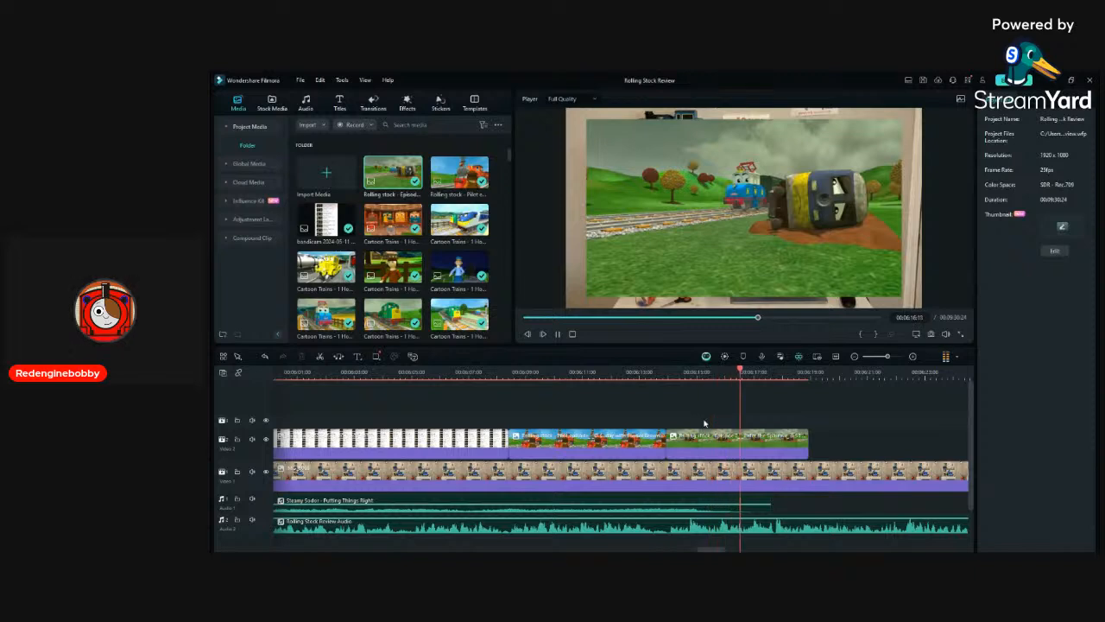
pyautogui.scroll(-1, 703, 423)
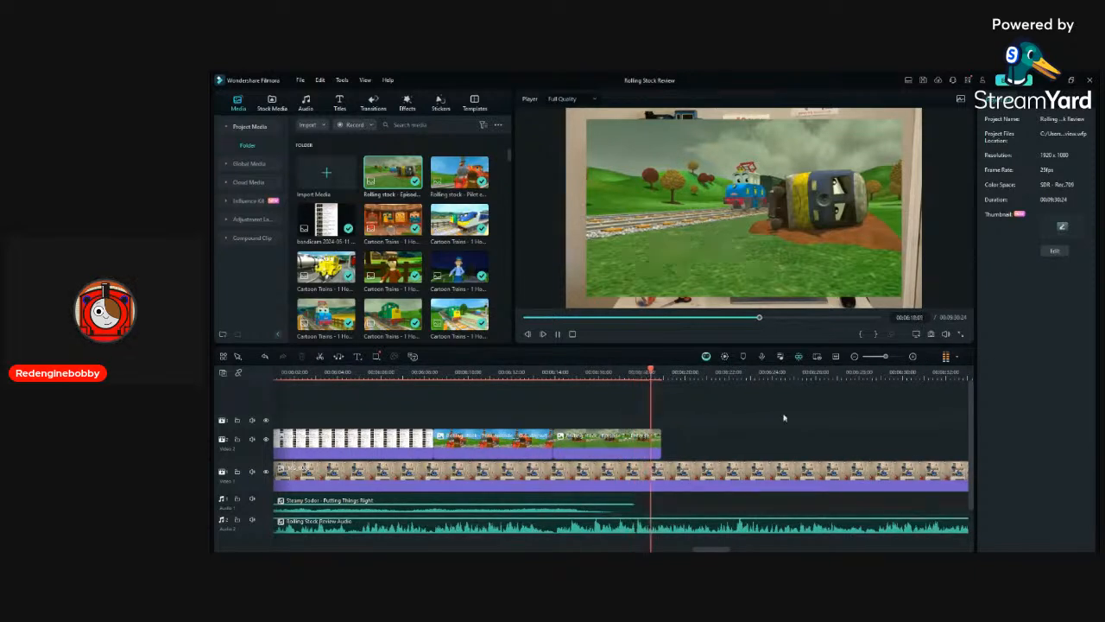
pyautogui.scroll(-1, 849, 433)
pyautogui.scroll(-1, 849, 433)
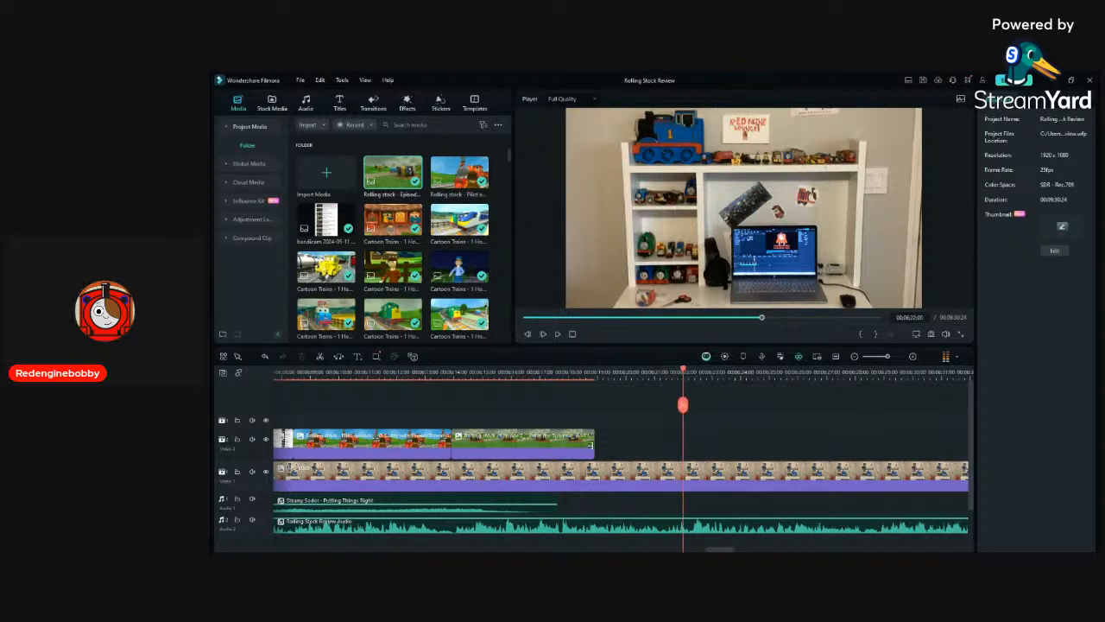
pyautogui.moveTo(593, 443); pyautogui.dragTo(662, 540)
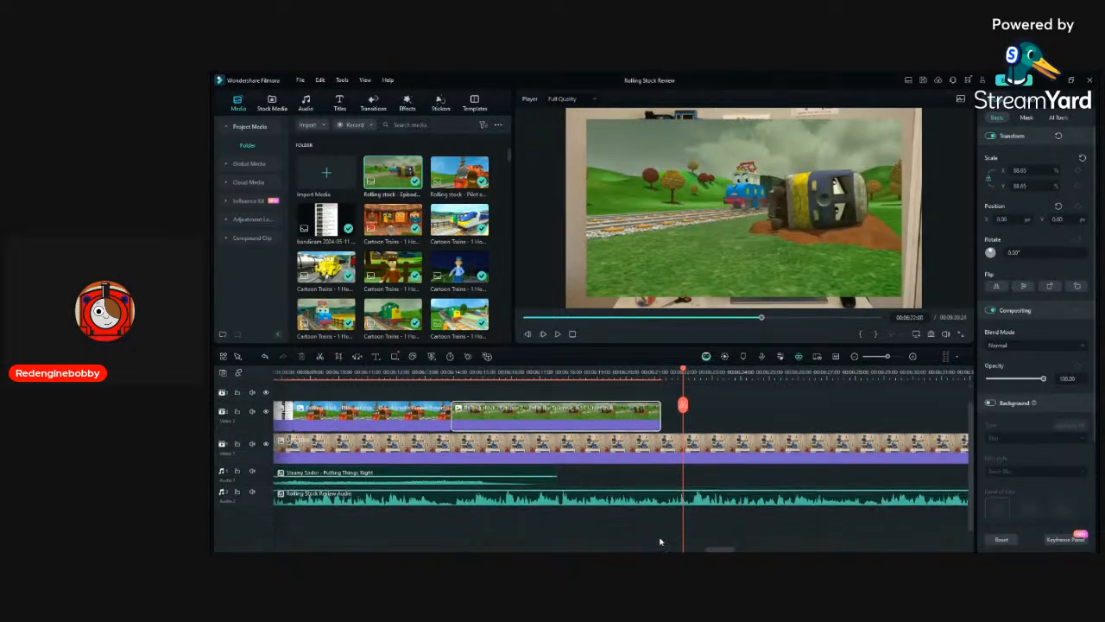
pyautogui.click(651, 373)
pyautogui.press('space')
pyautogui.press('space')
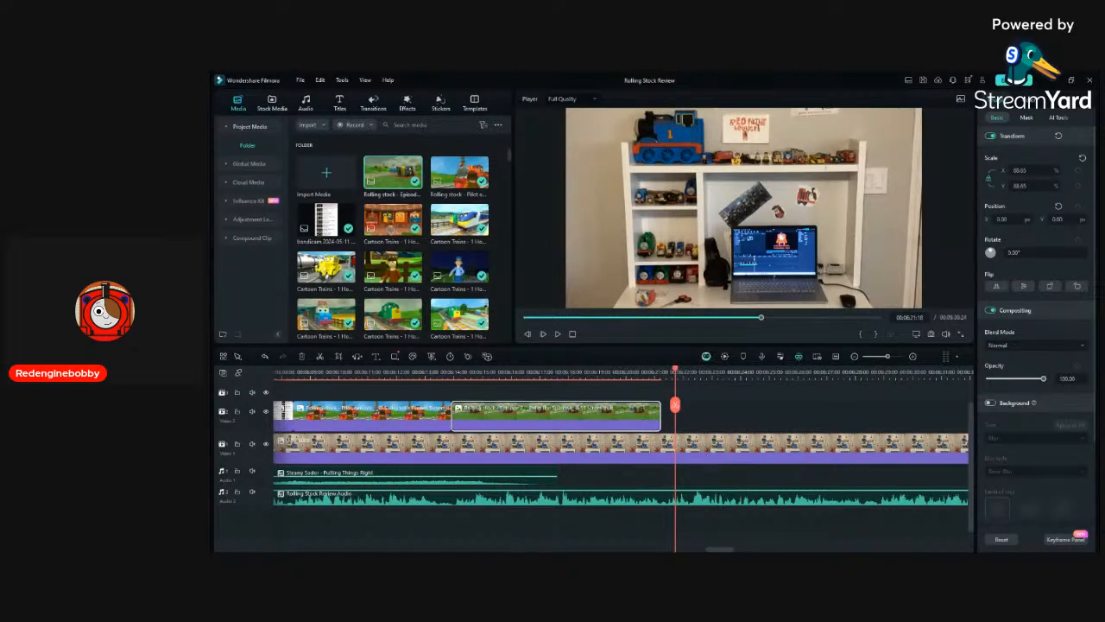
# Place the level-crossing picture directly after the overturned diesel at about 6:21, scaled to about 89% and centred, and play it back.
pyautogui.scroll(-5, 506, 266)
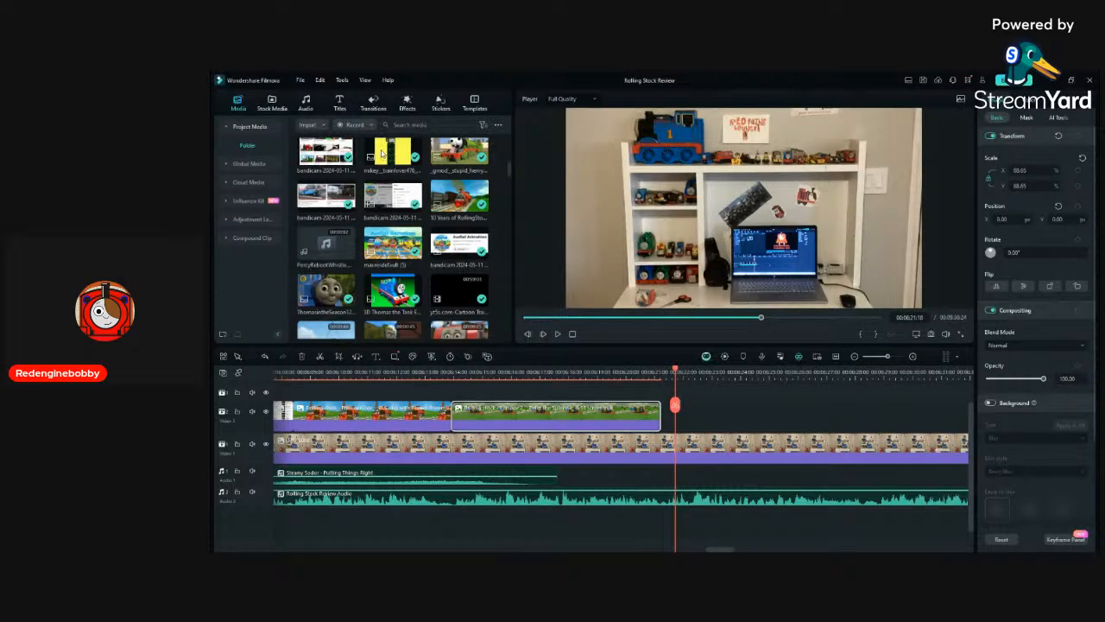
pyautogui.scroll(5, 381, 153)
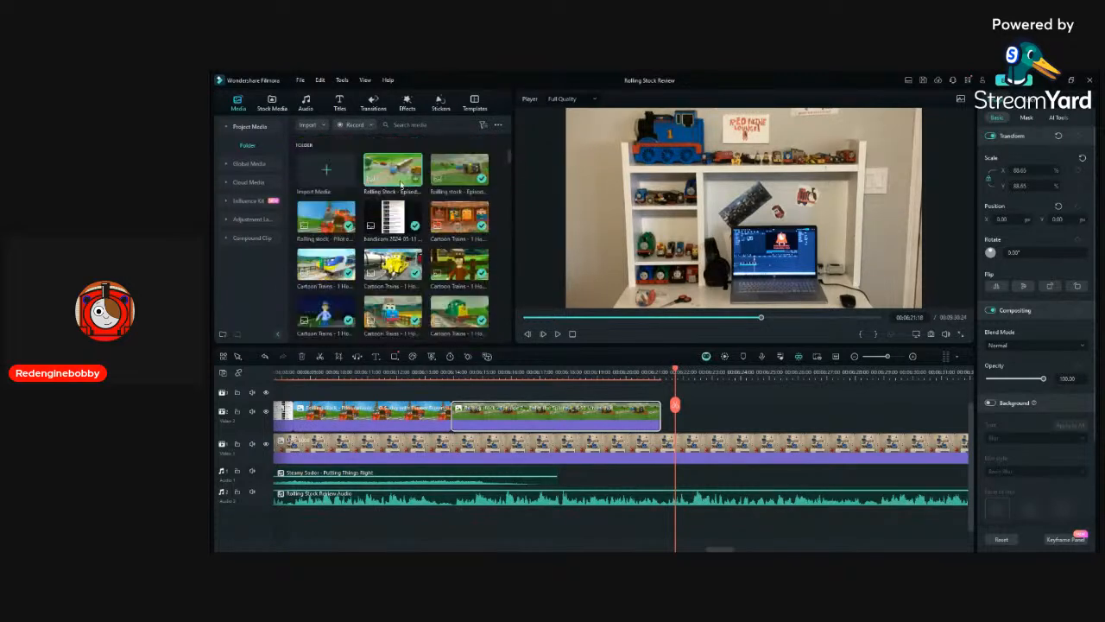
pyautogui.moveTo(393, 169); pyautogui.dragTo(682, 423)
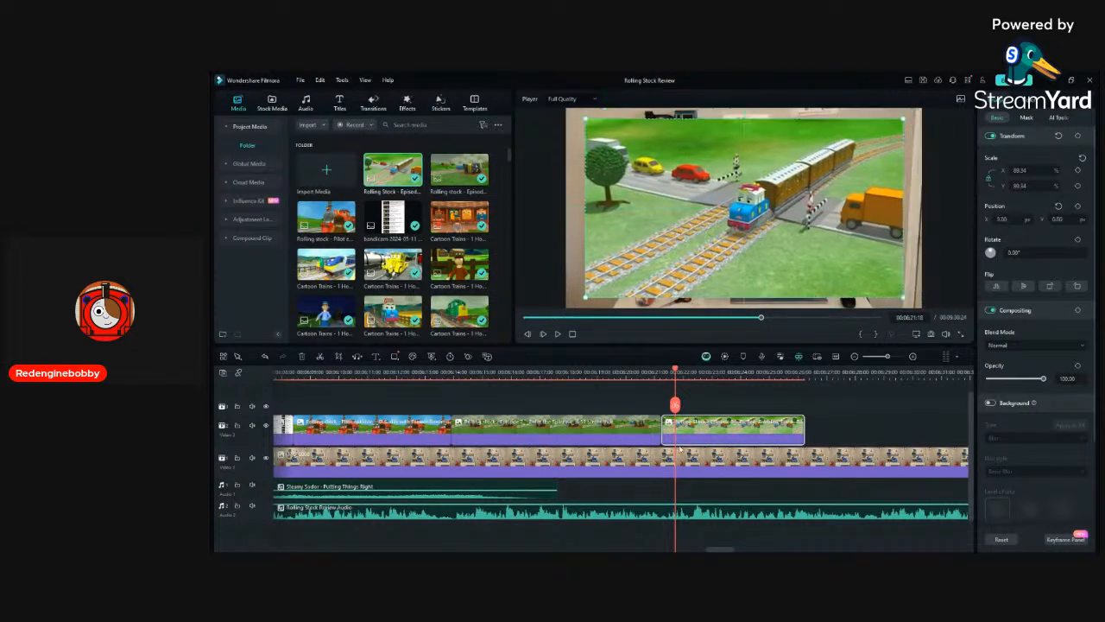
pyautogui.click(649, 385)
pyautogui.press('space')
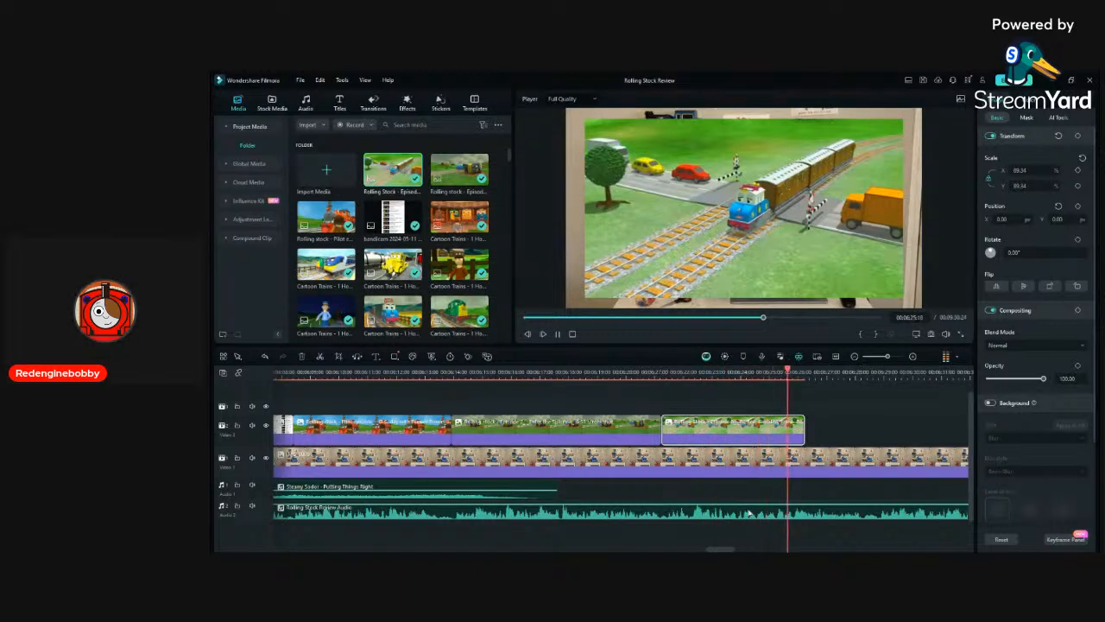
# Extend the level-crossing picture to end at about 6:29 in line with the narration.
pyautogui.scroll(-1, 748, 513)
pyautogui.scroll(1, 841, 481)
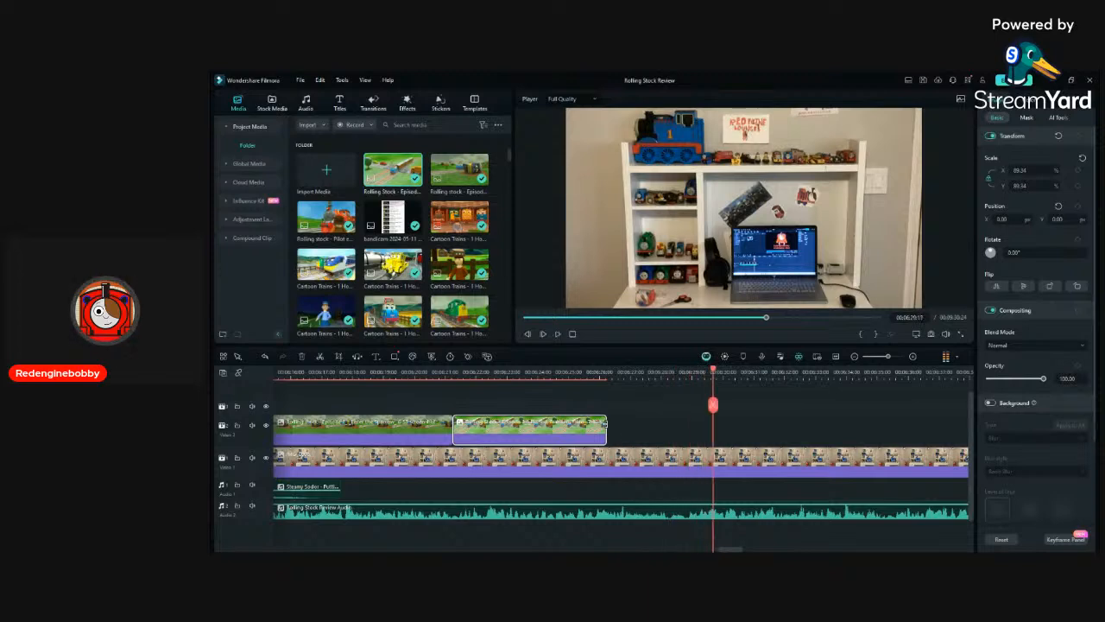
pyautogui.moveTo(606, 430); pyautogui.dragTo(685, 528)
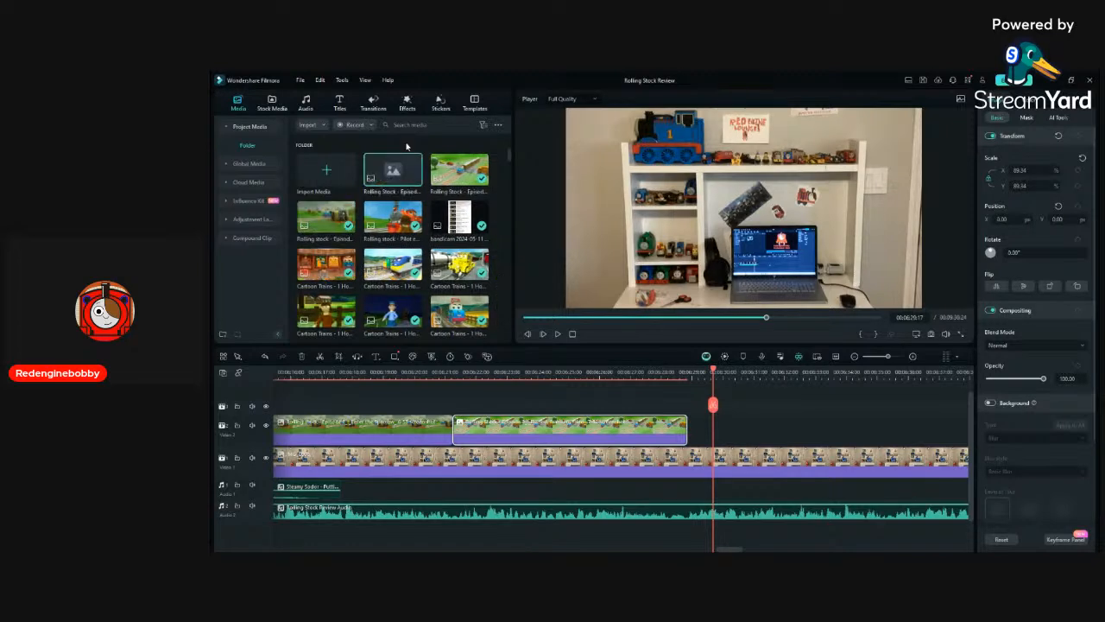
# Place the blue and yellow electric train picture after the level crossing, scale it to about 94%, centre it, and play it back.
pyautogui.moveTo(395, 173); pyautogui.dragTo(689, 419)
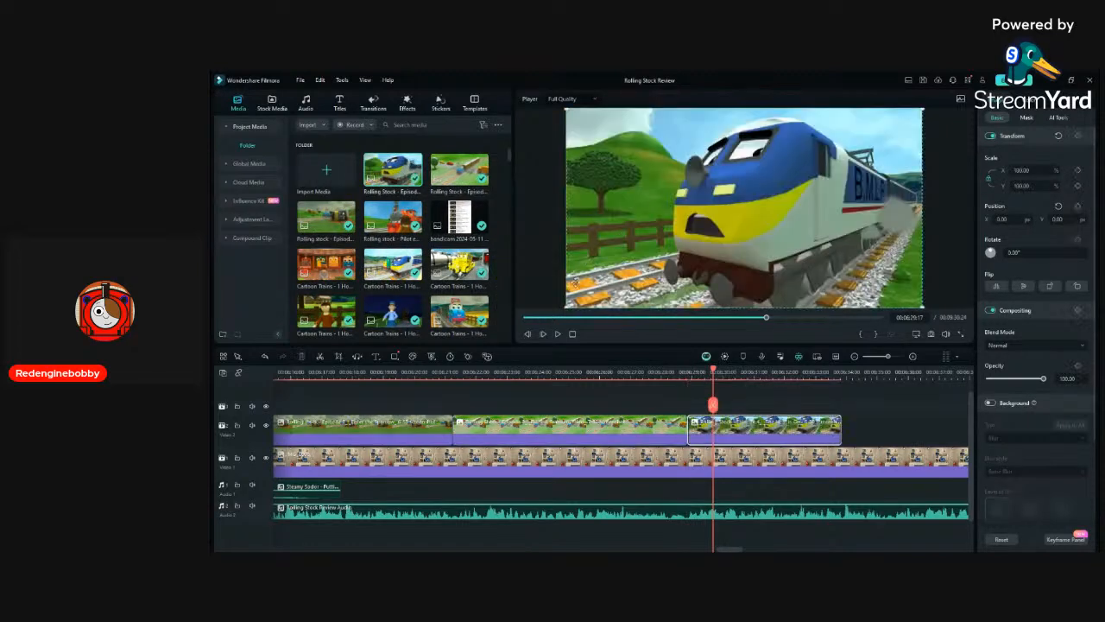
pyautogui.moveTo(568, 306); pyautogui.dragTo(638, 250)
pyautogui.click(678, 372)
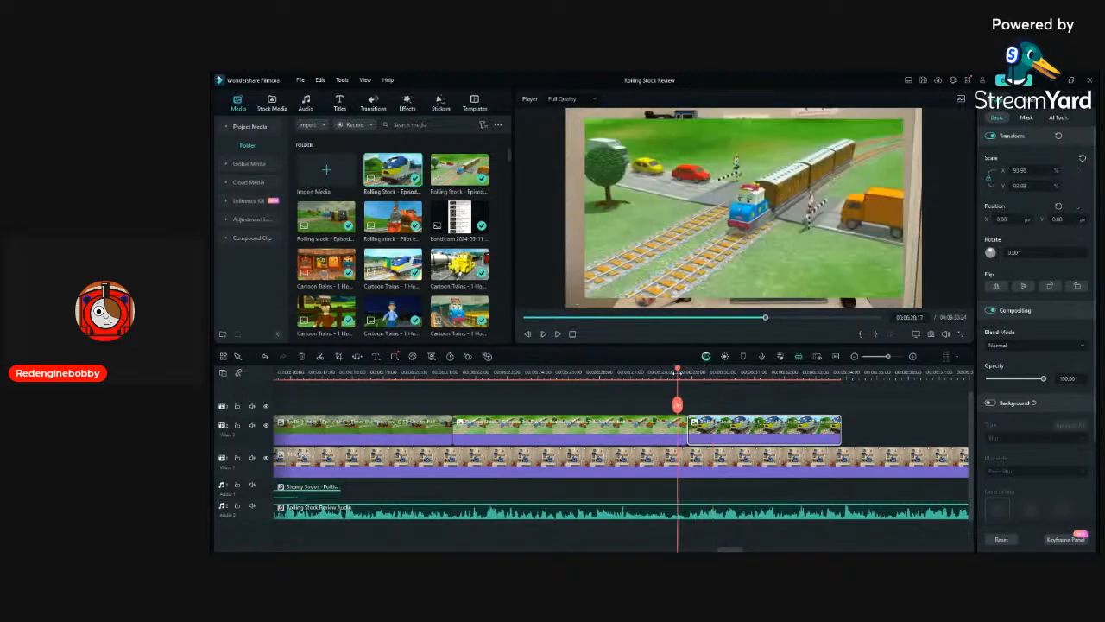
pyautogui.press('space')
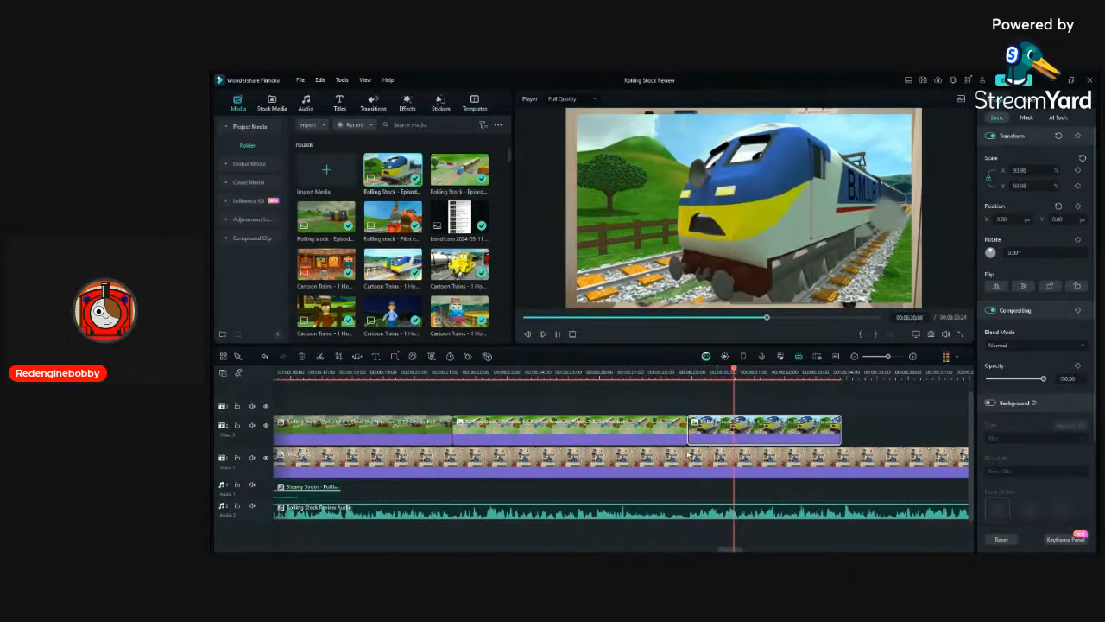
# Extend the blue and yellow electric train picture to end at about 6:35 in line with the narration.
pyautogui.hotkey('ctrl', '-')
pyautogui.hotkey('ctrl', '-')
pyautogui.hotkey('ctrl', '-')
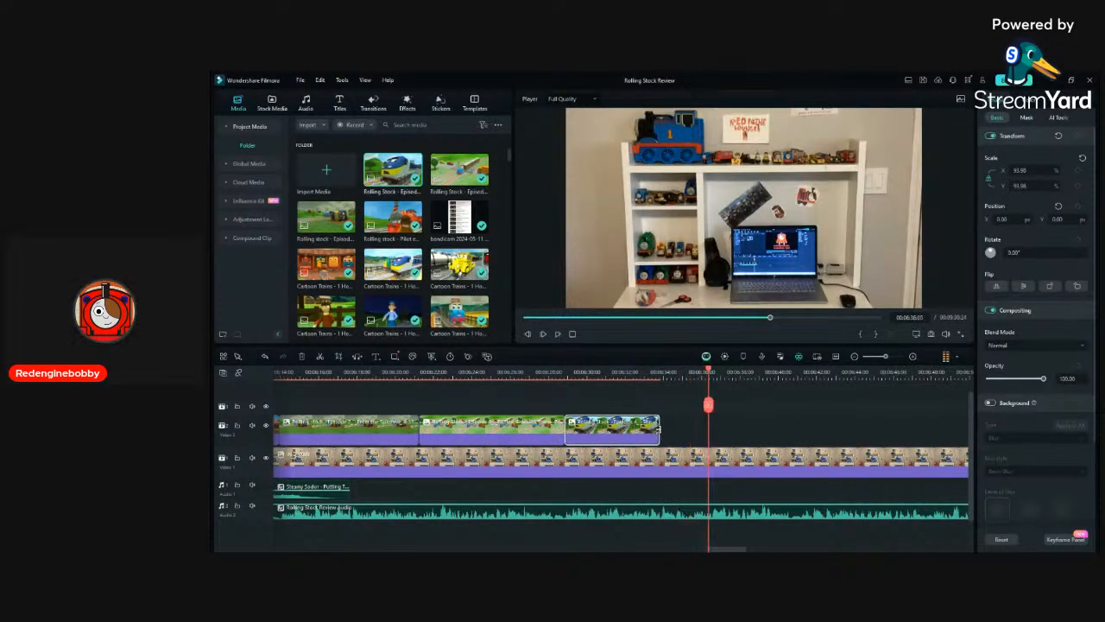
pyautogui.moveTo(659, 429); pyautogui.dragTo(691, 449)
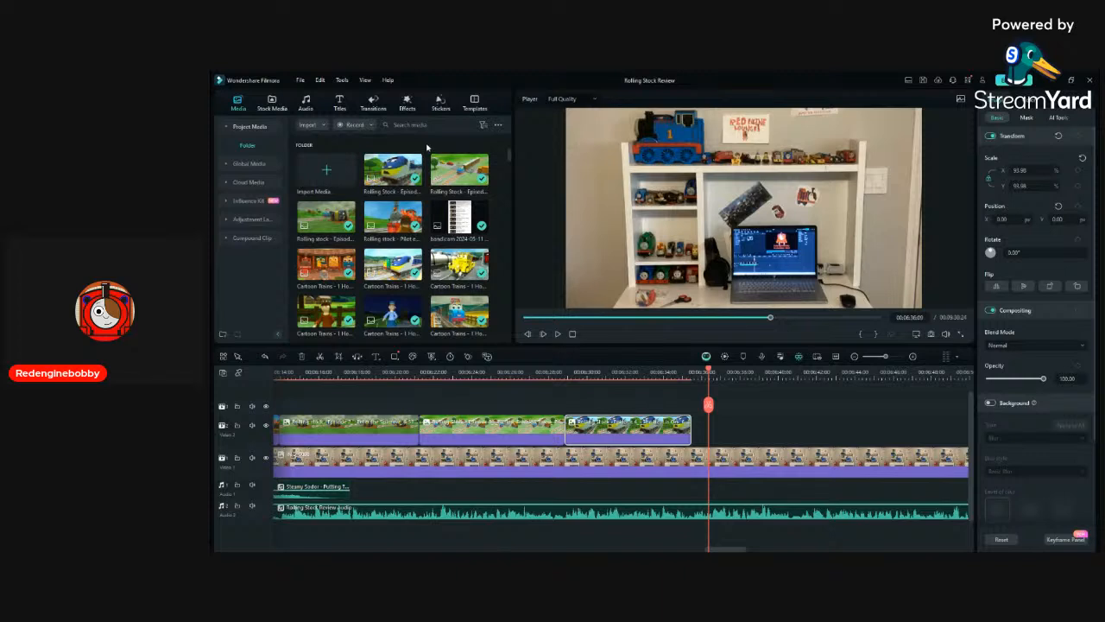
# Place the rainy two-engine picture after the electric train at about 6:35, scale it to about 93%, centre it, and play it back.
pyautogui.moveTo(405, 169); pyautogui.dragTo(710, 425)
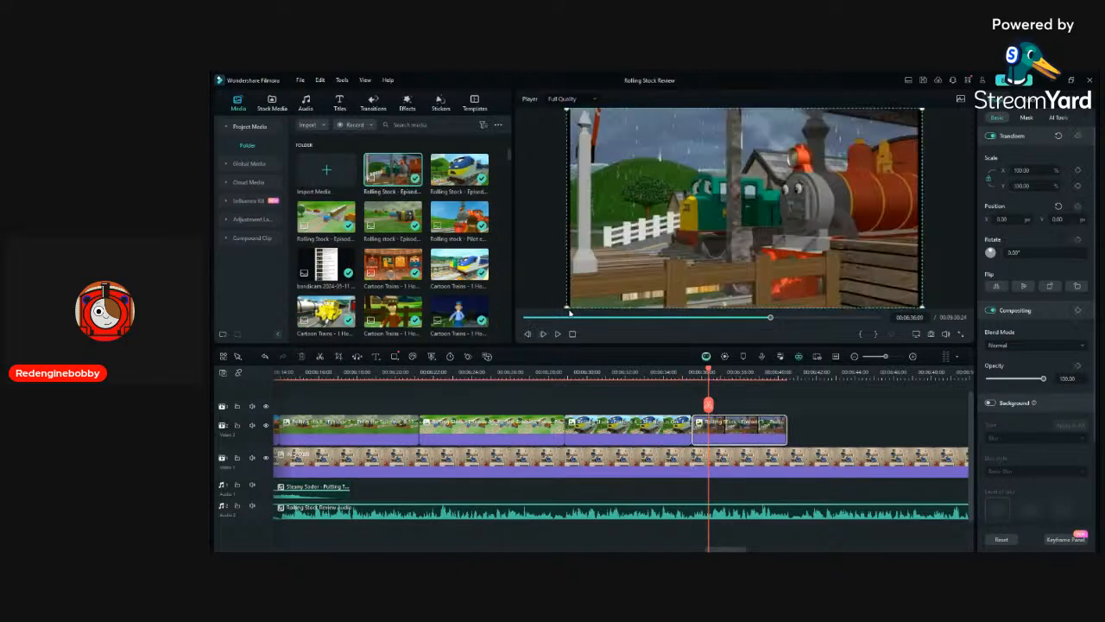
pyautogui.moveTo(568, 309); pyautogui.dragTo(594, 294)
pyautogui.moveTo(661, 218); pyautogui.dragTo(649, 225)
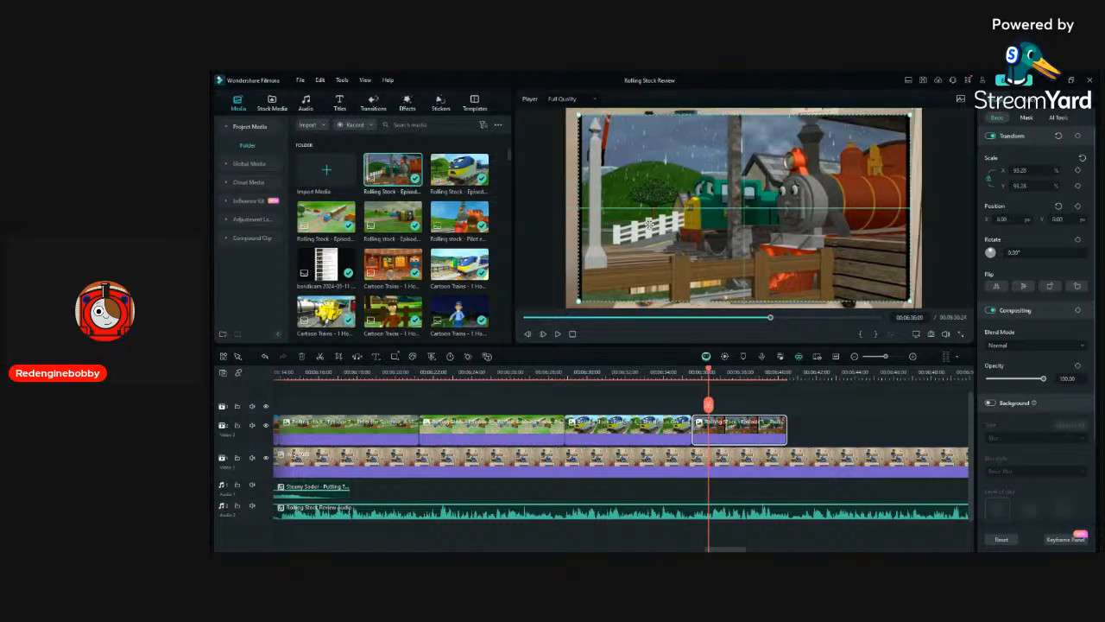
pyautogui.click(682, 371)
pyautogui.press('space')
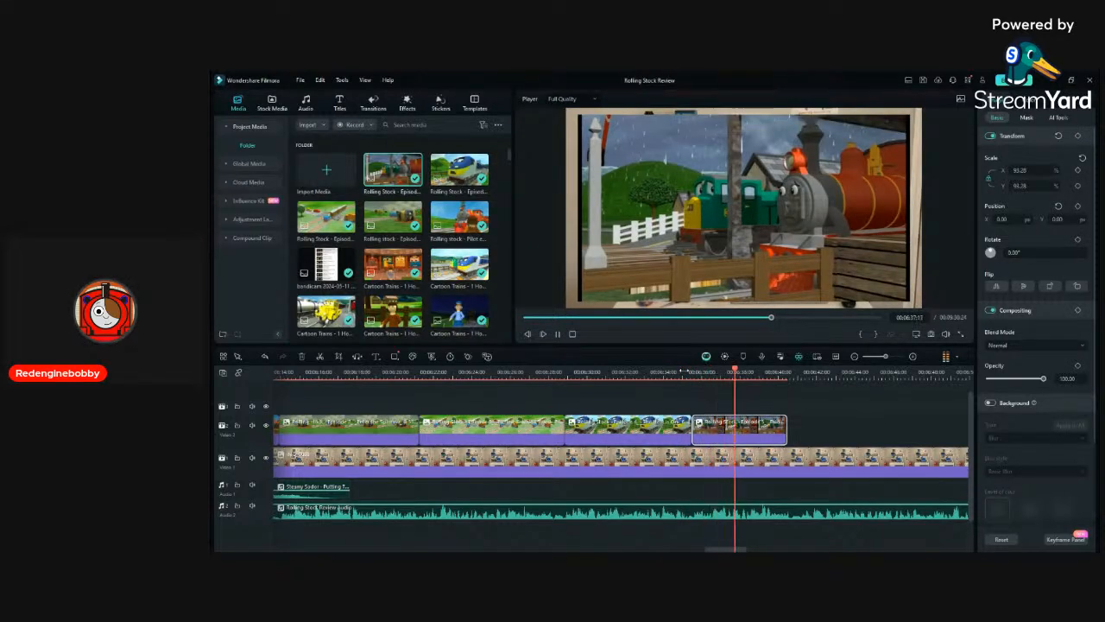
# Extend the rainy two-engine picture to end at about 6:41 in line with the narration.
pyautogui.scroll(1, 886, 444)
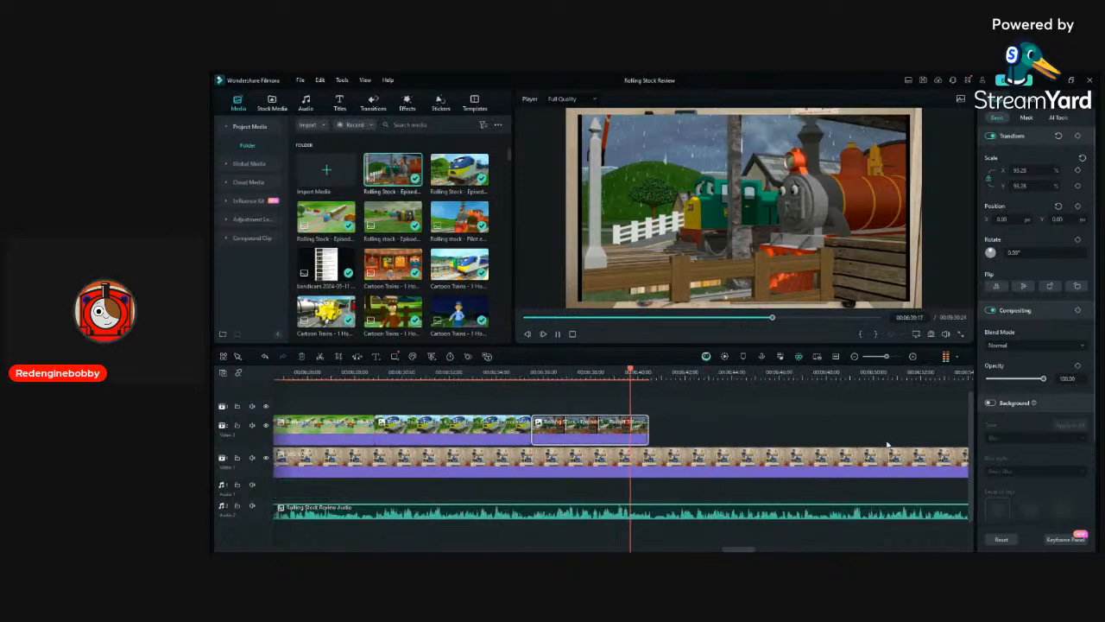
pyautogui.press('space')
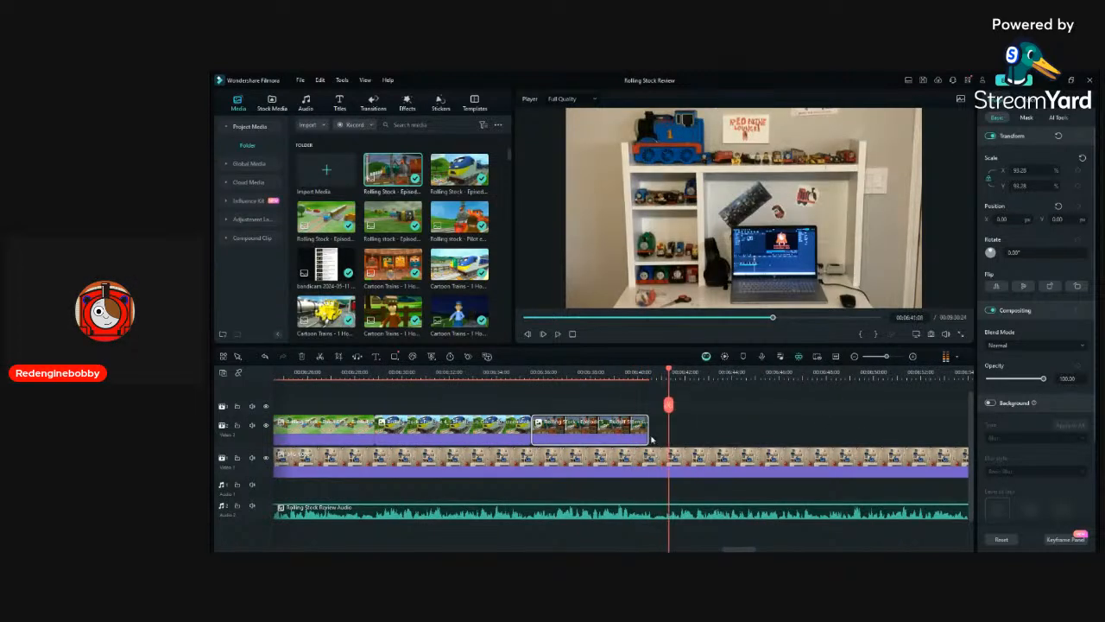
pyautogui.moveTo(649, 439); pyautogui.dragTo(668, 442)
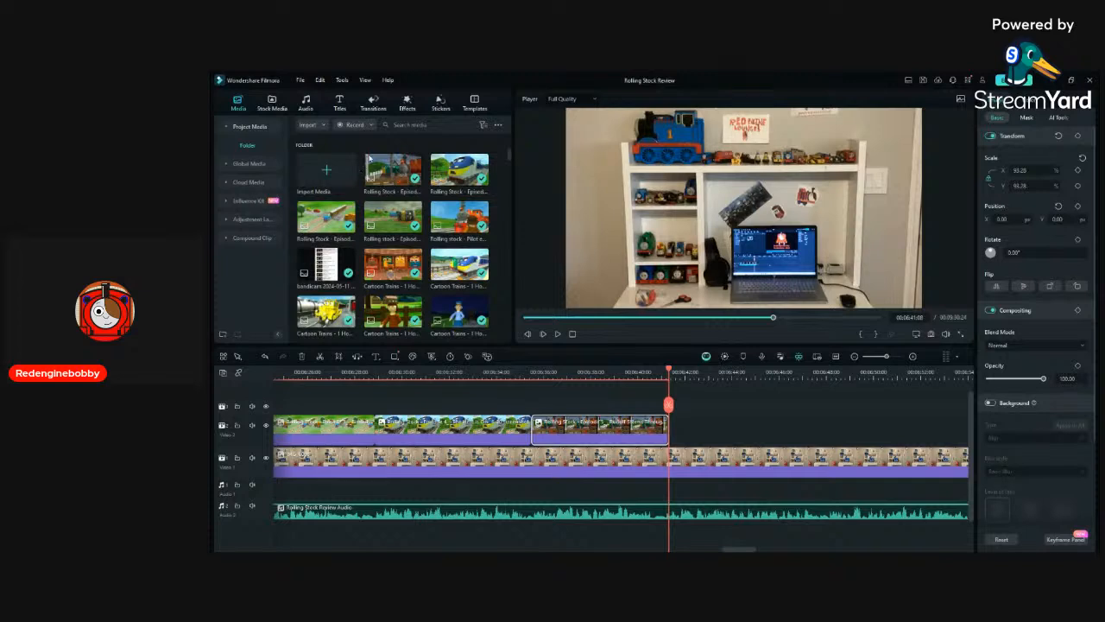
# Place the red steam engine picture after the rainy scene at about 6:41, scale it to about 86%, centre it, and play it back.
pyautogui.moveTo(370, 157); pyautogui.dragTo(678, 430)
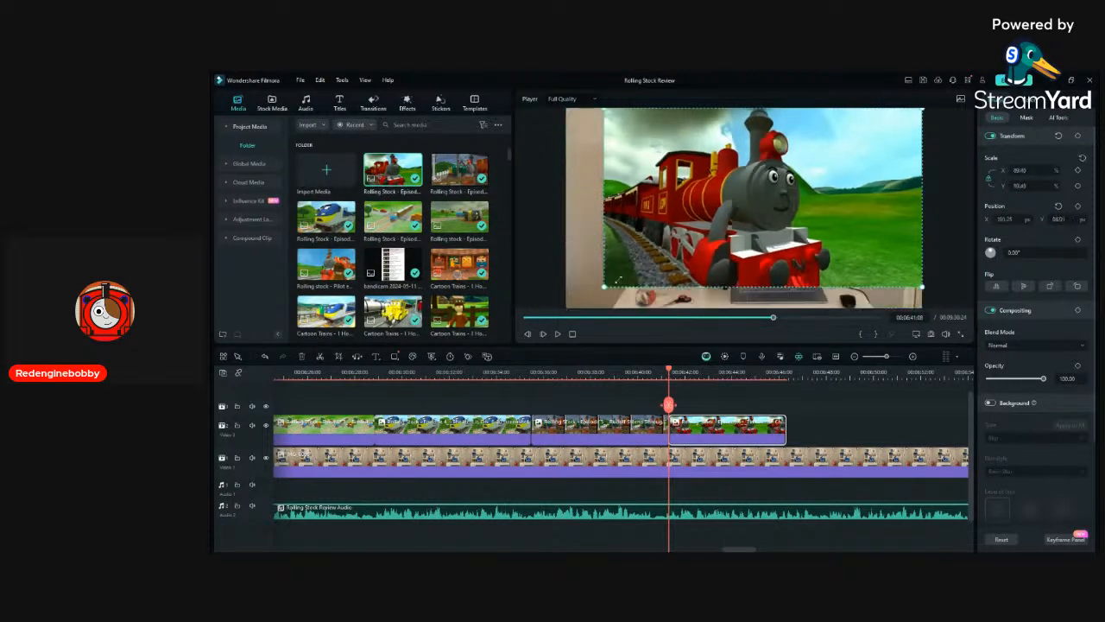
pyautogui.moveTo(618, 280); pyautogui.dragTo(619, 279)
pyautogui.moveTo(667, 248); pyautogui.dragTo(647, 259)
pyautogui.click(653, 367)
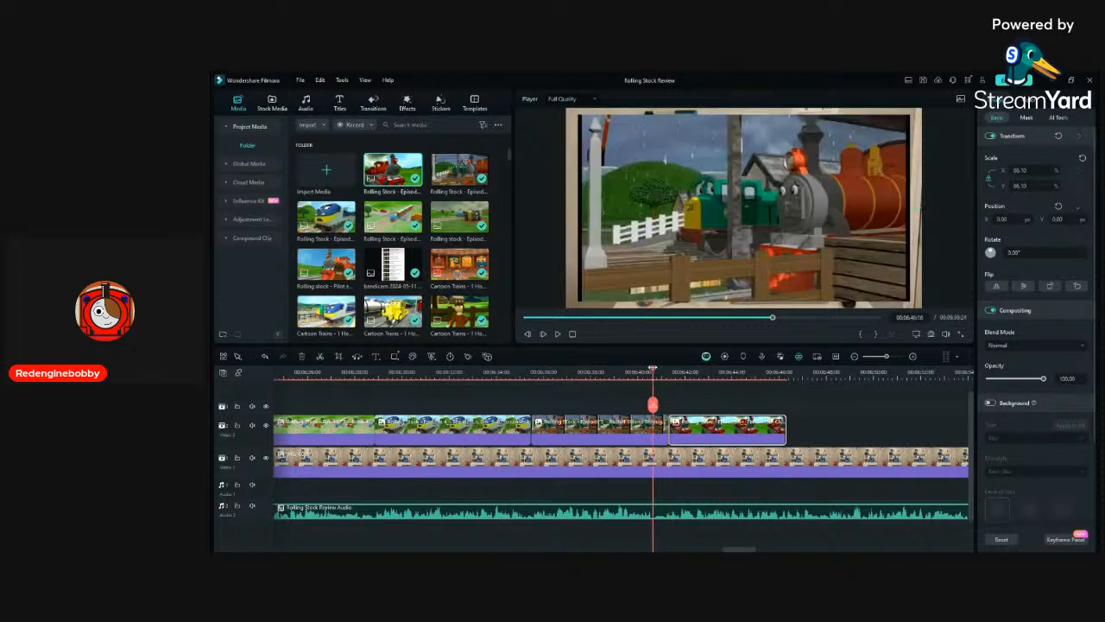
pyautogui.press('space')
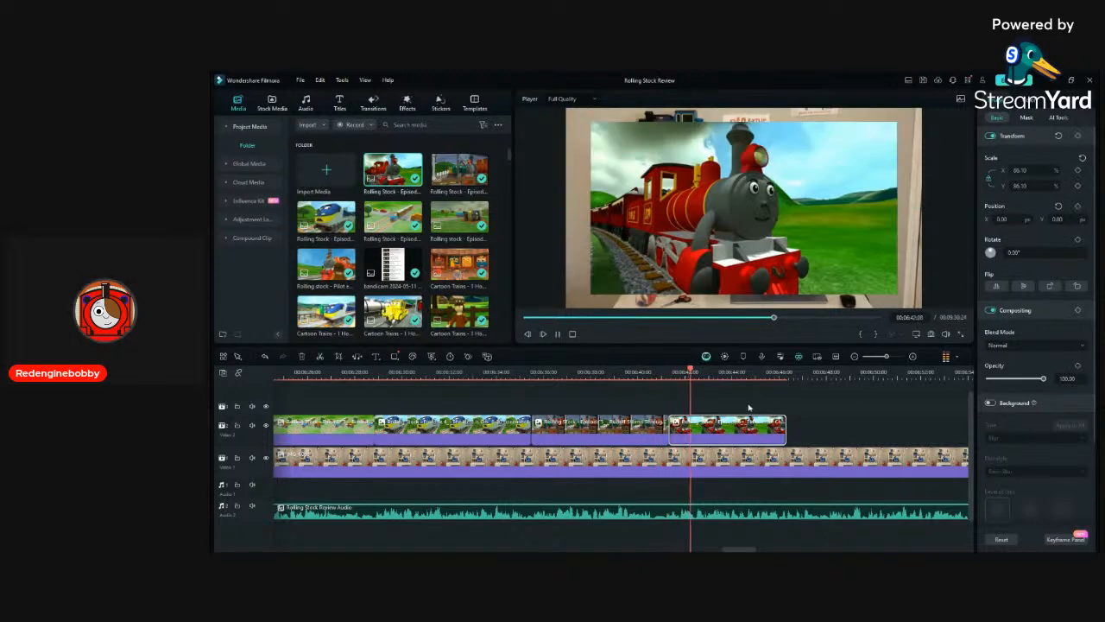
# Extend the red steam engine picture to end at about 6:48 in line with the narration.
pyautogui.click(748, 408)
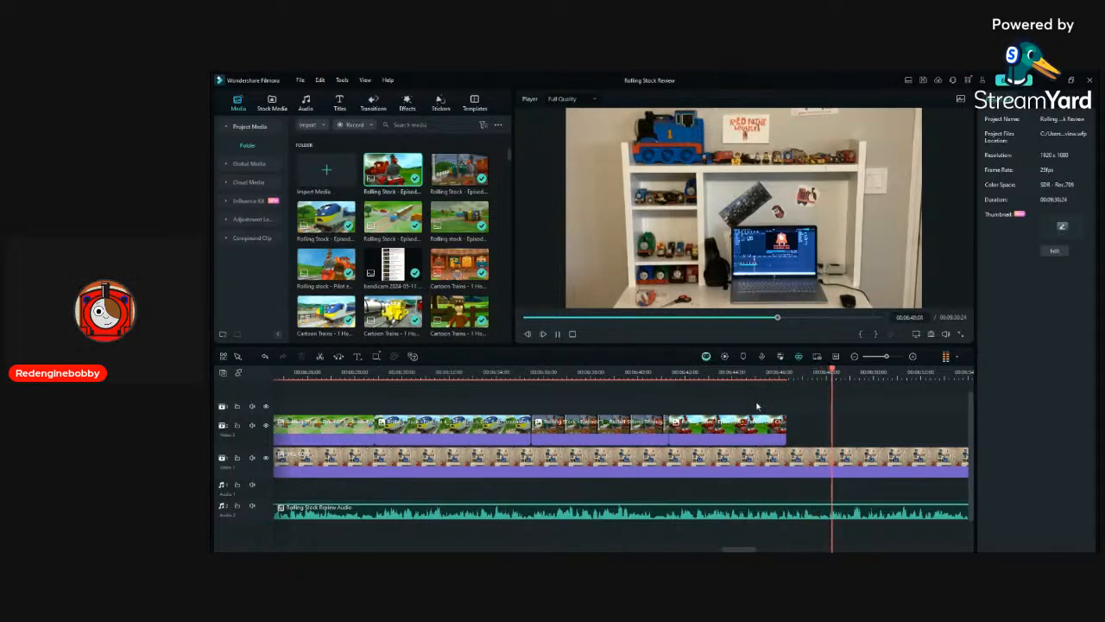
pyautogui.press('space')
pyautogui.moveTo(785, 431); pyautogui.dragTo(827, 473)
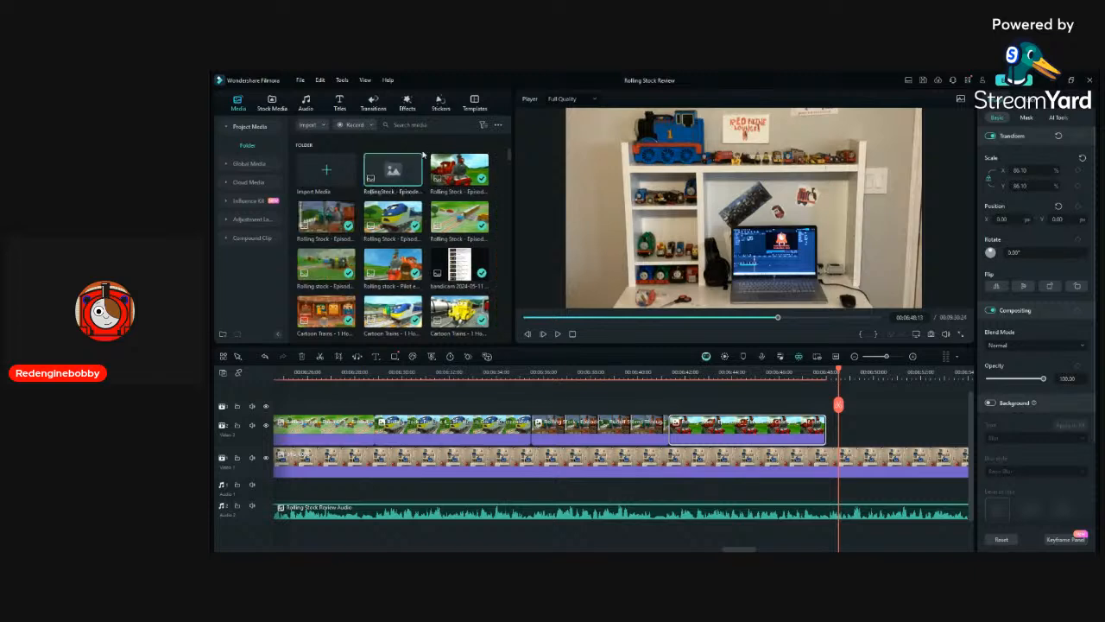
# Place the picture of the yellow and green engines directly after the red steam engine at about 6:48 and play it back.
pyautogui.moveTo(417, 168); pyautogui.dragTo(833, 421)
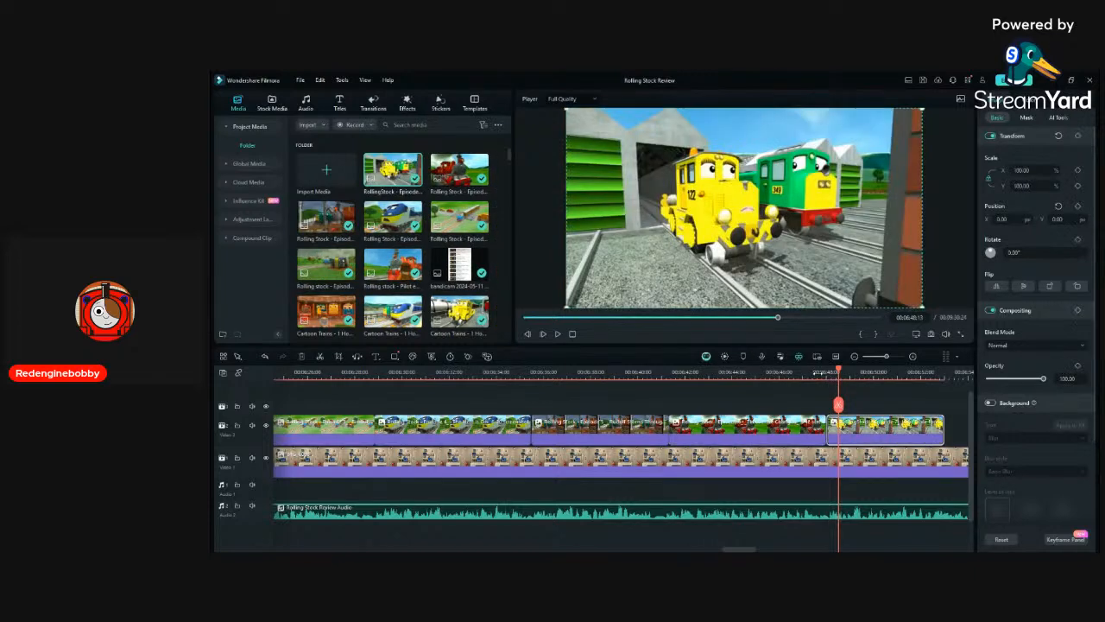
pyautogui.click(819, 370)
pyautogui.press('space')
# Extend the yellow and green engines picture to end at about 6:54 in line with the narration.
pyautogui.scroll(-2, 844, 439)
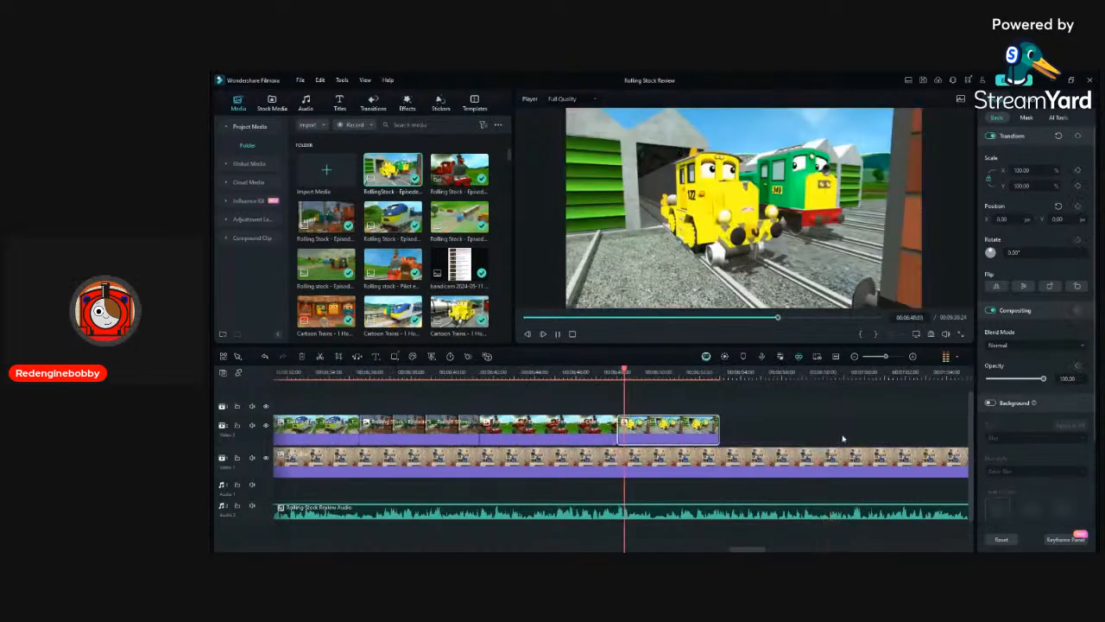
pyautogui.scroll(3, 905, 415)
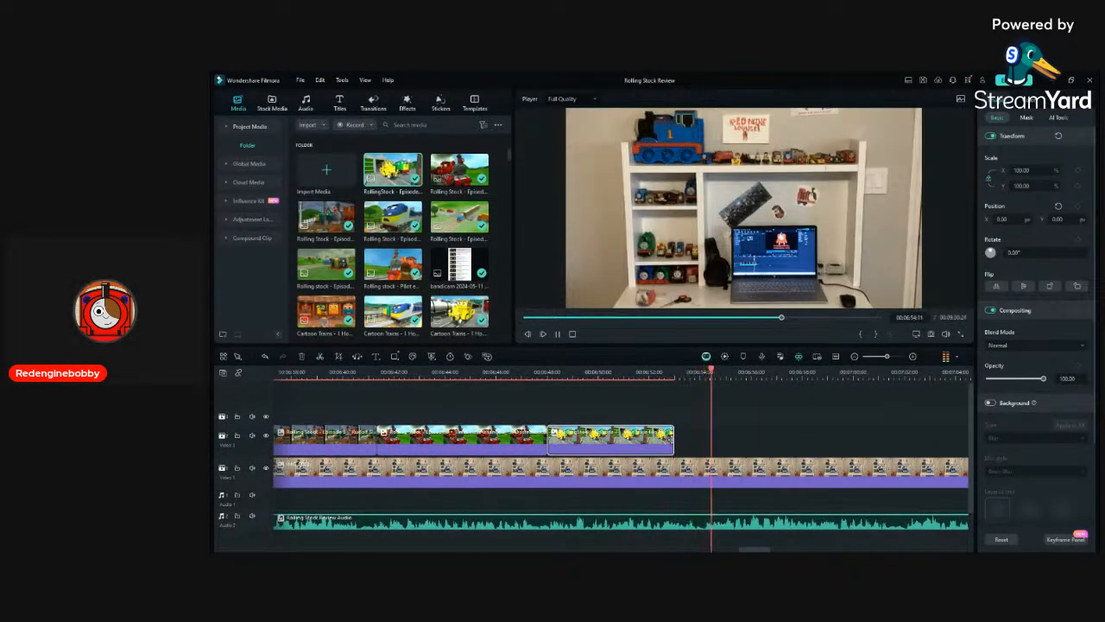
pyautogui.moveTo(671, 438); pyautogui.dragTo(703, 450)
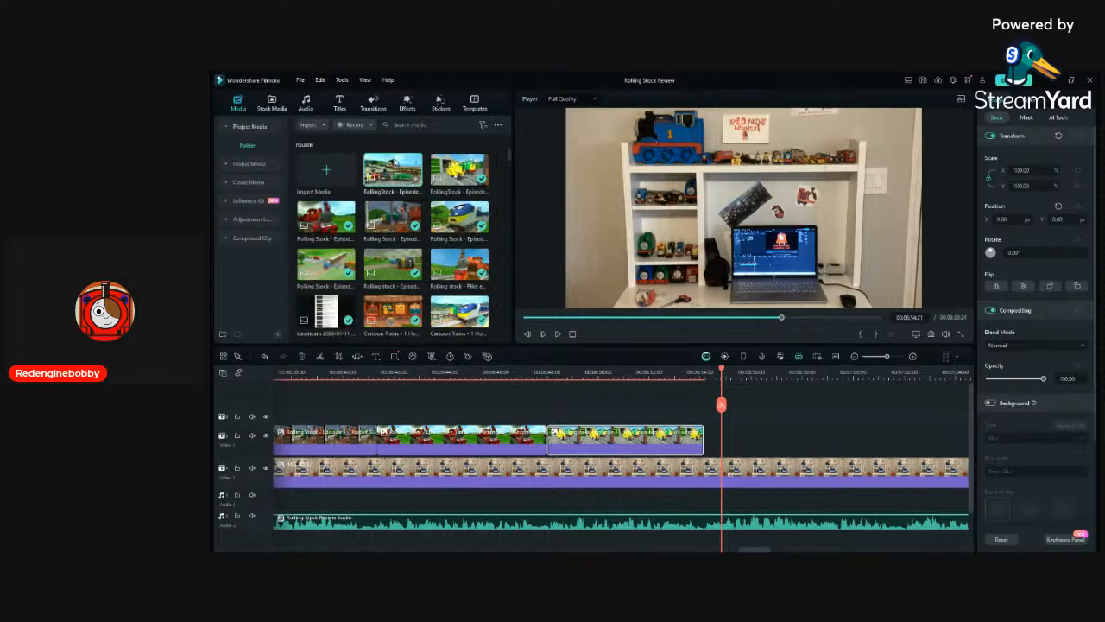
# Place the picture of the green NWR engine with passengers at about 6:54, scale it to about 91%, and centre it in the frame.
pyautogui.moveTo(393, 170); pyautogui.dragTo(713, 458)
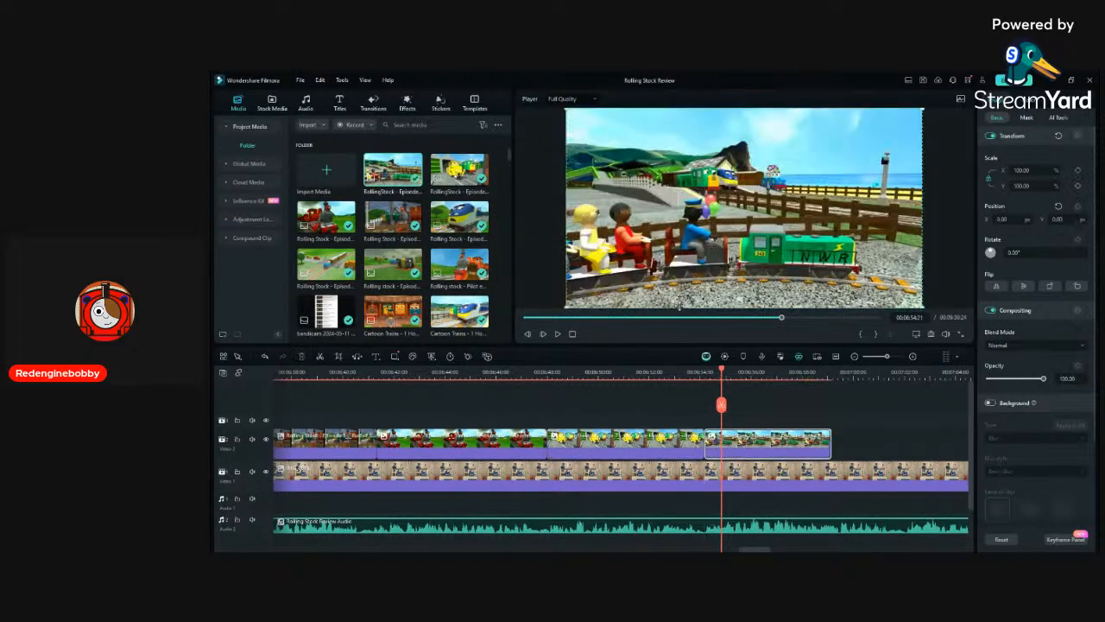
pyautogui.moveTo(566, 307); pyautogui.dragTo(595, 291)
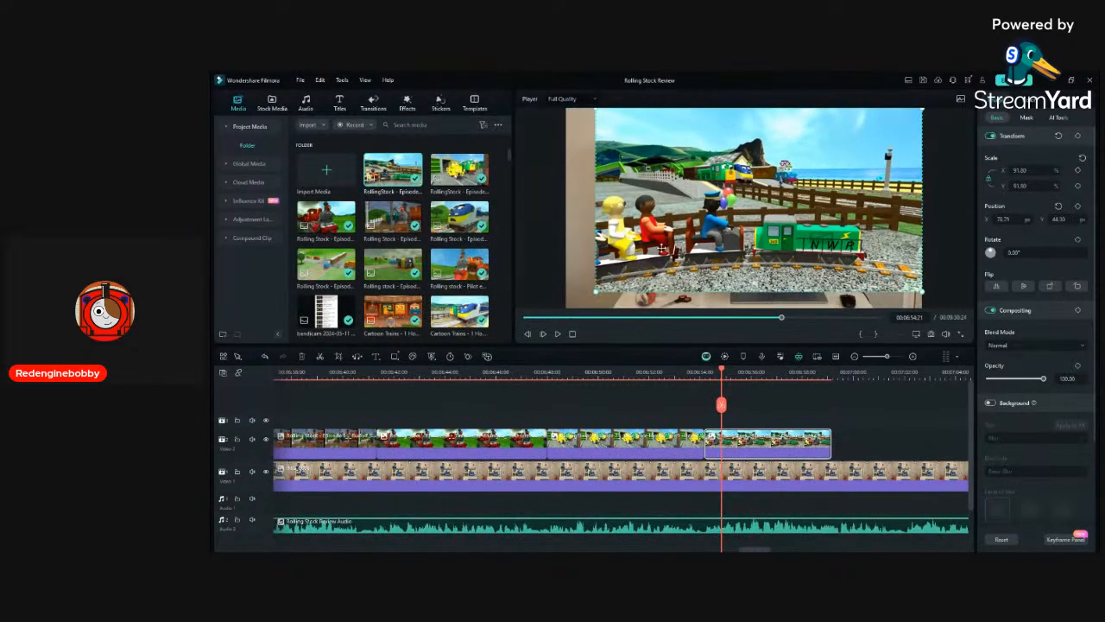
pyautogui.moveTo(662, 249); pyautogui.dragTo(649, 249)
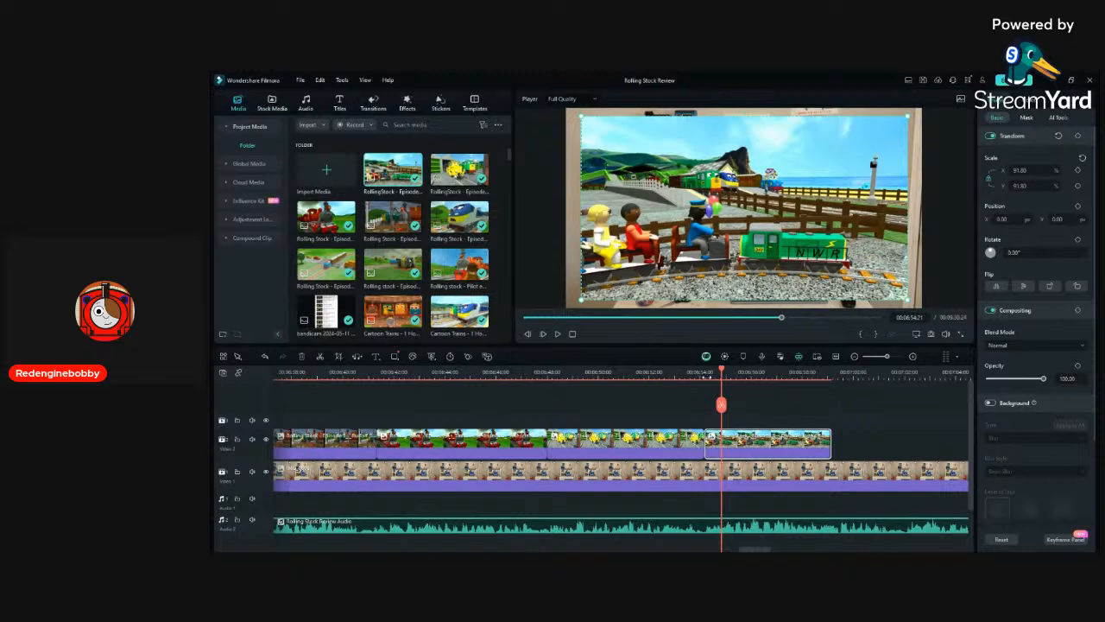
# Play back the green NWR engine picture and extend it to end at about 7:06 in line with the narration.
pyautogui.press('space')
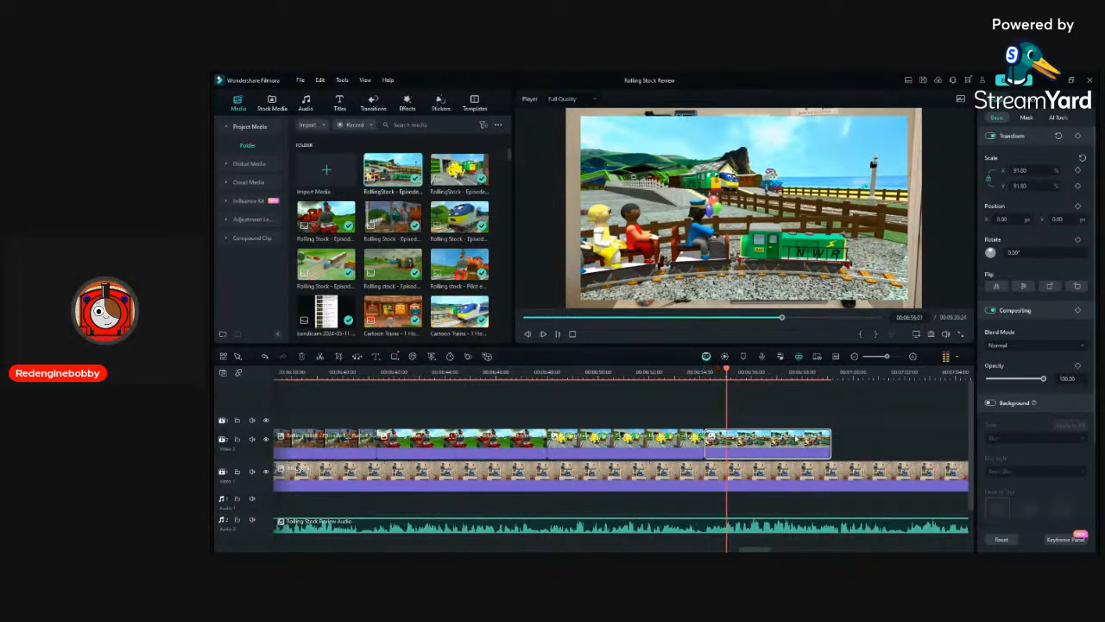
pyautogui.scroll(-1, 794, 439)
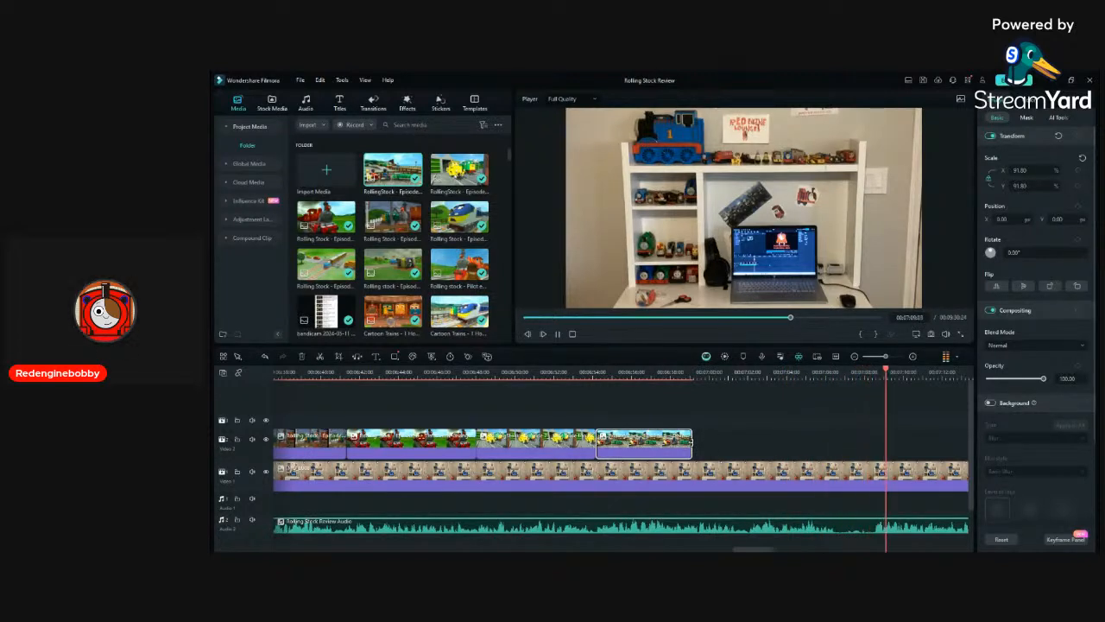
pyautogui.moveTo(690, 441); pyautogui.dragTo(833, 480)
# Cut out the narration pause between about 7:06 and 7:08, close the gap with the remaining audio, and play back across the cut.
pyautogui.click(825, 377)
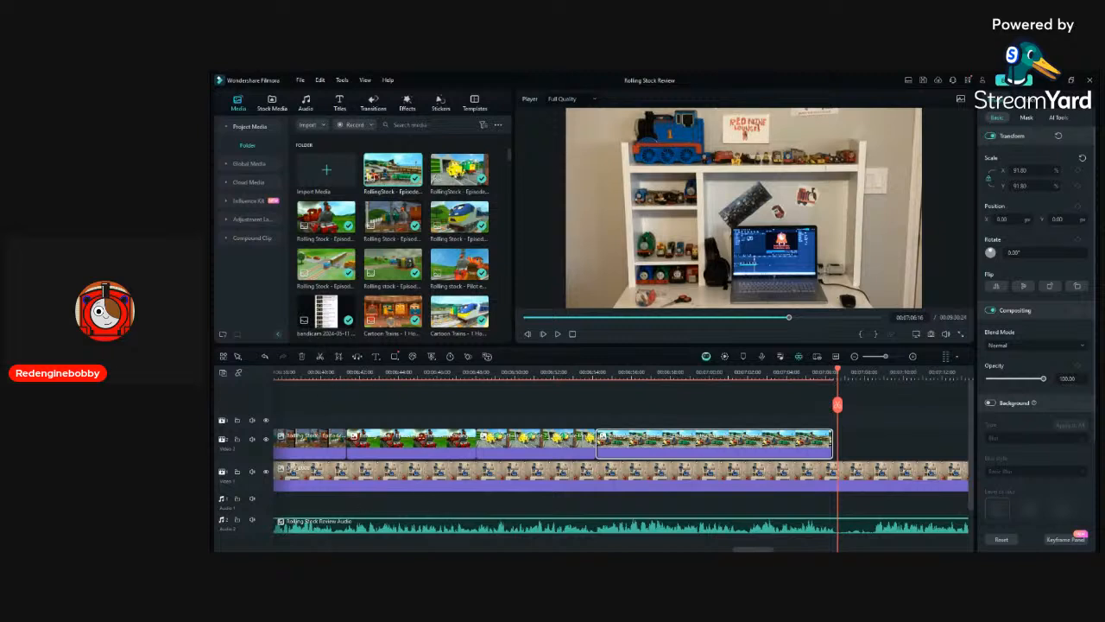
pyautogui.click(397, 531)
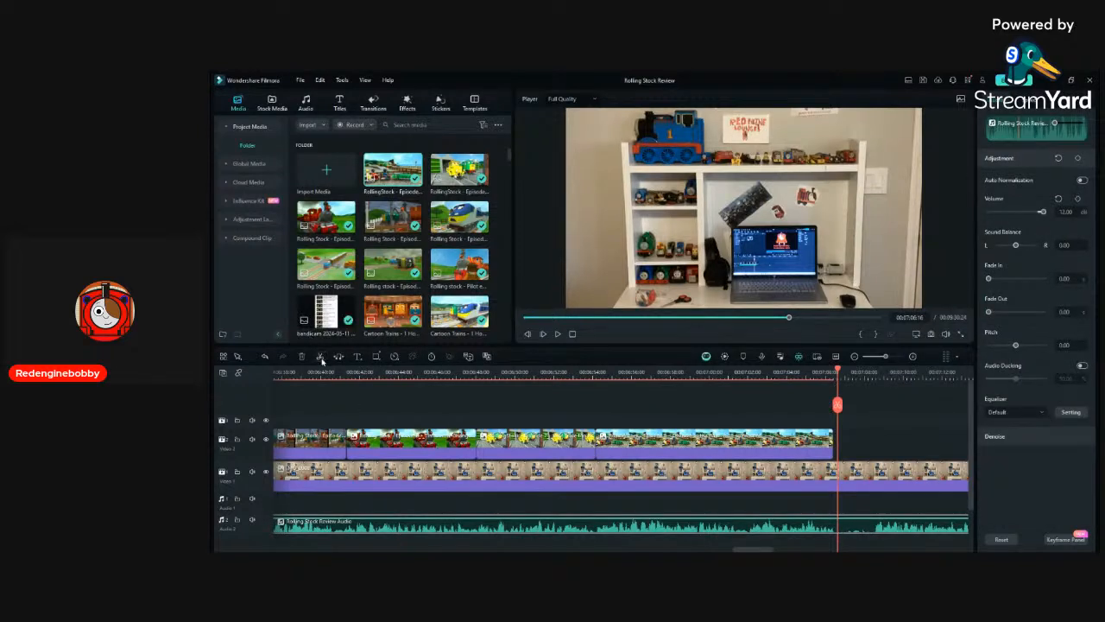
pyautogui.click(319, 355)
pyautogui.click(866, 371)
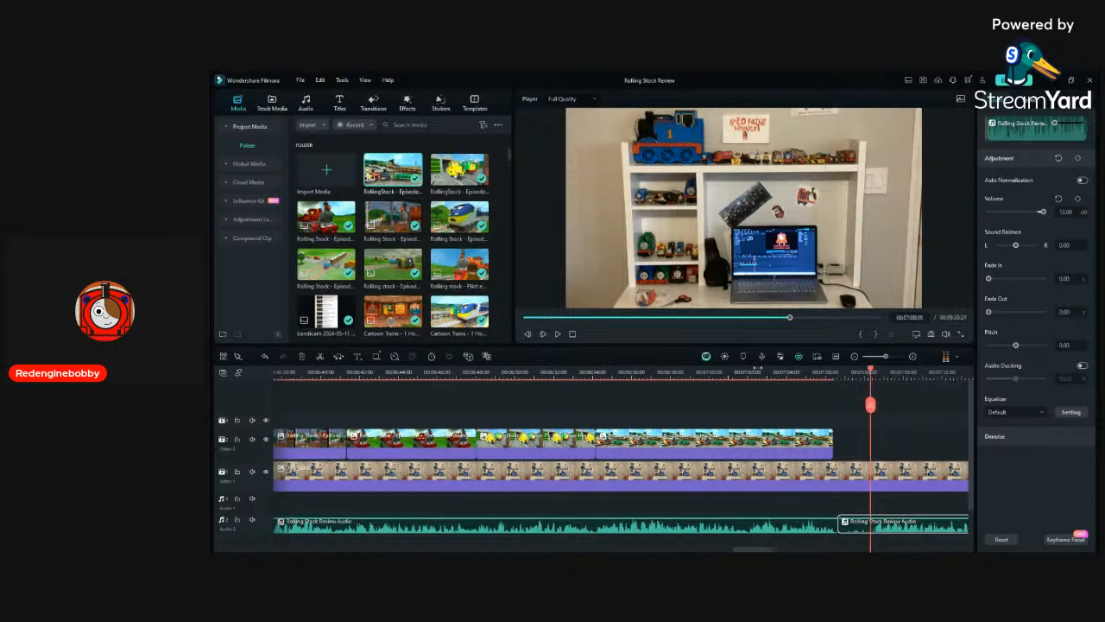
pyautogui.click(319, 356)
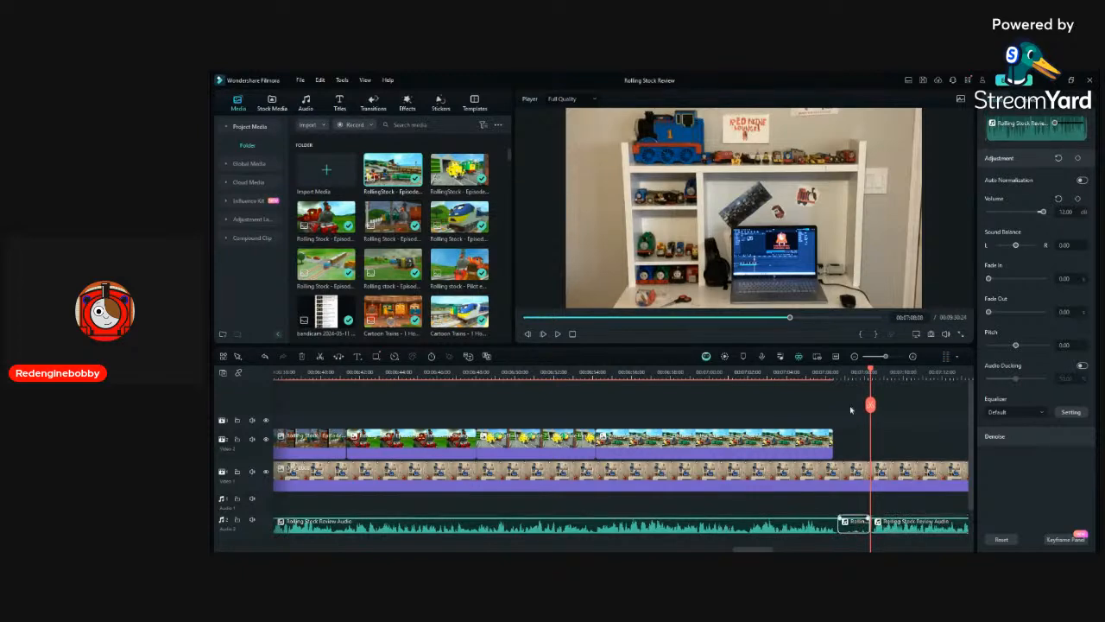
pyautogui.press('Delete')
pyautogui.moveTo(884, 525); pyautogui.dragTo(850, 523)
pyautogui.click(823, 373)
pyautogui.press('space')
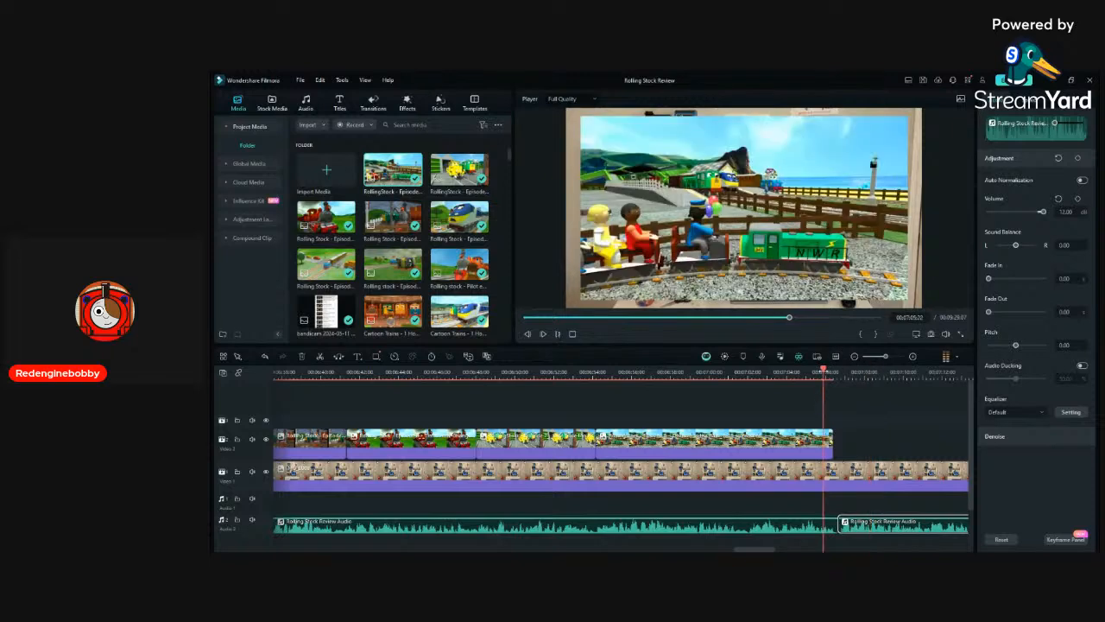
# Extend the green NWR engine picture further to end at about 7:26 while following the narration.
pyautogui.click(904, 416)
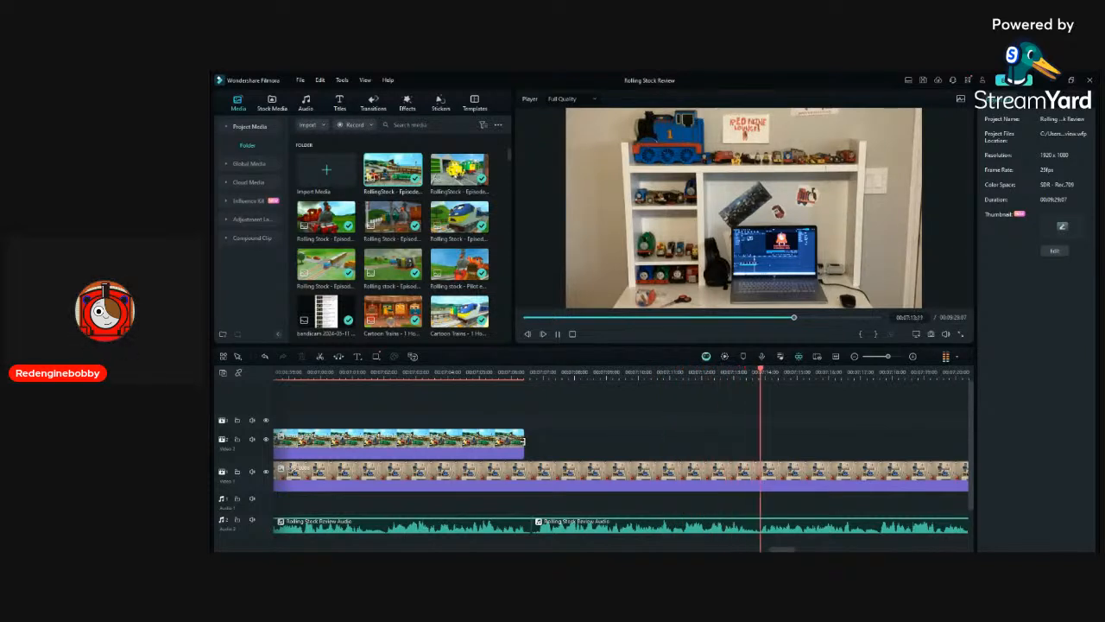
pyautogui.moveTo(522, 441); pyautogui.dragTo(842, 494)
pyautogui.press('space')
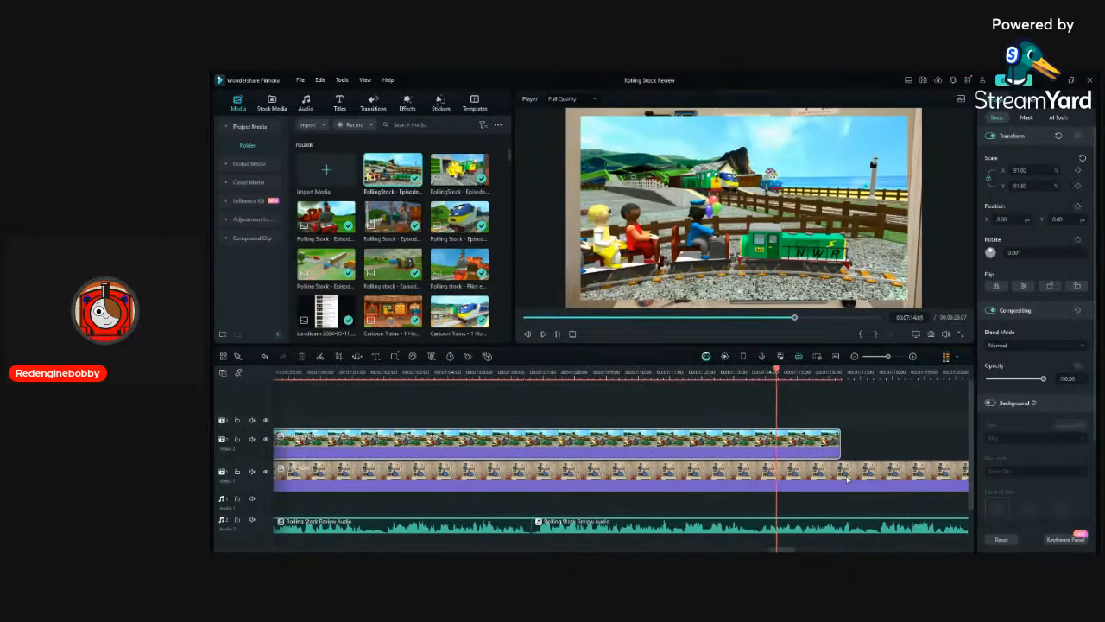
pyautogui.hotkey('ctrl', '-')
pyautogui.hotkey('ctrl', '-')
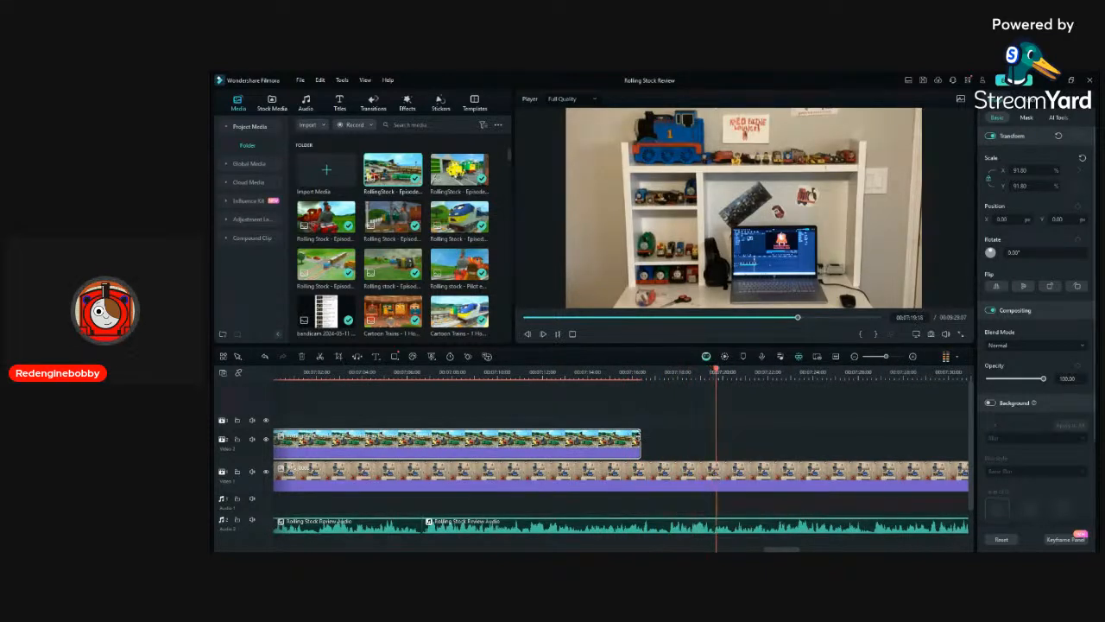
pyautogui.hotkey('ctrl', '-')
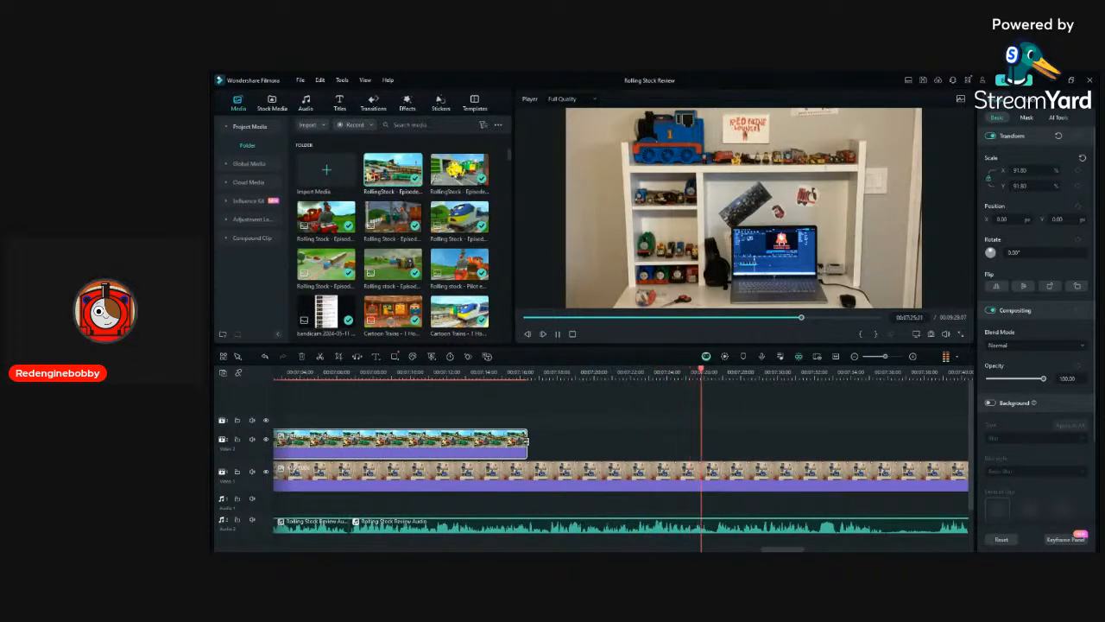
pyautogui.moveTo(525, 441); pyautogui.dragTo(711, 533)
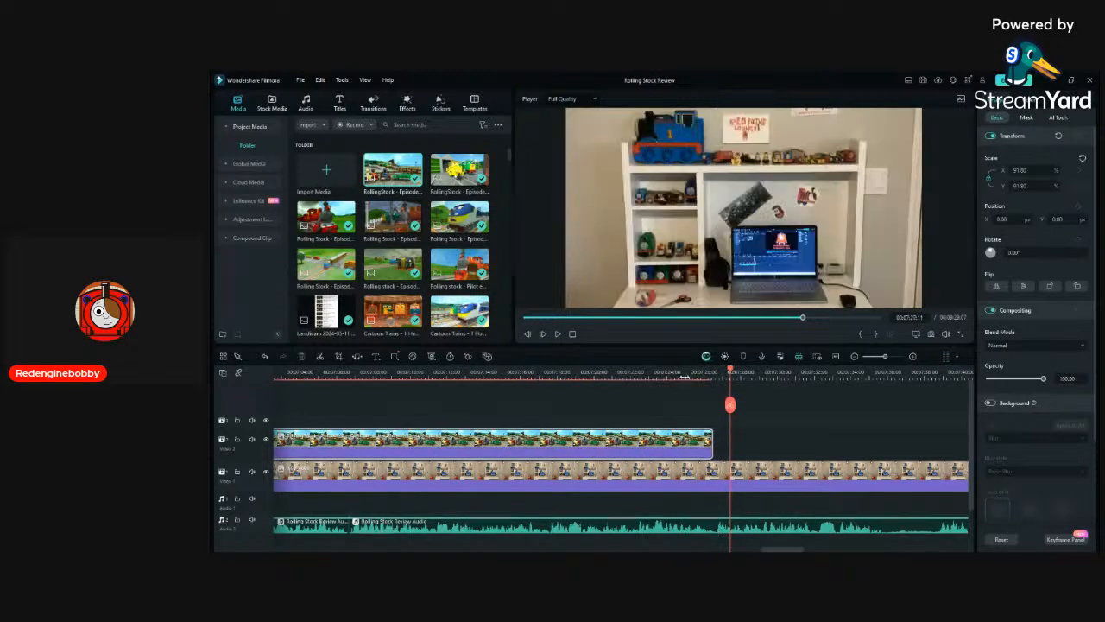
# Place the bobby confused picture directly after the green NWR engine at about 7:26 and lower it in the frame.
pyautogui.click(691, 375)
pyautogui.press('space')
pyautogui.click(780, 404)
pyautogui.scroll(1, 781, 404)
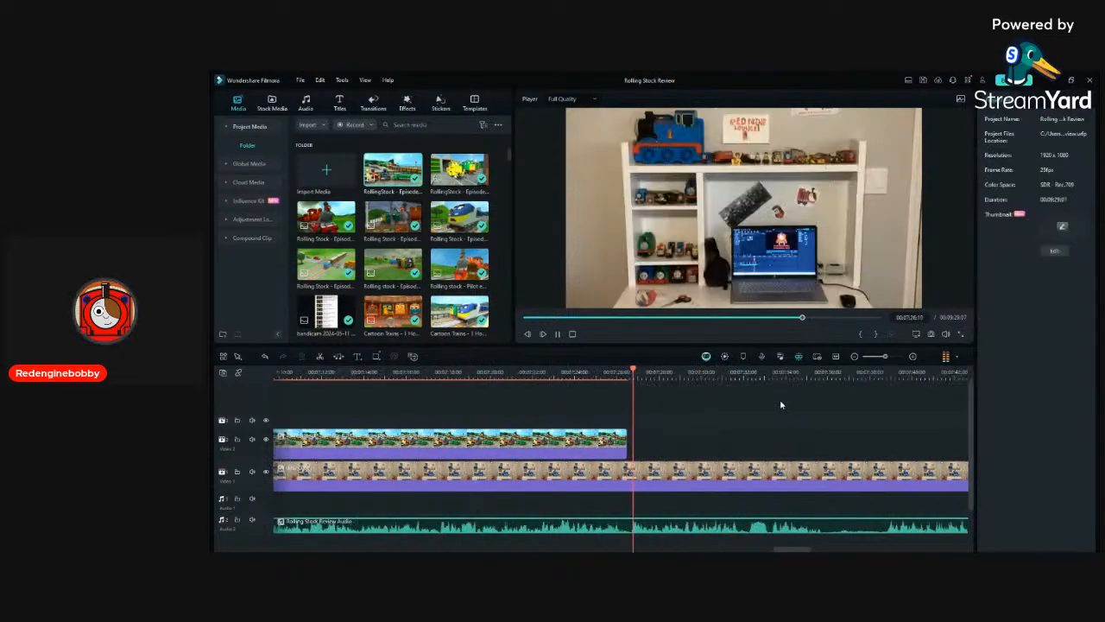
pyautogui.scroll(1, 721, 395)
pyautogui.press('space')
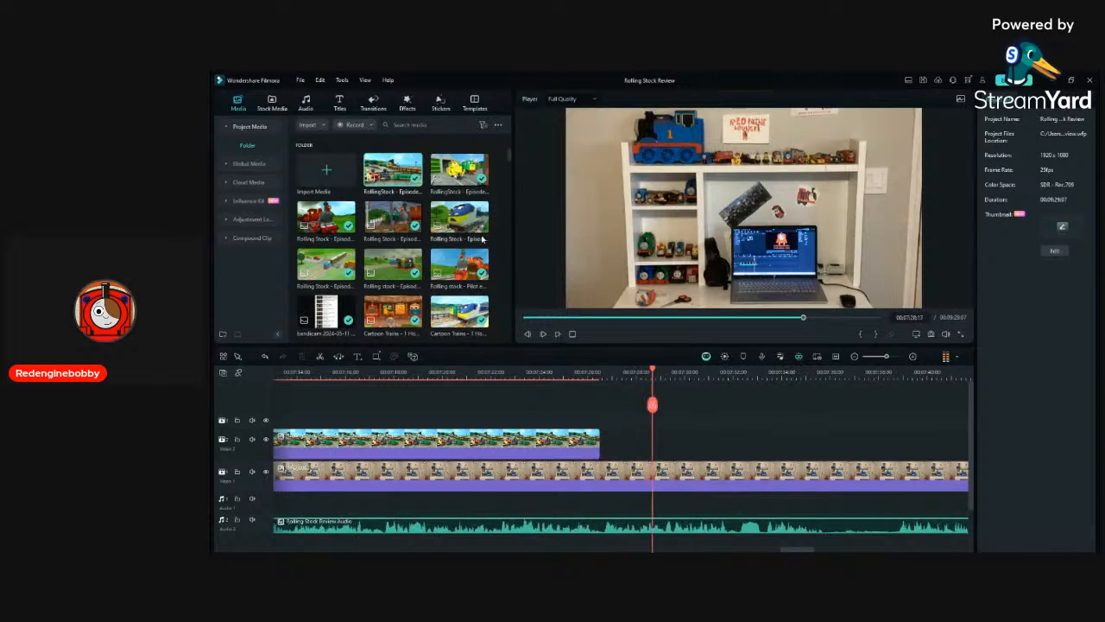
pyautogui.scroll(-5, 482, 240)
pyautogui.scroll(-5, 481, 239)
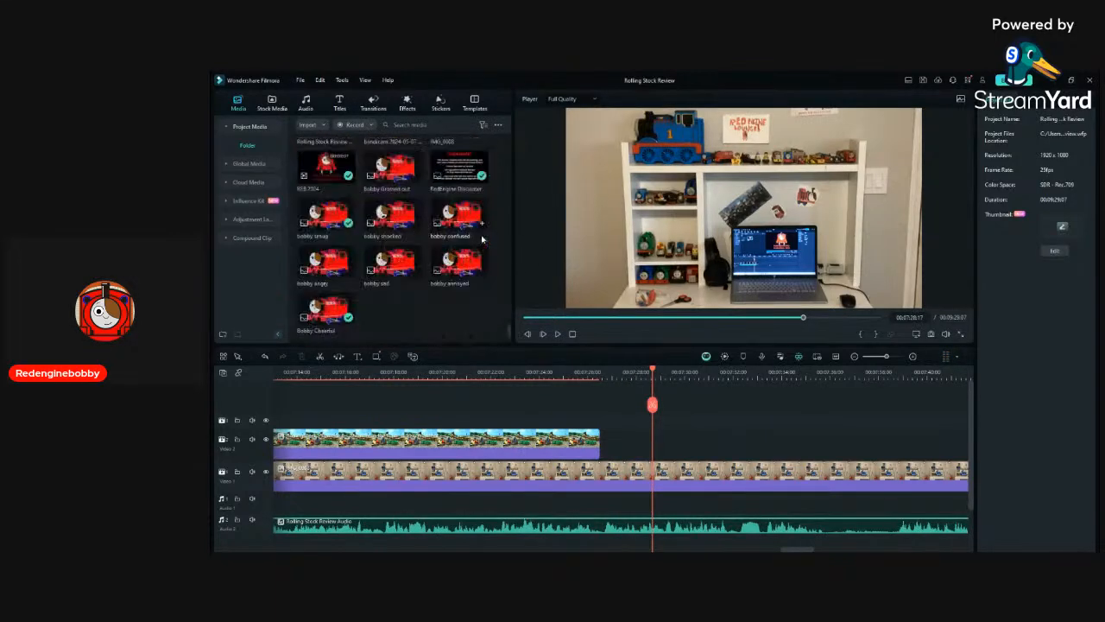
pyautogui.moveTo(467, 220); pyautogui.dragTo(608, 442)
pyautogui.moveTo(682, 246); pyautogui.dragTo(680, 290)
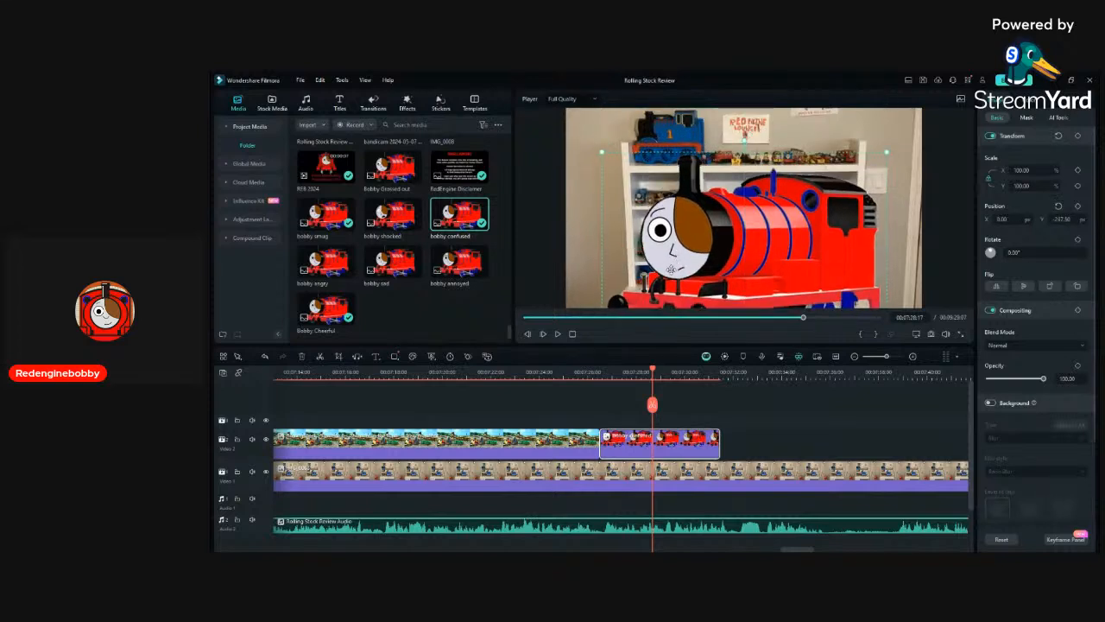
# Play back the bobby confused picture and extend it to end at about 7:36 in line with the narration.
pyautogui.click(593, 378)
pyautogui.press('space')
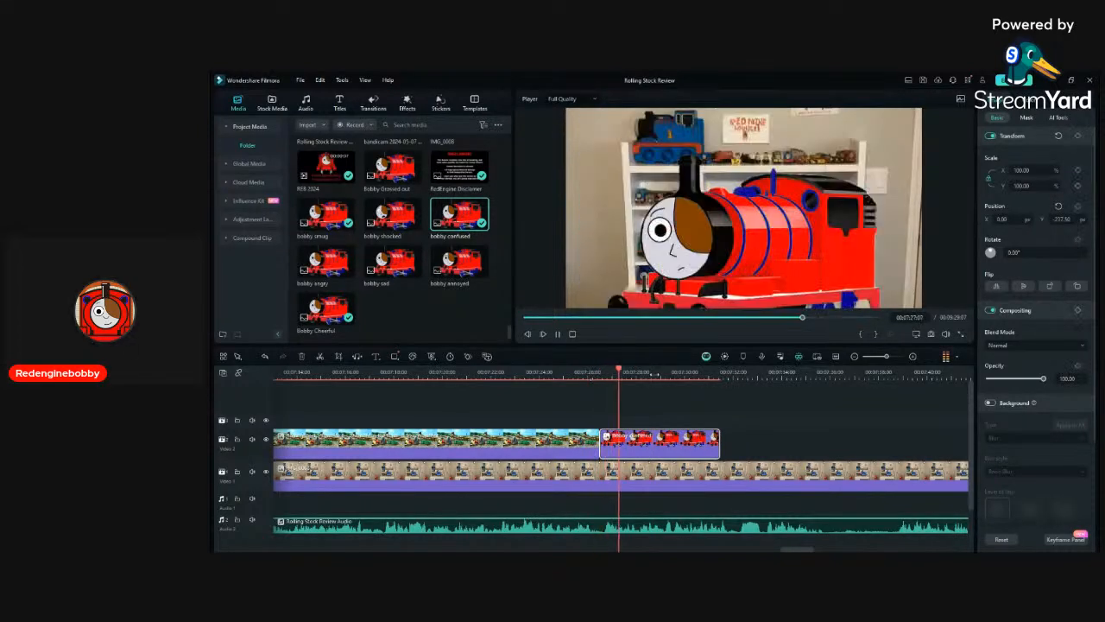
pyautogui.scroll(-1, 771, 472)
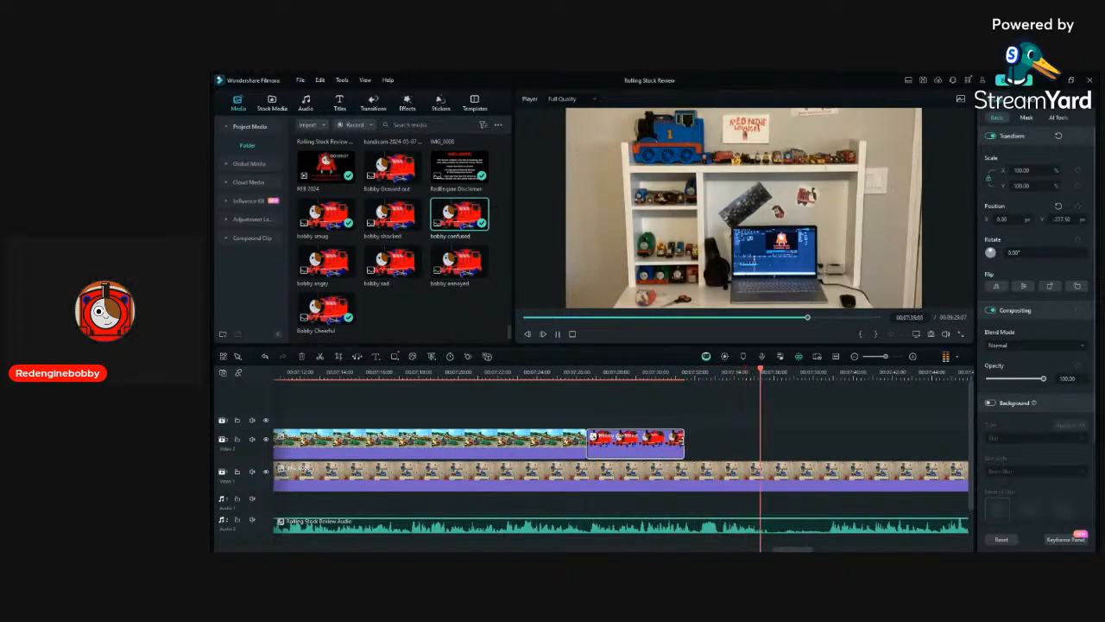
pyautogui.moveTo(681, 441); pyautogui.dragTo(771, 447)
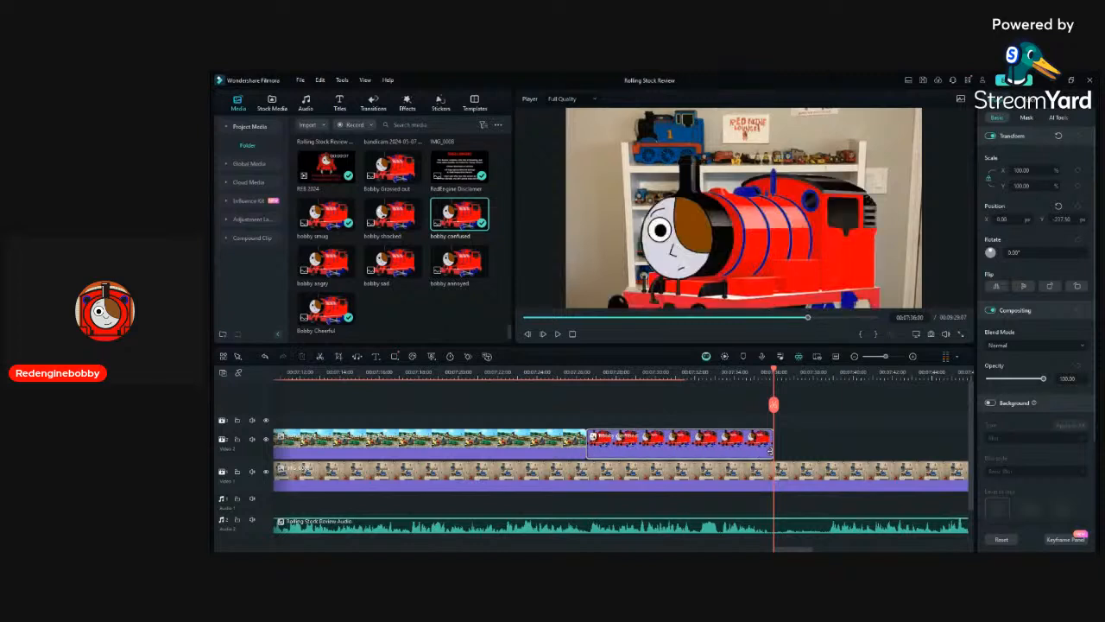
# Play past the end of the bobby confused picture and step frame by frame back to its last frame at about 7:36.
pyautogui.press('space')
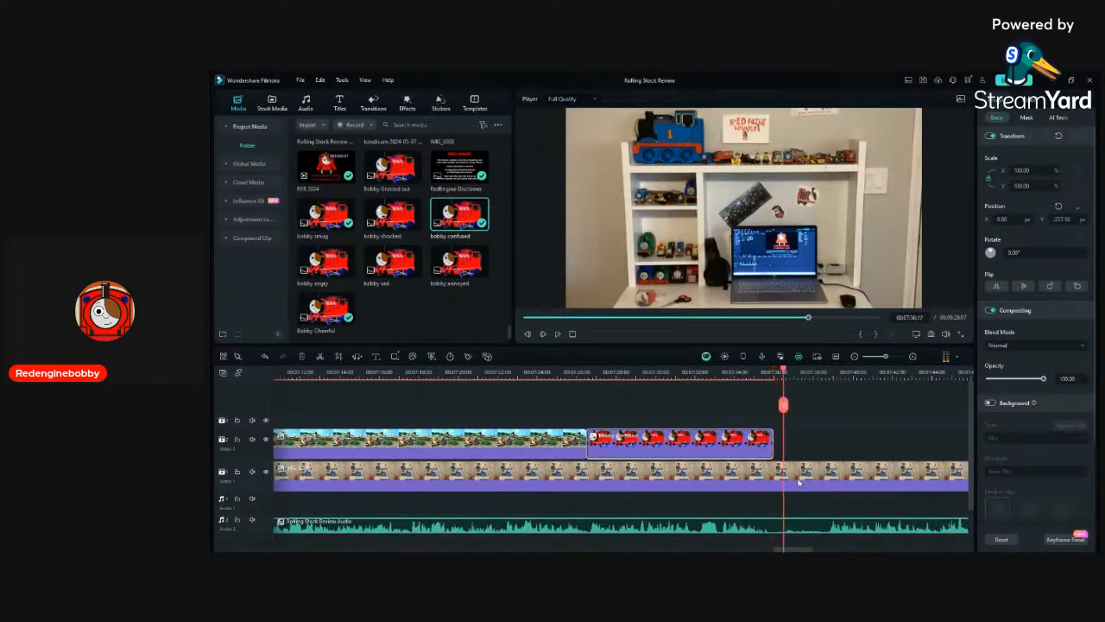
pyautogui.press('Left')
pyautogui.press('Left')
pyautogui.press('Left')
pyautogui.press('Left')
pyautogui.press('Left')
pyautogui.press('Left')
pyautogui.press('Left')
pyautogui.press('Left')
pyautogui.press('Left')
pyautogui.press('Left')
pyautogui.press('Left')
pyautogui.press('Left')
pyautogui.press('Left')
pyautogui.press('Left')
pyautogui.press('Left')
pyautogui.press('Left')
pyautogui.press('Left')
pyautogui.press('Left')
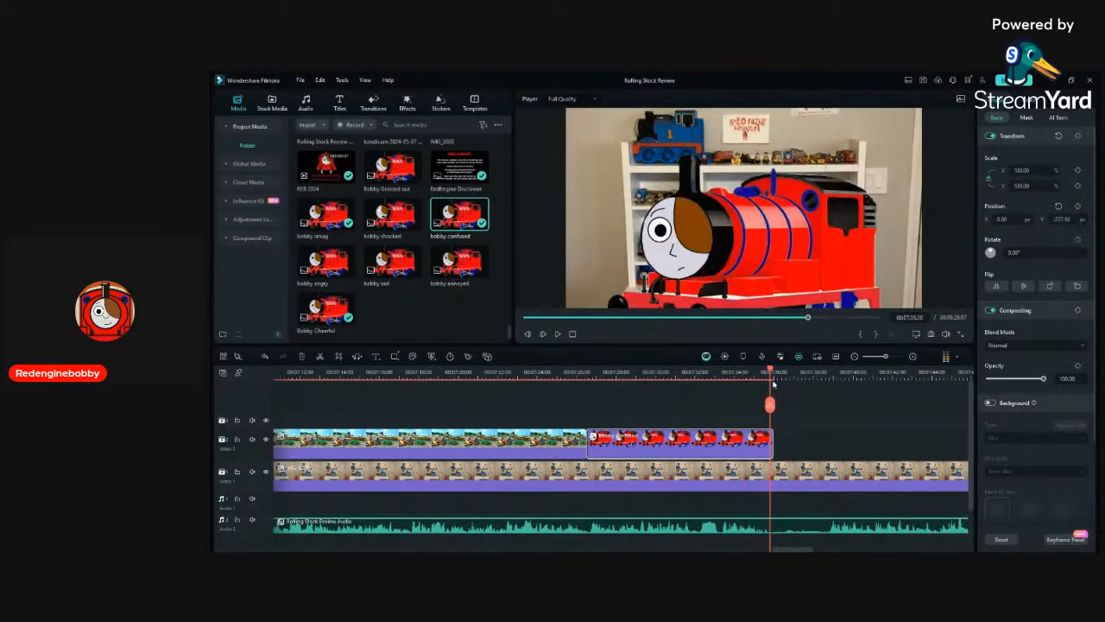
pyautogui.press('Right')
pyautogui.press('Right')
pyautogui.press('Right')
pyautogui.press('Right')
pyautogui.press('Right')
pyautogui.press('Right')
pyautogui.press('Right')
pyautogui.press('Left')
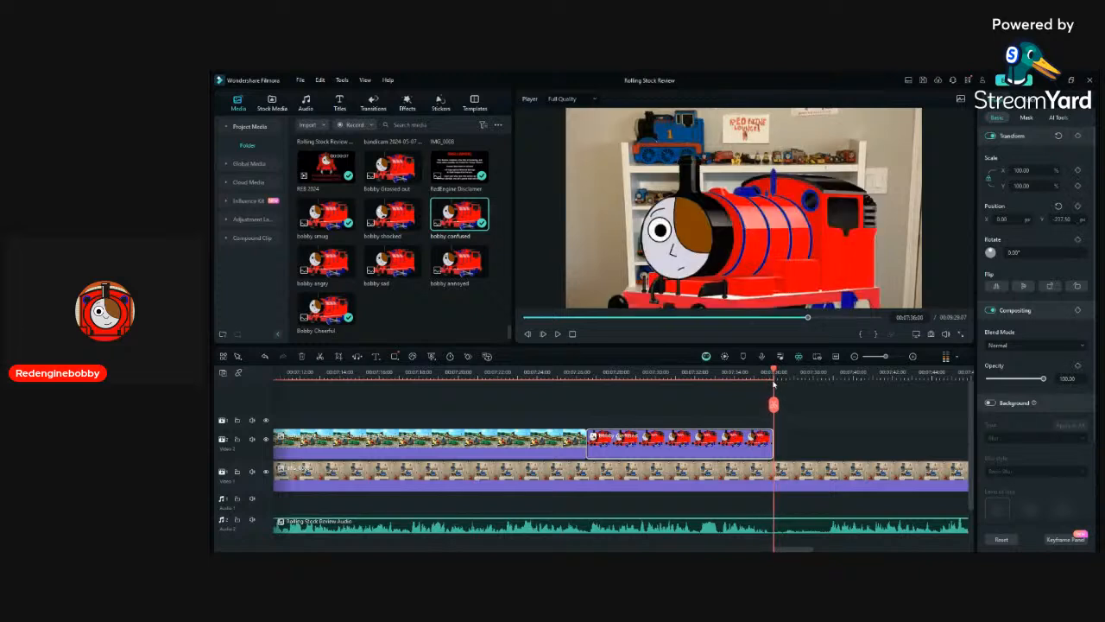
pyautogui.press('Right')
pyautogui.press('Left')
pyautogui.click(775, 528)
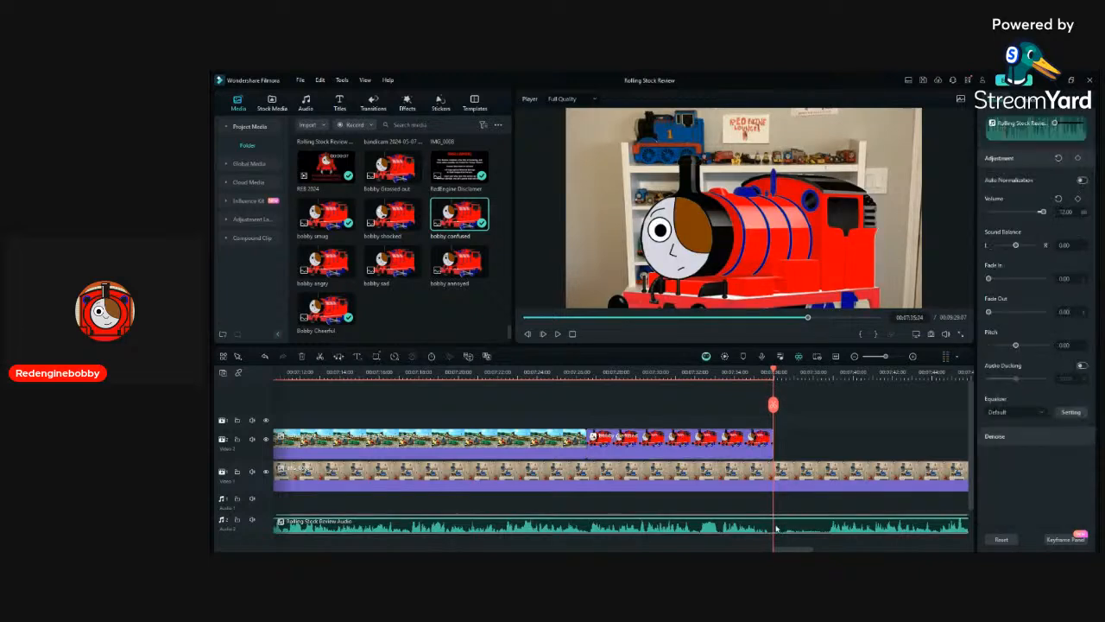
pyautogui.click(805, 408)
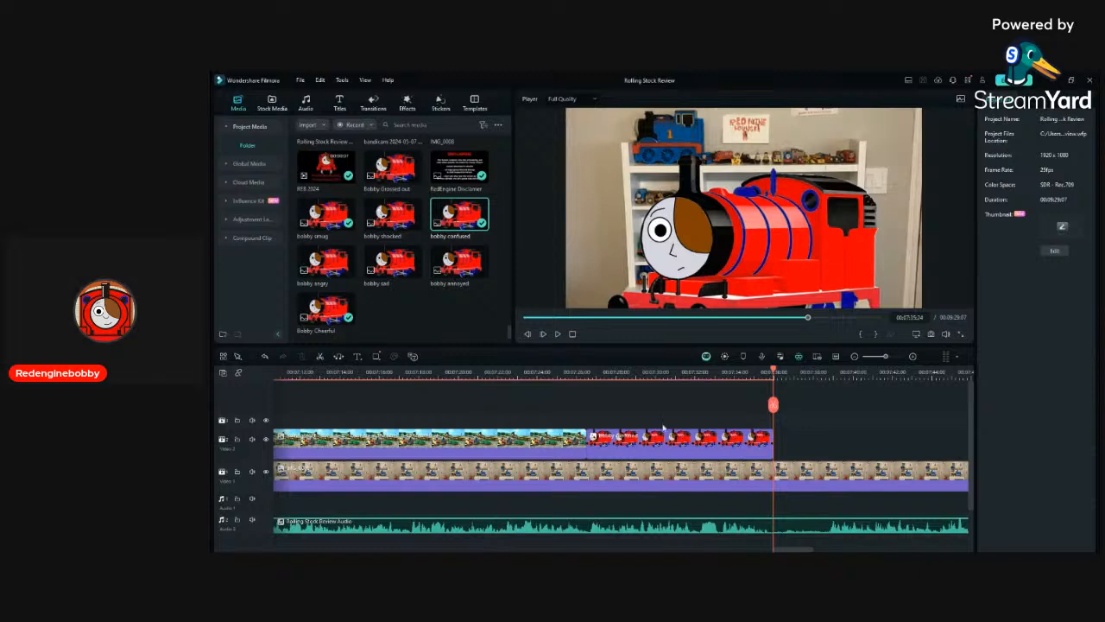
# Place the Rolling stock Pilot picture of the red and grey engine directly after bobby confused at about 7:36 and play it back.
pyautogui.scroll(1, 461, 330)
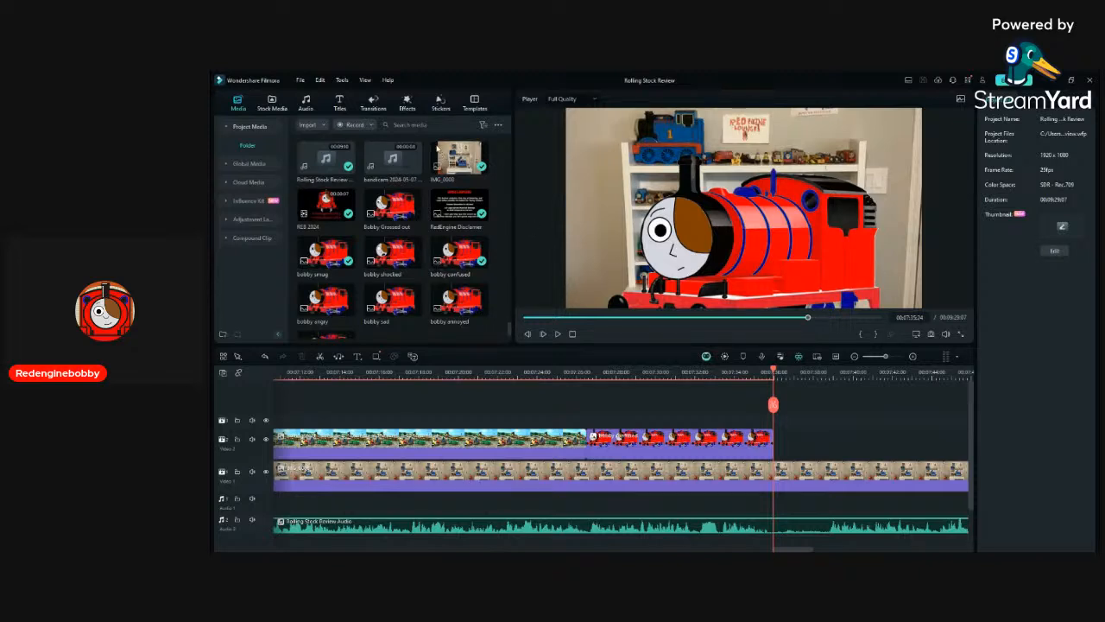
pyautogui.scroll(10, 438, 148)
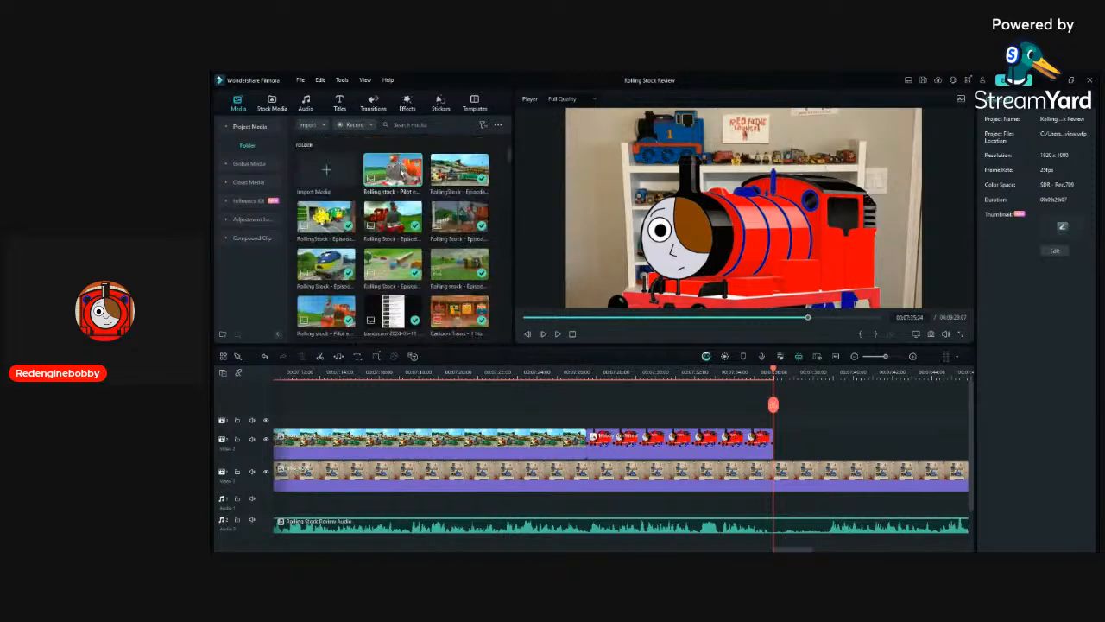
pyautogui.moveTo(401, 172); pyautogui.dragTo(790, 445)
pyautogui.click(817, 411)
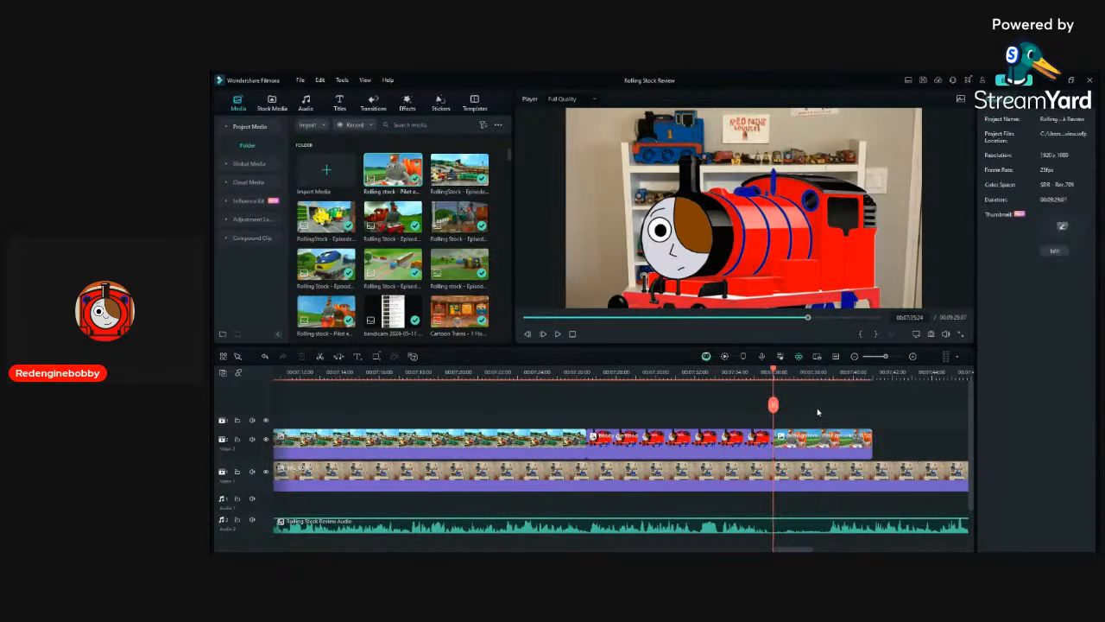
pyautogui.press('space')
pyautogui.press('space')
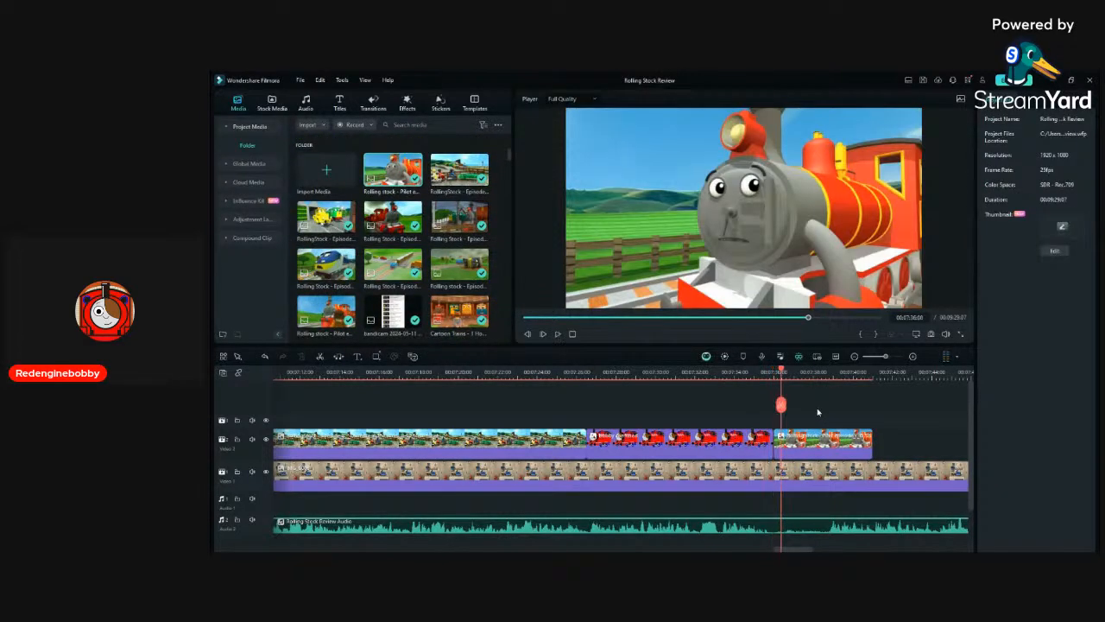
# Look through the project's media clips and preview the Toby and Bash clip.
pyautogui.scroll(-10, 496, 235)
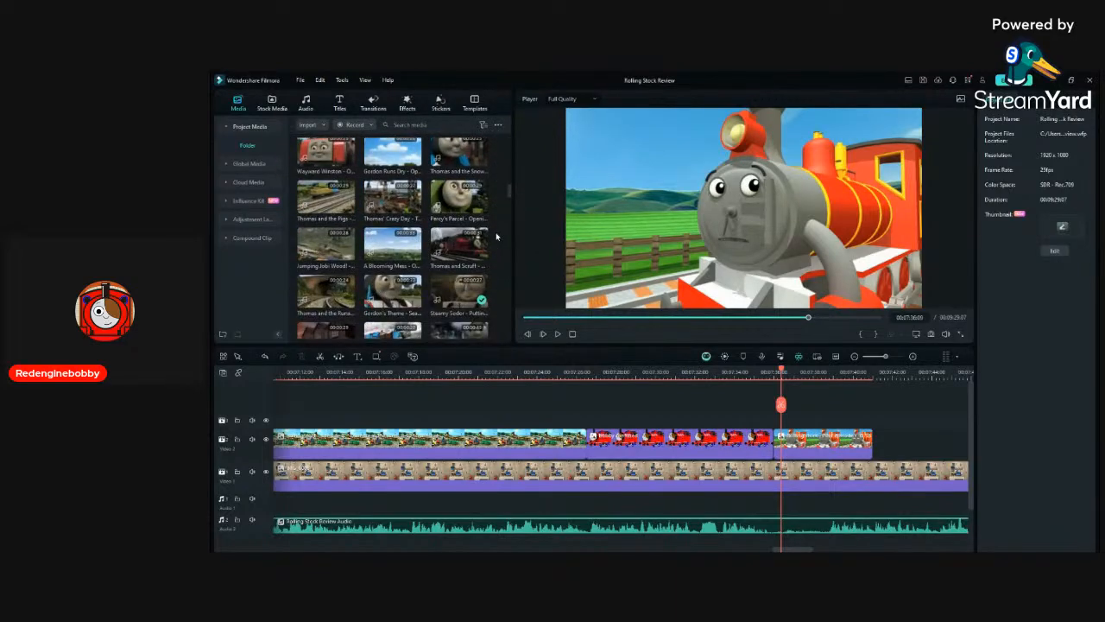
pyautogui.scroll(-1, 497, 236)
pyautogui.scroll(-5, 363, 234)
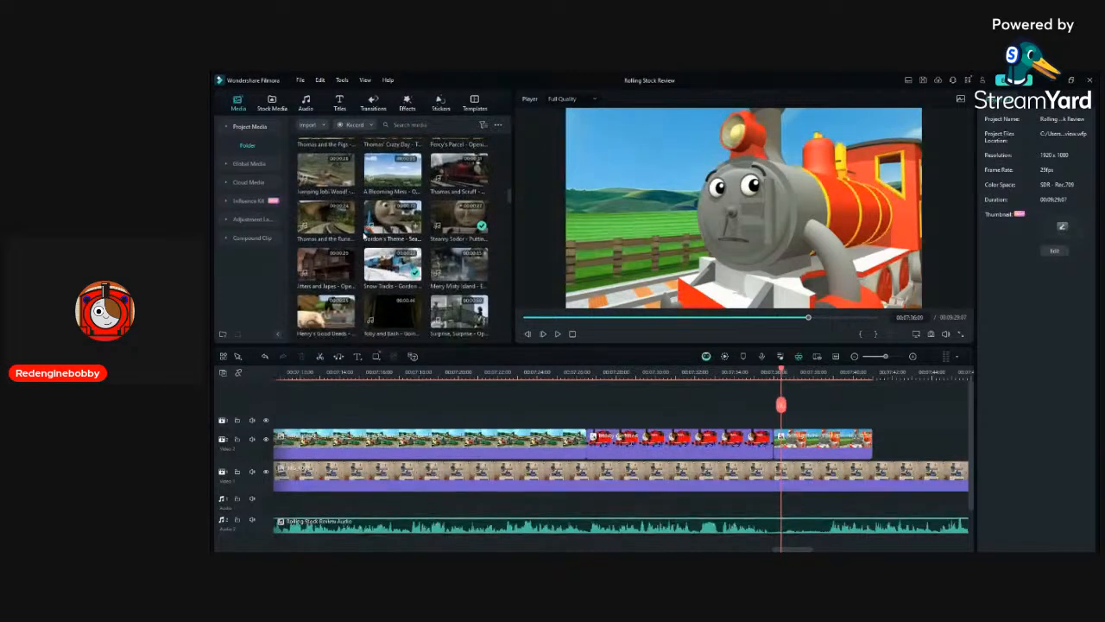
pyautogui.scroll(-8, 364, 235)
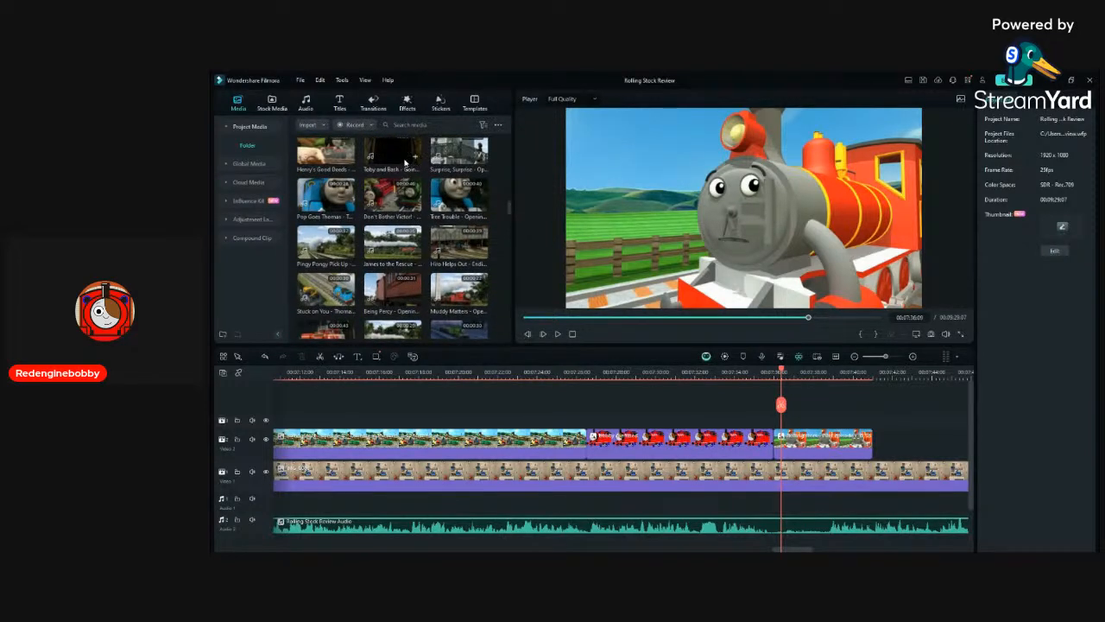
pyautogui.doubleClick(405, 162)
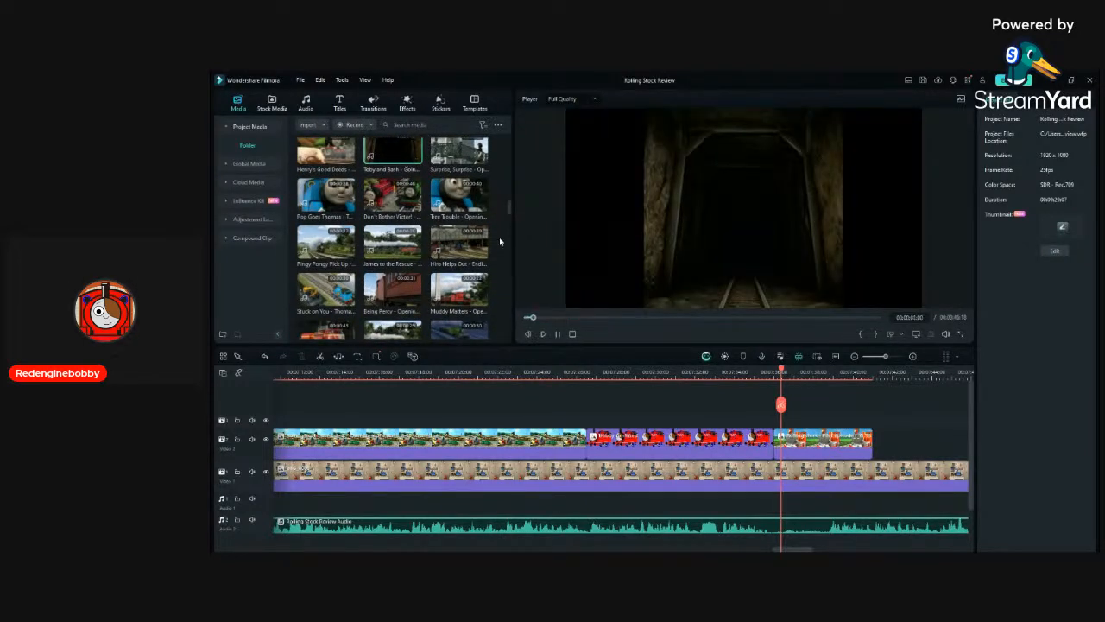
# Preview the Henry's Magic Box opening theme and add it as music beneath the start of the Rolling stock Pilot picture.
pyautogui.scroll(-3, 499, 241)
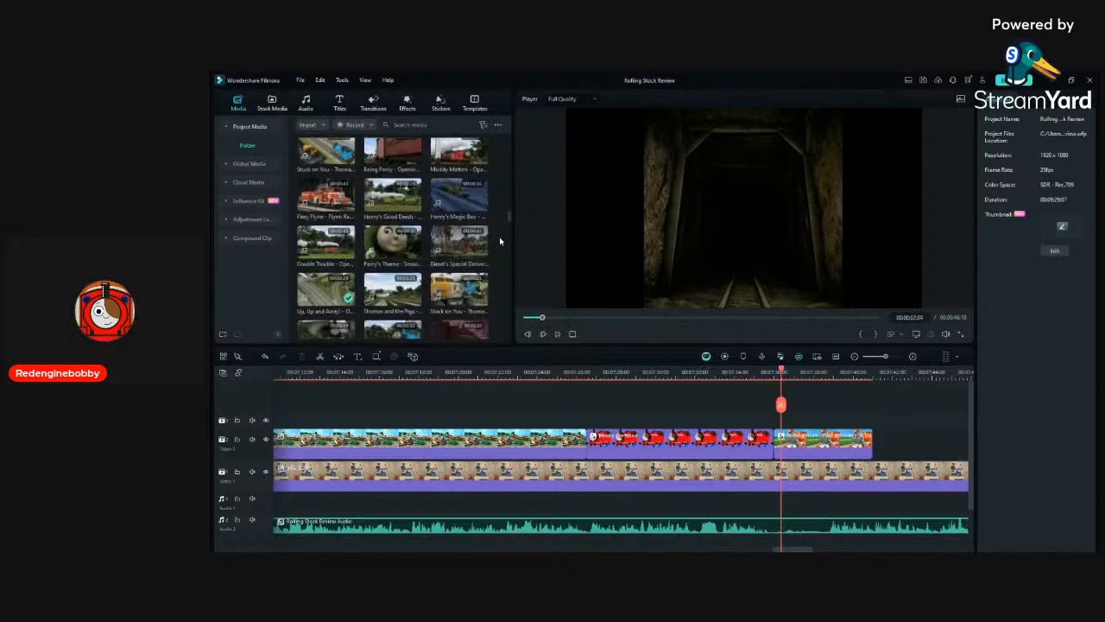
pyautogui.doubleClick(461, 202)
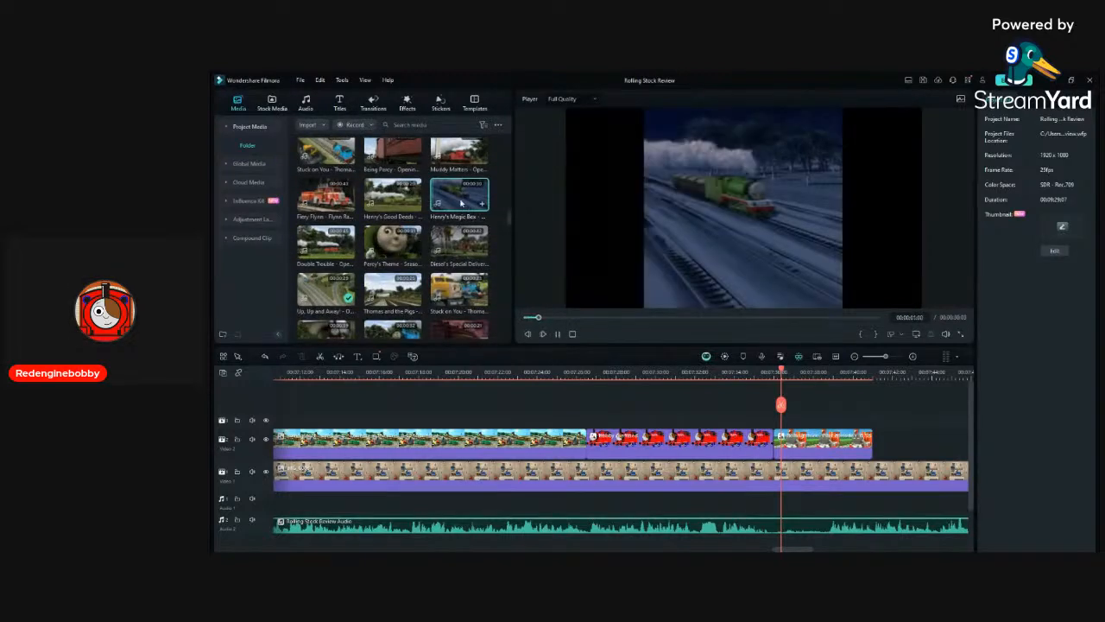
pyautogui.moveTo(461, 202); pyautogui.dragTo(789, 488)
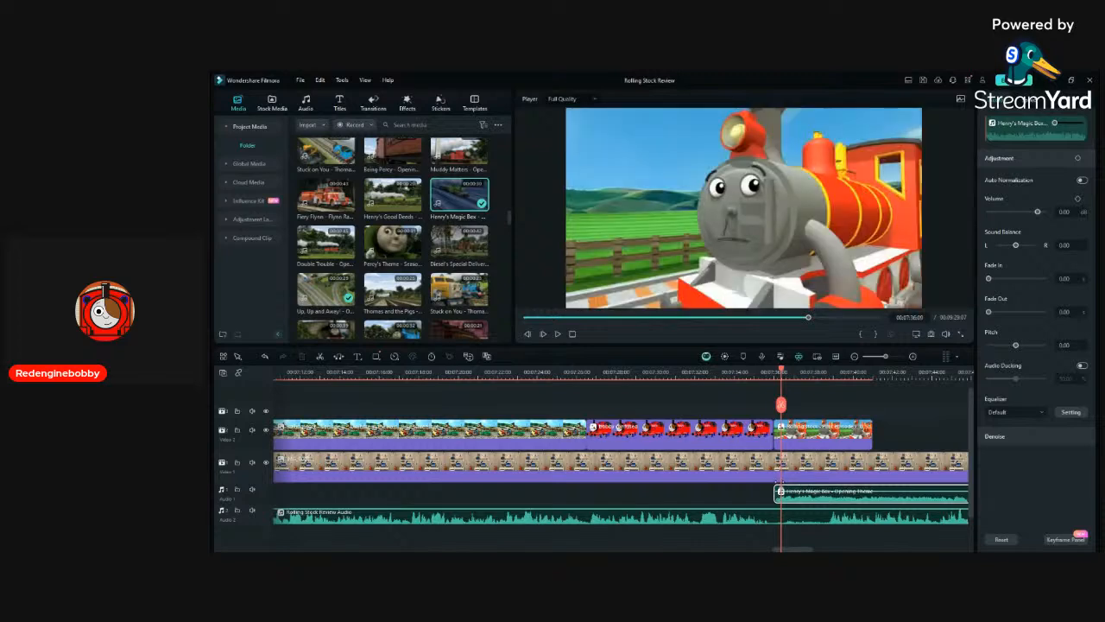
# Move the Rolling stock Pilot picture and its Henry's Magic Box music together slightly later, leaving a short gap after bobby confused.
pyautogui.click(767, 373)
pyautogui.click(816, 430)
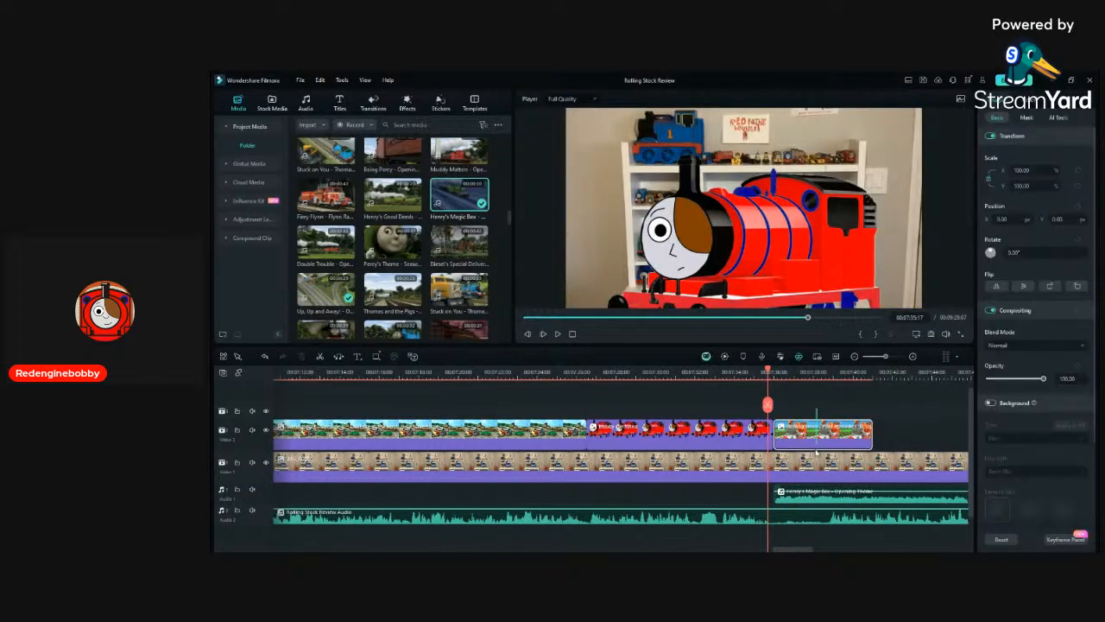
pyautogui.click(806, 497)
pyautogui.moveTo(802, 501); pyautogui.dragTo(816, 501)
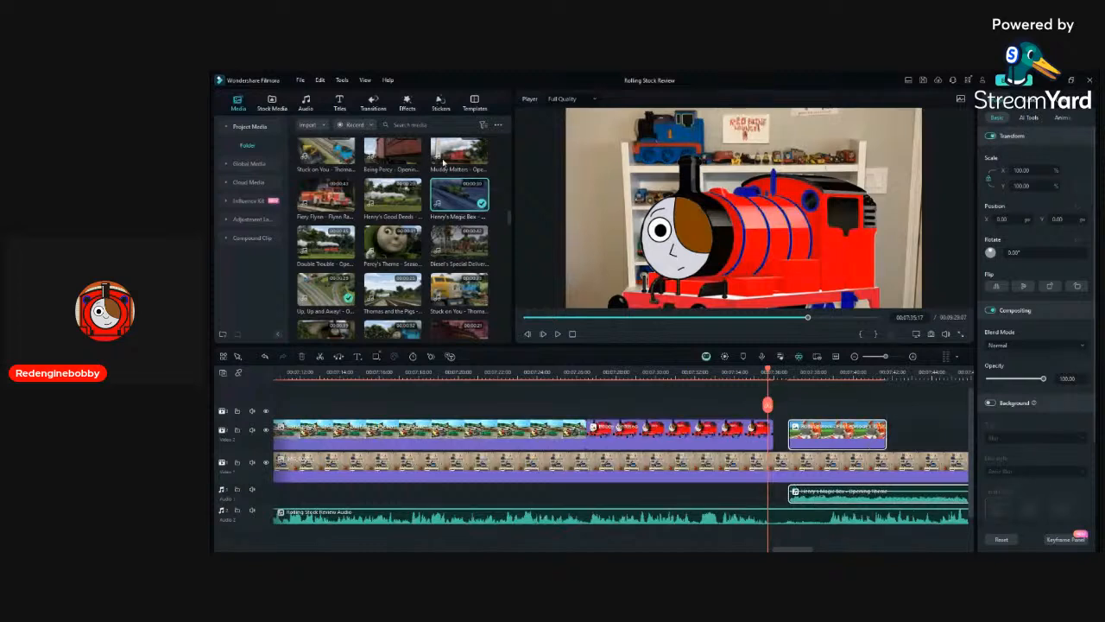
# Add a transition to the end of the bobby confused picture, replace Fade Dissolve with Dissolve, and play it back.
pyautogui.click(373, 102)
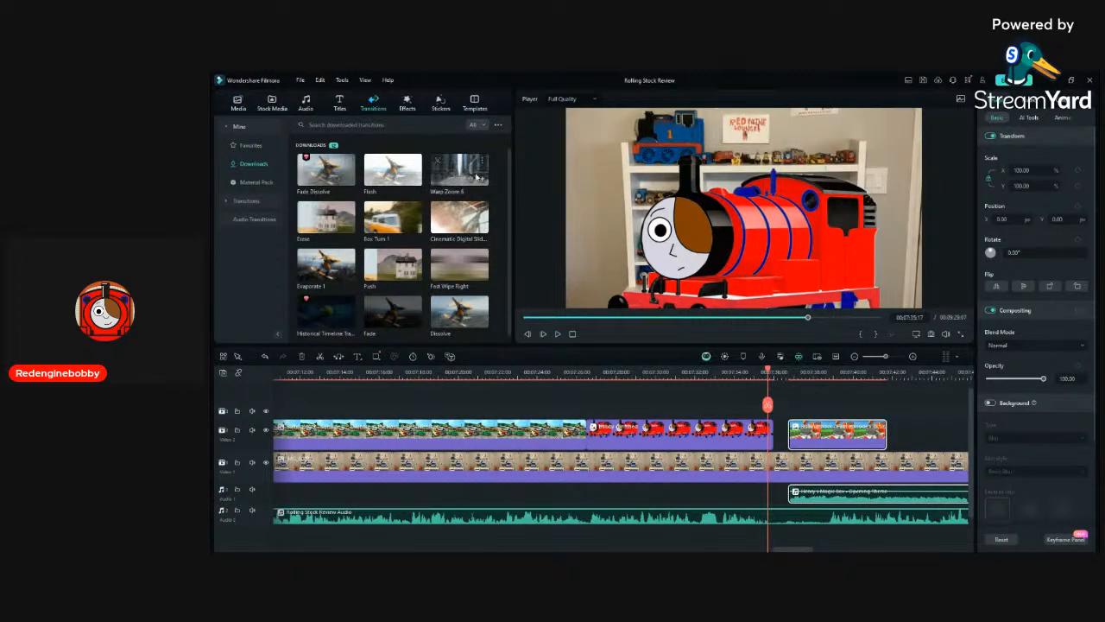
pyautogui.click(327, 169)
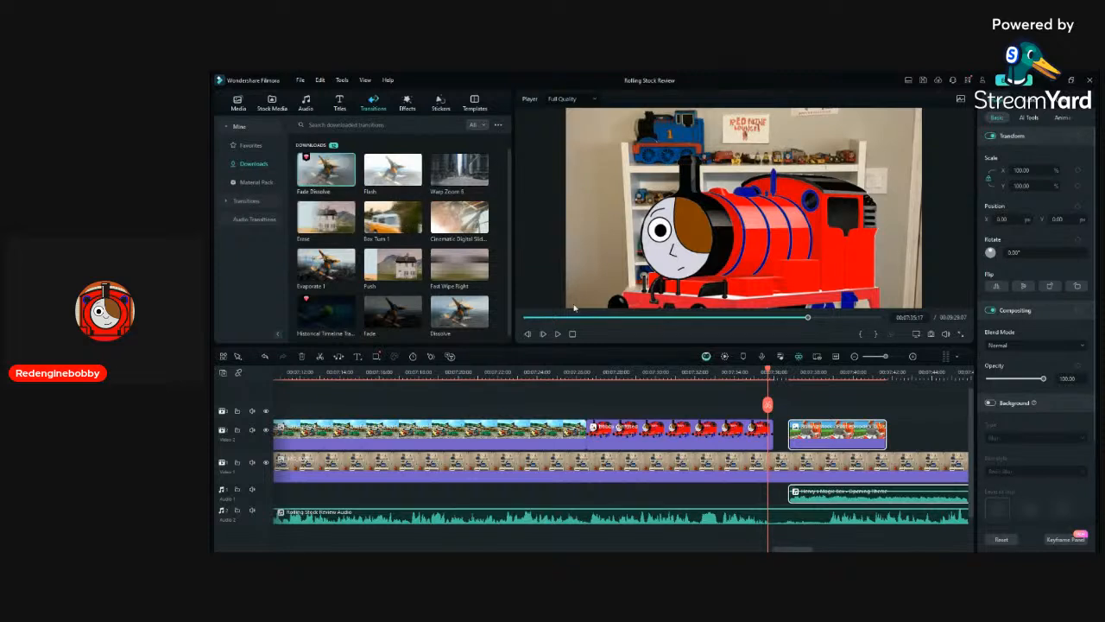
pyautogui.moveTo(574, 307); pyautogui.dragTo(753, 434)
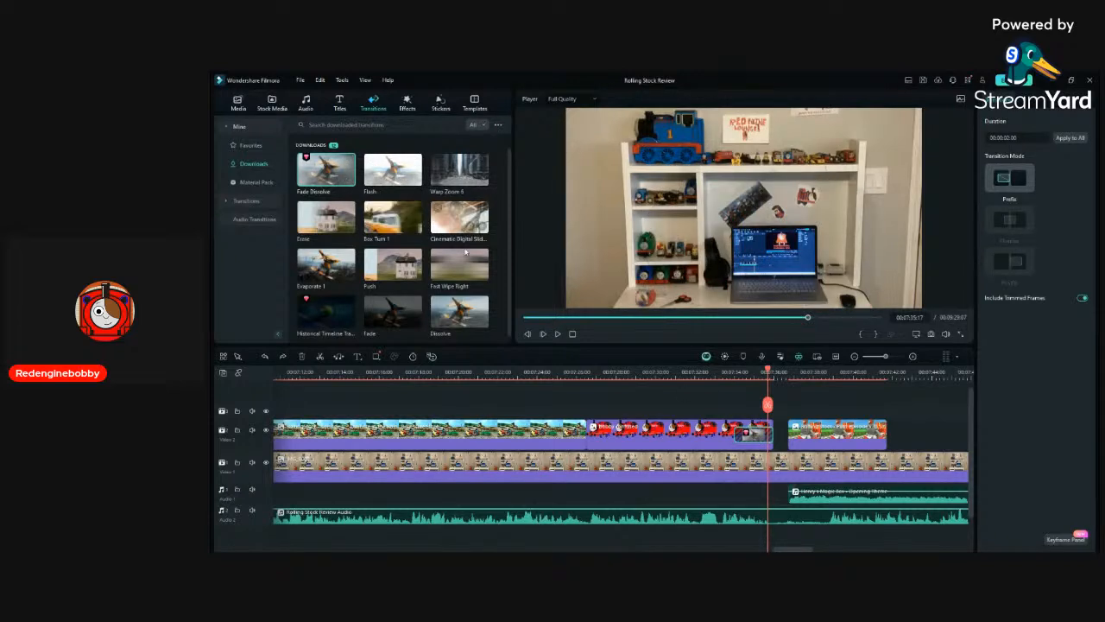
pyautogui.moveTo(460, 312); pyautogui.dragTo(755, 437)
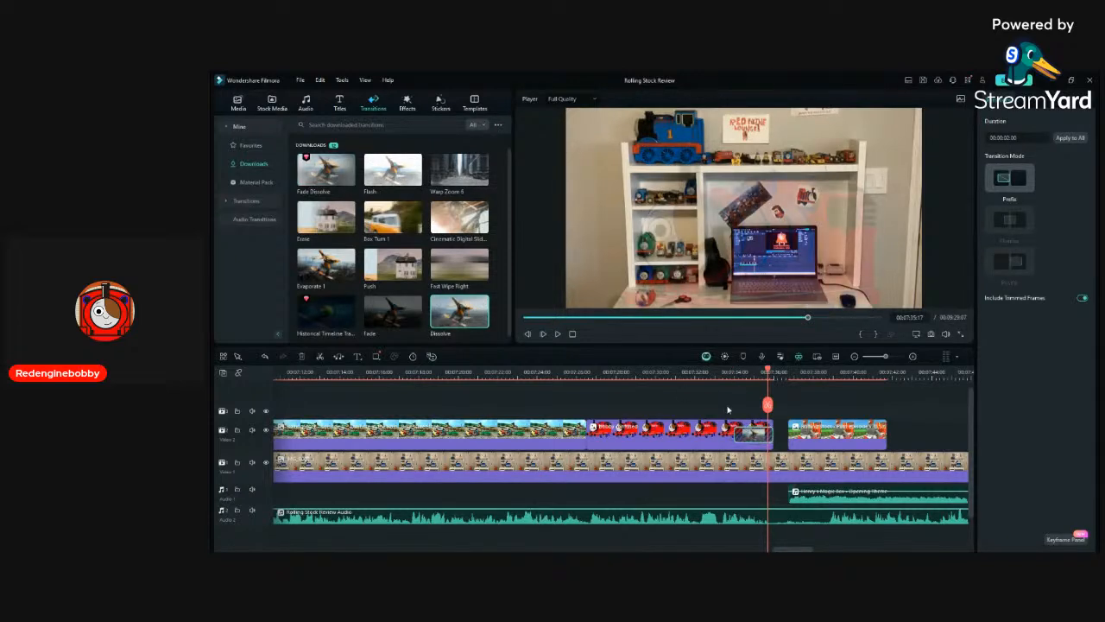
pyautogui.click(733, 372)
pyautogui.press('space')
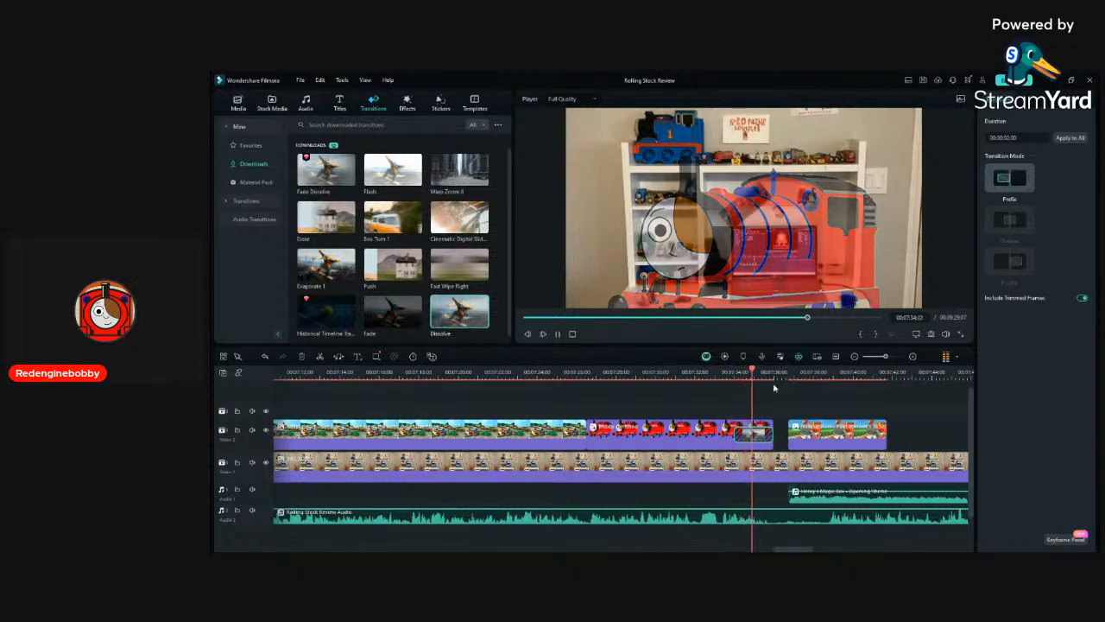
pyautogui.press('space')
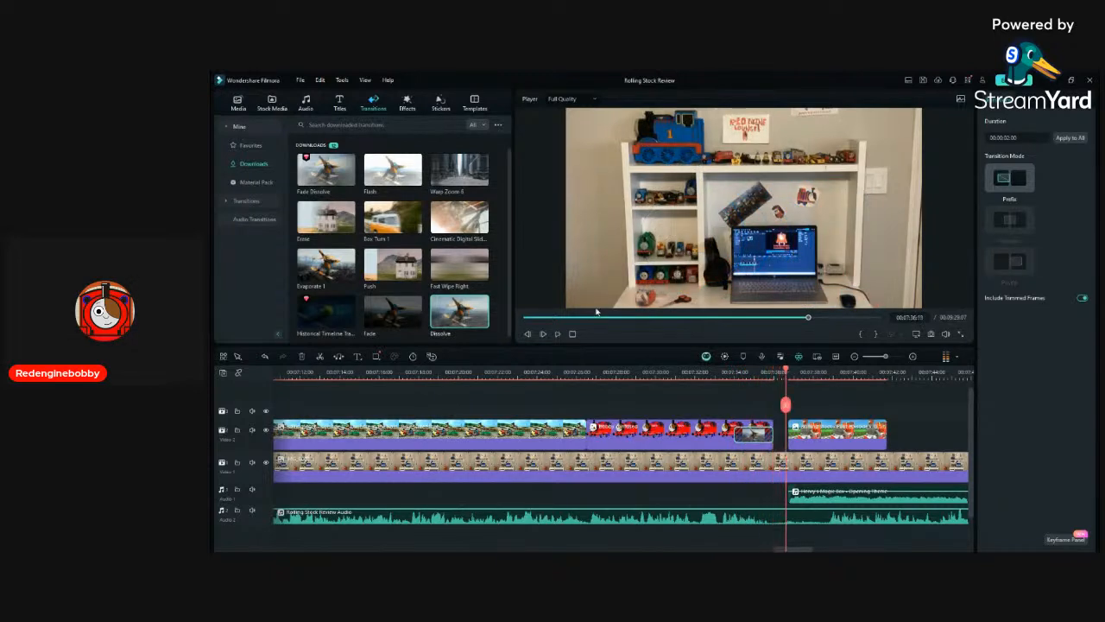
# Add a Dissolve to the start of the Rolling stock Pilot picture and shorten the dissolves on both sides of the gap.
pyautogui.click(822, 436)
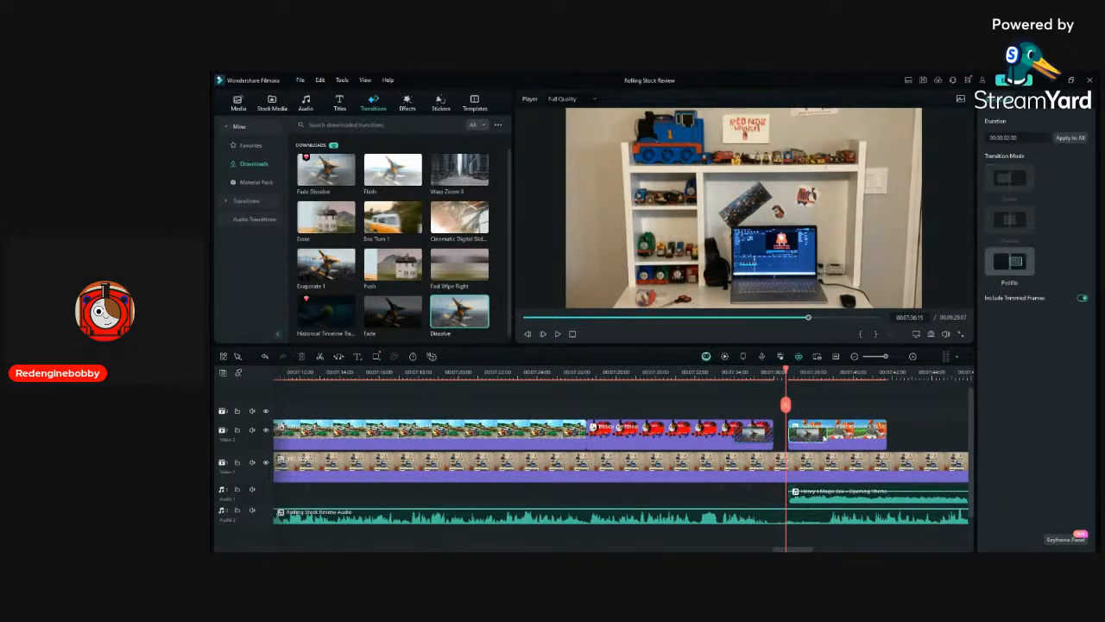
pyautogui.click(734, 436)
pyautogui.moveTo(738, 436); pyautogui.dragTo(766, 436)
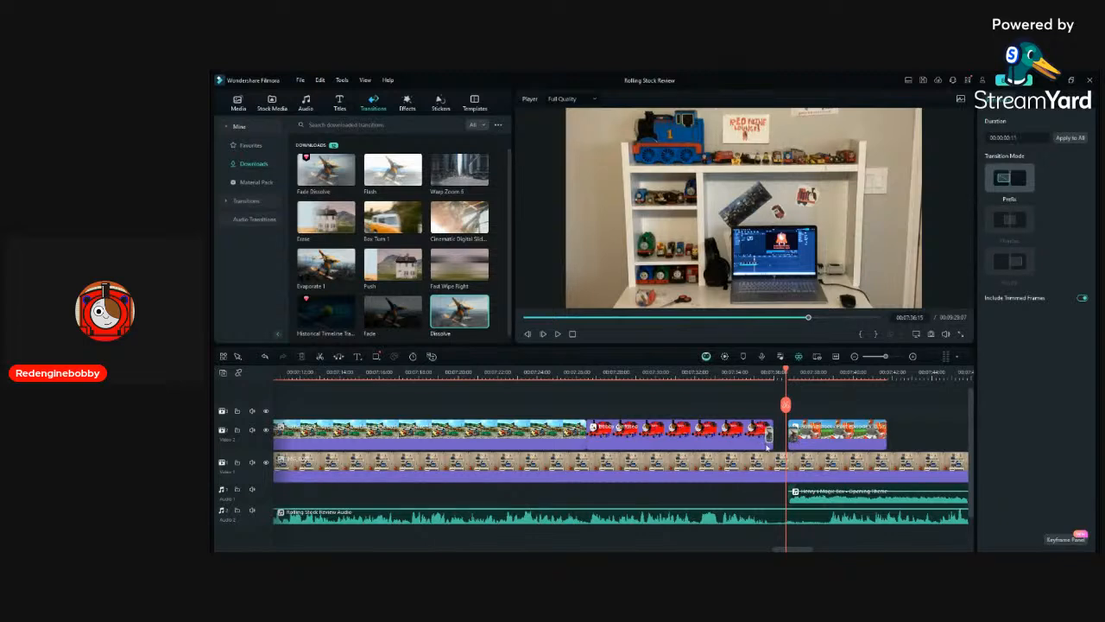
# Lower the volume of the Henry's Magic Box music, give it a short fade-in, and play it back.
pyautogui.click(815, 492)
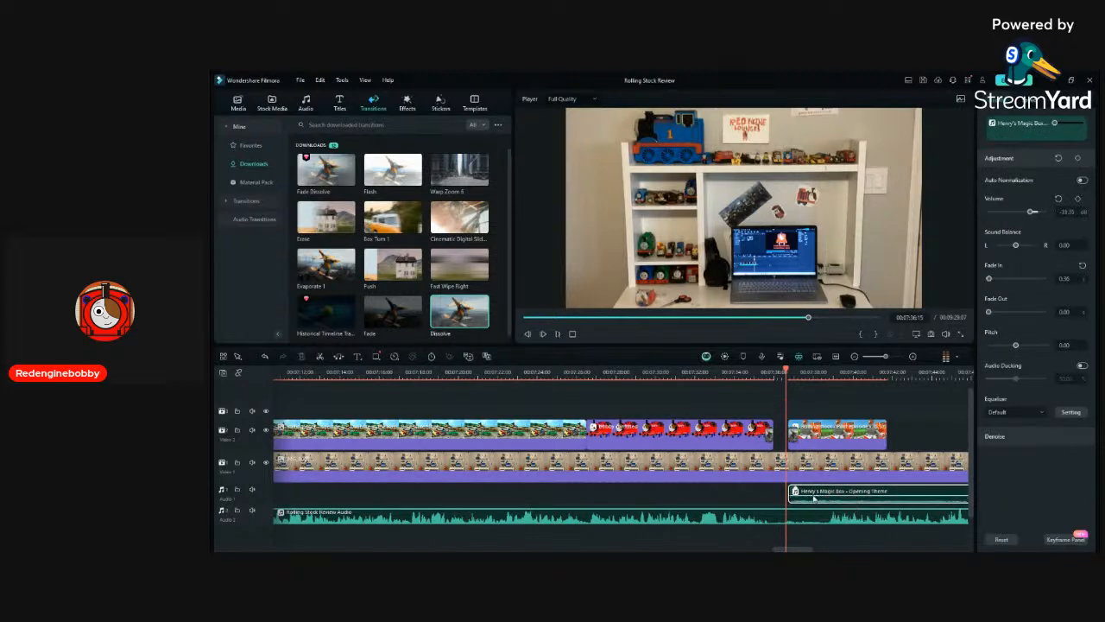
pyautogui.press('space')
pyautogui.click(838, 403)
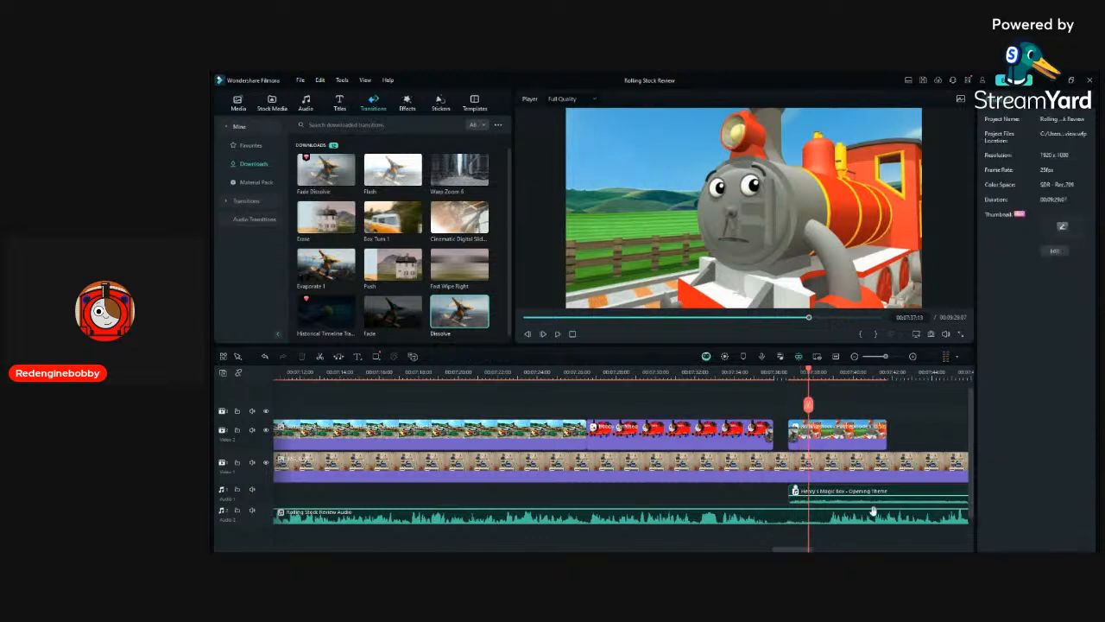
# Split the Rolling Stock Review Audio narration at about 7:36, where the Pilot picture starts, and play on from there.
pyautogui.click(786, 371)
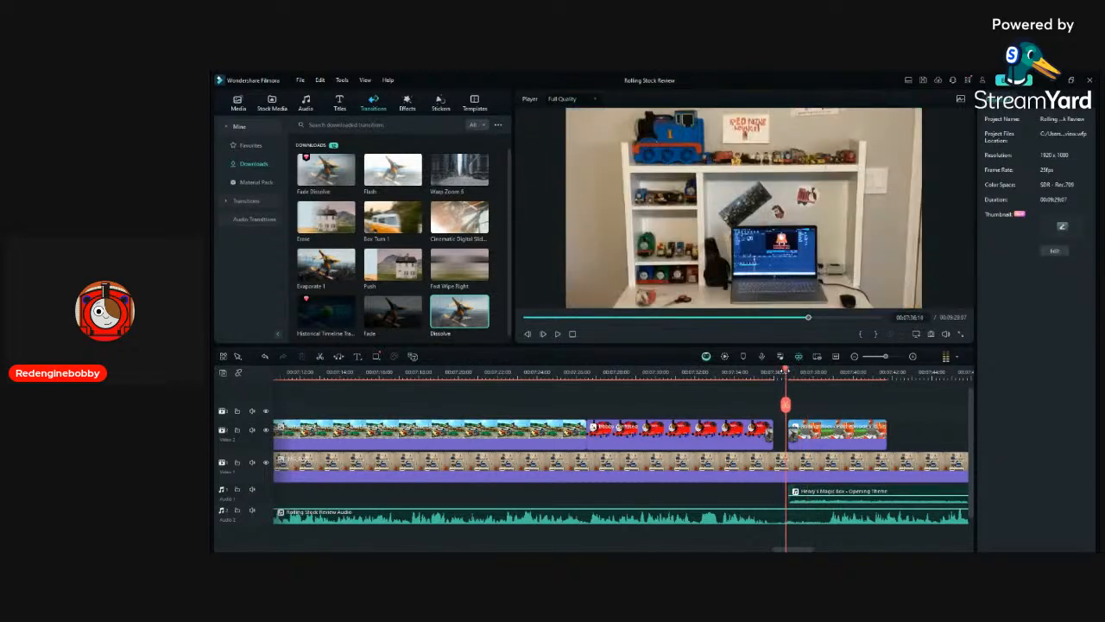
pyautogui.click(748, 515)
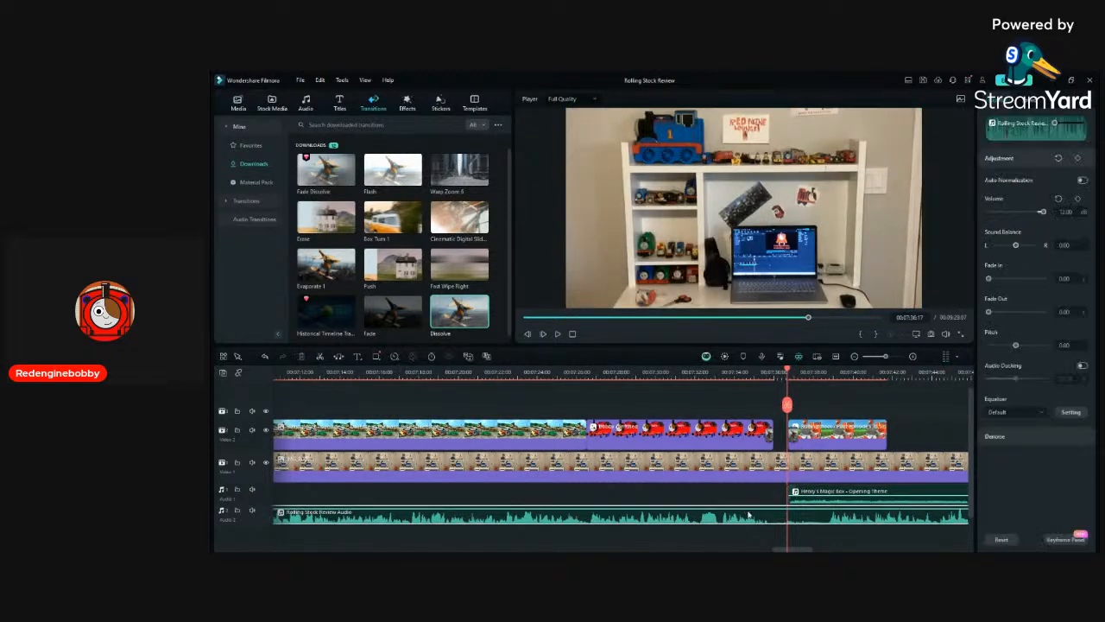
pyautogui.click(319, 357)
pyautogui.press('space')
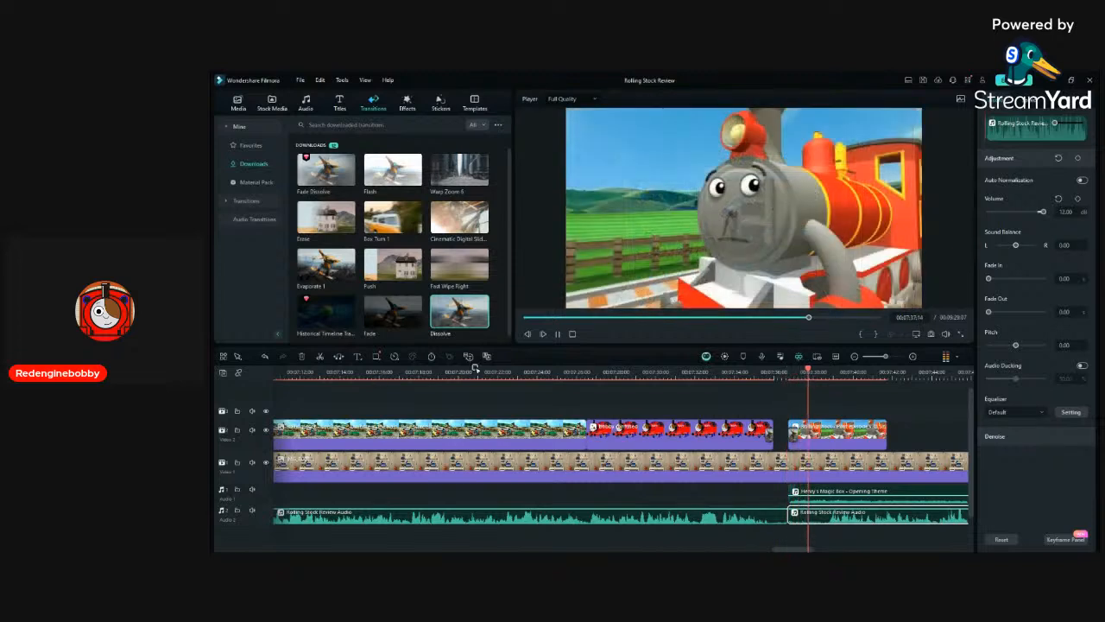
pyautogui.press('space')
# Split the narration again at about 7:38 and move the remaining part to start where the Pilot picture ends, at about 7:41.
pyautogui.press('Down')
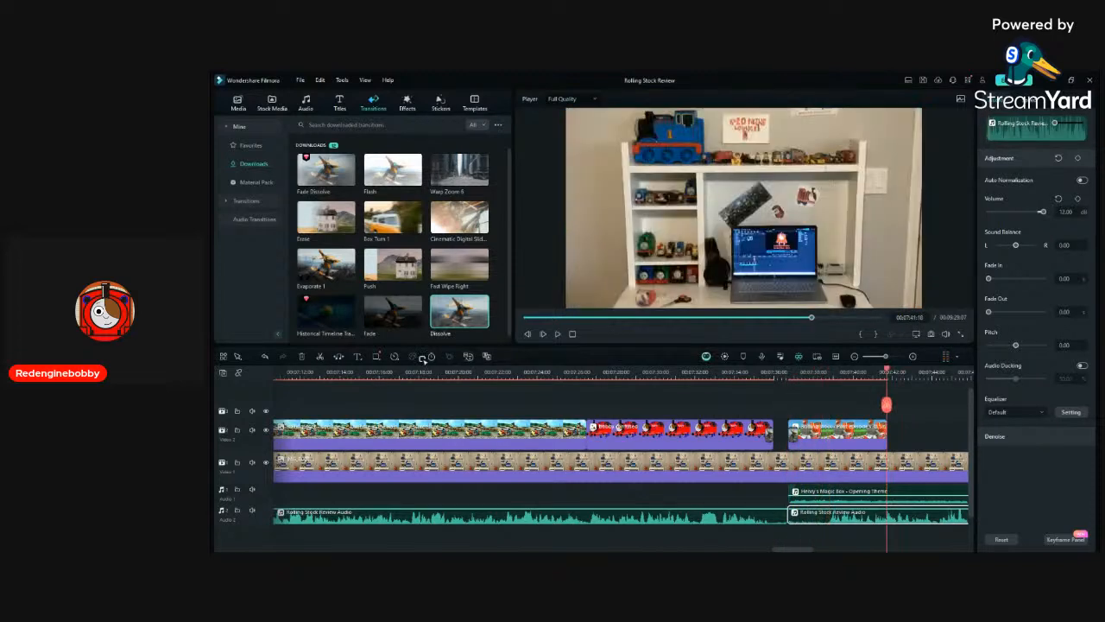
pyautogui.click(827, 375)
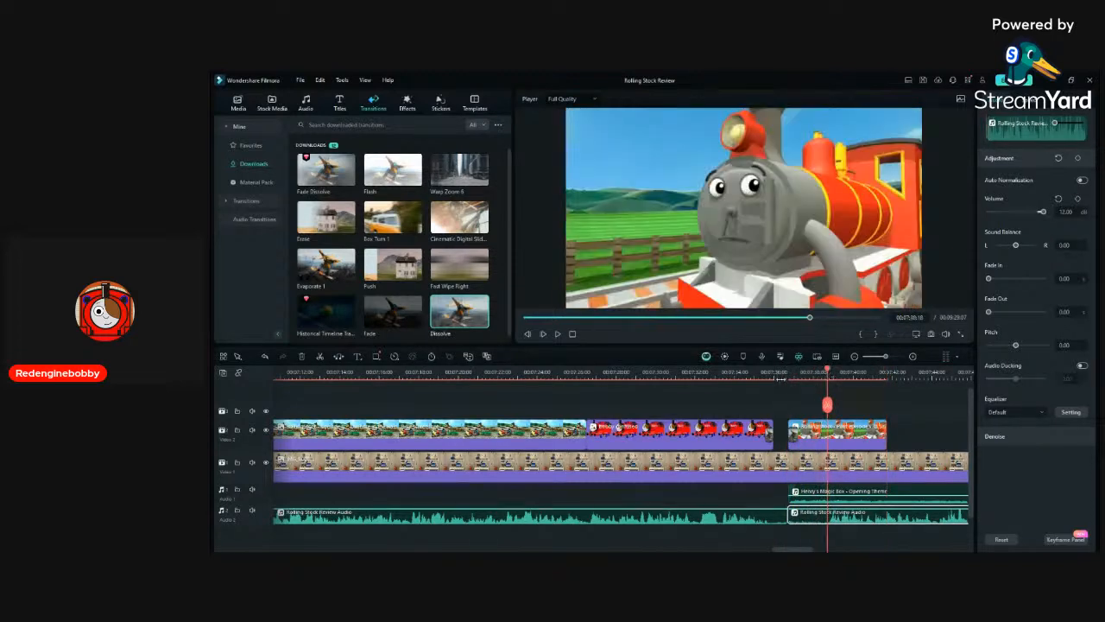
pyautogui.click(319, 357)
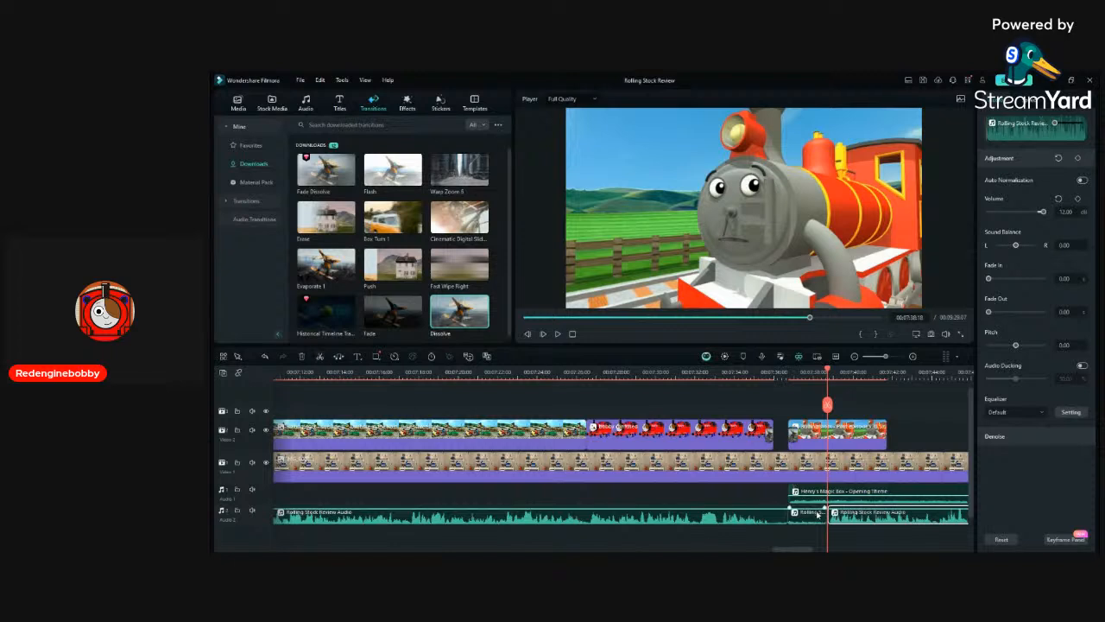
pyautogui.moveTo(818, 515)
pyautogui.mouseDown()
pyautogui.moveTo(805, 488)
pyautogui.moveTo(805, 514)
pyautogui.mouseUp()
pyautogui.moveTo(862, 487); pyautogui.dragTo(922, 482)
# Play back the Pilot picture section from about 7:36 to check the dissolve, music and narration timing.
pyautogui.click(787, 369)
pyautogui.press('space')
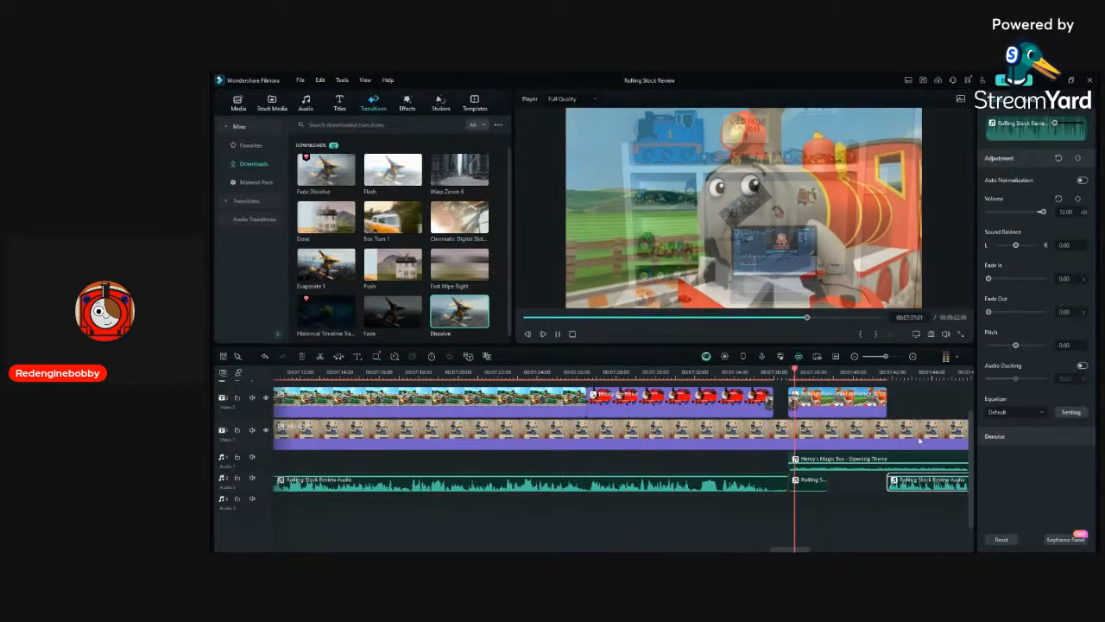
pyautogui.click(853, 356)
pyautogui.scroll(4, 745, 415)
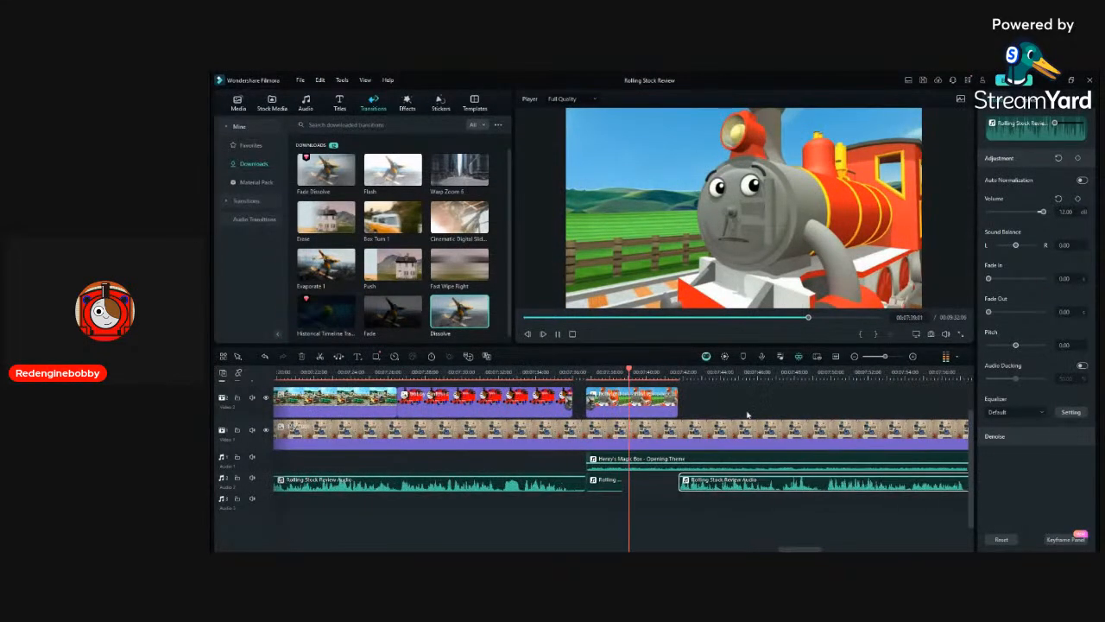
pyautogui.press('space')
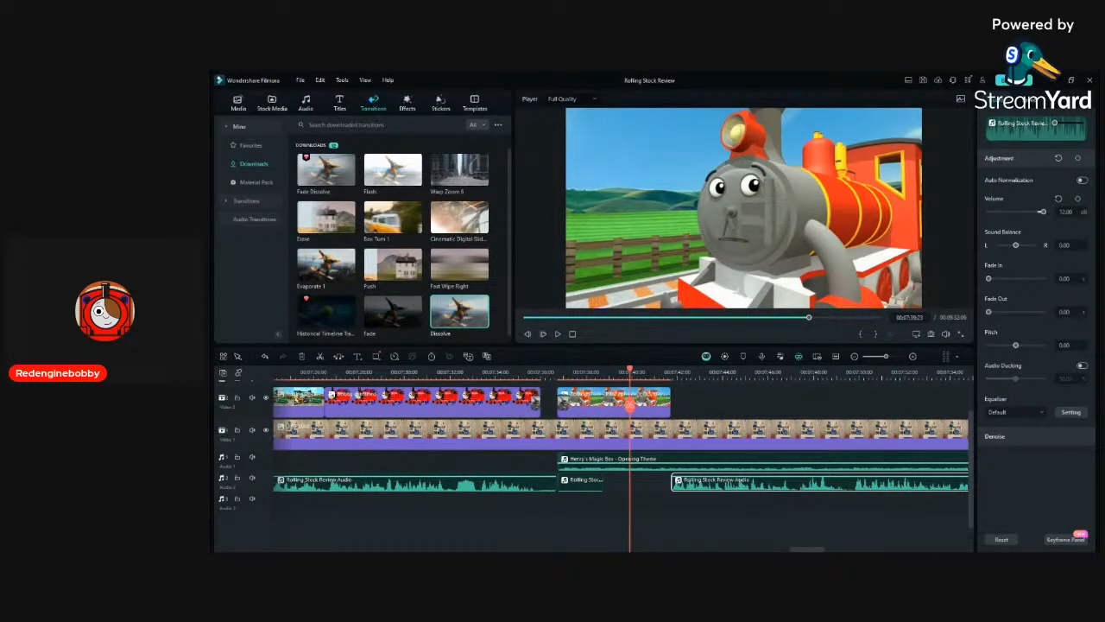
# Place a Default Title above the Rolling stock Pilot picture, matching the picture's start and length.
pyautogui.click(339, 102)
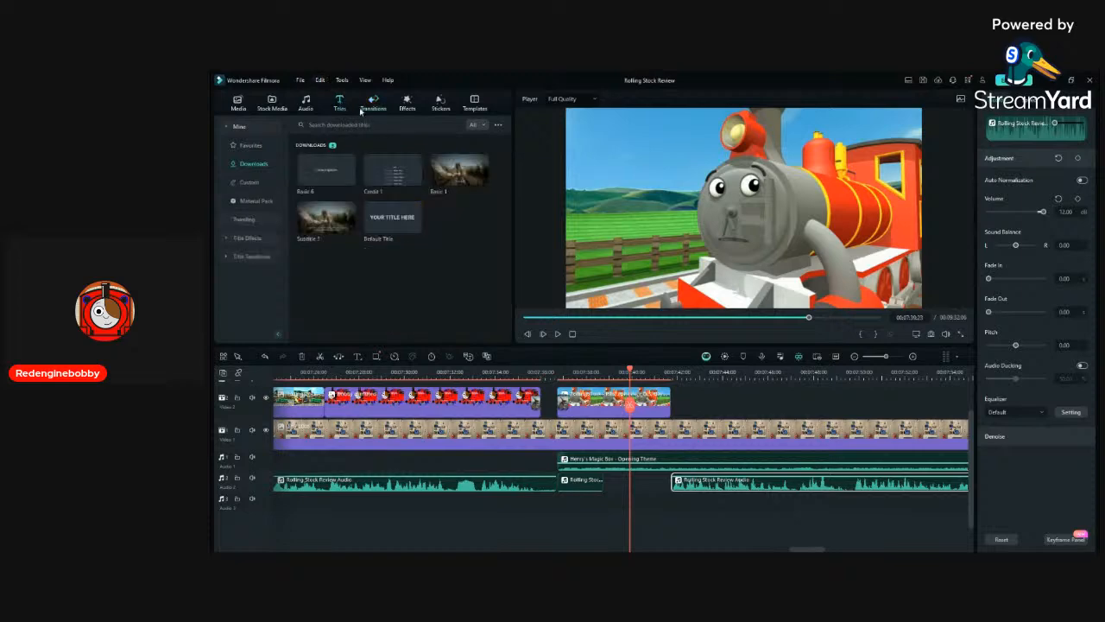
pyautogui.moveTo(393, 220); pyautogui.dragTo(604, 413)
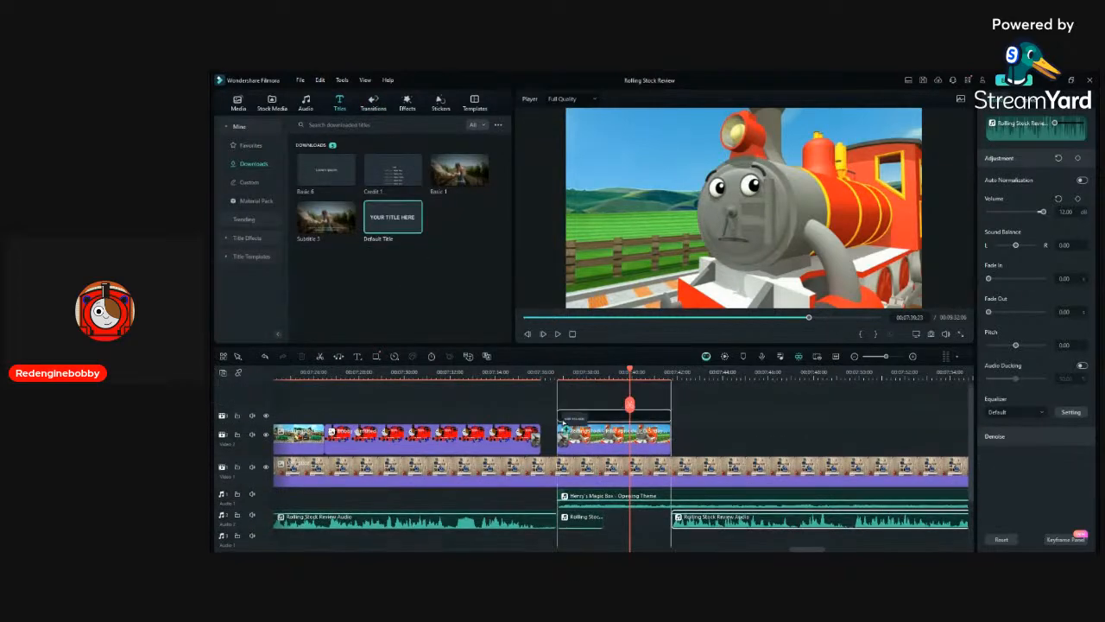
pyautogui.moveTo(568, 372)
pyautogui.mouseDown()
pyautogui.moveTo(555, 373)
pyautogui.moveTo(571, 373)
pyautogui.mouseUp()
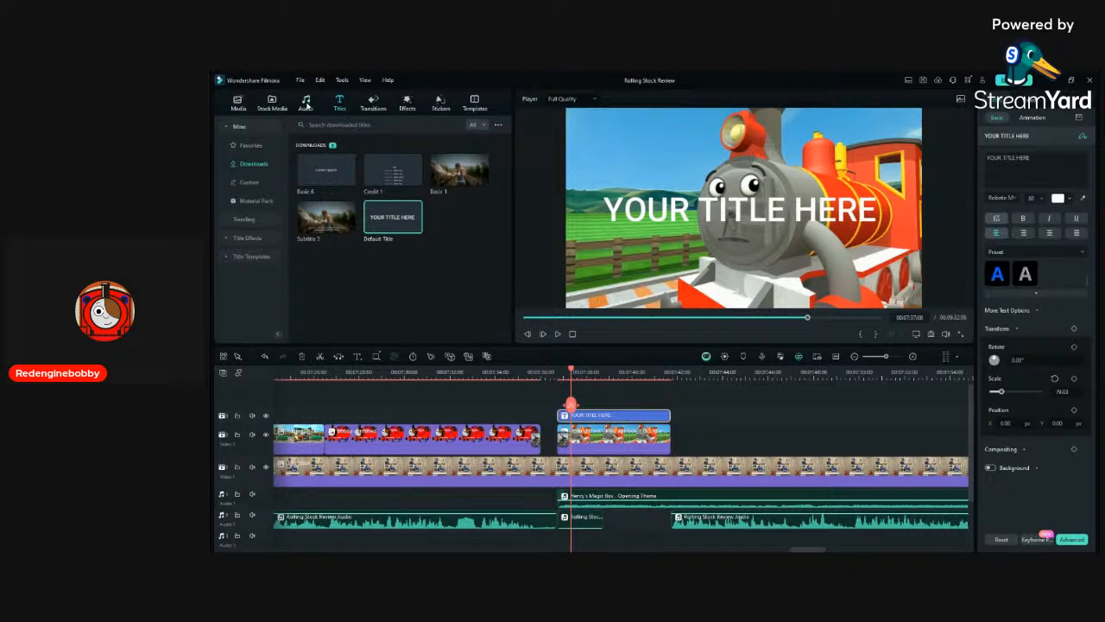
# Add a Dissolve to the start of the title and shorten it to match the picture's dissolve.
pyautogui.click(373, 102)
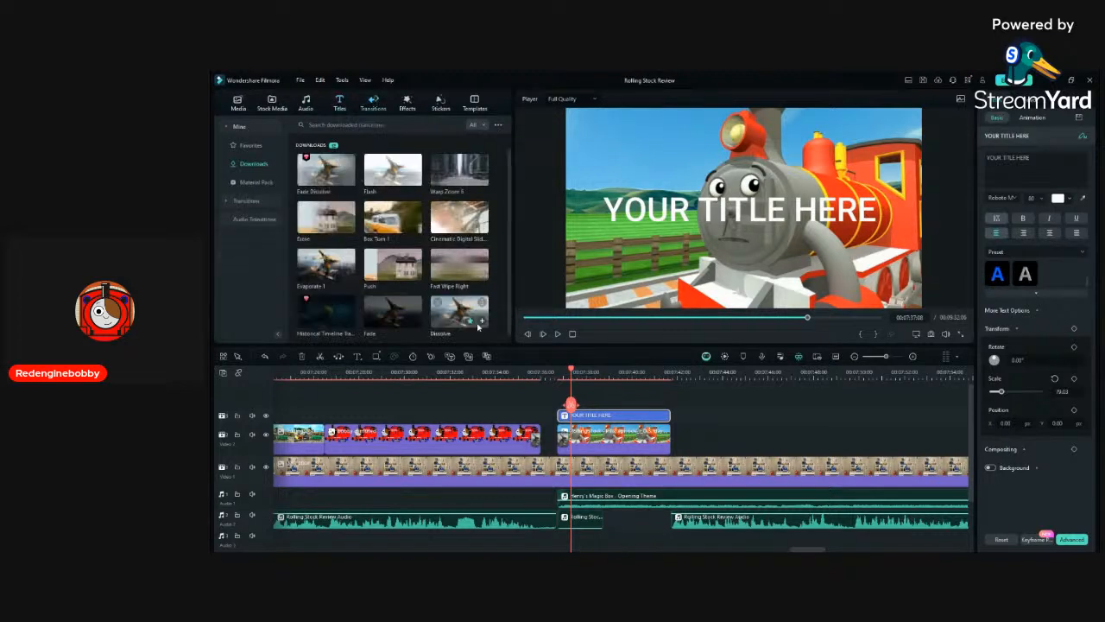
pyautogui.moveTo(478, 325); pyautogui.dragTo(587, 418)
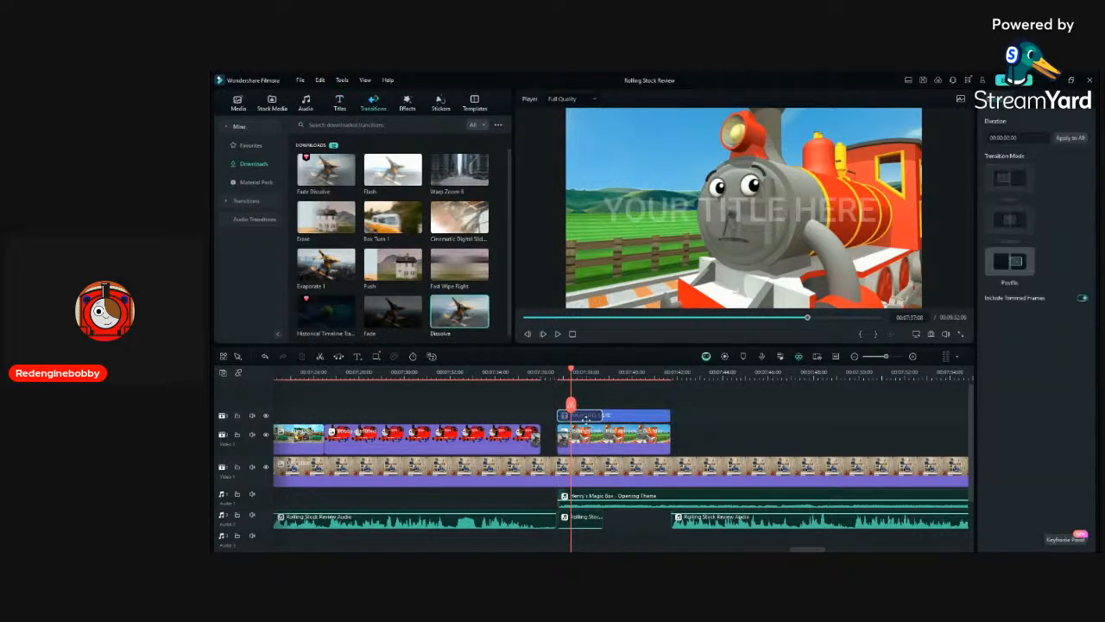
pyautogui.scroll(2, 581, 415)
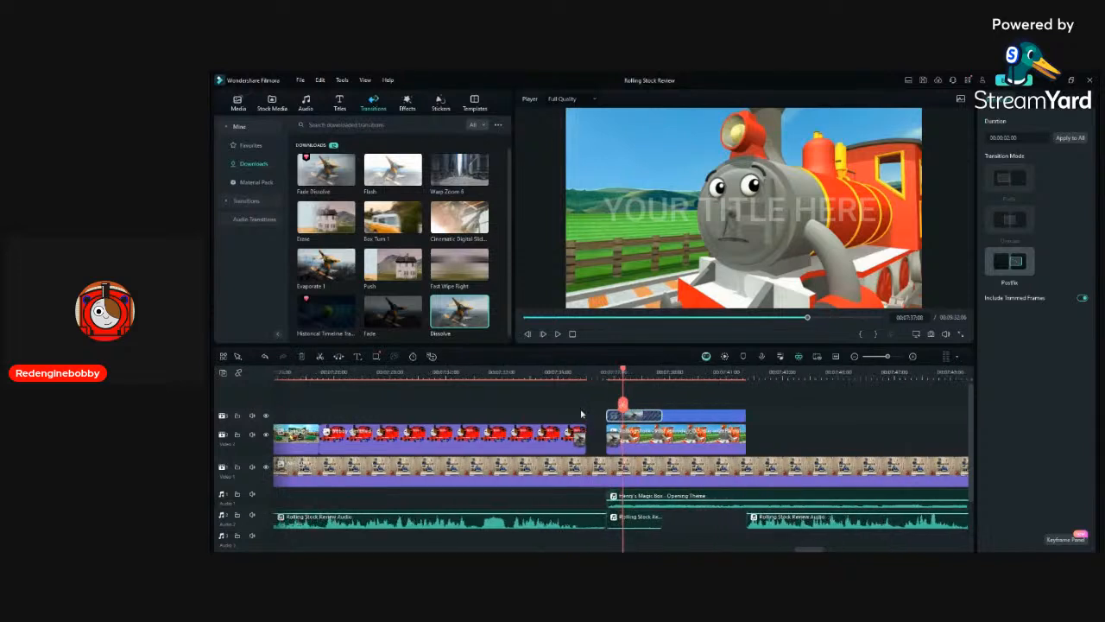
pyautogui.scroll(1, 581, 415)
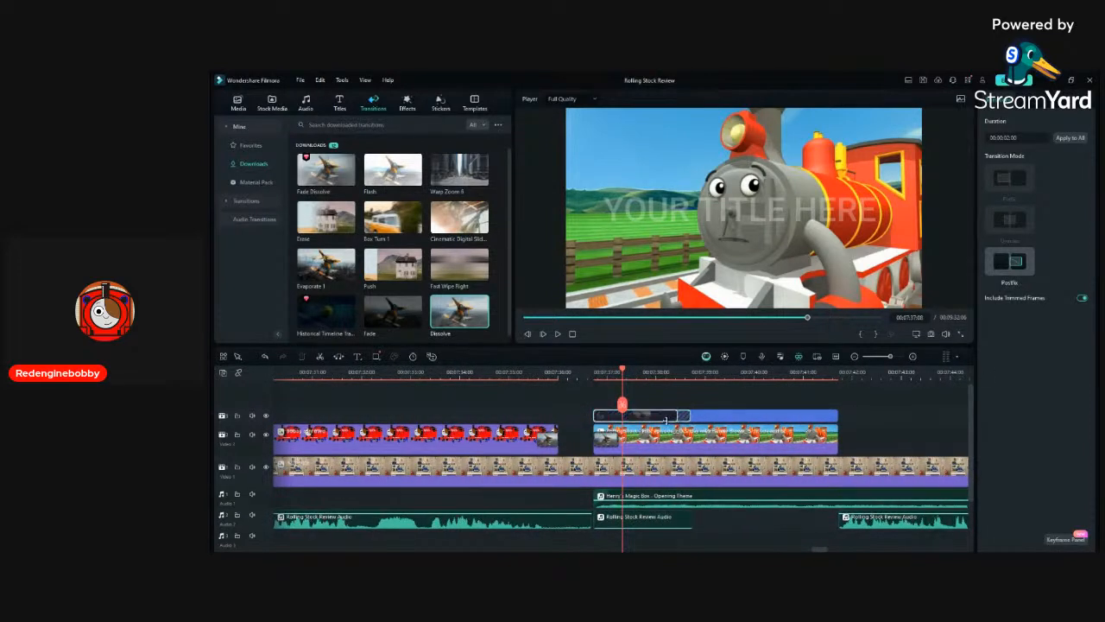
pyautogui.moveTo(620, 439); pyautogui.dragTo(624, 439)
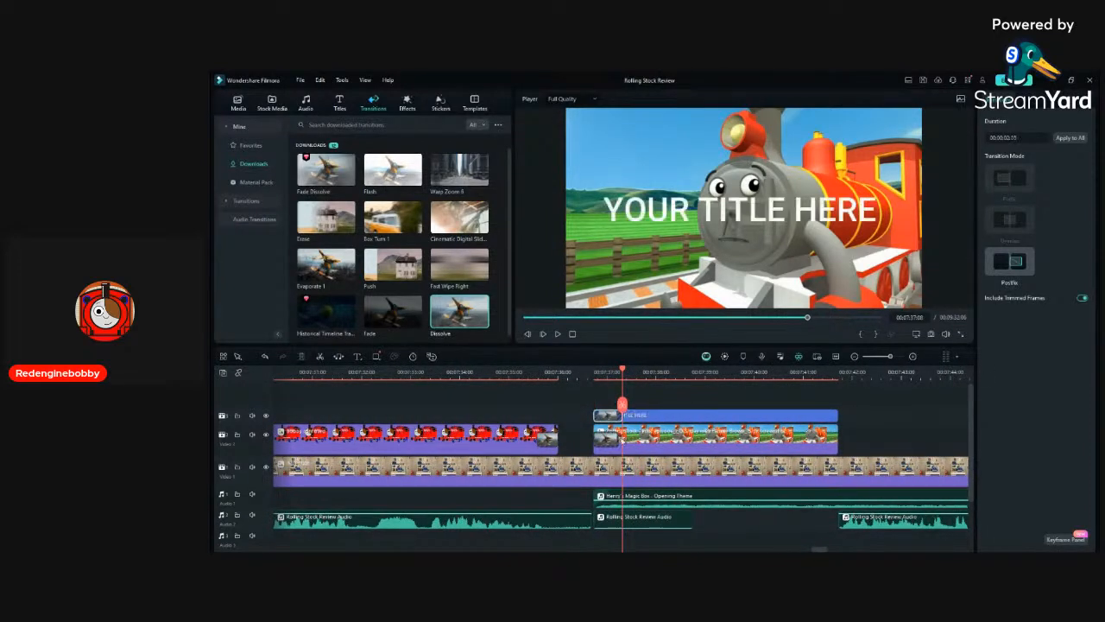
# Replace the title's placeholder text with "Conclusion + What Happened to Rolling Stock?".
pyautogui.doubleClick(720, 422)
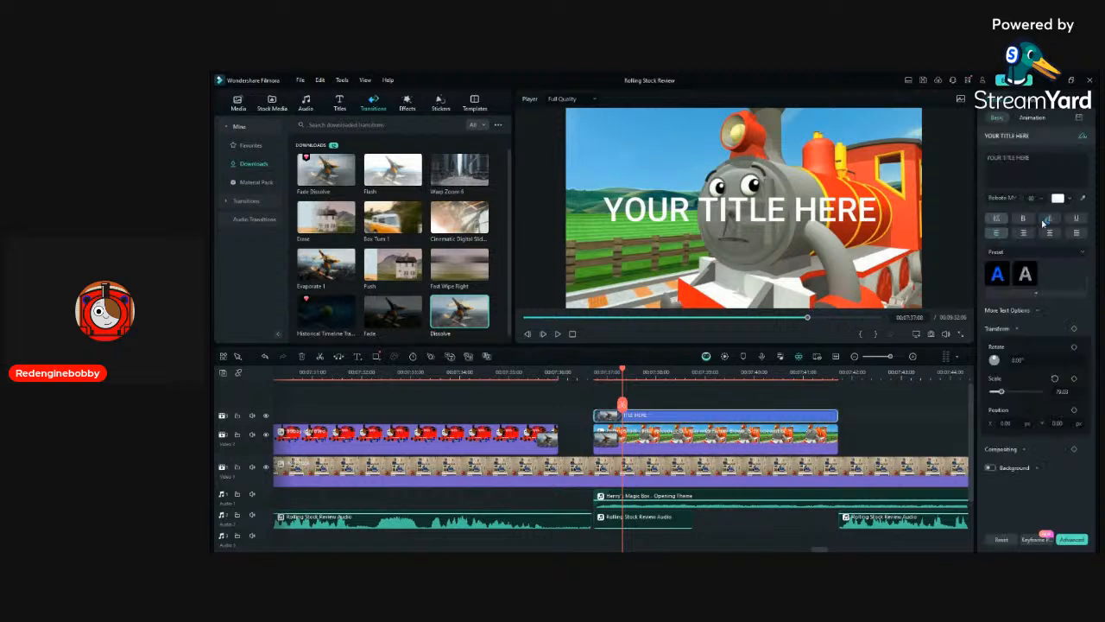
pyautogui.click(1044, 170)
pyautogui.write('Conclusion + What Happened to Rolling Stock')
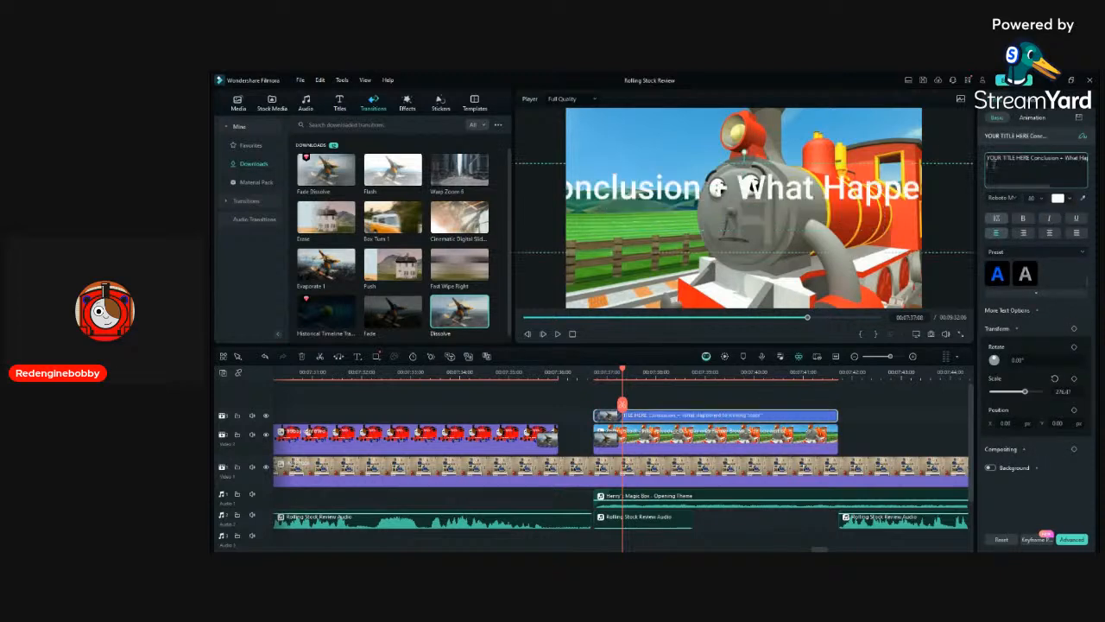
pyautogui.moveTo(993, 165); pyautogui.dragTo(941, 144)
pyautogui.press('BackSpace')
pyautogui.write('Conclusion + What Happened to Rolling Stock?')
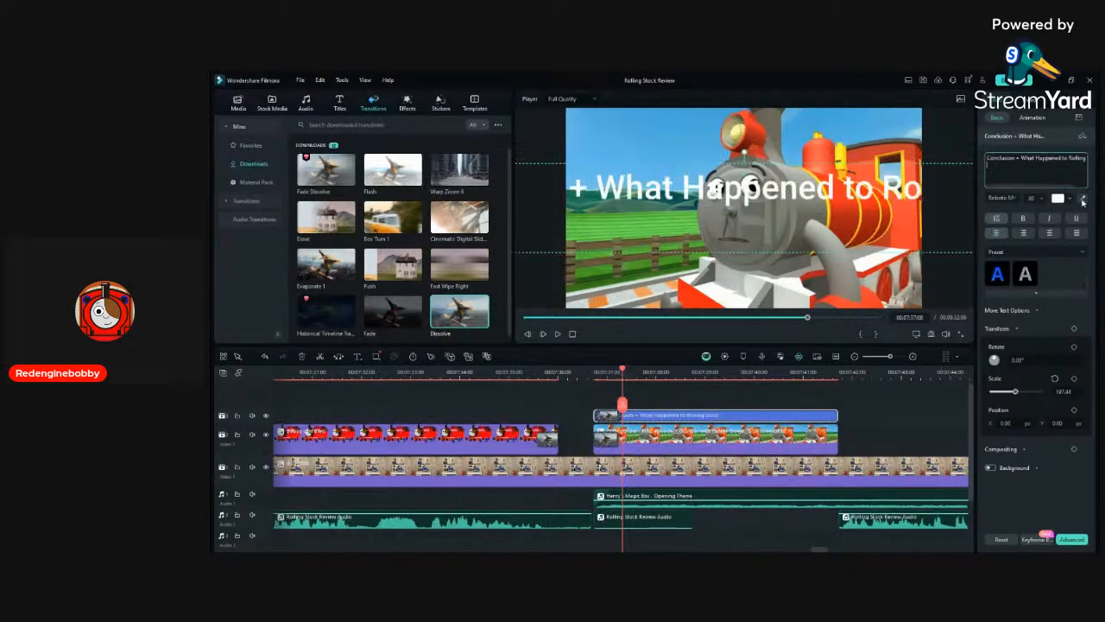
# Remove the extra line from the title text, change its font to Rockwell and set its size to 20.
pyautogui.press('BackSpace')
pyautogui.click(1010, 199)
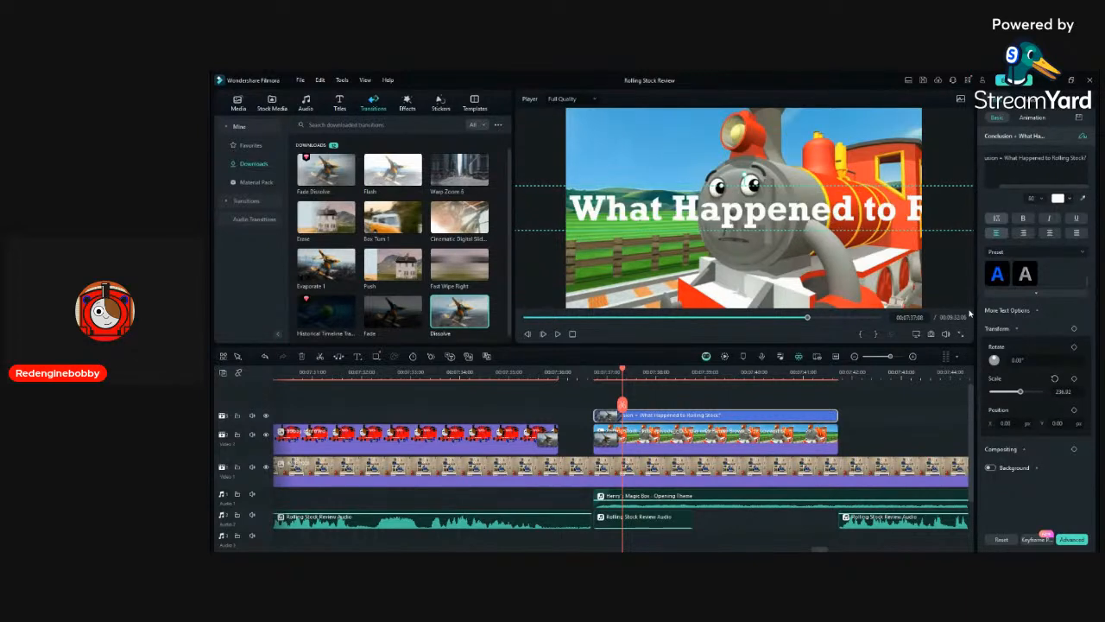
pyautogui.click(970, 308)
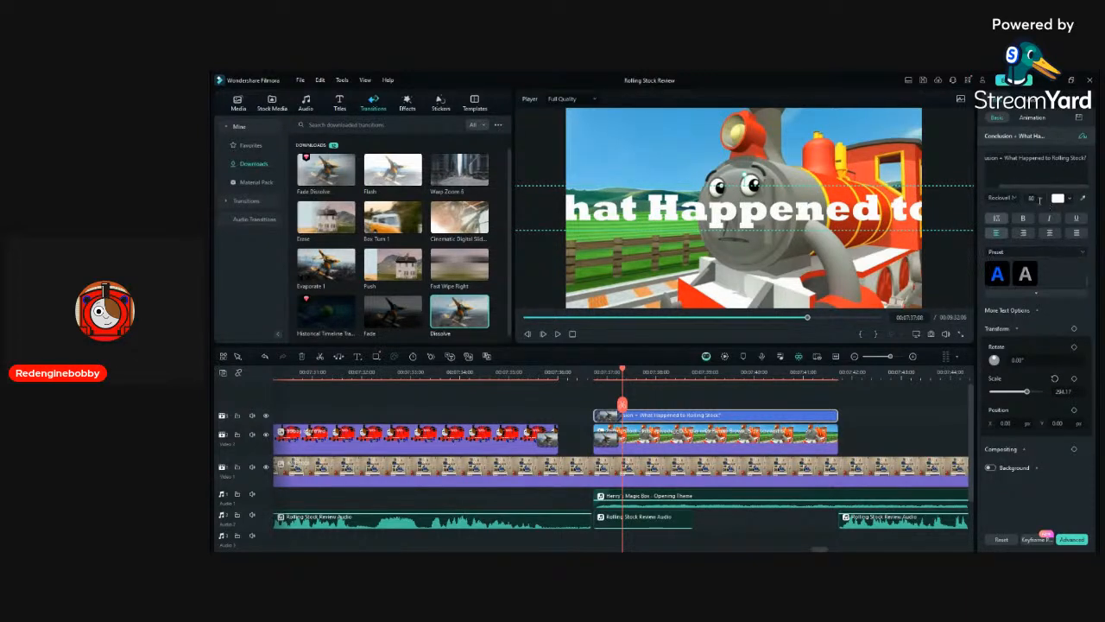
pyautogui.scroll(9, 1033, 199)
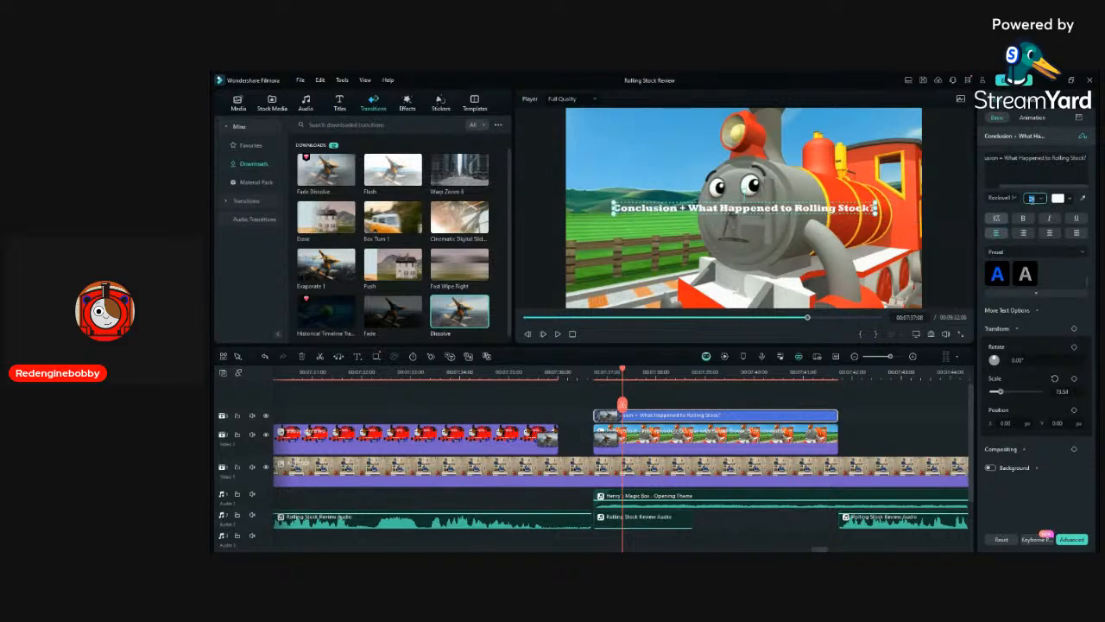
# Break the title into two lines after "Conclusion +", then enlarge it and position it along the bottom of the picture.
pyautogui.click(1005, 161)
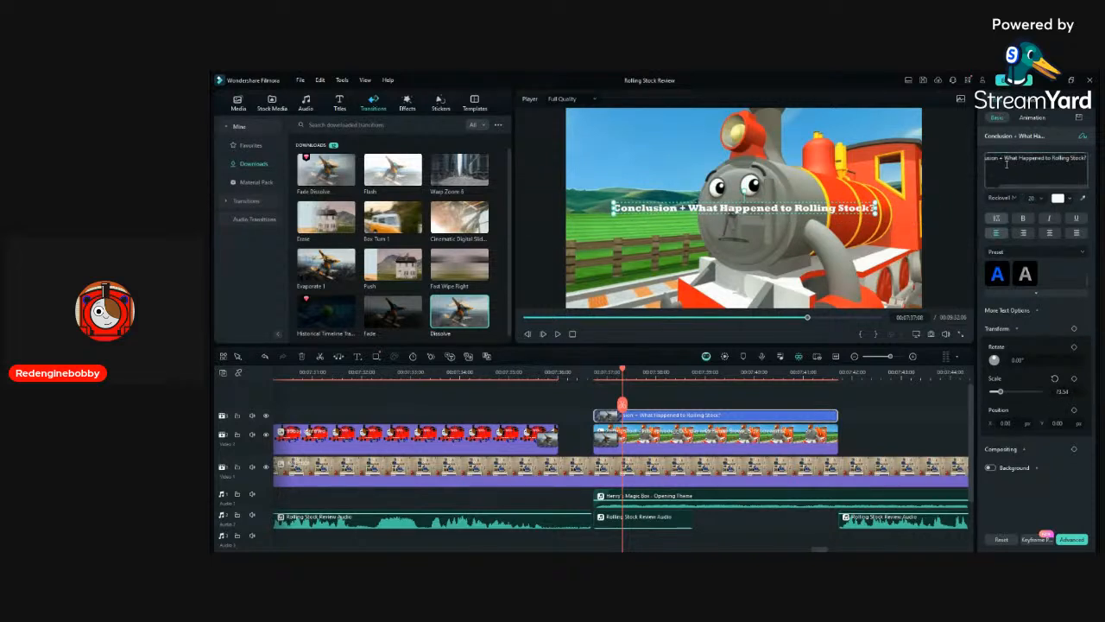
pyautogui.press('Return')
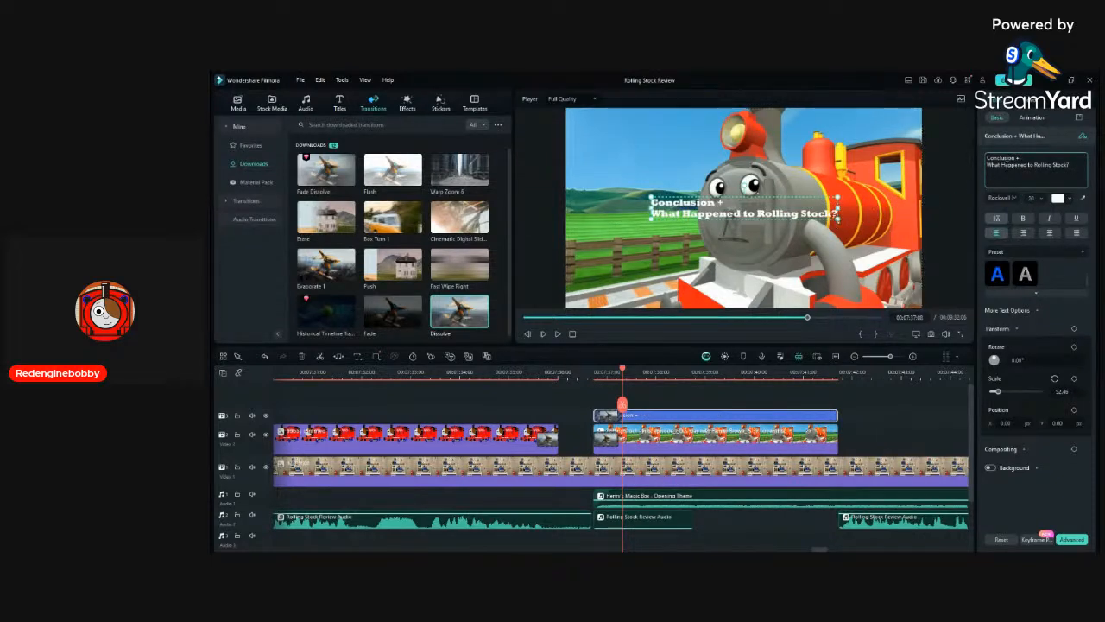
pyautogui.moveTo(844, 222); pyautogui.dragTo(804, 270)
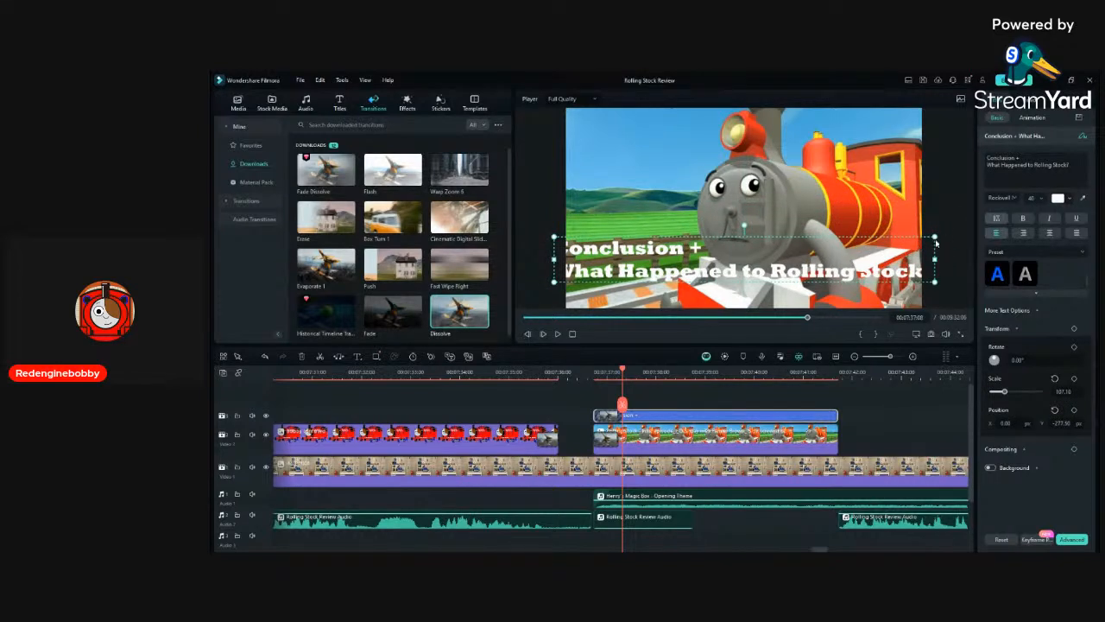
pyautogui.moveTo(934, 236); pyautogui.dragTo(875, 283)
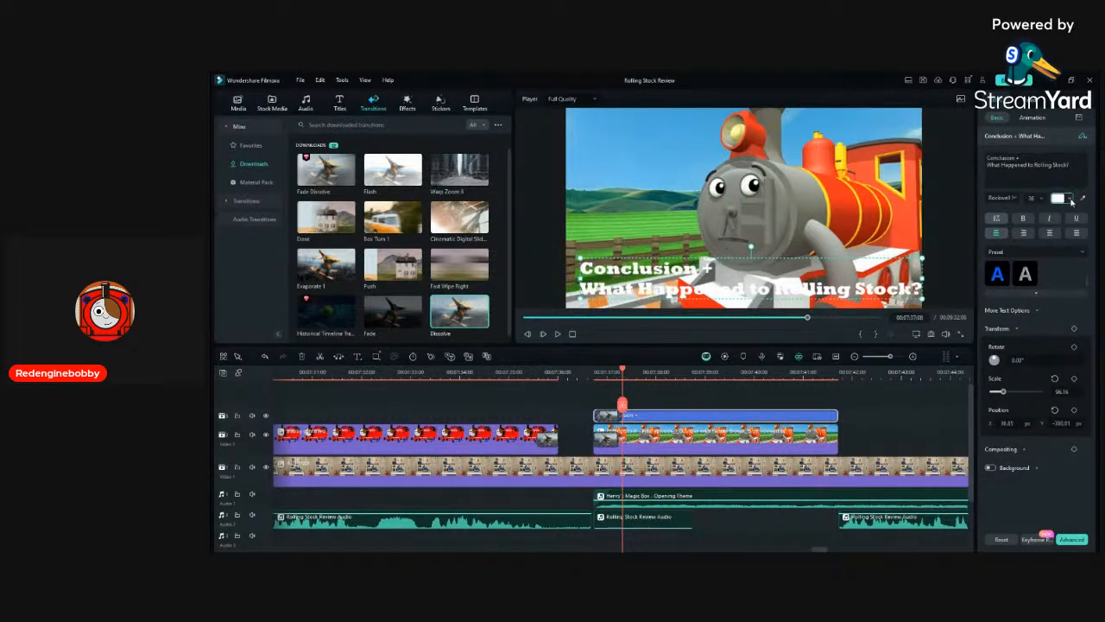
# Try several text colours and settle on green lettering with a black outline preset for the title.
pyautogui.click(1069, 253)
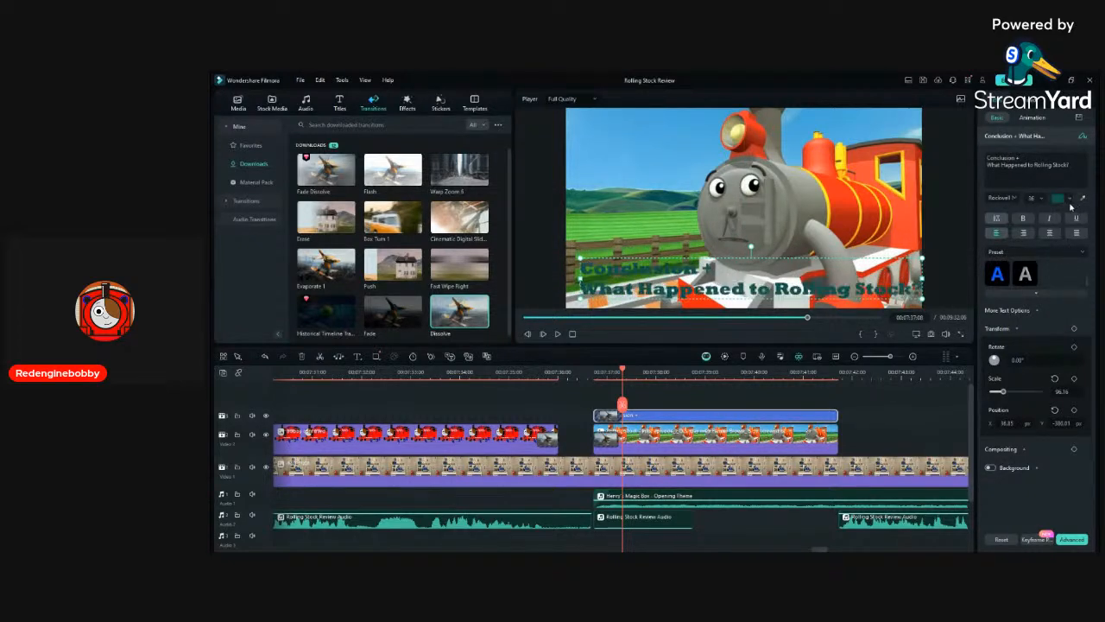
pyautogui.click(1067, 223)
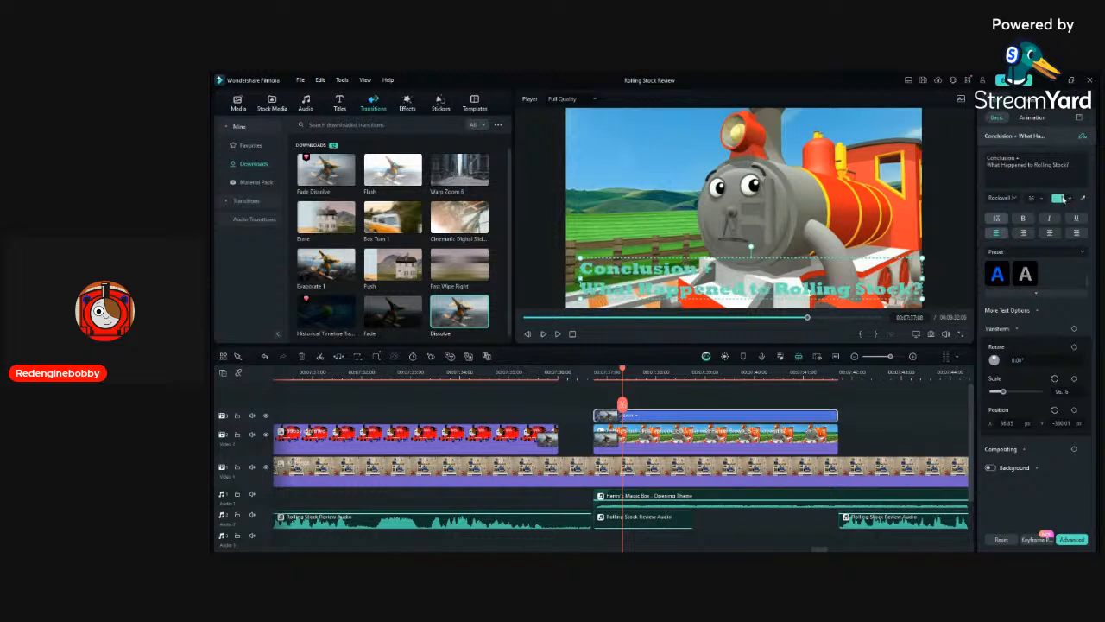
pyautogui.click(1038, 226)
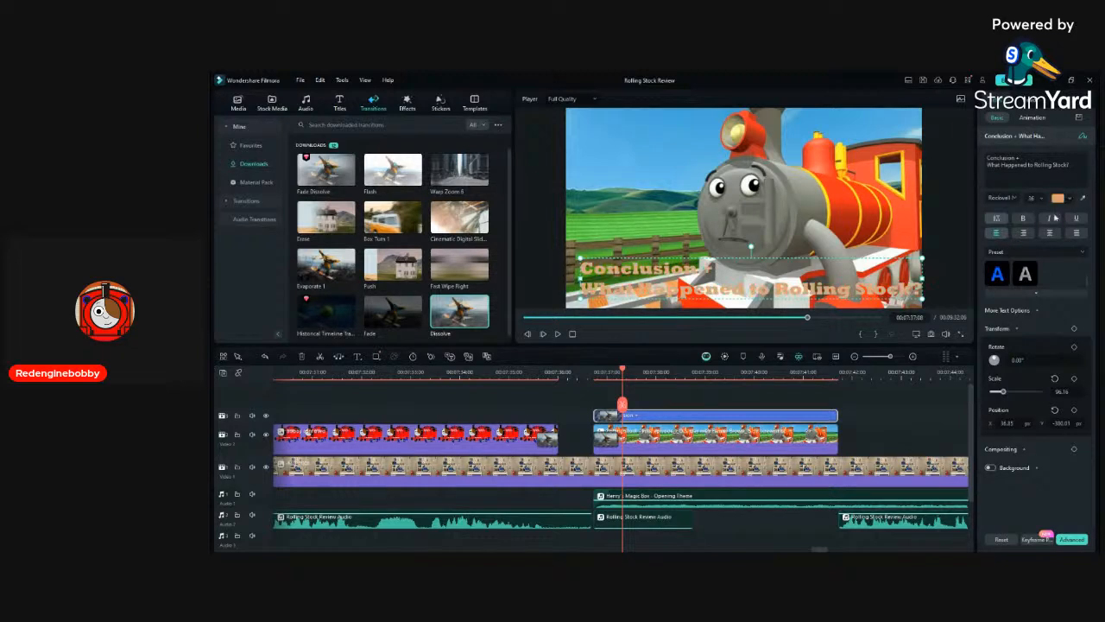
pyautogui.click(1027, 275)
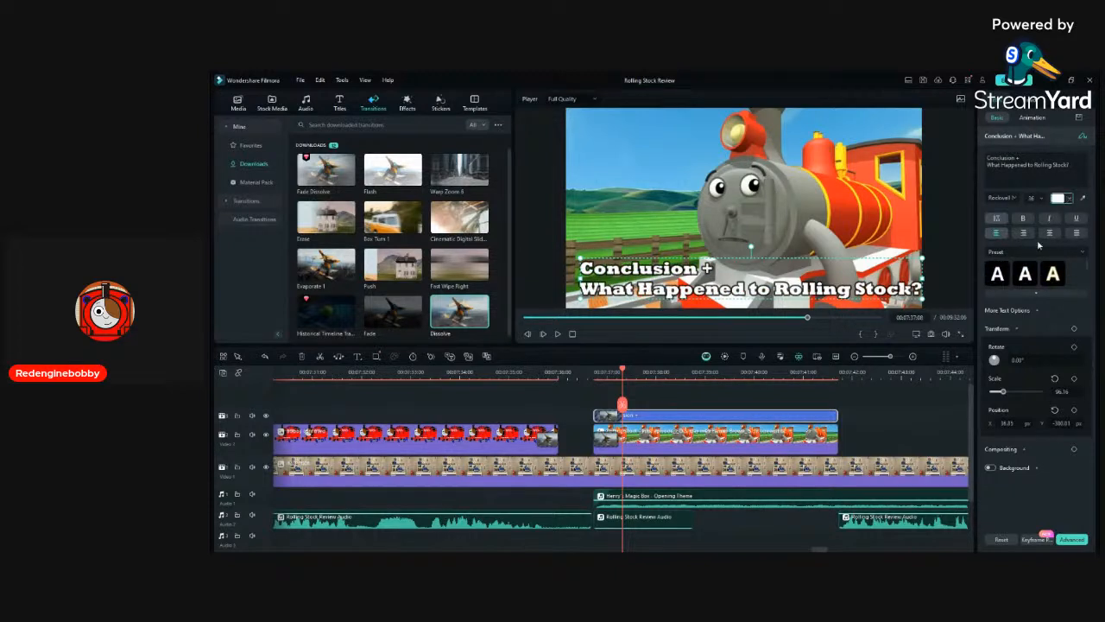
pyautogui.hotkey('ctrl', 'z')
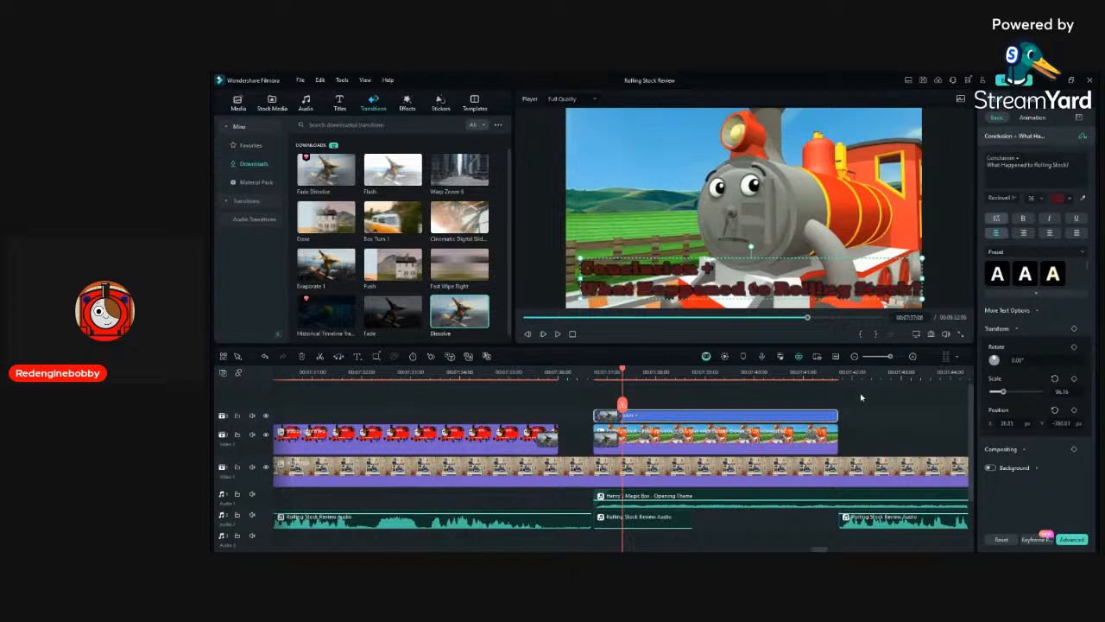
pyautogui.hotkey('ctrl', 'z')
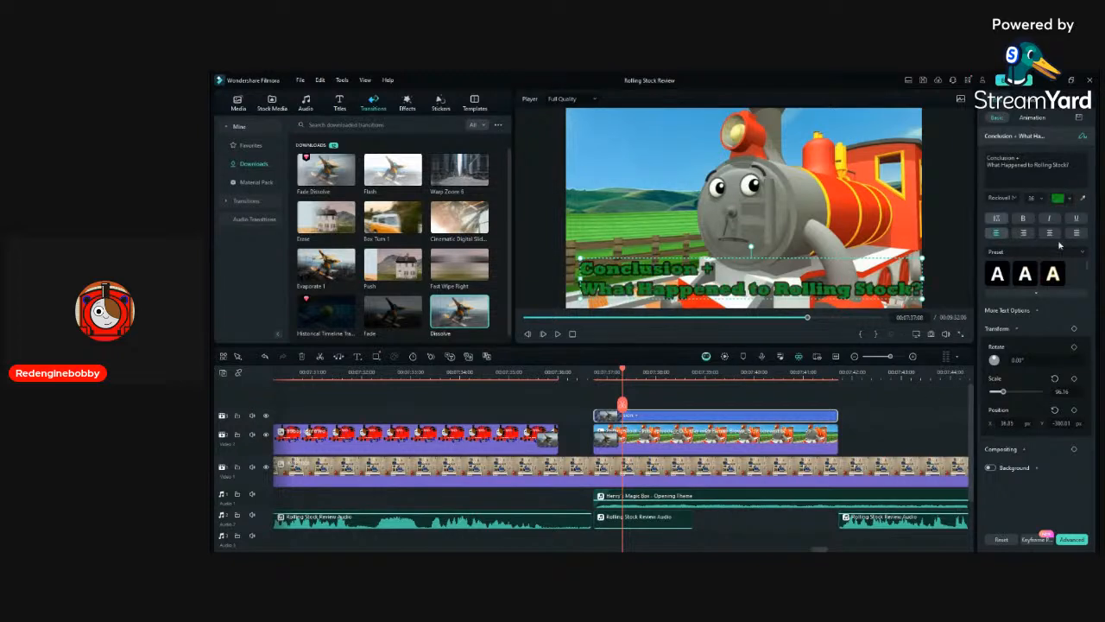
# Play back the titled section from its start and on into the following narration to check its look and timing.
pyautogui.click(862, 418)
pyautogui.click(594, 373)
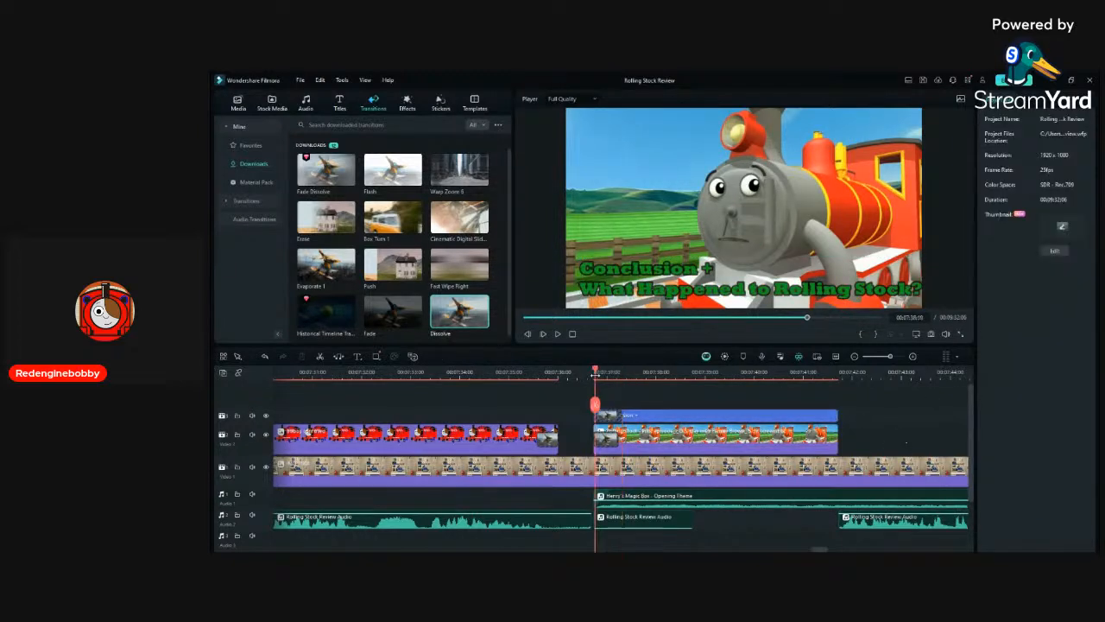
pyautogui.press('space')
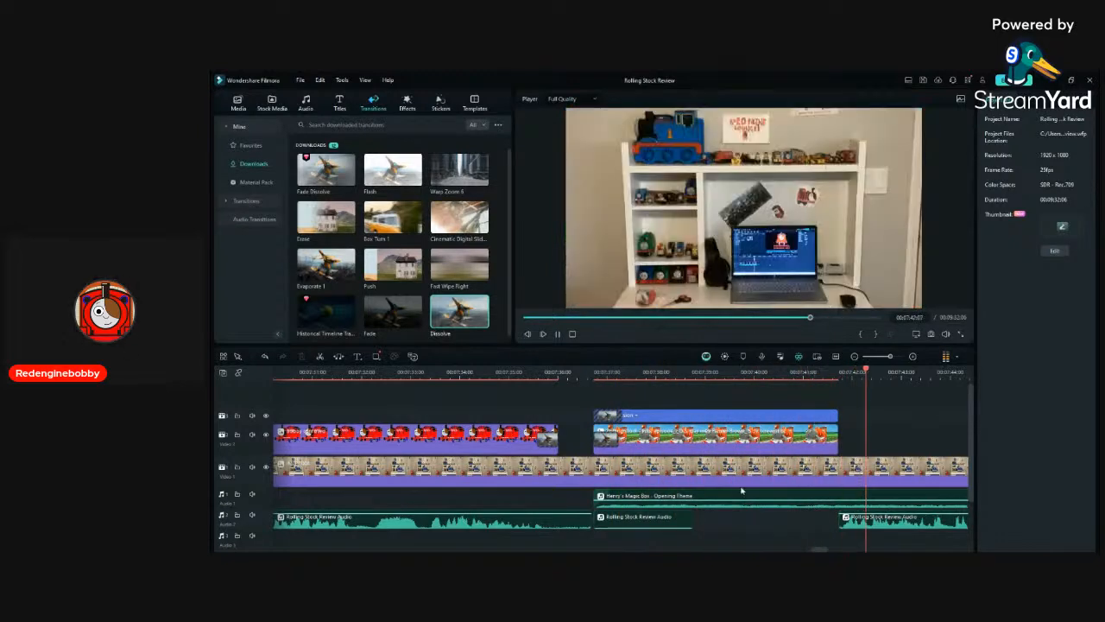
pyautogui.hscroll(3, 740, 488)
pyautogui.scroll(-1, 742, 490)
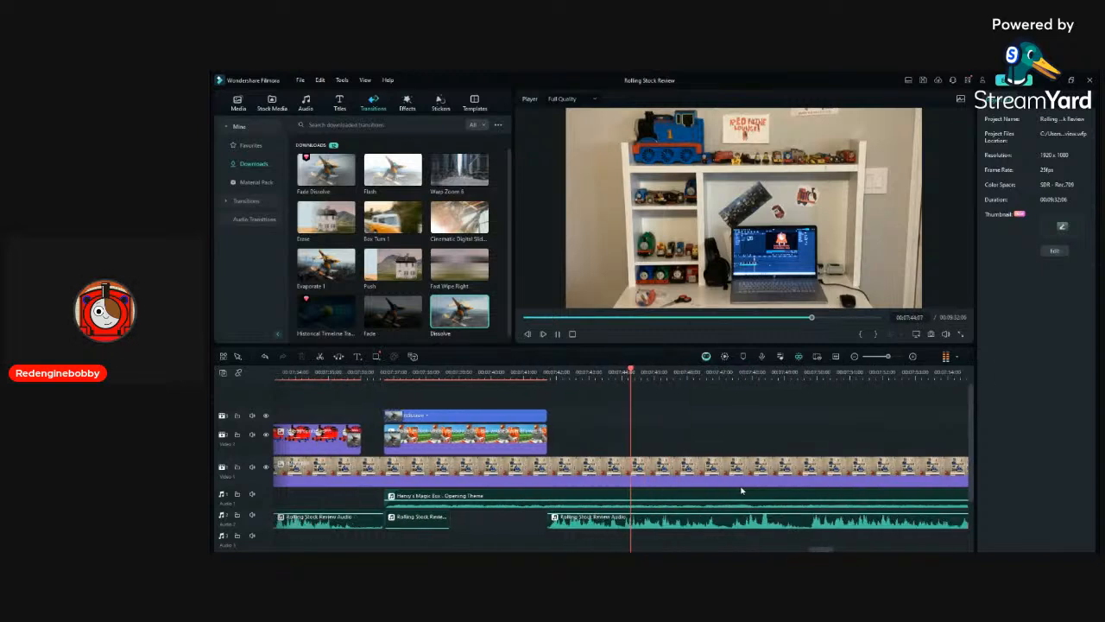
# Find the AusRail Animations picture in the project media and place it above the room footage at about 7:47.
pyautogui.click(235, 102)
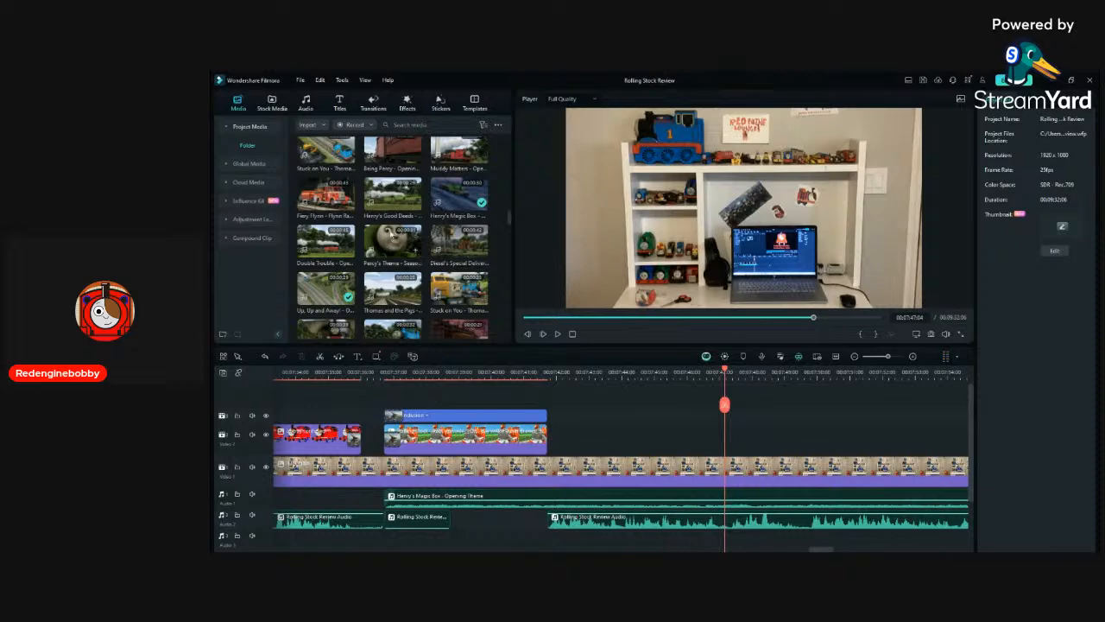
pyautogui.scroll(-10, 392, 233)
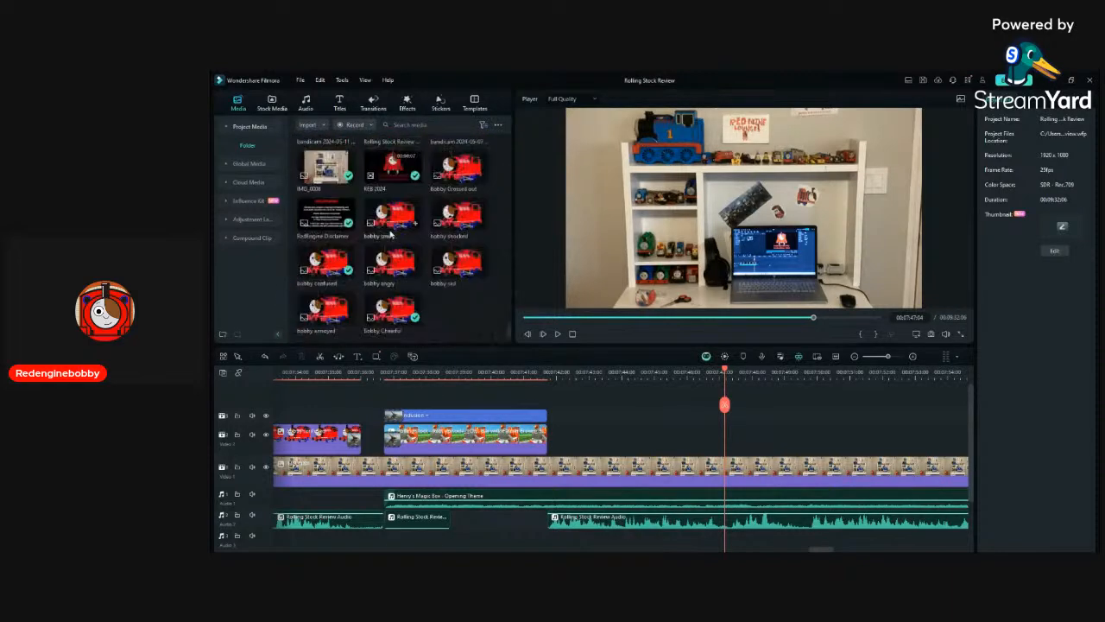
pyautogui.scroll(10, 391, 233)
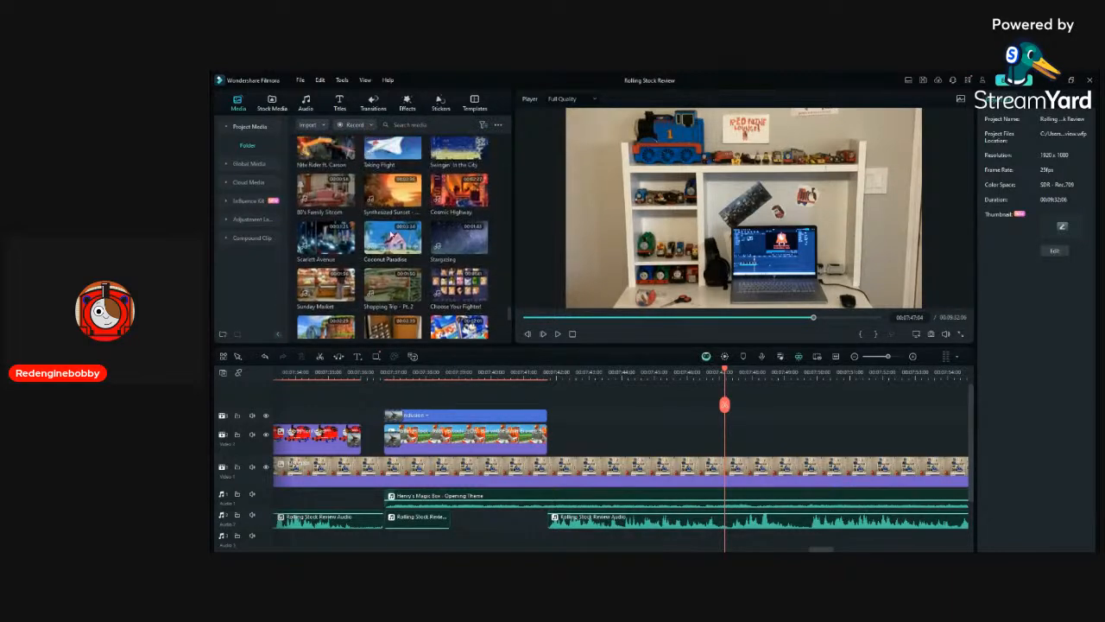
pyautogui.scroll(5, 390, 234)
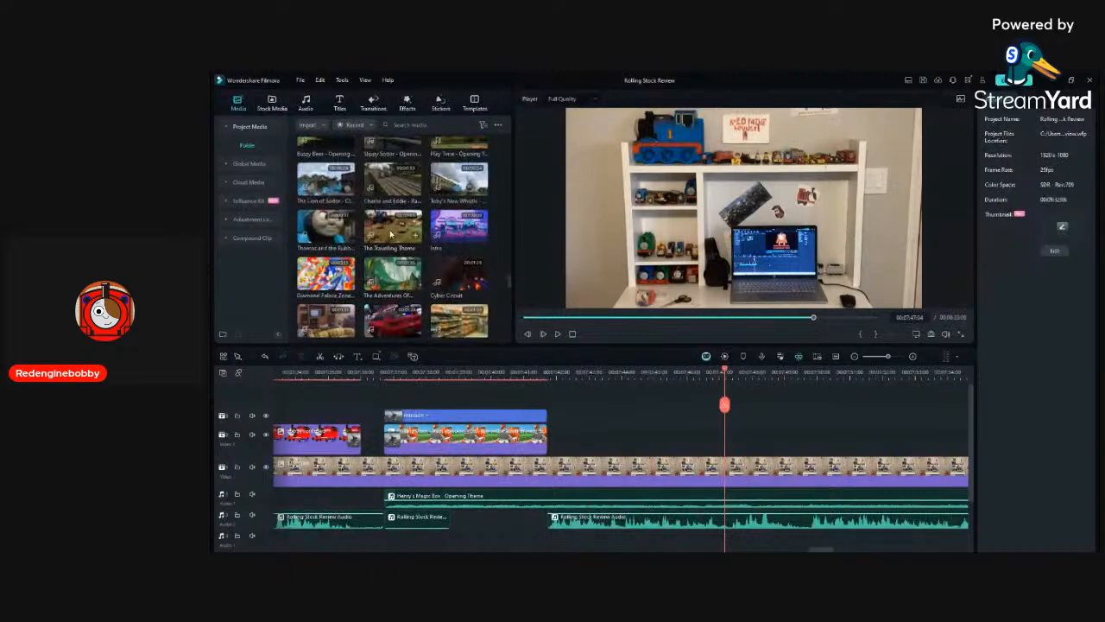
pyautogui.scroll(5, 391, 233)
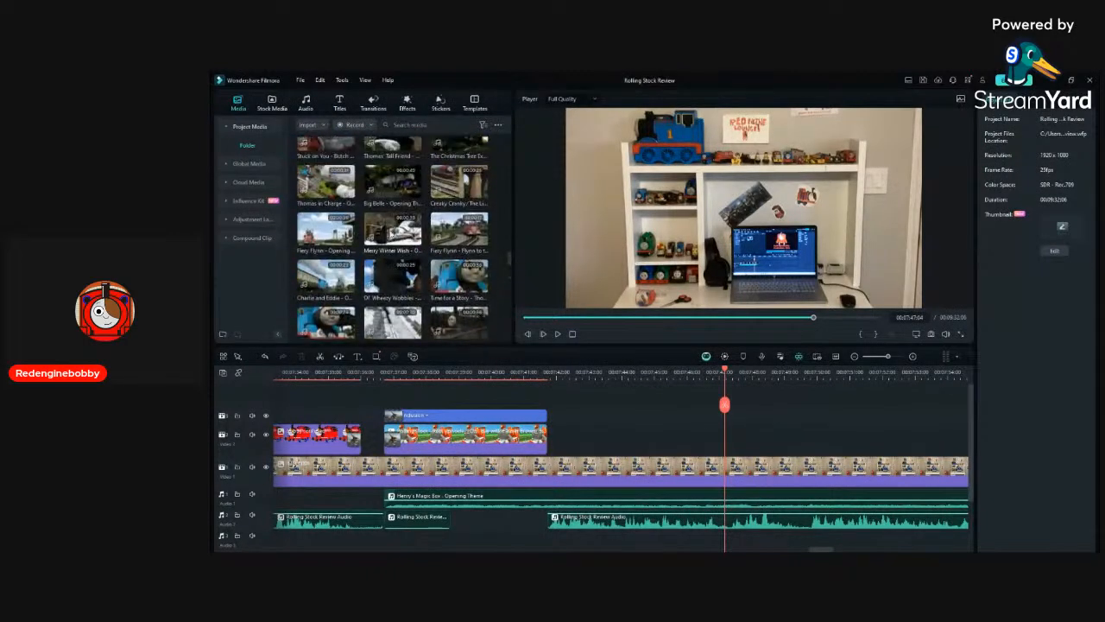
pyautogui.scroll(5, 390, 231)
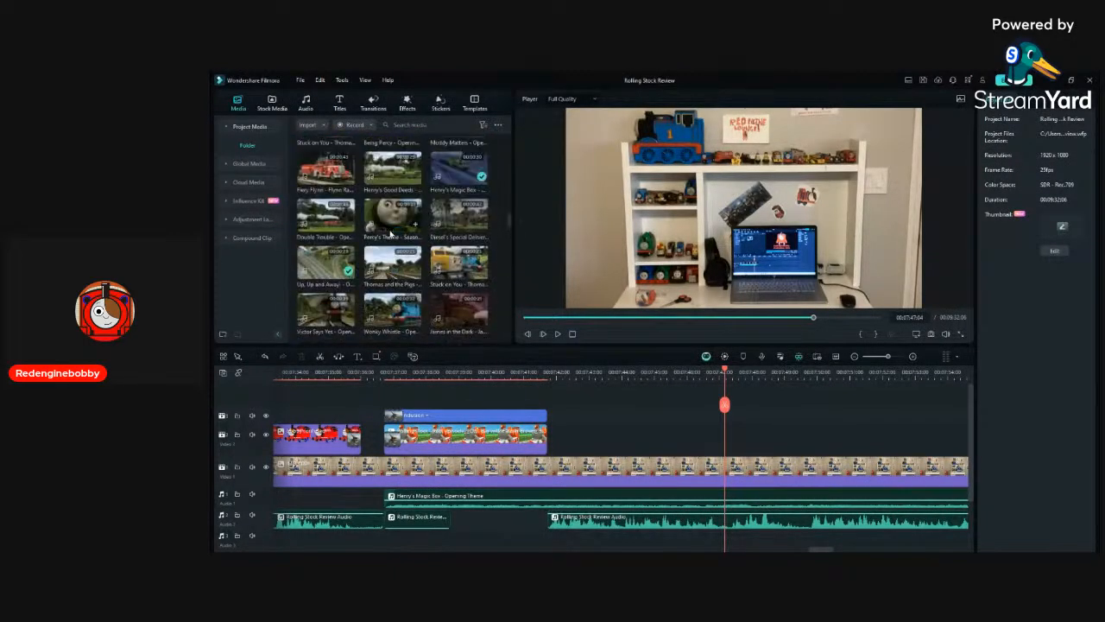
pyautogui.scroll(5, 390, 231)
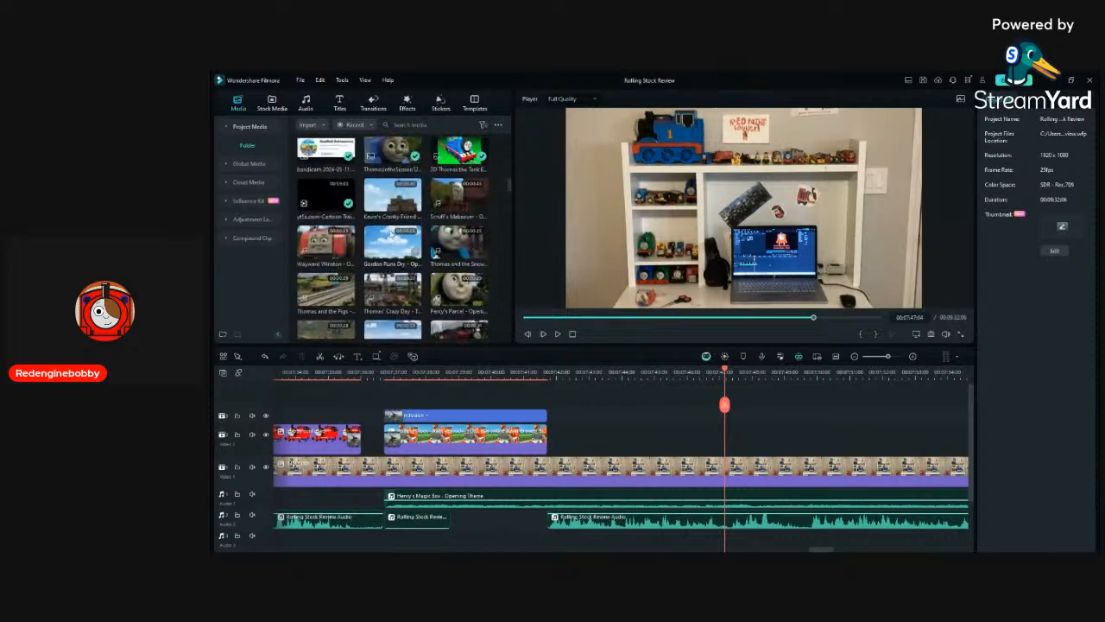
pyautogui.scroll(3, 391, 233)
pyautogui.moveTo(473, 233); pyautogui.dragTo(733, 441)
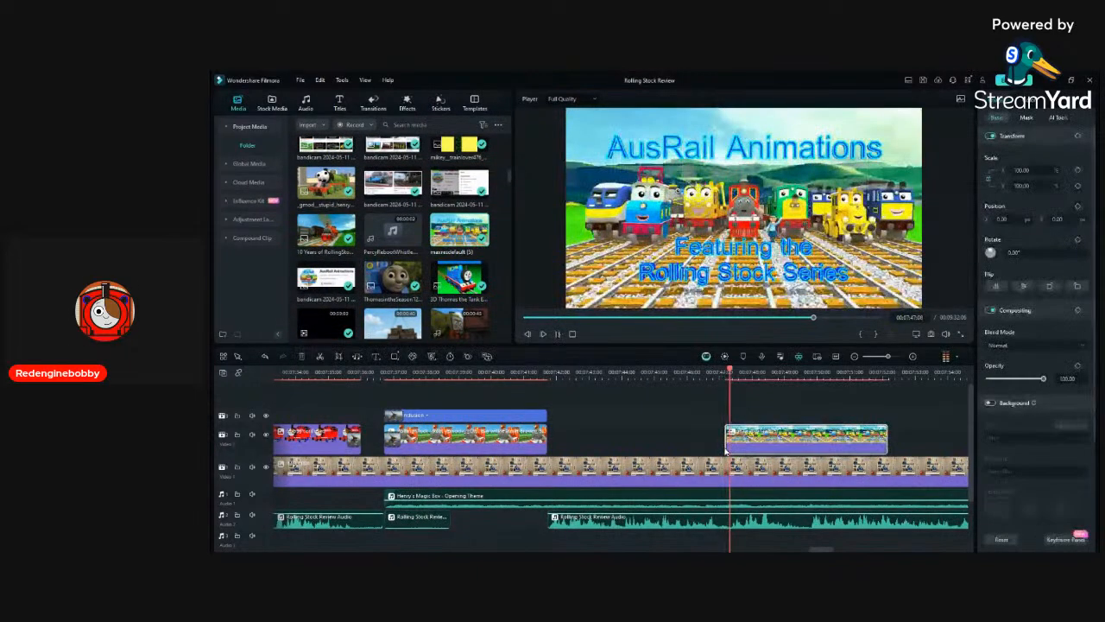
# Check the AusRail Animations picture against the narration, scale it to about 87% and trim its end to just before 7:50.
pyautogui.press('space')
pyautogui.scroll(-2, 774, 436)
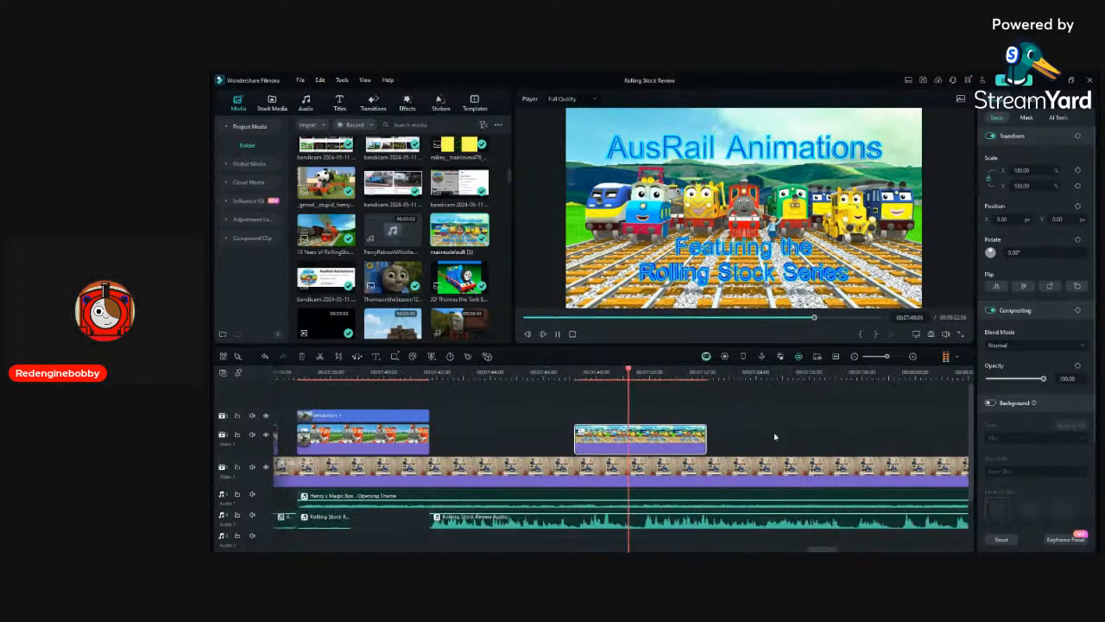
pyautogui.press('space')
pyautogui.press('space')
pyautogui.press('space')
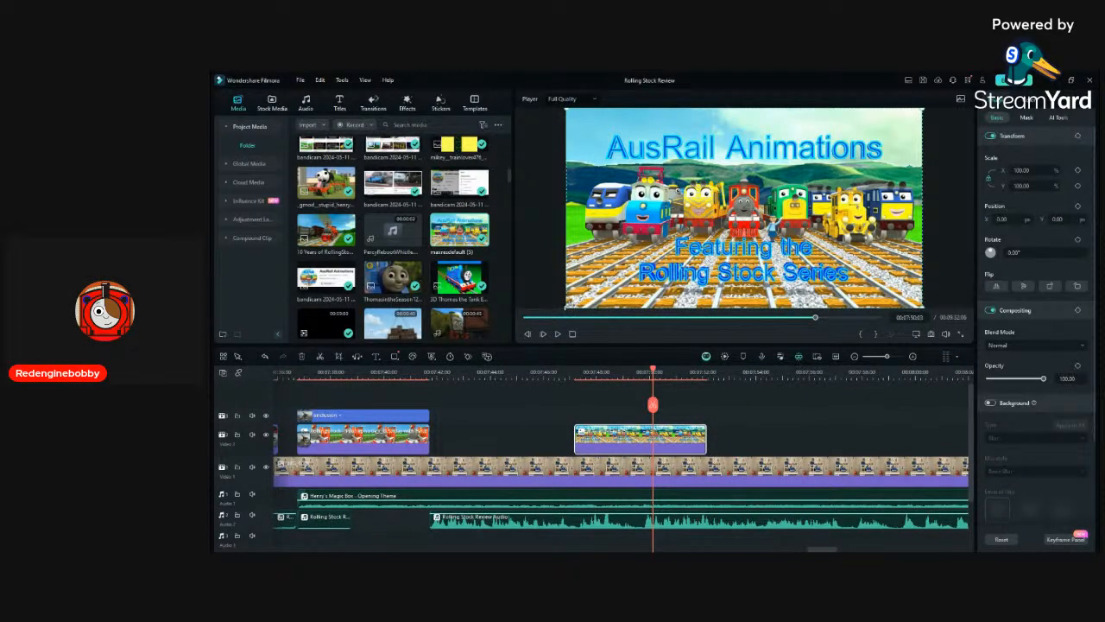
pyautogui.moveTo(568, 304); pyautogui.dragTo(660, 252)
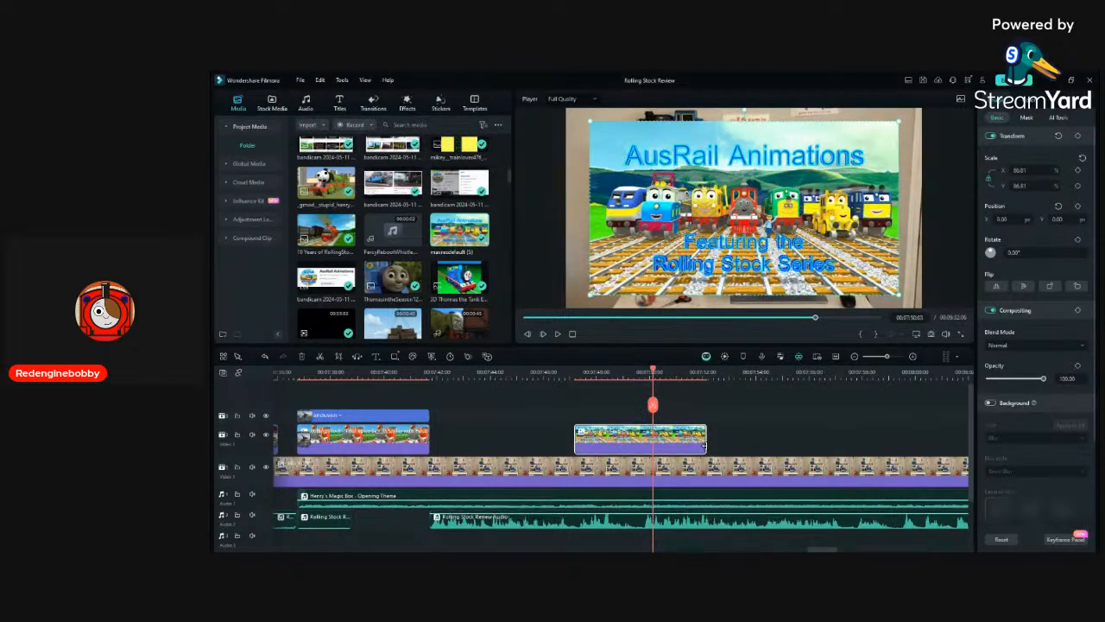
pyautogui.moveTo(705, 445); pyautogui.dragTo(642, 441)
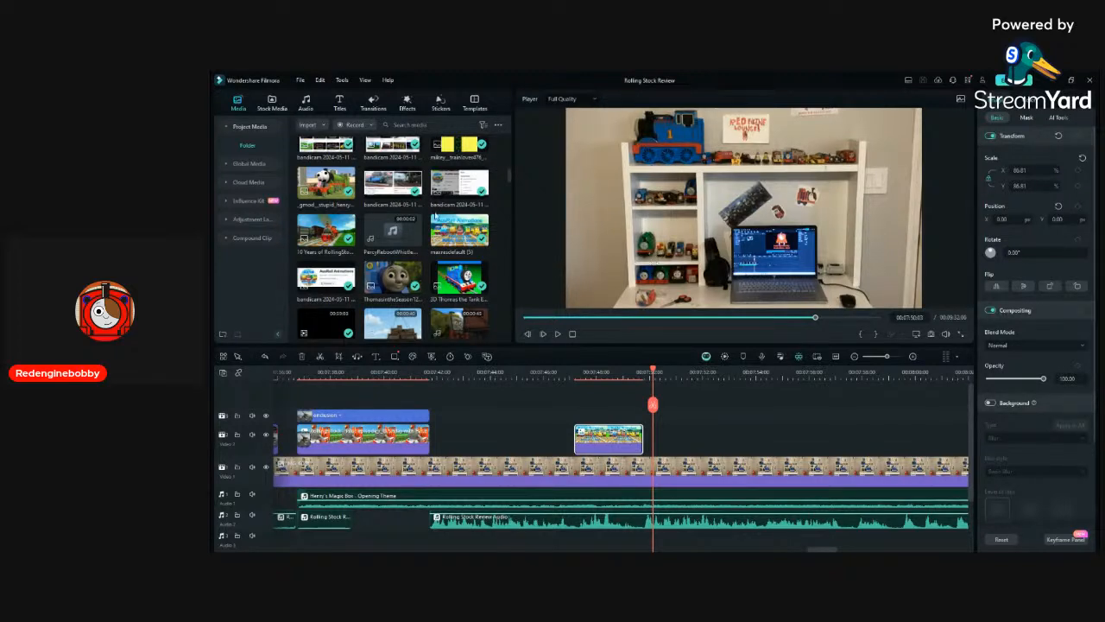
# Place the newest bandicam screenshot directly after the AusRail Animations picture and trim its end to about 7:54 to match the narration.
pyautogui.scroll(5, 436, 224)
pyautogui.scroll(3, 447, 265)
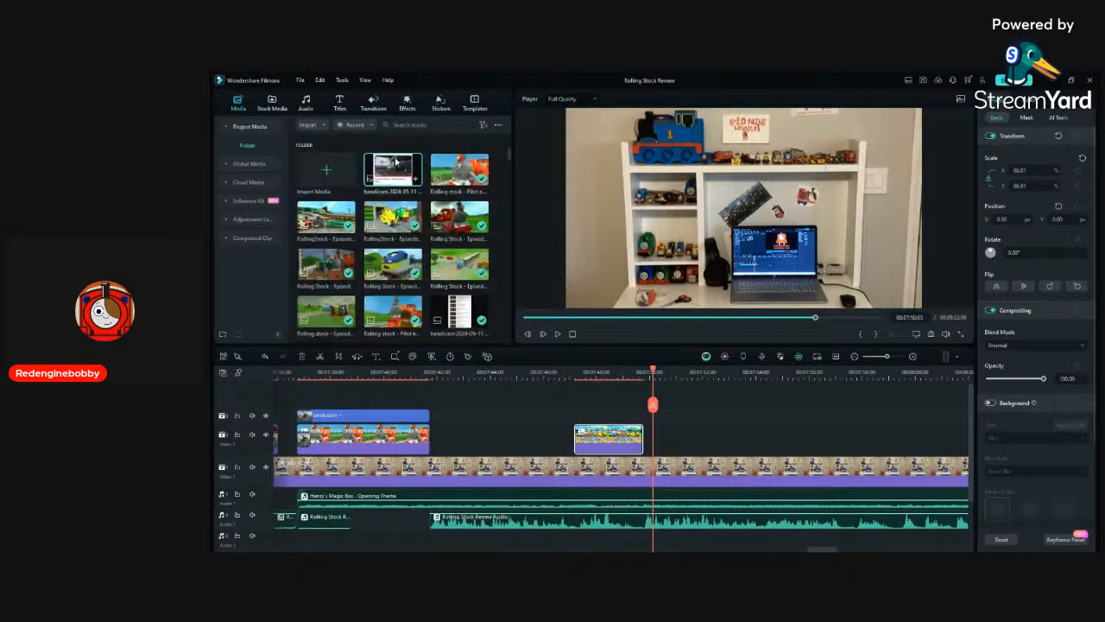
pyautogui.moveTo(395, 169); pyautogui.dragTo(647, 427)
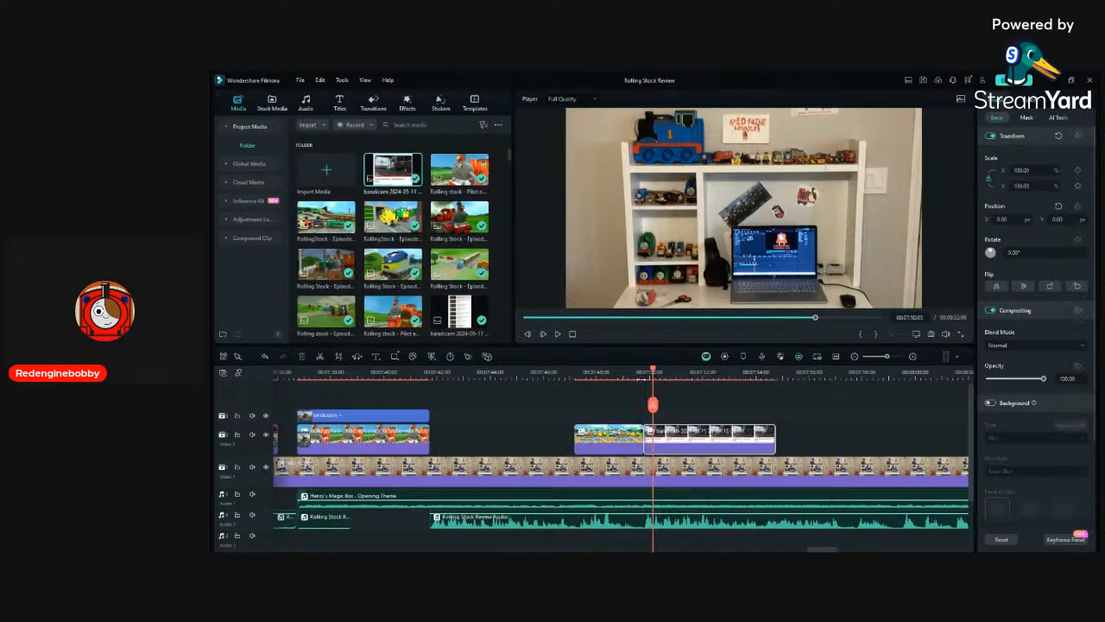
pyautogui.press('space')
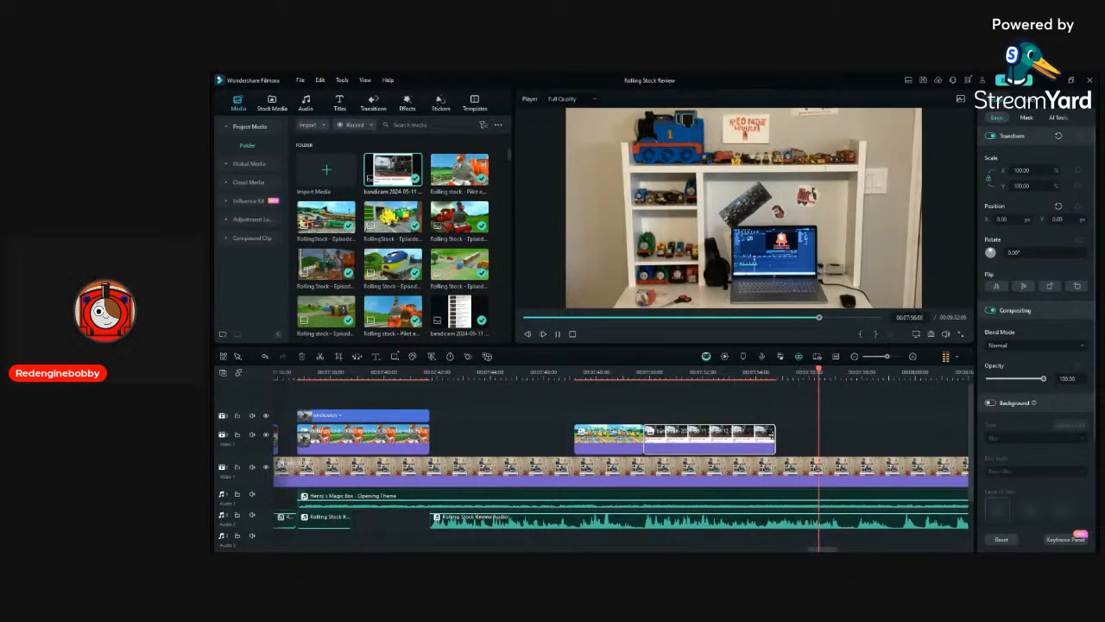
pyautogui.moveTo(772, 436); pyautogui.dragTo(761, 439)
# Play the narration to about 7:58 and place the 'Crazy' Stralight Express screenshot directly after the previous bandicam screenshot.
pyautogui.click(749, 370)
pyautogui.press('space')
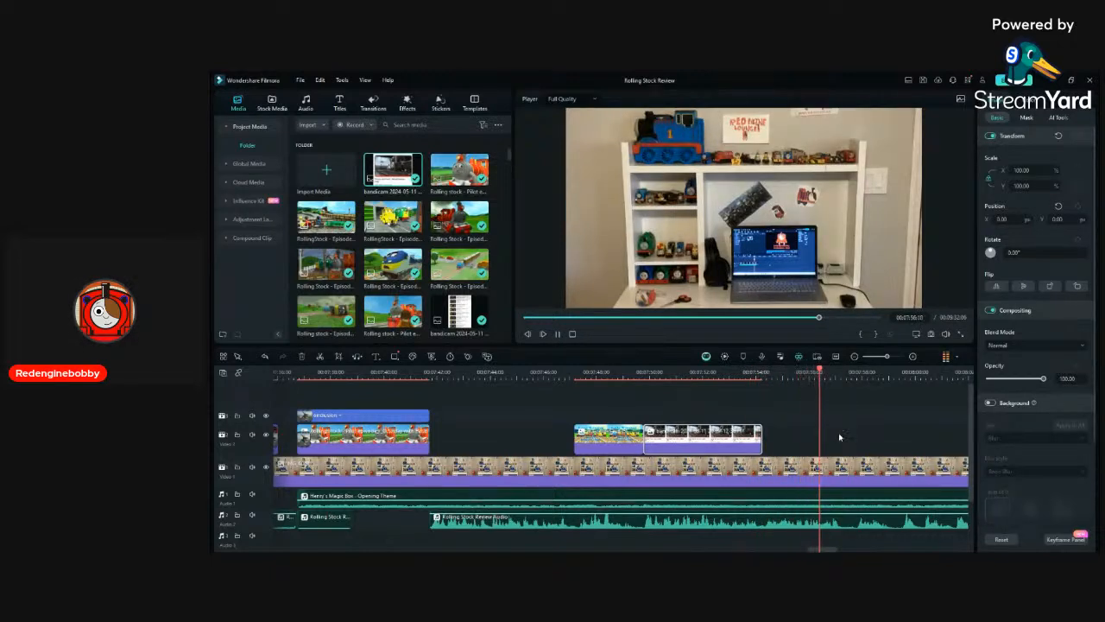
pyautogui.press('space')
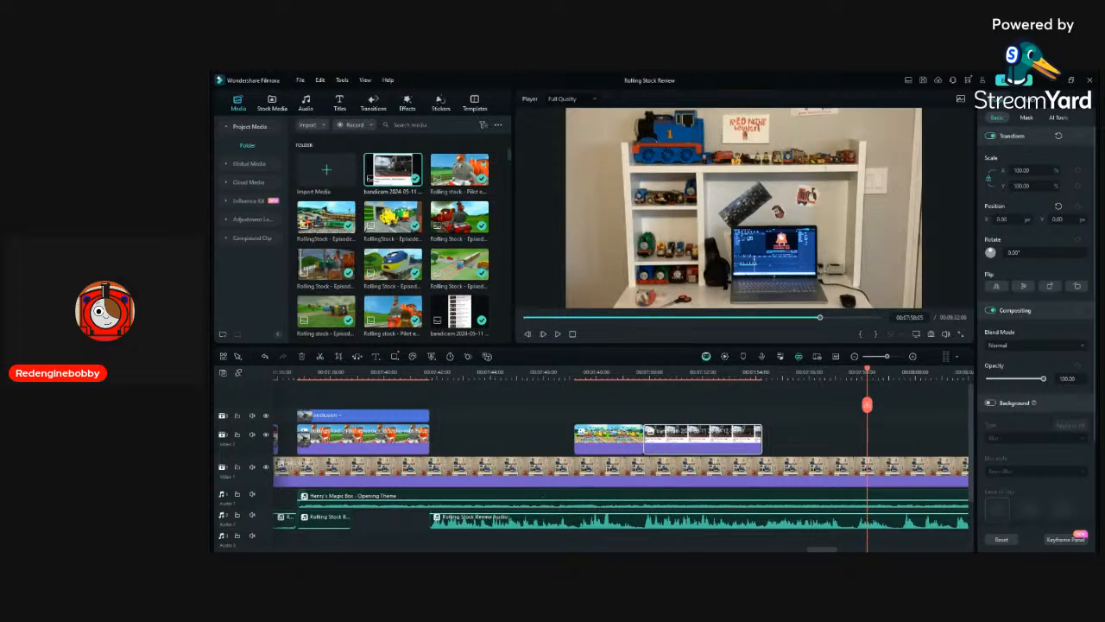
pyautogui.click(505, 242)
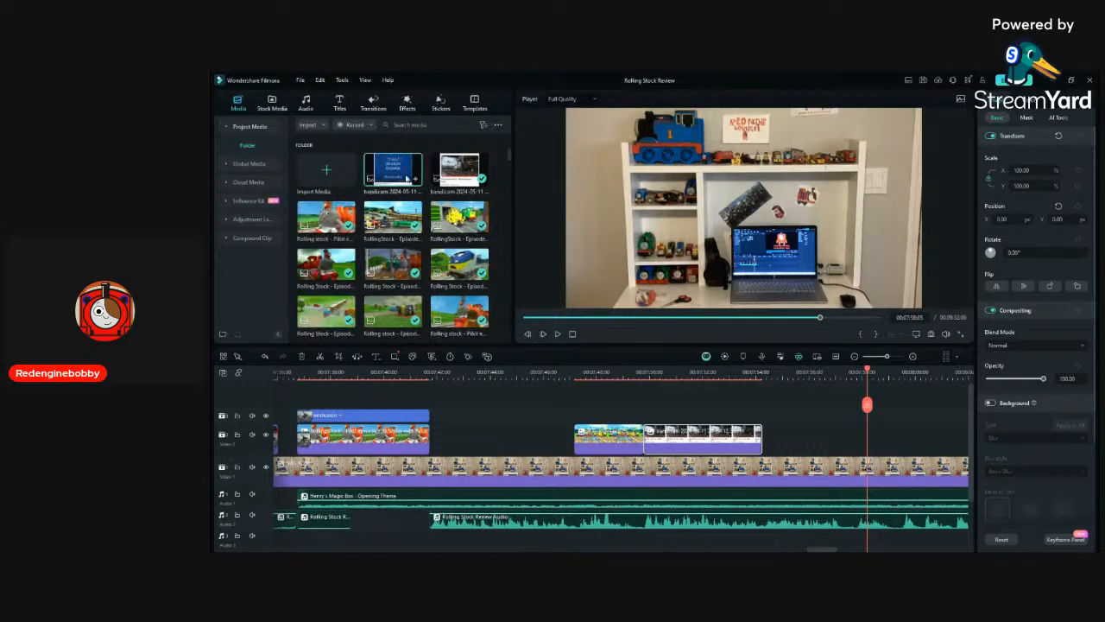
pyautogui.moveTo(393, 170); pyautogui.dragTo(764, 419)
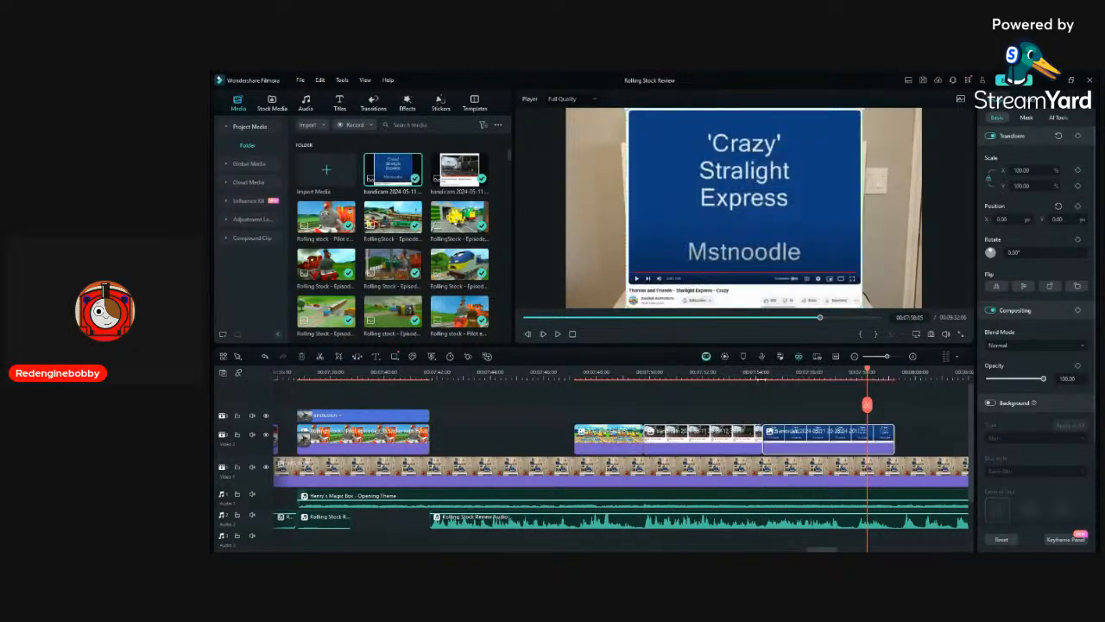
# Replay the narration from about 7:54 and move the 'Crazy' Stralight Express screenshot so it starts at about 7:58.
pyautogui.click(760, 380)
pyautogui.press('space')
pyautogui.scroll(-6, 821, 405)
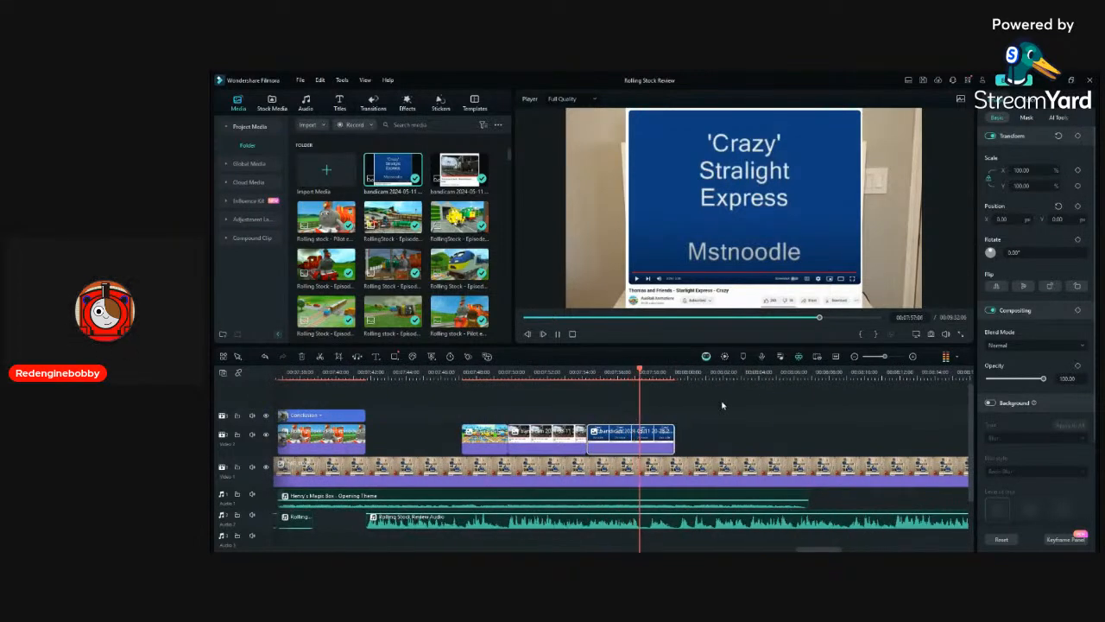
pyautogui.press('space')
pyautogui.press('space')
pyautogui.press('space')
pyautogui.moveTo(647, 436); pyautogui.dragTo(670, 437)
pyautogui.press('space')
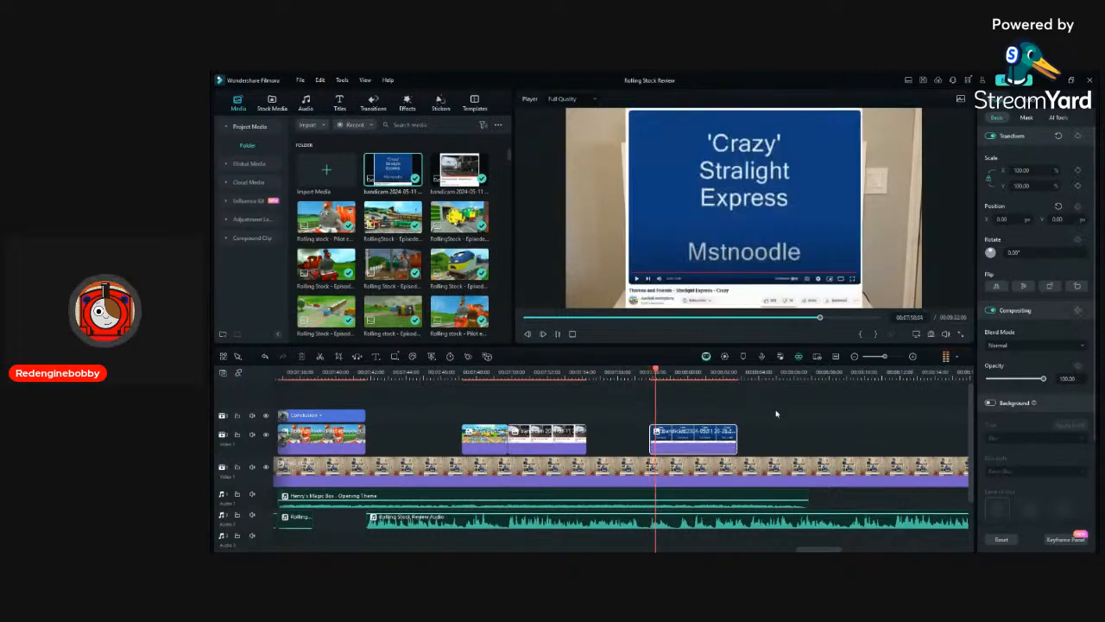
# Check the 'Crazy' Stralight Express screenshot against the narration and extend its end to about 8:04.
pyautogui.click(775, 412)
pyautogui.scroll(1, 775, 413)
pyautogui.scroll(1, 775, 413)
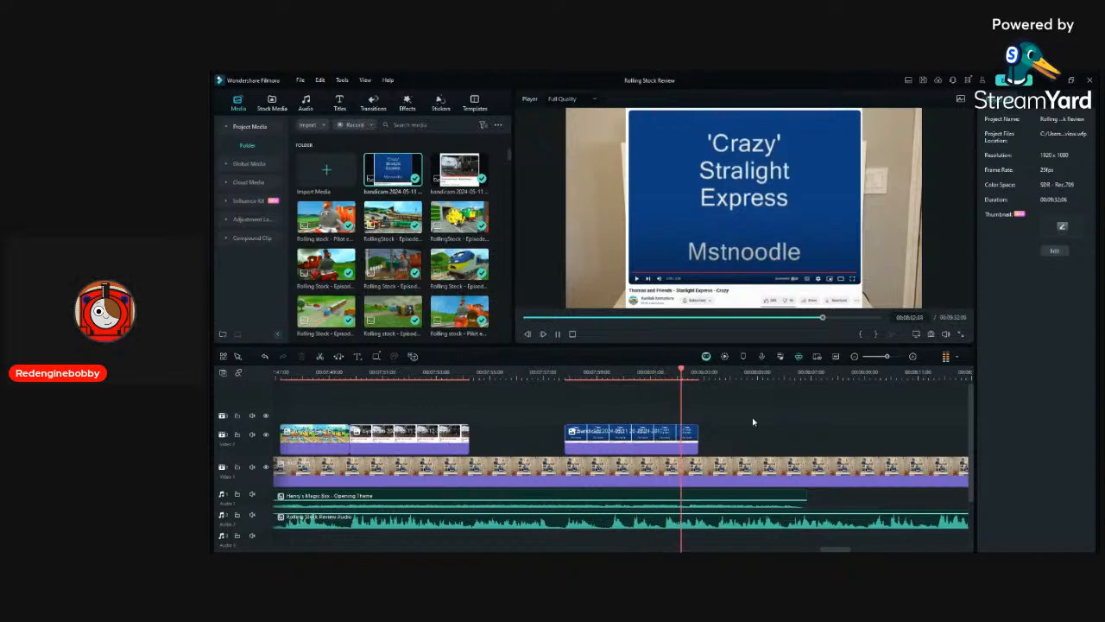
pyautogui.scroll(1, 753, 422)
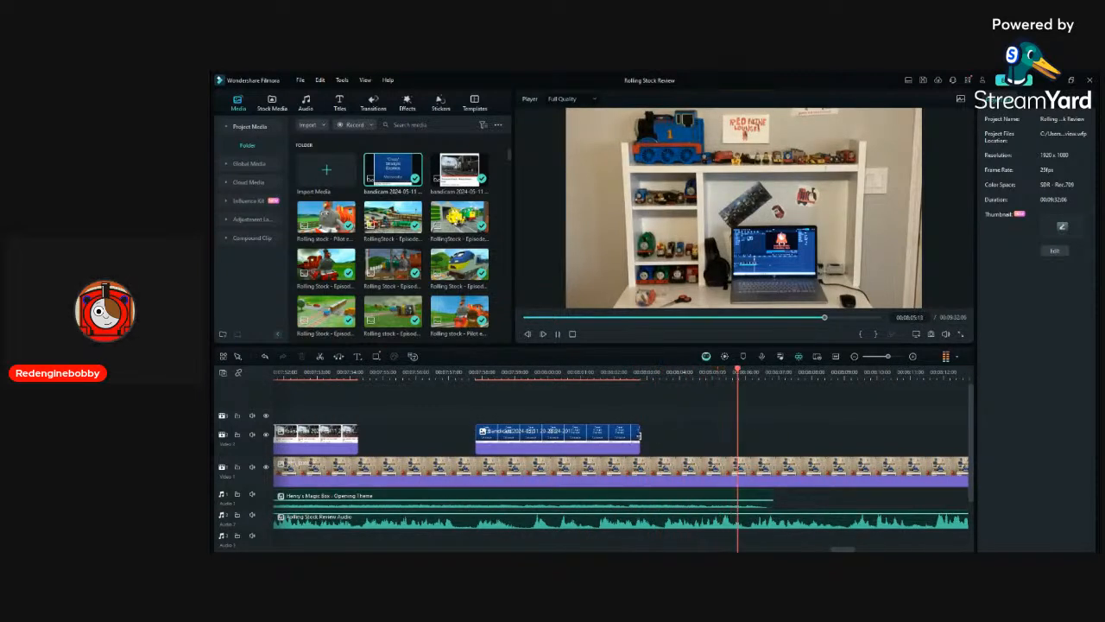
pyautogui.moveTo(638, 435); pyautogui.dragTo(695, 450)
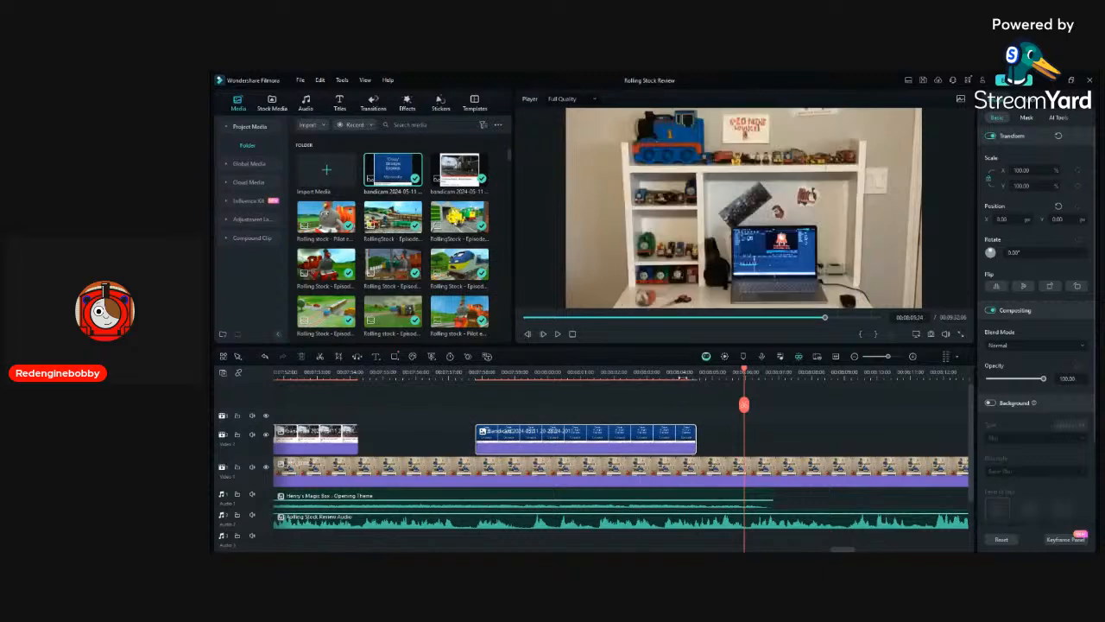
pyautogui.moveTo(683, 375); pyautogui.dragTo(696, 375)
pyautogui.press('Left')
pyautogui.press('Left')
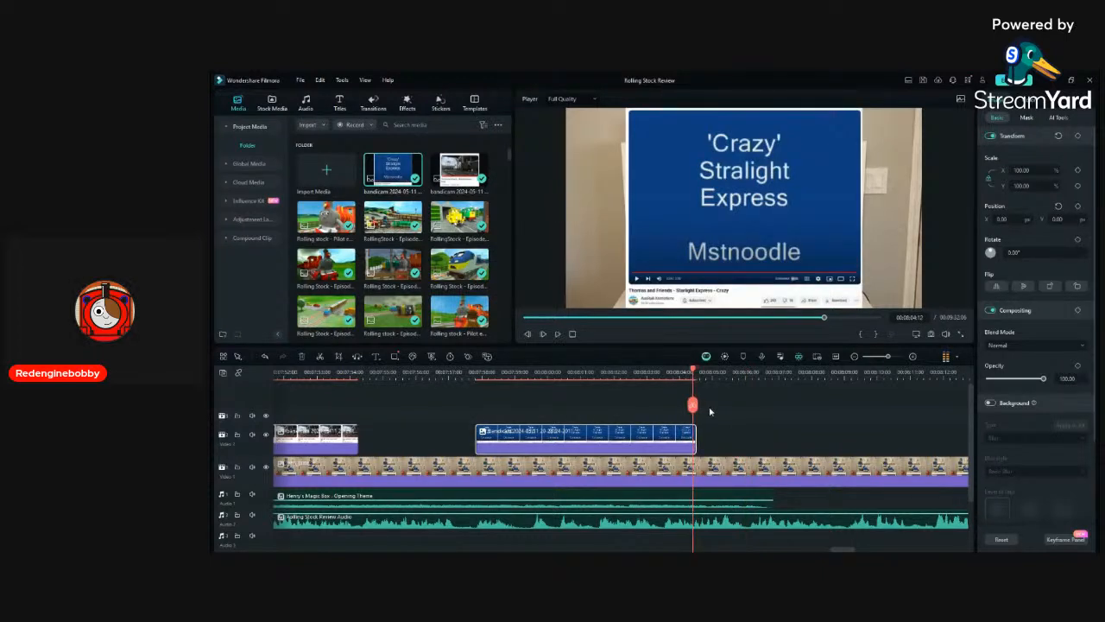
pyautogui.moveTo(696, 442); pyautogui.dragTo(691, 442)
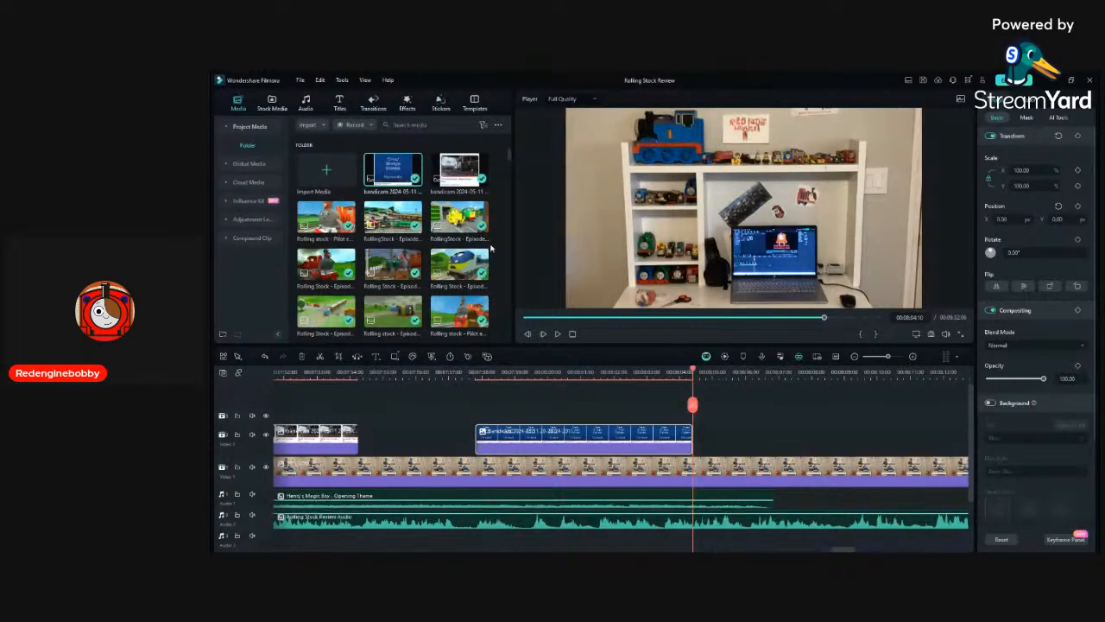
# Place the 3D Thomas the Tank Engine picture directly after the 'Crazy' screenshot and trim its end to about 8:06.
pyautogui.scroll(-10, 490, 248)
pyautogui.scroll(-10, 490, 249)
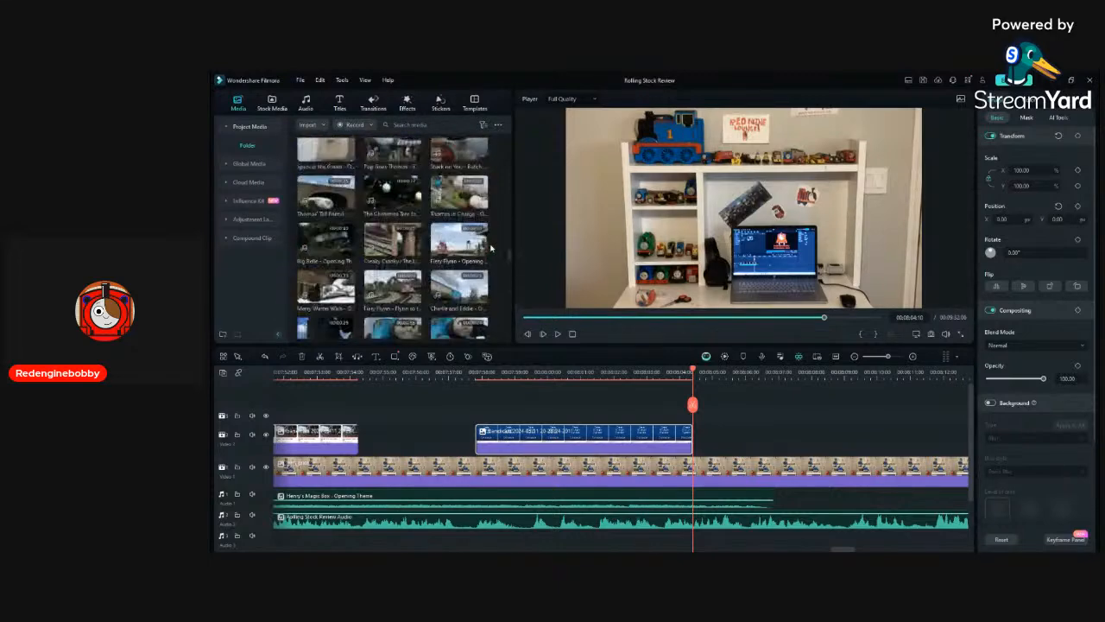
pyautogui.scroll(-6, 491, 248)
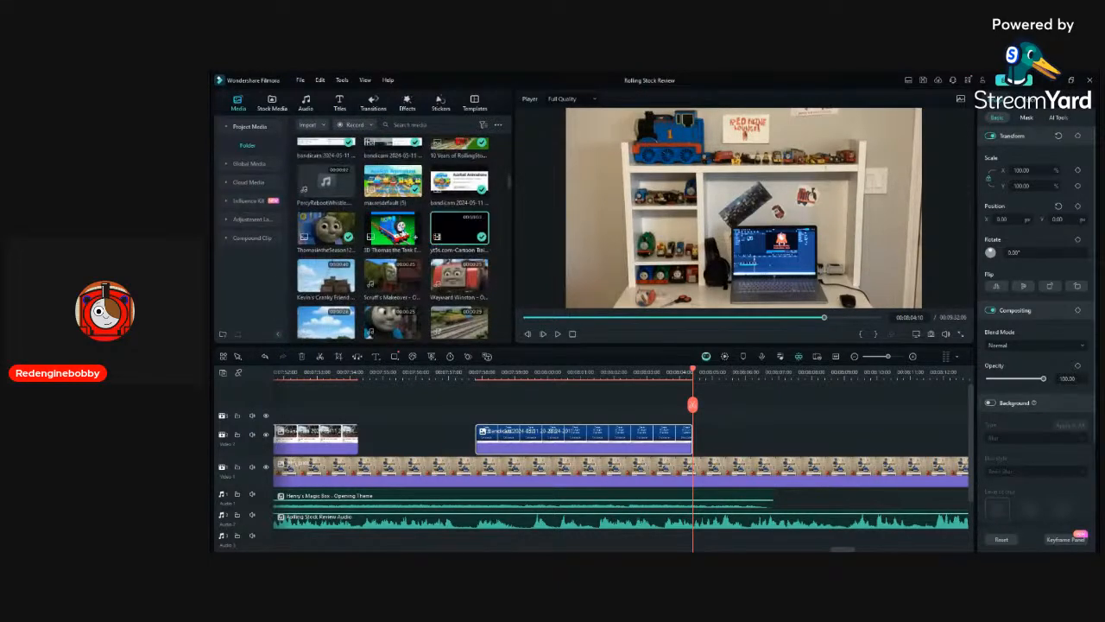
pyautogui.moveTo(399, 228); pyautogui.dragTo(706, 442)
pyautogui.click(727, 408)
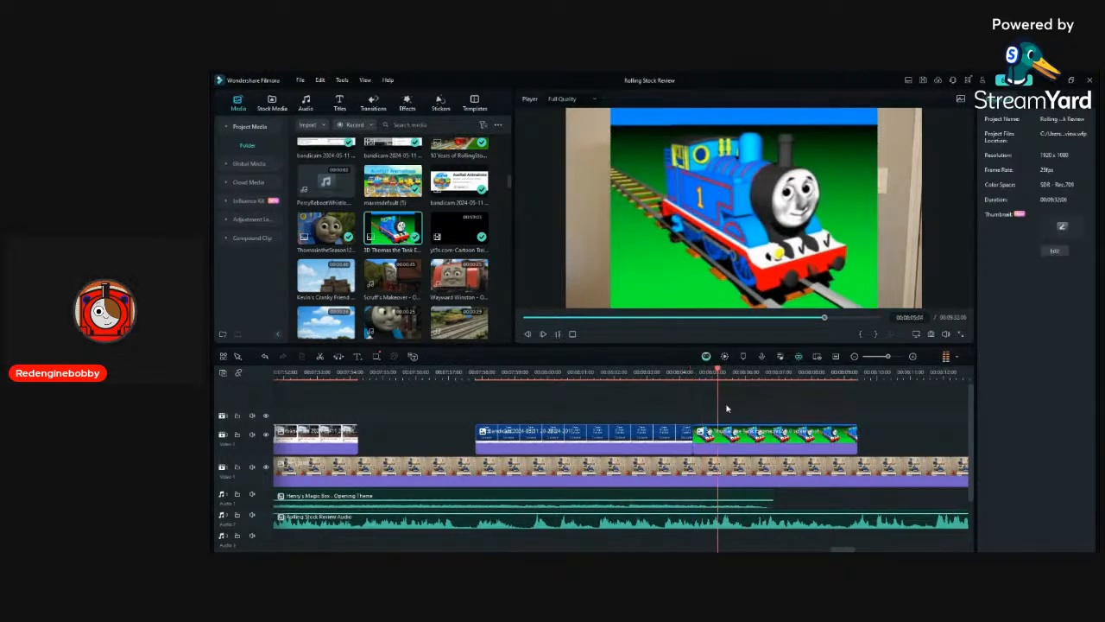
pyautogui.moveTo(859, 443); pyautogui.dragTo(745, 443)
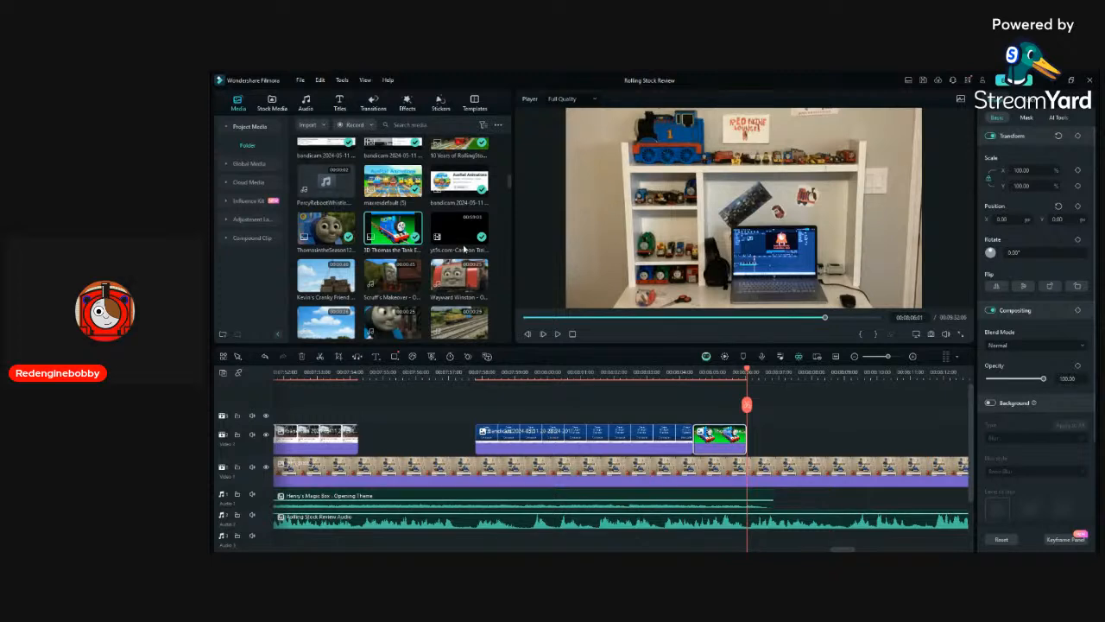
# Place the Mstnoodle forum post picture directly after the 3D Thomas picture and extend its end to about 8:12 to match the narration.
pyautogui.click(505, 317)
pyautogui.scroll(5, 363, 152)
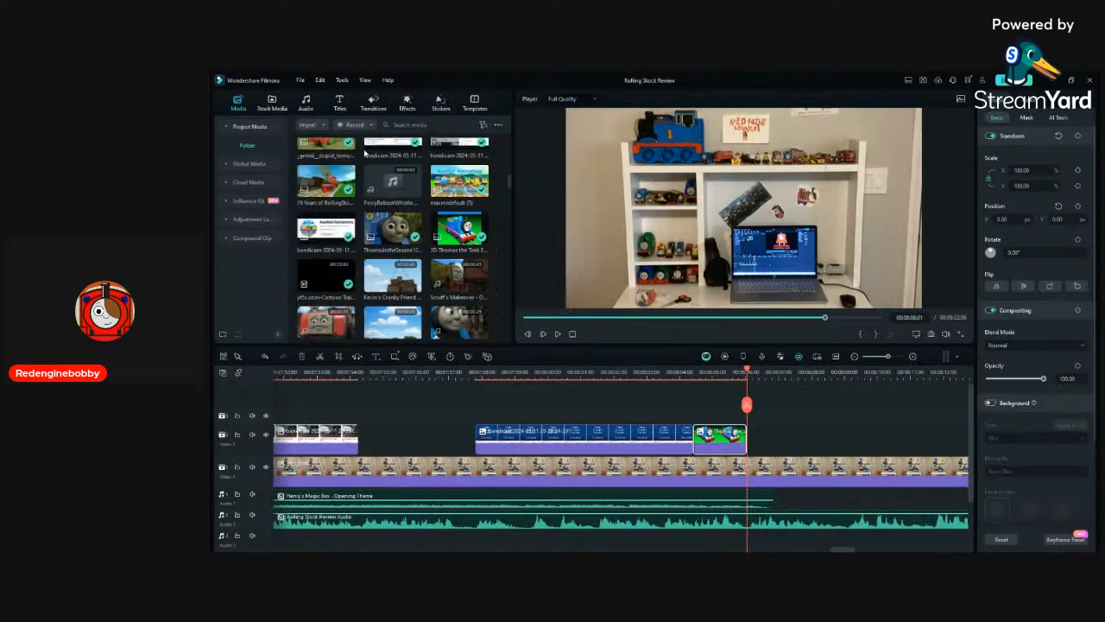
pyautogui.scroll(2, 364, 152)
pyautogui.moveTo(393, 170); pyautogui.dragTo(760, 436)
pyautogui.press('space')
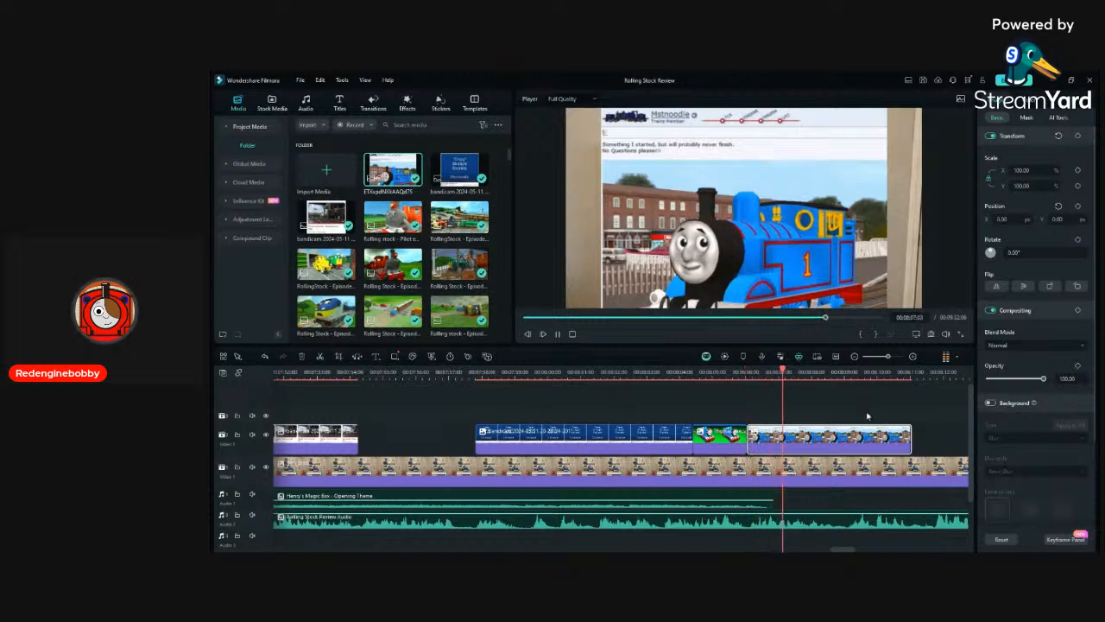
pyautogui.click(868, 416)
pyautogui.scroll(-2, 868, 416)
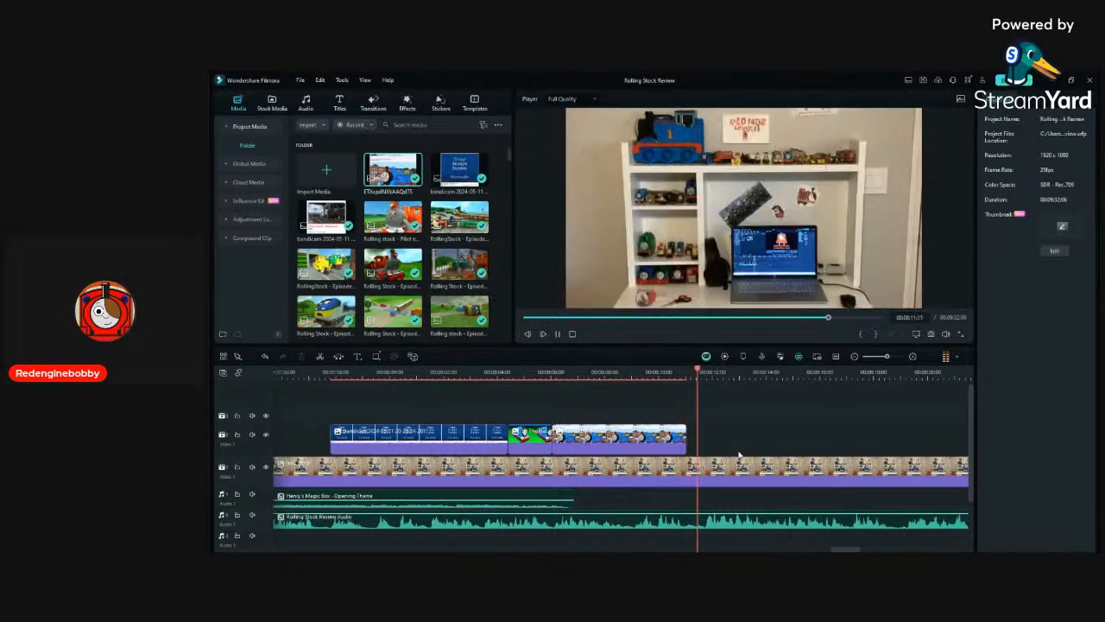
pyautogui.moveTo(687, 440); pyautogui.dragTo(706, 442)
# Place the bobby confused picture directly after the Mstnoodle forum post picture and lower it to a Y position of about -217.5 px.
pyautogui.scroll(-5, 466, 251)
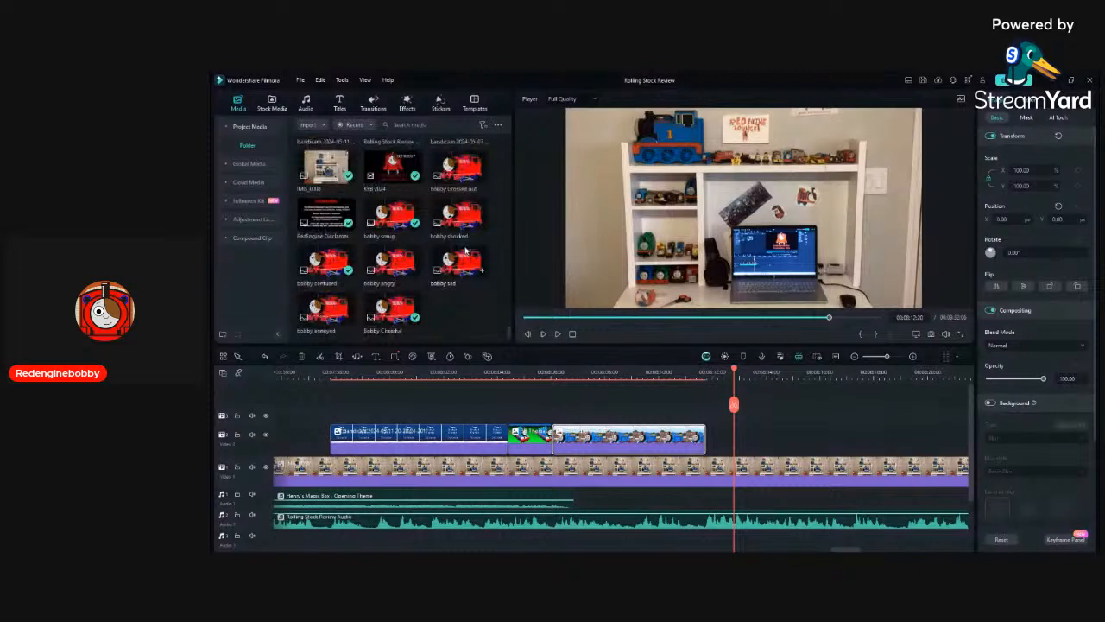
pyautogui.moveTo(350, 268); pyautogui.dragTo(724, 440)
pyautogui.press('space')
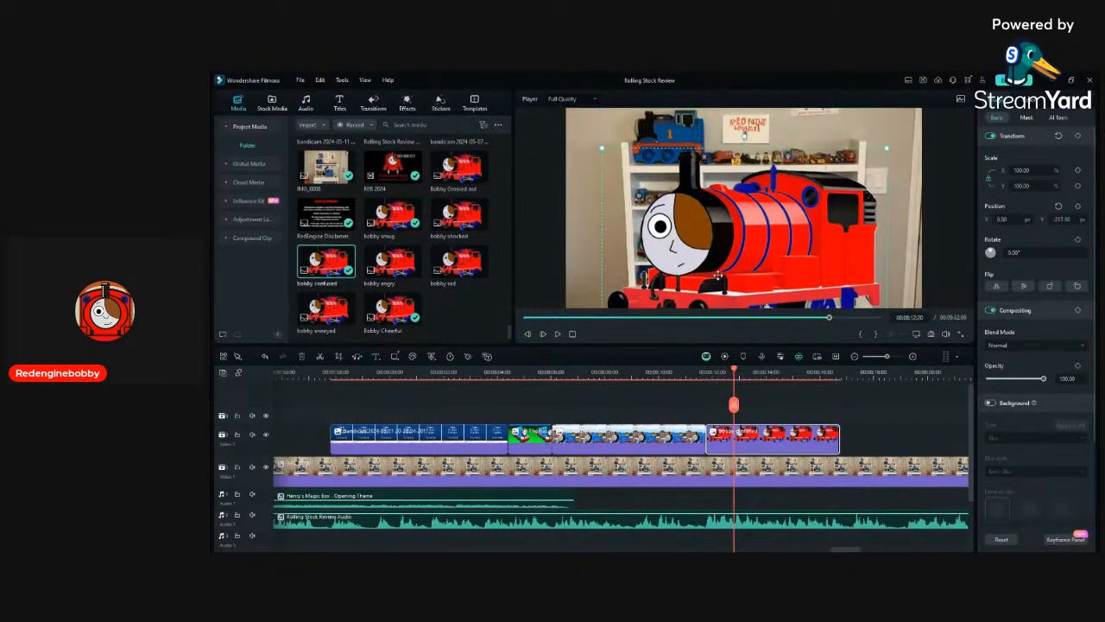
# Extend the end of the bobby confused picture to about 8:17 to match the narration.
pyautogui.scroll(-2, 844, 418)
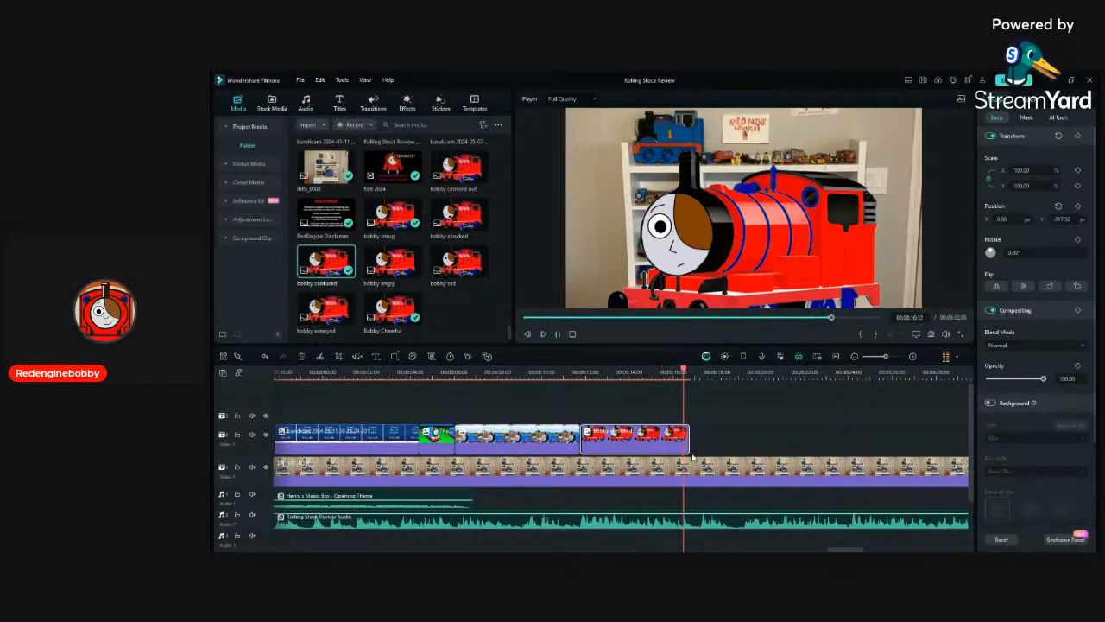
pyautogui.moveTo(688, 448); pyautogui.dragTo(698, 447)
pyautogui.scroll(-2, 552, 513)
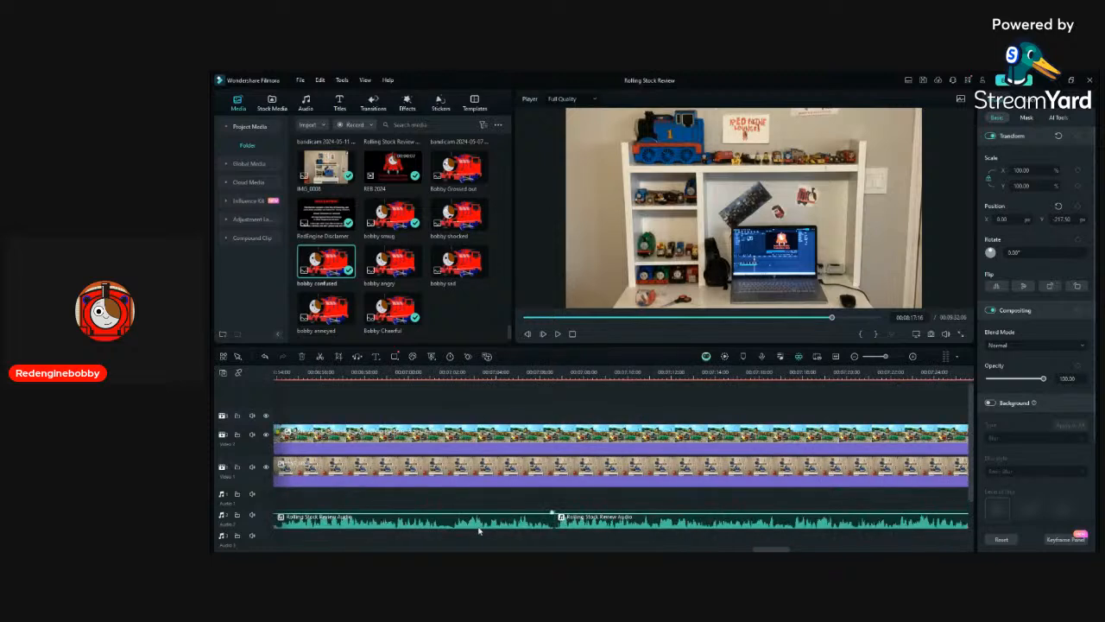
pyautogui.scroll(-1, 479, 530)
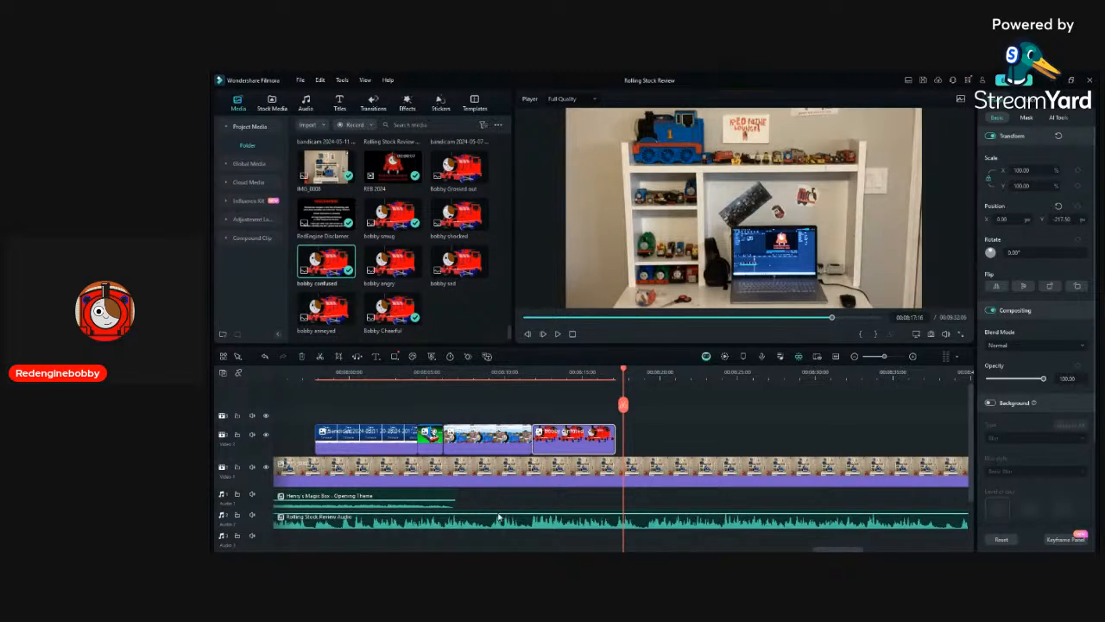
# Place the newest mstnoodle Thomas picture directly after the bobby confused picture and extend its end to about 8:28.
pyautogui.click(481, 303)
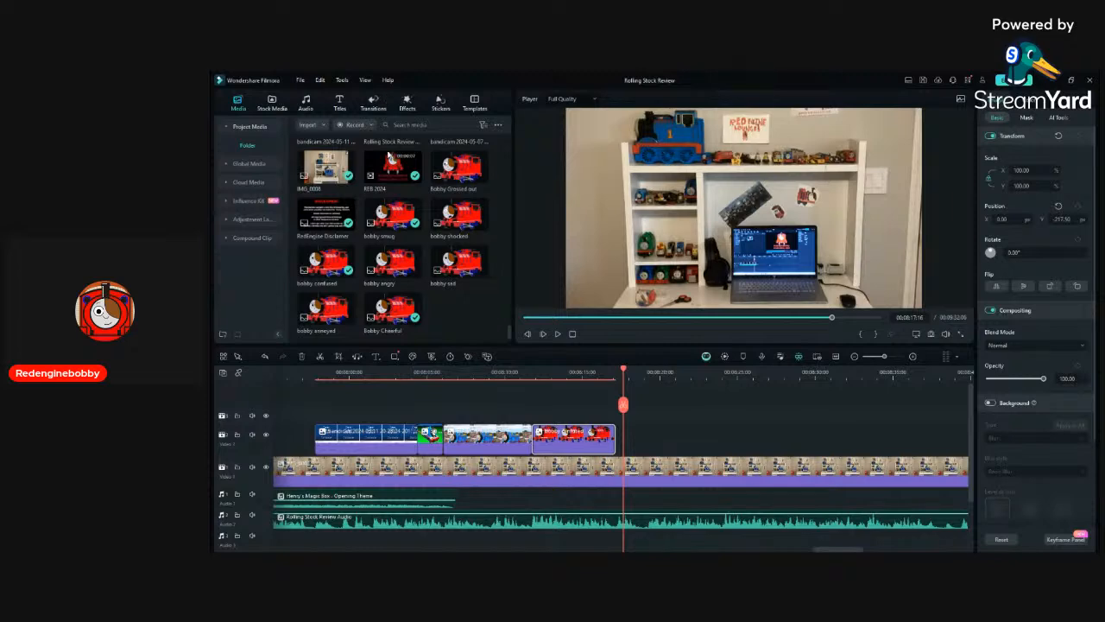
pyautogui.scroll(10, 393, 173)
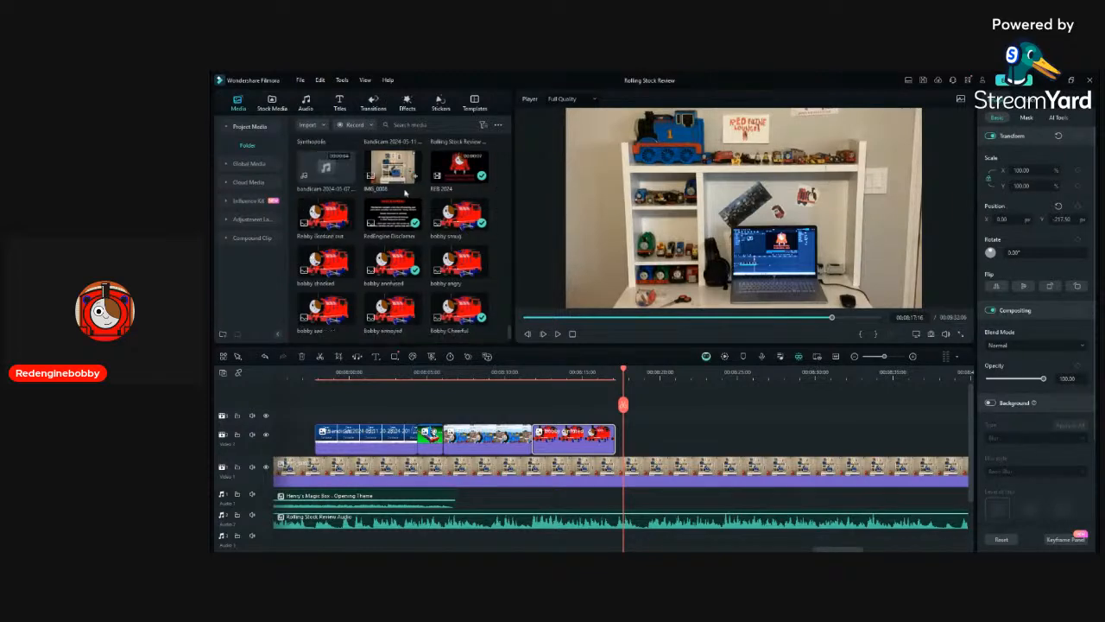
pyautogui.scroll(10, 405, 194)
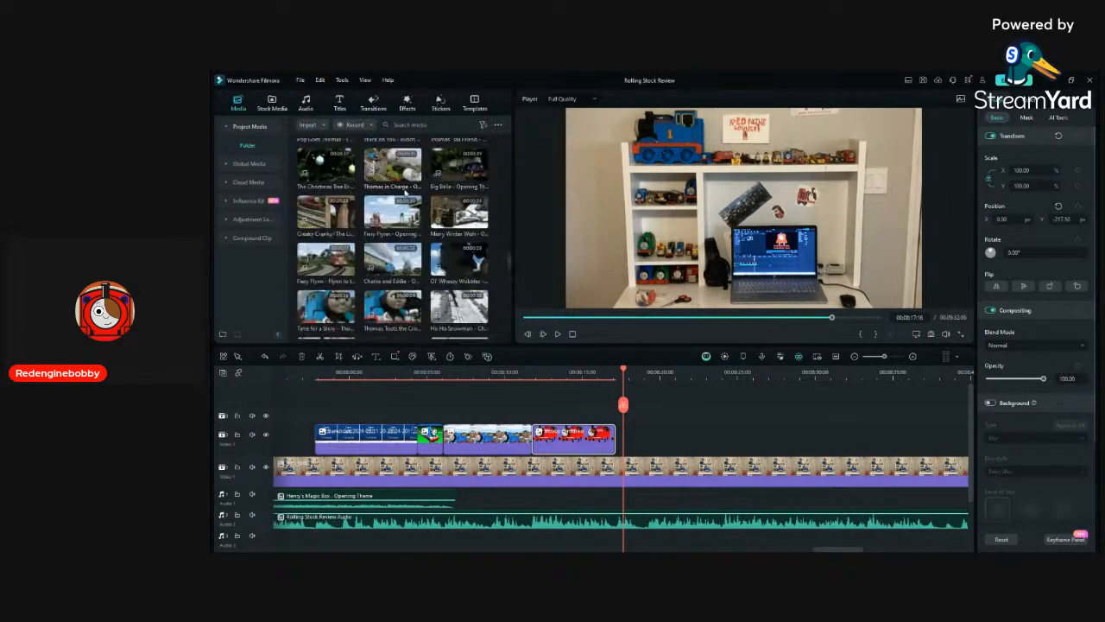
pyautogui.moveTo(406, 180); pyautogui.dragTo(618, 442)
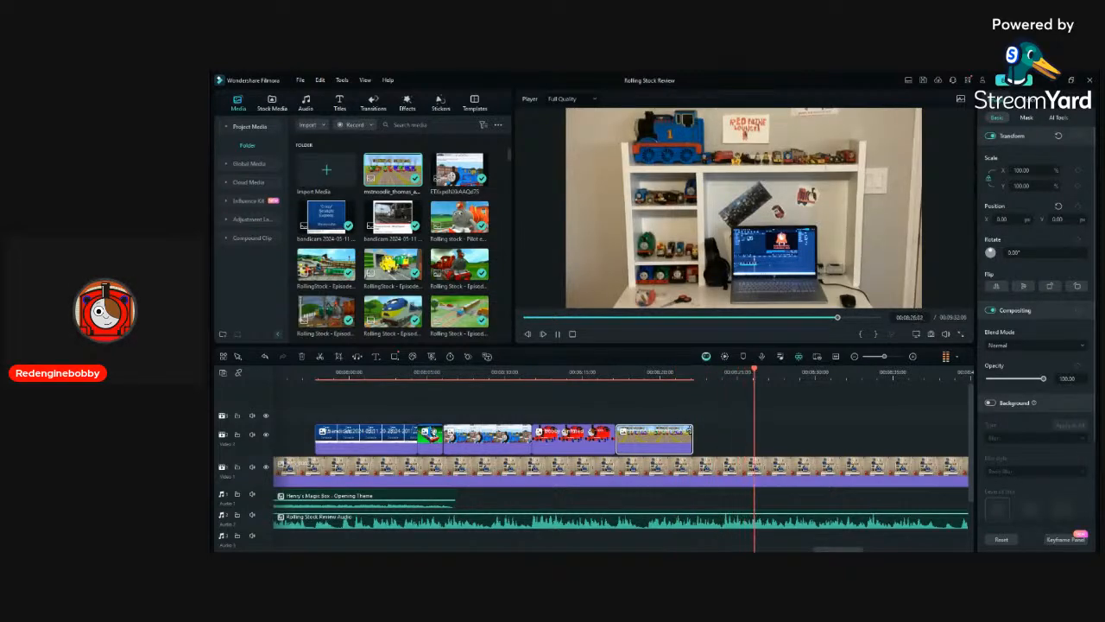
pyautogui.scroll(1, 877, 476)
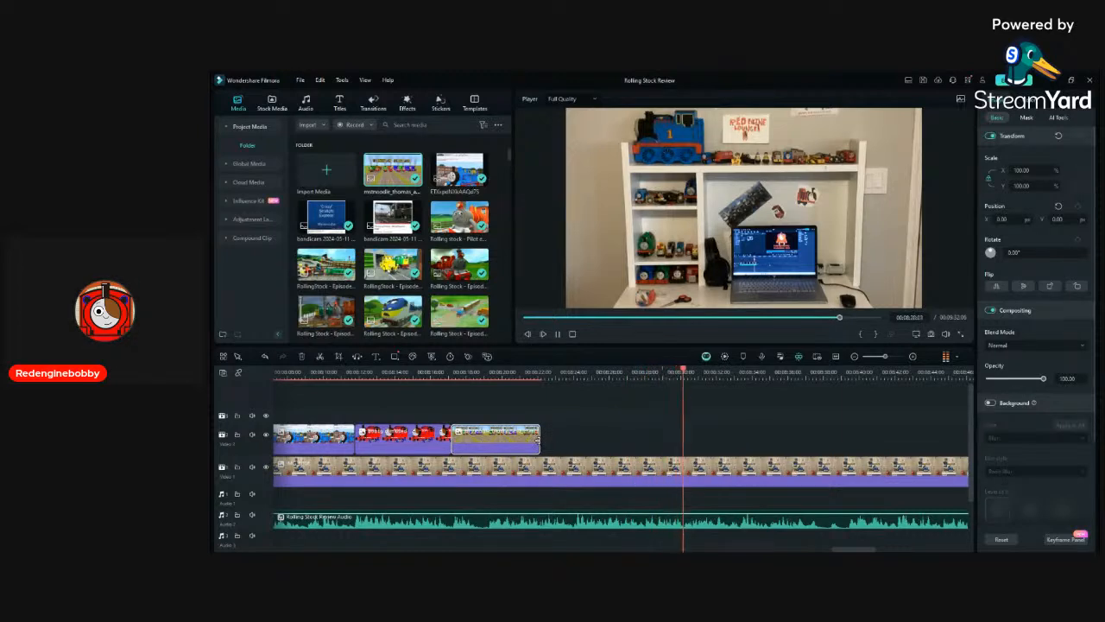
pyautogui.moveTo(539, 438); pyautogui.dragTo(644, 536)
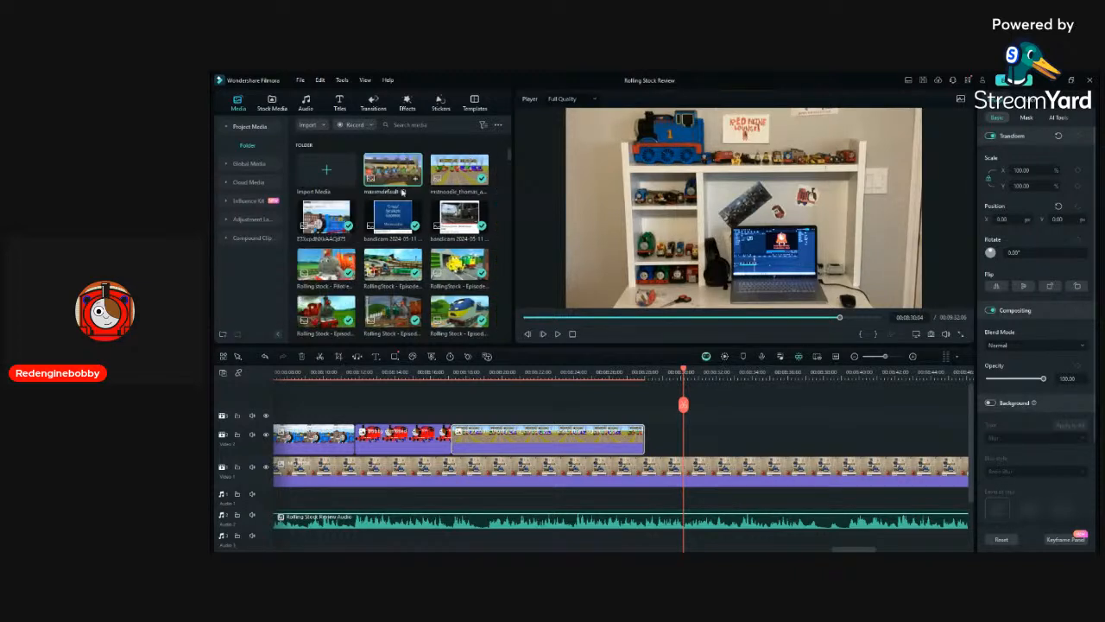
# Place the new maxresdefault engine line-up picture directly after the mstnoodle Thomas picture, scaled to about 87% and centred in the frame.
pyautogui.moveTo(403, 188); pyautogui.dragTo(656, 440)
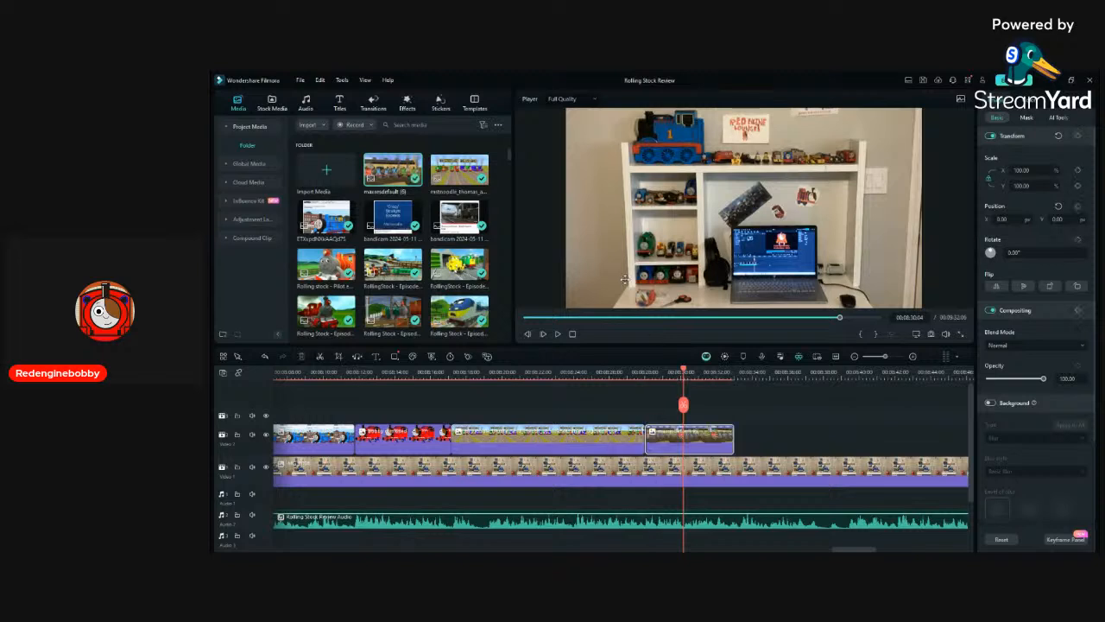
pyautogui.moveTo(567, 306); pyautogui.dragTo(612, 281)
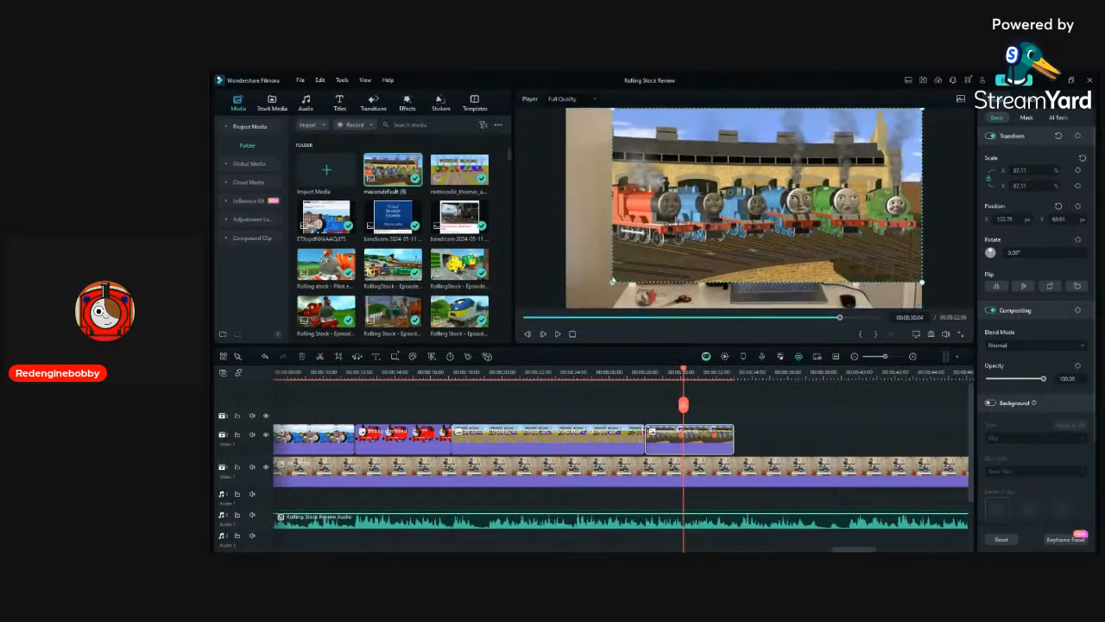
pyautogui.moveTo(683, 240); pyautogui.dragTo(659, 253)
# Play the narration from about 8:28 to check the engine line-up picture's timing and look through the project media for further pictures.
pyautogui.click(644, 376)
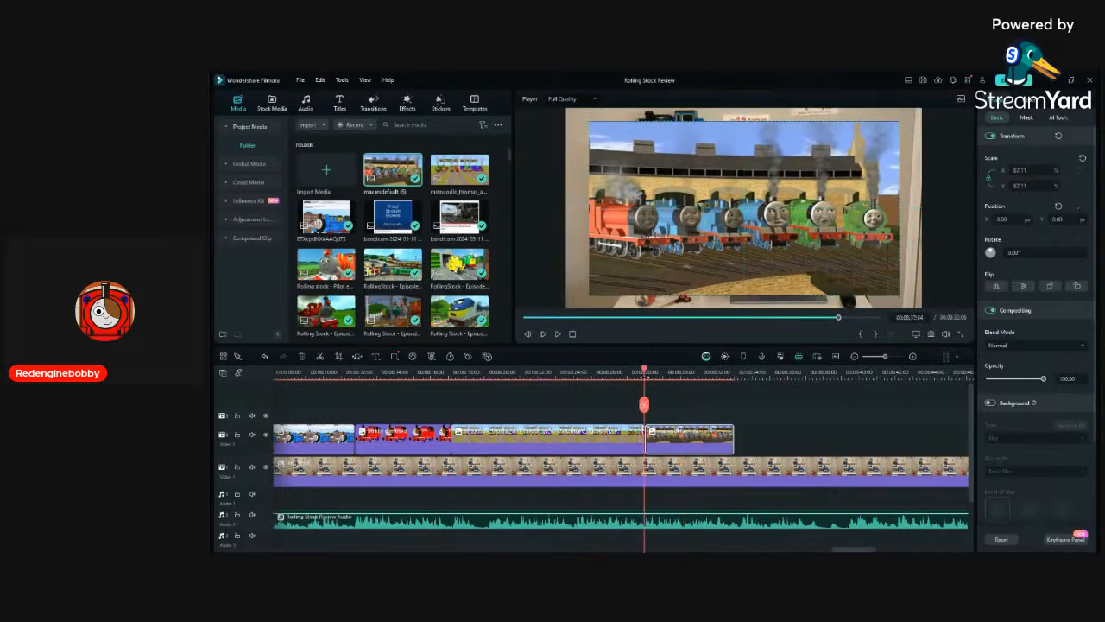
pyautogui.press('space')
pyautogui.click(708, 408)
pyautogui.scroll(-1, 859, 437)
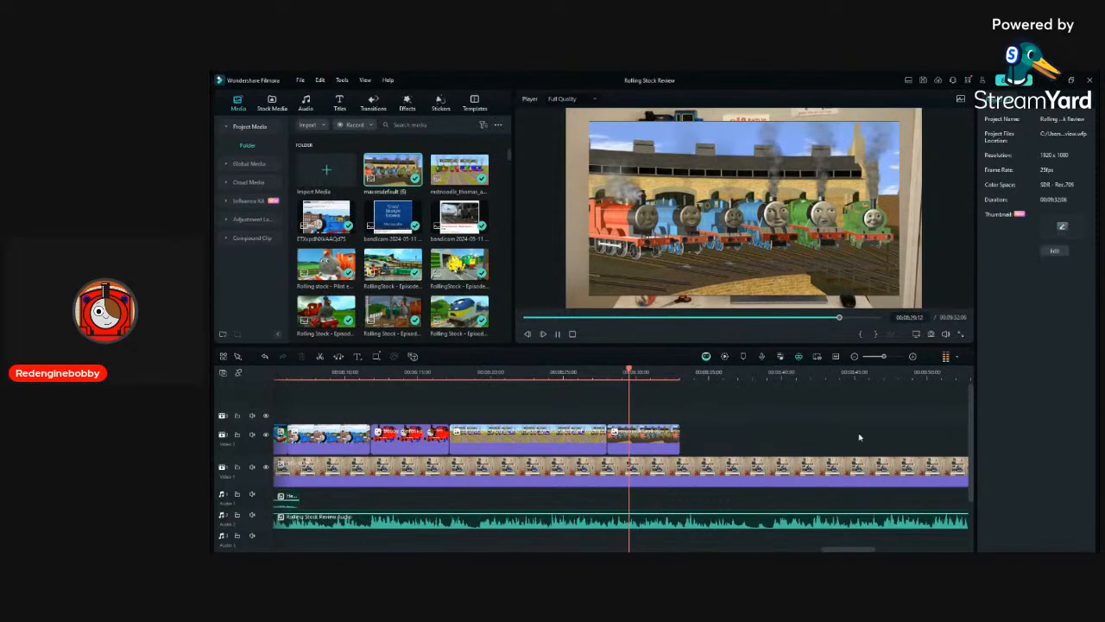
pyautogui.scroll(1, 859, 437)
pyautogui.scroll(1, 859, 437)
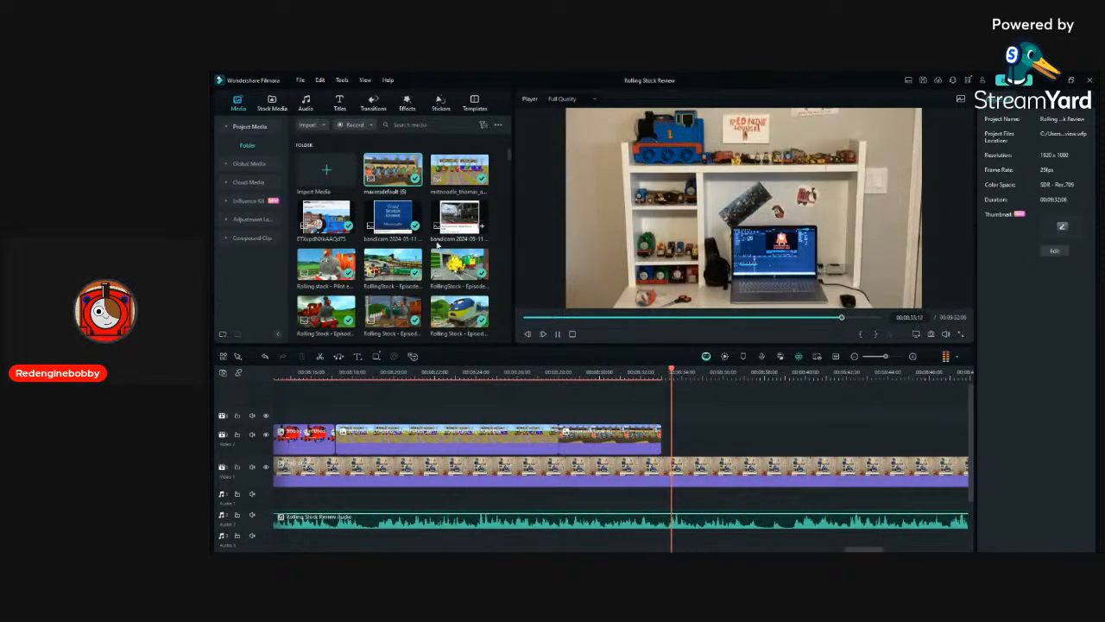
pyautogui.scroll(-6, 500, 279)
pyautogui.scroll(-8, 437, 244)
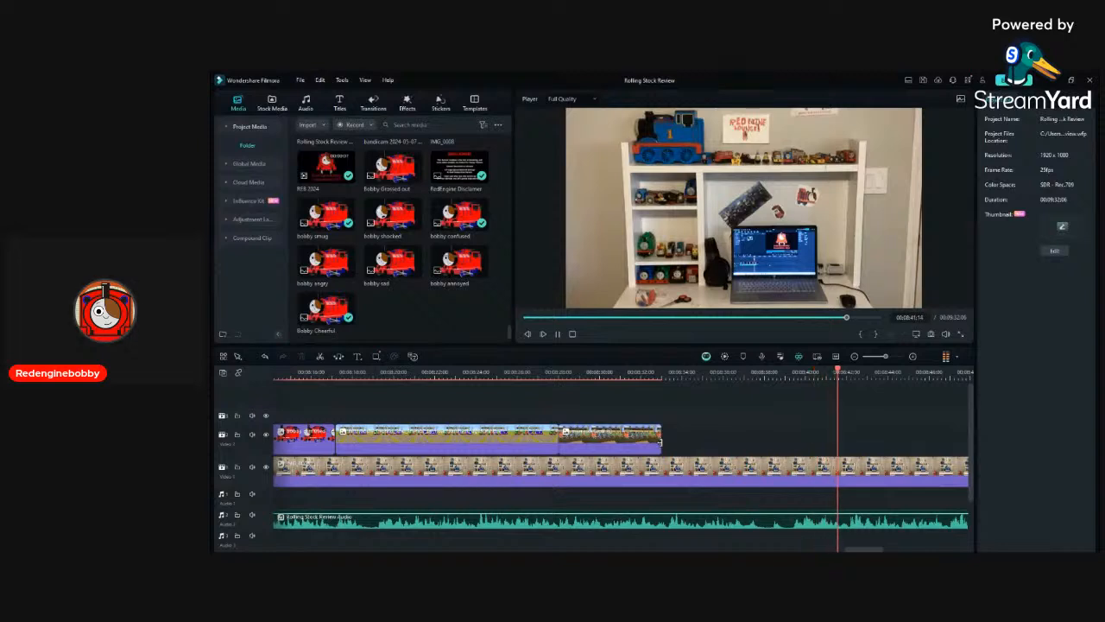
# Replay the narration to about 8:37 and split the Rolling Stock Review audio there.
pyautogui.click(748, 373)
pyautogui.click(730, 373)
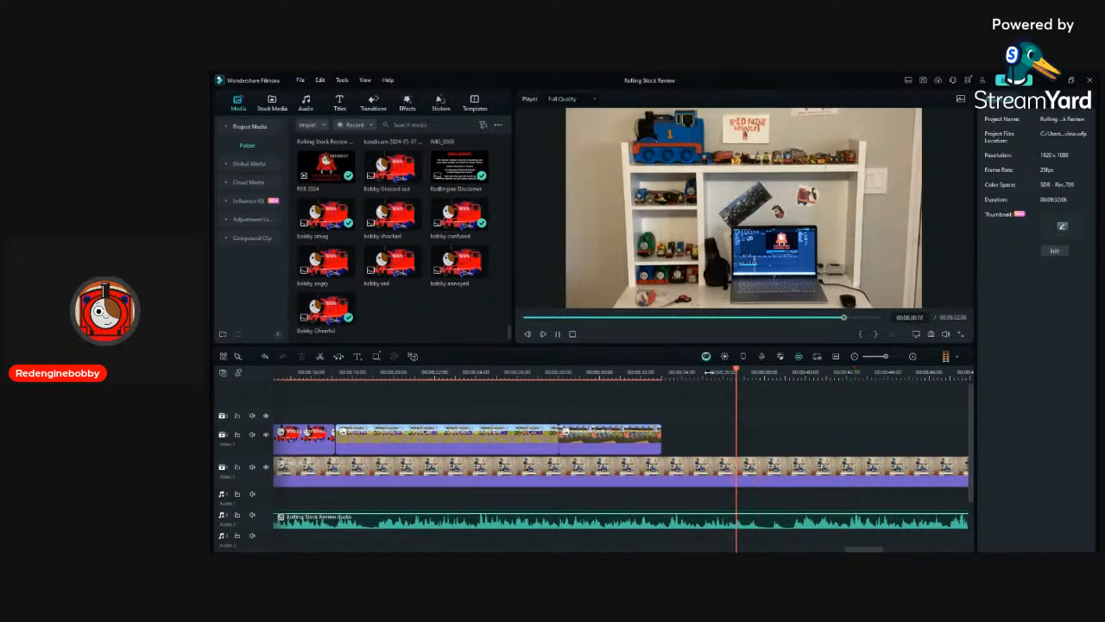
pyautogui.press('space')
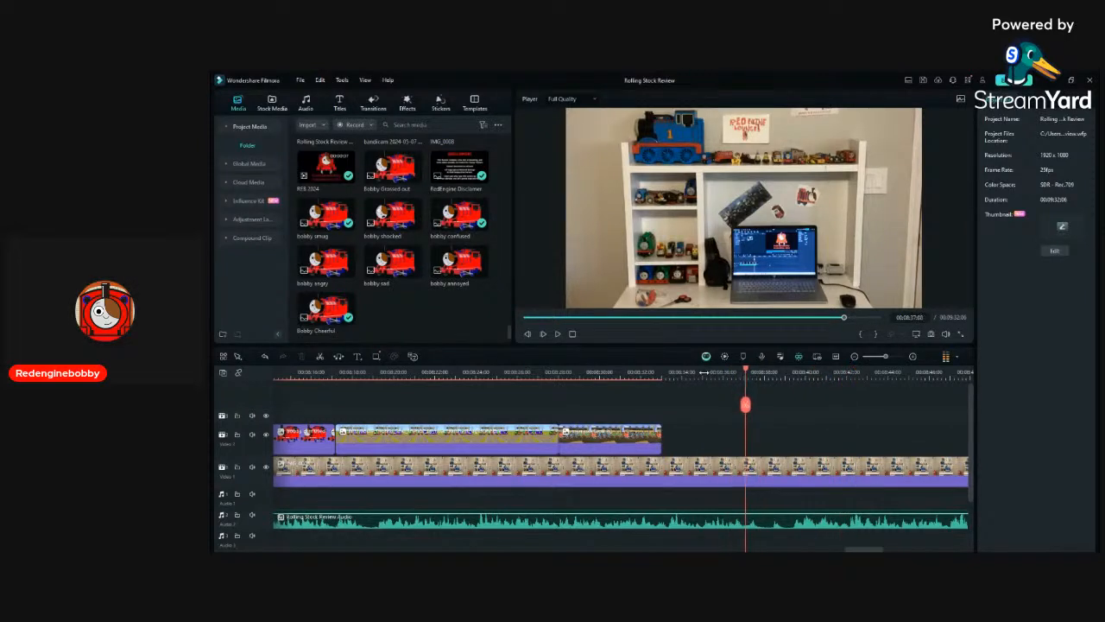
pyautogui.click(475, 518)
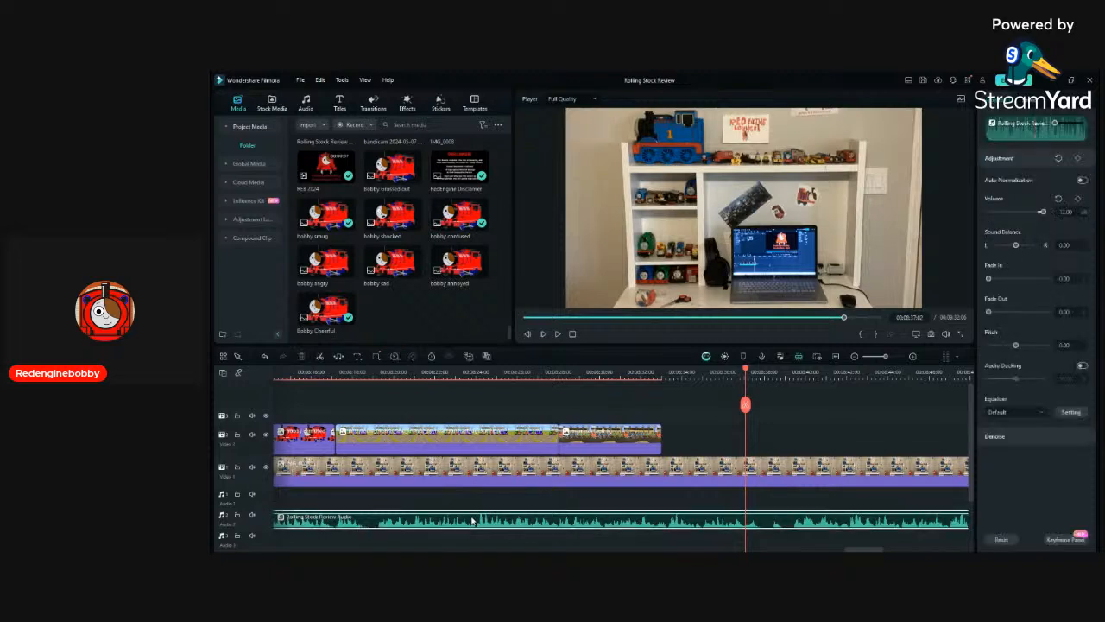
pyautogui.click(320, 357)
pyautogui.press('space')
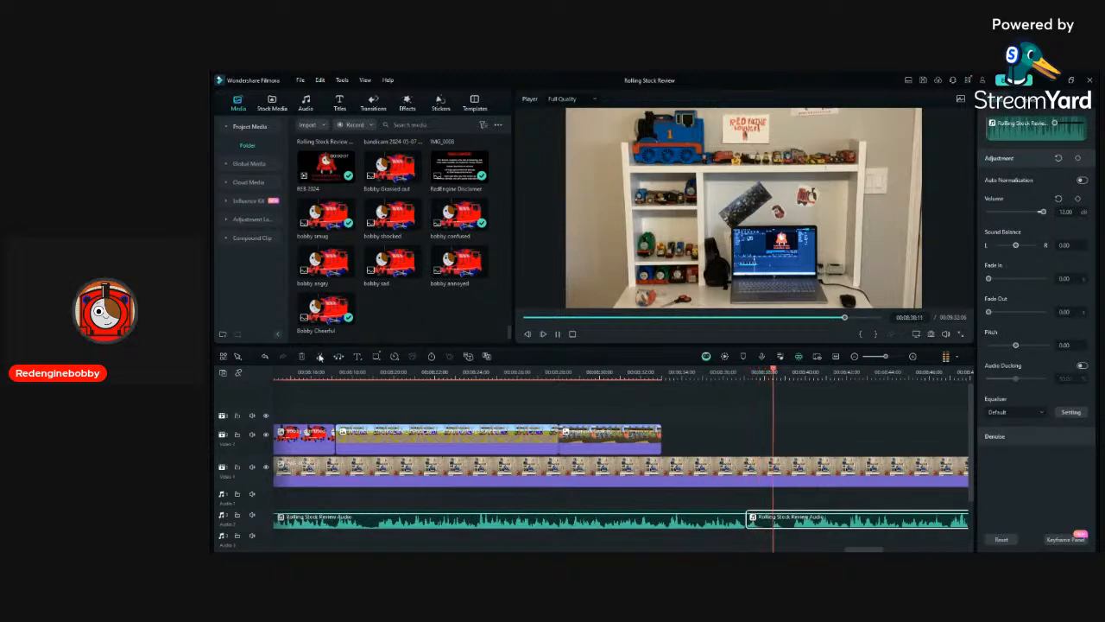
# Cut the Rolling Stock Review audio between about 8:37 and 8:39, close the gap and replay the join.
pyautogui.press('space')
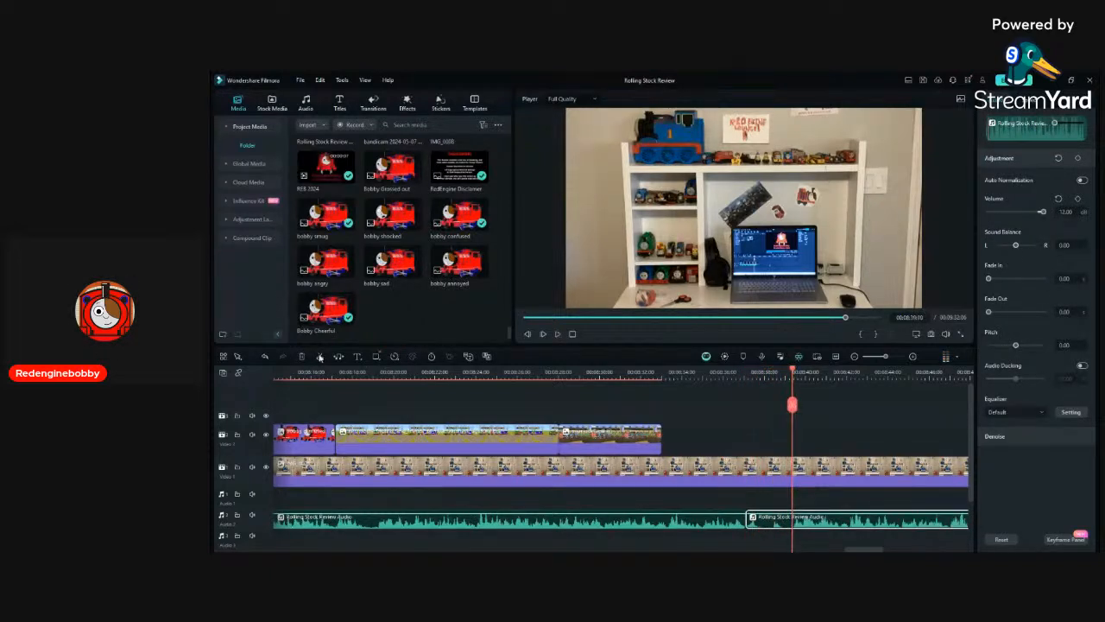
pyautogui.click(320, 357)
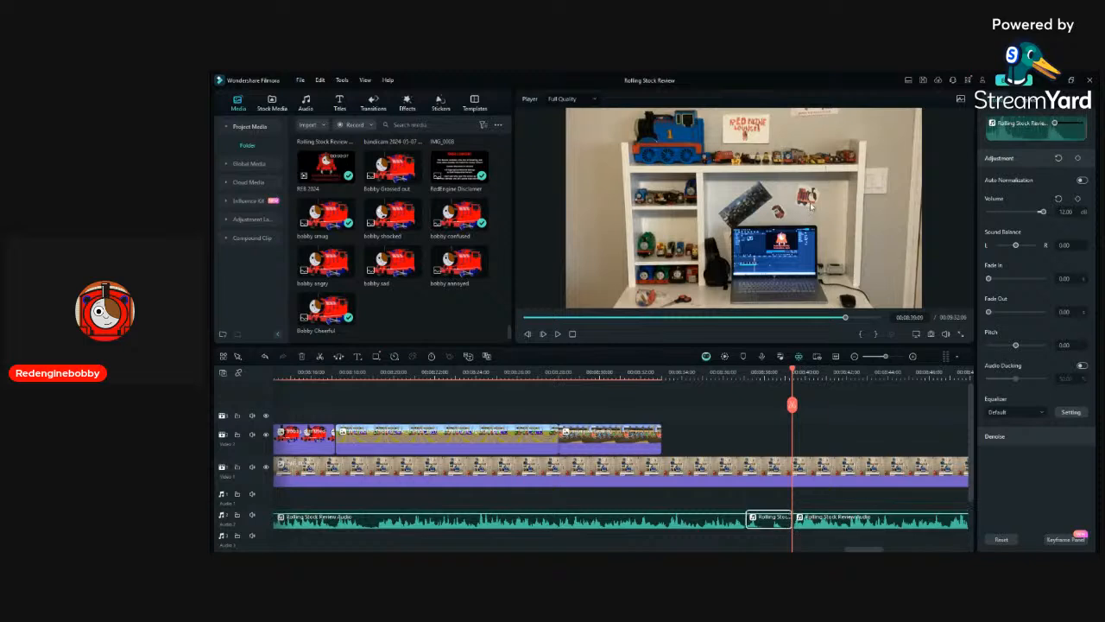
pyautogui.press('Delete')
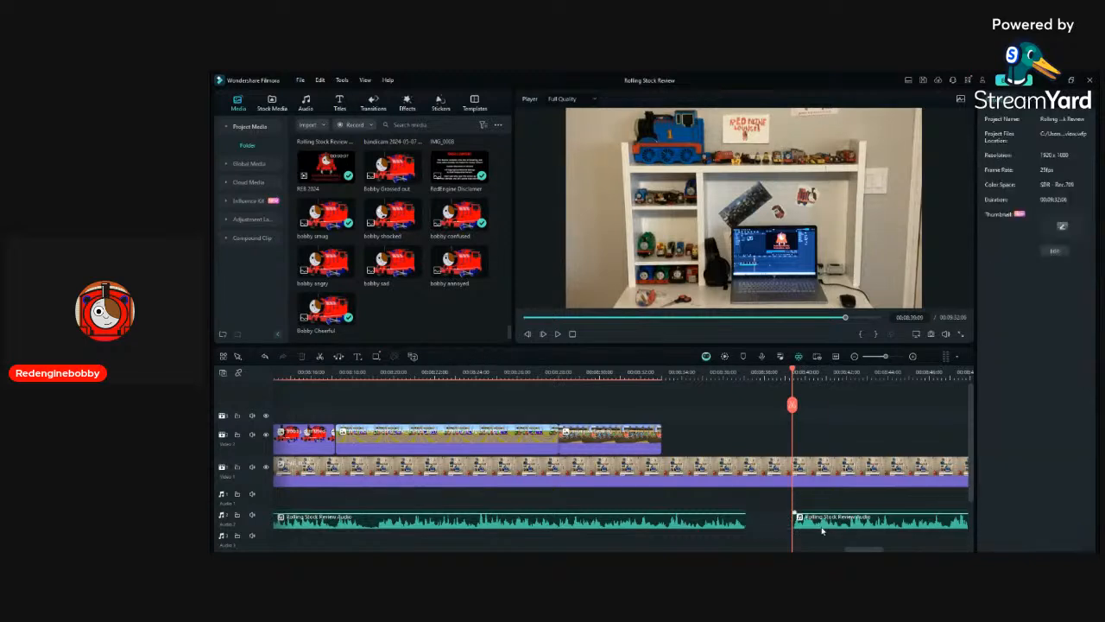
pyautogui.moveTo(822, 531); pyautogui.dragTo(769, 502)
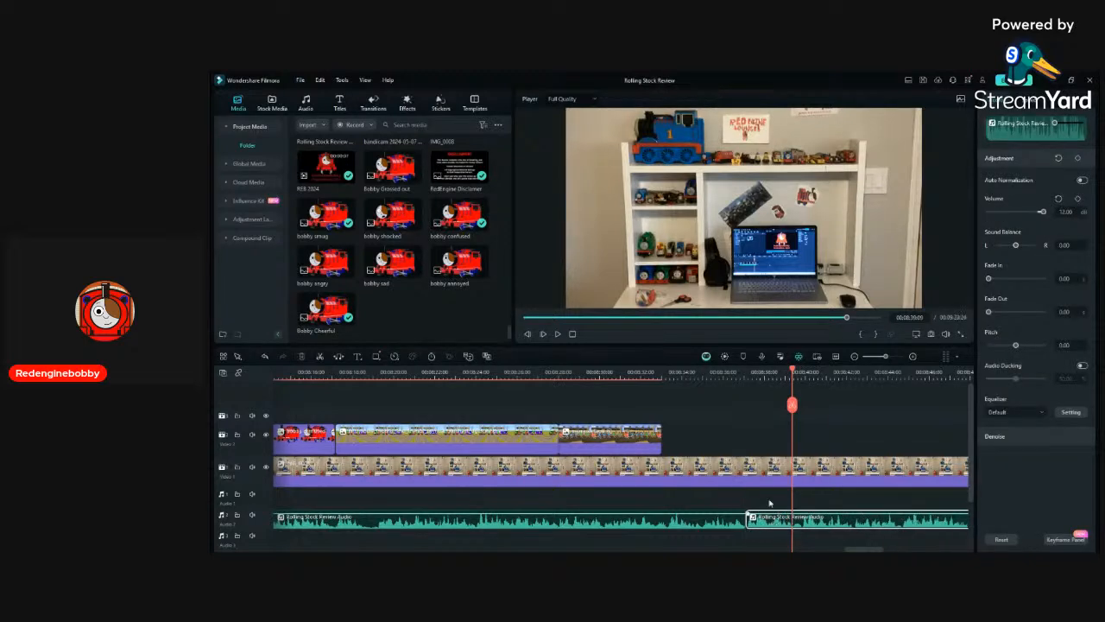
pyautogui.click(738, 377)
pyautogui.press('space')
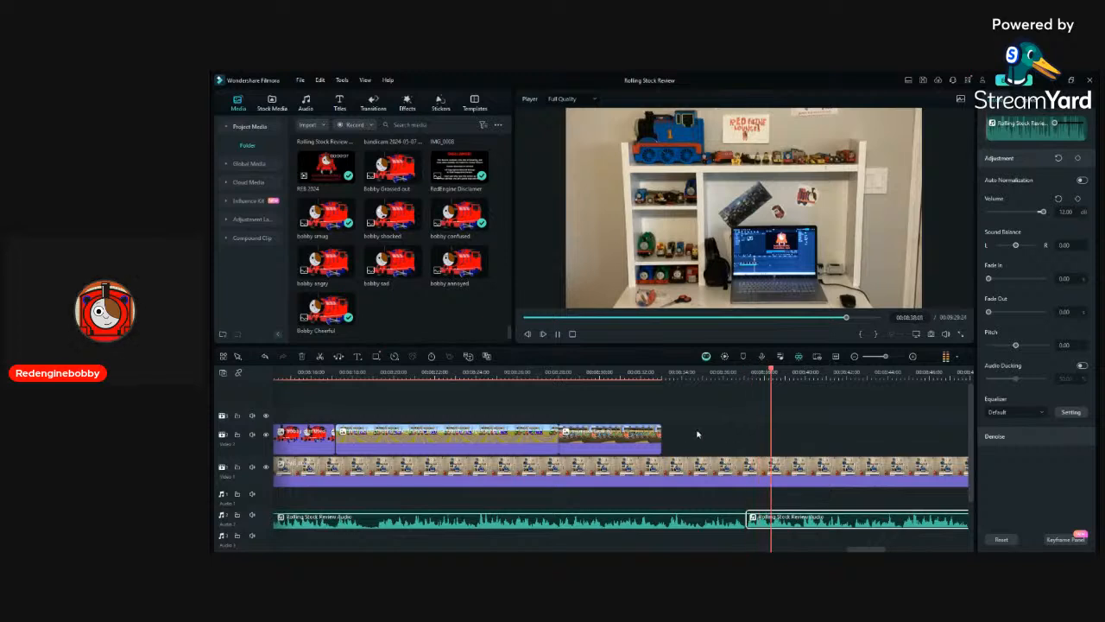
# Extend the engine line-up picture's end to about 8:42 and play the narration across it.
pyautogui.moveTo(660, 438); pyautogui.dragTo(861, 441)
pyautogui.press('space')
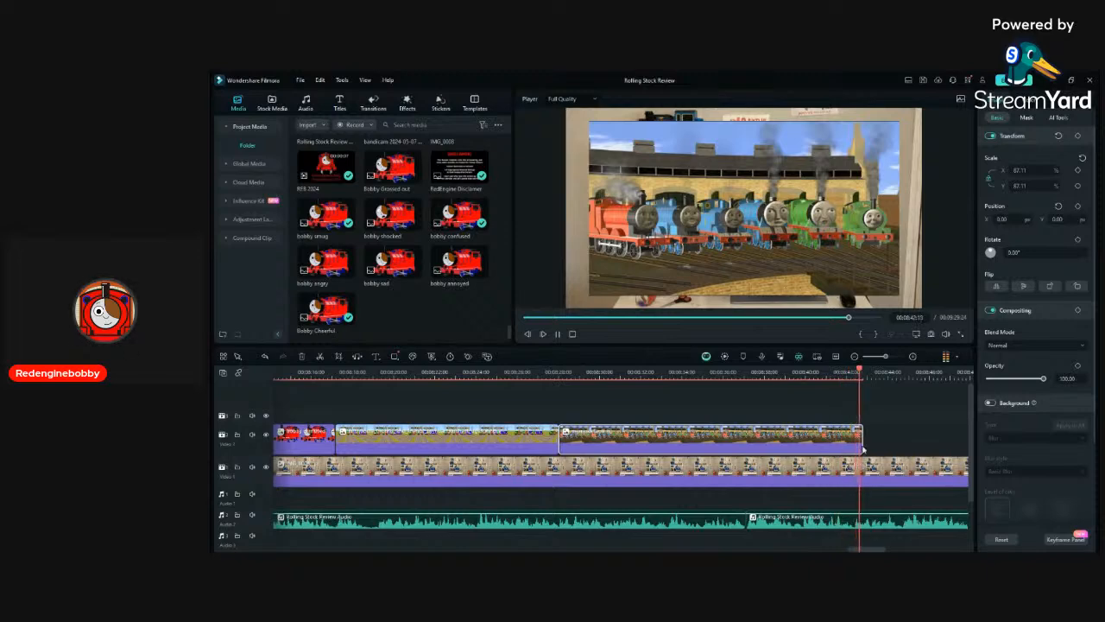
pyautogui.moveTo(862, 449); pyautogui.dragTo(852, 448)
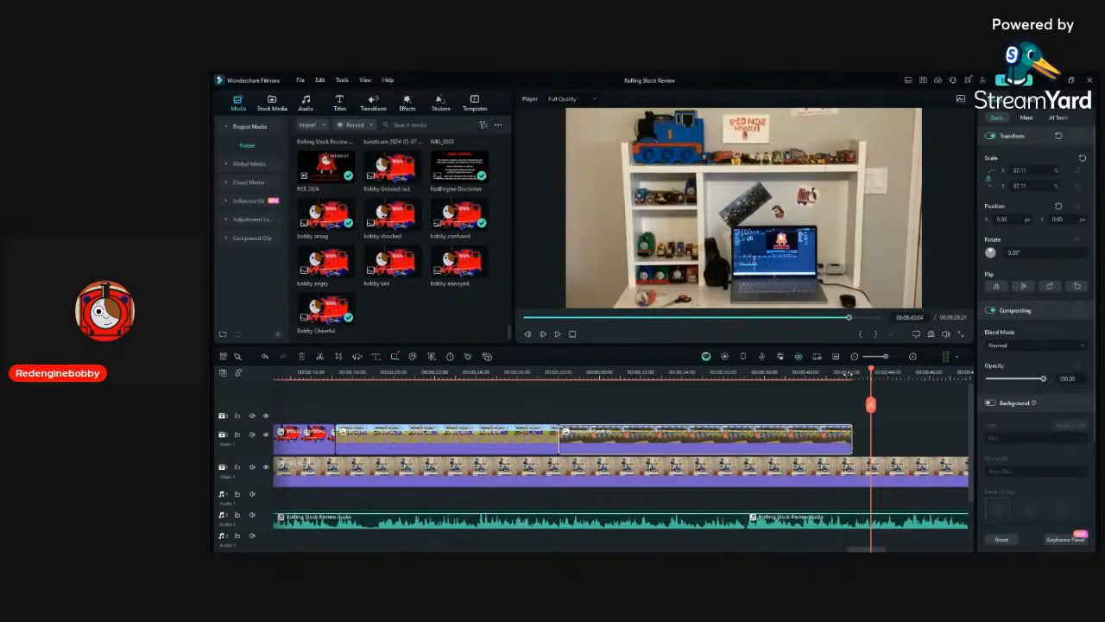
pyautogui.click(847, 374)
pyautogui.press('space')
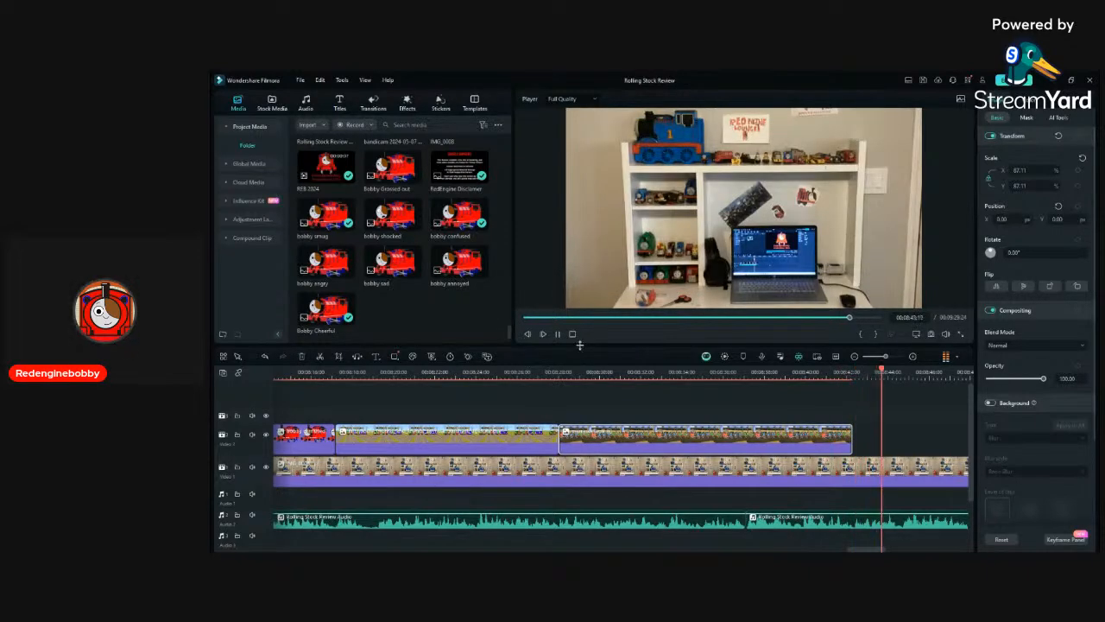
# Play the narration onward and extend the engine line-up picture's end to about 8:56.
pyautogui.hotkey('ctrl', '-')
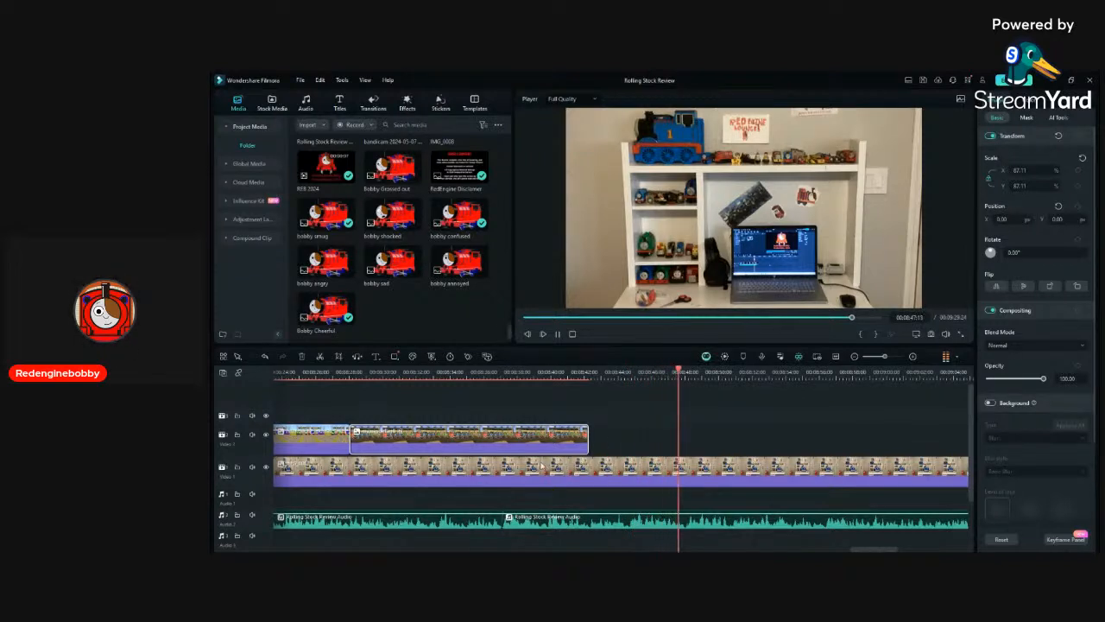
pyautogui.click(629, 432)
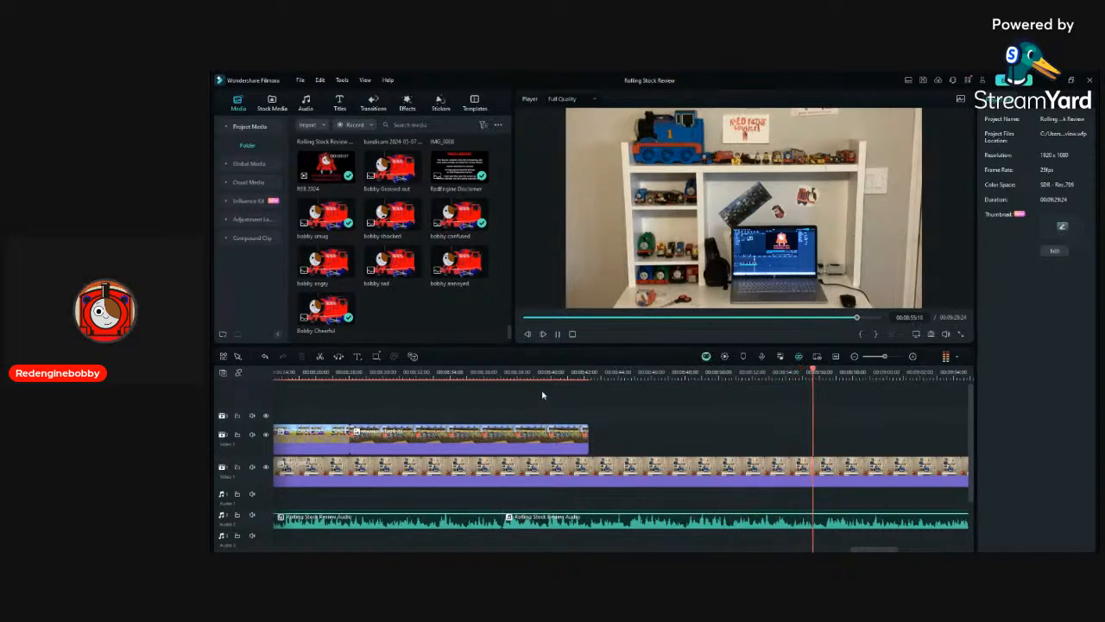
pyautogui.scroll(-2, 674, 403)
pyautogui.press('space')
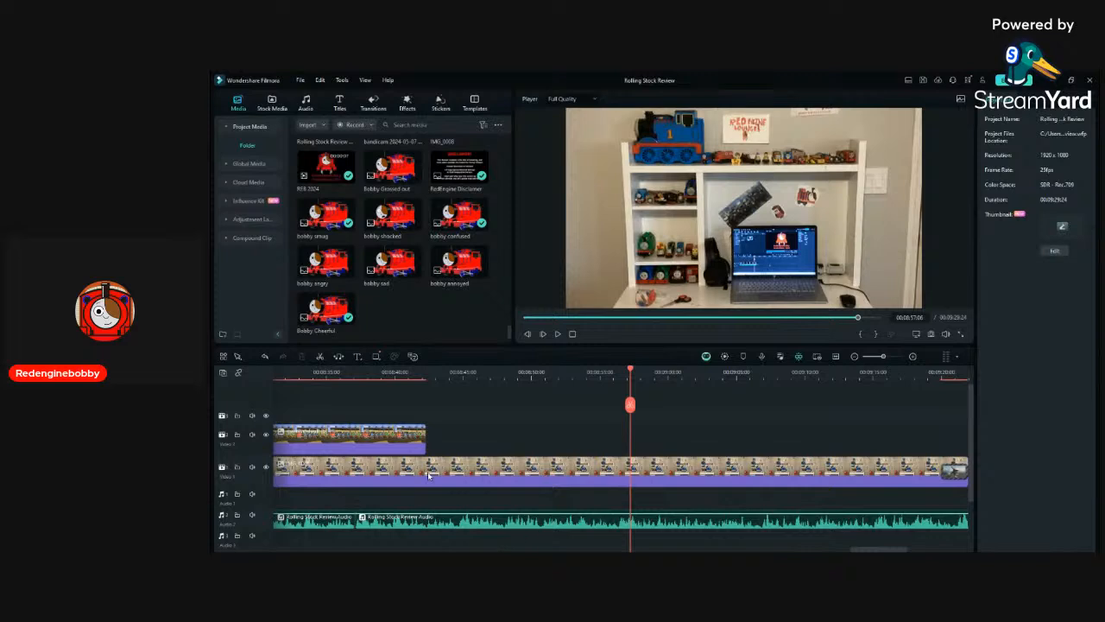
pyautogui.moveTo(423, 445); pyautogui.dragTo(615, 442)
pyautogui.click(604, 372)
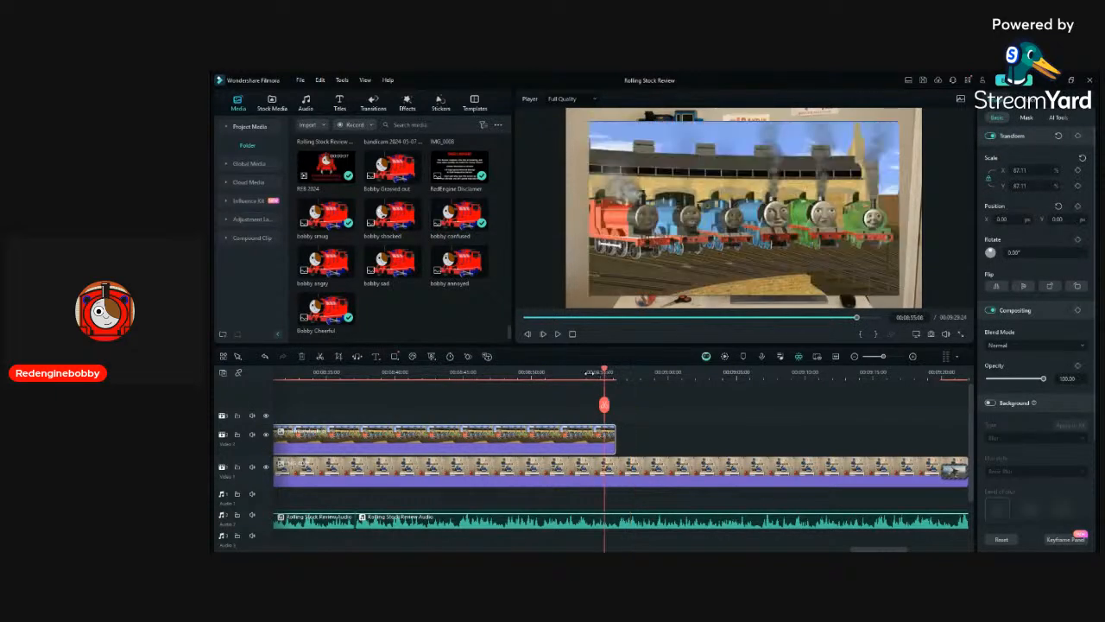
pyautogui.click(590, 371)
pyautogui.press('space')
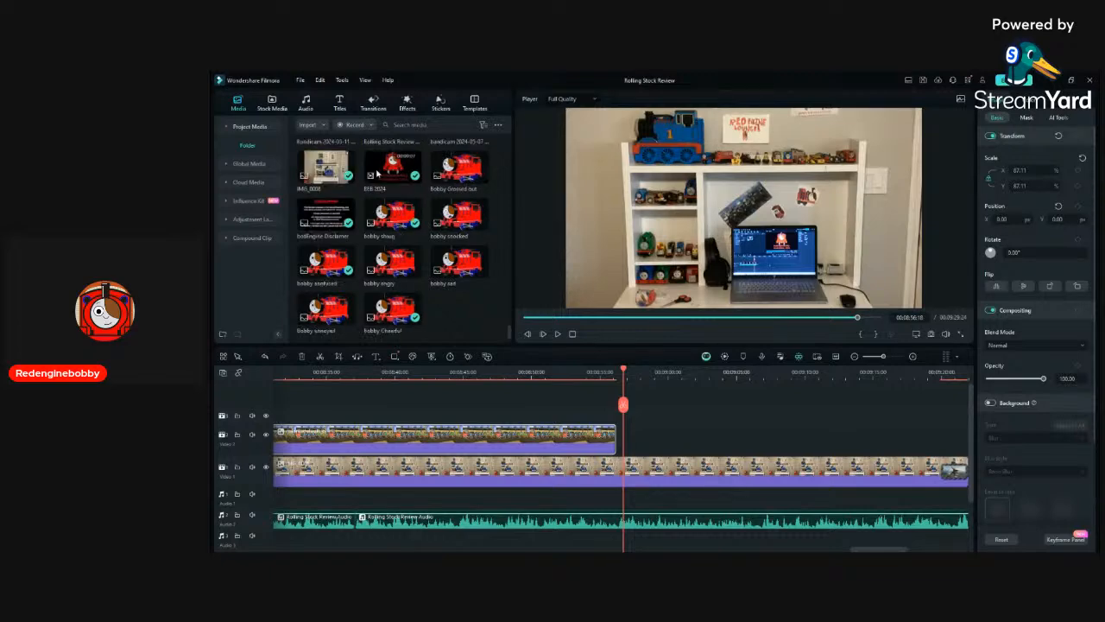
# Place the Marvellous Mainland Model Works logo directly after the engine line-up picture and trim its end to about 8:58.
pyautogui.scroll(-10, 378, 181)
pyautogui.scroll(10, 378, 198)
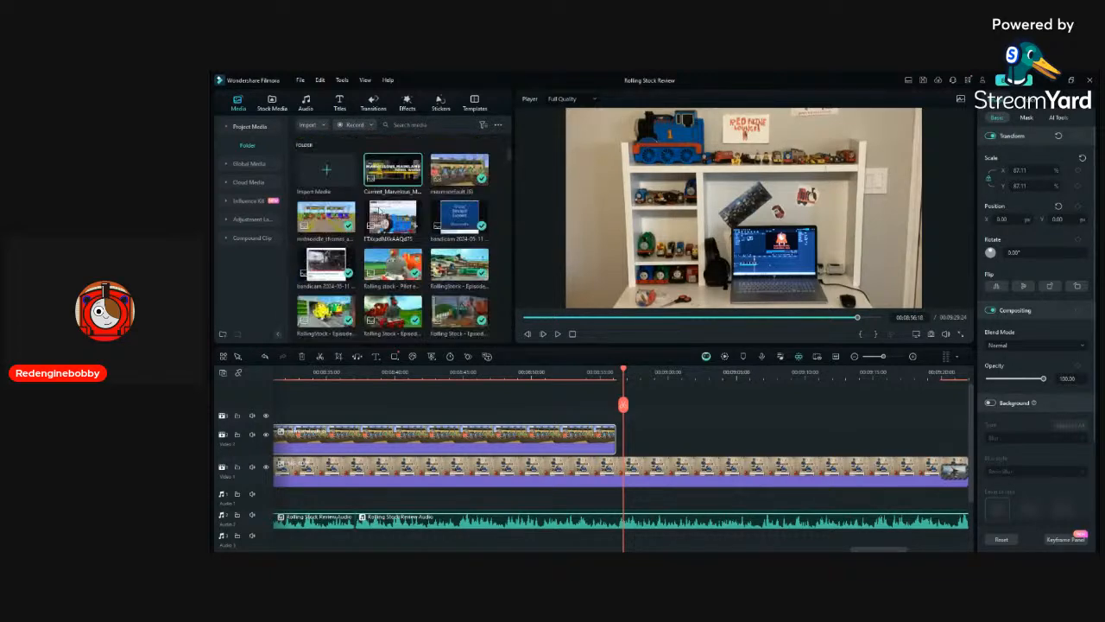
pyautogui.moveTo(372, 177); pyautogui.dragTo(618, 438)
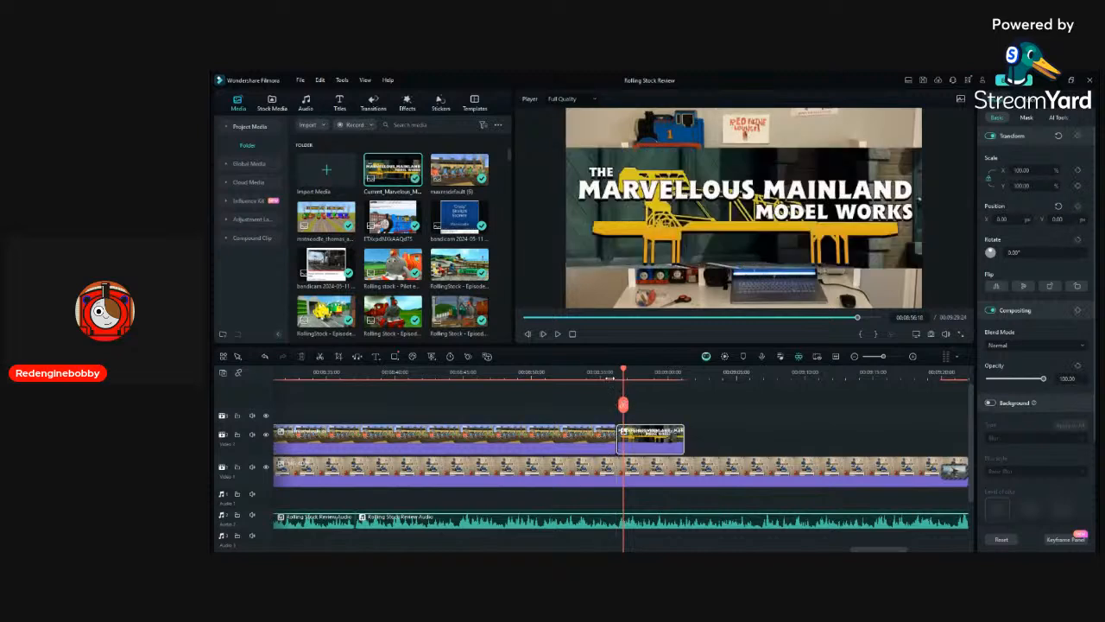
pyautogui.click(607, 375)
pyautogui.press('space')
pyautogui.scroll(-1, 677, 404)
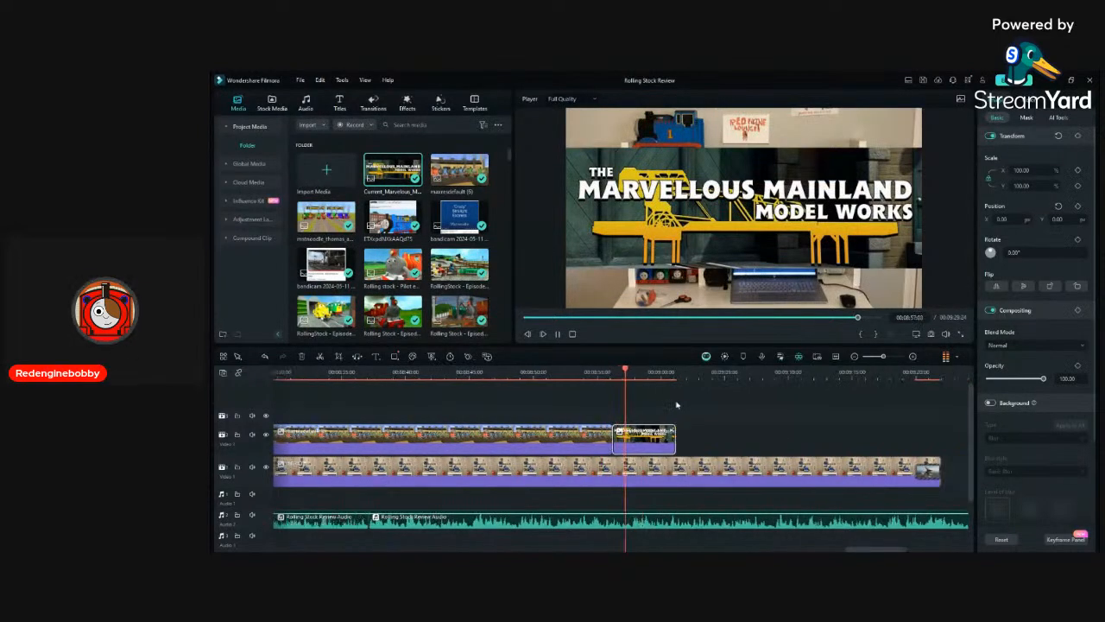
pyautogui.press('space')
pyautogui.moveTo(670, 438); pyautogui.dragTo(637, 437)
pyautogui.press('space')
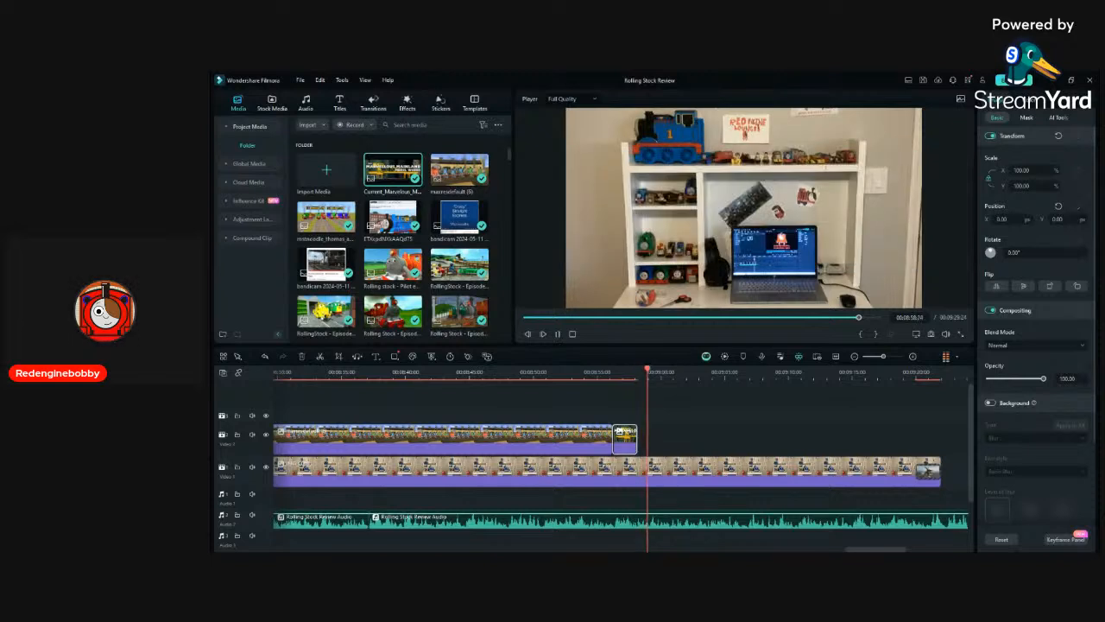
pyautogui.press('space')
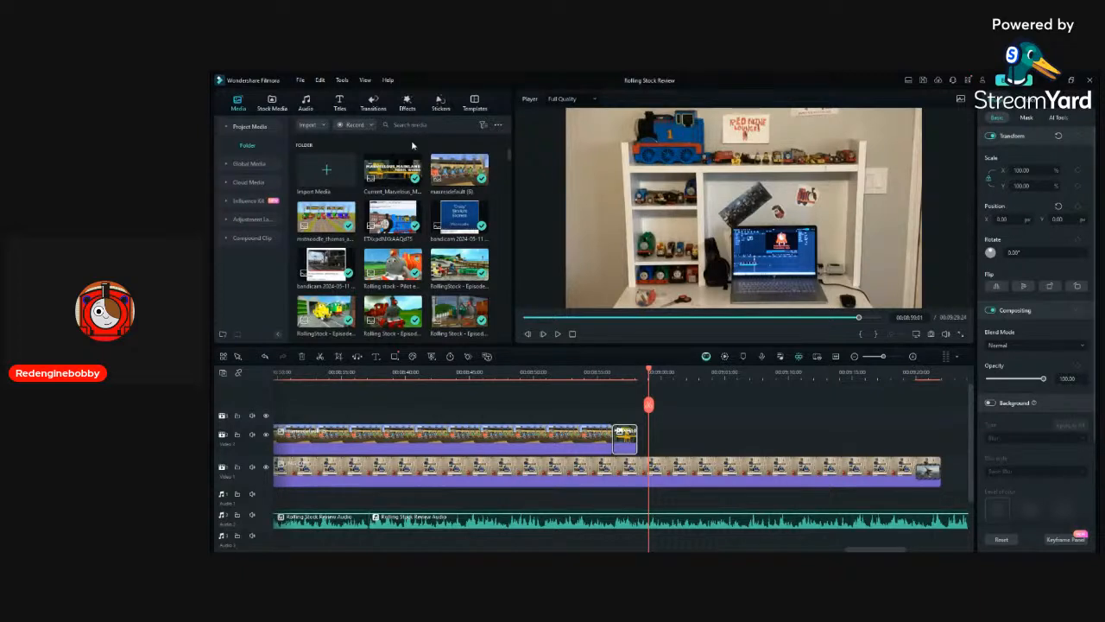
# Place the GE03's Thomas the Tank Engine picture directly after the Marvellous Mainland logo and trim its end to about 8:59.
pyautogui.moveTo(406, 173); pyautogui.dragTo(641, 435)
pyautogui.press('space')
pyautogui.press('space')
pyautogui.moveTo(573, 367); pyautogui.dragTo(590, 367)
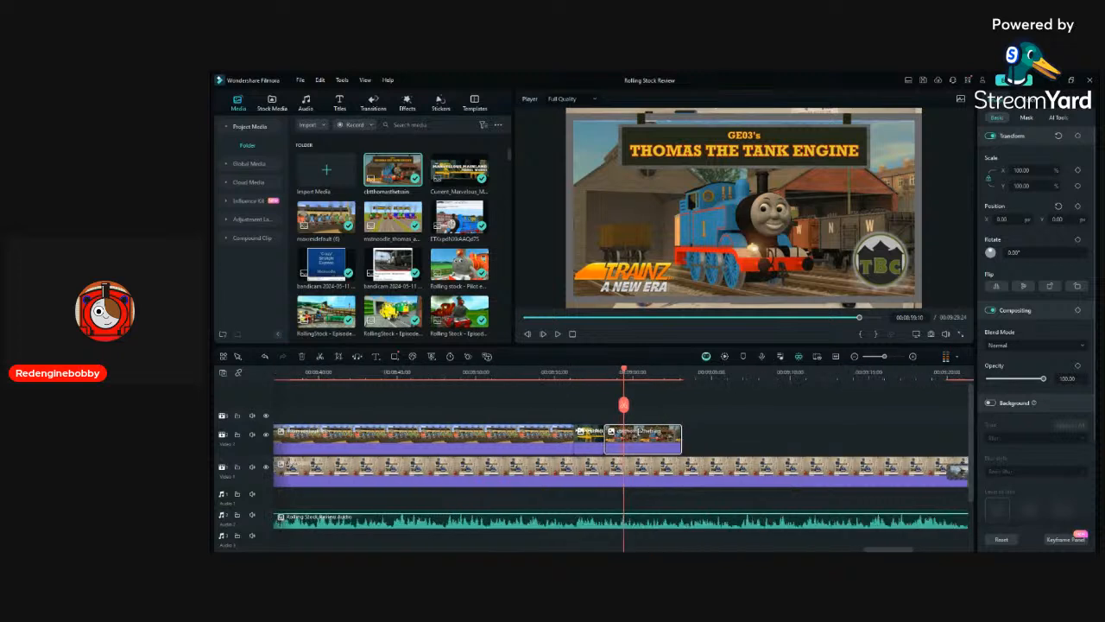
pyautogui.click(592, 370)
pyautogui.press('space')
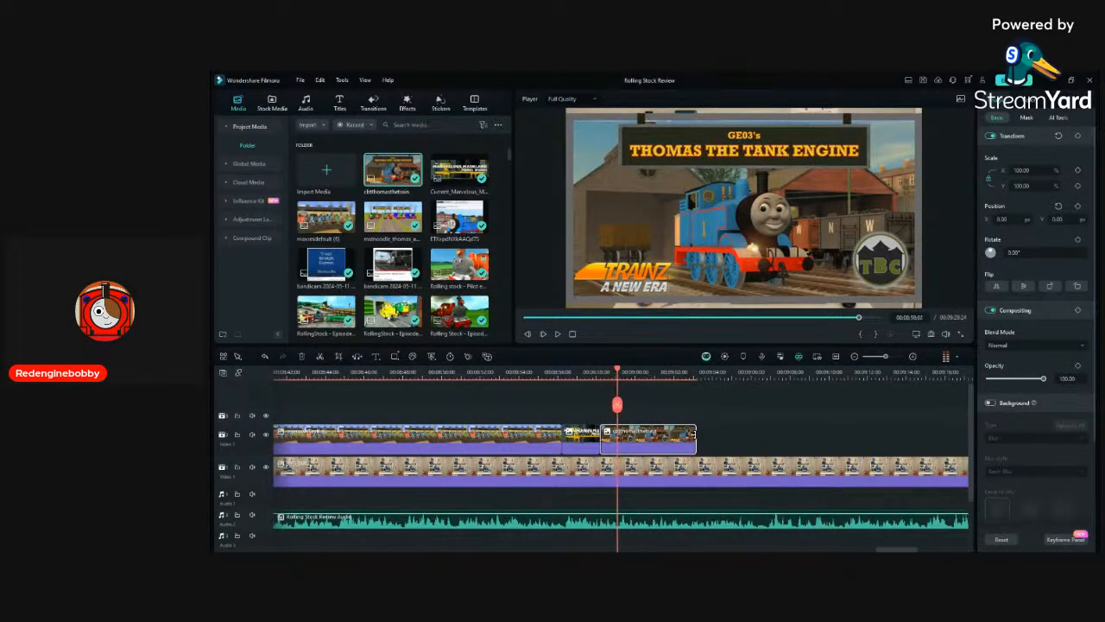
pyautogui.moveTo(693, 434); pyautogui.dragTo(609, 432)
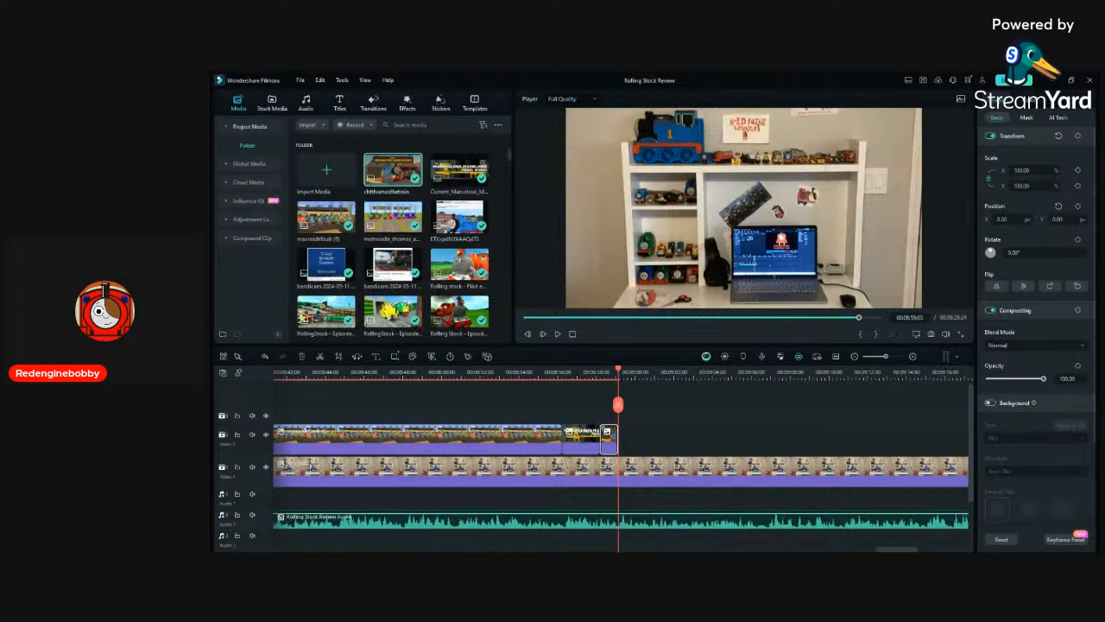
# Place the Clay Truck Works logo directly after the GE03's Thomas picture and trim its end to about 9:01.
pyautogui.click(491, 296)
pyautogui.scroll(-3, 459, 250)
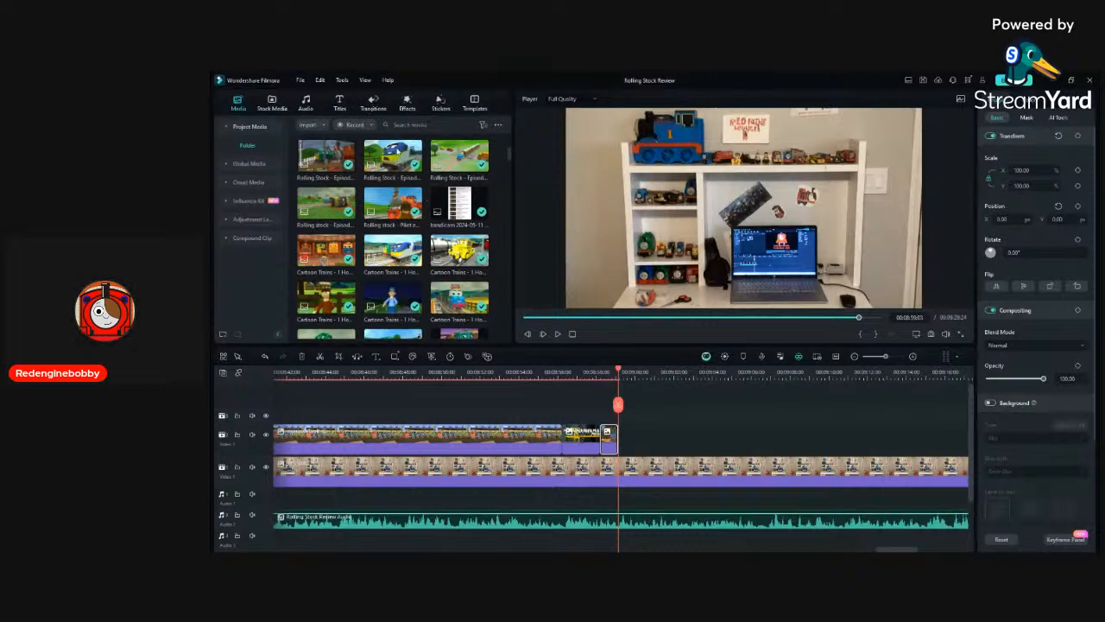
pyautogui.scroll(5, 393, 237)
pyautogui.moveTo(392, 170); pyautogui.dragTo(629, 445)
pyautogui.press('space')
pyautogui.scroll(-2, 664, 436)
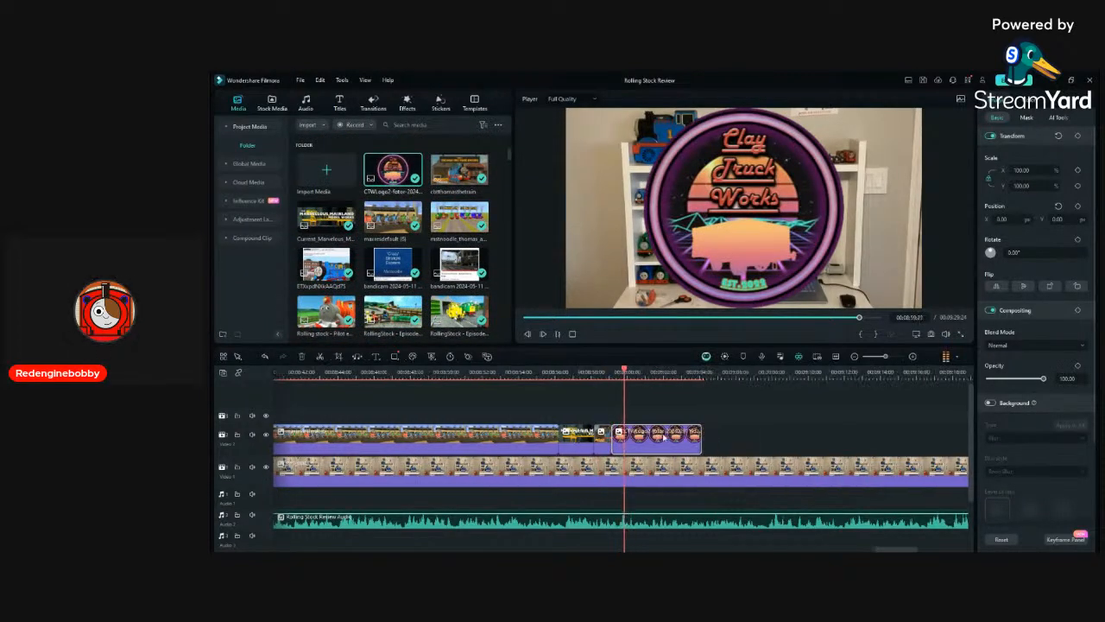
pyautogui.scroll(4, 664, 437)
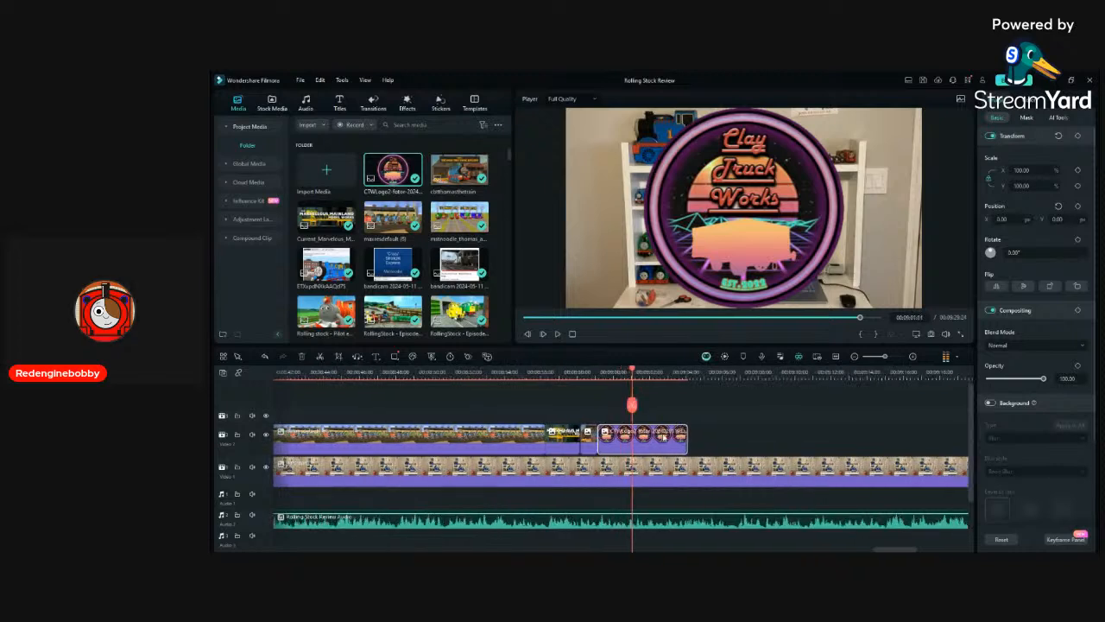
pyautogui.moveTo(696, 436); pyautogui.dragTo(620, 436)
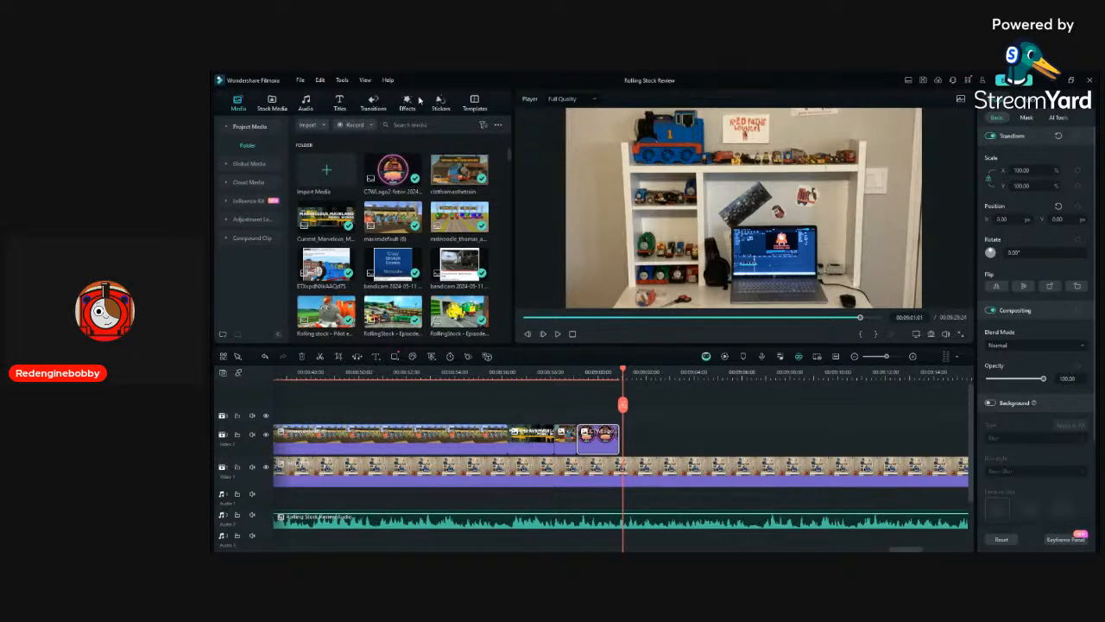
# Place the Crovans Gate Works picture named home directly after the Clay Truck Works logo and trim its end to about 9:02.
pyautogui.moveTo(393, 167); pyautogui.dragTo(621, 441)
pyautogui.click(617, 375)
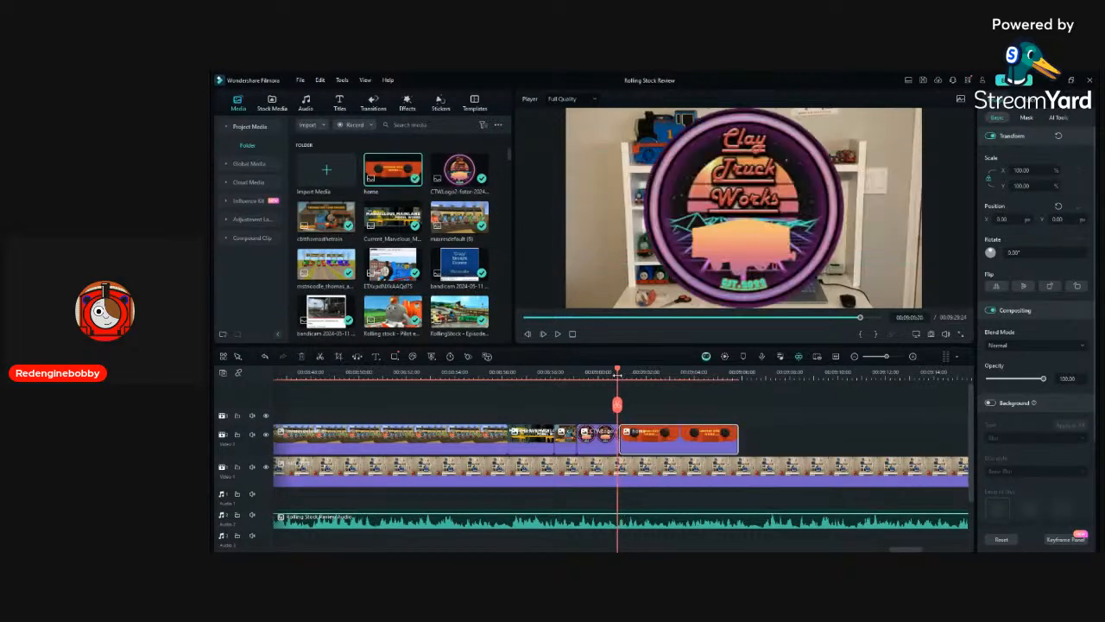
pyautogui.press('space')
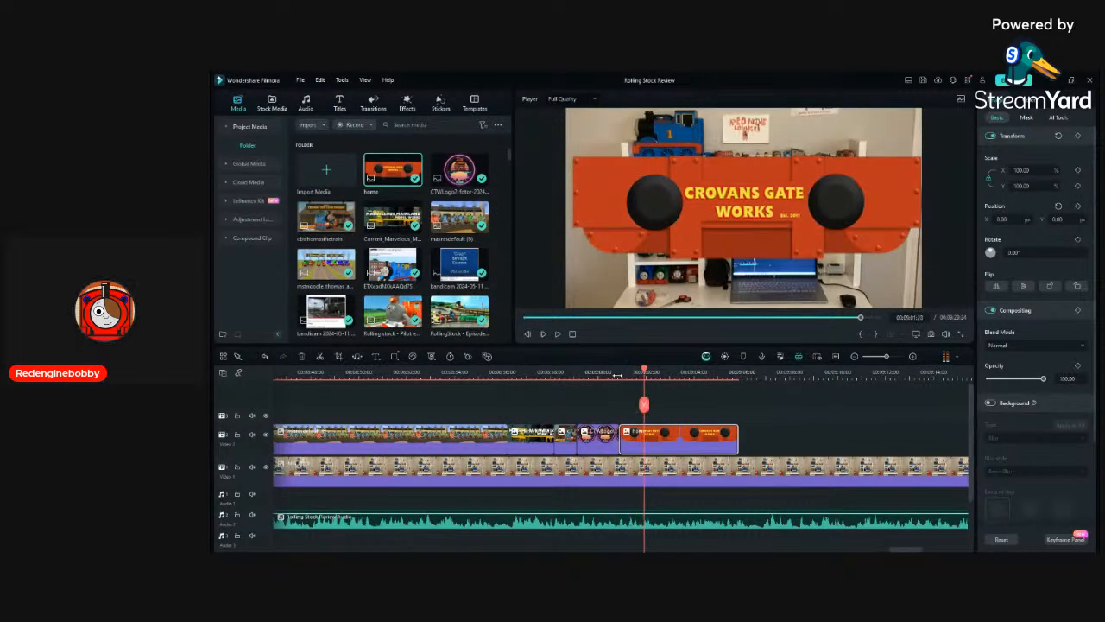
pyautogui.moveTo(738, 438); pyautogui.dragTo(644, 441)
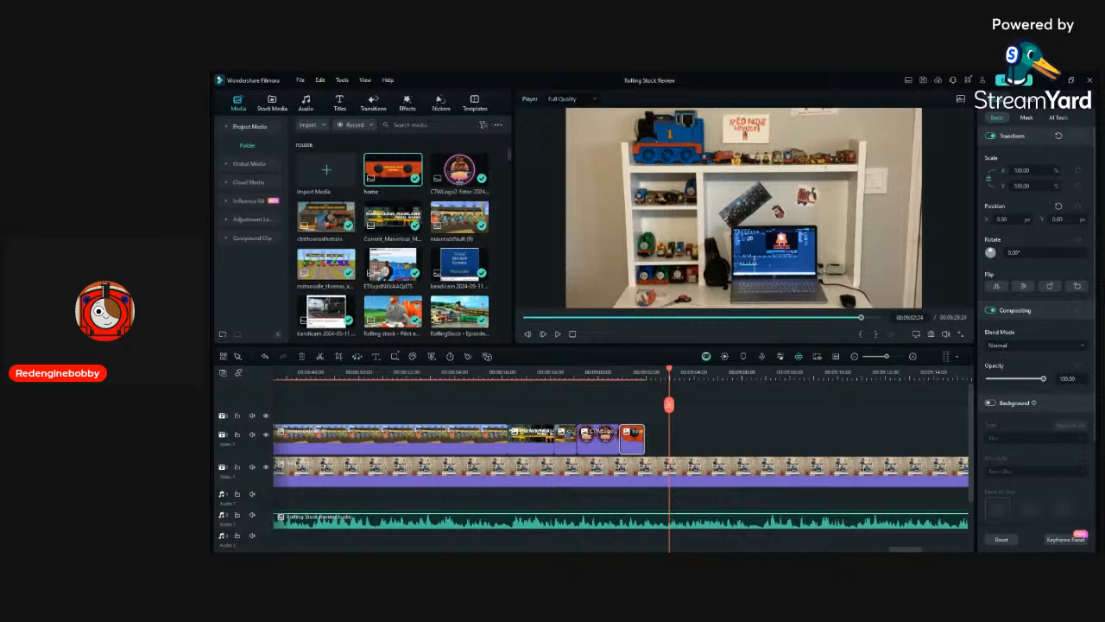
# Place the Shining Time Works 3D logo directly after the Crovans Gate Works picture and trim its end to about 9:03.
pyautogui.click(502, 264)
pyautogui.moveTo(394, 168); pyautogui.dragTo(643, 404)
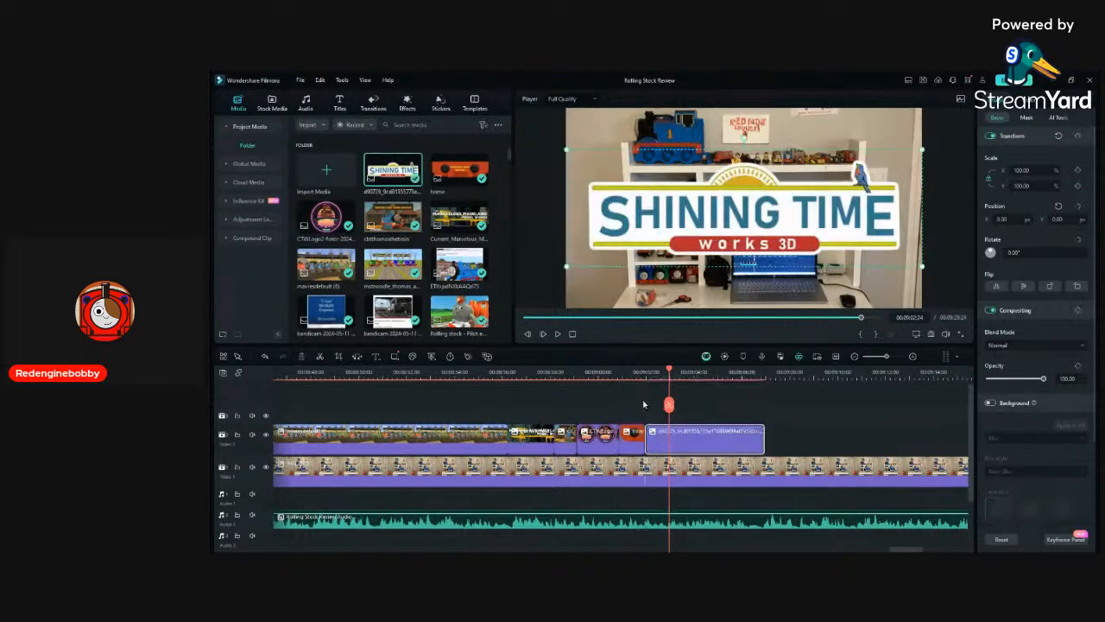
pyautogui.click(638, 403)
pyautogui.press('space')
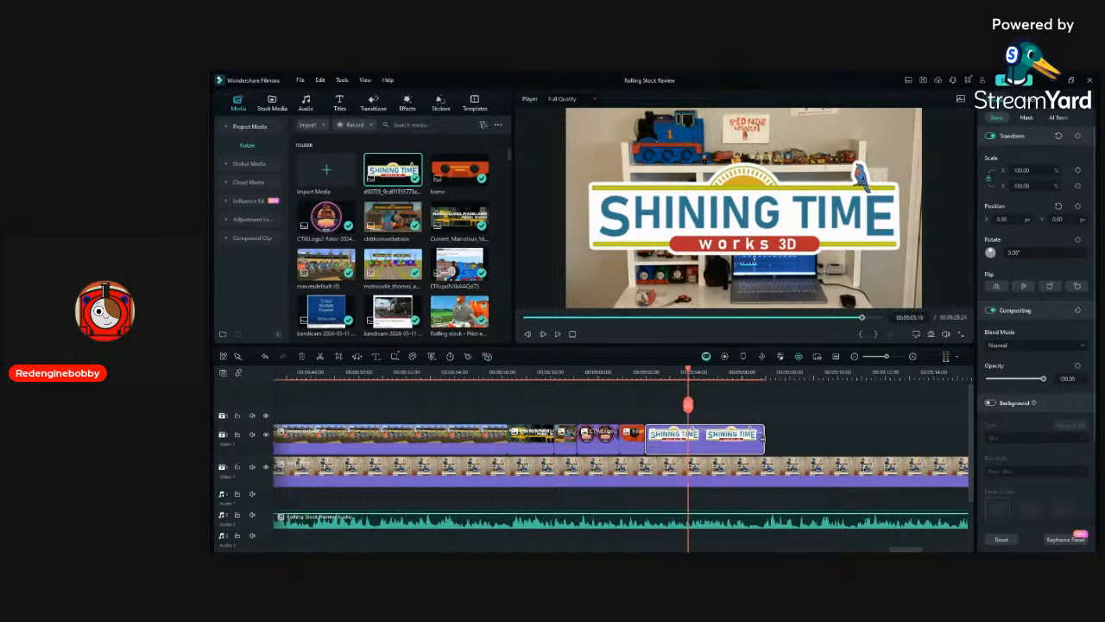
pyautogui.moveTo(763, 436); pyautogui.dragTo(678, 438)
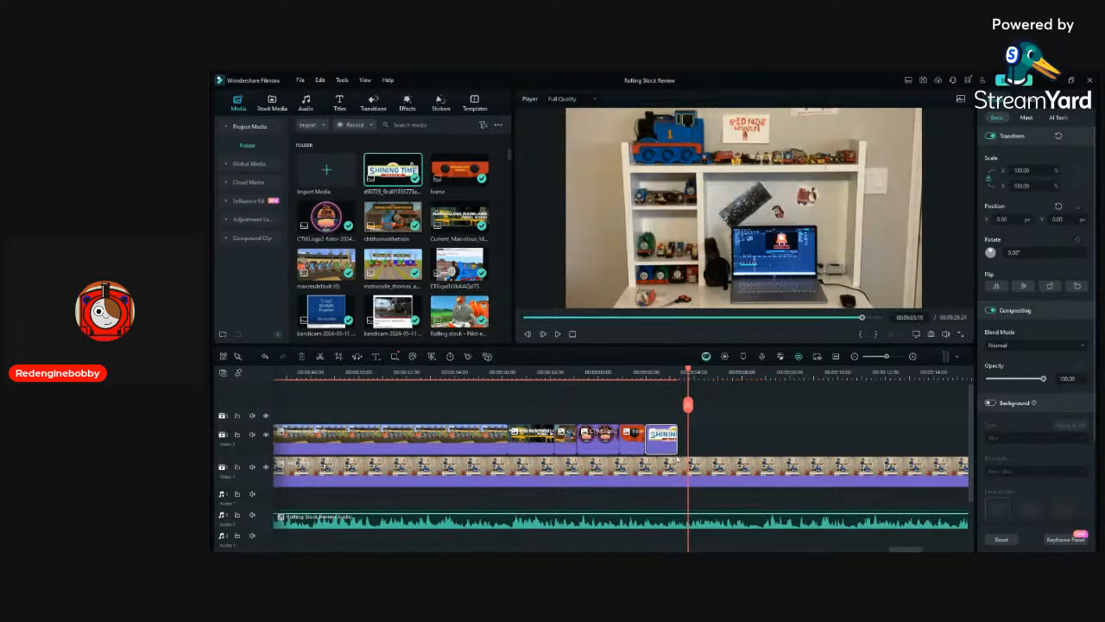
pyautogui.click(671, 368)
pyautogui.press('space')
pyautogui.press('space')
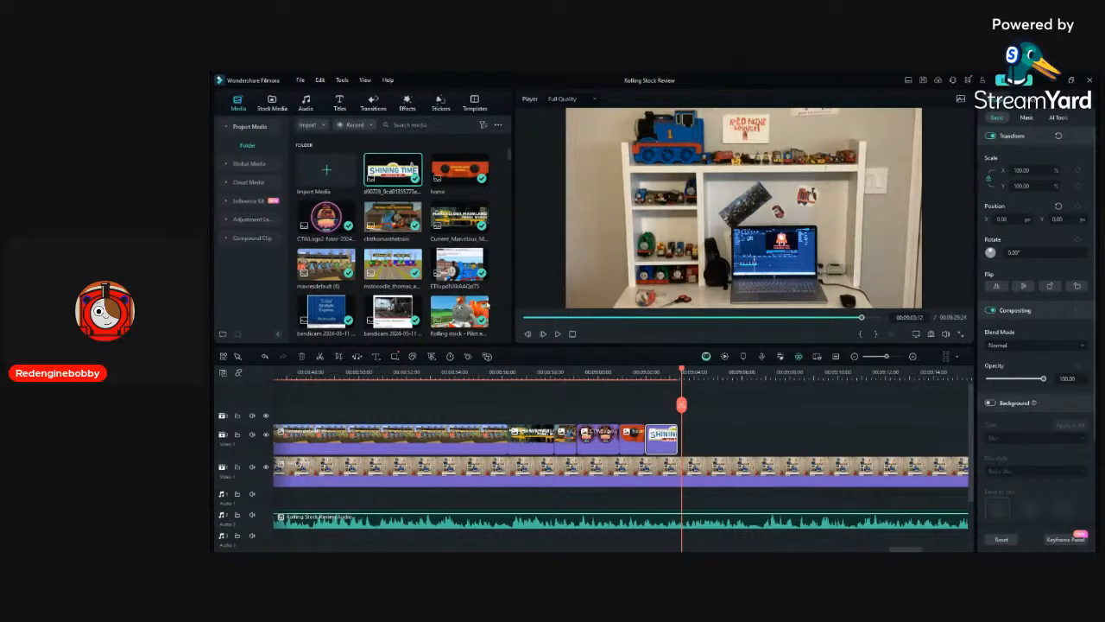
# Place the Thomas_Cover picture directly after the Shining Time logo and trim its end to about 9:07.
pyautogui.scroll(-5, 488, 305)
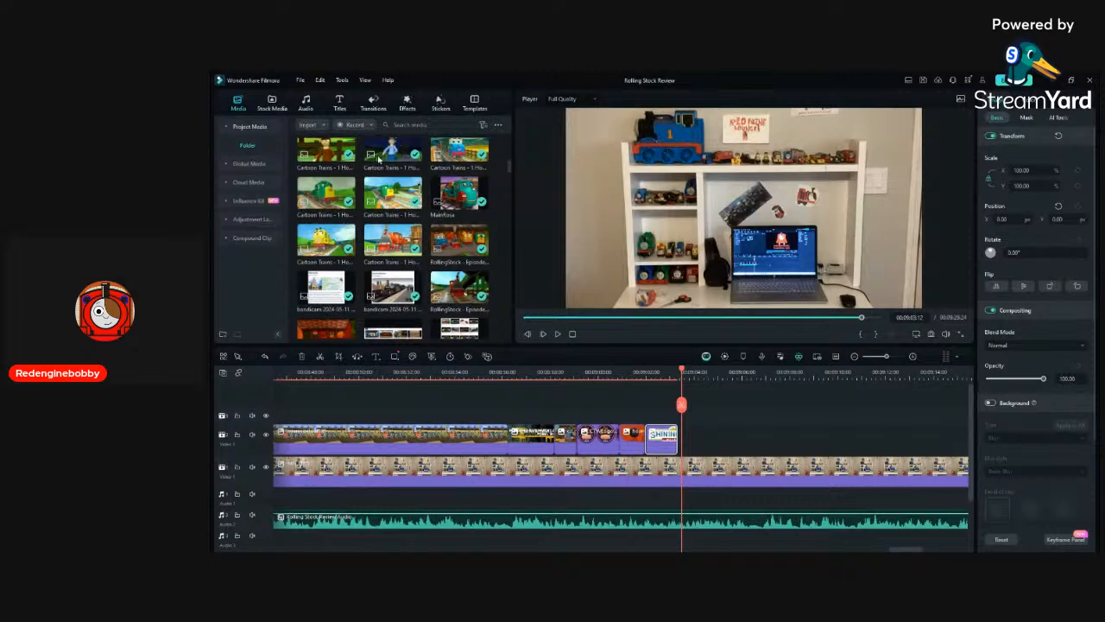
pyautogui.scroll(5, 384, 176)
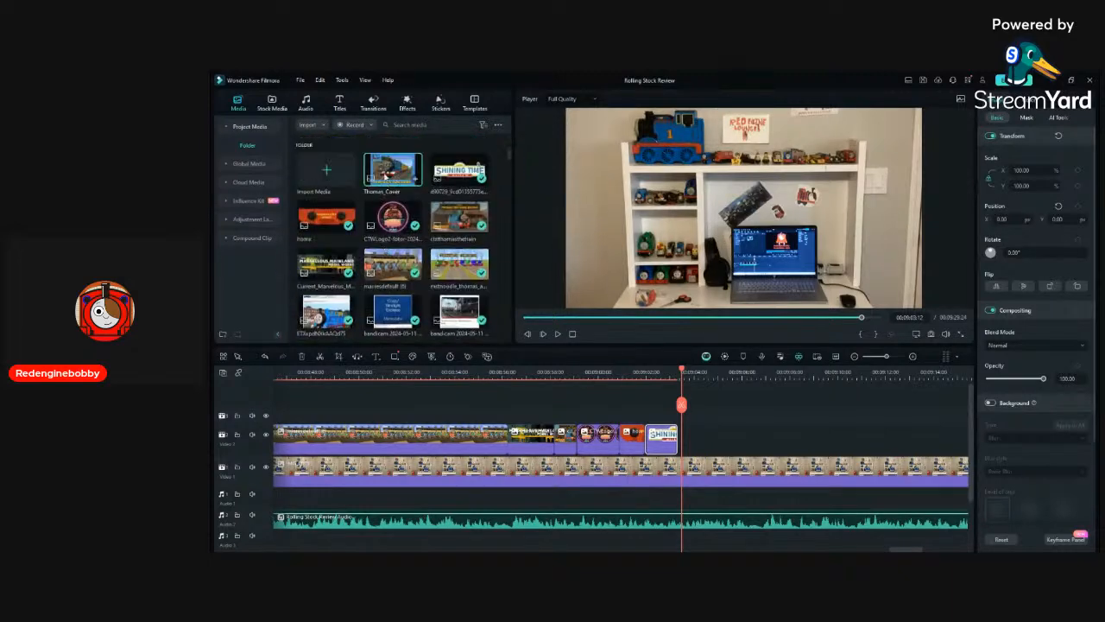
pyautogui.moveTo(387, 177); pyautogui.dragTo(679, 432)
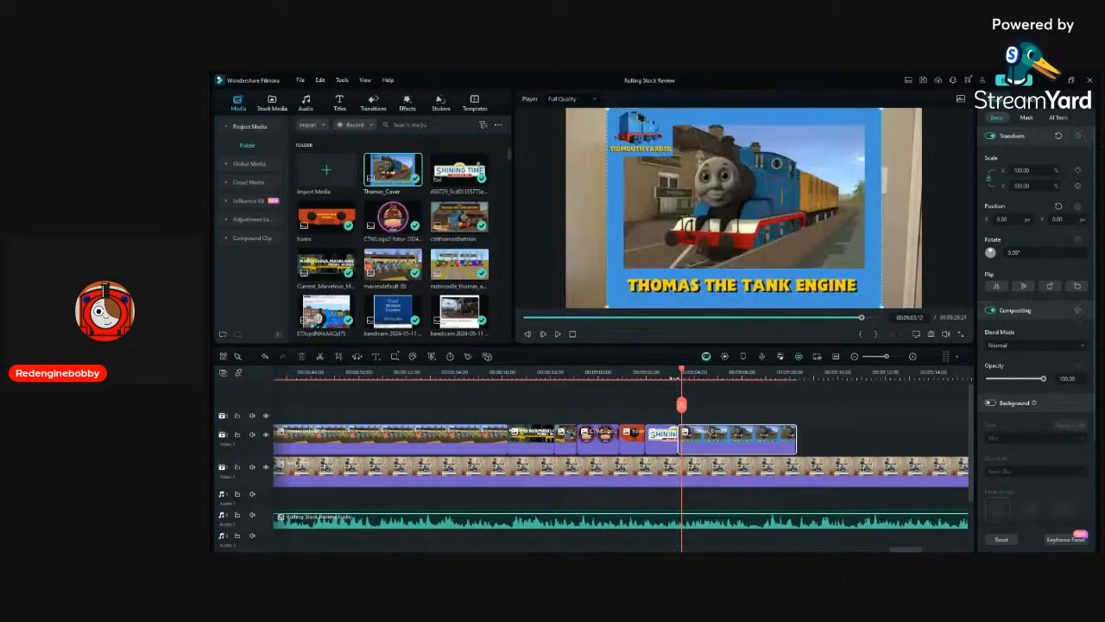
pyautogui.click(672, 377)
pyautogui.press('space')
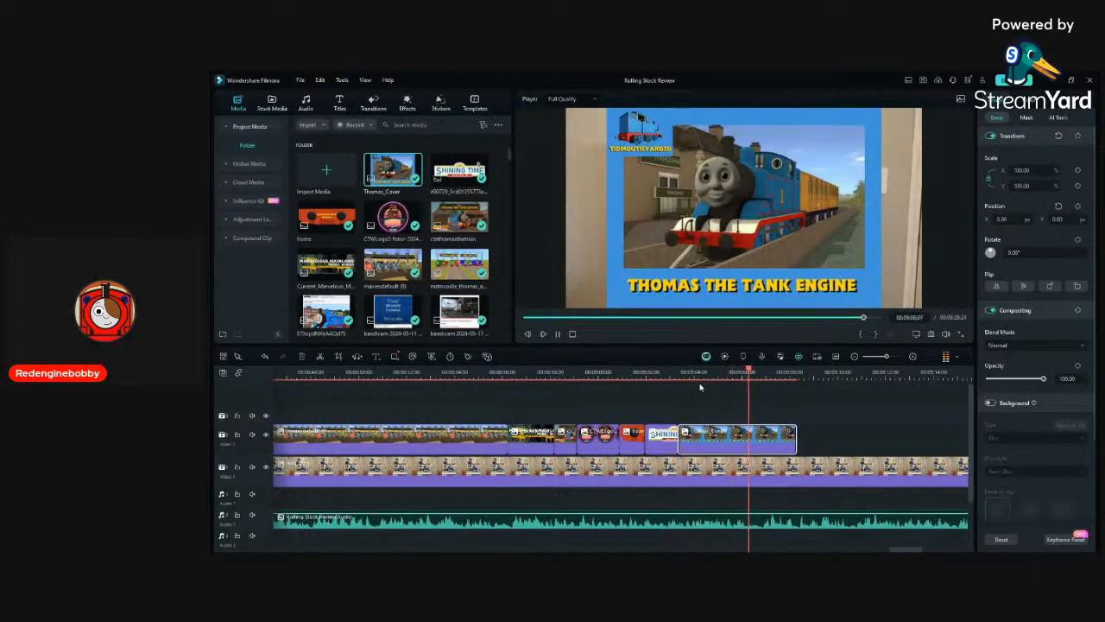
pyautogui.click(700, 386)
pyautogui.moveTo(795, 441); pyautogui.dragTo(762, 441)
# Place the Bobby Cheerful picture directly after the Thomas_Cover picture and move it lower in the frame.
pyautogui.scroll(-5, 488, 304)
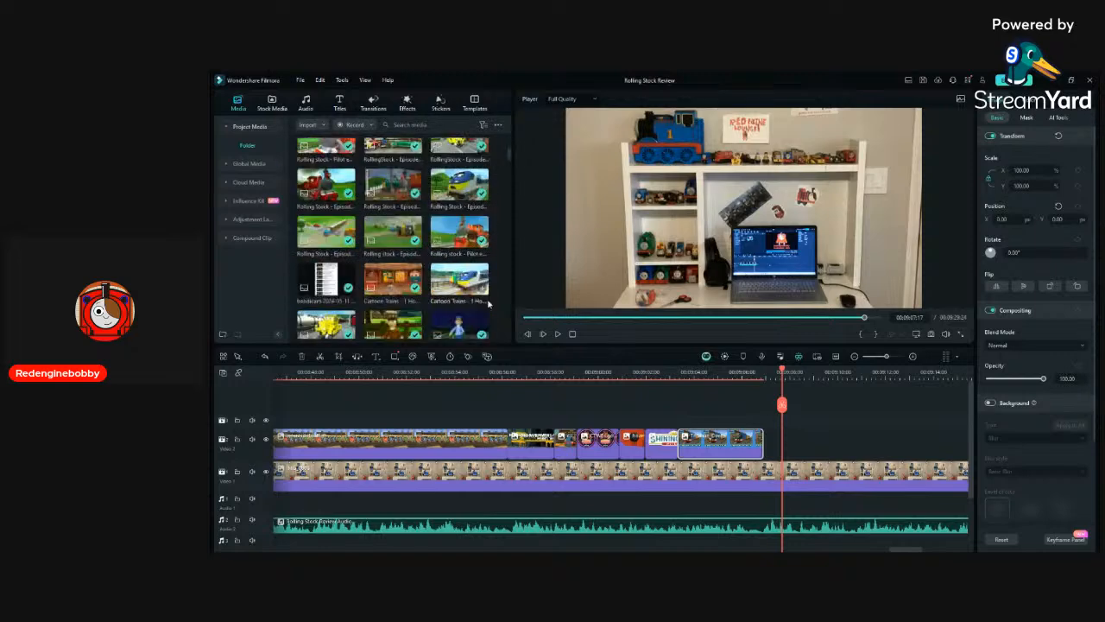
pyautogui.moveTo(346, 313); pyautogui.dragTo(762, 447)
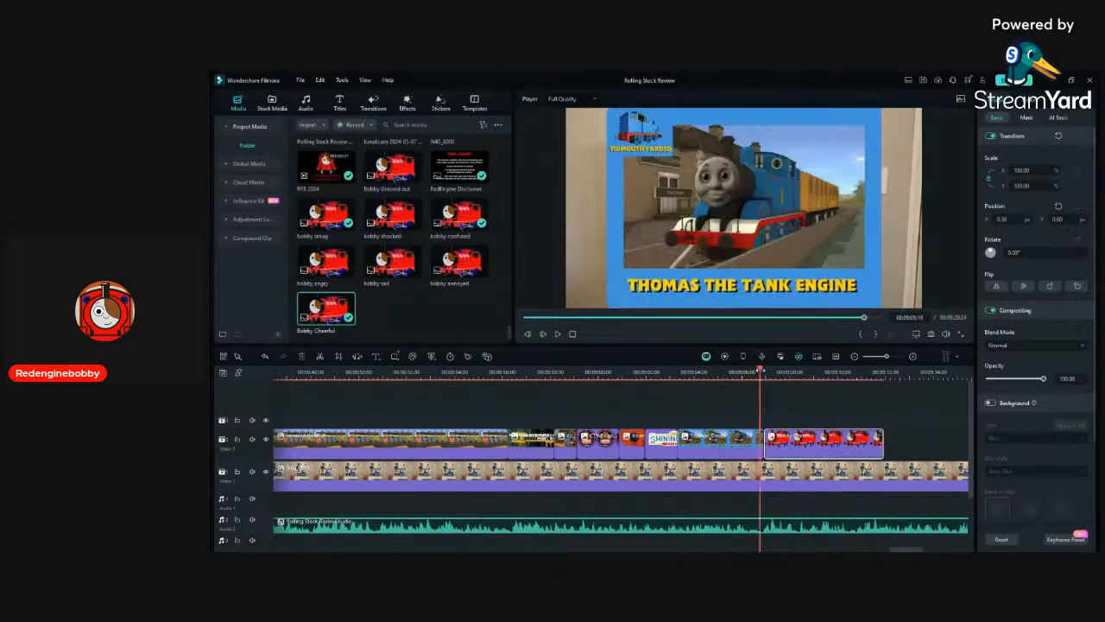
pyautogui.moveTo(796, 257); pyautogui.dragTo(795, 296)
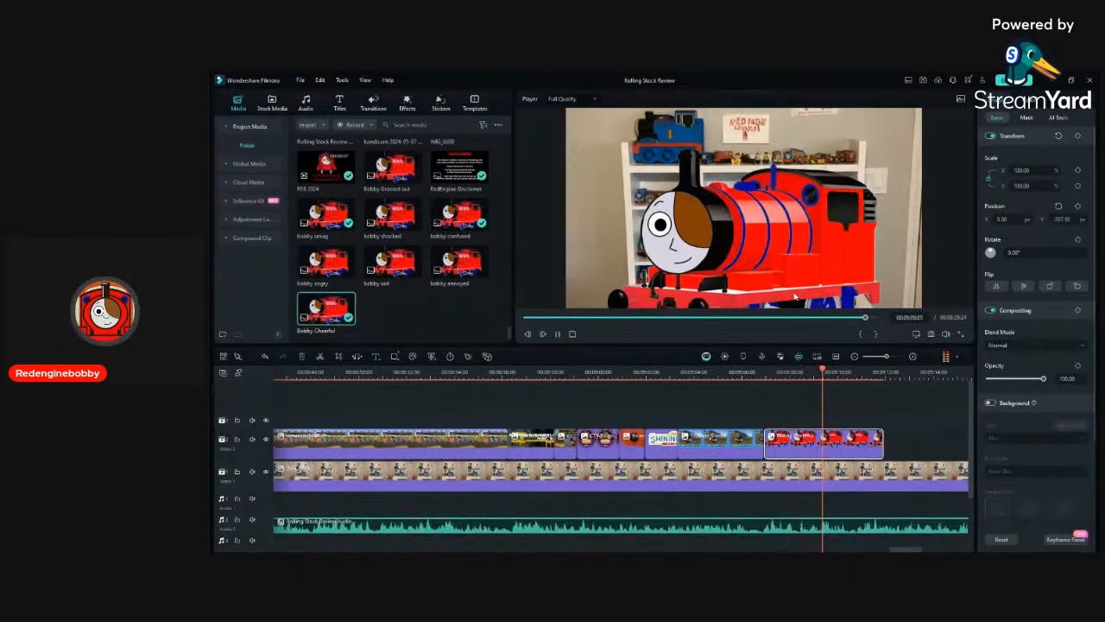
# Extend the end of the background desk picture on the lower video track to the end of the narration at about 9:30.
pyautogui.scroll(-1, 942, 423)
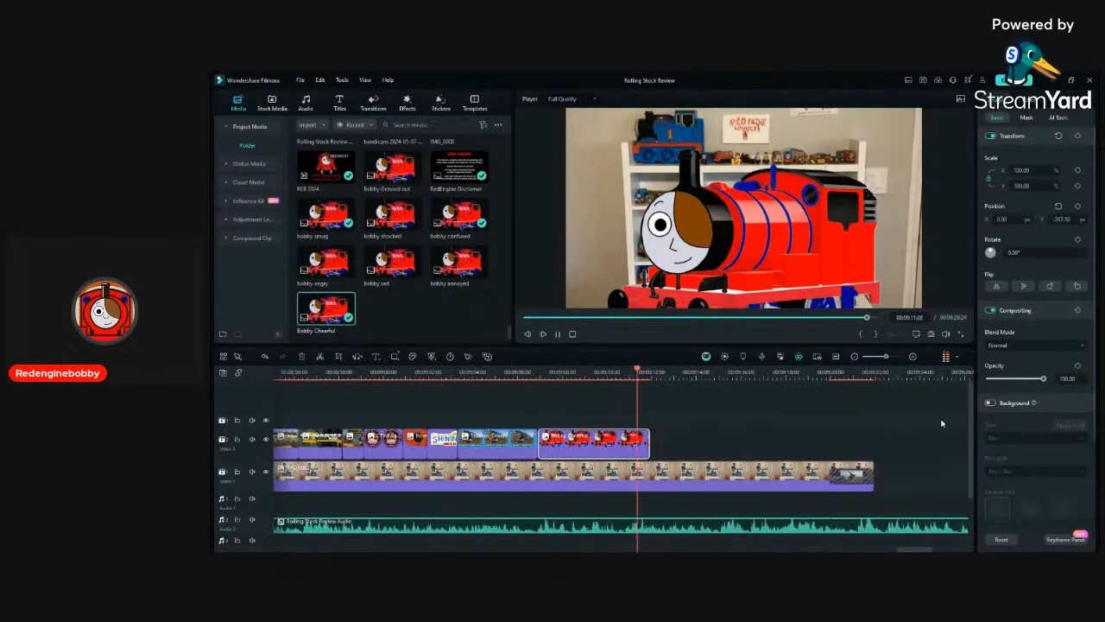
pyautogui.scroll(-1, 942, 423)
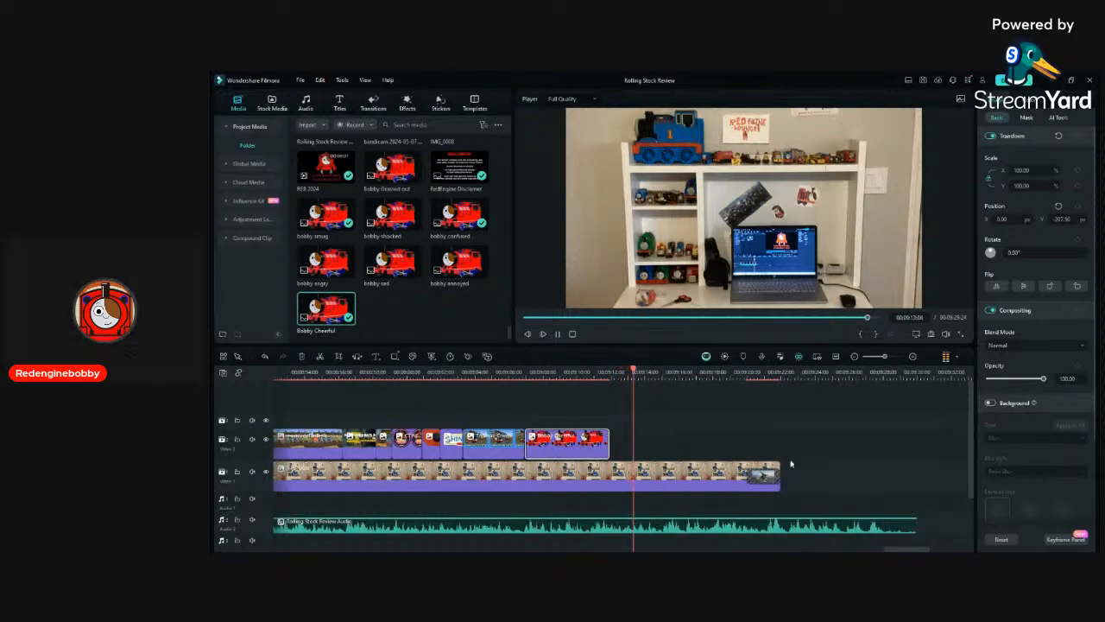
pyautogui.moveTo(778, 472); pyautogui.dragTo(916, 473)
pyautogui.click(850, 447)
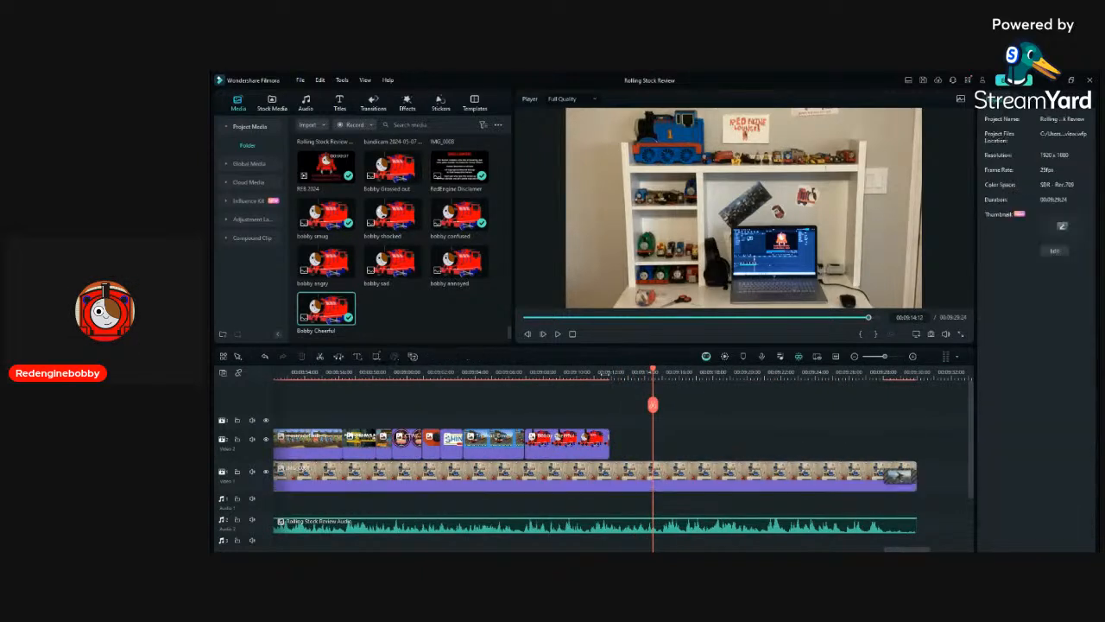
# Play back the closing narration and extend the Bobby Cheerful picture's end to match the background picture at about 9:30.
pyautogui.click(610, 371)
pyautogui.press('space')
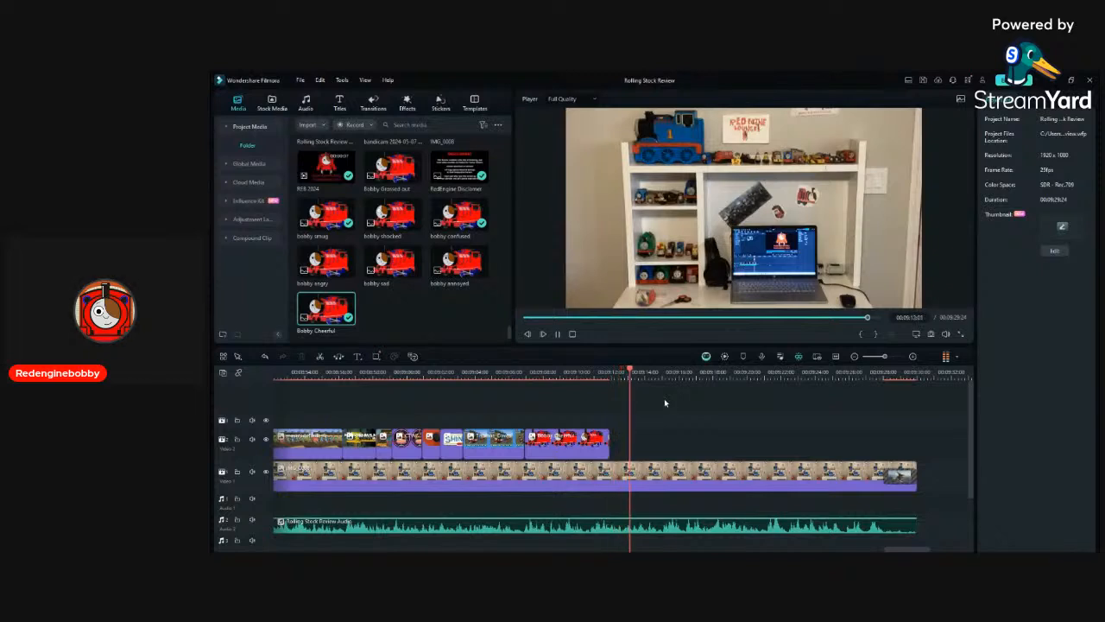
pyautogui.scroll(-1, 664, 398)
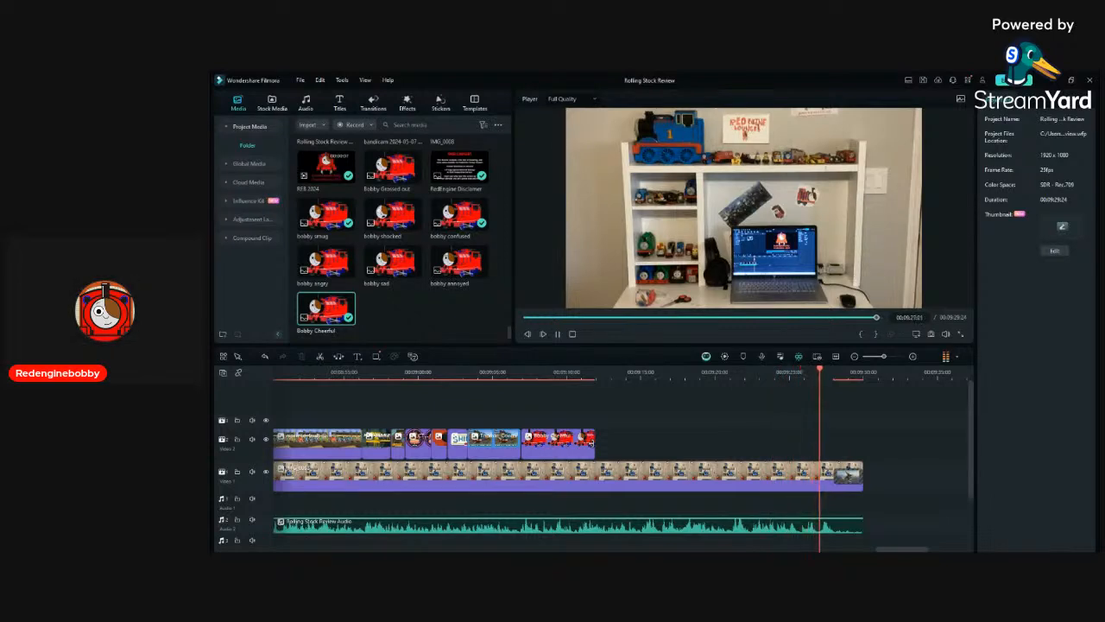
pyautogui.moveTo(594, 441); pyautogui.dragTo(861, 489)
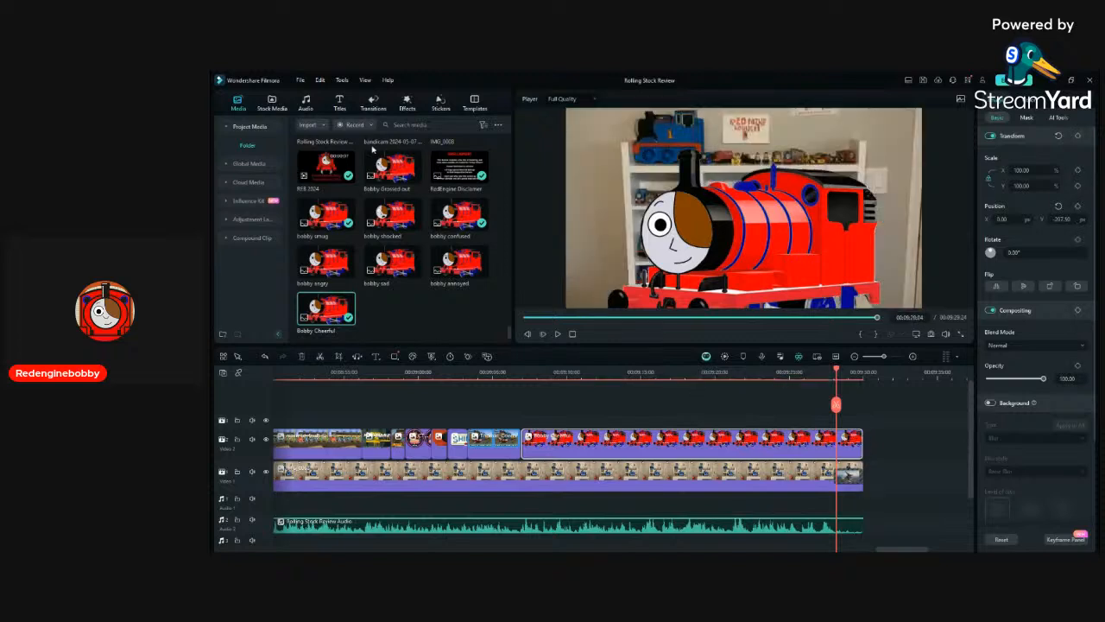
# Add a Dissolve transition to the end of the Bobby Cheerful picture and play back the closing section.
pyautogui.click(373, 102)
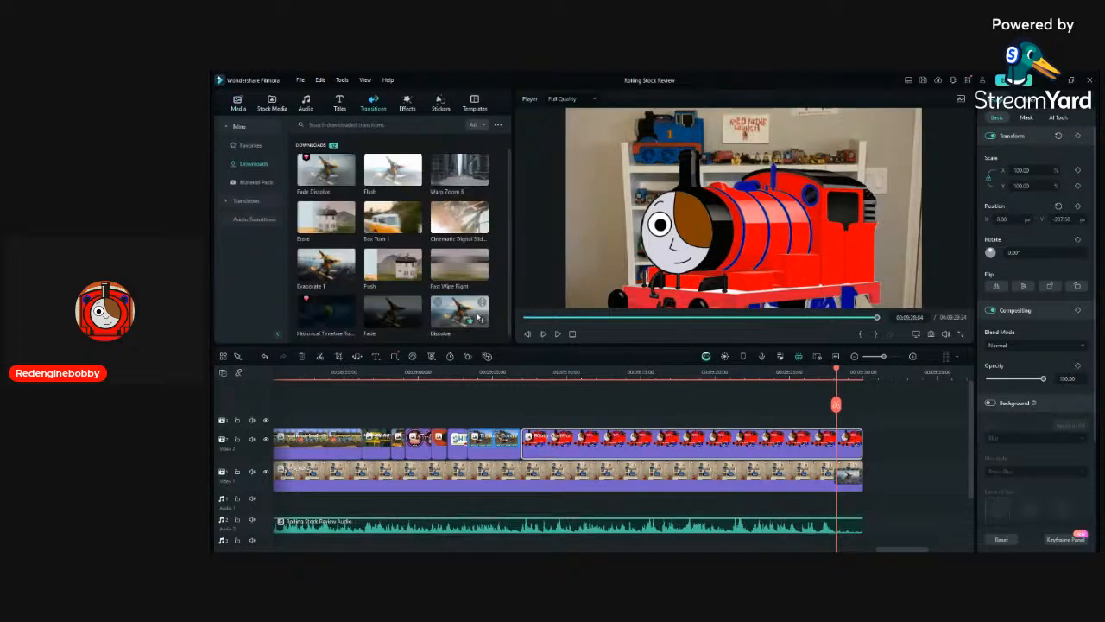
pyautogui.moveTo(476, 316); pyautogui.dragTo(850, 445)
pyautogui.press('space')
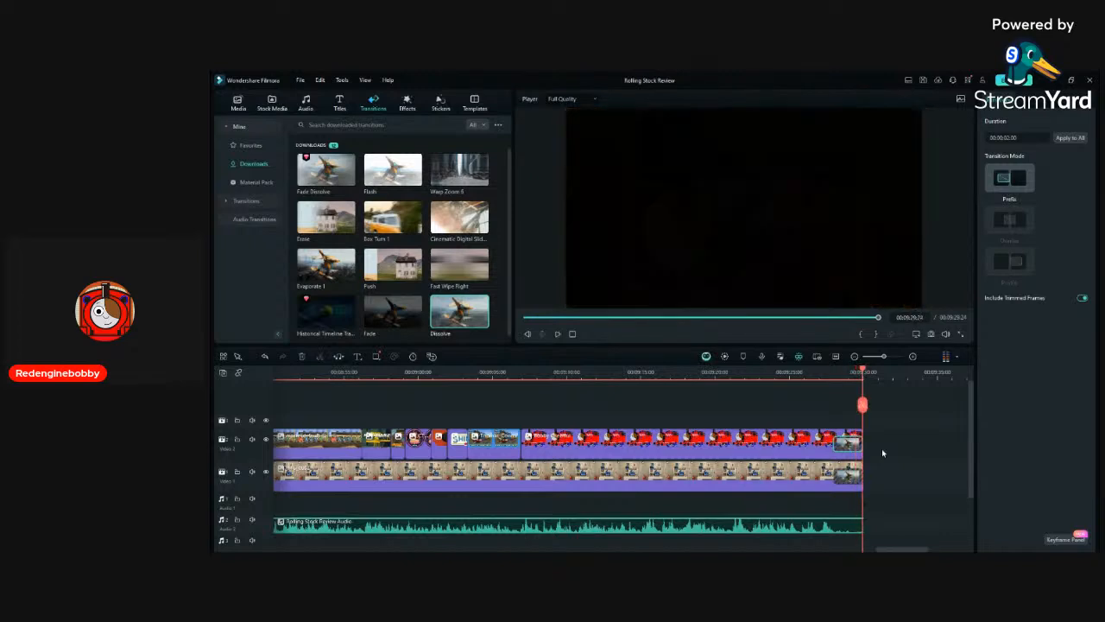
pyautogui.click(770, 372)
pyautogui.press('space')
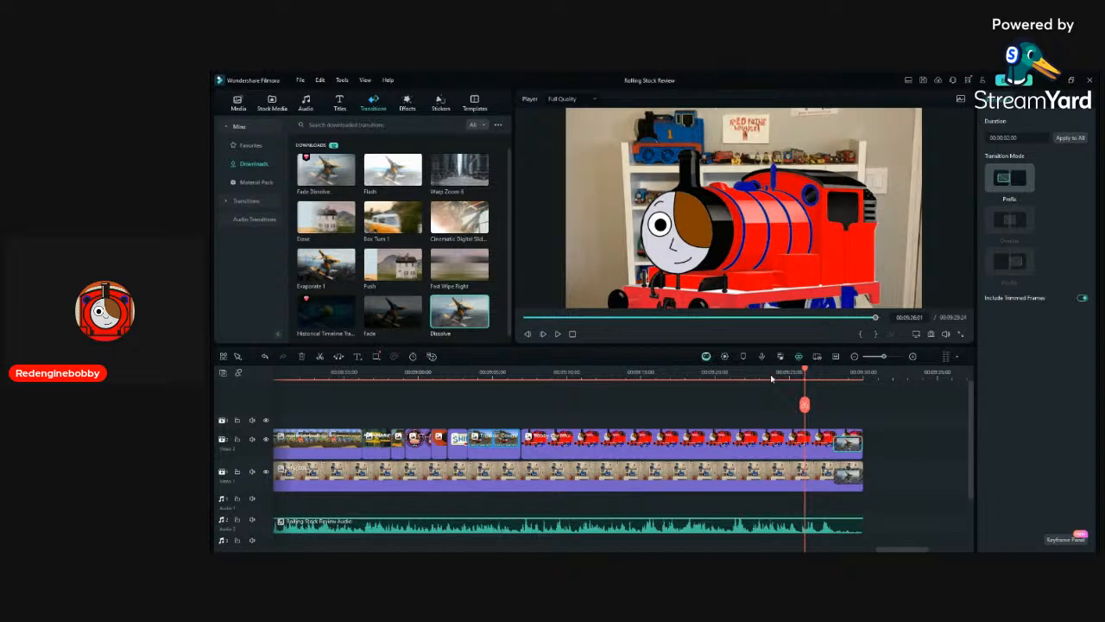
pyautogui.click(517, 371)
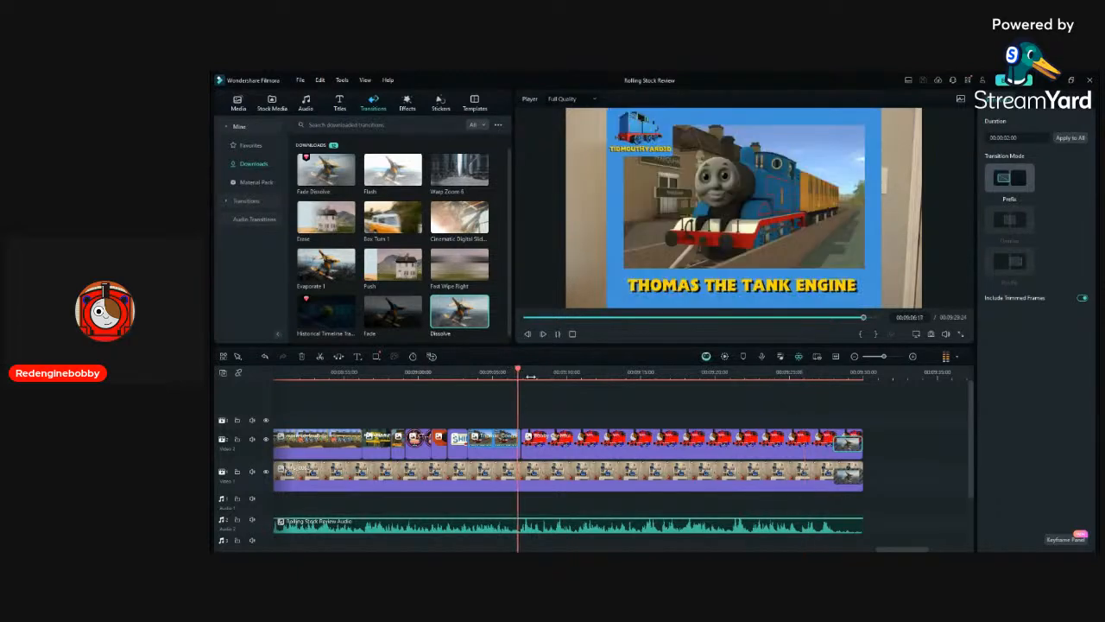
pyautogui.press('space')
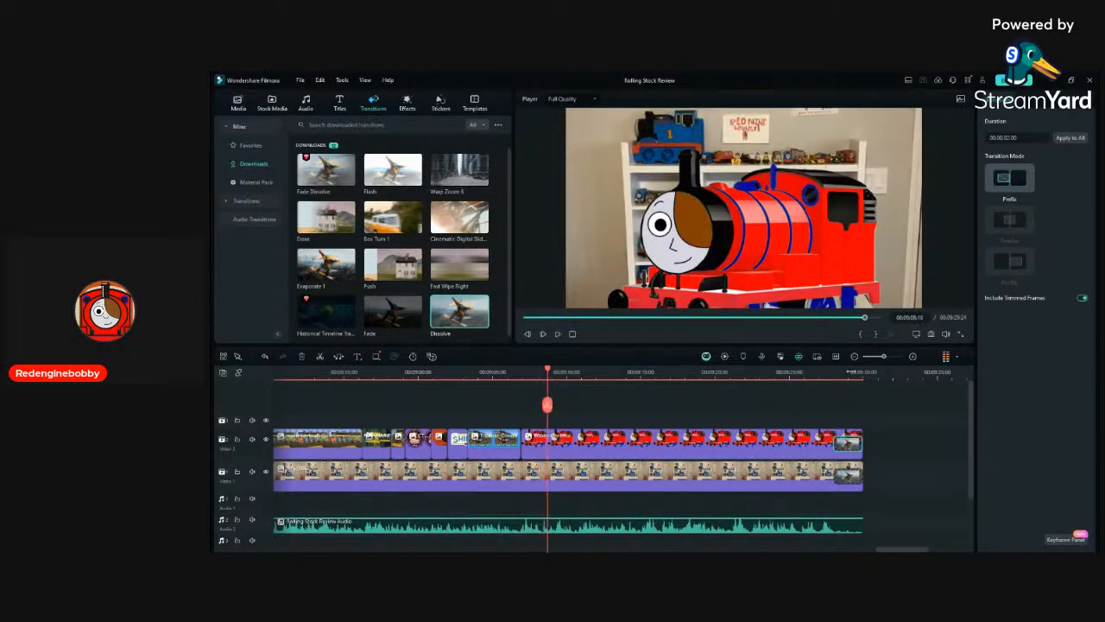
pyautogui.moveTo(548, 403); pyautogui.dragTo(829, 403)
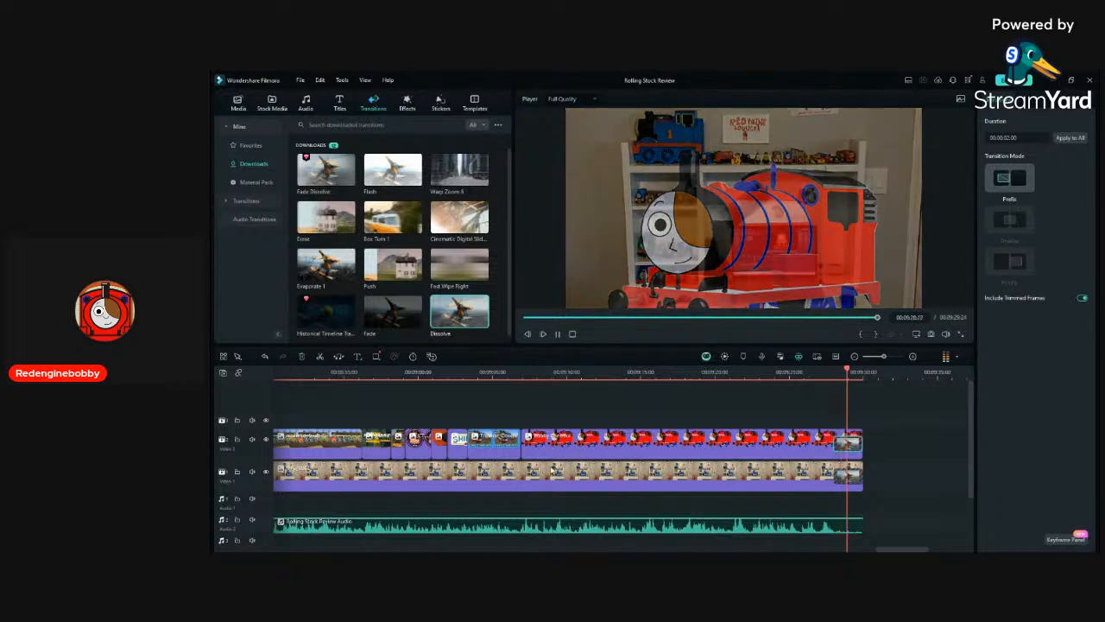